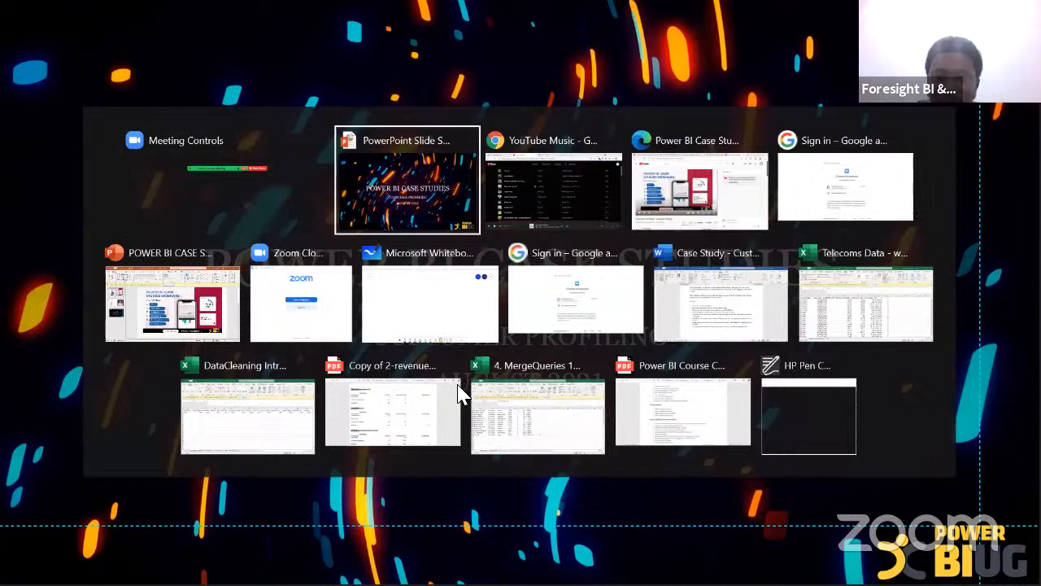
Switch to the Word document "Case Study - Customer Profiling wip" and go to its Background Information section
key(Tab)
key(Tab)
key(Tab)
key(Tab)
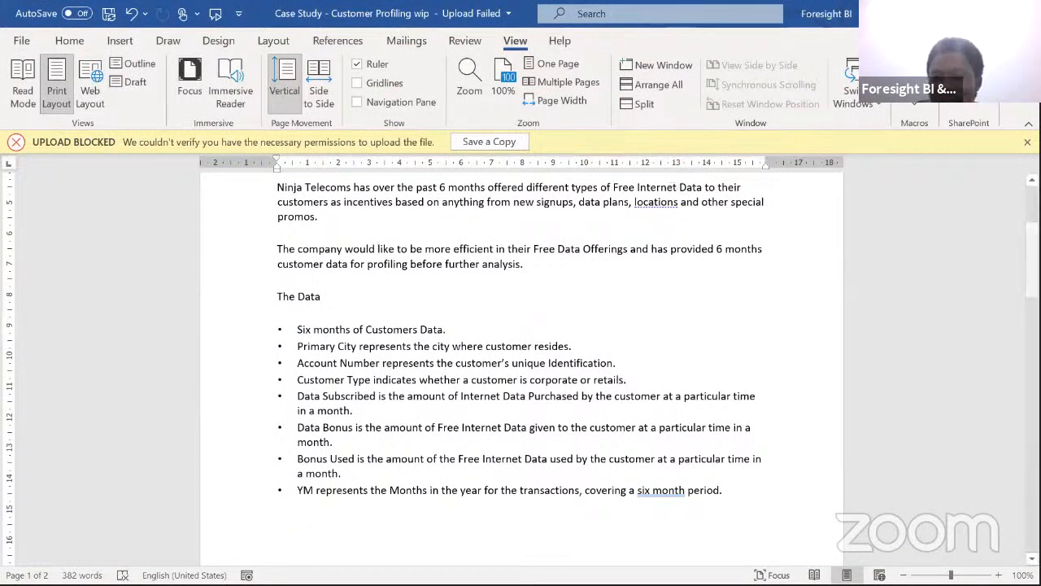
scroll(378, 249, up, 4)
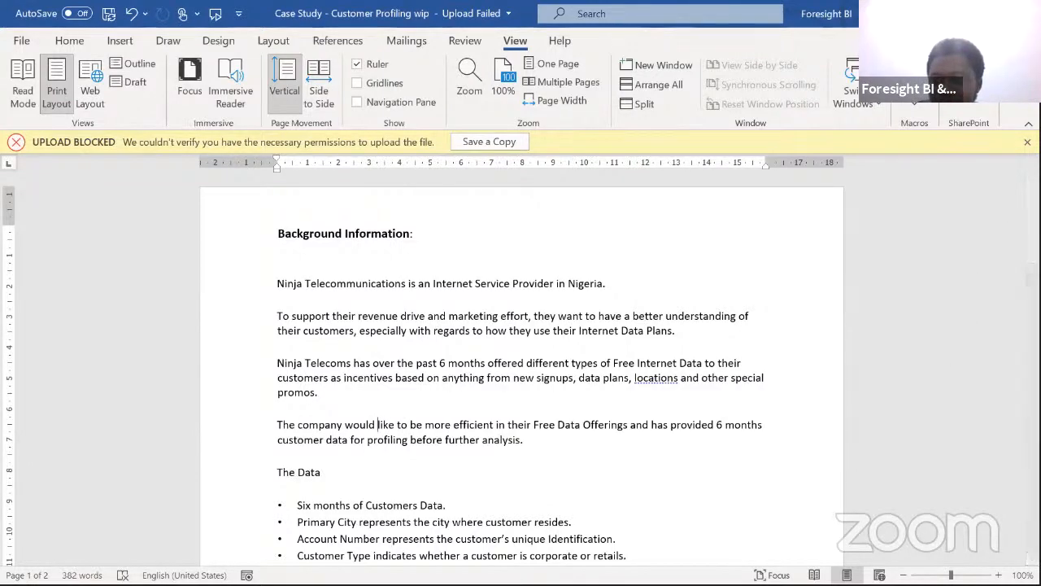
Read the background information and the data field descriptions, continuing to the client's requirements on page 2
scroll(753, 249, down, 1)
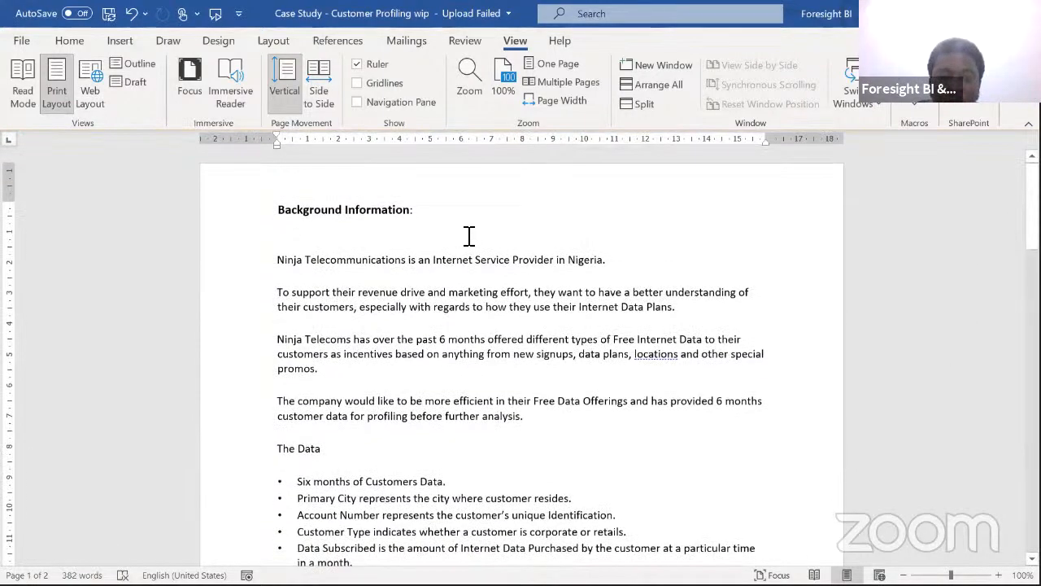
scroll(469, 235, up, 1)
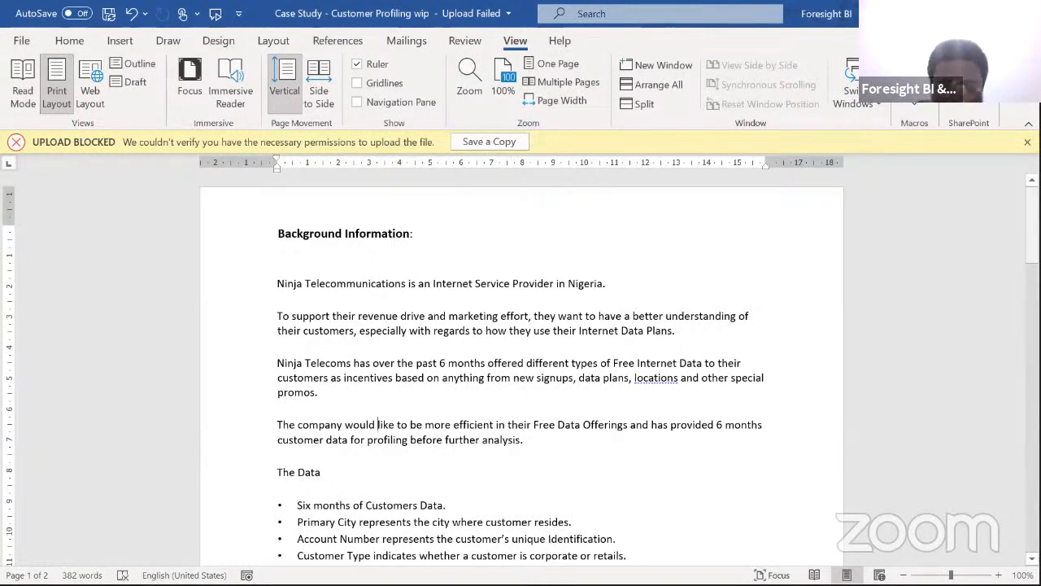
drag(1033, 222, 1032, 220)
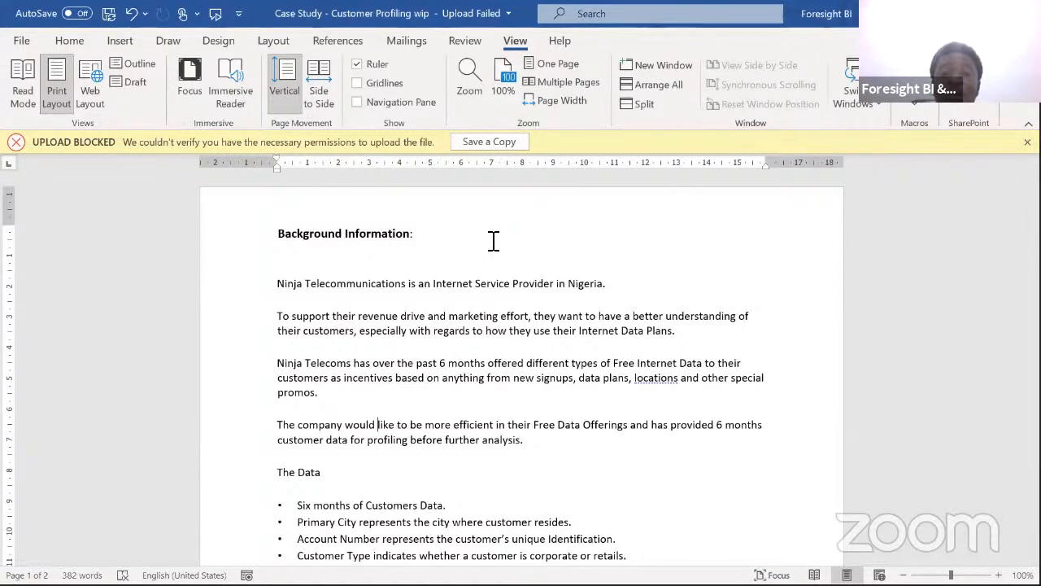
drag(1033, 218, 1033, 249)
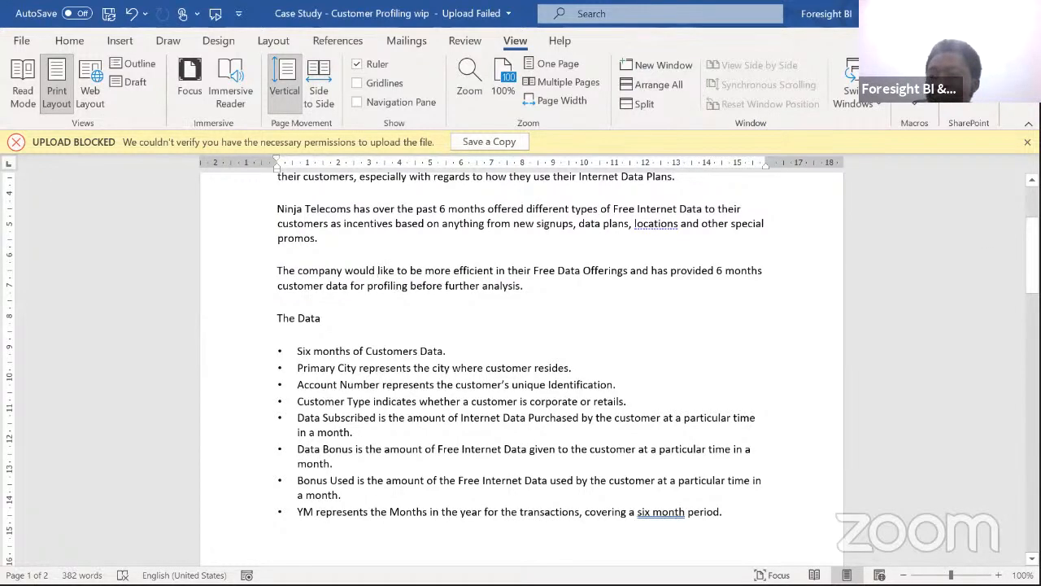
drag(1032, 244, 1031, 244)
scroll(521, 366, down, 12)
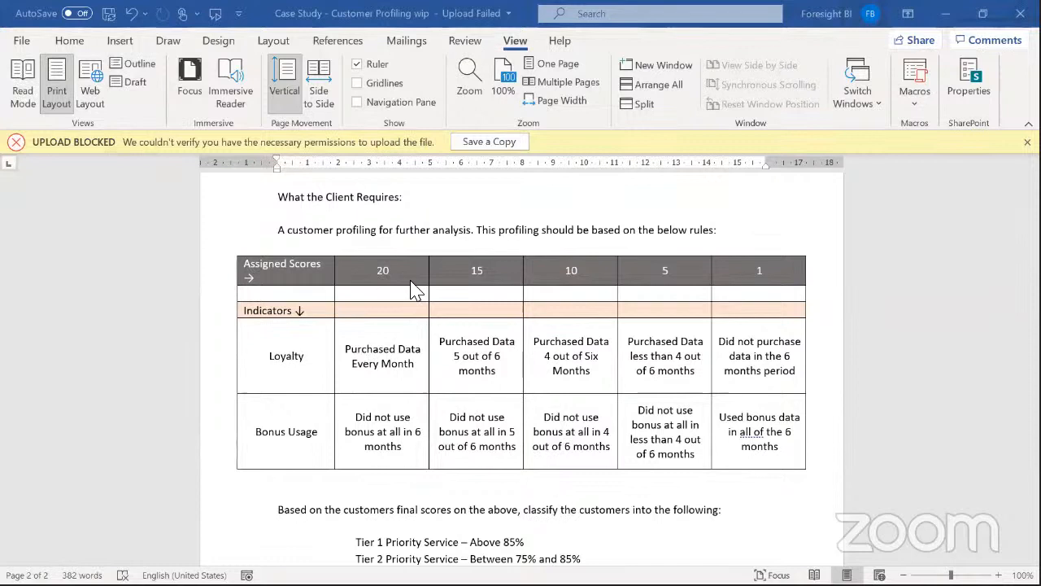
Examine the Loyalty rules in the scoring table, highlighting the criteria for scores 20, 15 and 1
click(418, 365)
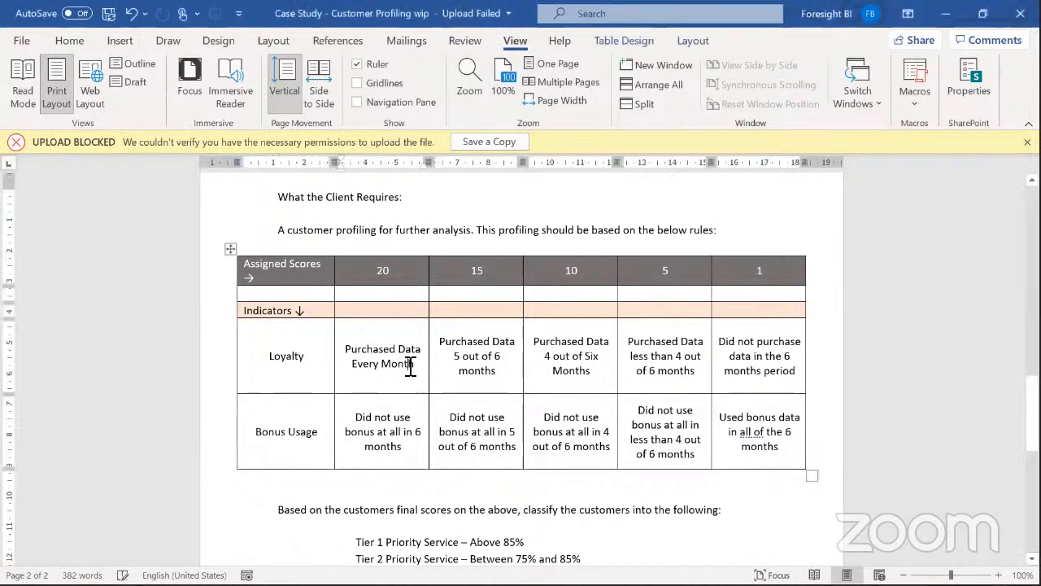
drag(419, 365, 372, 356)
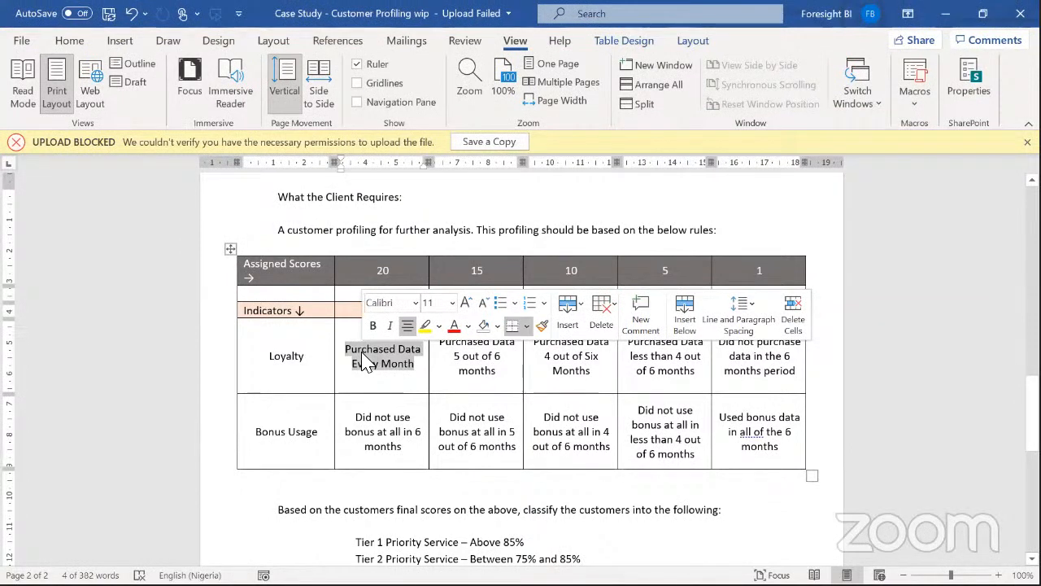
click(401, 274)
double_click(386, 271)
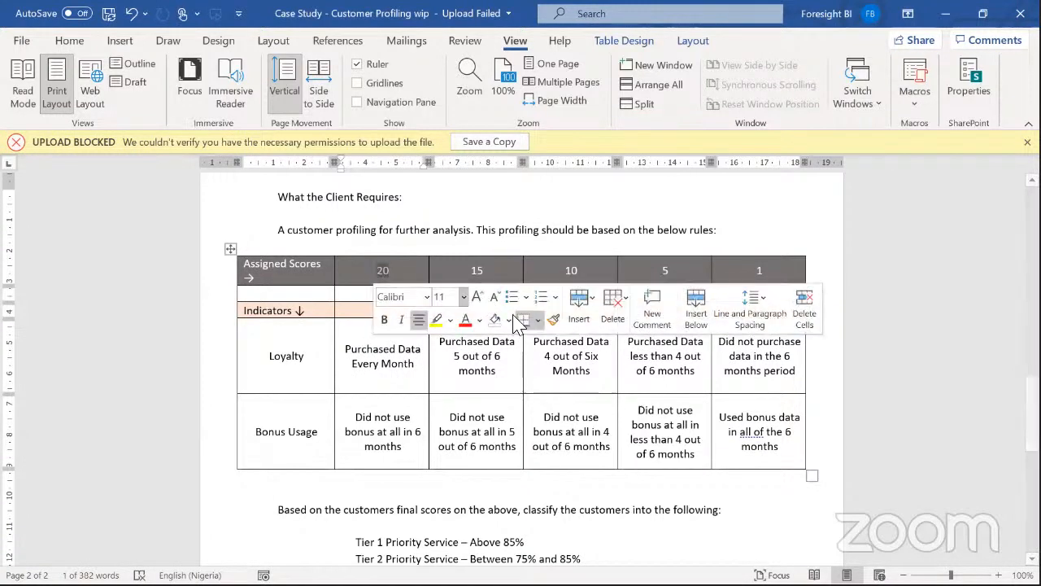
click(508, 376)
triple_click(507, 377)
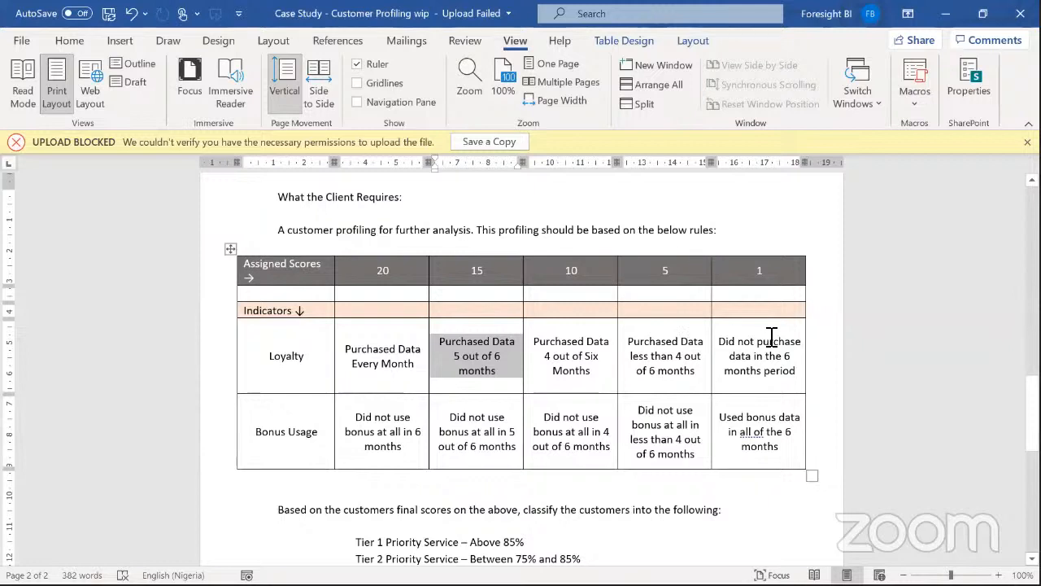
click(774, 371)
drag(800, 372, 724, 346)
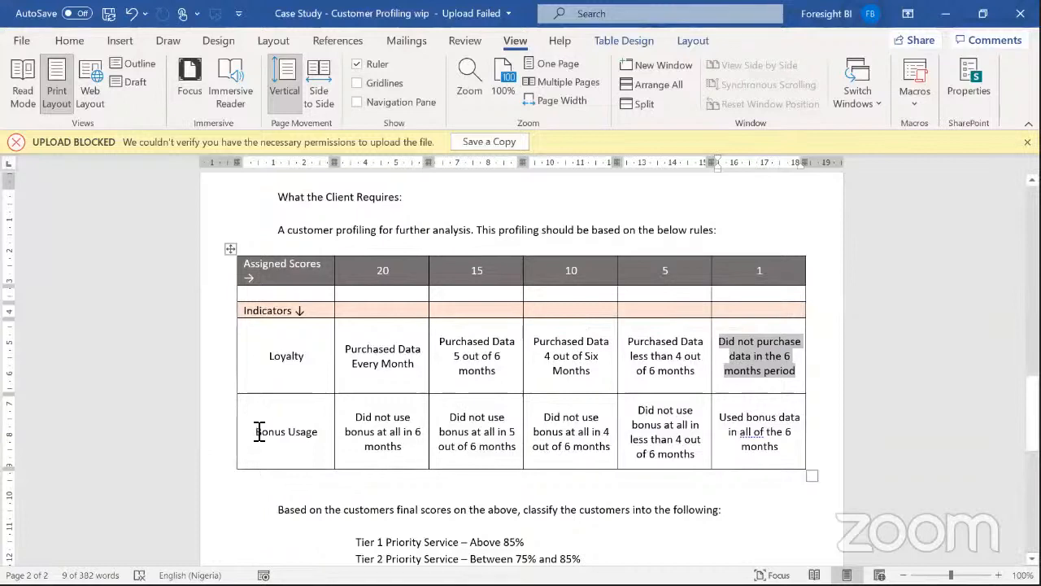
Examine the Bonus Usage rules in the scoring table, highlighting the row label and the criteria for scores 20 and 15
drag(258, 431, 317, 433)
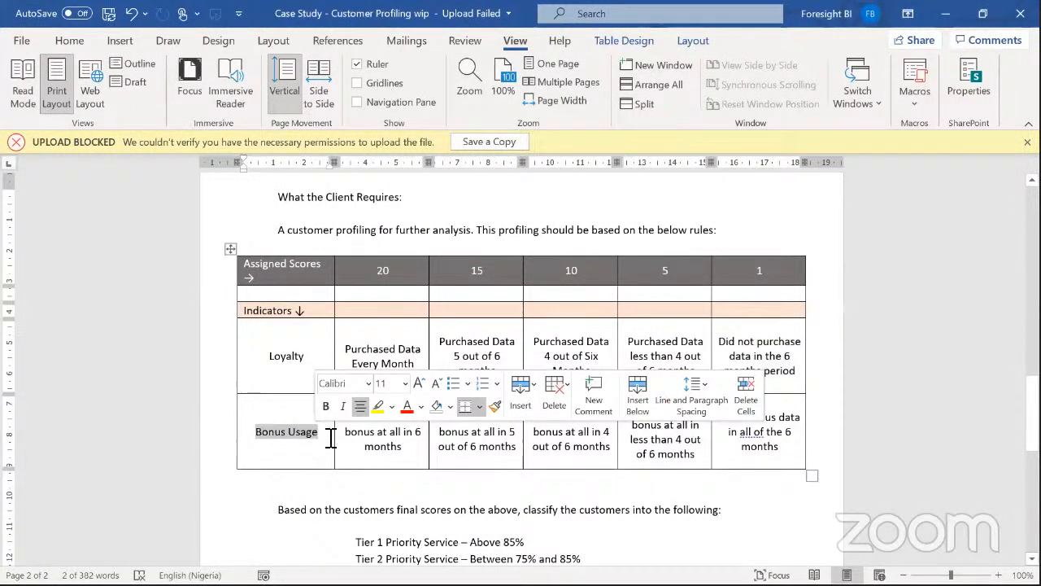
click(379, 431)
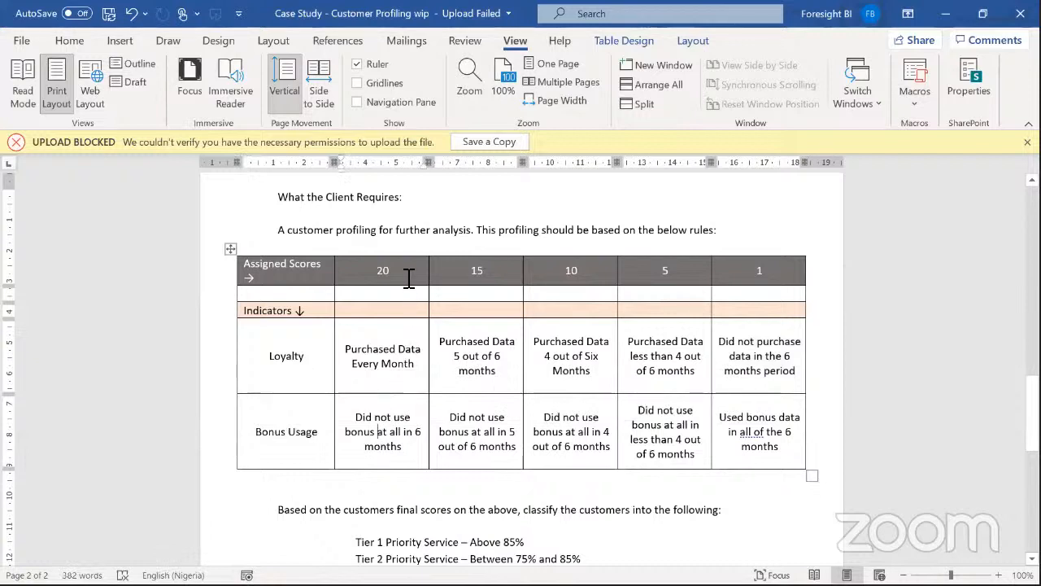
drag(403, 446, 353, 424)
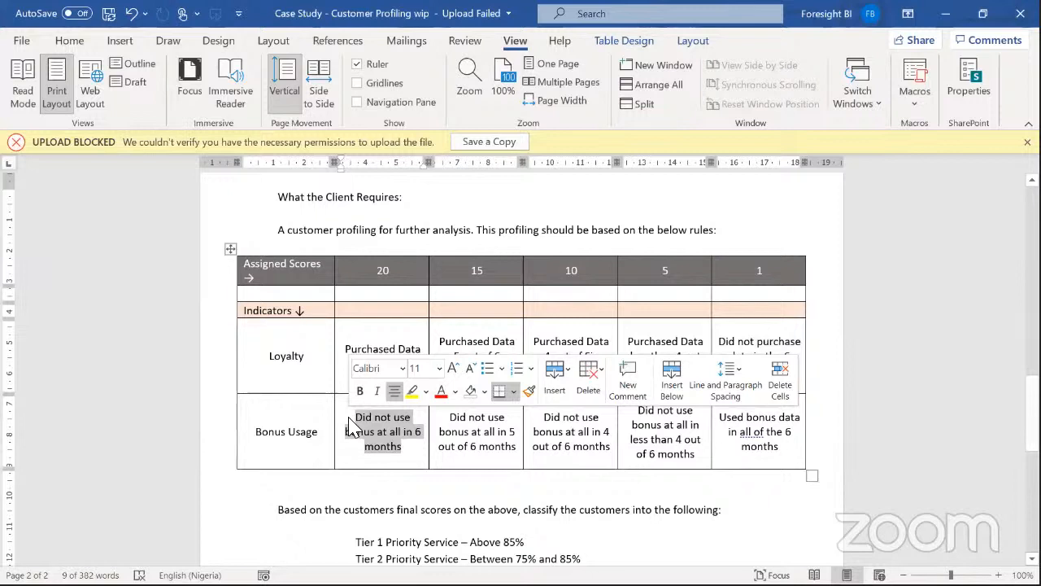
click(384, 448)
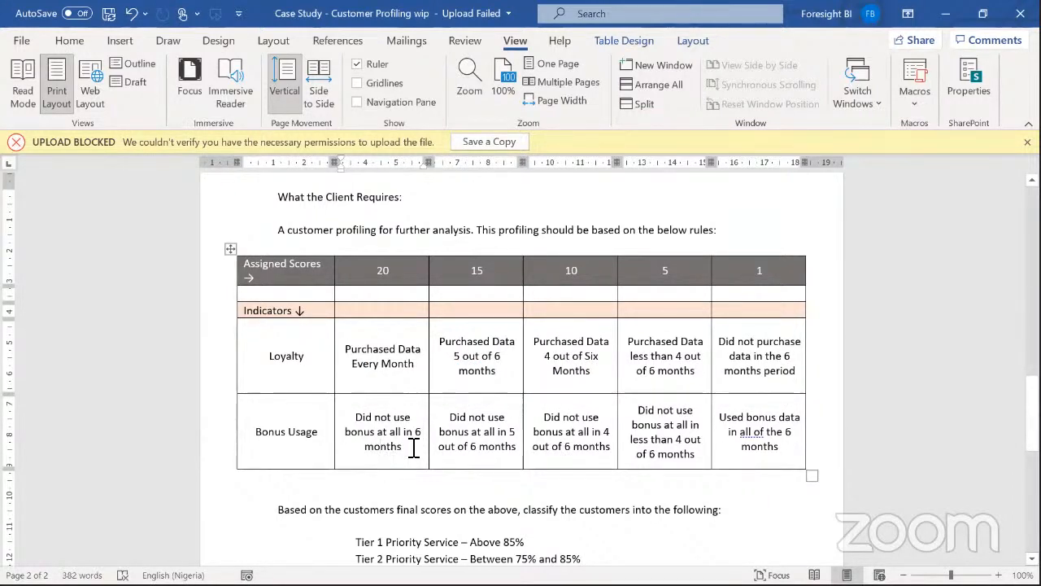
drag(413, 447, 356, 425)
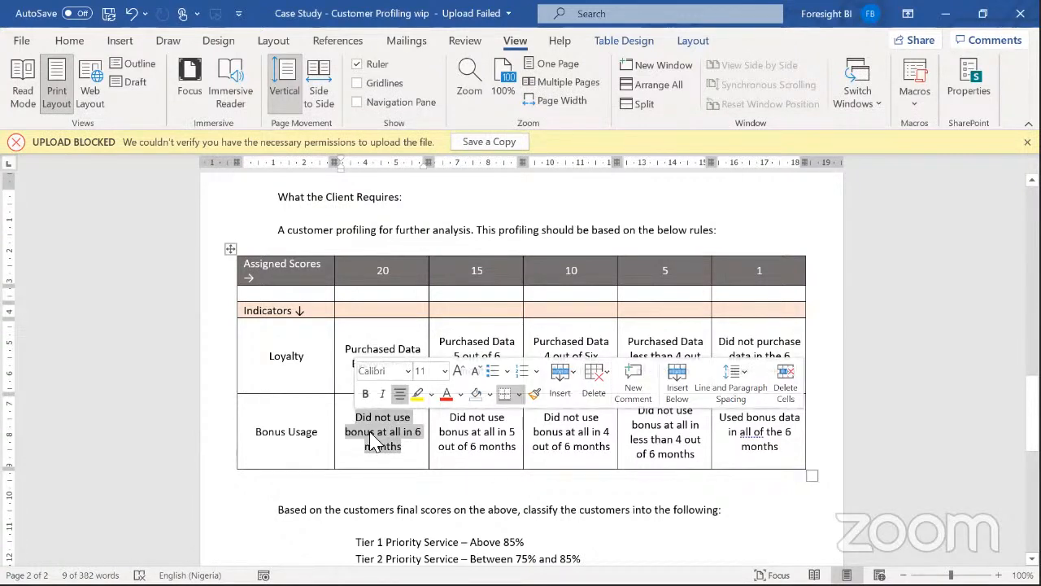
click(378, 443)
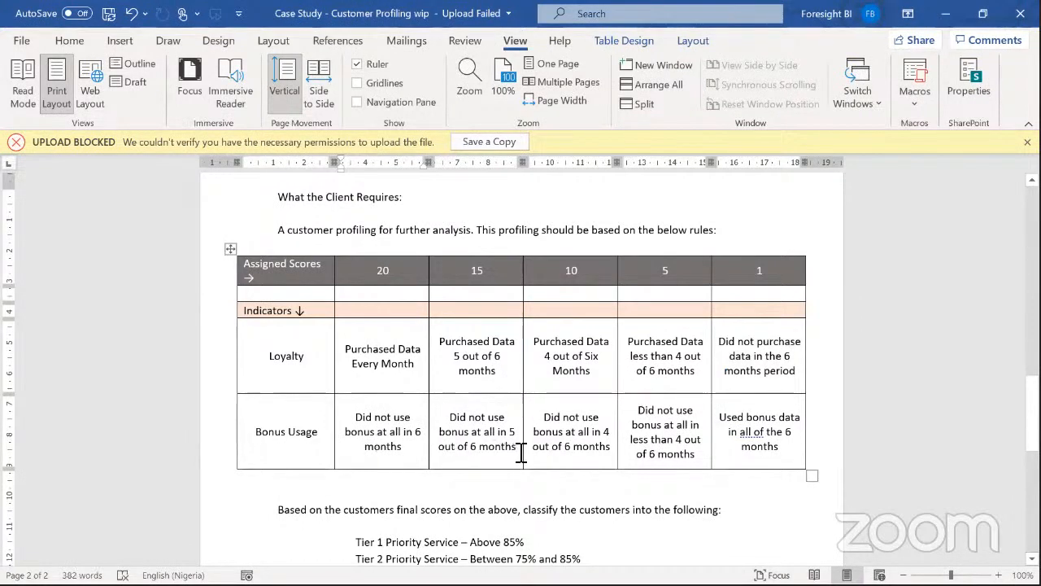
drag(520, 452, 452, 429)
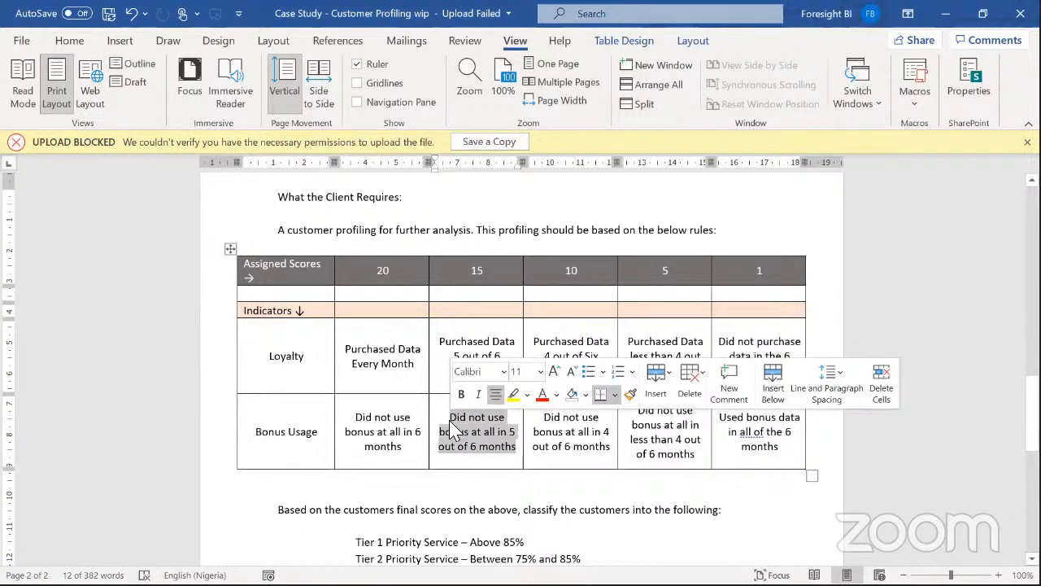
click(577, 437)
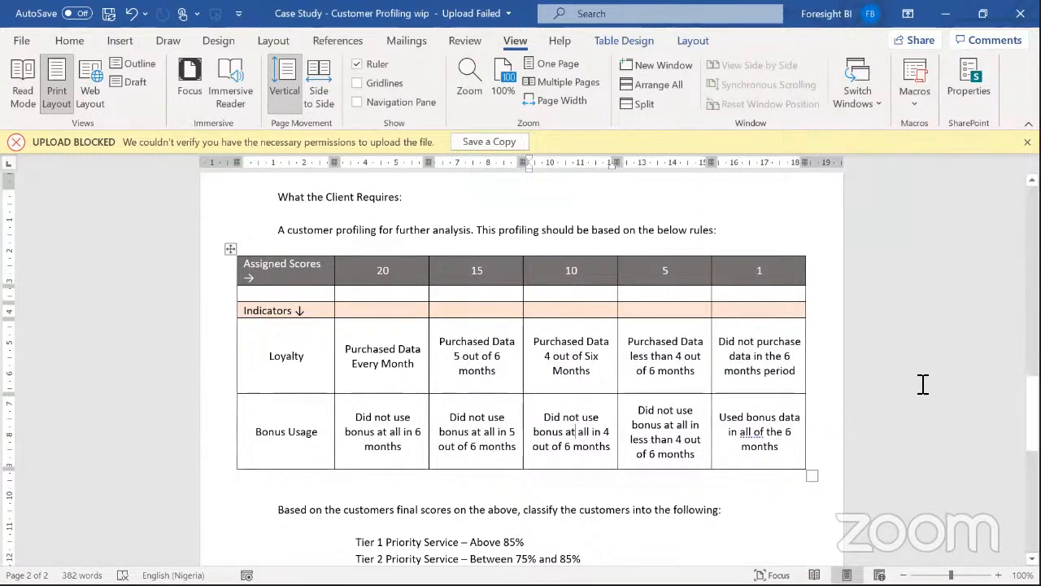
Highlight the four-tier classification list and compare it with the score 20 criteria for Loyalty and Bonus Usage
drag(1032, 405, 1032, 428)
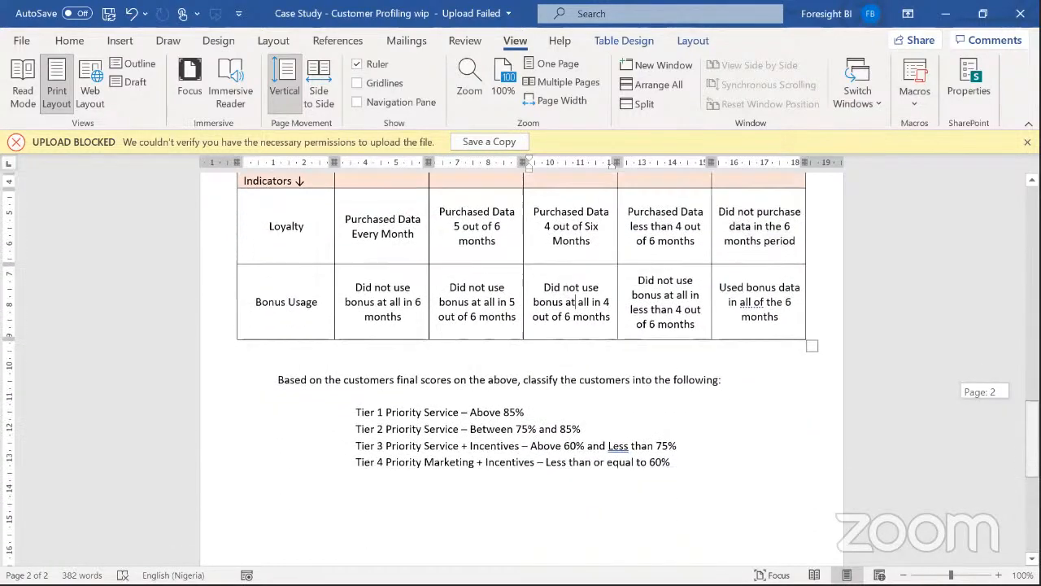
drag(656, 462, 356, 417)
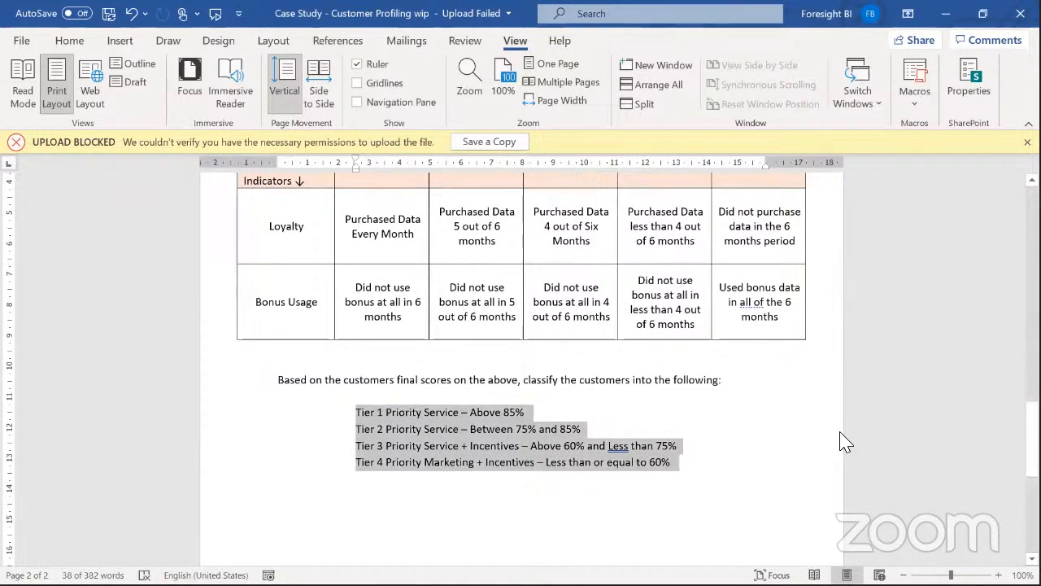
drag(1031, 440, 1031, 427)
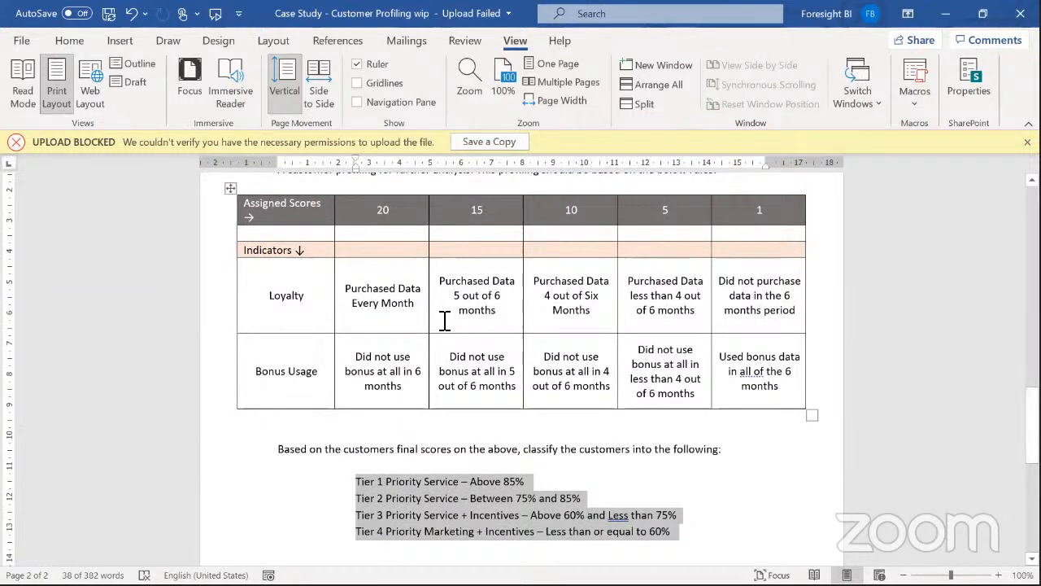
drag(416, 303, 345, 297)
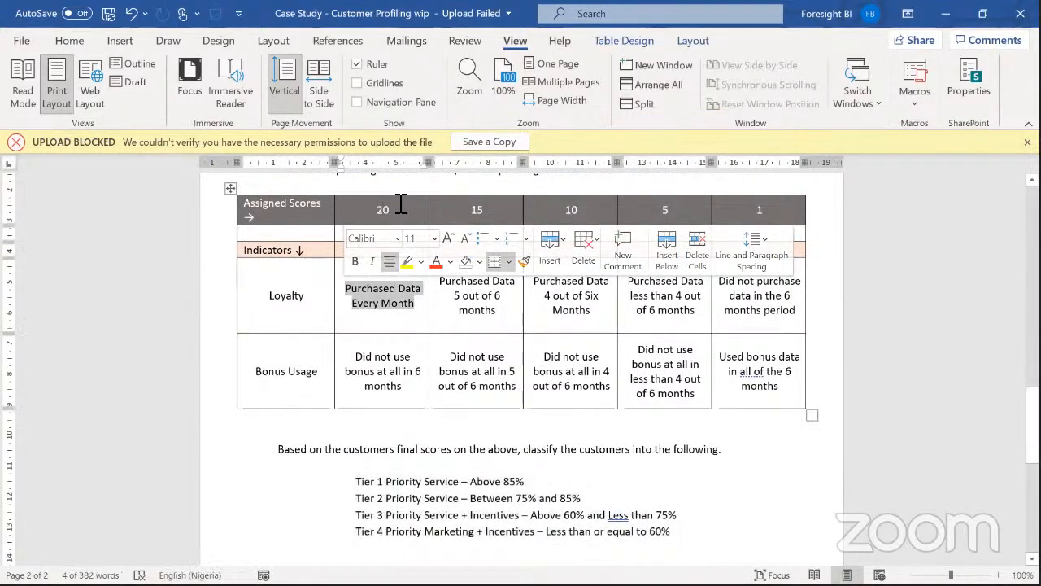
click(420, 390)
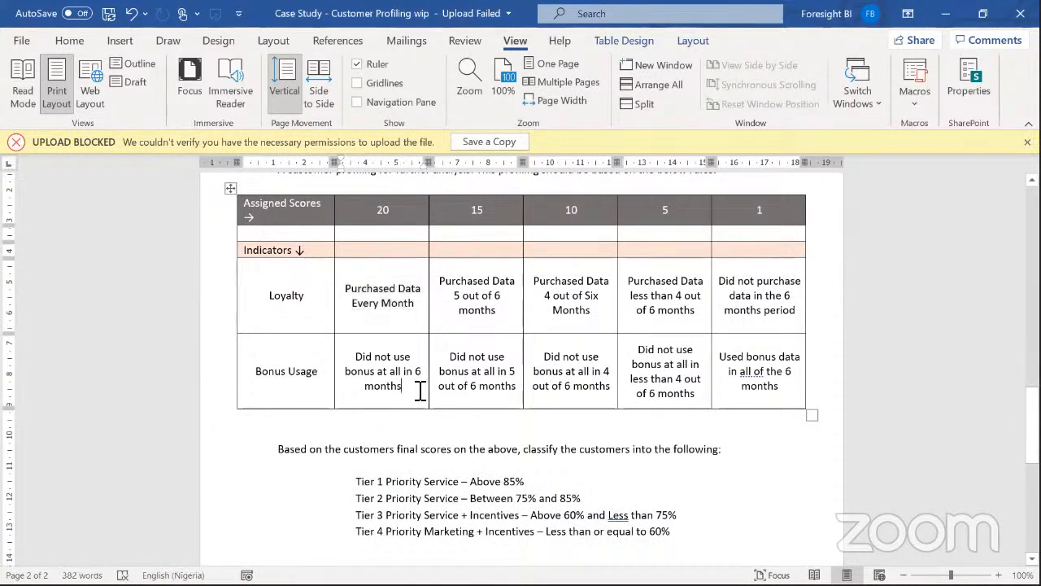
drag(407, 388, 357, 363)
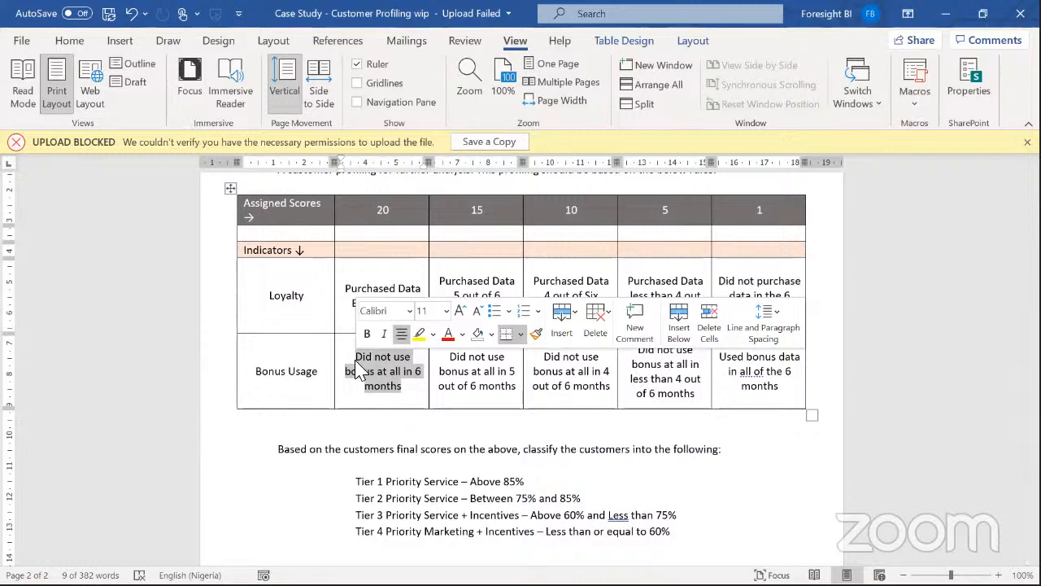
Highlight the whole "Tier 1 Priority Service – Above 85%" line below the scoring table
click(527, 482)
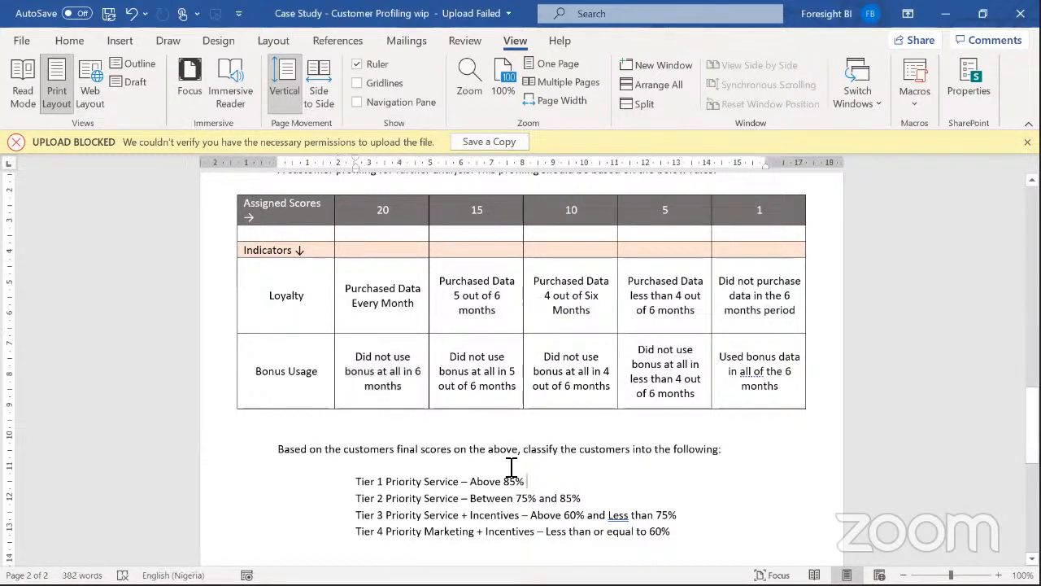
drag(527, 482, 426, 482)
key(ctrl+shift+Left)
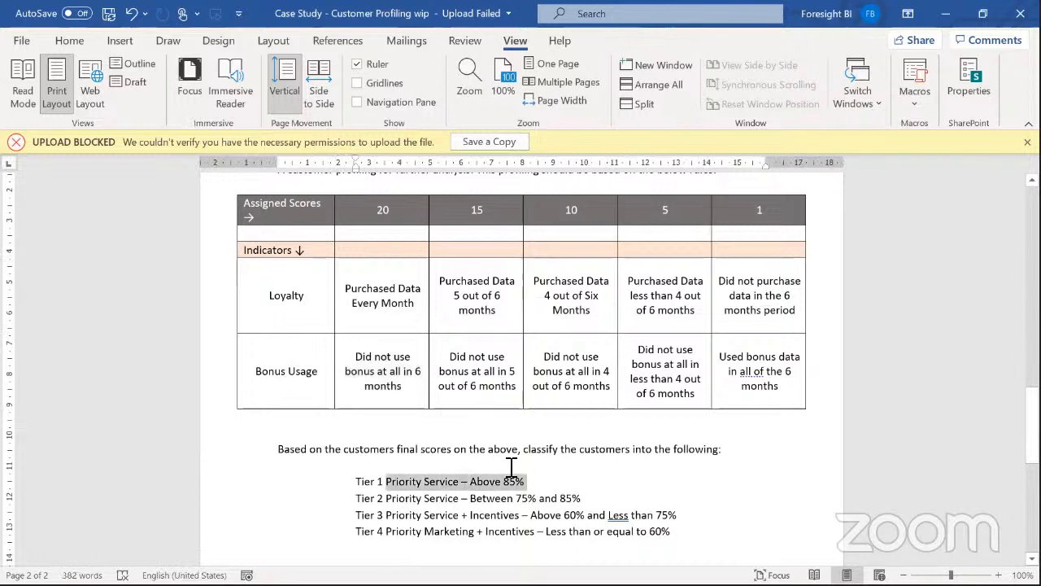
key(ctrl+shift+Left)
key(ctrl+shift+Left)
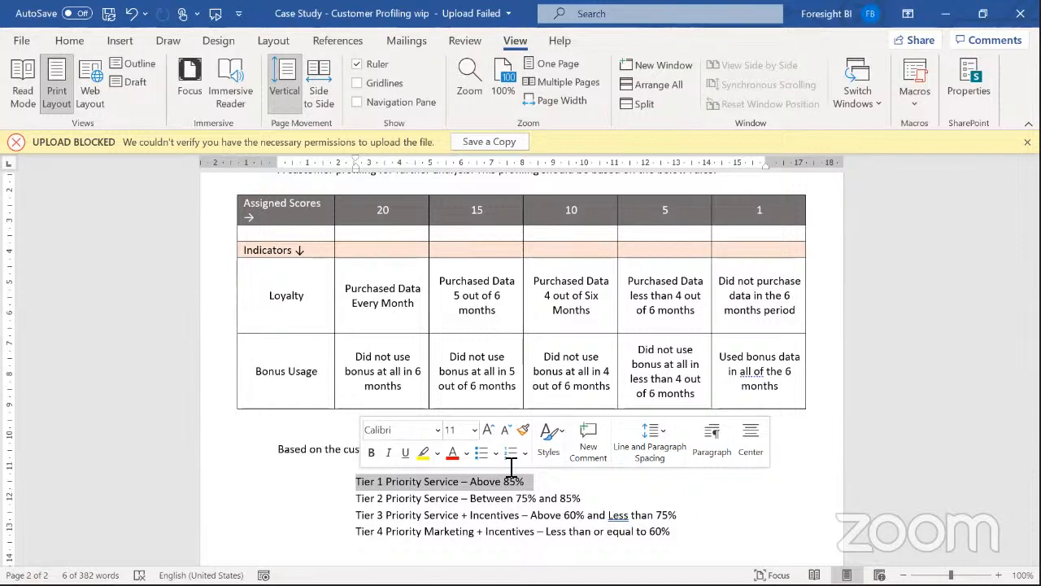
Highlight the whole "Tier 2 Priority Service – Between 75% and 85%" line in the classification list
key(Down)
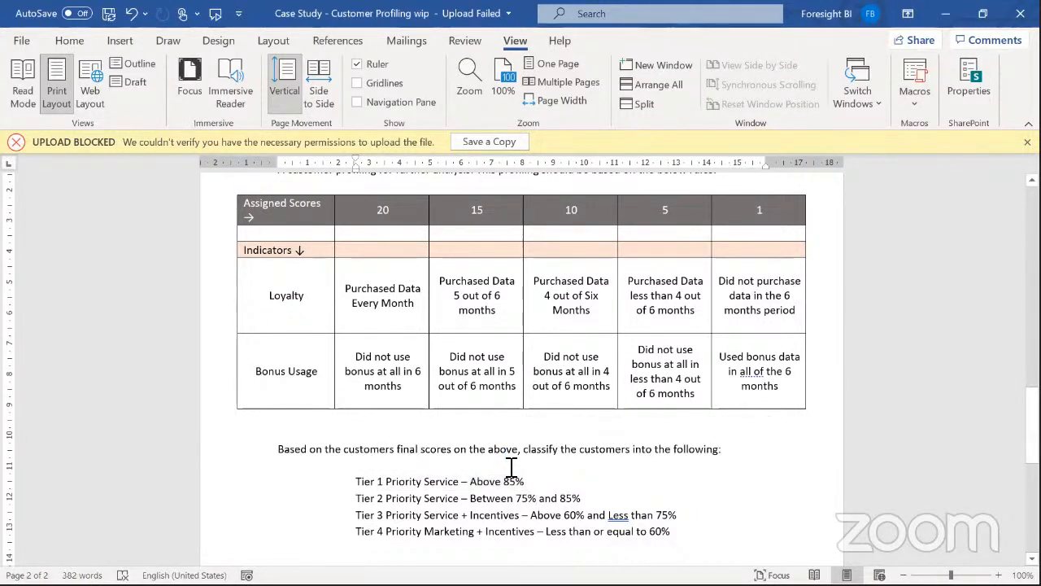
key(End)
key(shift+Left)
key(shift+Left)
key(shift+Left)
key(shift+Left)
key(shift+Left)
key(shift+Left)
key(shift+Left)
key(shift+Left)
key(shift+Left)
key(shift+Left)
key(shift+Left)
key(shift+Left)
key(shift+Left)
key(shift+Left)
key(shift+Left)
key(shift+Left)
key(shift+Left)
key(shift+Left)
key(shift+Left)
key(shift+Left)
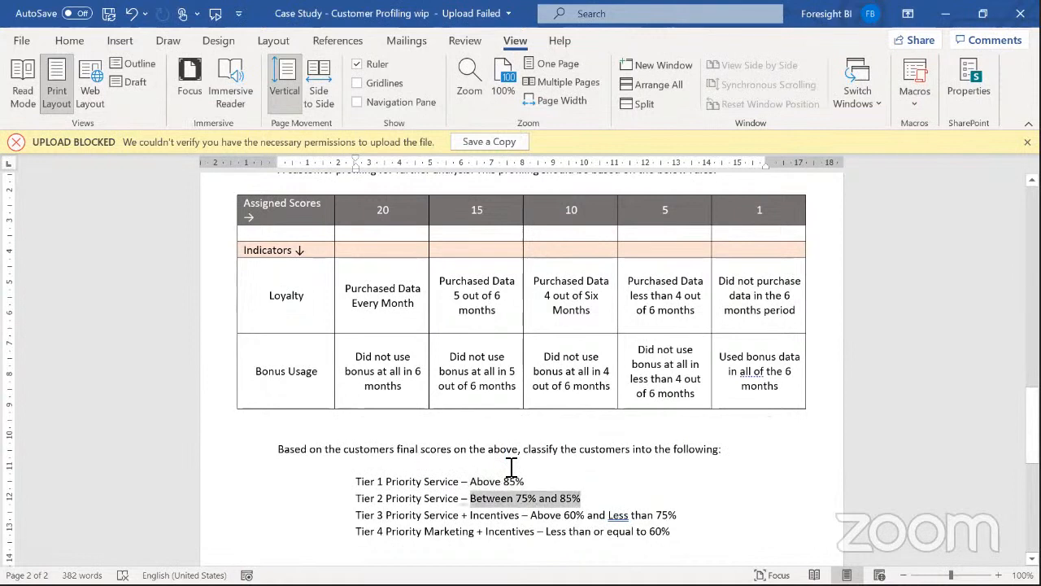
key(shift+Left)
key(shift+Left)
key(shift+Left)
key(shift+Left)
key(shift+Left)
key(shift+Left)
key(shift+Left)
key(shift+Left)
key(shift+Left)
key(shift+Left)
key(shift+Left)
key(shift+Left)
key(shift+Left)
key(shift+Left)
key(shift+Left)
key(shift+Left)
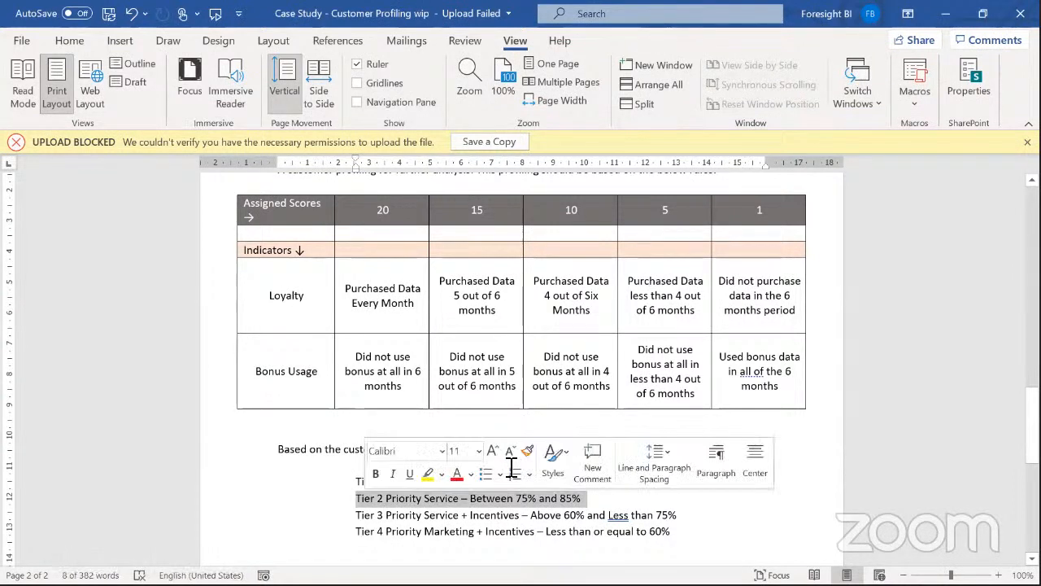
Highlight the Tier 3 Priority Service + Incentives line, followed by the Tier 4 Priority Marketing + Incentives line
drag(1033, 402, 1032, 421)
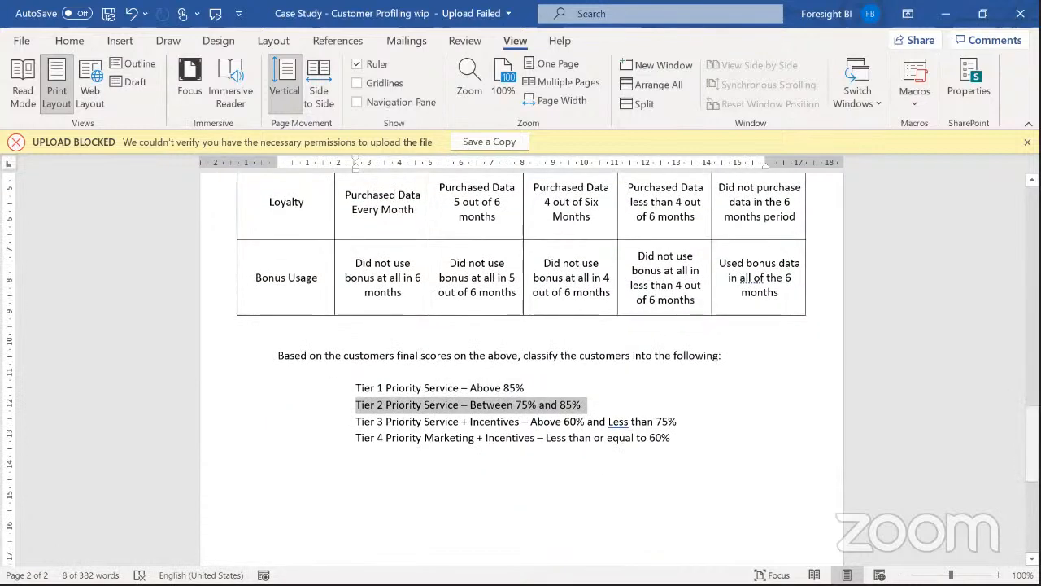
drag(362, 422, 677, 430)
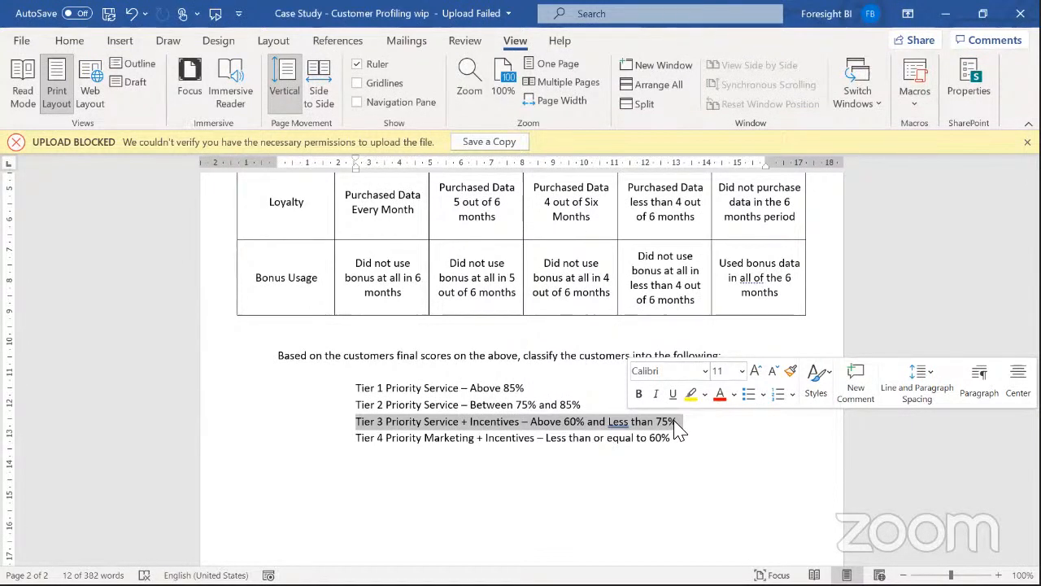
drag(678, 437, 366, 452)
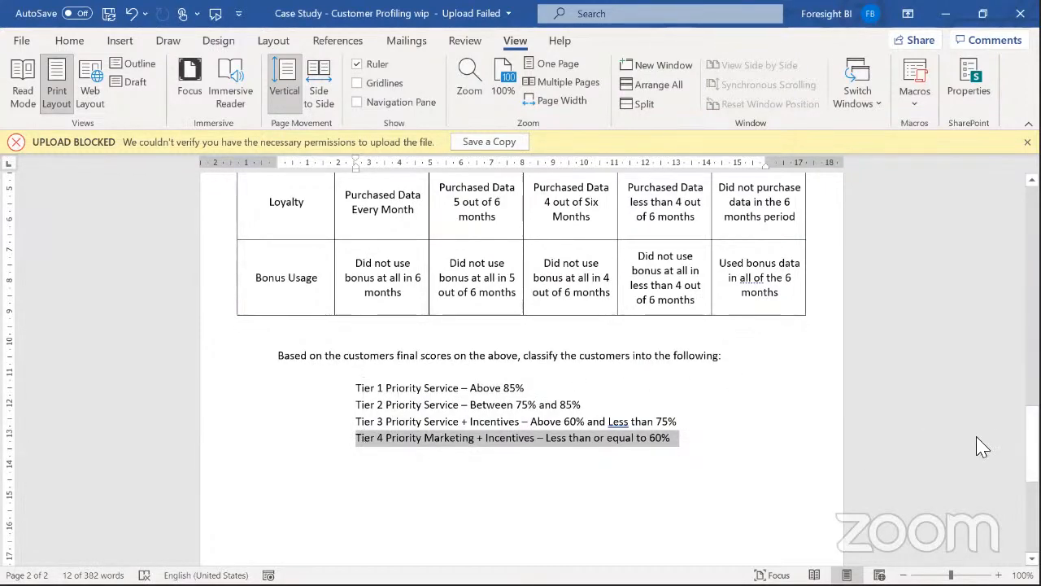
Reread the four service and marketing tiers and their percentage thresholds below the scoring table
mouse_move(1033, 442)
mouse_down()
mouse_move(1032, 413)
mouse_move(1033, 446)
mouse_up()
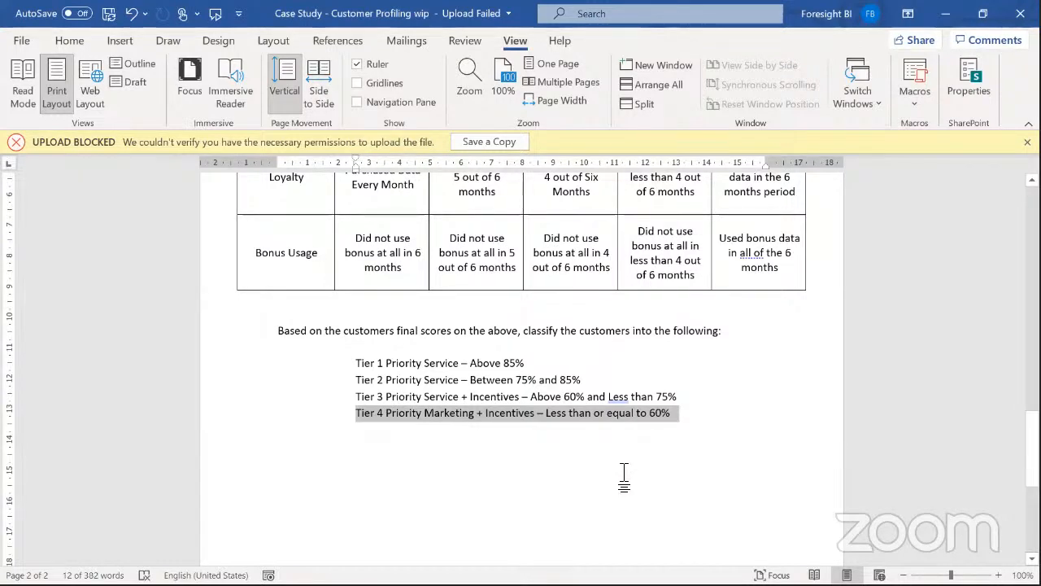
click(518, 556)
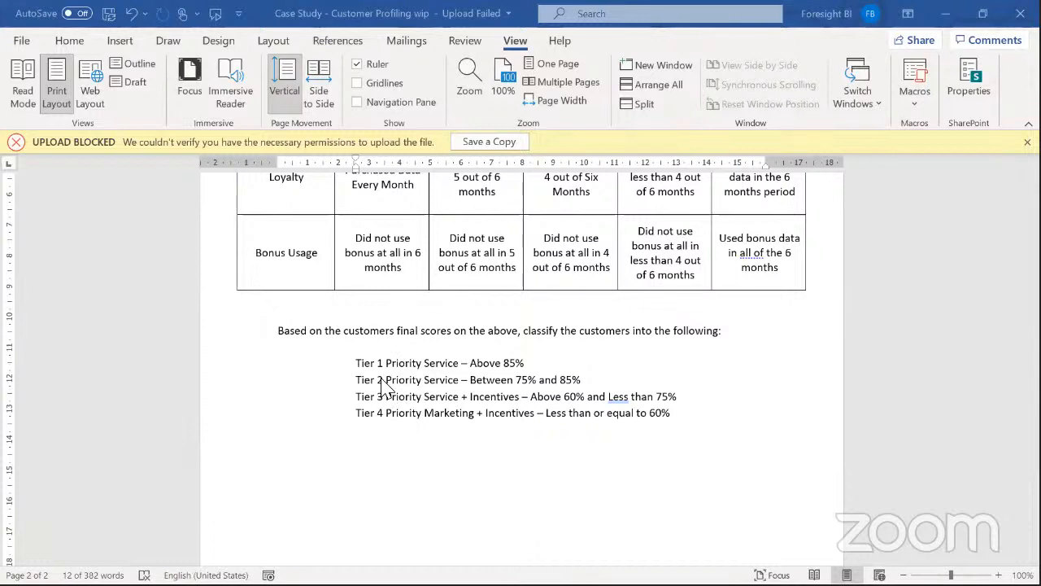
click(354, 362)
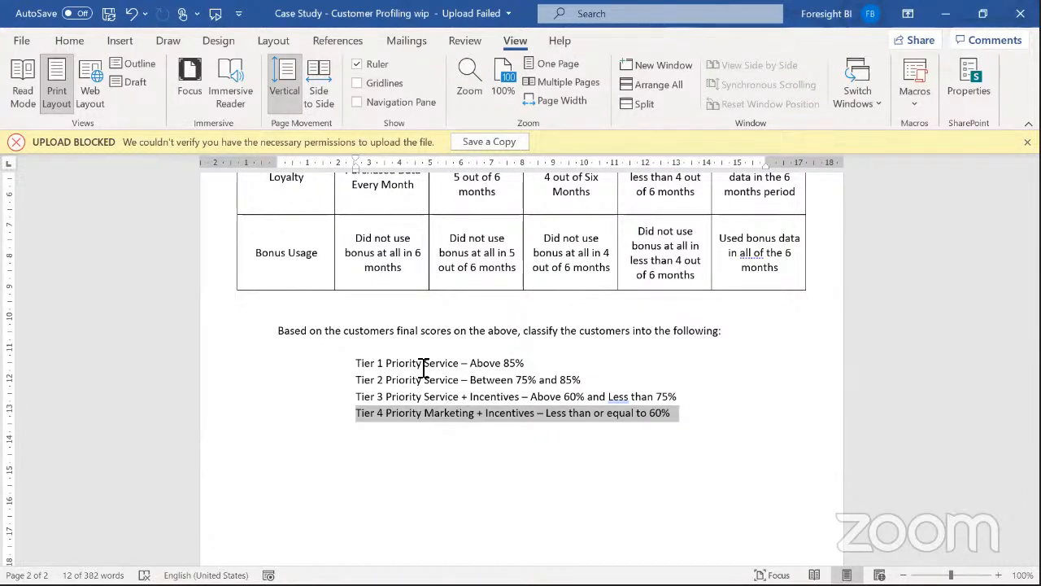
click(532, 363)
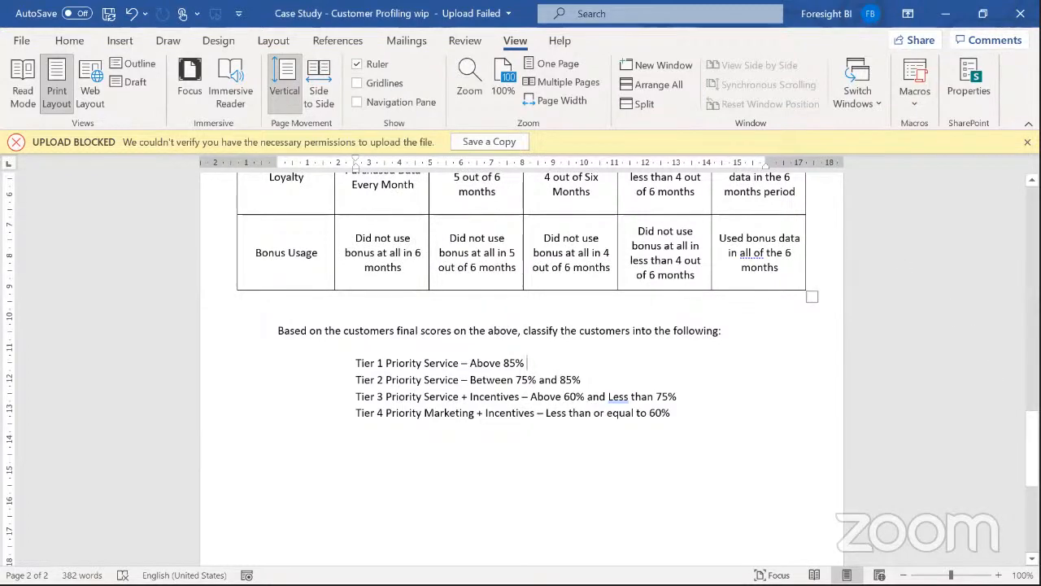
scroll(521, 342, up, 4)
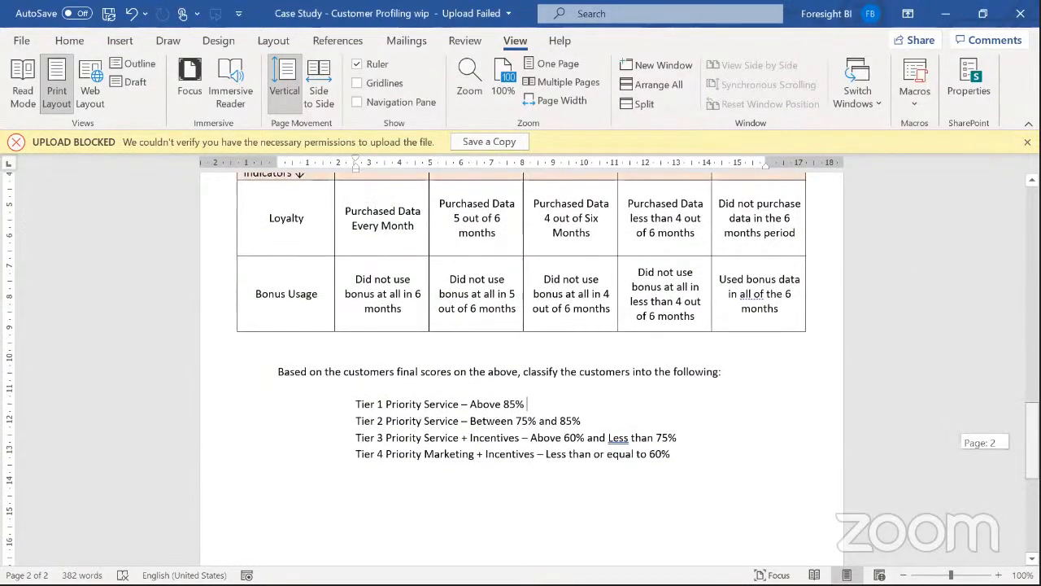
scroll(521, 366, down, 3)
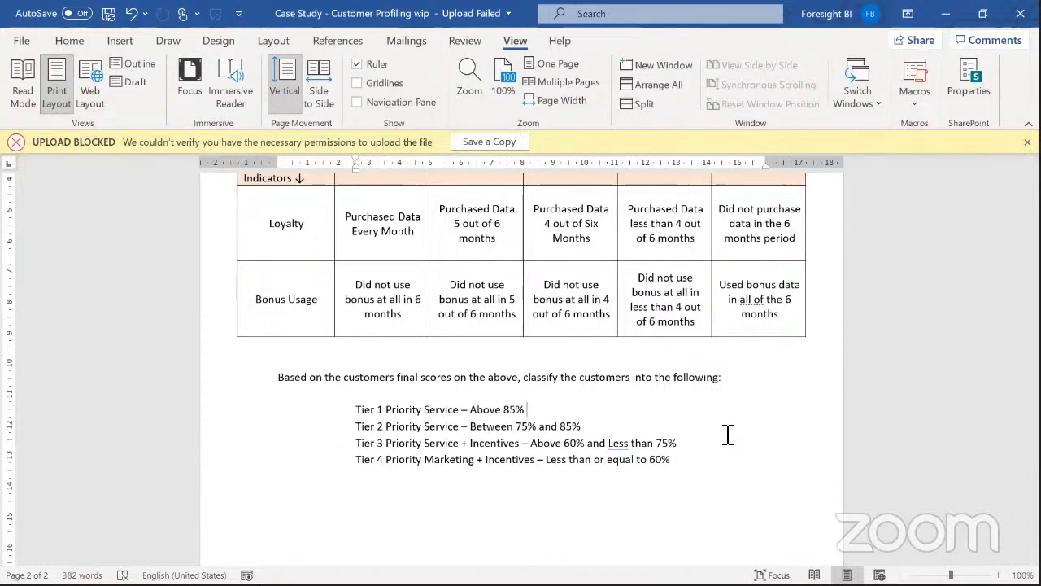
mouse_move(1033, 443)
mouse_down()
mouse_move(1033, 328)
mouse_move(1032, 459)
mouse_up()
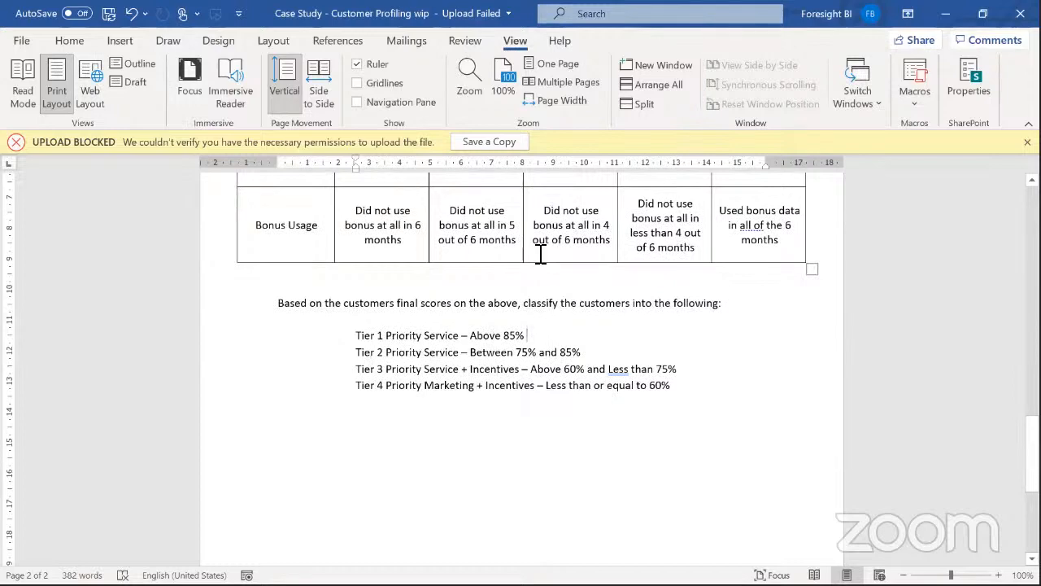
Switch to the Telecoms Data workbook in Excel and dismiss the upload failed notice
key(alt+Tab)
key(alt+Tab)
key(alt+Tab)
key(alt+Tab)
key(alt+Tab)
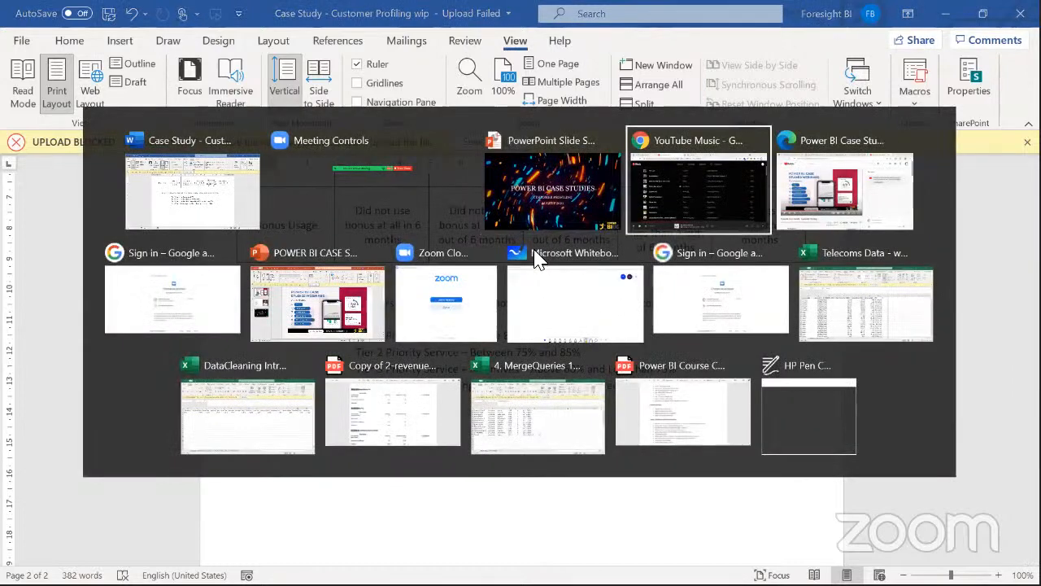
key(alt+Tab)
key(alt+Tab)
key(alt+Tab)
key(alt+Tab)
key(alt+Tab)
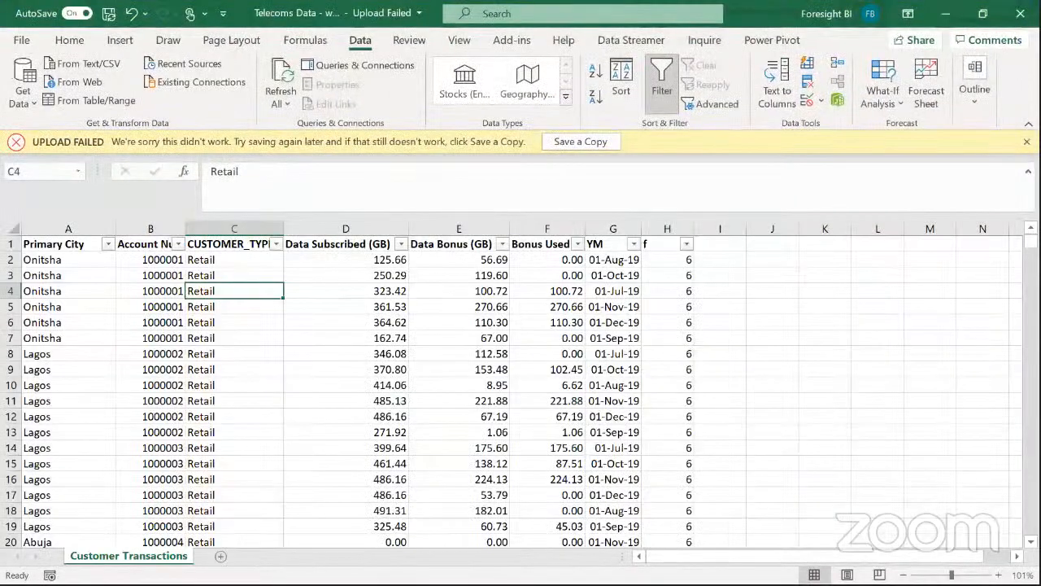
click(1027, 142)
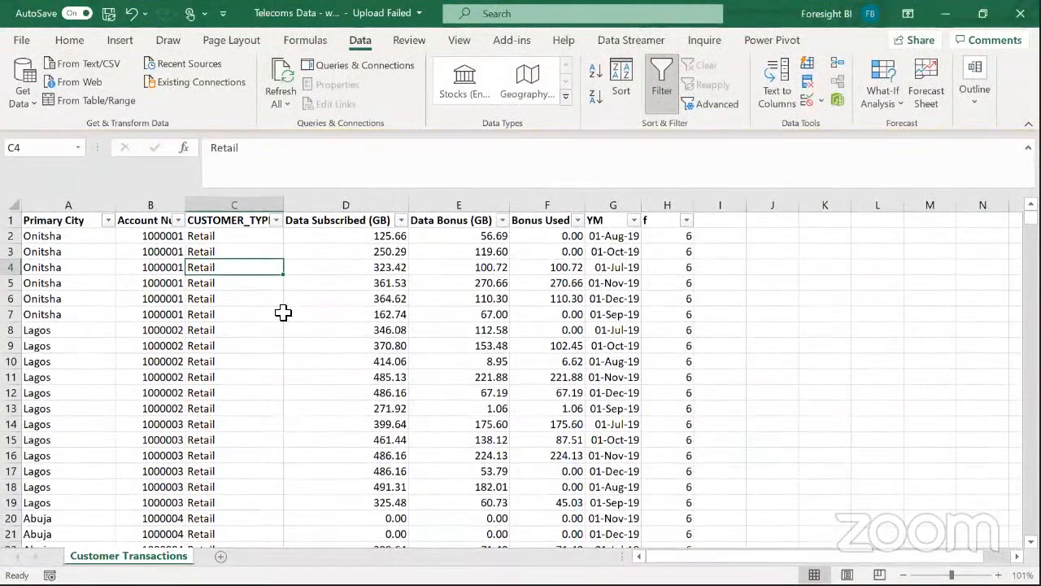
Highlight the Primary City column, from its header in cell A1 through all of the customer records
click(175, 284)
key(ctrl+Up)
key(ctrl+Left)
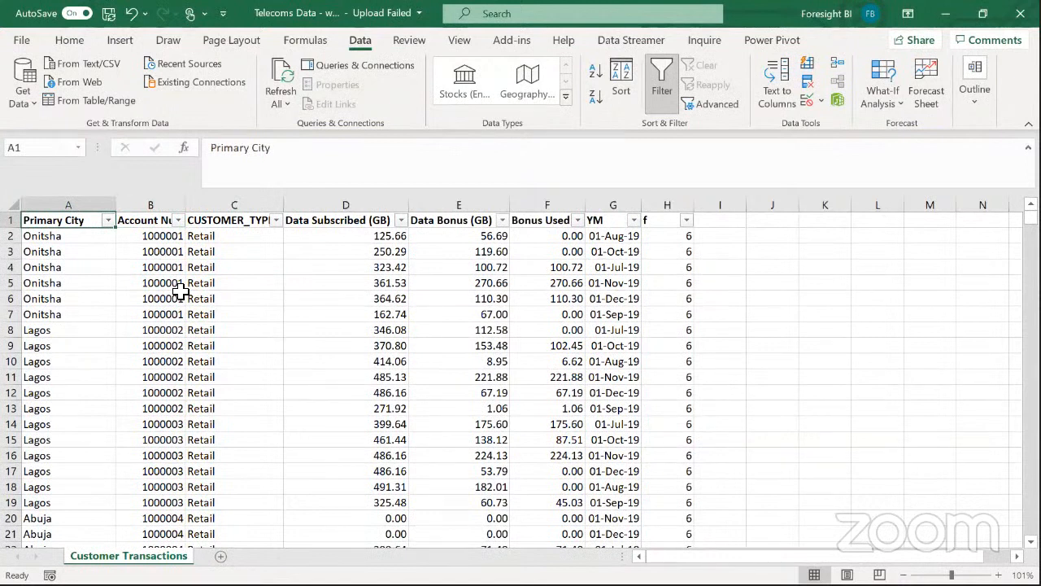
key(ctrl+shift+Down)
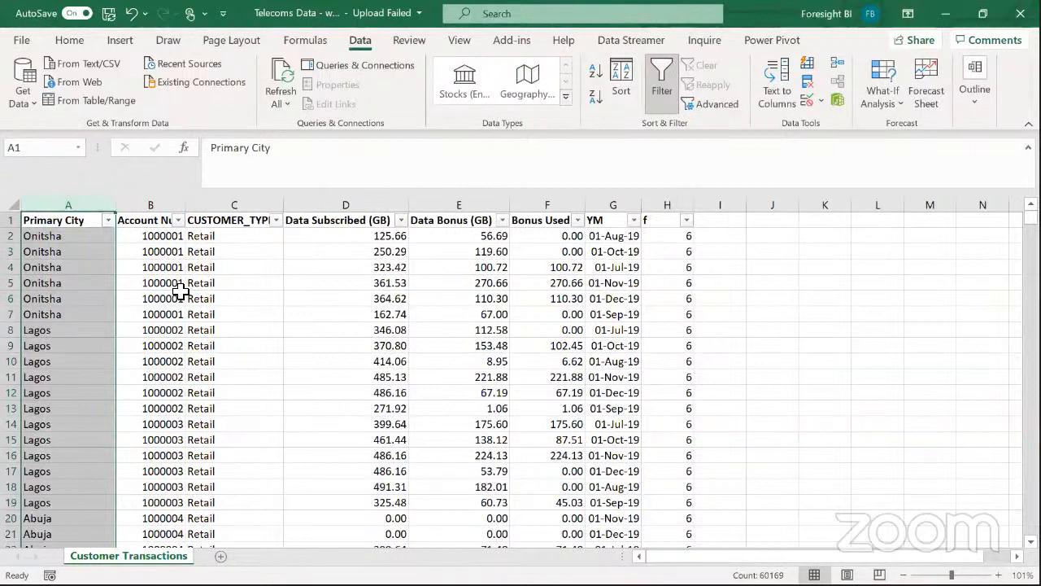
key(Down)
key(Up)
key(Down)
key(Down)
key(ctrl+space)
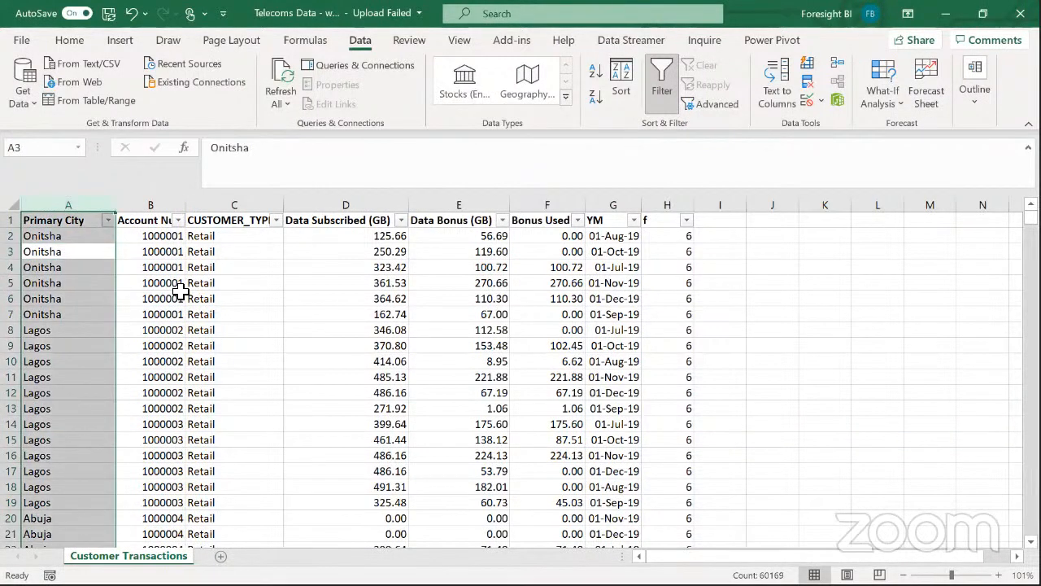
Highlight the whole account number column in the Customer Transactions sheet
key(Right)
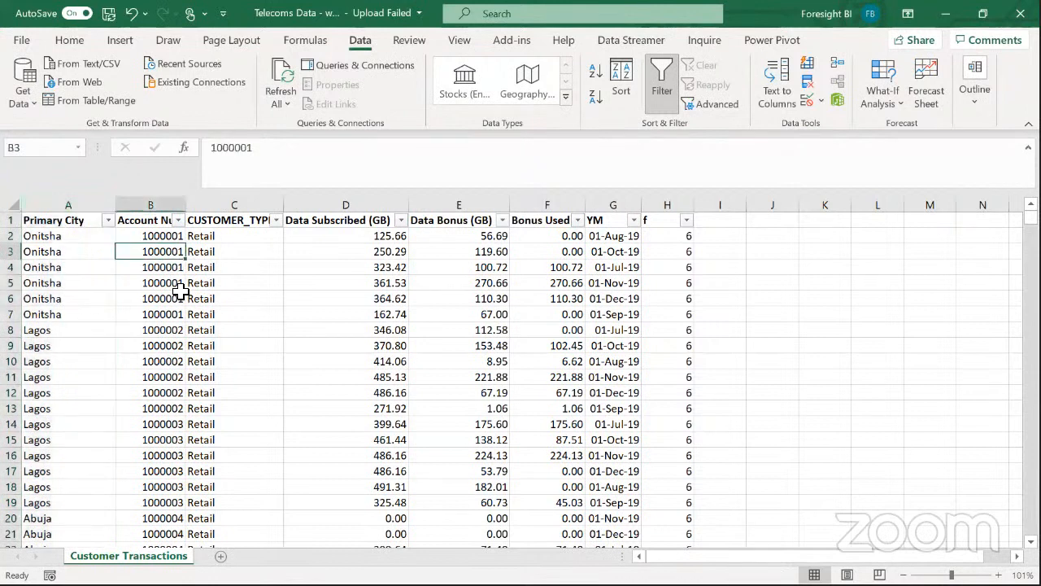
key(ctrl+space)
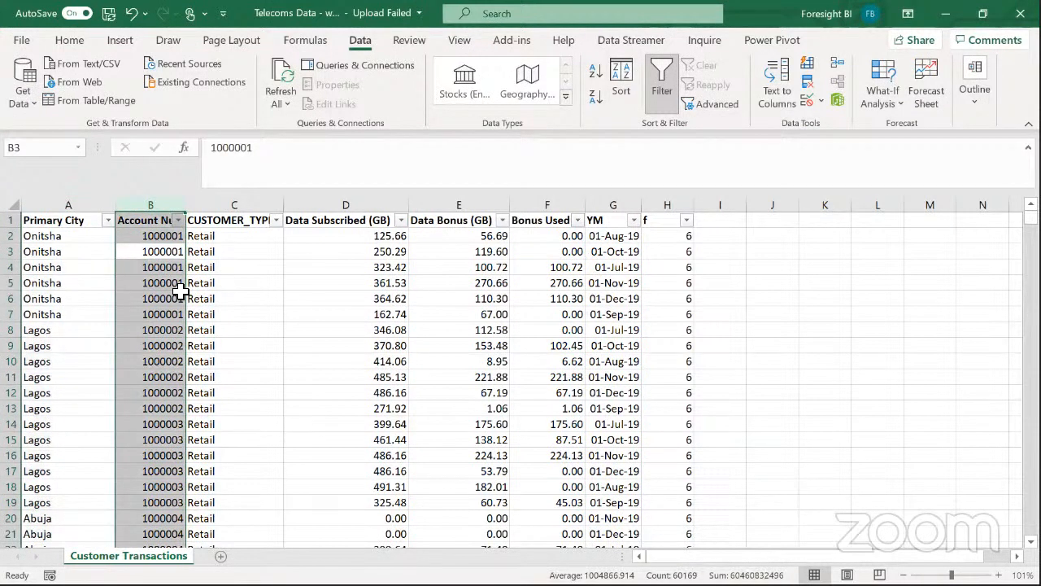
key(Up)
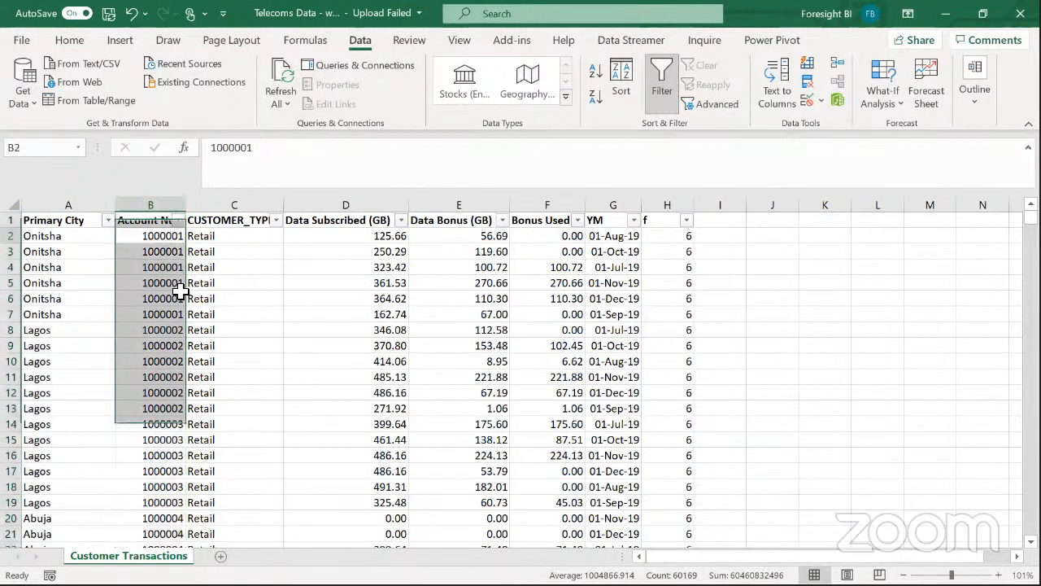
Highlight the CUSTOMER_TYPE column and return to its header, leaving the filter unchanged
key(Right)
key(ctrl+shift+Down)
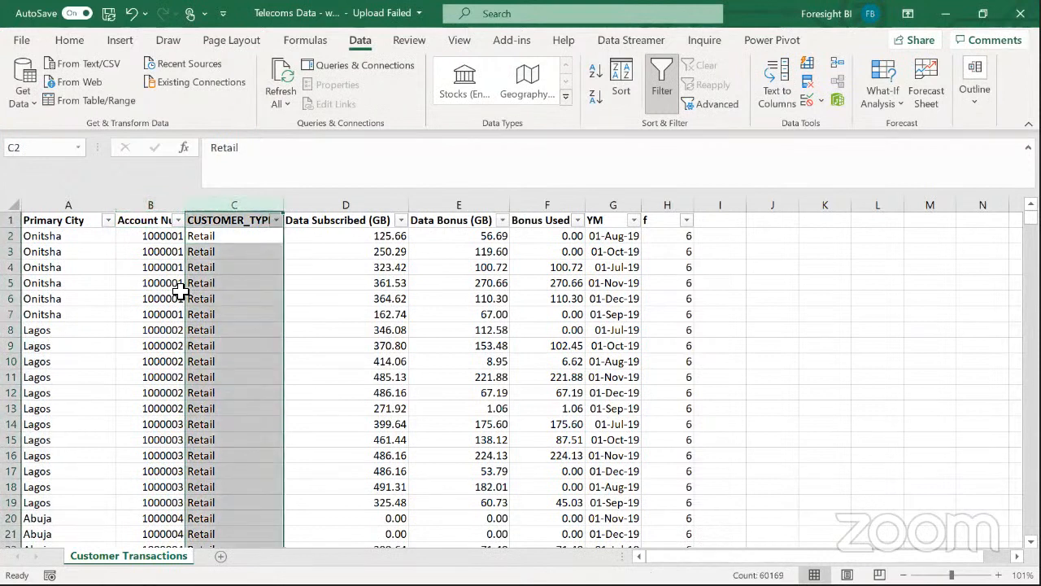
key(ctrl+Up)
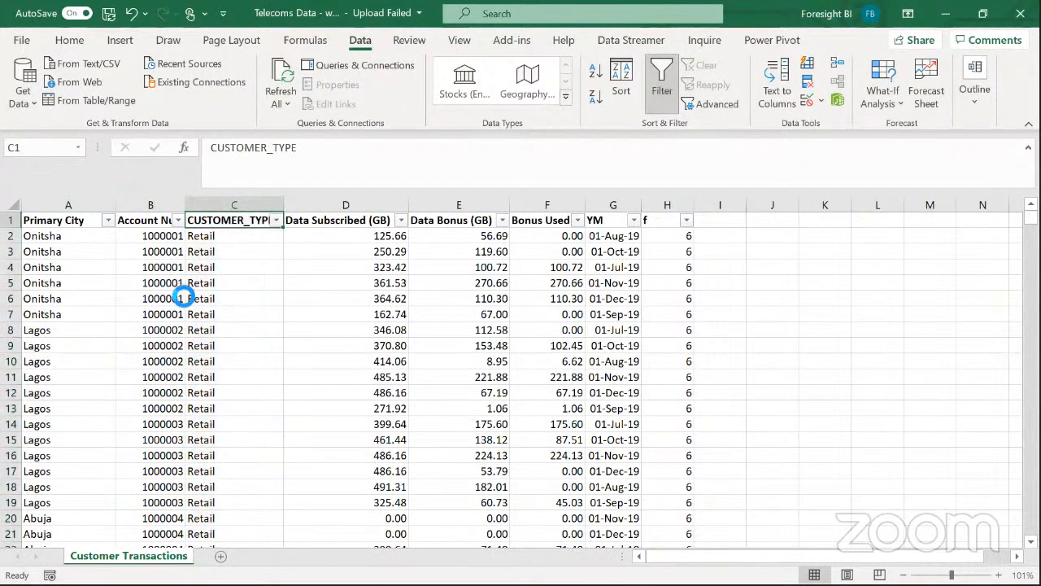
key(alt+Down)
key(Escape)
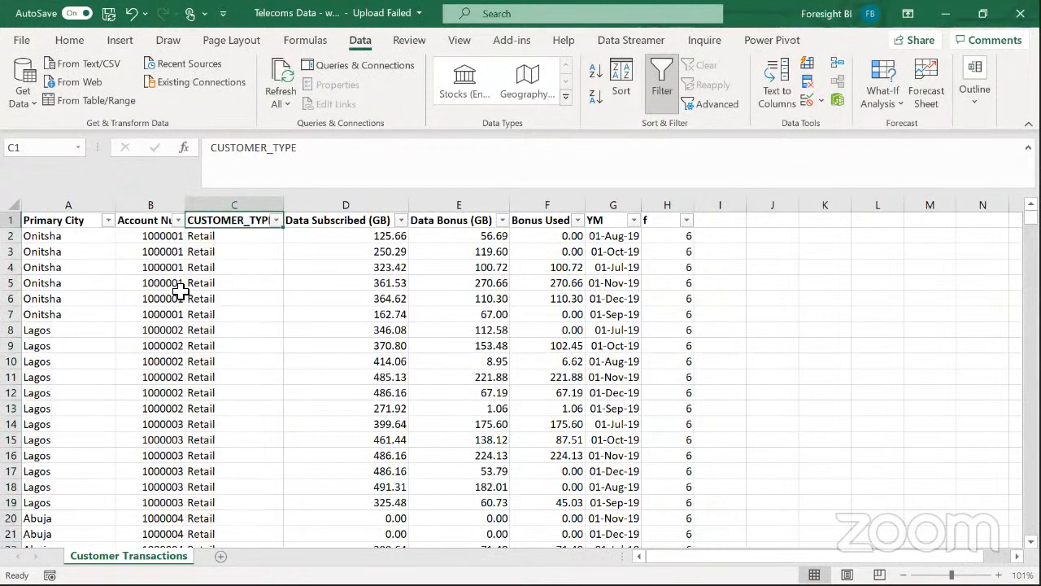
Highlight the first record's Data Subscribed, Data Bonus and Bonus Used values in cells D2 to F2
key(Right)
key(Down)
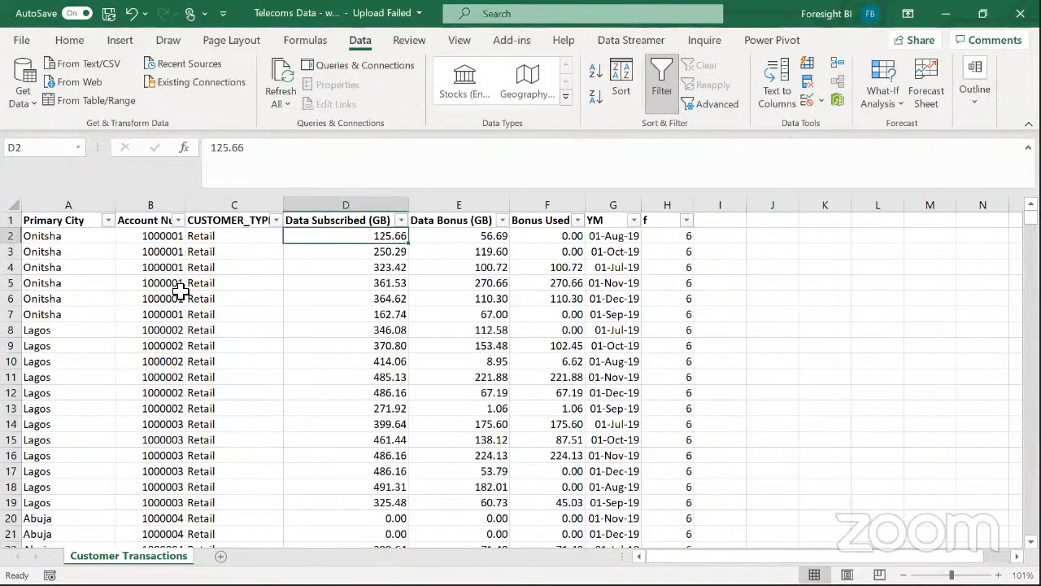
key(shift+Right)
key(shift+Right)
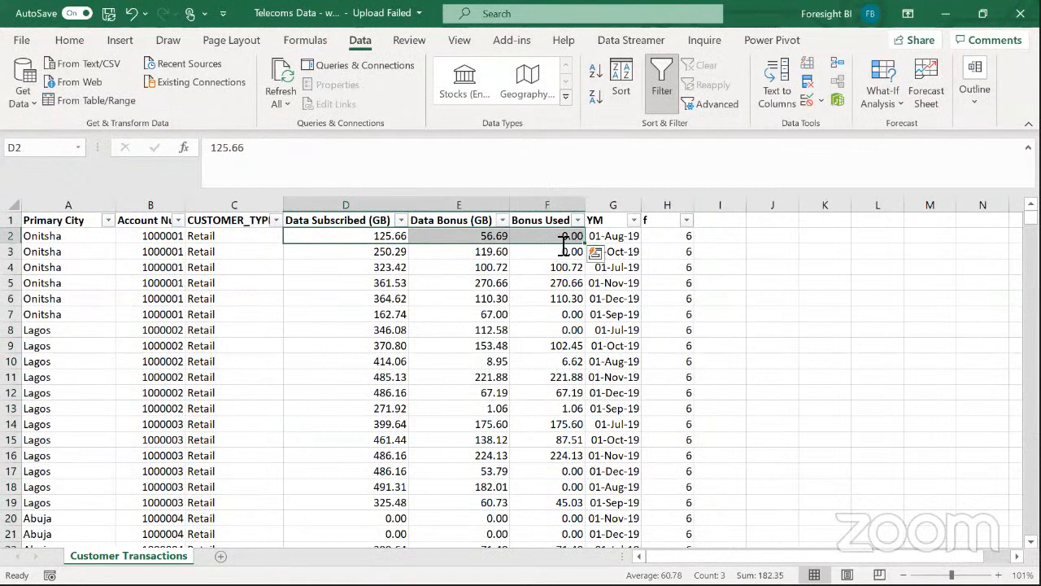
Highlight the Data Subscribed (GB) values down to the last record, and return to the column's header
click(351, 235)
key(Up)
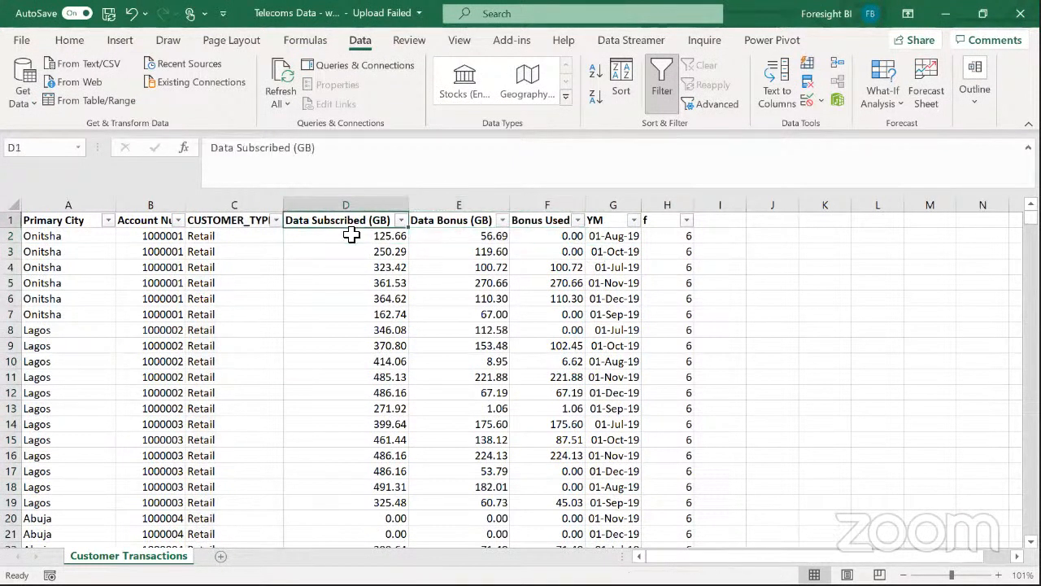
click(351, 236)
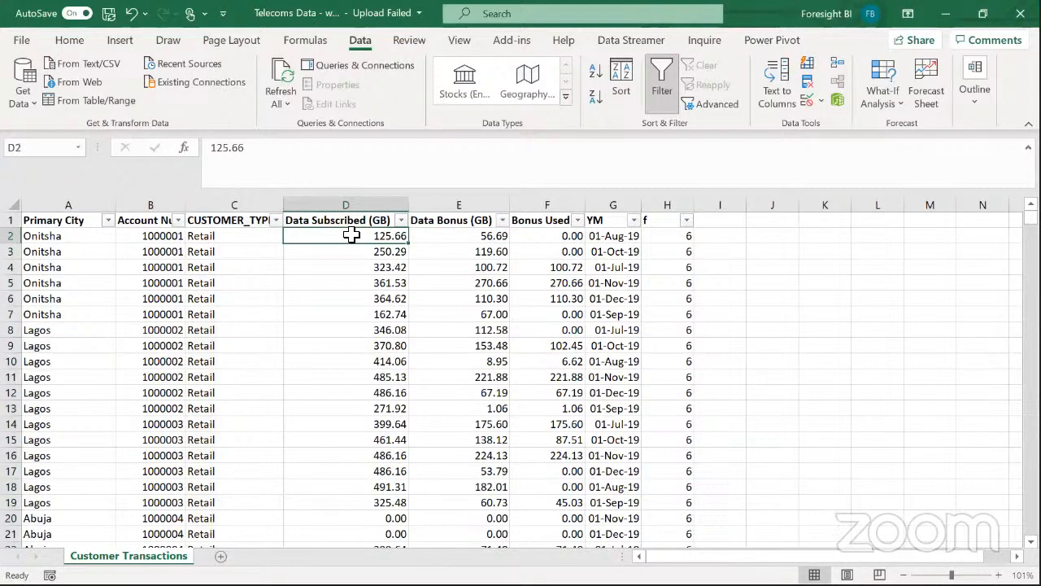
key(ctrl+shift+Down)
key(ctrl+Up)
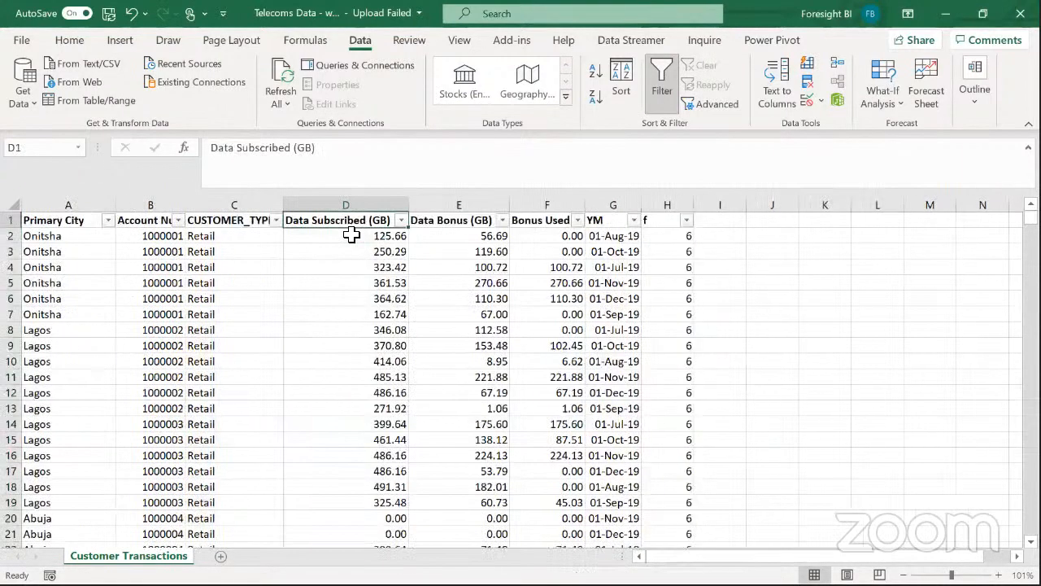
Highlight the Data Bonus (GB) column down to the last record and return to its header
key(Right)
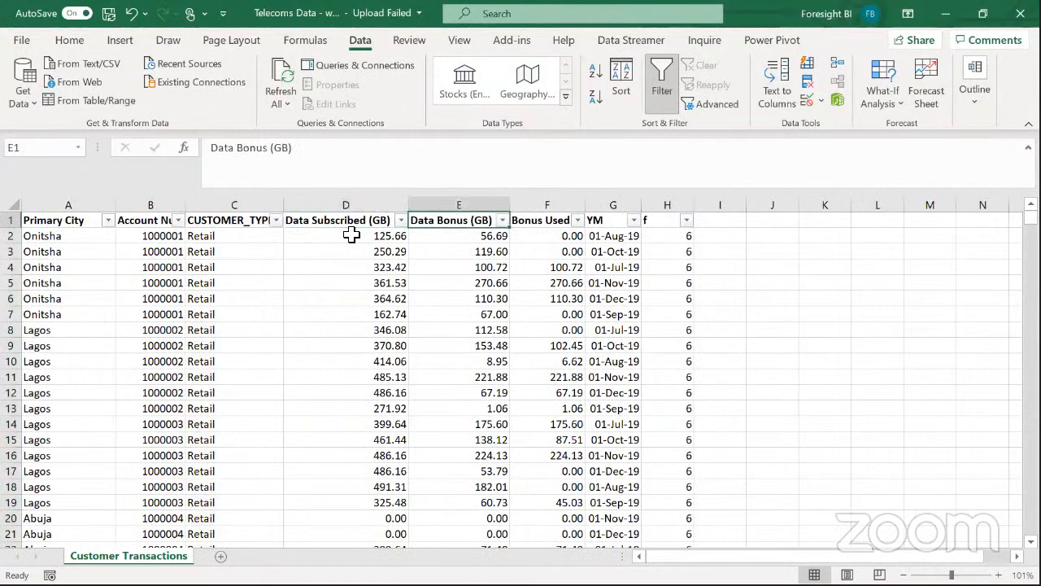
key(ctrl+shift+Down)
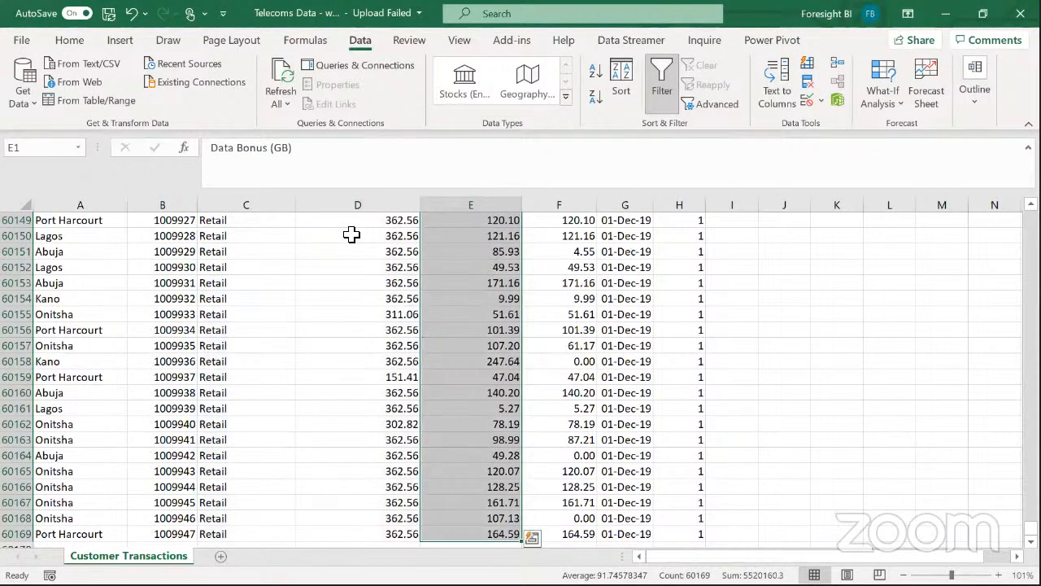
key(ctrl+Up)
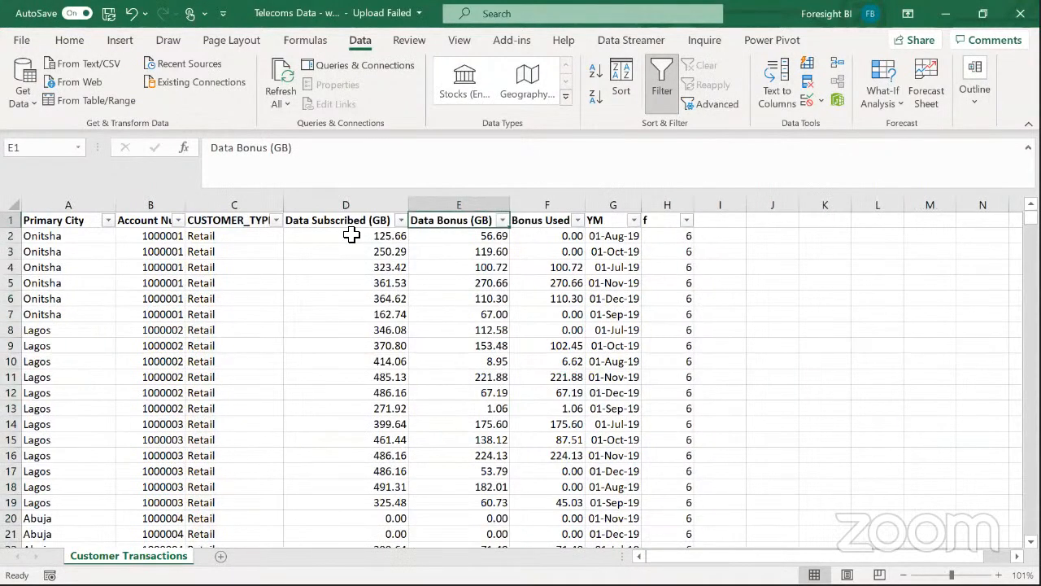
key(ctrl+shift+Down)
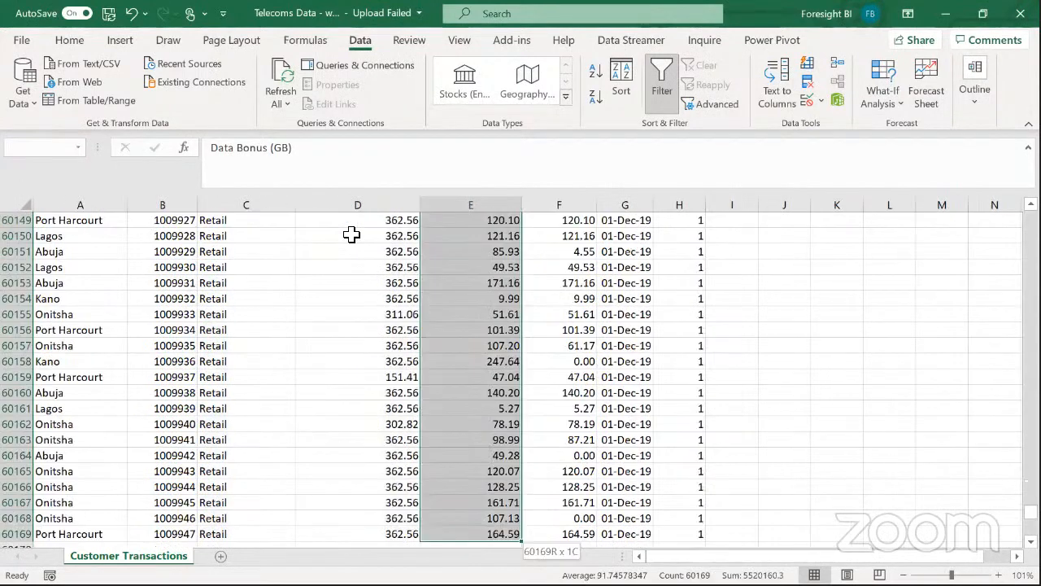
key(ctrl+Up)
Highlight the Bonus Used column from its header to the last record, and return to cell F1
key(Right)
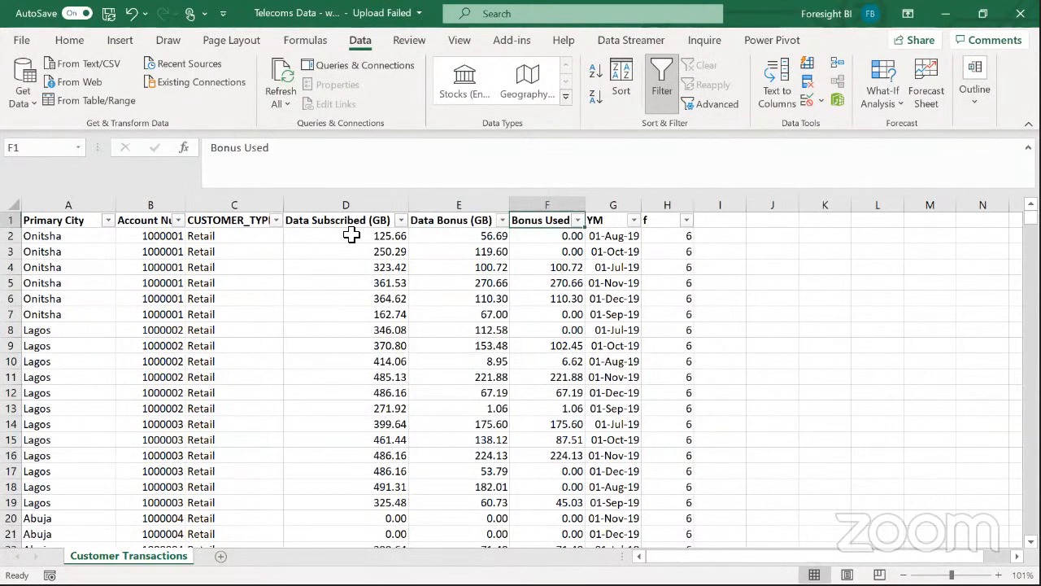
key(Down)
key(Up)
key(ctrl+shift+Down)
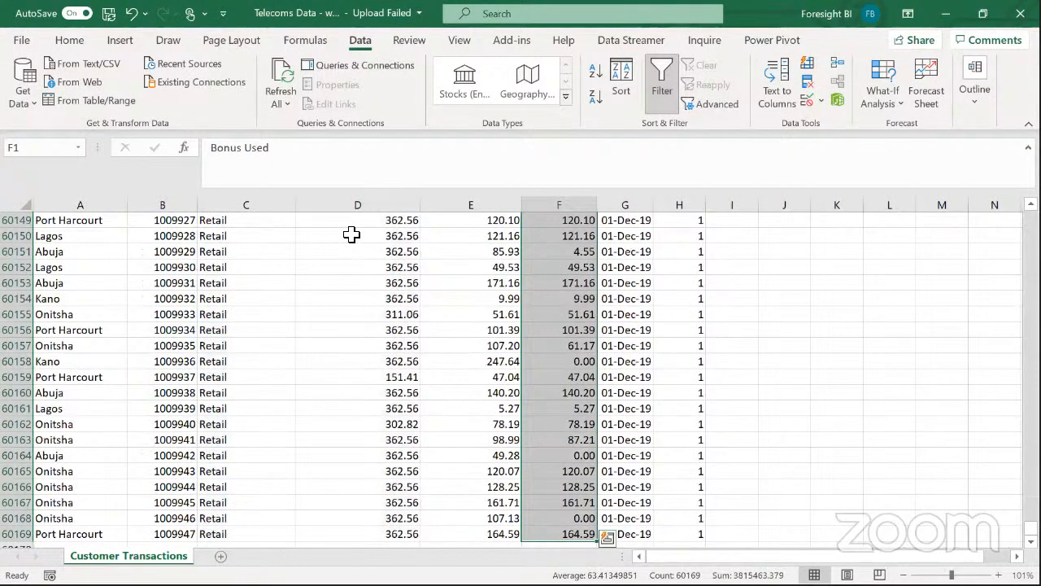
key(ctrl+shift+Up)
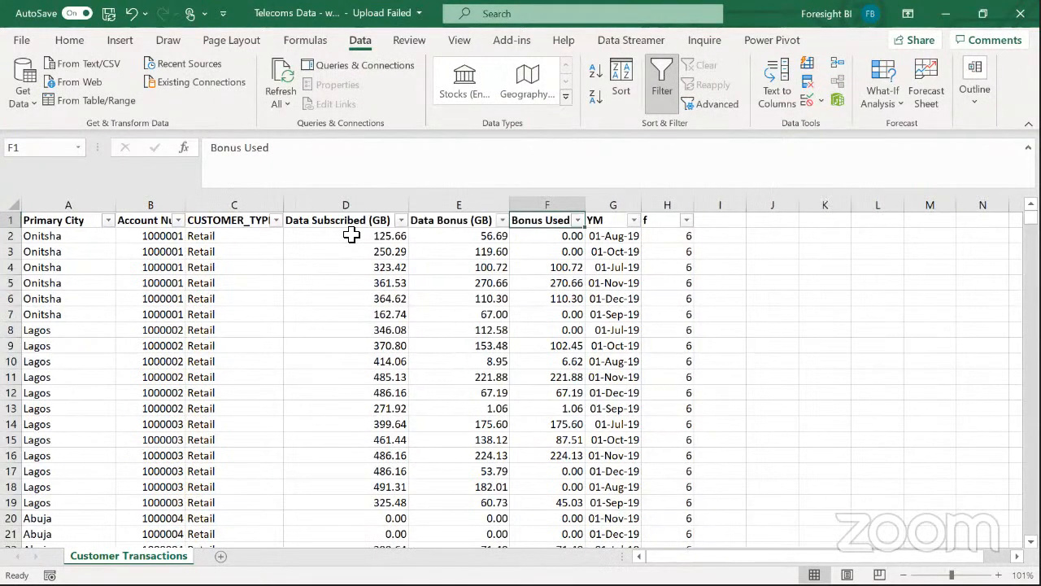
Inspect which months the YM column covers in its filter list, and close the list without filtering
key(Right)
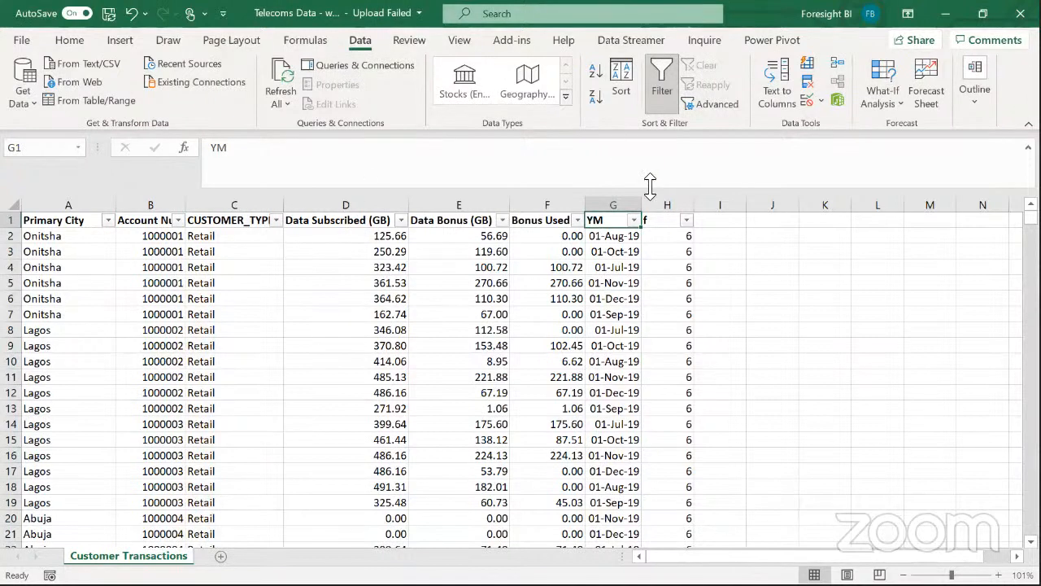
click(634, 221)
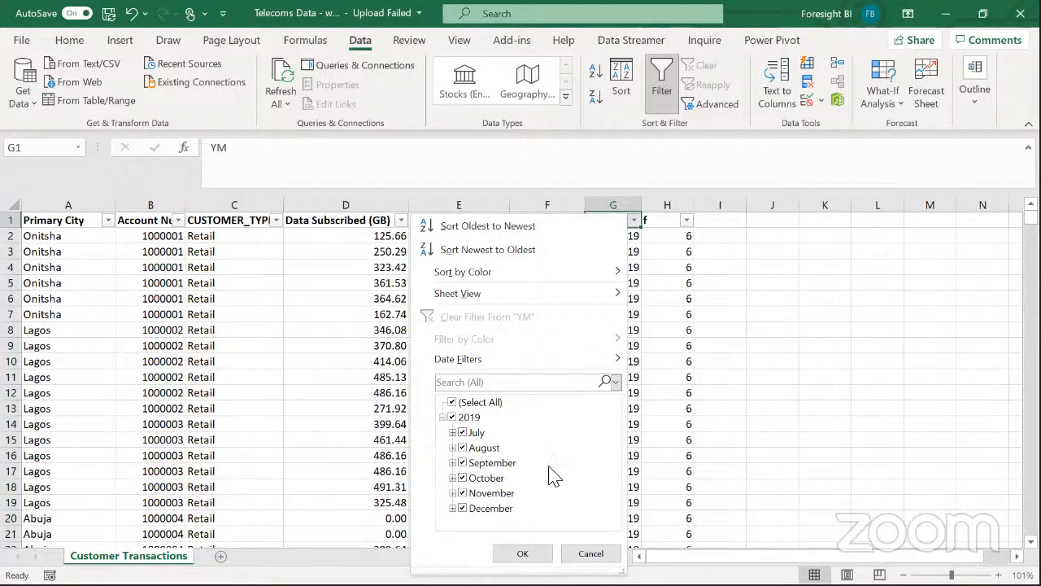
click(800, 404)
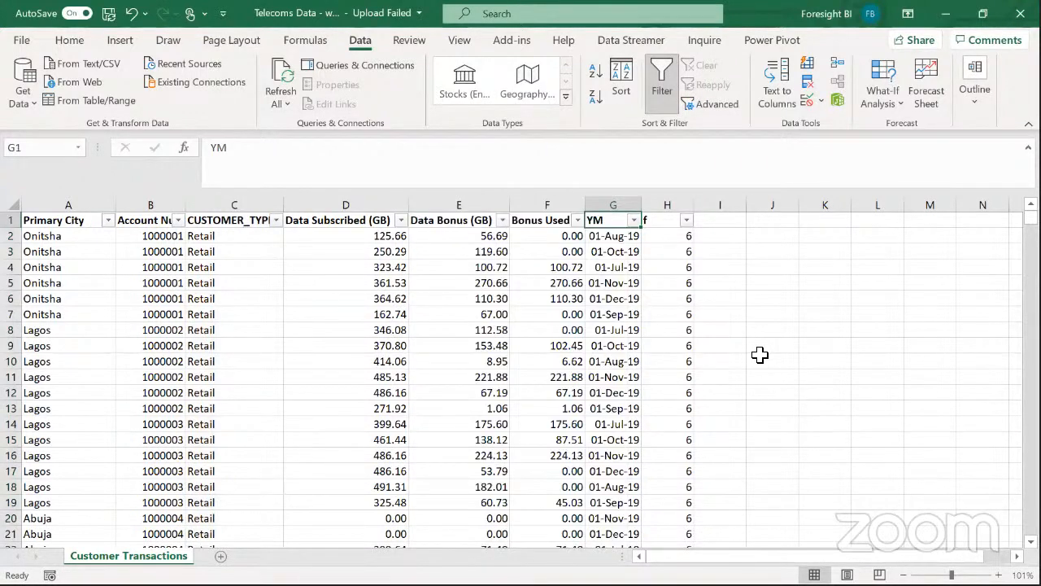
Clear the contents of the helper column headed "f" and return to cell A1
click(668, 203)
key(Delete)
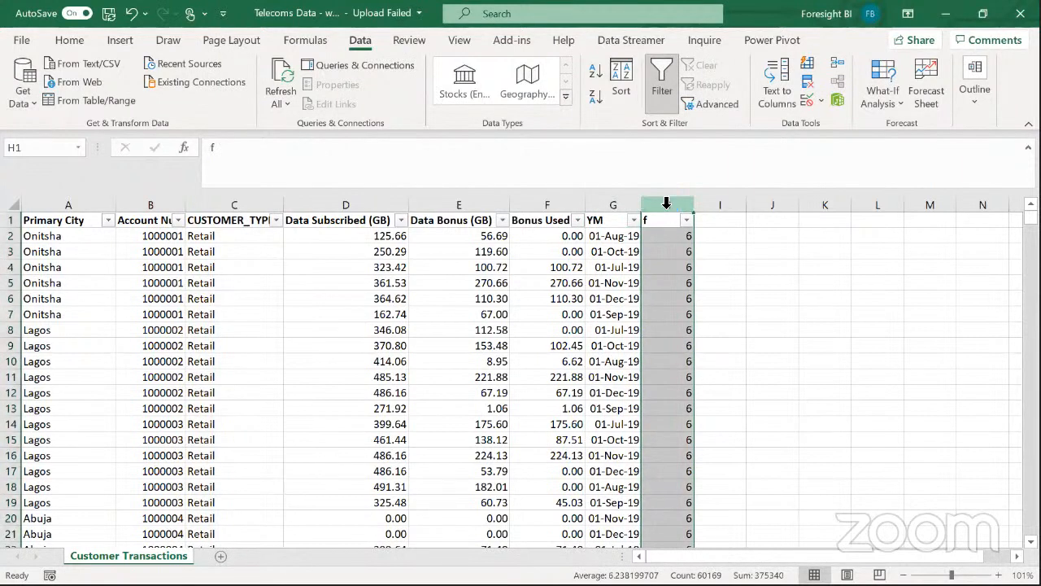
key(ctrl+Home)
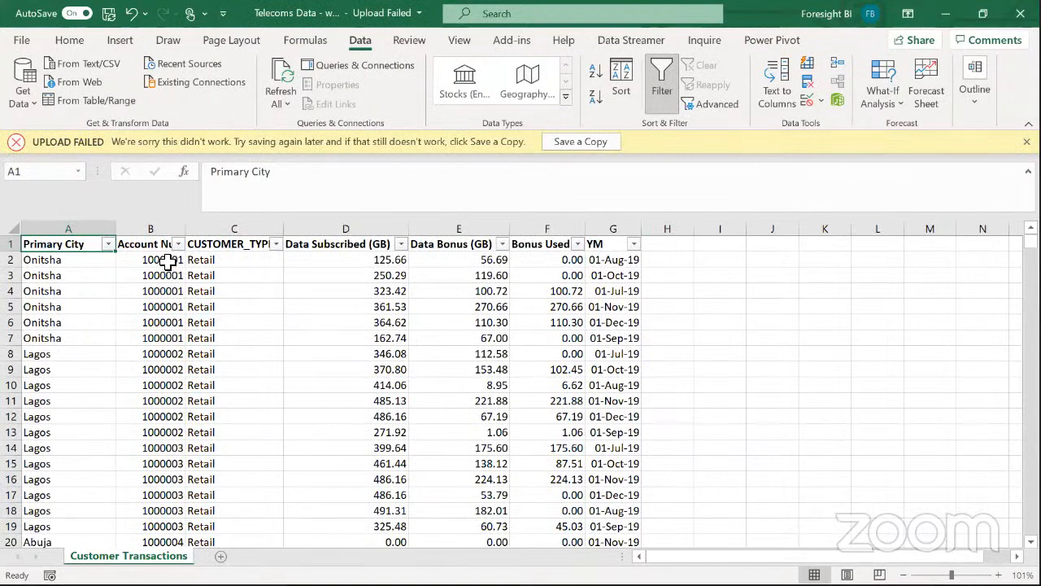
Highlight the Account Number column from its header to the last record, and select the whole of row 2
click(168, 261)
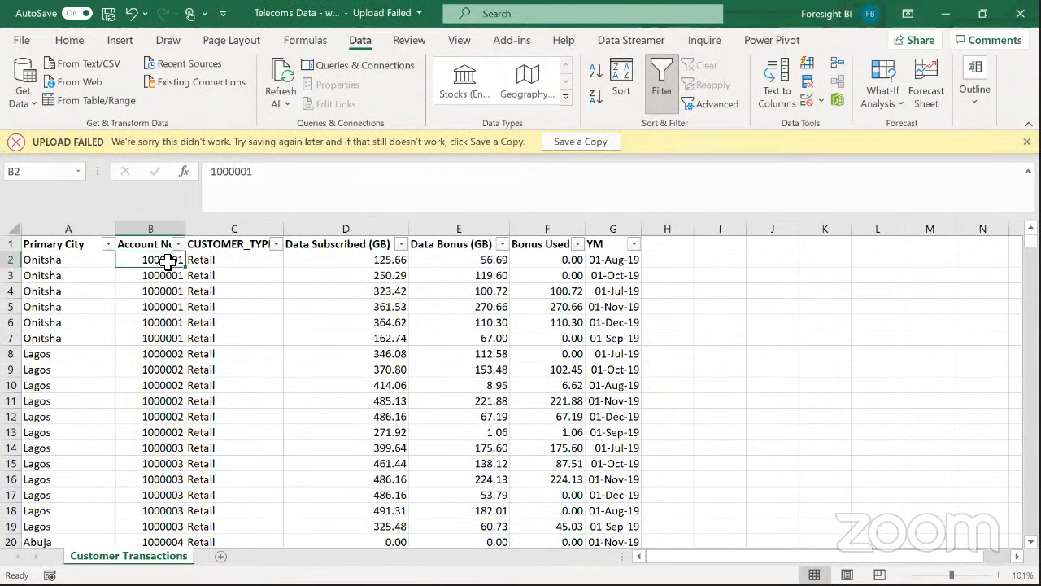
key(ctrl+shift+Down)
key(Up)
key(Down)
key(Up)
key(ctrl+shift+Down)
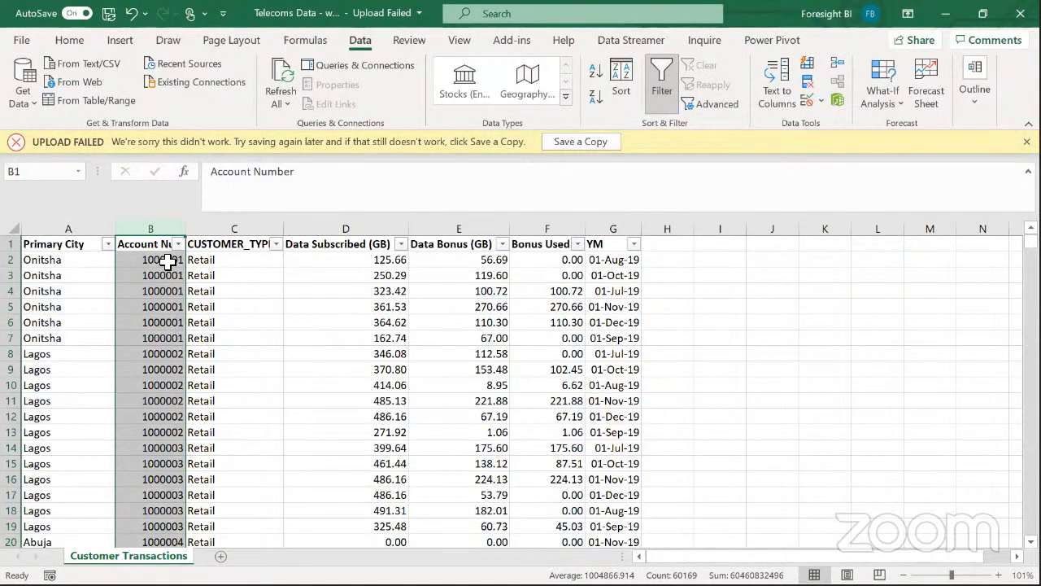
click(16, 261)
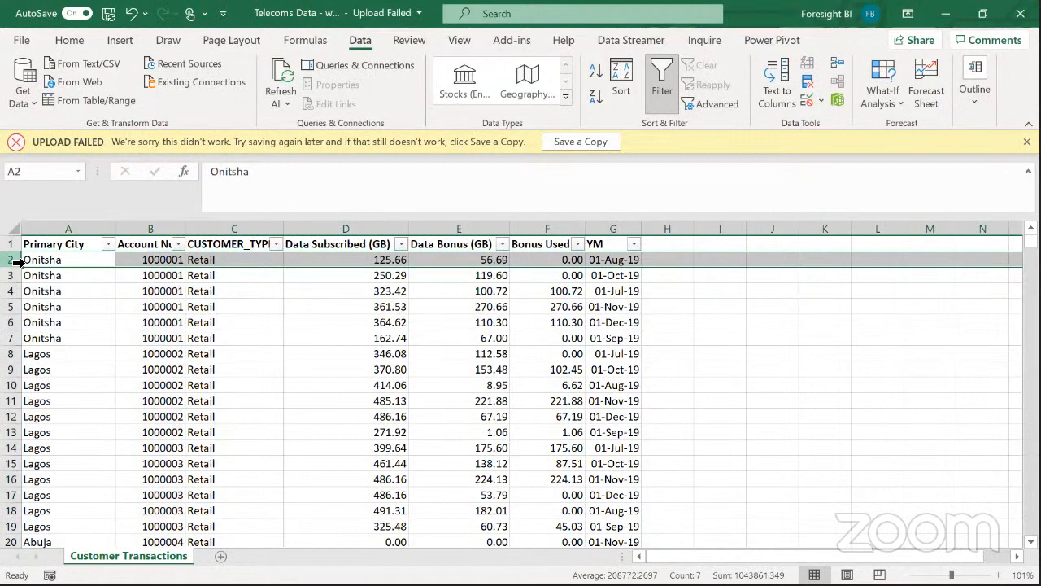
Switch to the case study in Word and highlight the Loyalty rules for scores 20 and 15 in the profiling table
key(alt+Tab)
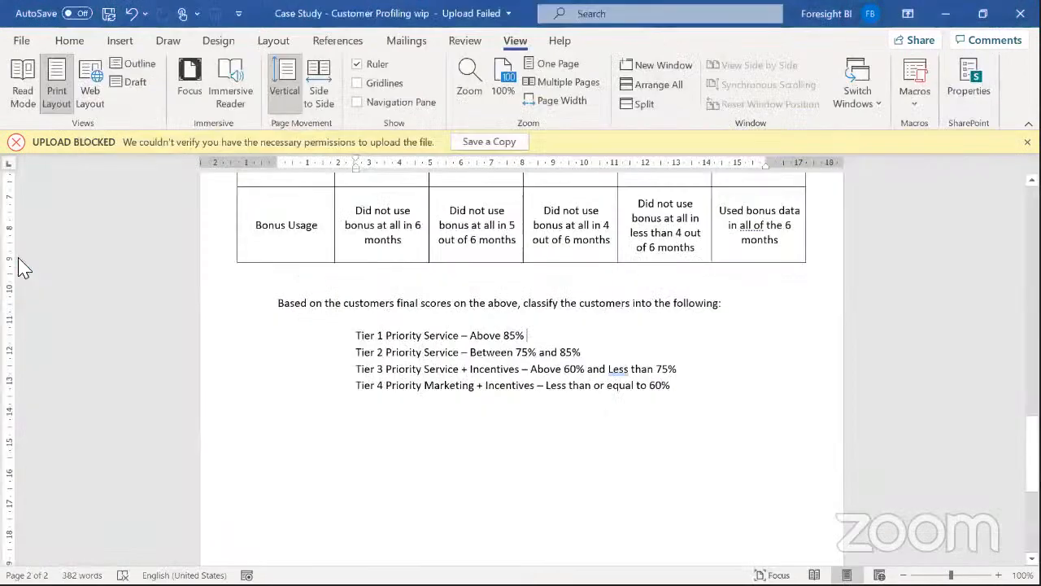
drag(1032, 440, 1032, 410)
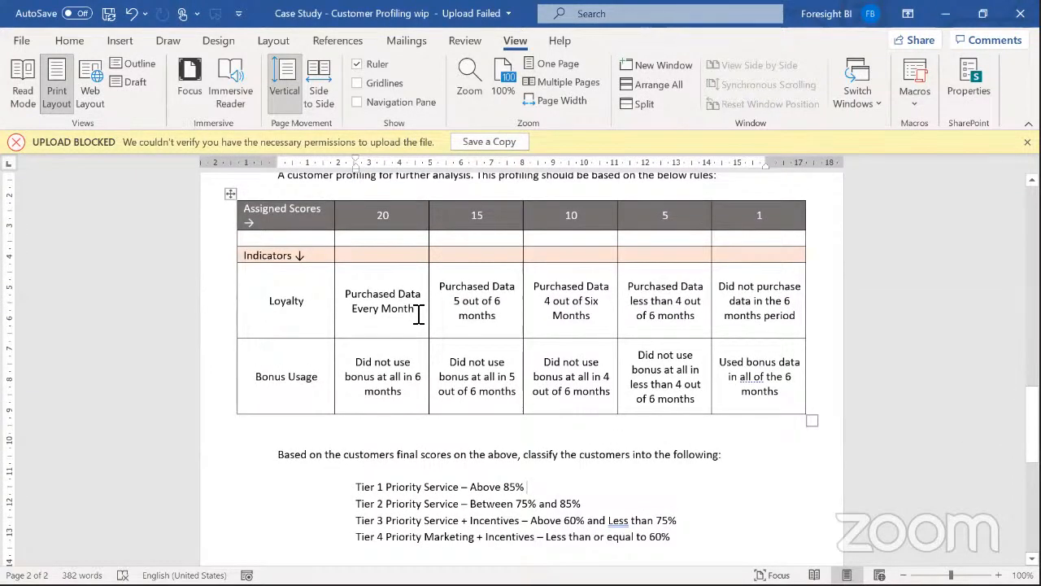
drag(418, 314, 343, 298)
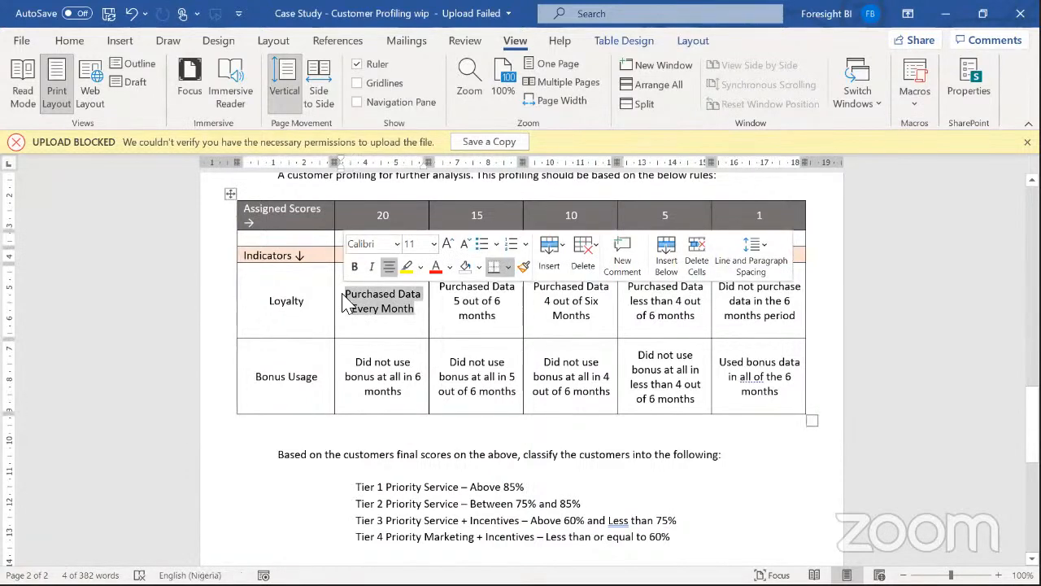
drag(495, 314, 439, 286)
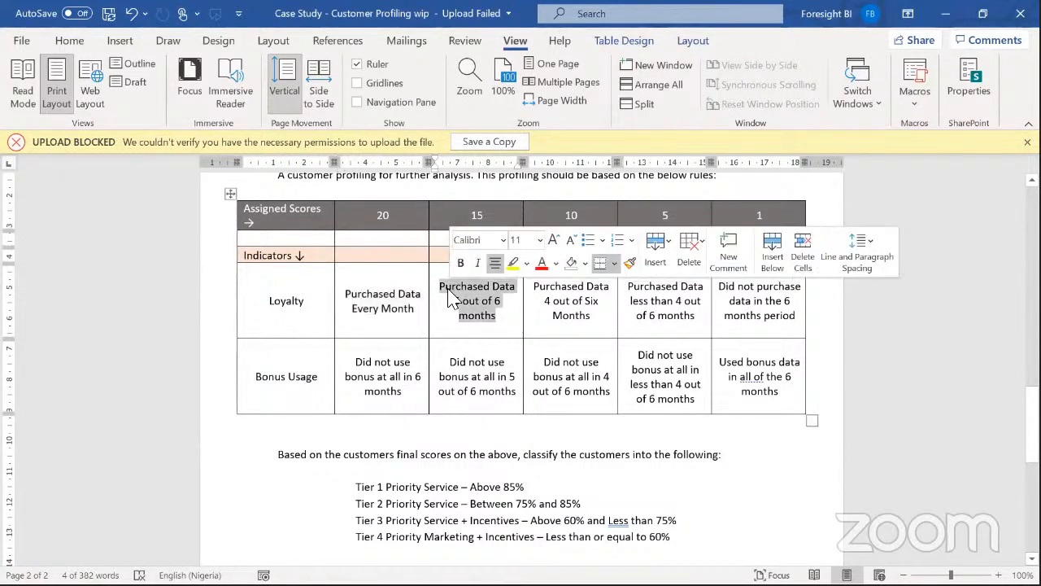
click(476, 470)
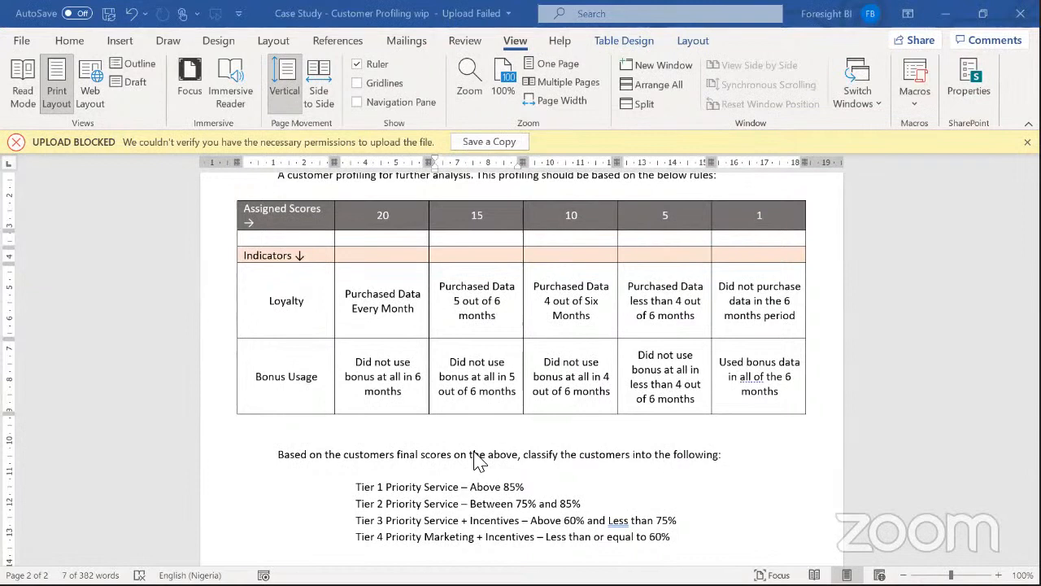
Share the Desktop files Telecoms Data and Case Study - Customer Profiling.docx through Zoom
click(690, 359)
drag(816, 236, 825, 430)
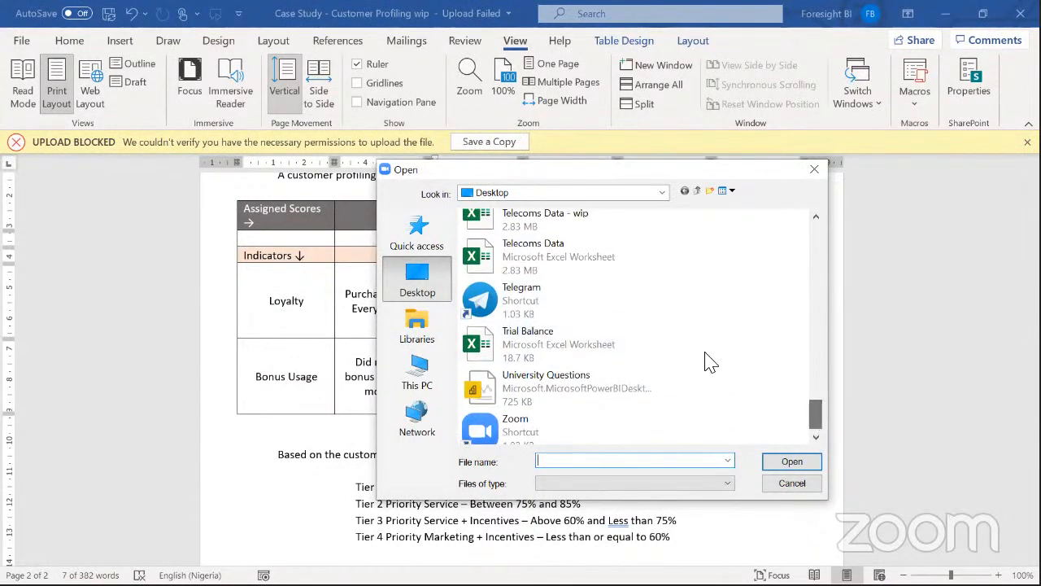
click(561, 252)
click(793, 462)
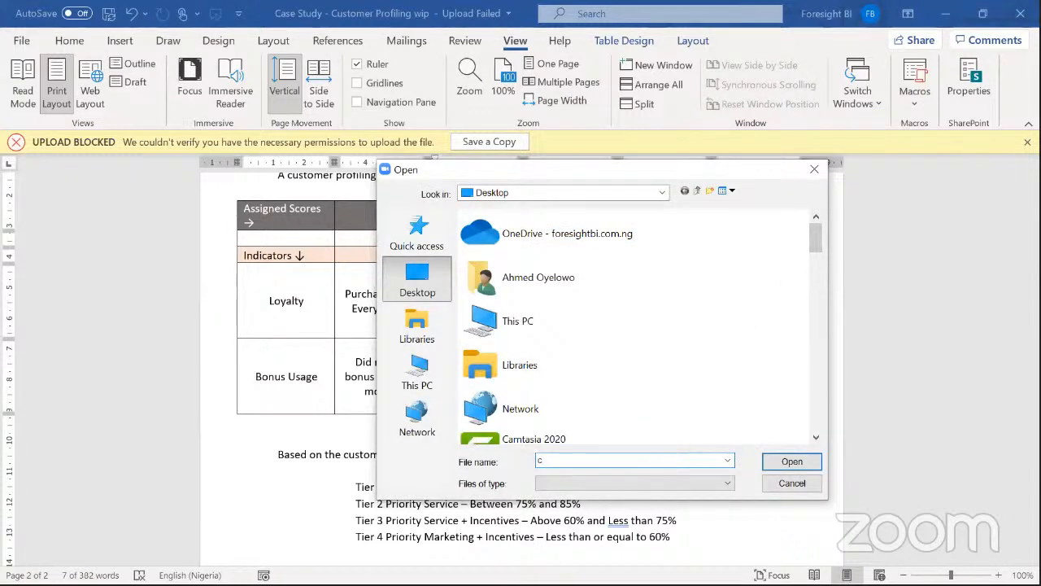
text(cas)
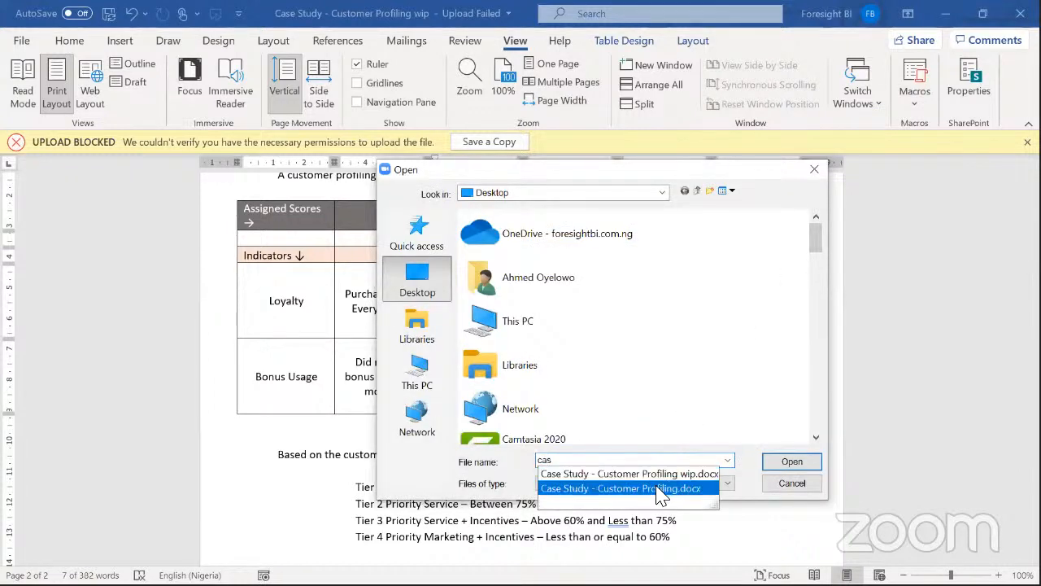
click(643, 488)
click(789, 461)
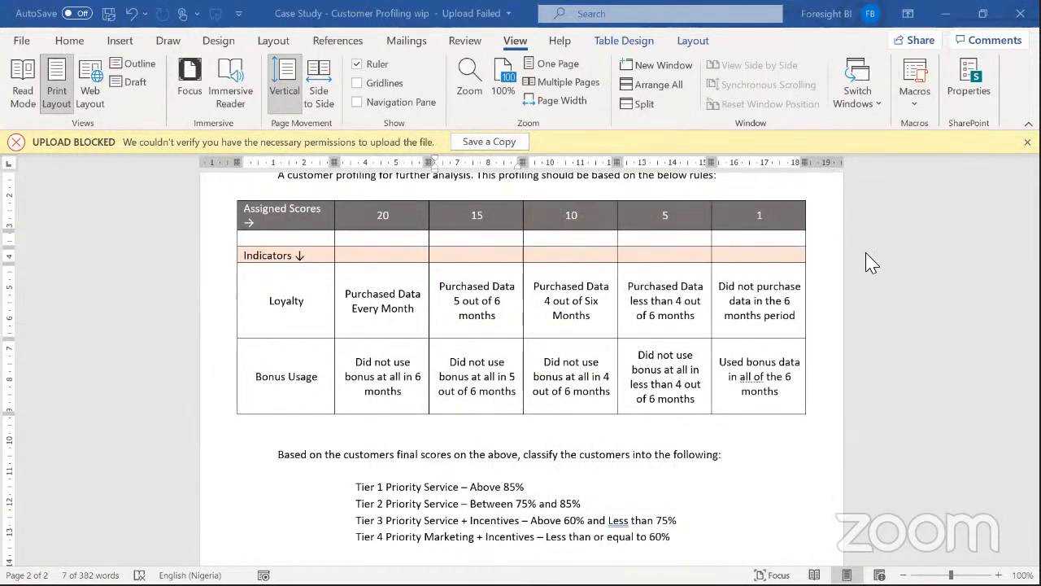
Switch back to the Telecoms Data workbook in Excel and select cell H2
key(alt+Tab)
key(alt+Tab)
key(alt+Tab)
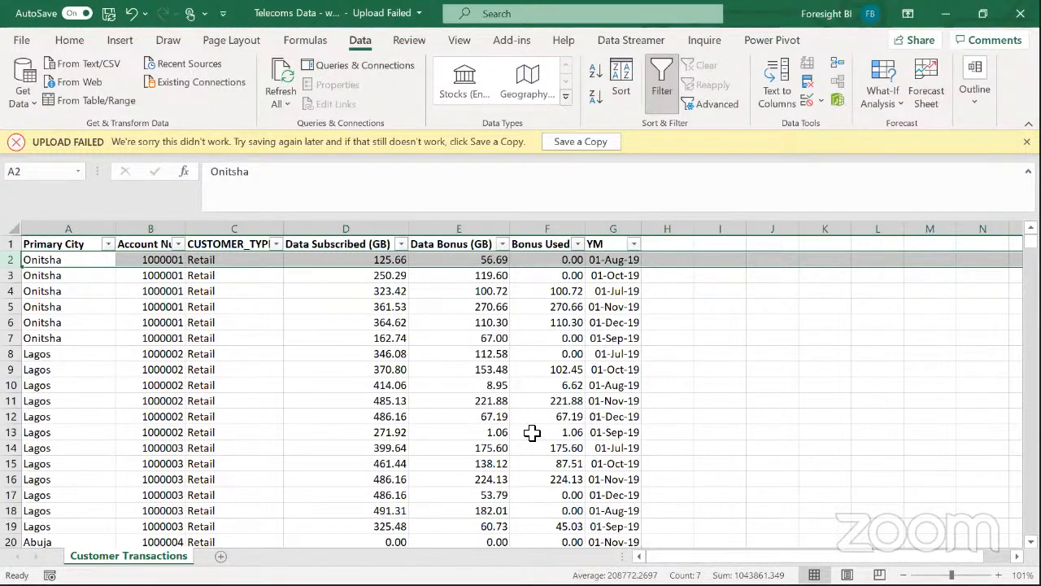
key(alt+Tab)
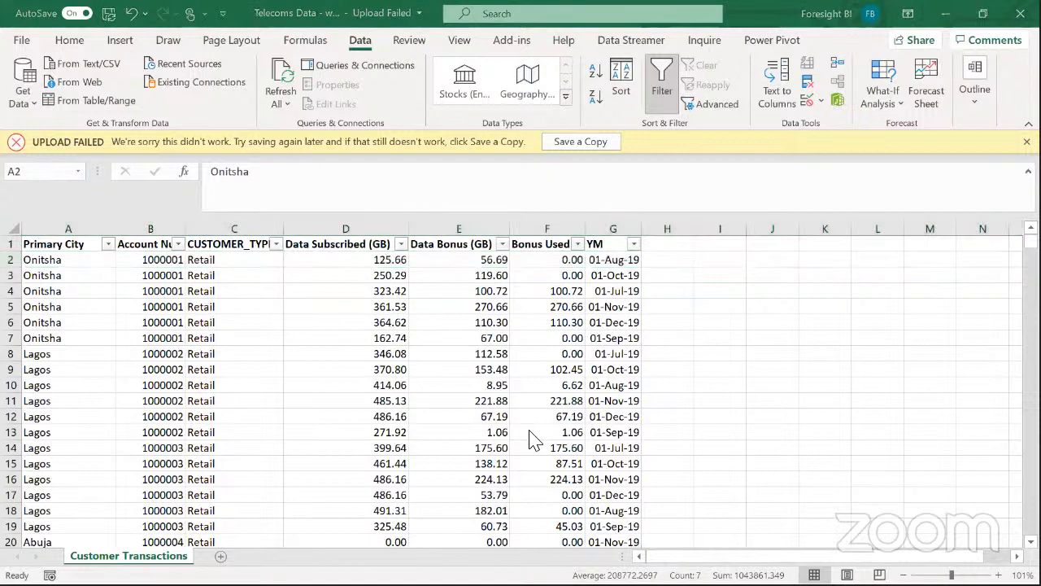
click(672, 261)
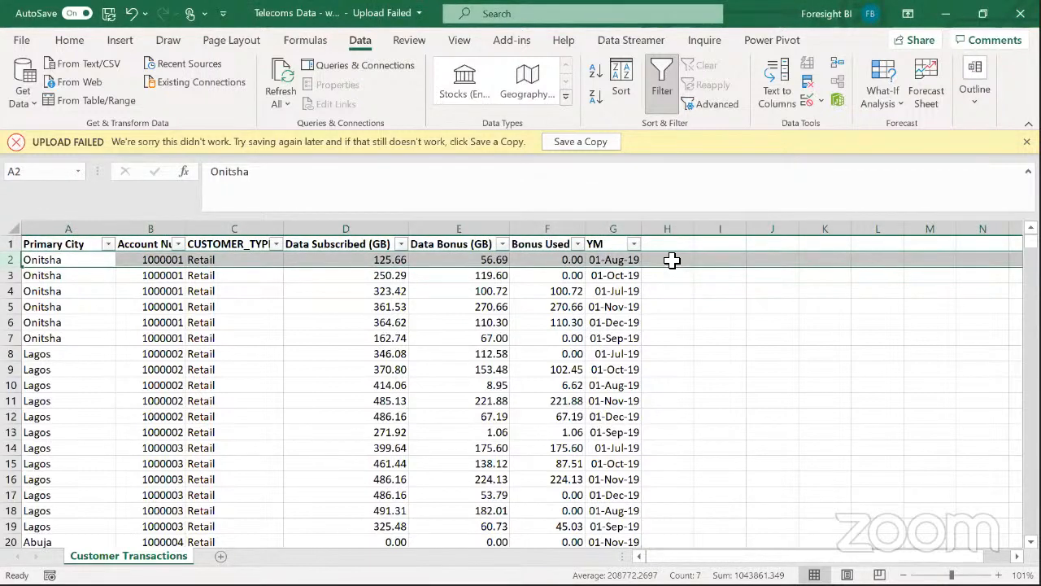
click(672, 260)
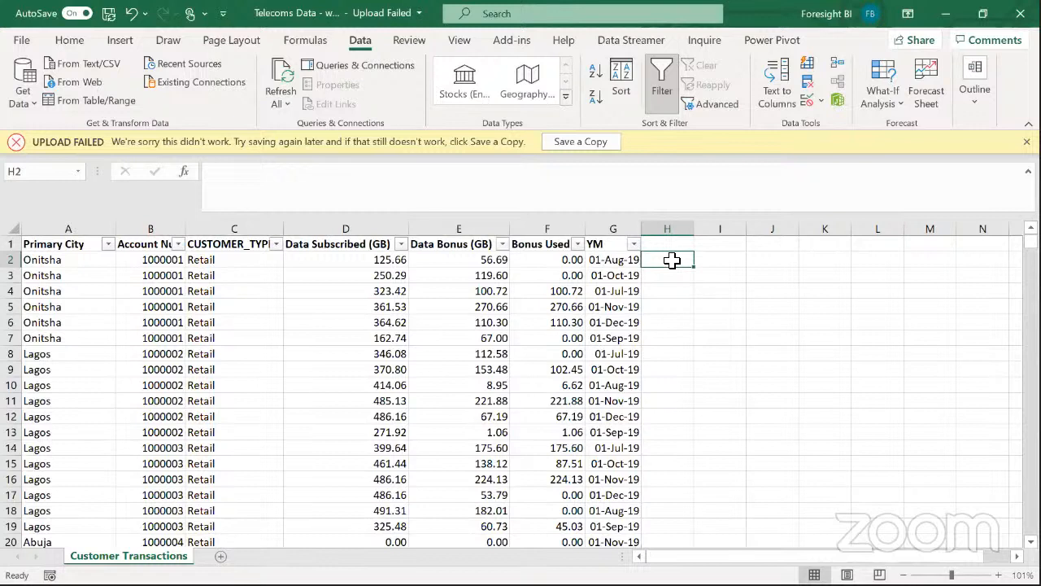
key(Up)
key(Down)
key(Down)
key(Up)
key(Up)
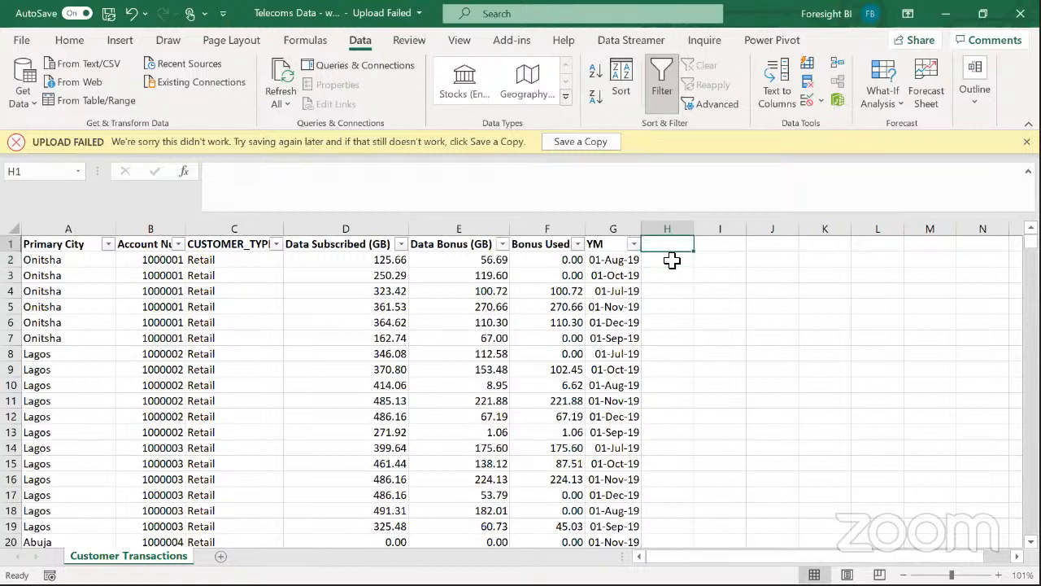
key(Down)
key(Left)
key(Left)
key(Left)
key(Left)
key(Left)
key(Left)
key(Left)
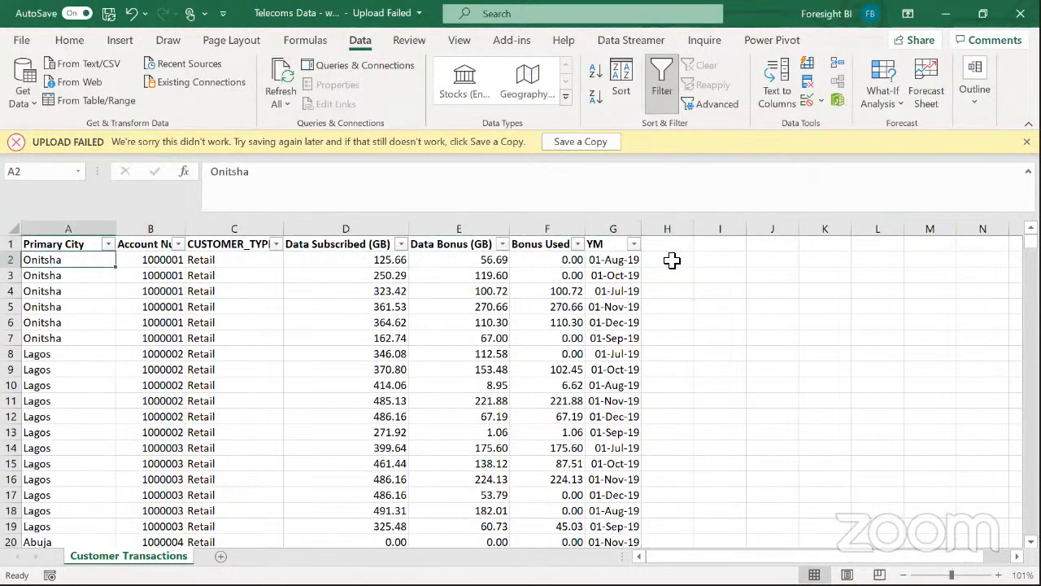
key(Right)
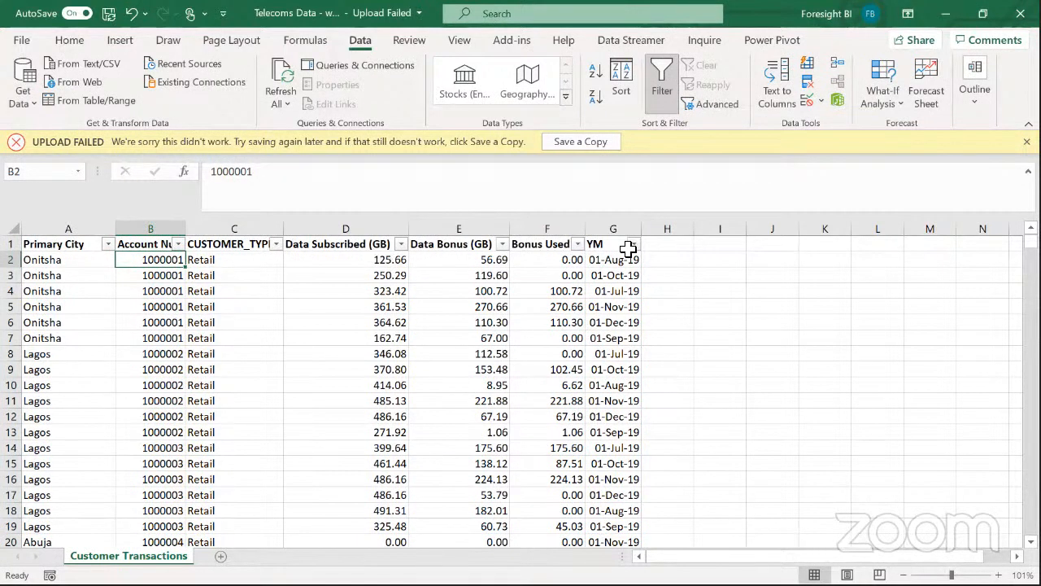
Enter =COUNTIF($B$2:$B$60169,B2) in cell H2 to count the records for each account number
click(650, 261)
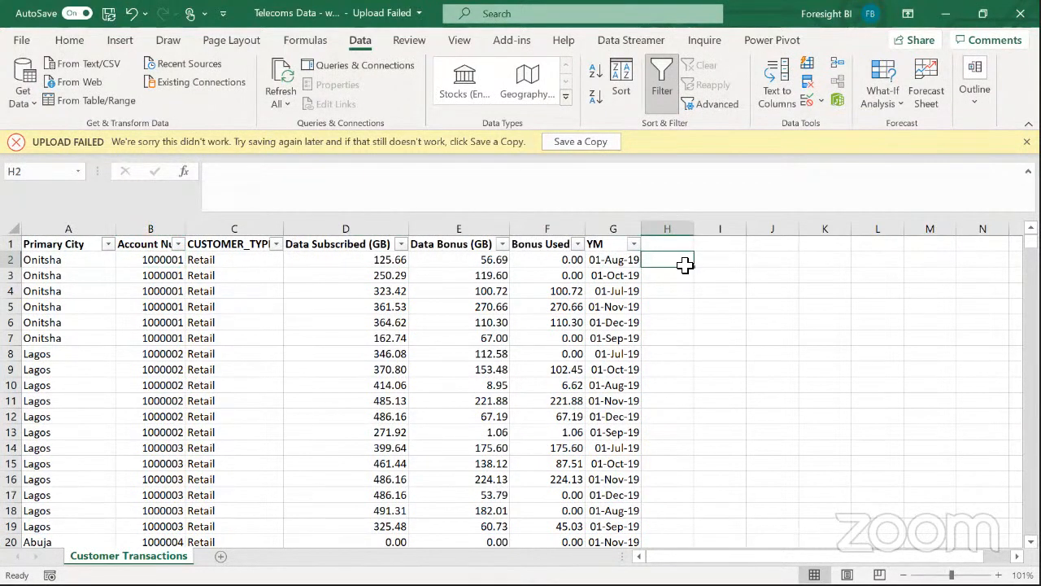
text(=)
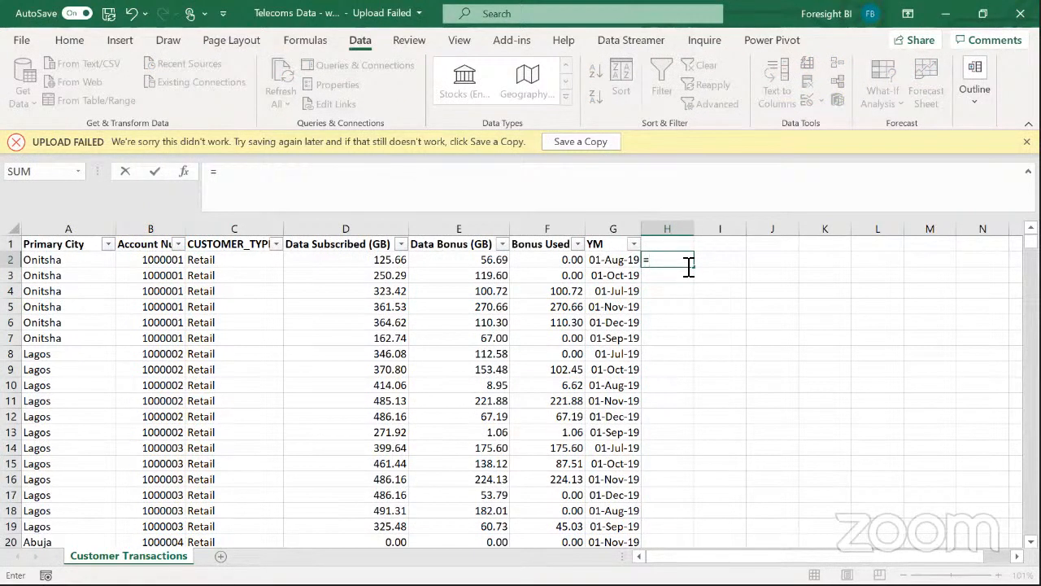
text(coun)
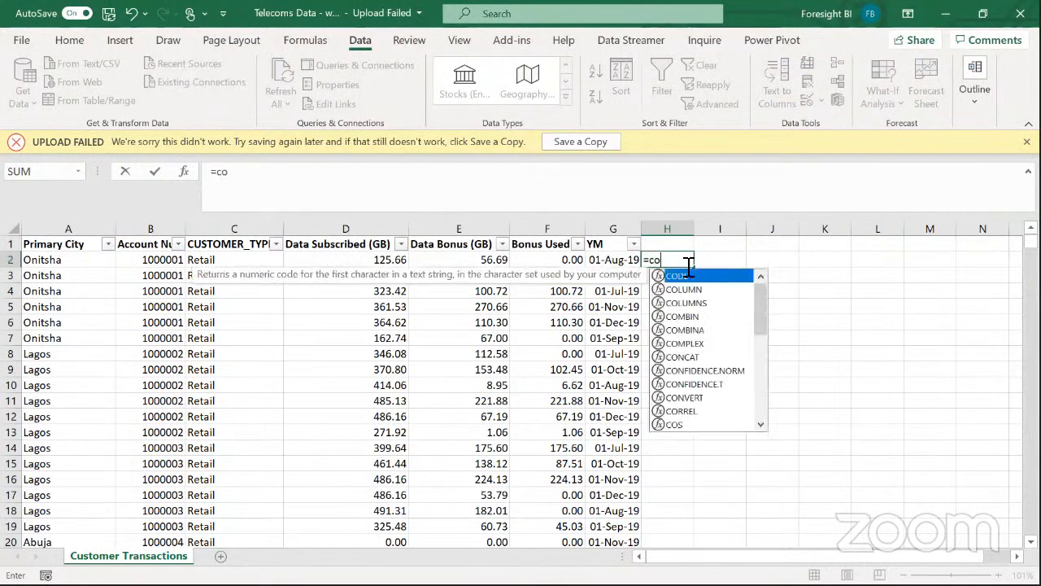
key(Down)
key(Down)
key(Down)
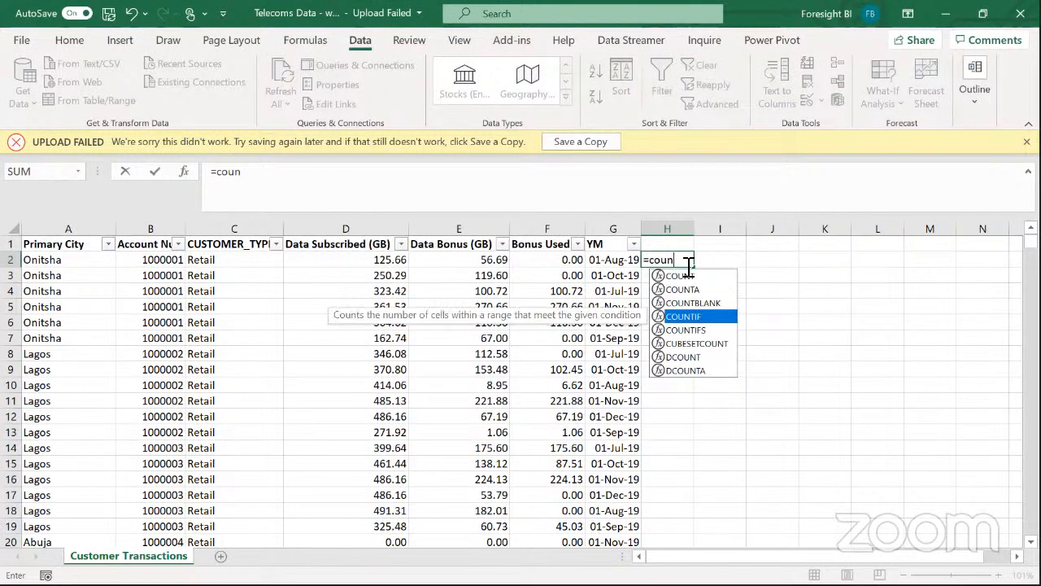
key(Tab)
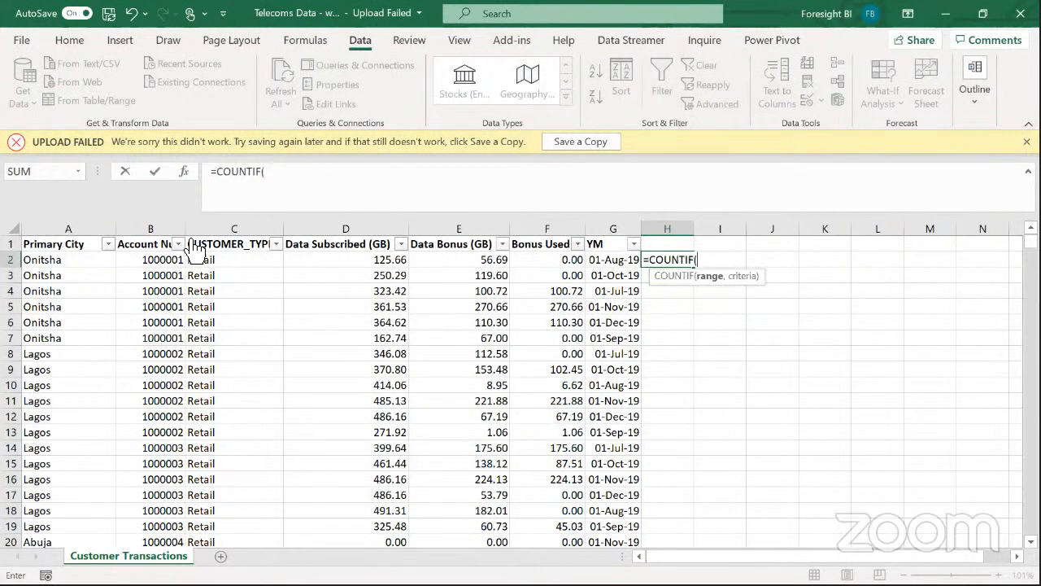
click(163, 260)
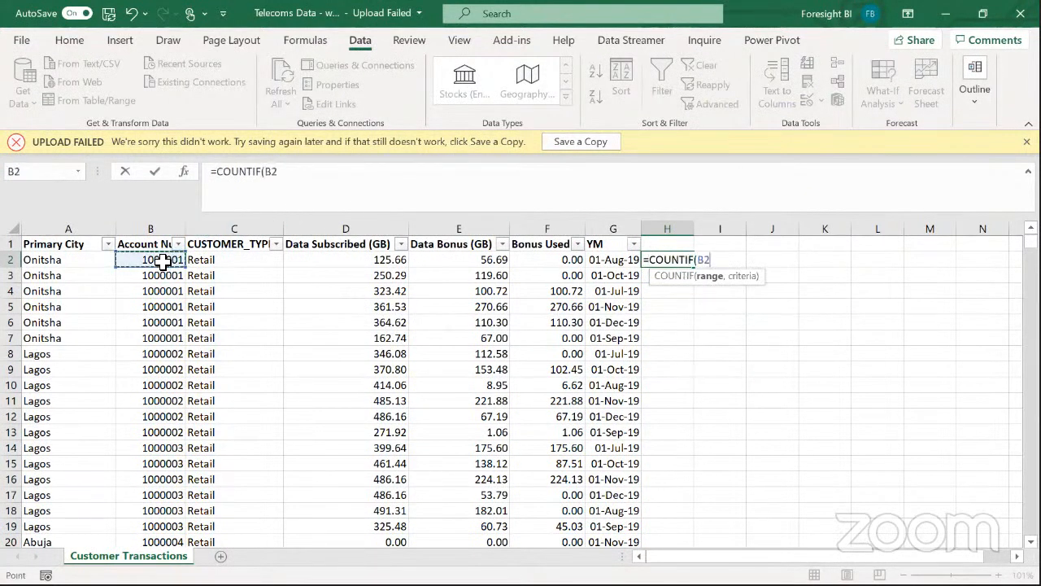
key(ctrl+shift+Down)
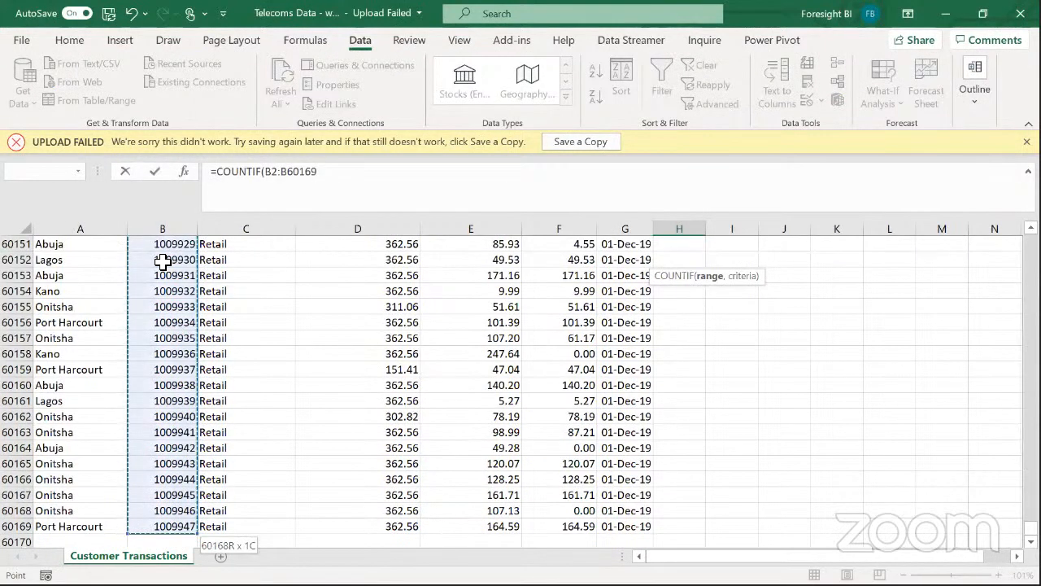
key(F4)
text(,)
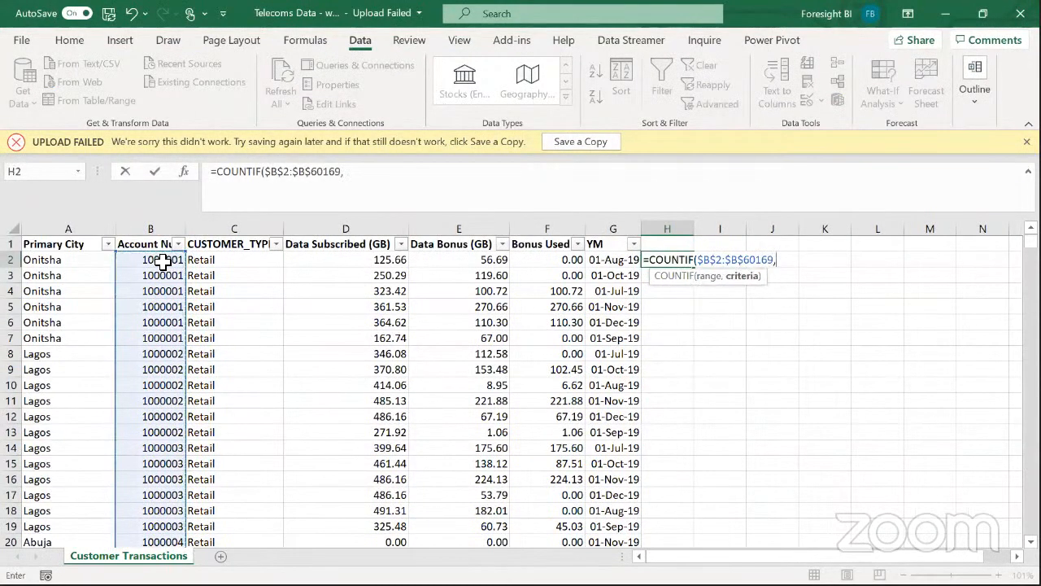
click(159, 260)
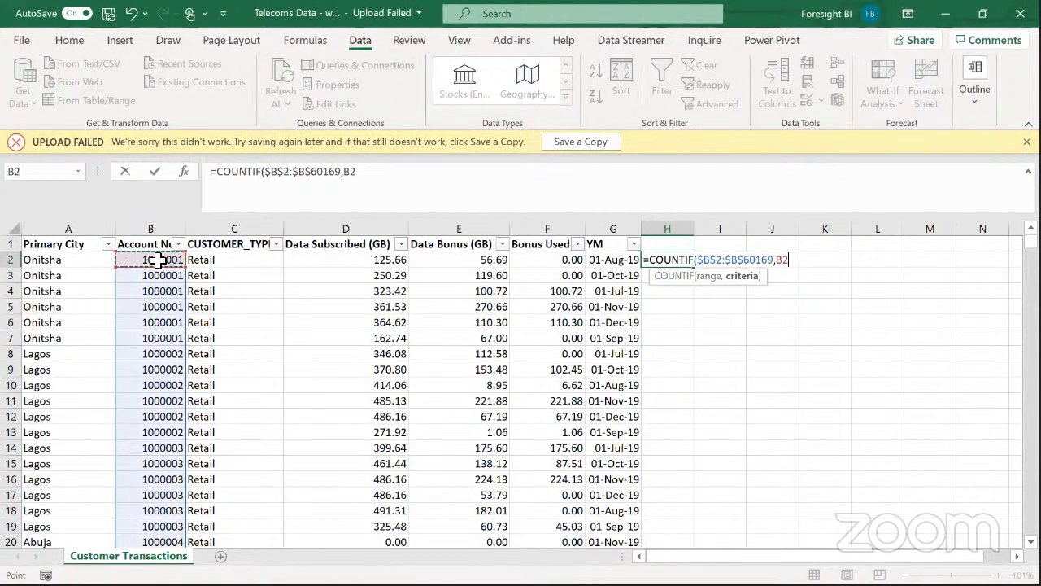
key(Return)
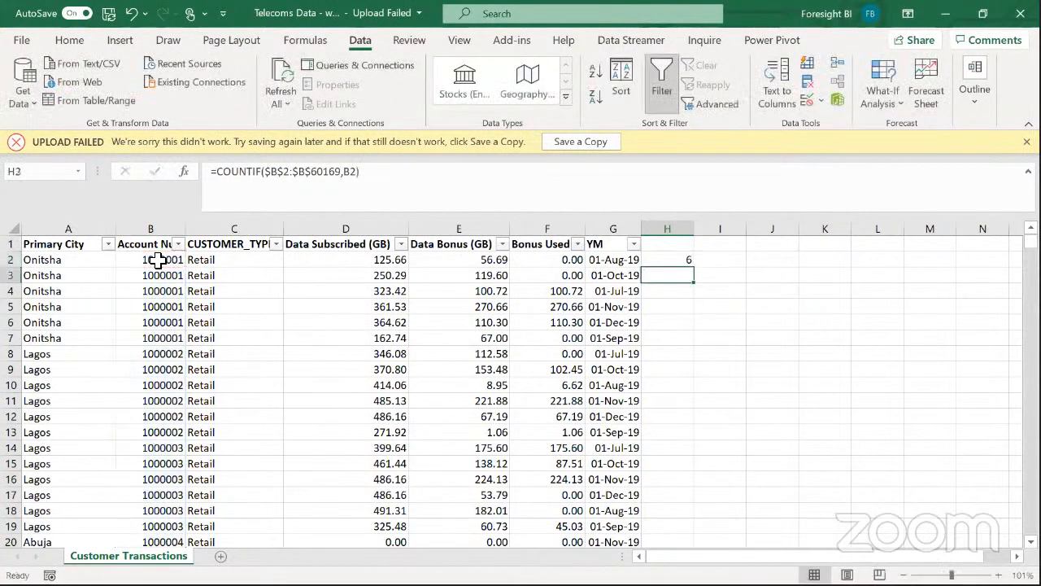
Fill the COUNTIF formula down column H to the last record and title the column "Check" in H1
click(680, 261)
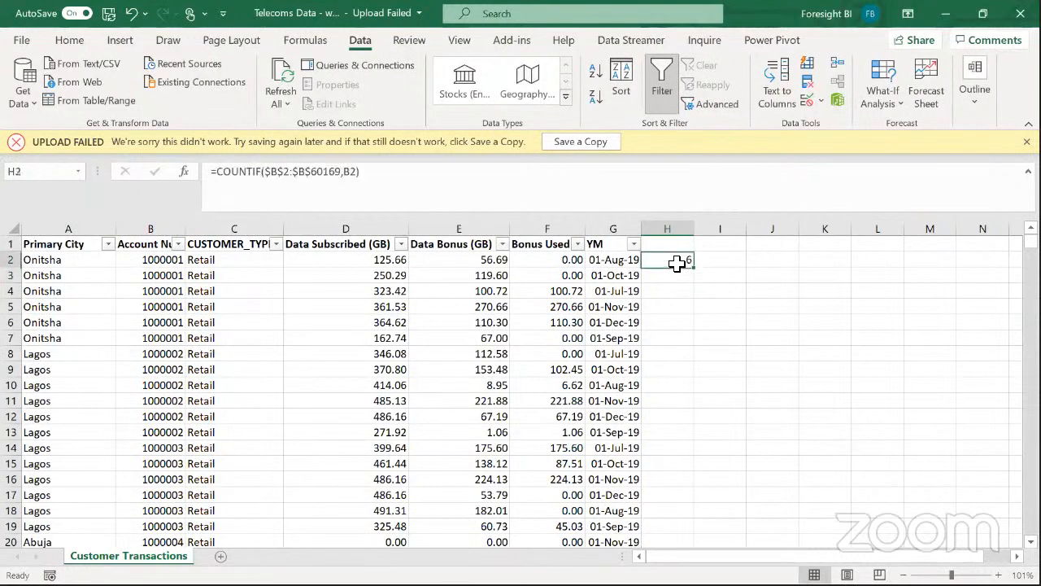
double_click(696, 269)
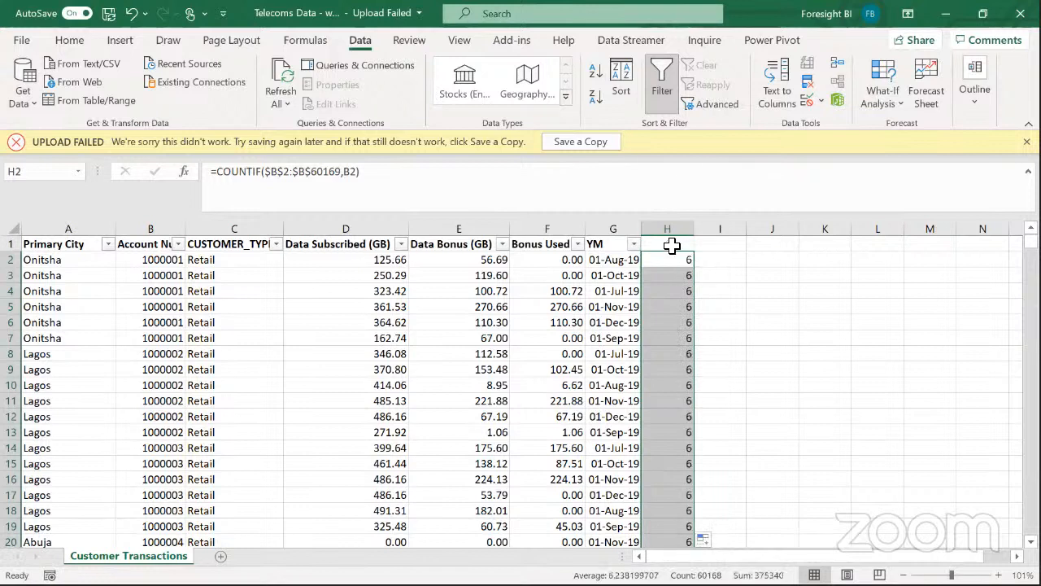
click(672, 245)
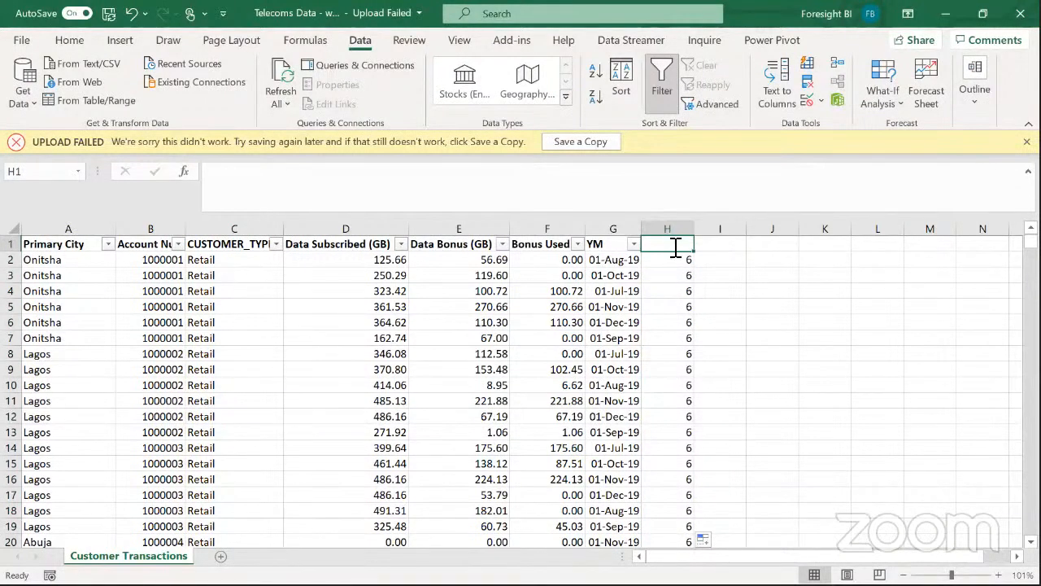
text(Check)
key(Return)
Reapply the header row filter so that it includes the Check column
click(672, 245)
click(662, 75)
click(661, 75)
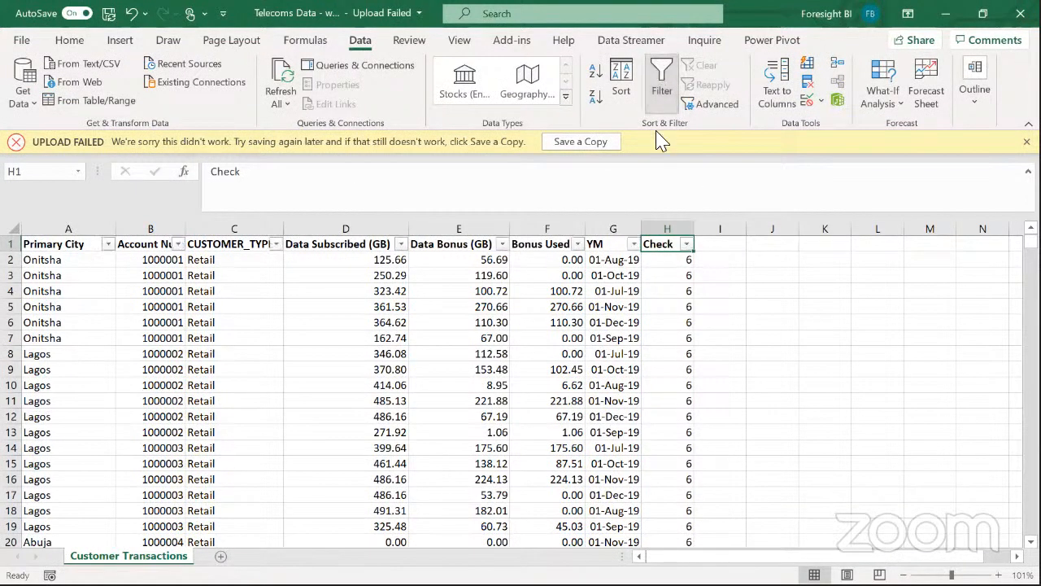
Filter the Check column to show only the records with a count of 18
click(688, 244)
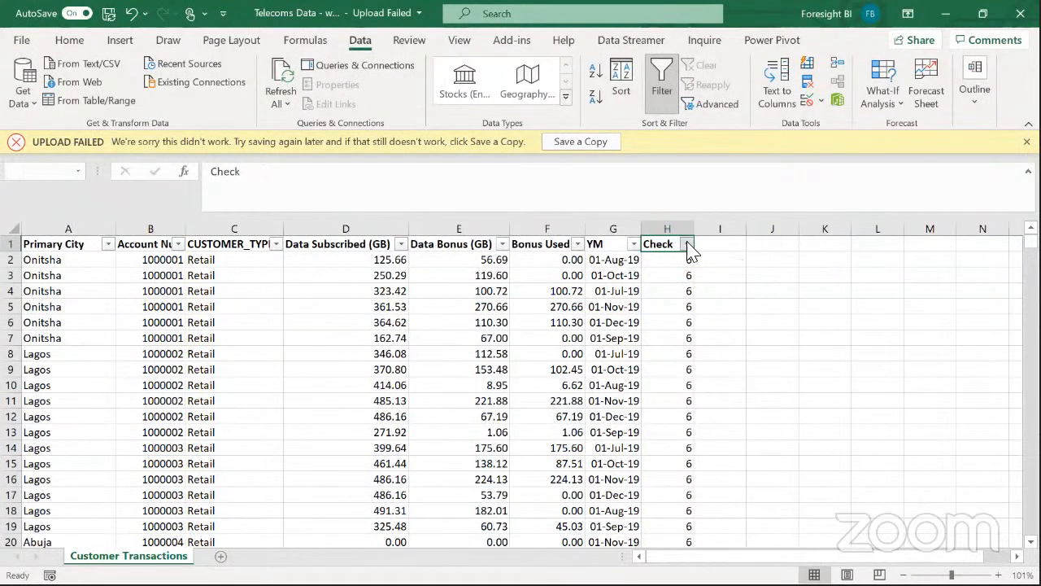
mouse_move(669, 431)
mouse_down()
mouse_move(667, 493)
mouse_move(667, 415)
mouse_up()
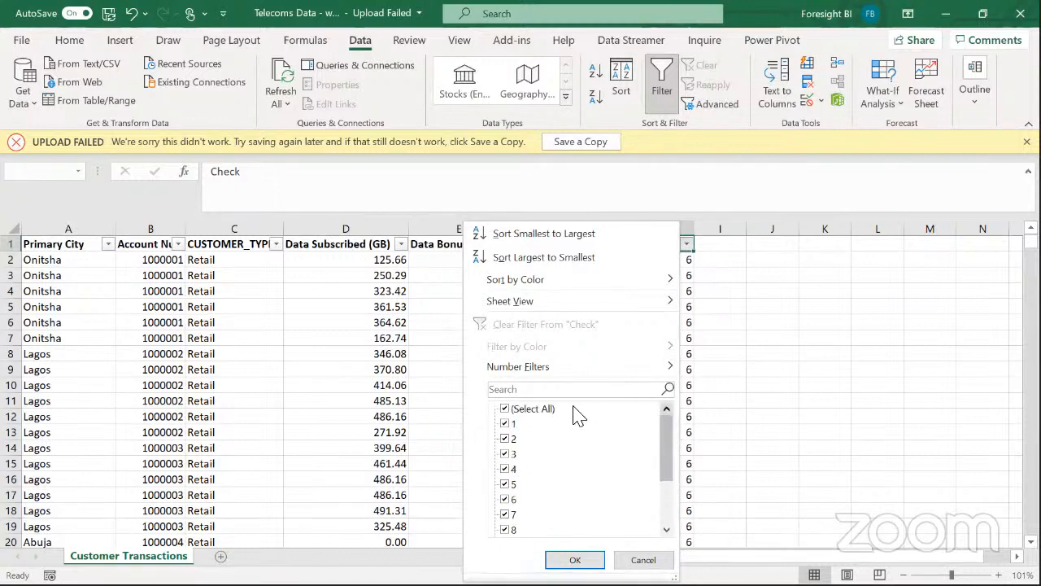
click(505, 409)
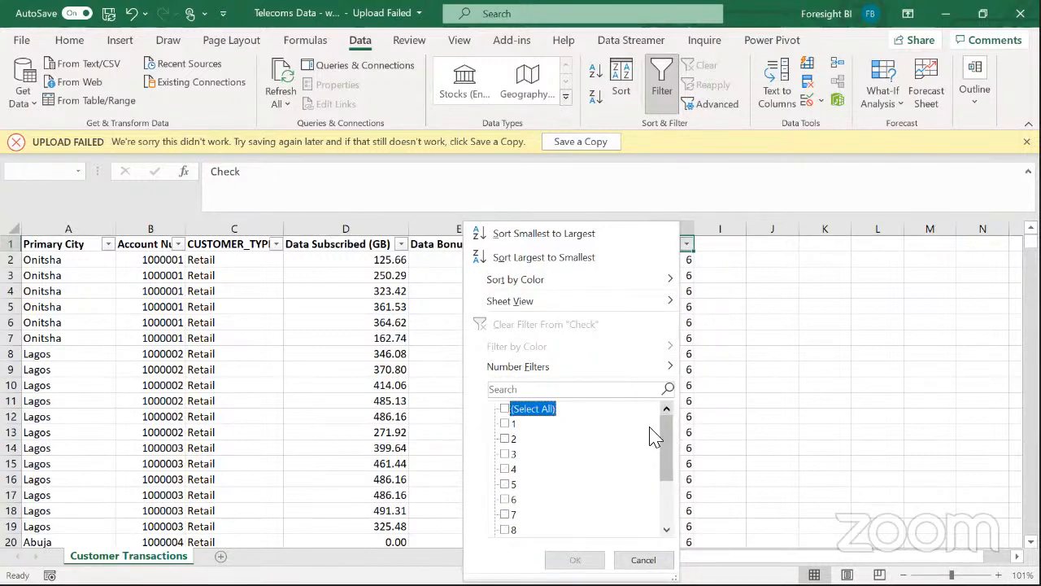
drag(667, 411, 666, 479)
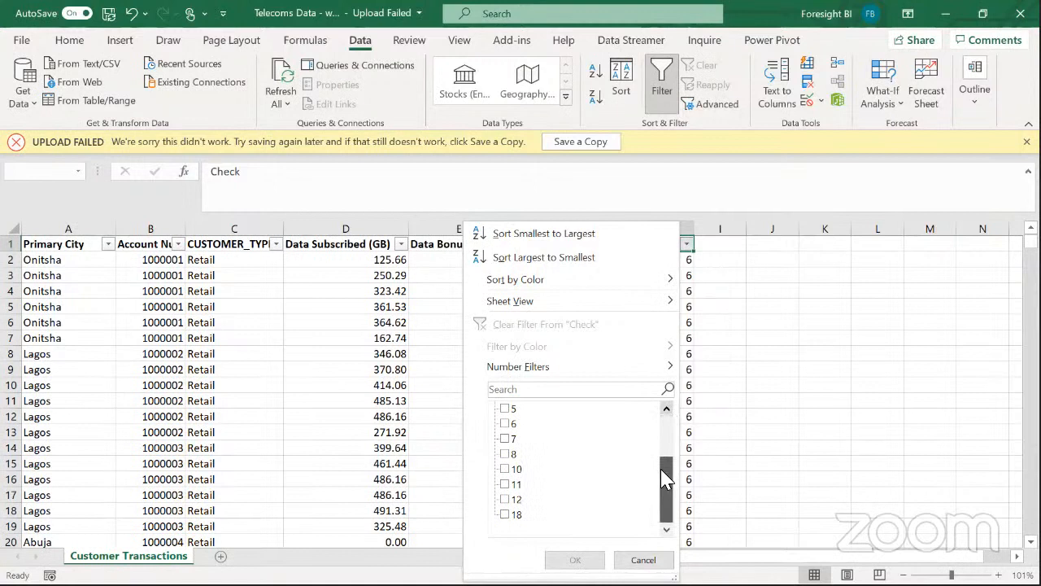
click(505, 515)
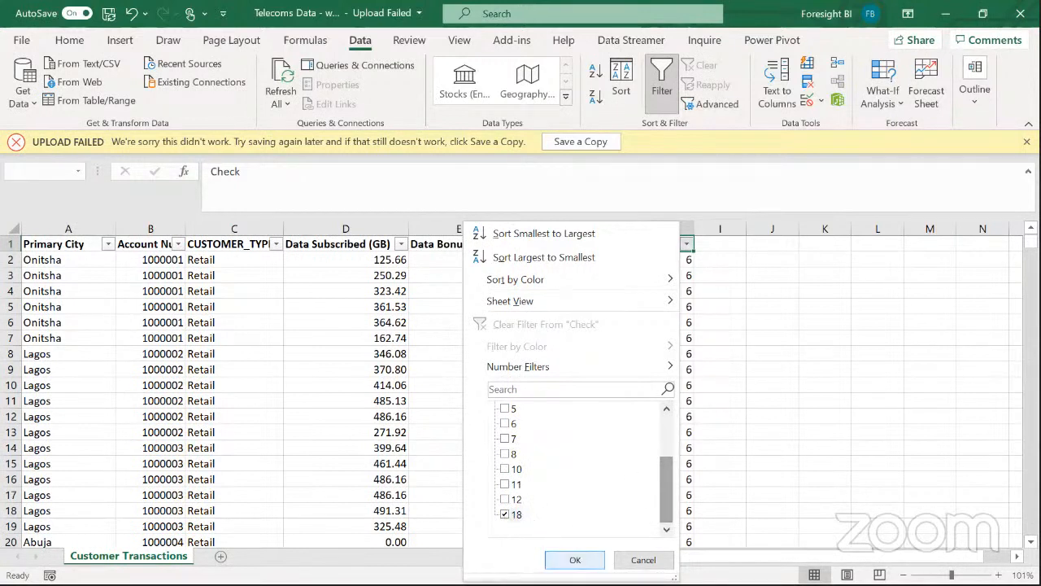
click(575, 560)
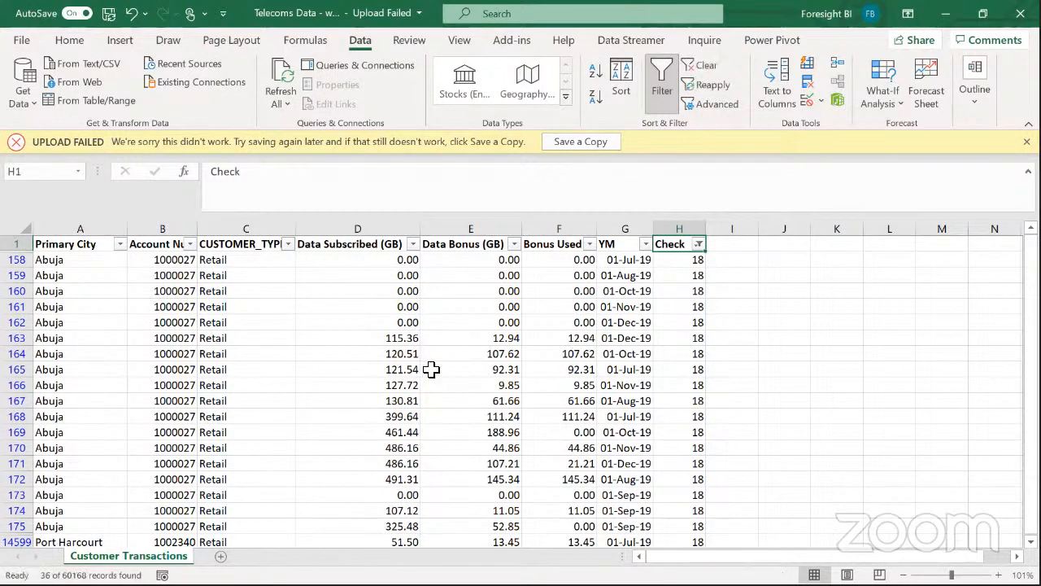
Select the filtered records of the first listed account, rows 158 to 175, from the Account Number column across to the Check column
click(165, 223)
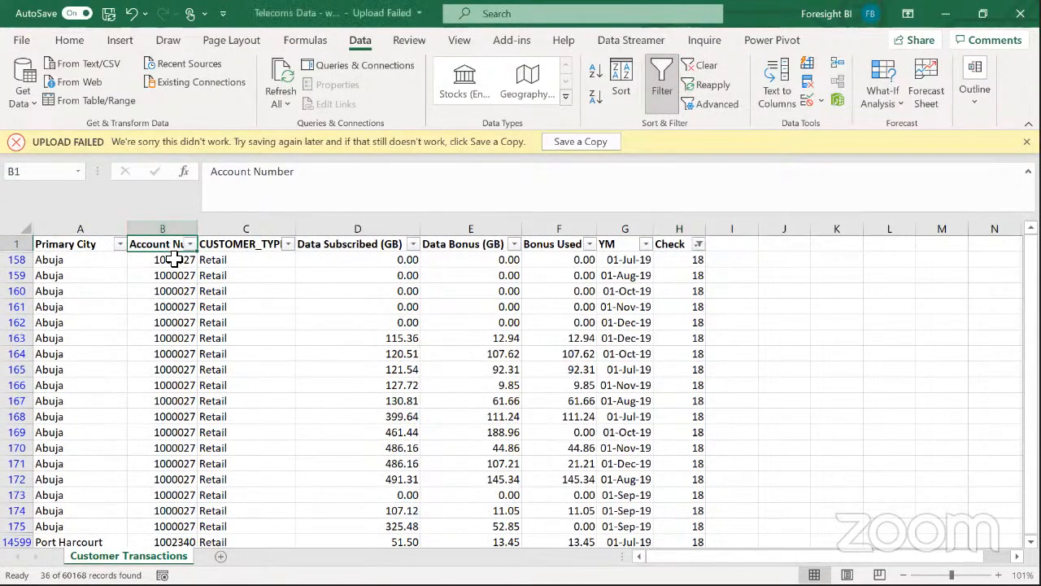
click(174, 260)
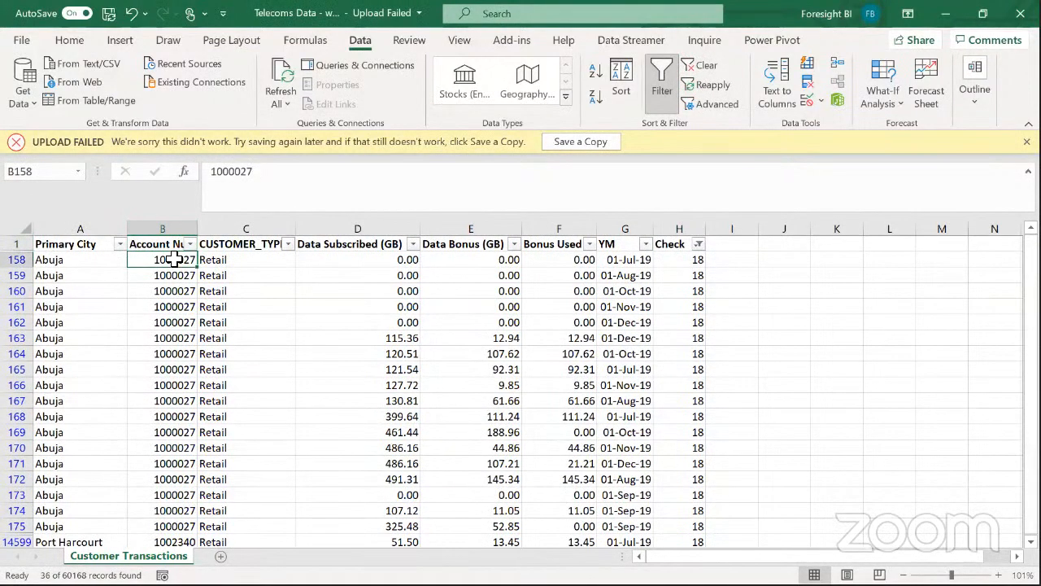
key(shift+Down)
key(shift+Down)
key(shift+Down)
key(shift+Down)
key(shift+Down)
key(shift+Down)
key(shift+Down)
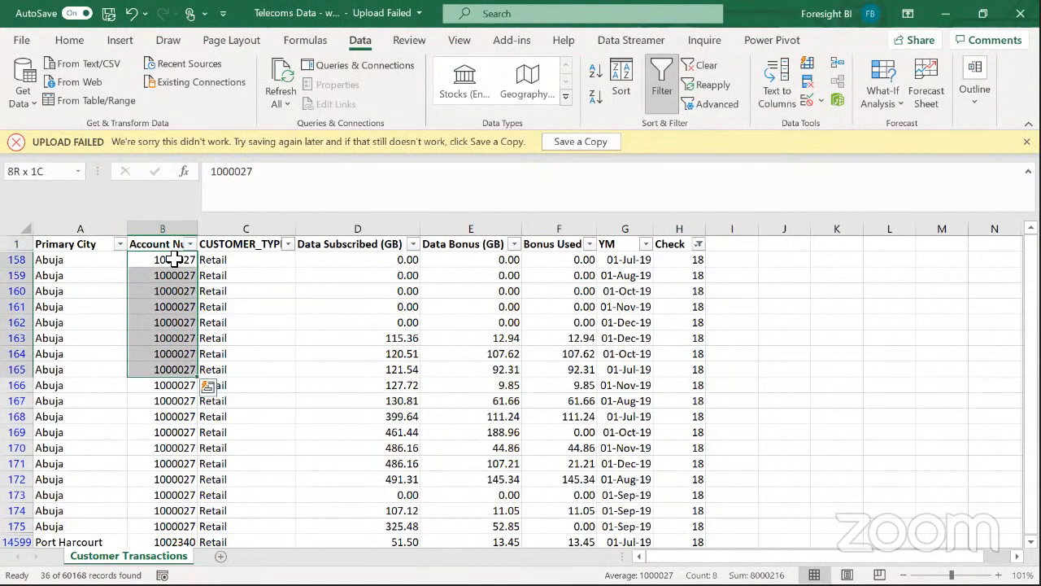
key(shift+Right)
key(shift+Right)
key(shift+Right)
key(shift+Down)
key(shift+Down)
key(shift+Down)
key(shift+Down)
key(shift+Down)
key(shift+Down)
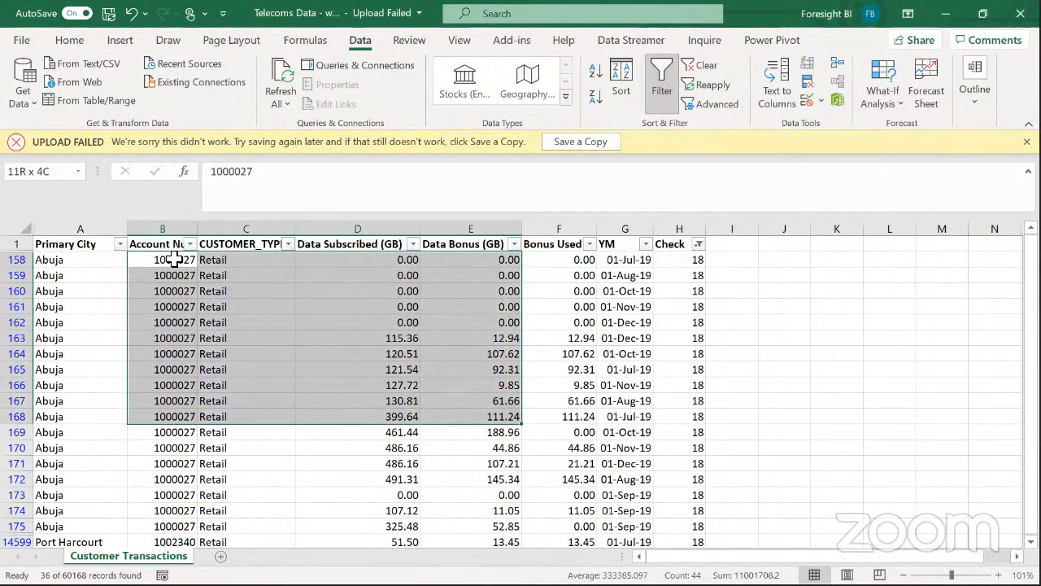
key(shift+Down)
key(shift+Down)
key(shift+Down)
key(shift+Down)
key(shift+Down)
key(shift+Down)
key(shift+Down)
key(shift+Down)
key(shift+Down)
key(shift+Down)
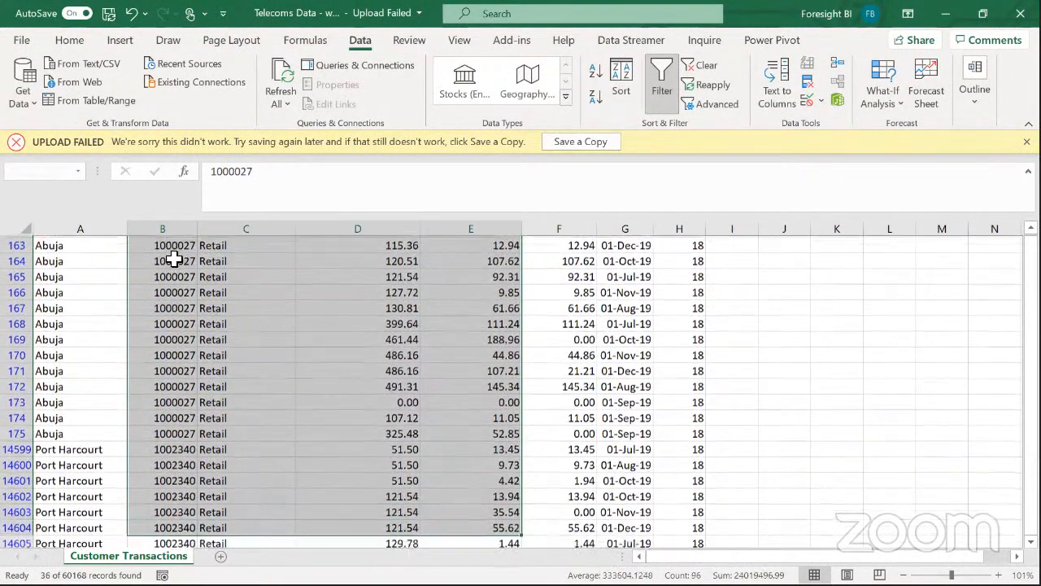
key(shift+Up)
key(shift+Up)
key(shift+Up)
key(shift+Up)
key(shift+Up)
key(shift+Up)
key(shift+Up)
key(shift+Down)
key(shift+Right)
key(shift+Right)
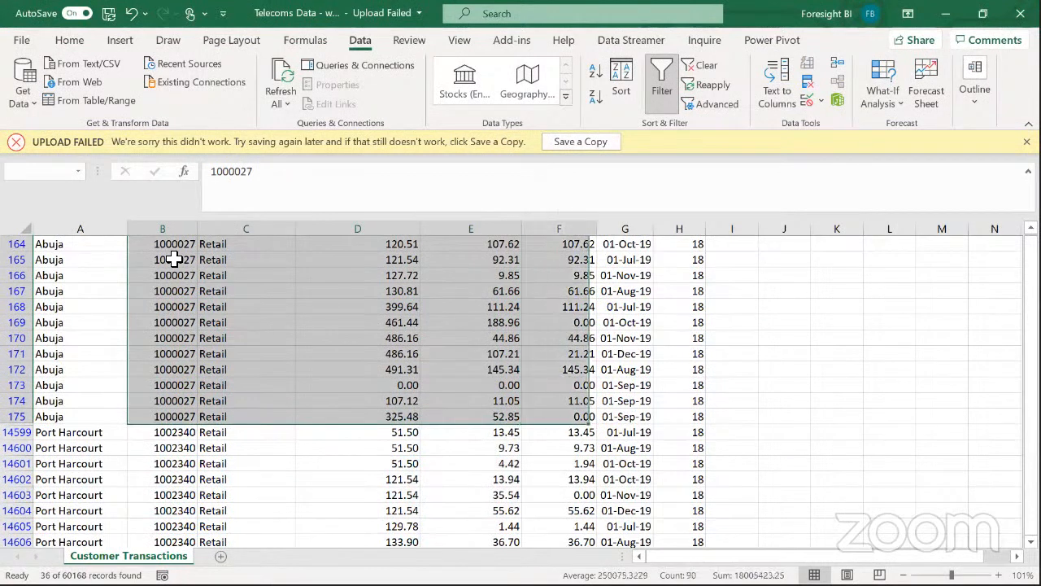
key(shift+Right)
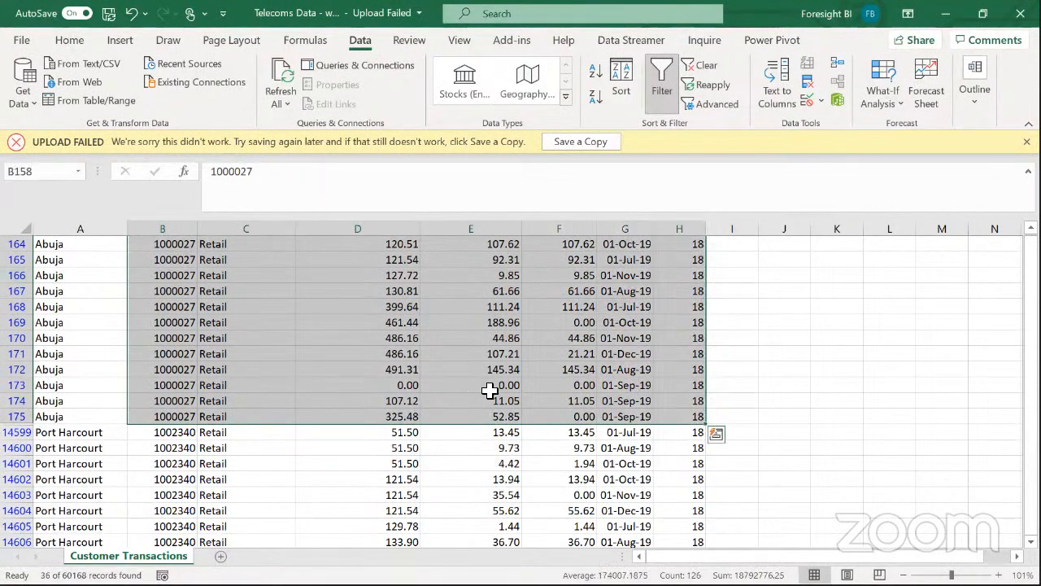
Highlight the account's 01-Sep-19 records in rows 173 to 175 and examine their subscribed, bonus and bonus used data in D173:F175
click(16, 389)
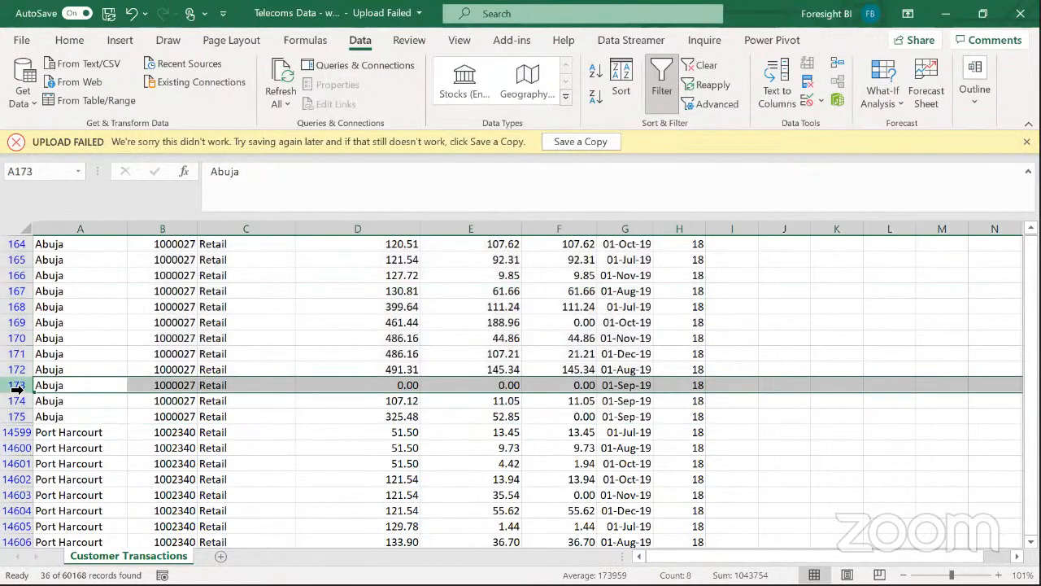
key(shift+Down)
key(shift+Down)
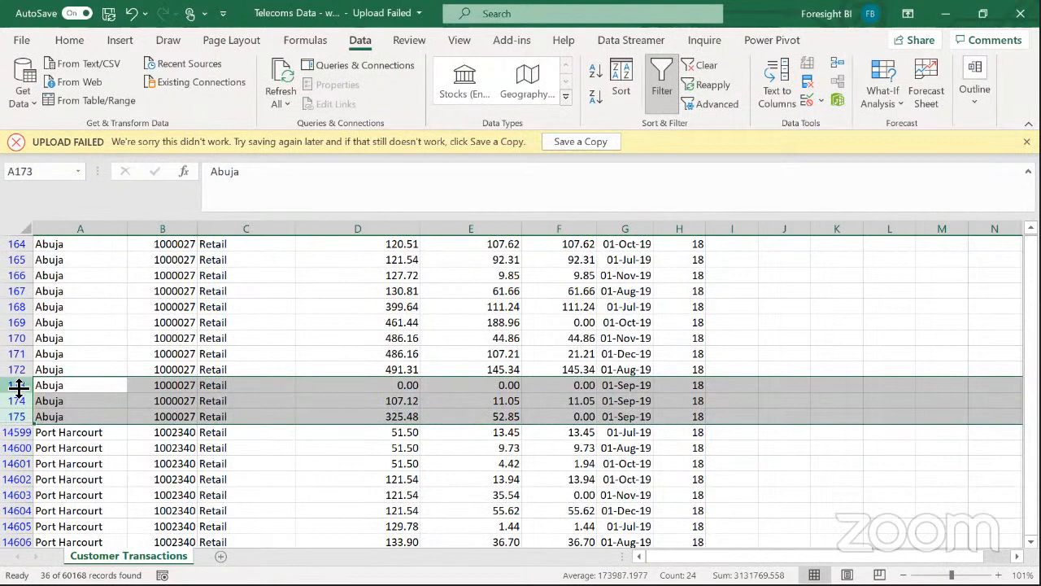
drag(411, 389, 561, 414)
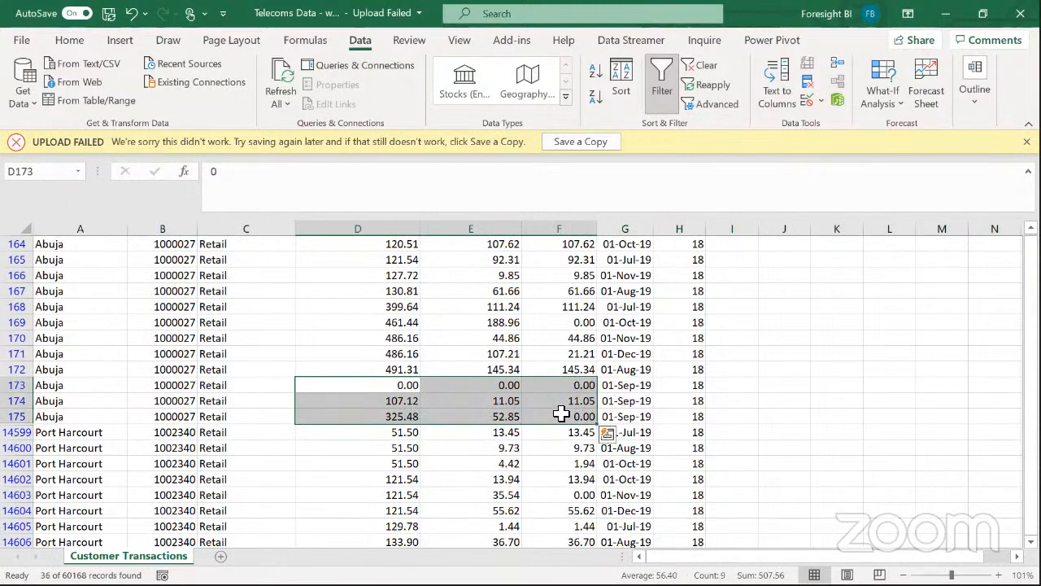
click(402, 337)
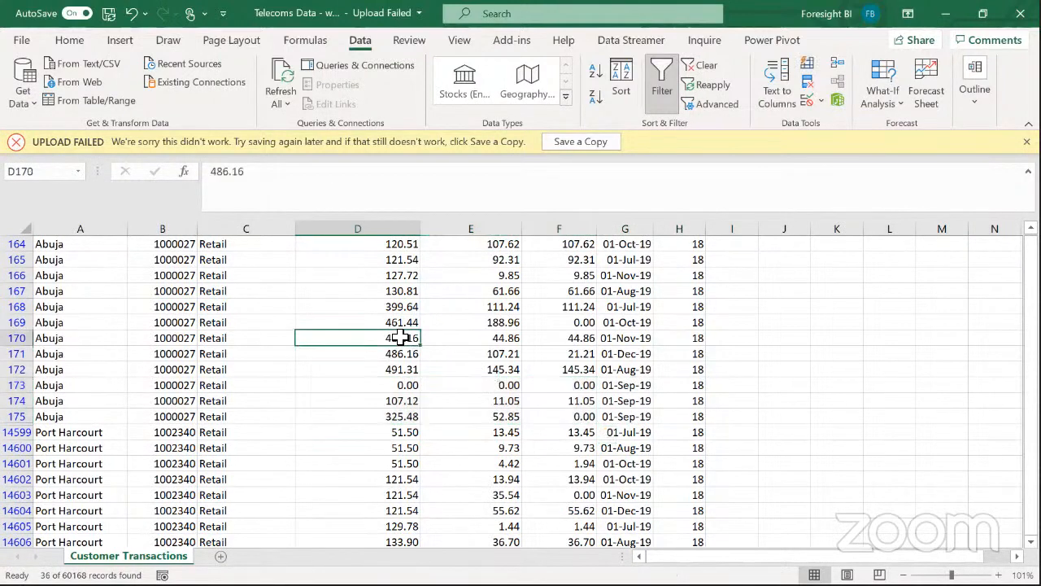
Go to the YM header, and highlight the Primary City, Account Number and YM cells of row 166 together
scroll(402, 337, up, 2)
key(ctrl+Up)
key(Right)
key(Right)
key(Right)
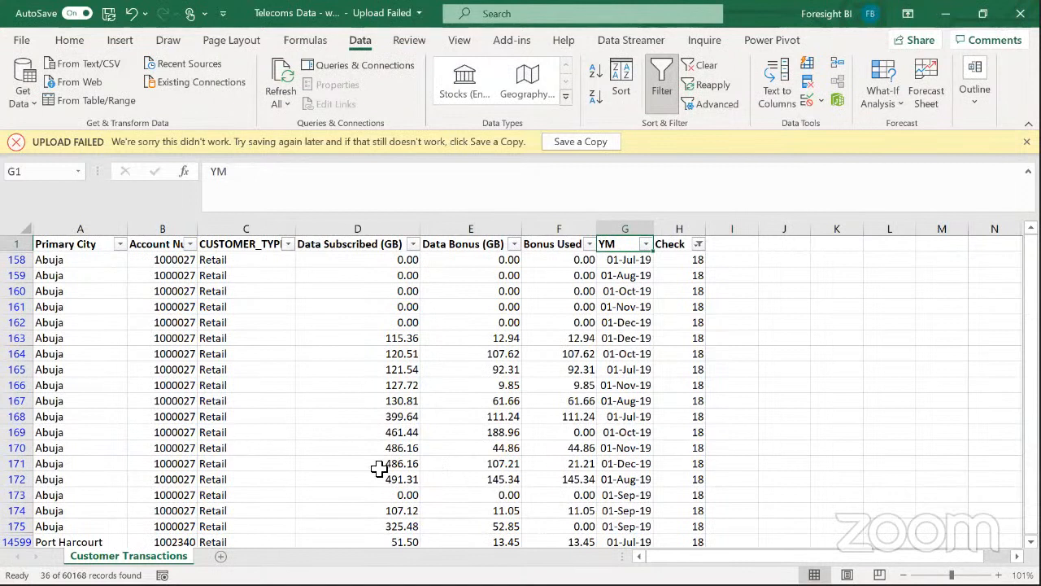
key(alt+Tab)
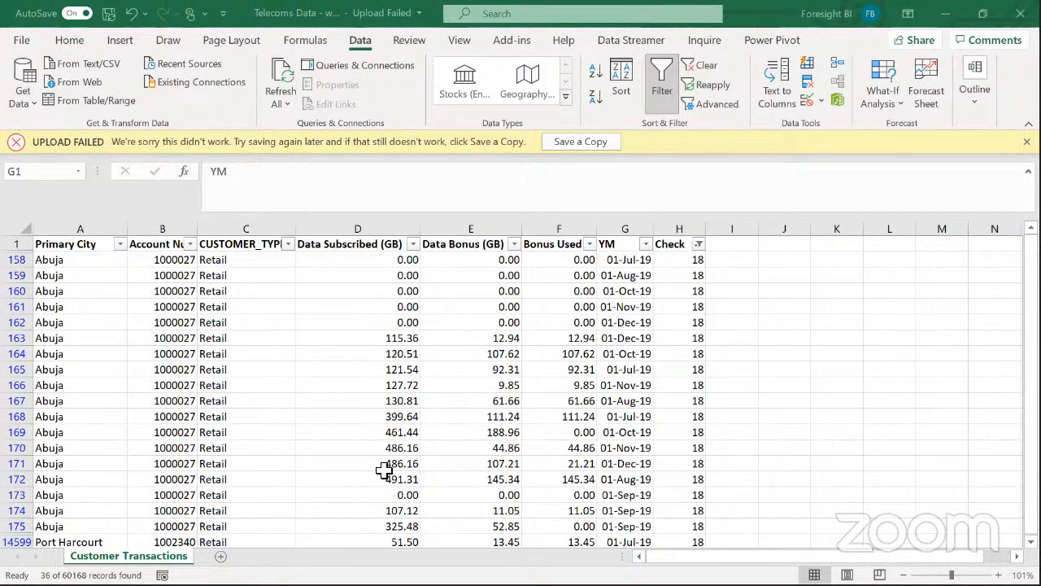
click(173, 389)
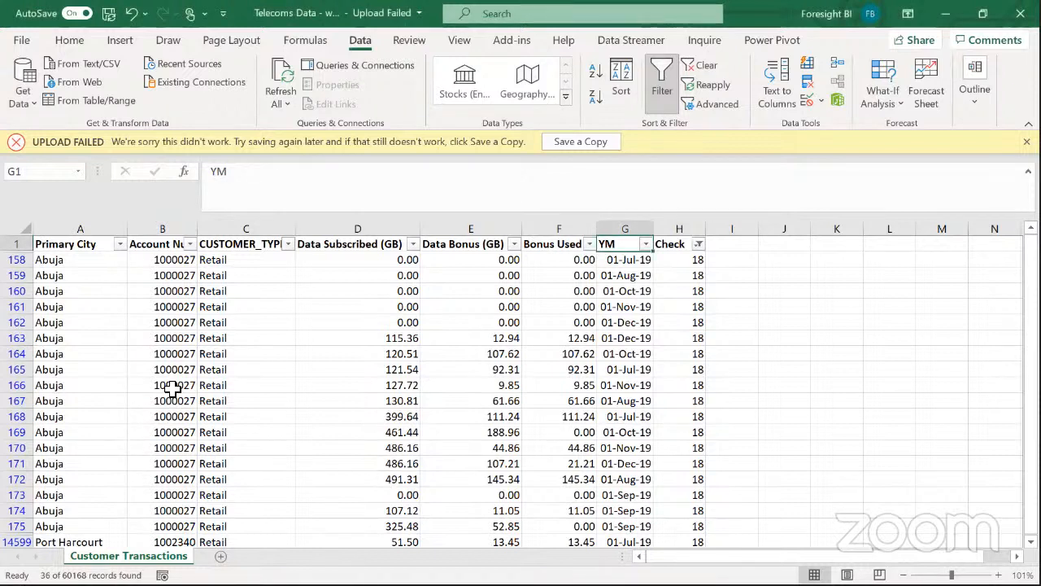
click(172, 389)
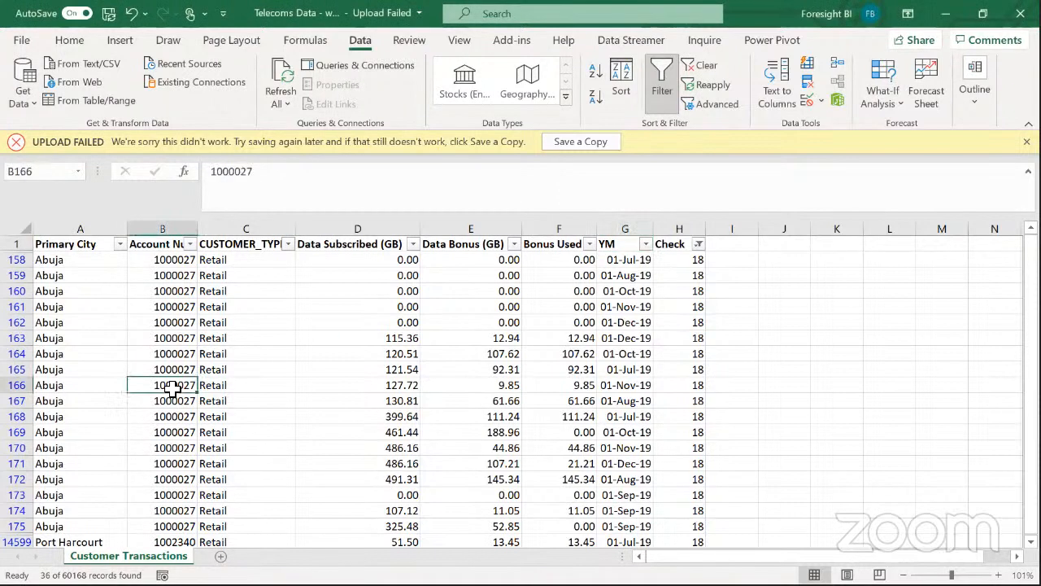
ctrl+click(91, 389)
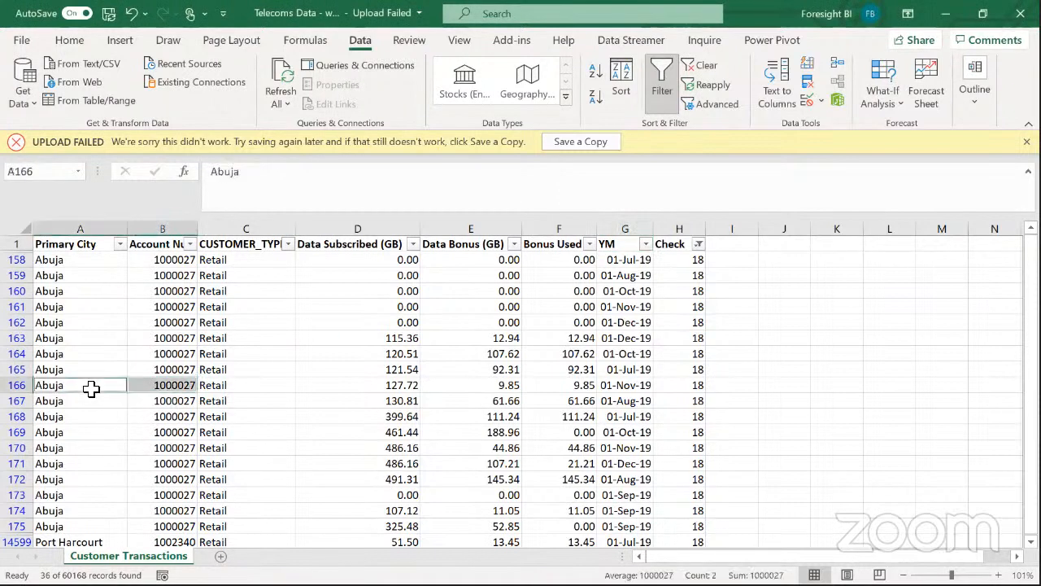
ctrl+click(620, 387)
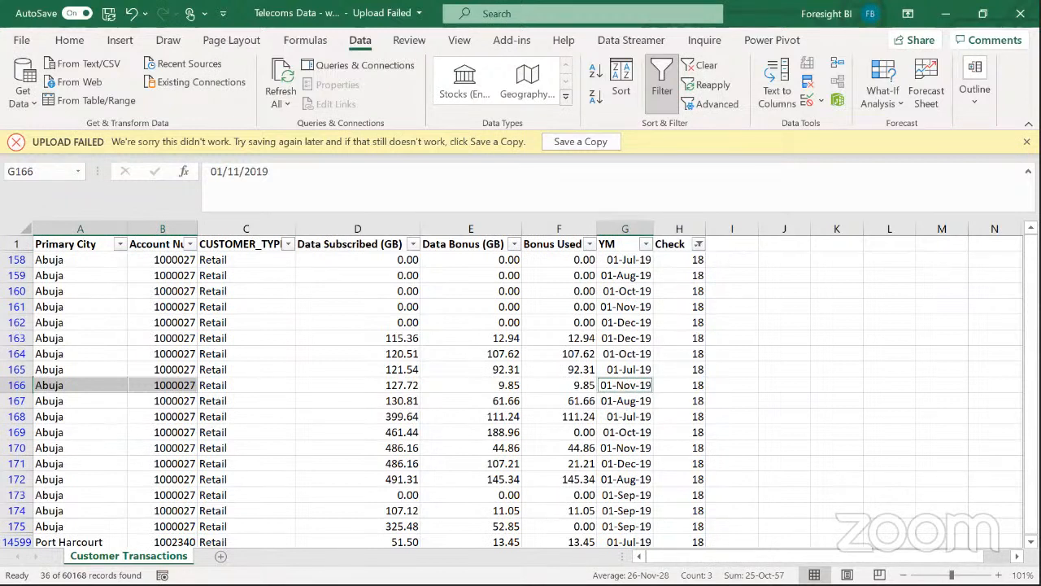
Inspect the COUNTIF formulas in Check column cells H160 and H158
key(alt+Tab)
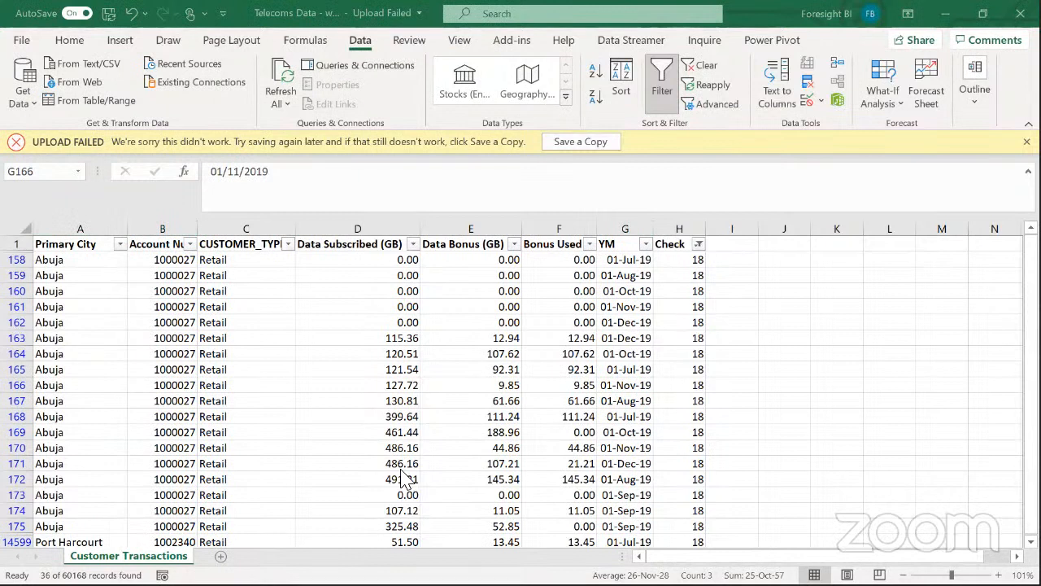
click(673, 293)
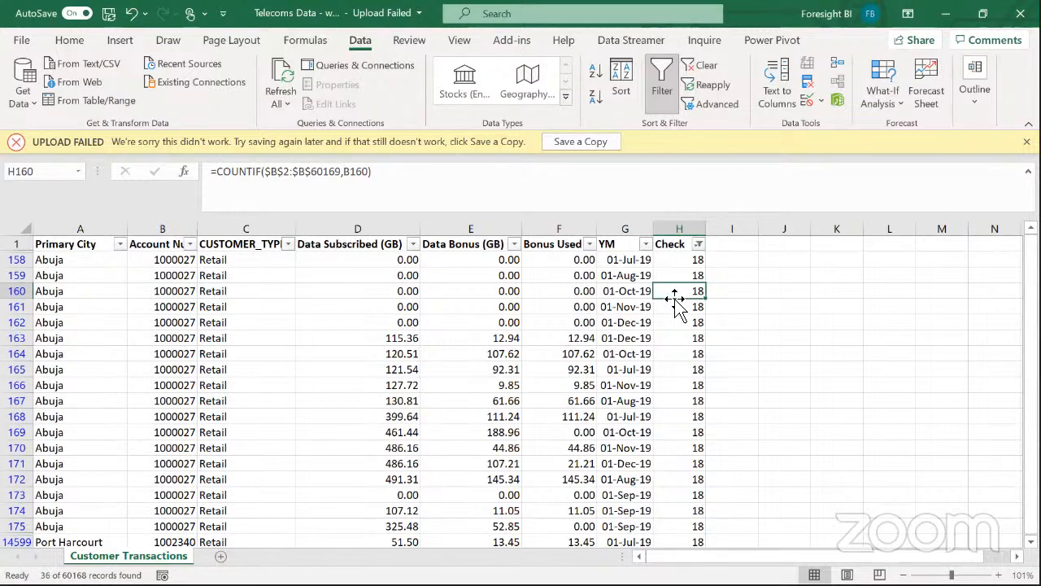
click(677, 259)
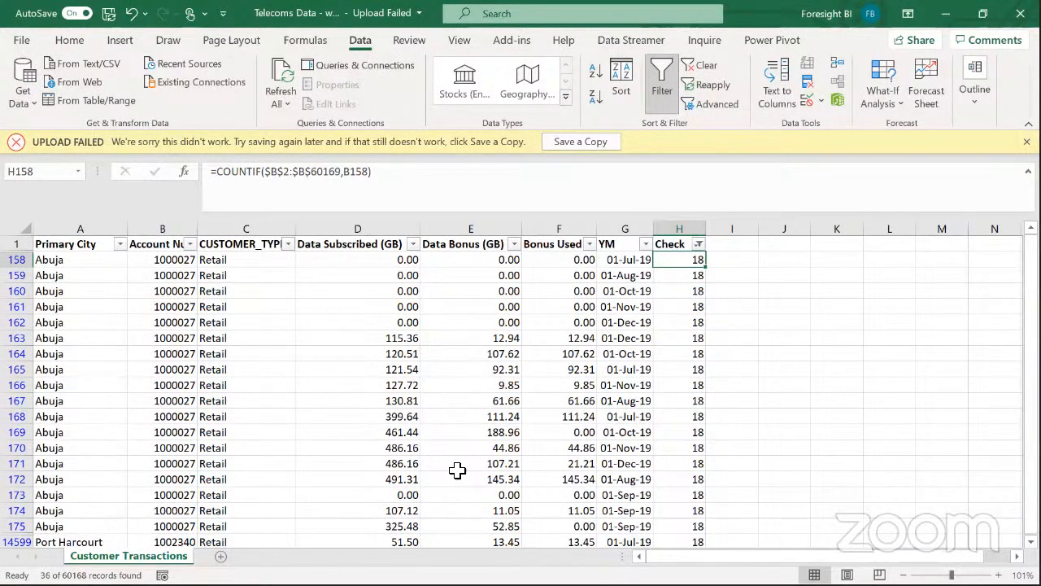
Switch to the Customer Profiling case study in Word and highlight the Loyalty rules for scores 15 and 10
key(alt+Tab)
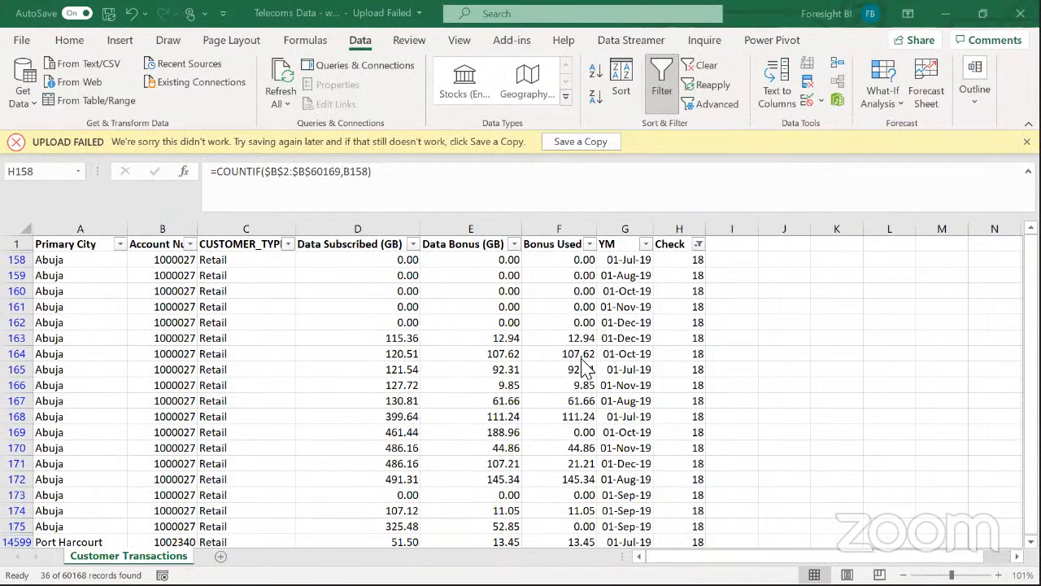
key(alt+Tab)
key(alt+Tab)
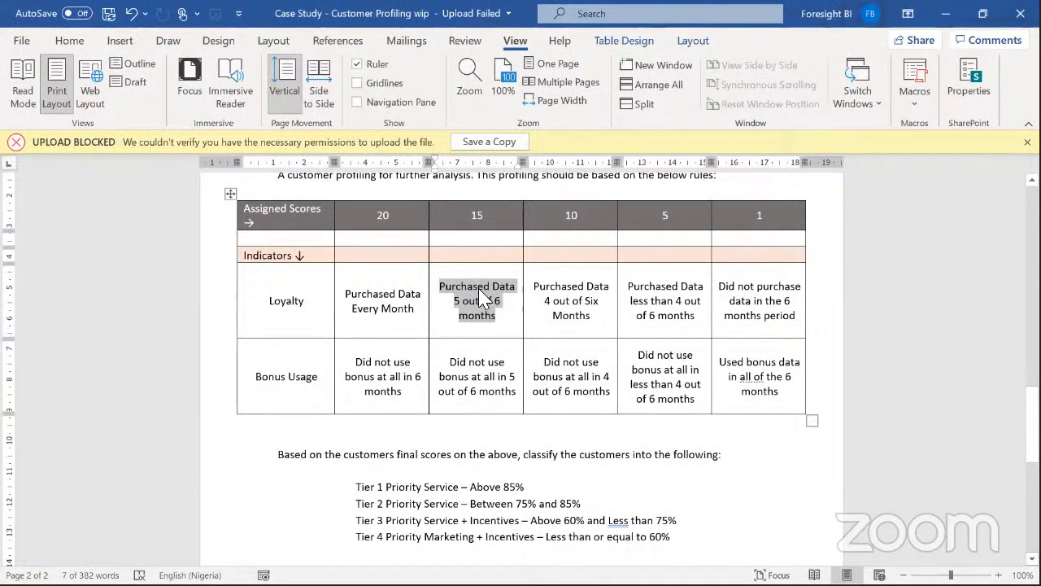
click(477, 289)
drag(504, 321, 450, 298)
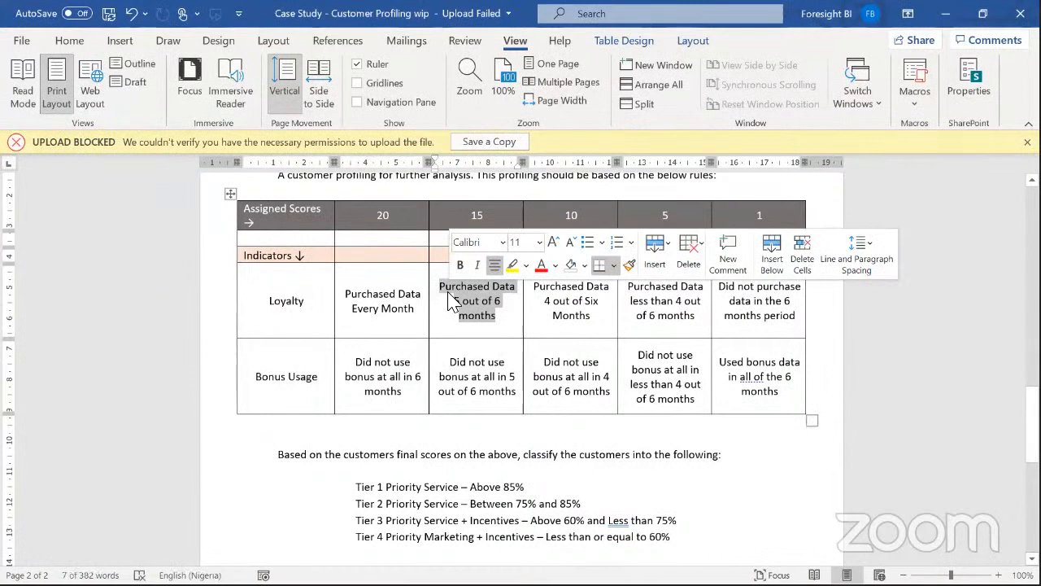
click(605, 319)
drag(605, 319, 537, 297)
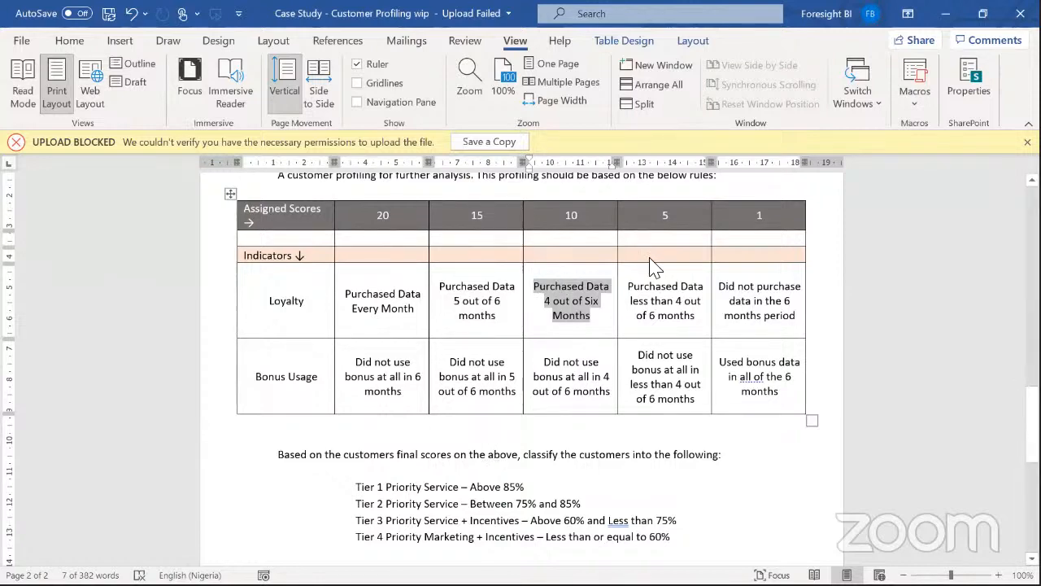
Switch back to the Telecoms Data workbook in Excel
key(alt+Tab)
key(alt+Tab)
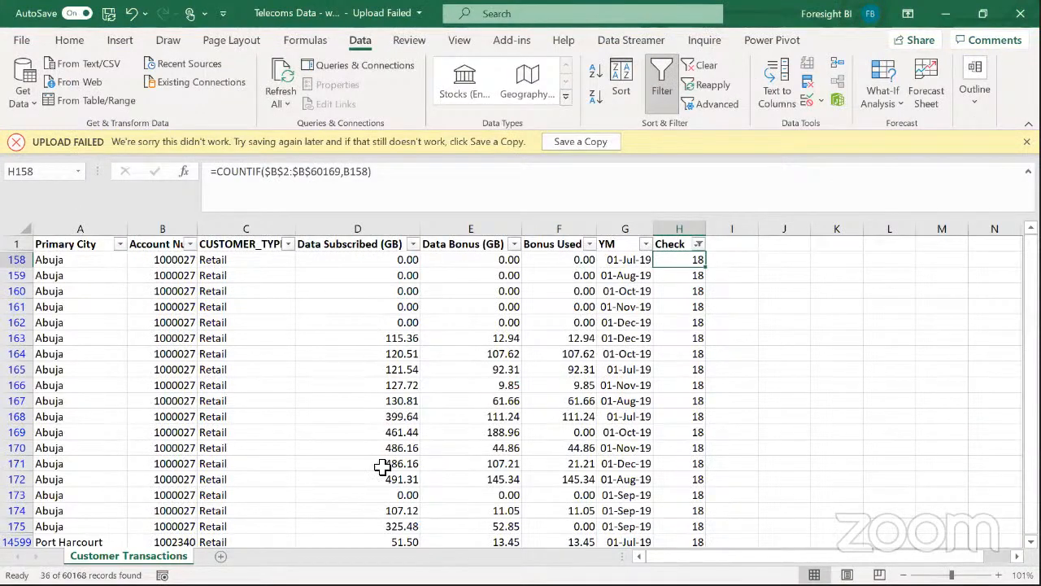
key(alt+Tab)
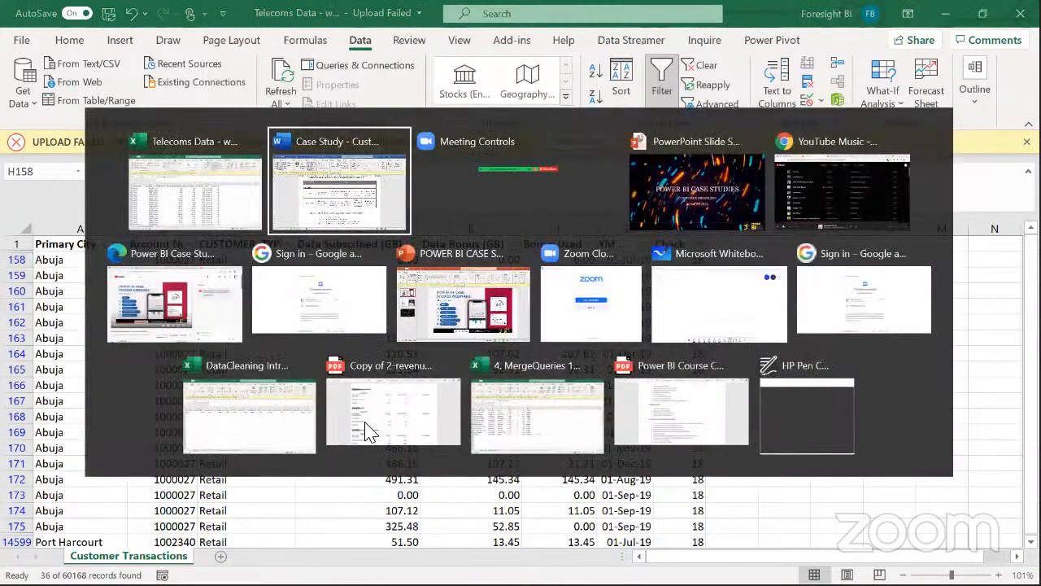
key(alt+shift+Tab)
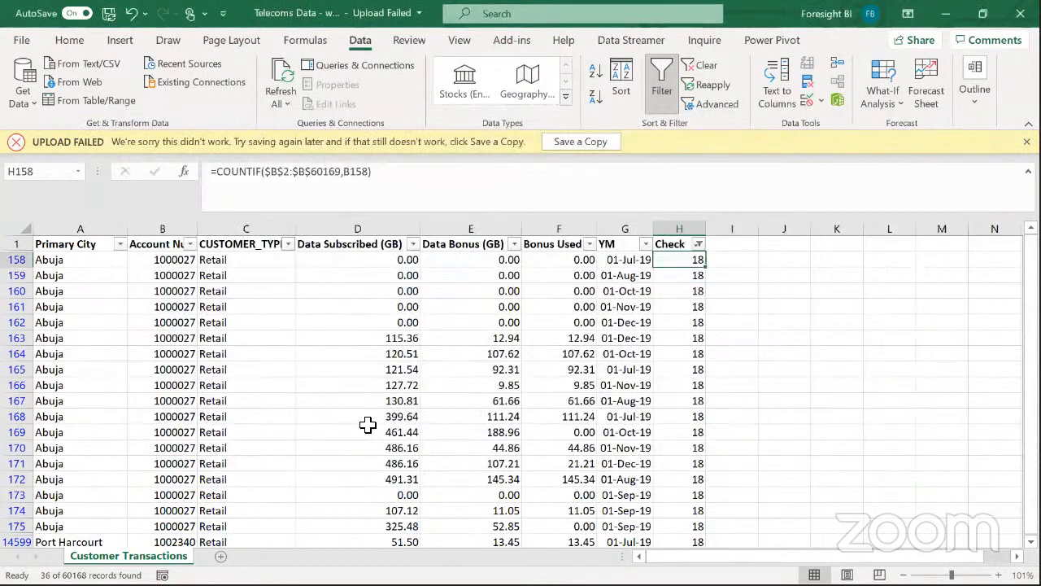
Leave the Telecoms Data workbook and launch Power BI Desktop
key(alt+Tab)
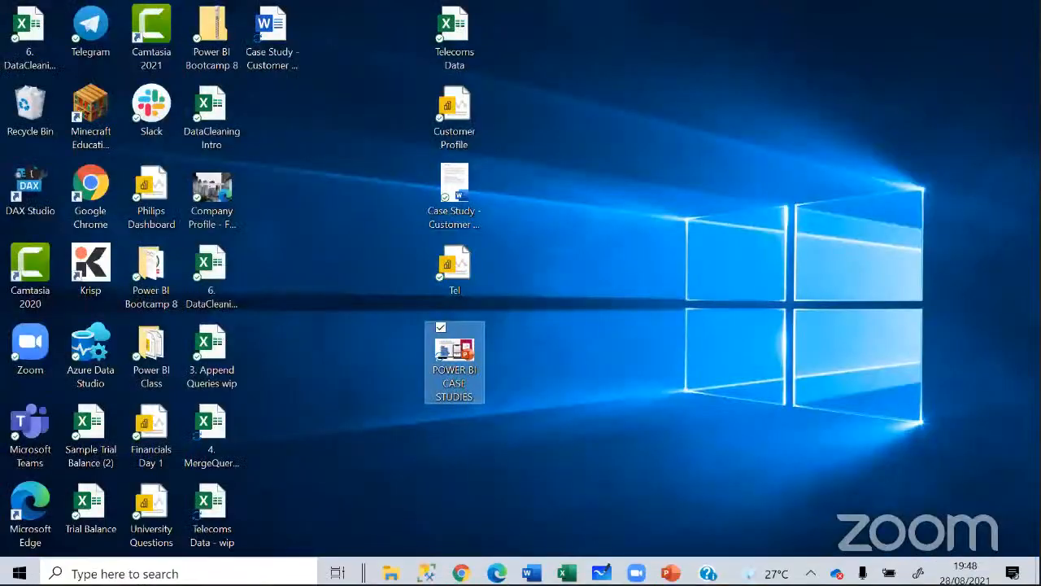
key(super)
text(p)
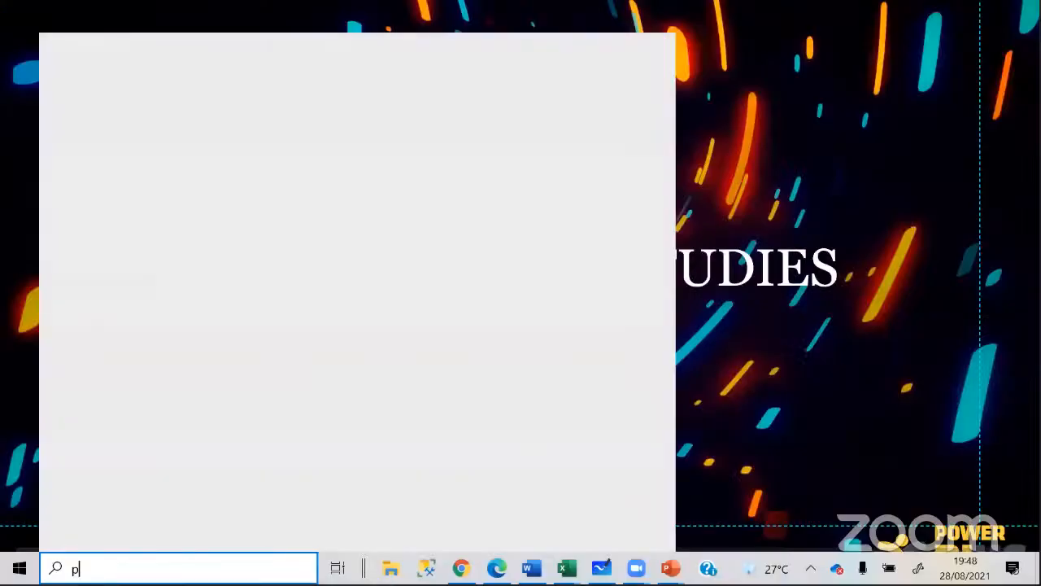
text(ower)
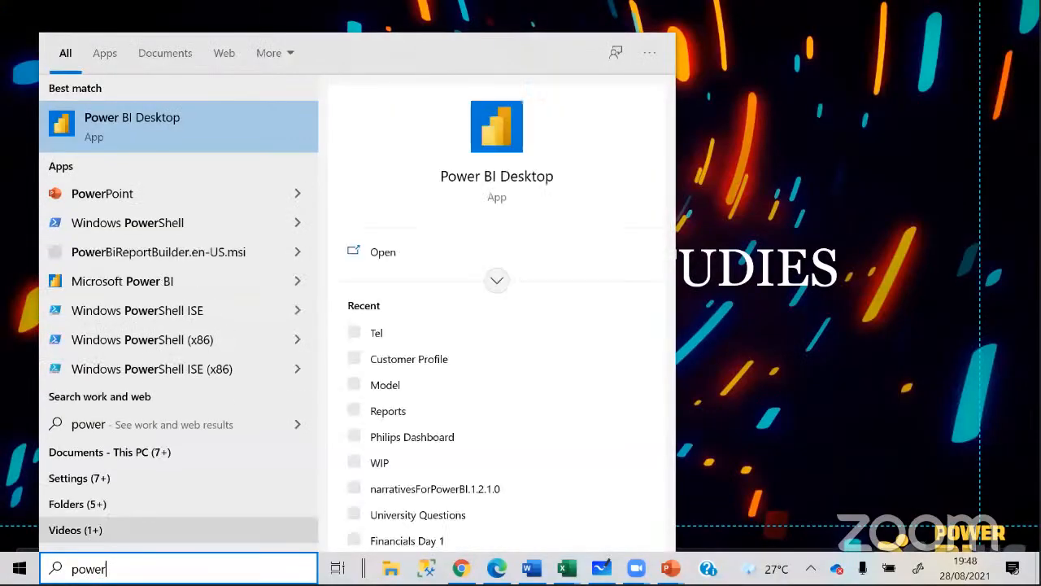
click(101, 124)
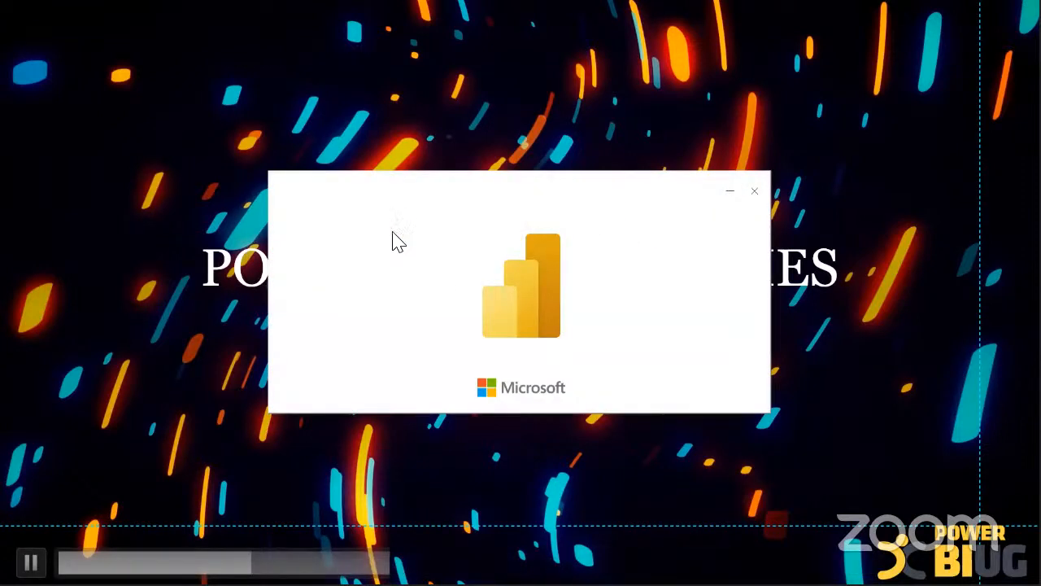
Switch to the blank board in Microsoft Whiteboard and activate the black pen for handwriting
key(alt+Tab)
key(alt+Tab)
key(alt+Tab)
key(alt+Tab)
key(alt+Tab)
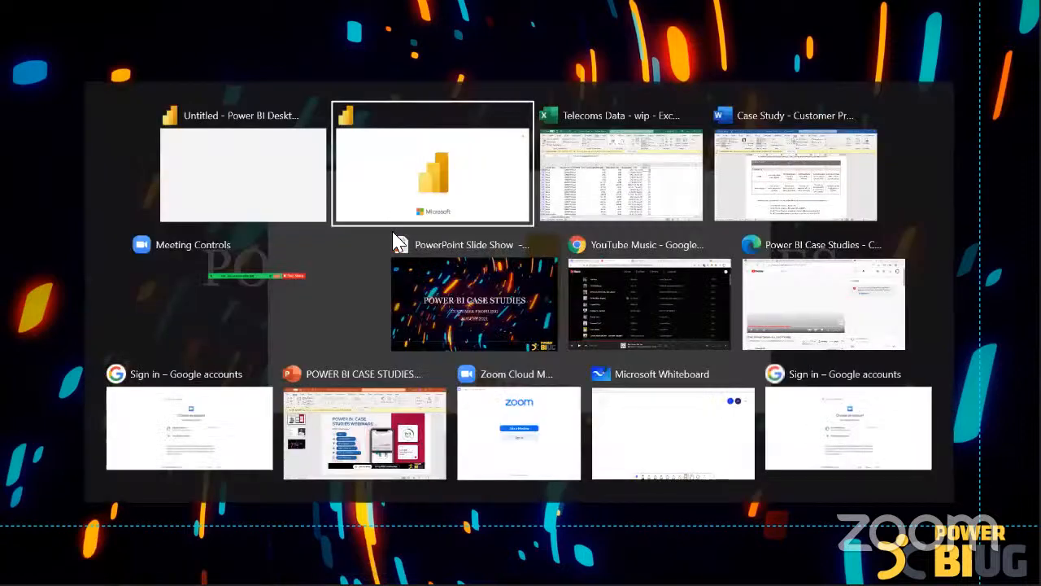
key(alt+Tab)
key(alt+Tab)
key(alt+Tab)
key(alt+Tab)
key(alt+Tab)
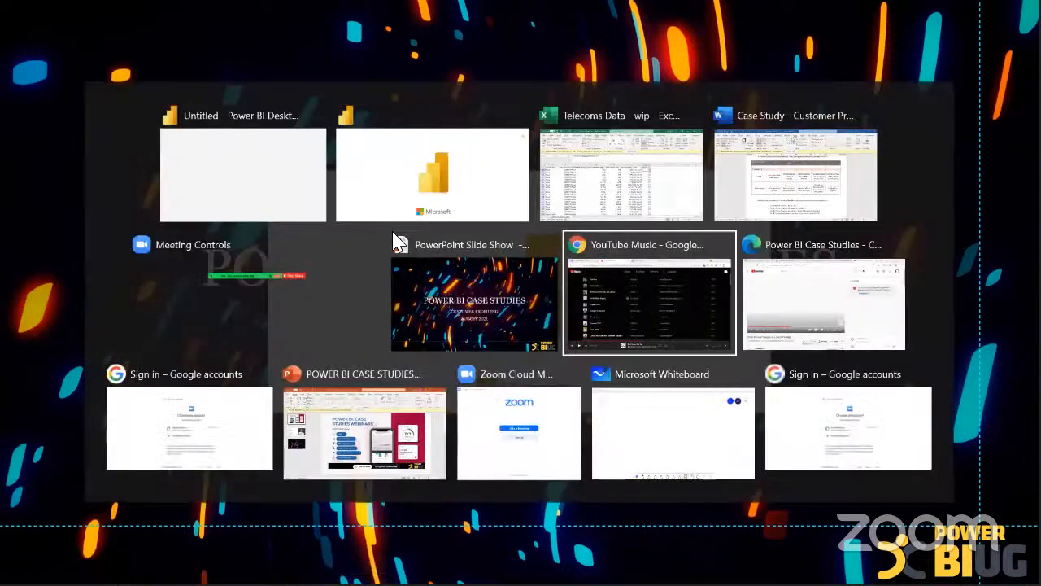
key(alt+Tab)
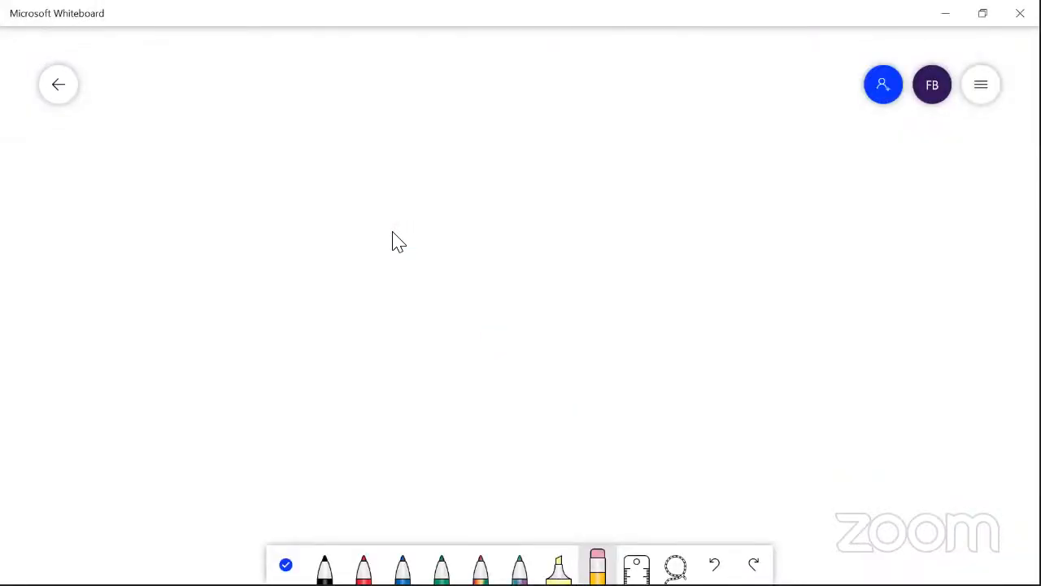
key(alt+w)
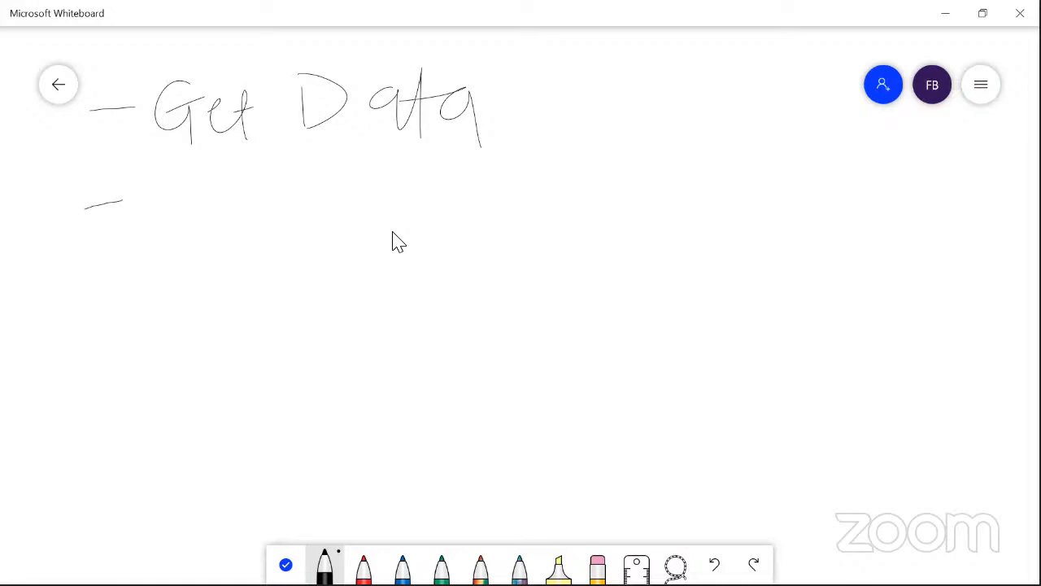
Handwrite "Summarize the data" as the second bullet, below "Get Data", in black
mouse_move(191, 167)
mouse_down()
mouse_move(151, 189)
mouse_move(146, 228)
mouse_up()
mouse_move(199, 196)
mouse_down()
mouse_move(218, 218)
mouse_move(244, 197)
mouse_move(274, 216)
mouse_move(291, 189)
mouse_move(324, 210)
mouse_move(340, 189)
mouse_move(341, 215)
mouse_up()
mouse_move(358, 179)
mouse_down()
mouse_move(364, 215)
mouse_move(387, 181)
mouse_move(446, 206)
mouse_up()
drag(488, 159, 485, 218)
mouse_move(513, 151)
mouse_down()
mouse_move(510, 216)
mouse_move(531, 213)
mouse_up()
mouse_move(492, 185)
mouse_down()
mouse_move(543, 182)
mouse_move(556, 220)
mouse_up()
mouse_move(606, 184)
mouse_down()
mouse_move(594, 218)
mouse_move(628, 163)
mouse_up()
mouse_move(628, 162)
mouse_down()
mouse_move(658, 197)
mouse_move(661, 186)
mouse_up()
drag(688, 181, 690, 210)
drag(697, 150, 690, 227)
mouse_move(663, 195)
mouse_down()
mouse_move(687, 192)
mouse_move(726, 220)
mouse_up()
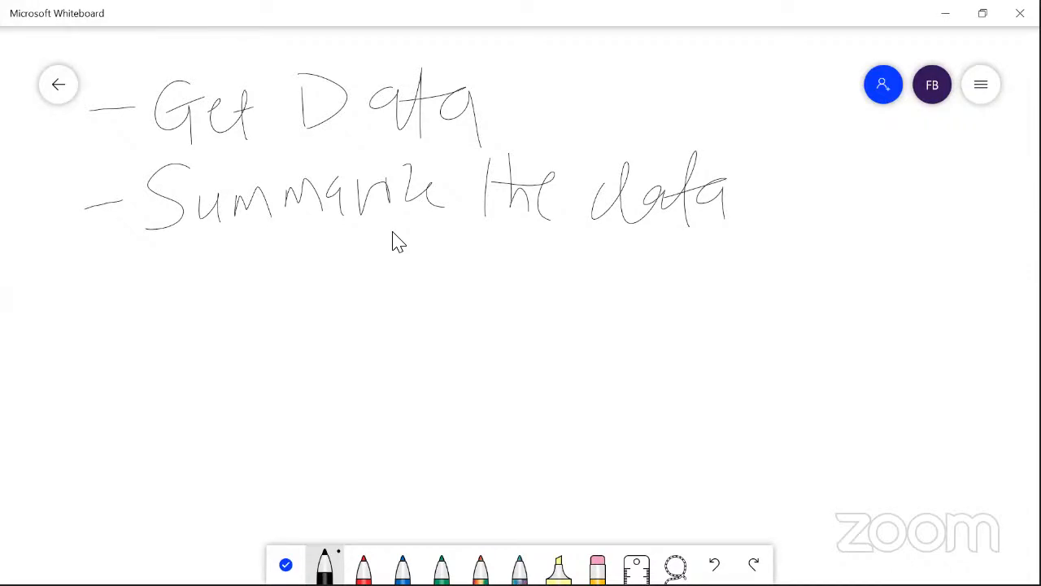
Handwrite a third bullet reading "Count the txn" below "Summarize the data"
drag(82, 311, 126, 304)
mouse_move(192, 274)
mouse_down()
mouse_move(154, 321)
mouse_move(194, 325)
mouse_up()
mouse_move(200, 291)
mouse_down()
mouse_move(245, 321)
mouse_move(276, 318)
mouse_up()
drag(294, 251, 293, 337)
drag(267, 304, 303, 297)
mouse_move(341, 250)
mouse_down()
mouse_move(335, 335)
mouse_move(384, 326)
mouse_up()
drag(345, 294, 407, 290)
mouse_move(407, 297)
mouse_down()
mouse_move(421, 319)
mouse_move(439, 321)
mouse_up()
drag(491, 246, 491, 335)
drag(475, 290, 552, 275)
drag(550, 276, 515, 337)
drag(508, 286, 566, 317)
mouse_move(583, 278)
mouse_down()
mouse_move(585, 318)
mouse_move(638, 330)
mouse_up()
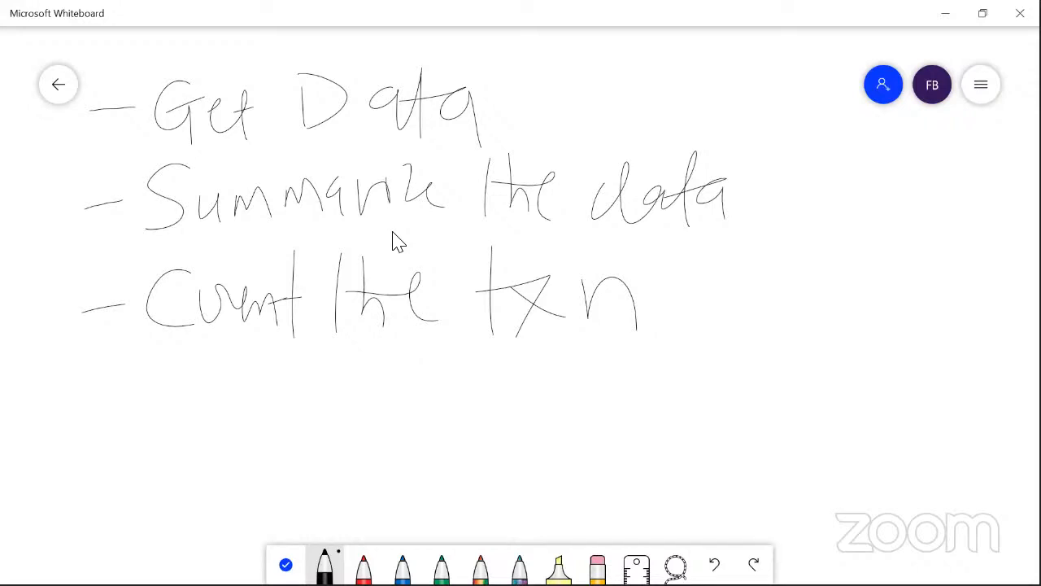
Switch to Power BI Desktop, close the start screen, and dismiss the recovery notice, keeping the recovered files for viewing another time
key(alt+Tab)
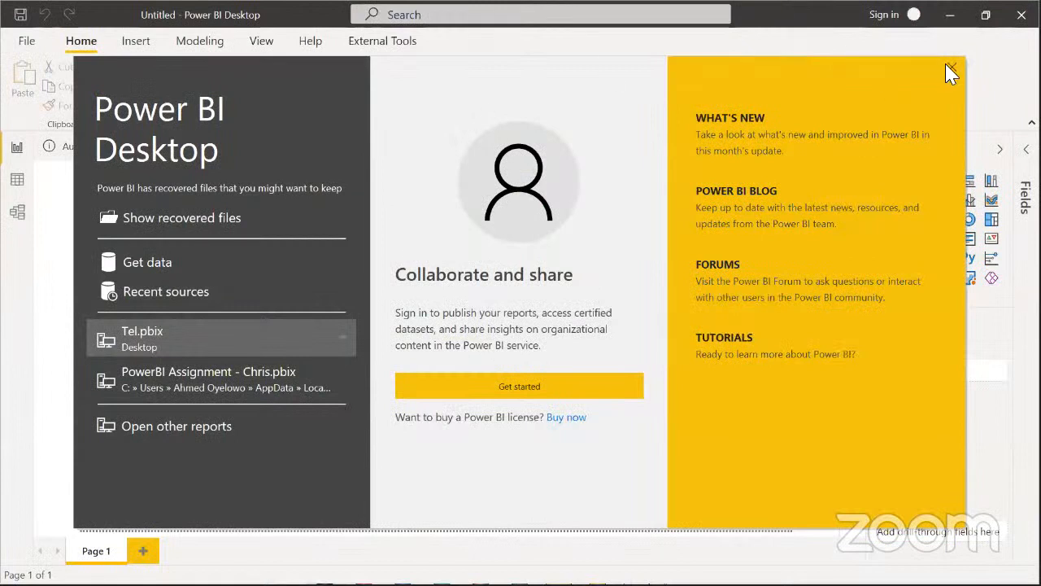
click(950, 70)
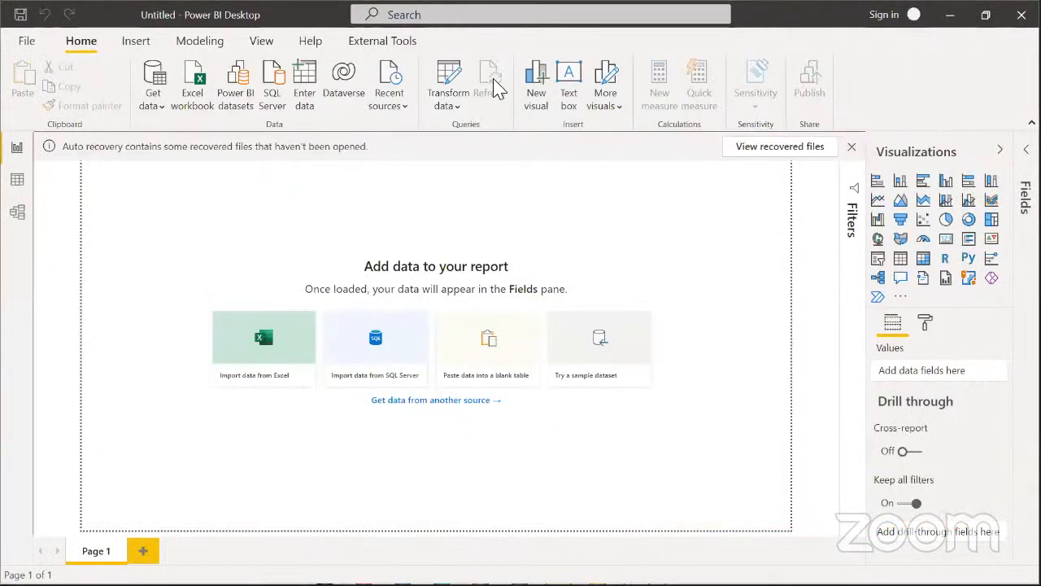
click(852, 147)
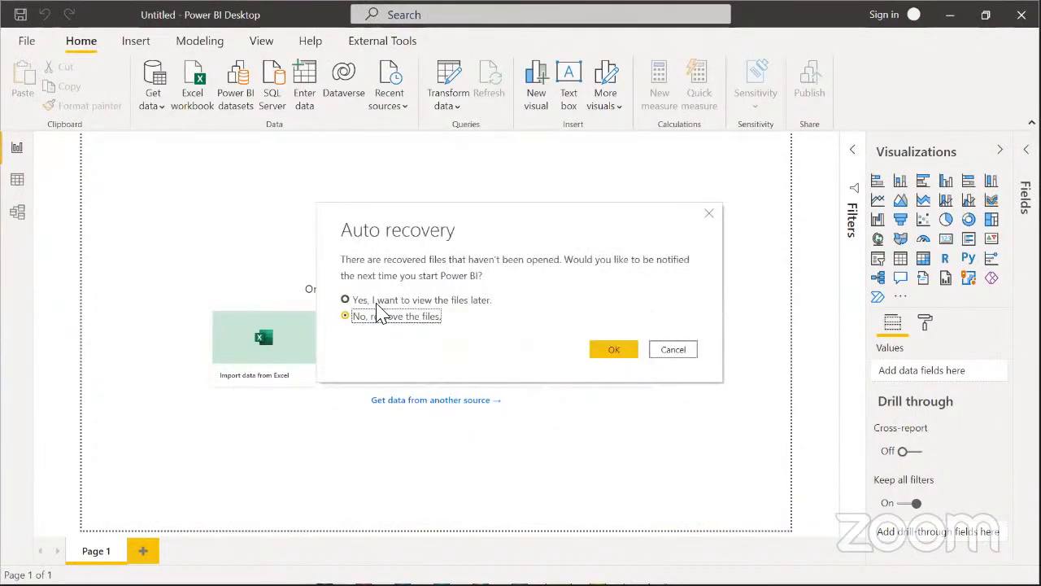
click(400, 300)
click(602, 351)
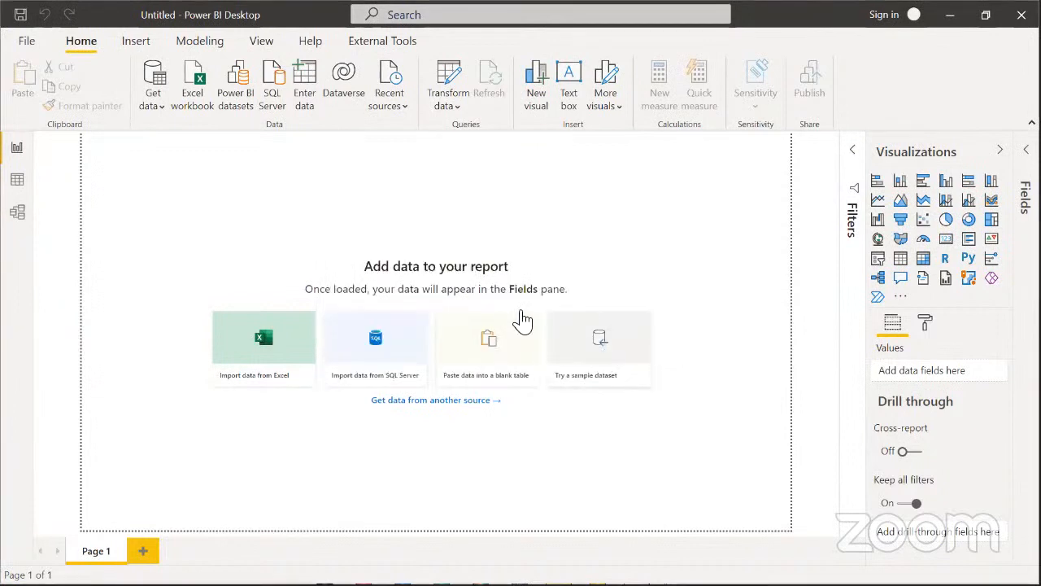
Get the Customer Transactions sheet from the Telecoms Data Excel workbook on the Desktop and open it for transformation in Power Query
click(165, 114)
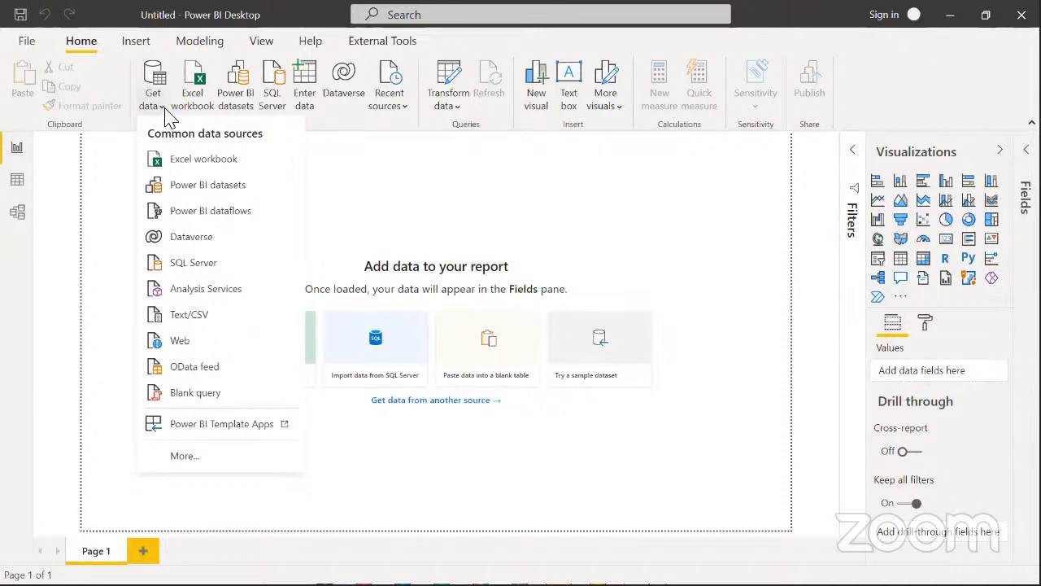
click(208, 163)
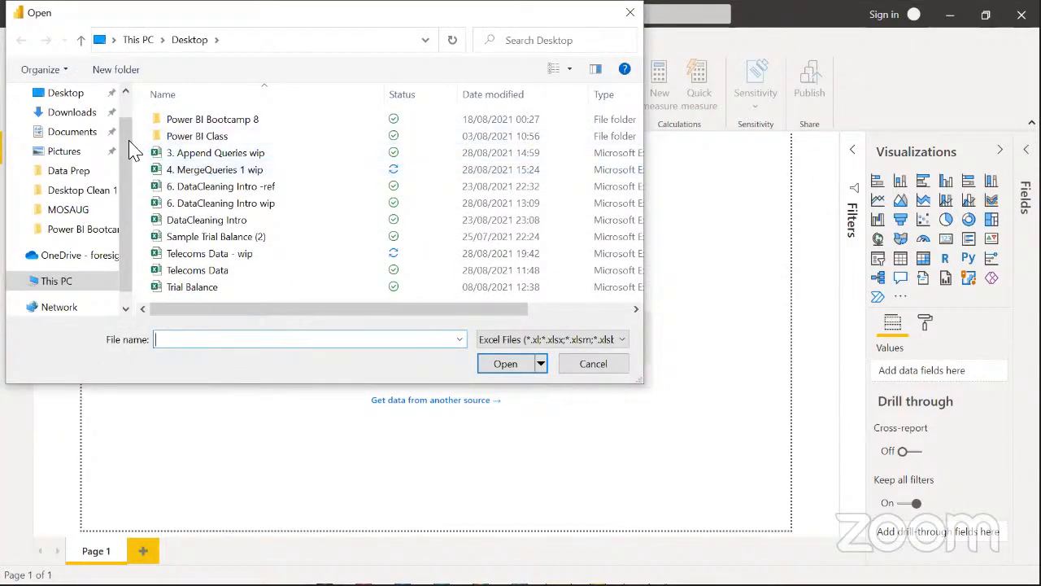
drag(128, 144, 127, 112)
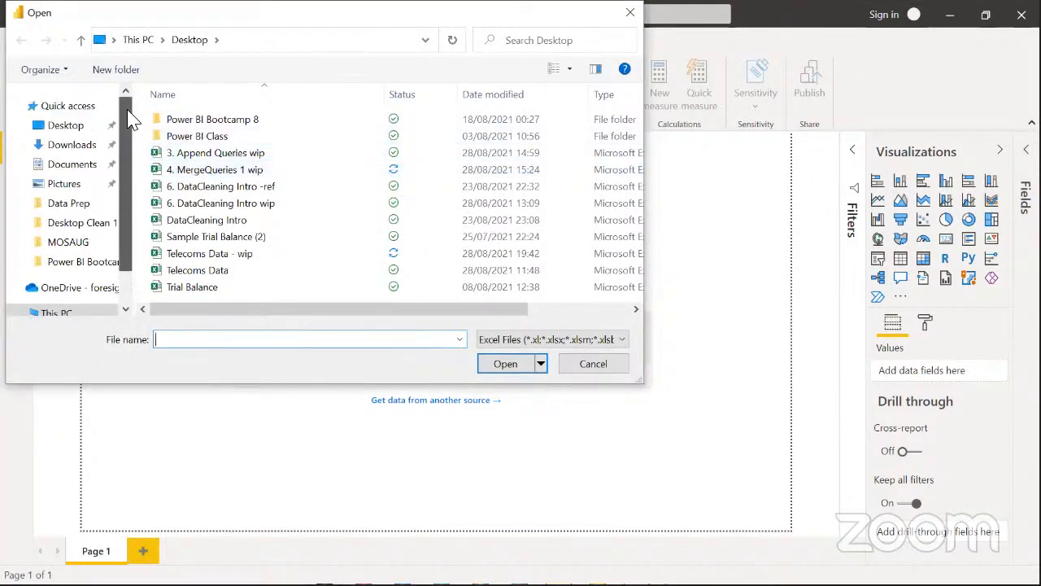
click(75, 126)
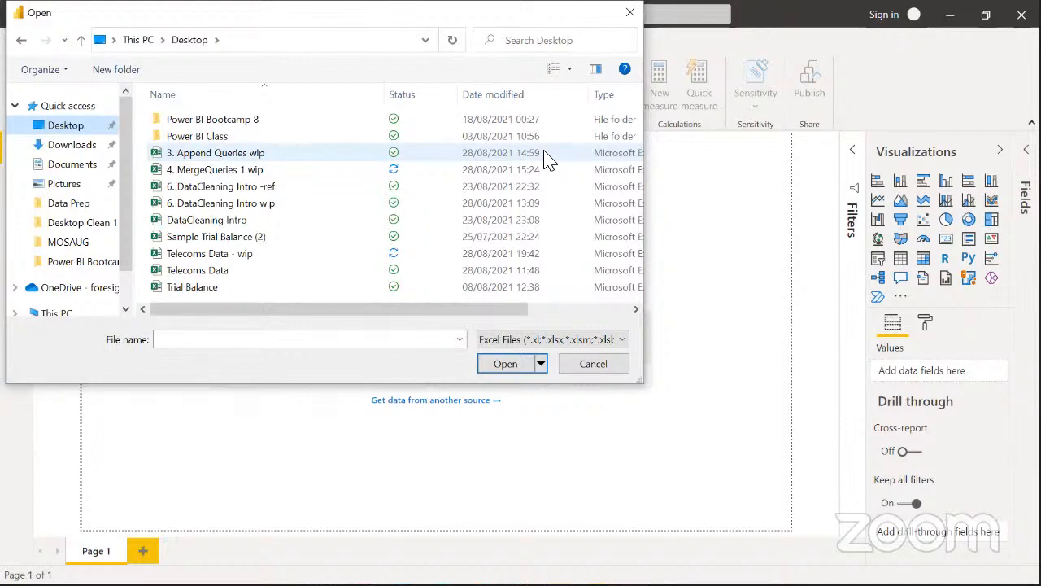
click(226, 276)
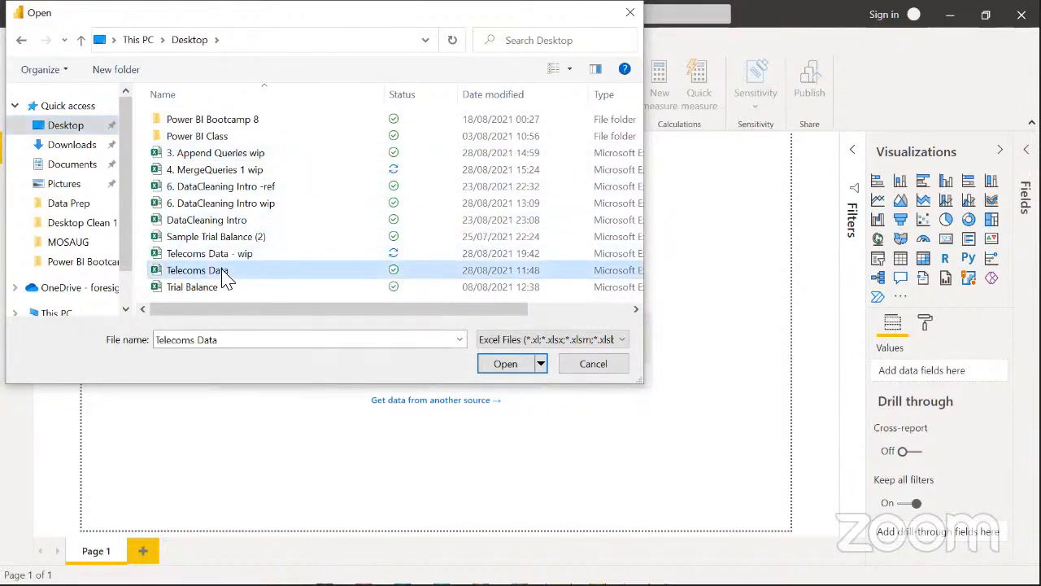
click(508, 365)
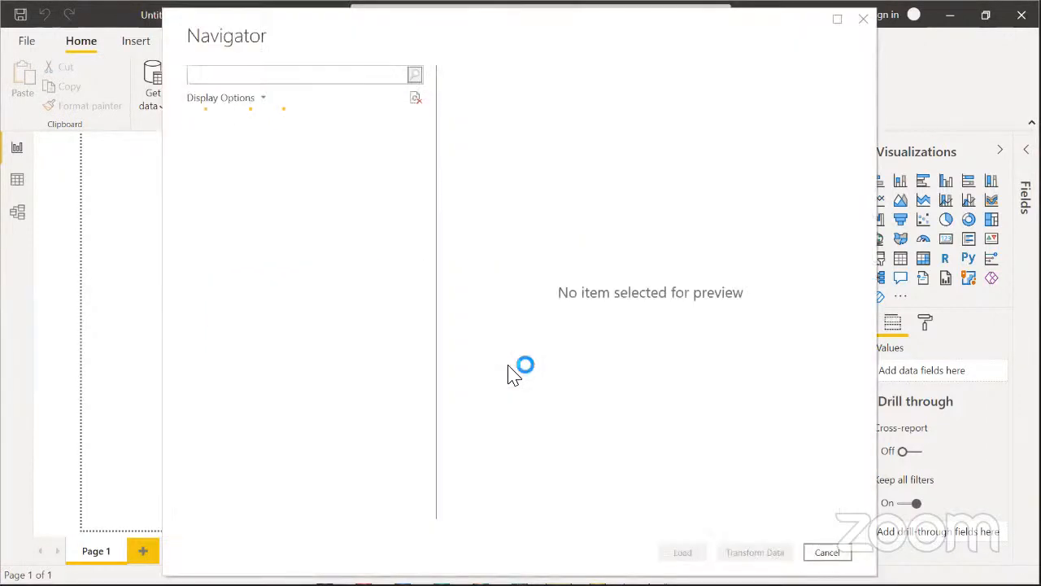
click(212, 143)
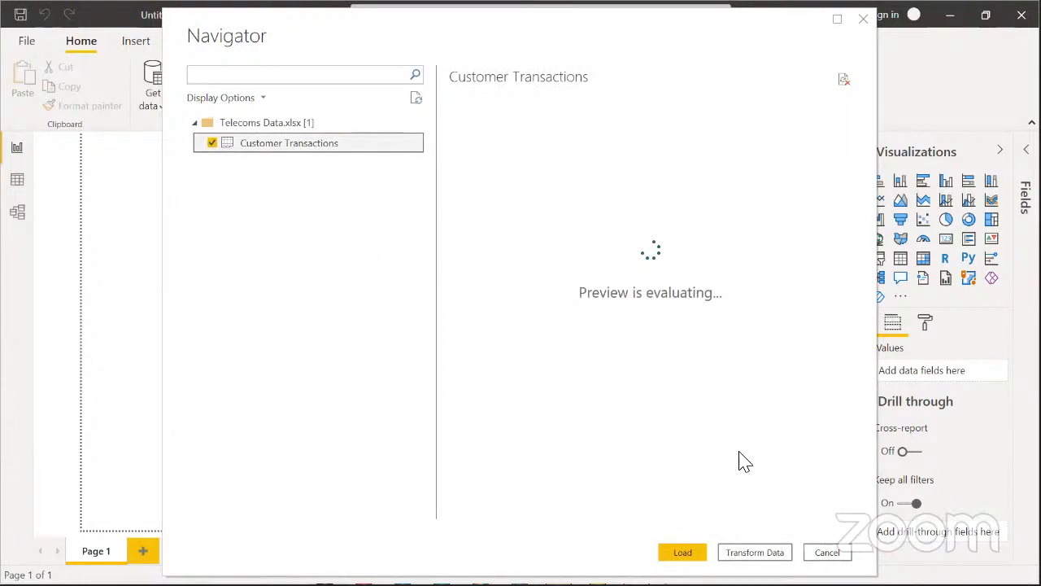
click(757, 554)
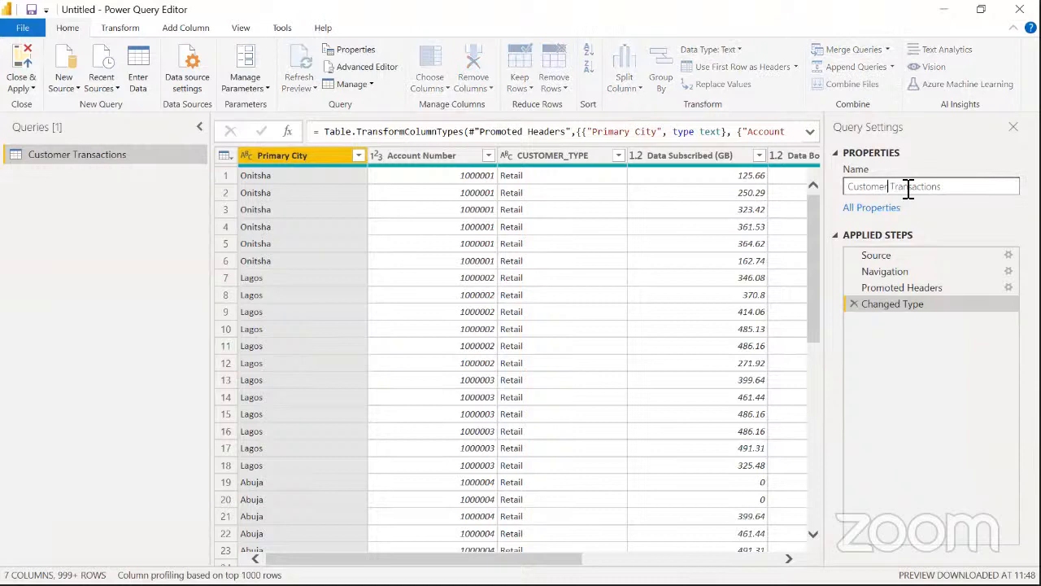
Rename the Customer Transactions query to Customers
drag(947, 193, 811, 193)
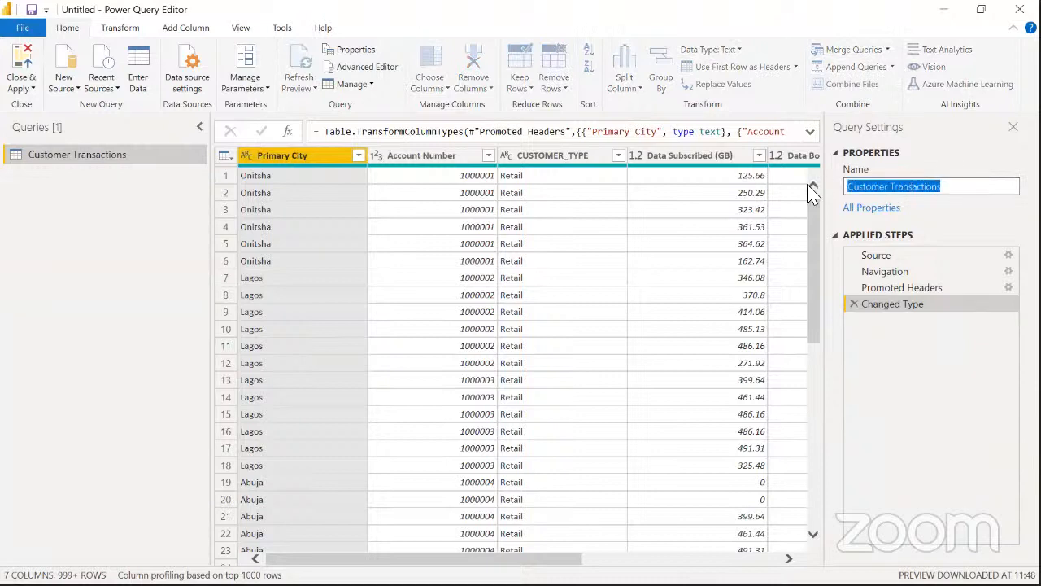
text(Customers)
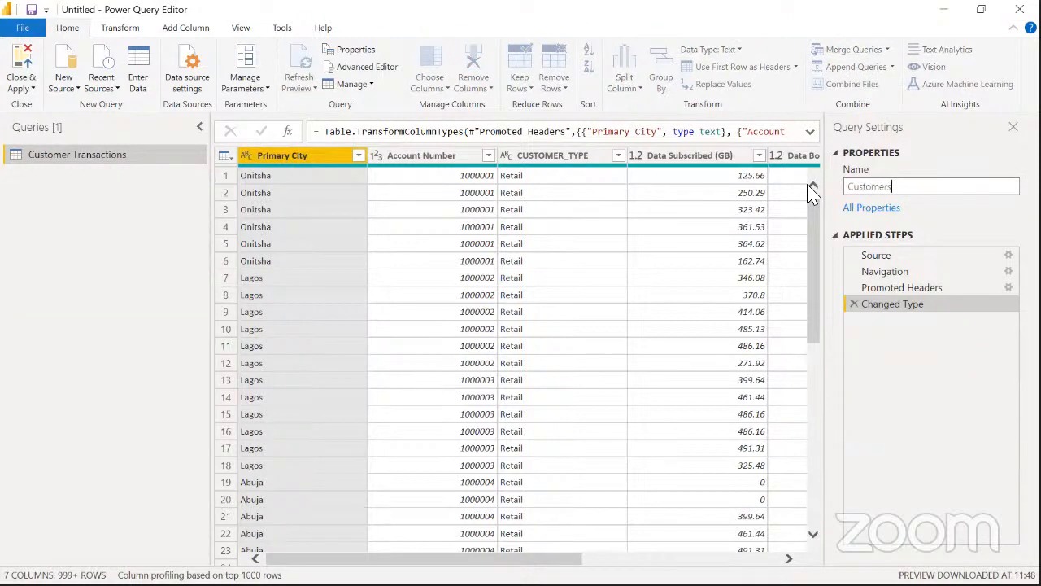
key(Return)
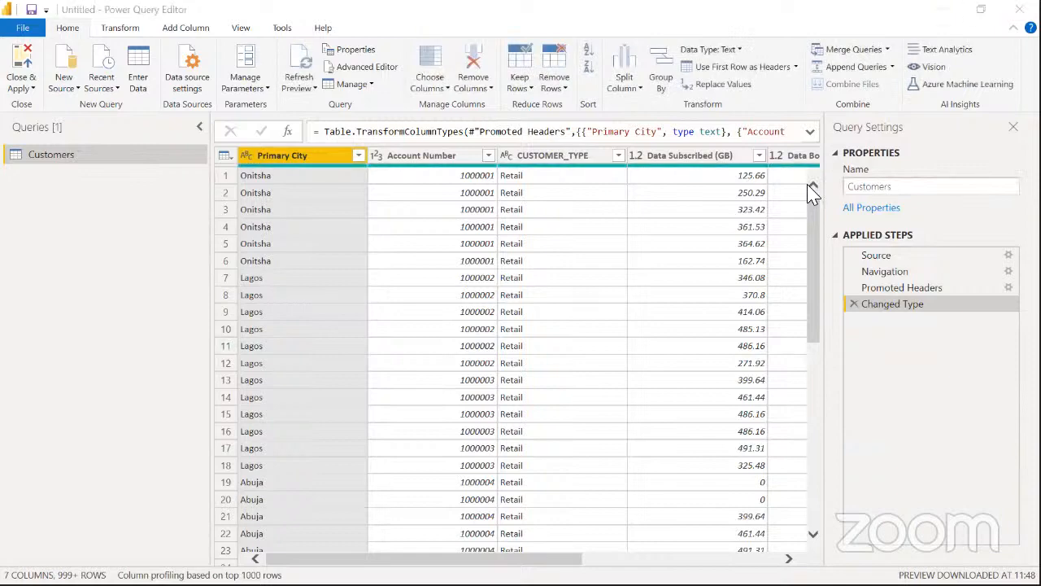
Switch to Microsoft Whiteboard, draw a blue tick beside "Get Data", and return to the Power Query Editor
key(alt+Tab)
key(alt+Tab)
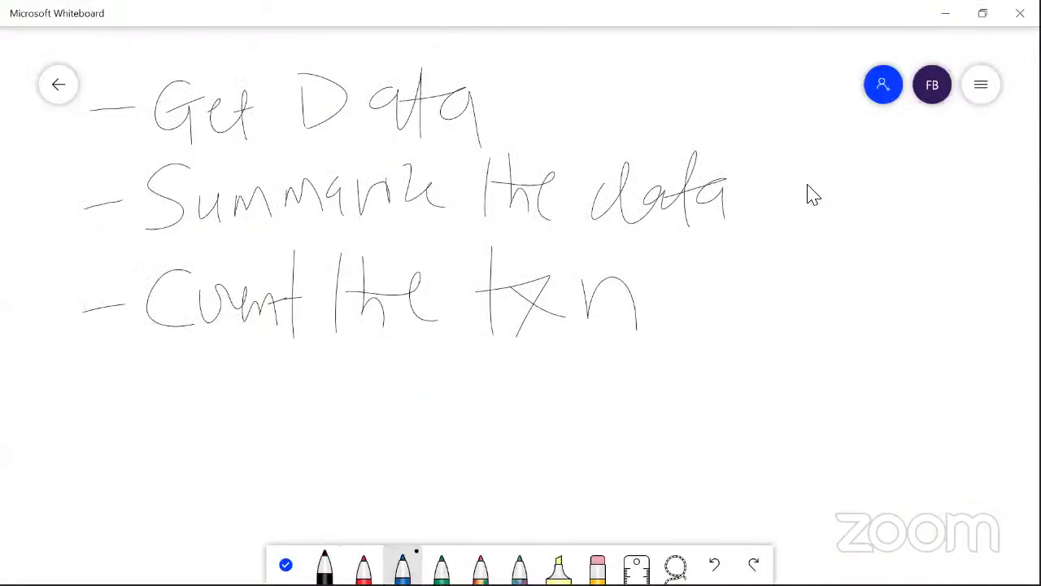
drag(525, 91, 635, 59)
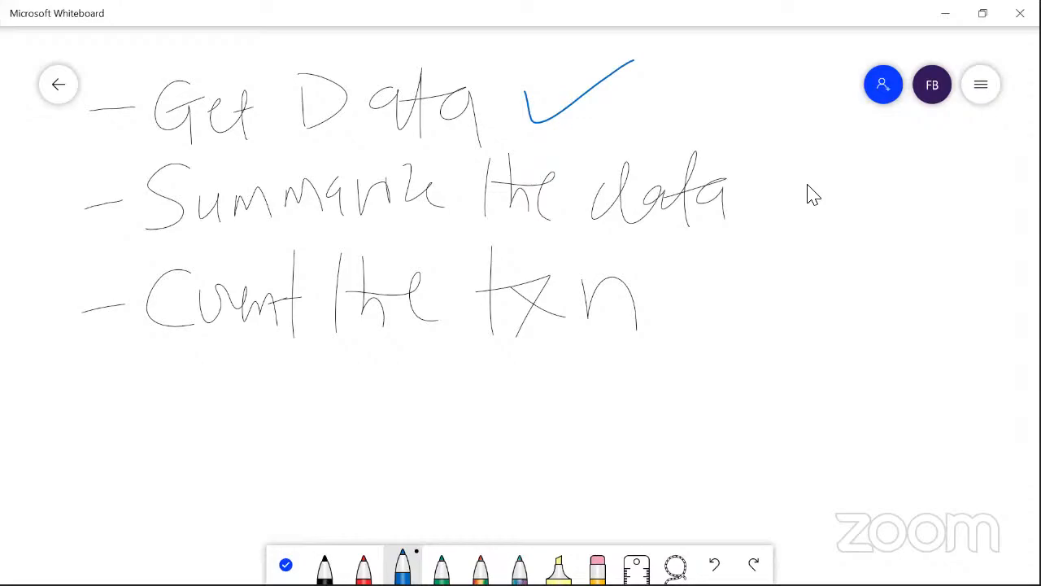
key(alt+Tab)
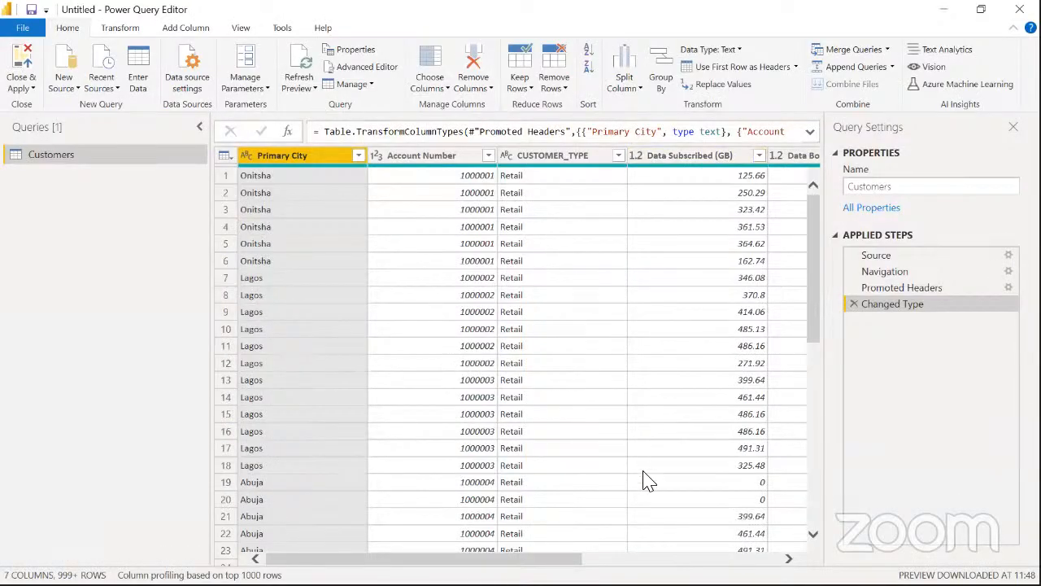
Highlight the Account Number column and the YM column in turn to review the customer and month fields
mouse_move(407, 559)
mouse_down()
mouse_move(615, 559)
mouse_move(418, 558)
mouse_up()
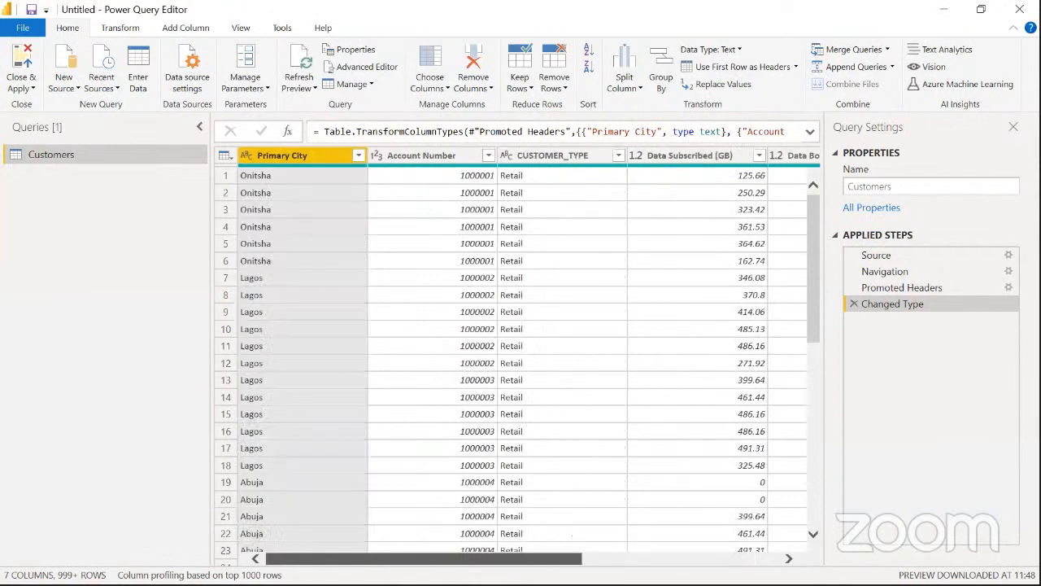
click(431, 155)
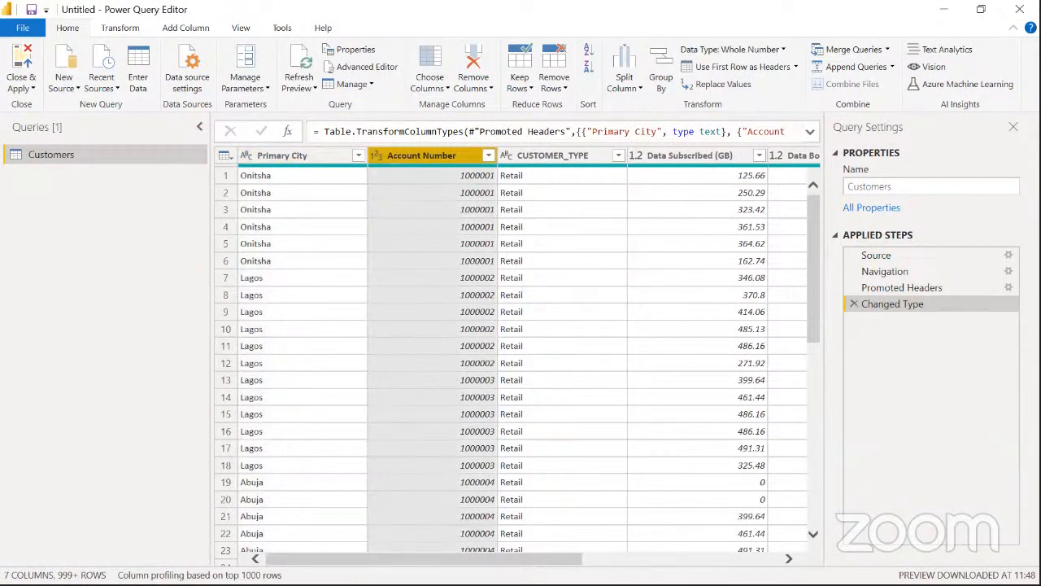
drag(455, 558, 652, 558)
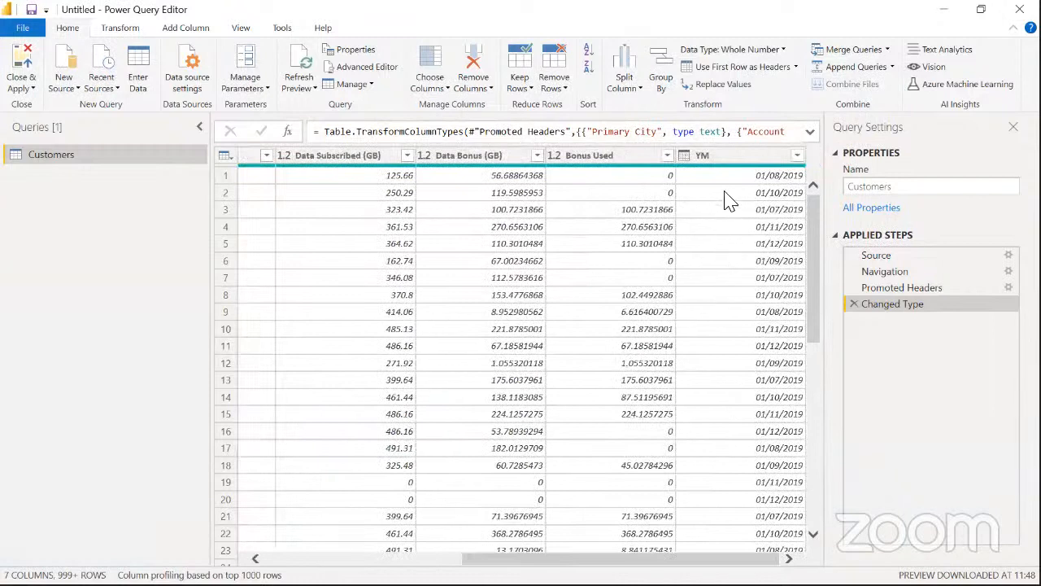
click(730, 160)
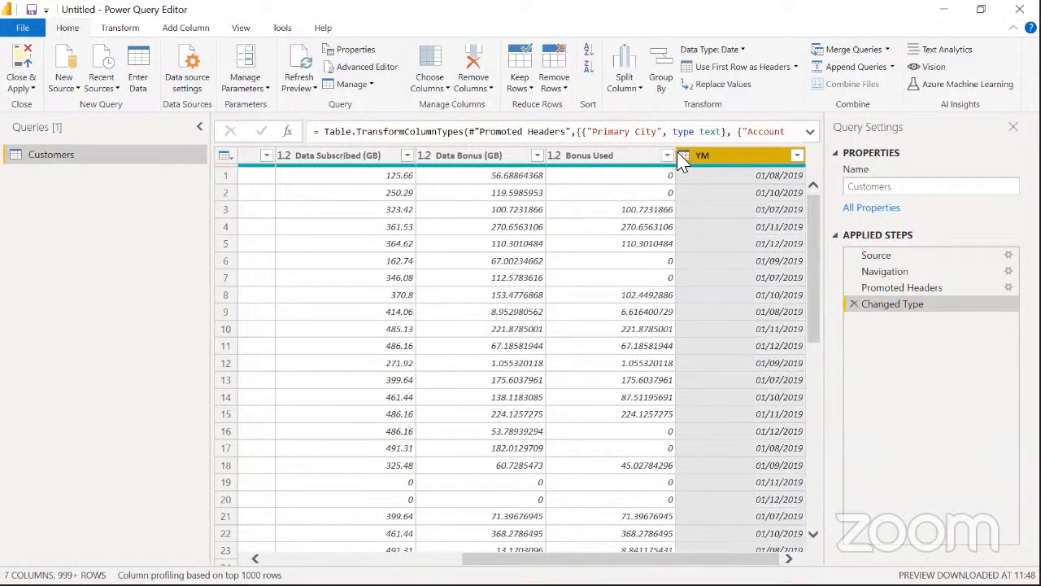
Select the Data Subscribed (GB), Data Bonus (GB) and Bonus Used columns together and review them alongside the other columns
click(326, 161)
key(shift+Right)
key(shift+Right)
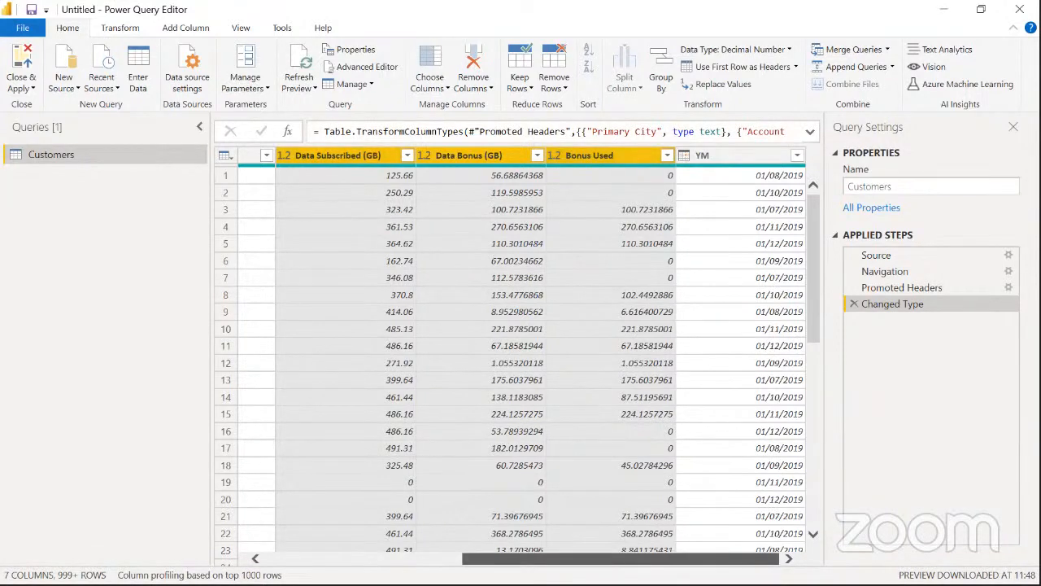
scroll(528, 356, left, 5)
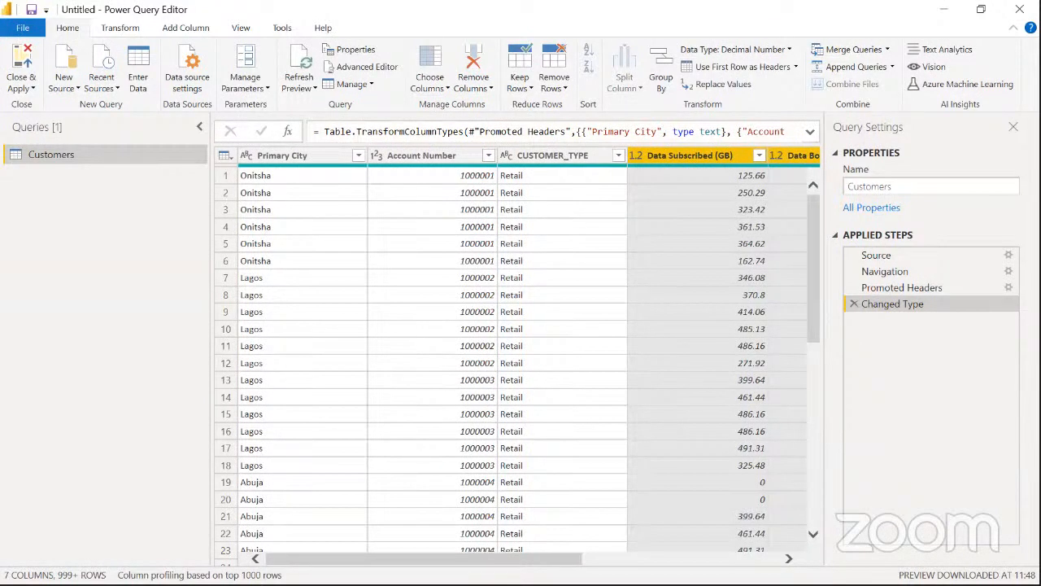
scroll(529, 355, right, 5)
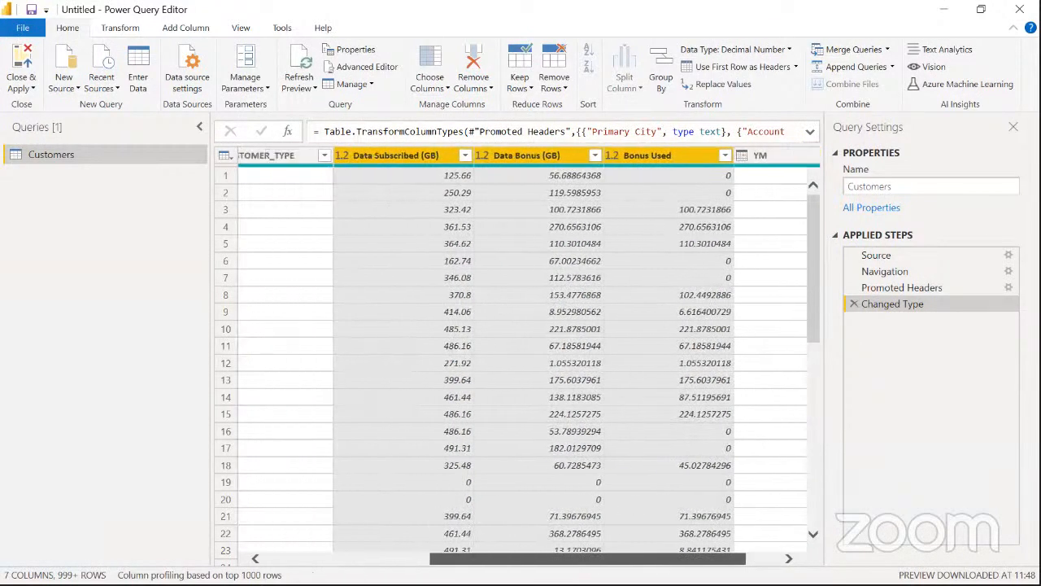
Open Group By for the Customers query with Primary City, Account Number, CUSTOMER_TYPE and YM as the grouping columns
scroll(528, 355, left, 5)
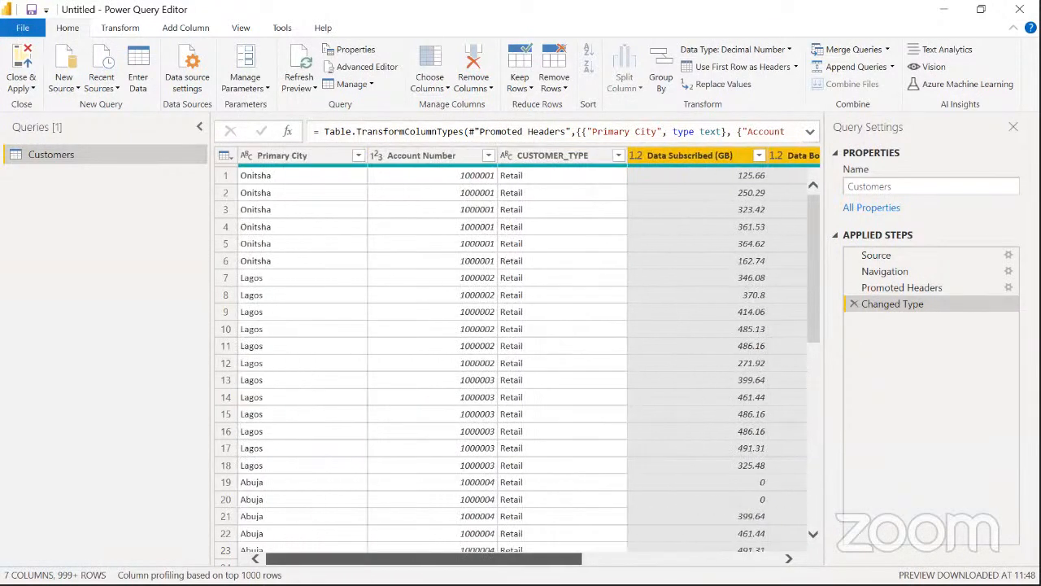
click(286, 163)
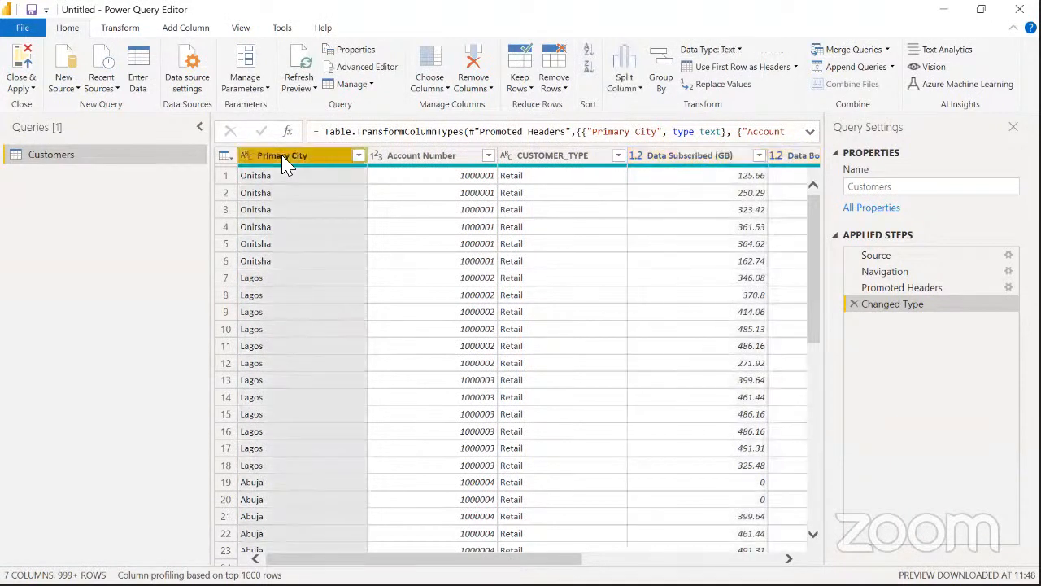
key(shift+Right)
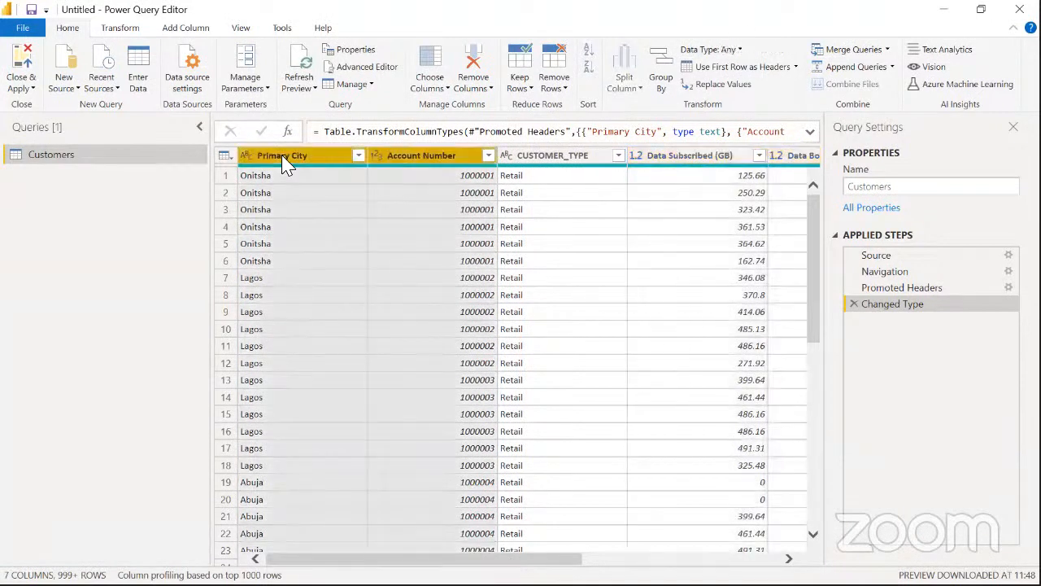
key(shift+Right)
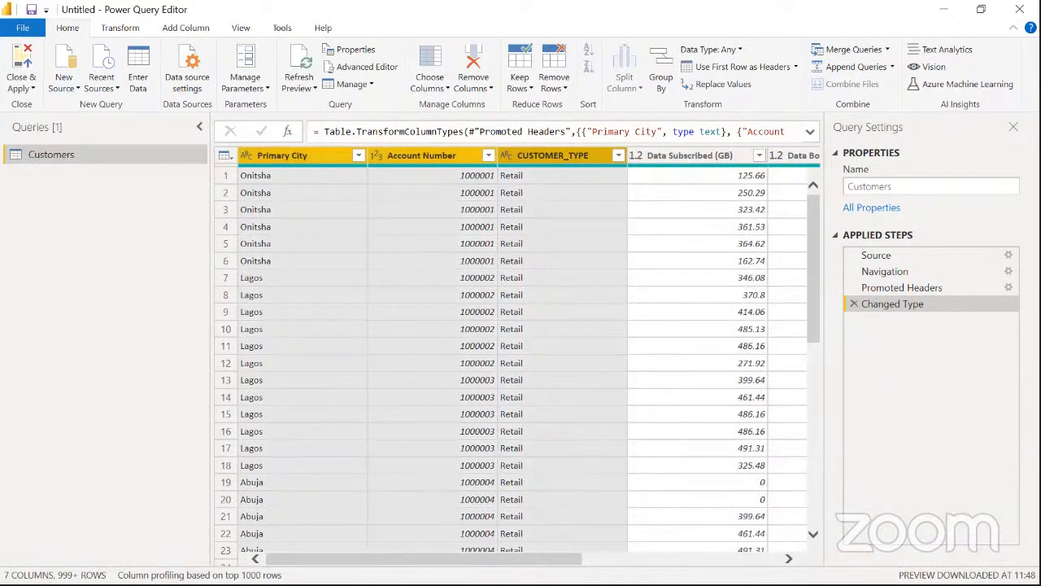
drag(424, 559, 620, 559)
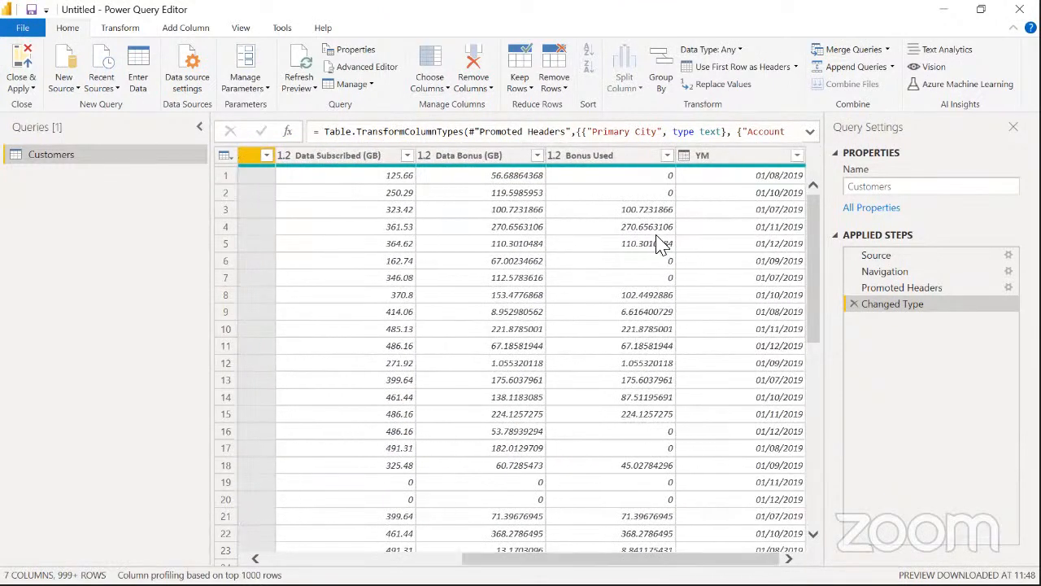
click(757, 163)
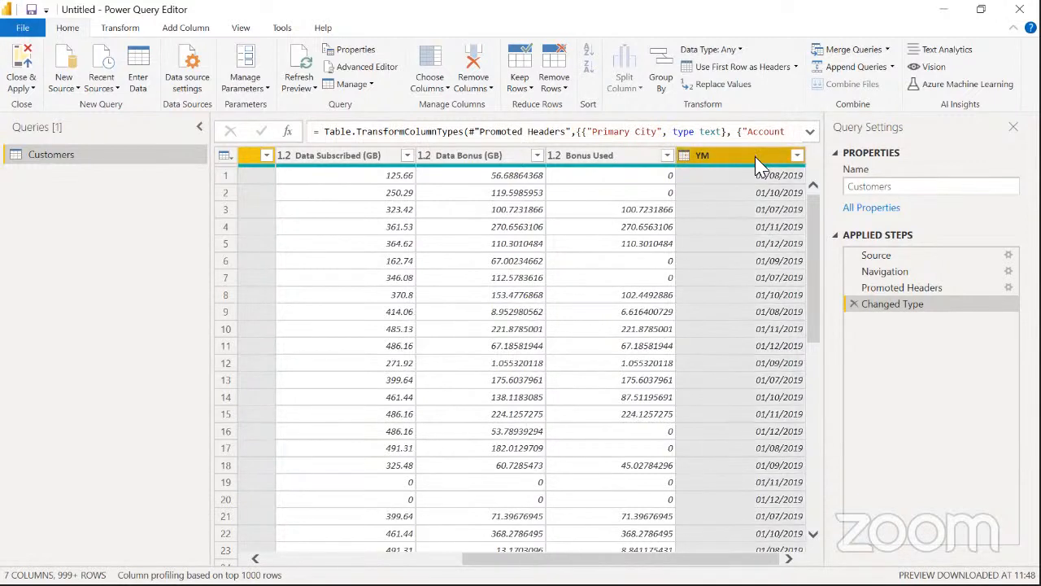
click(663, 79)
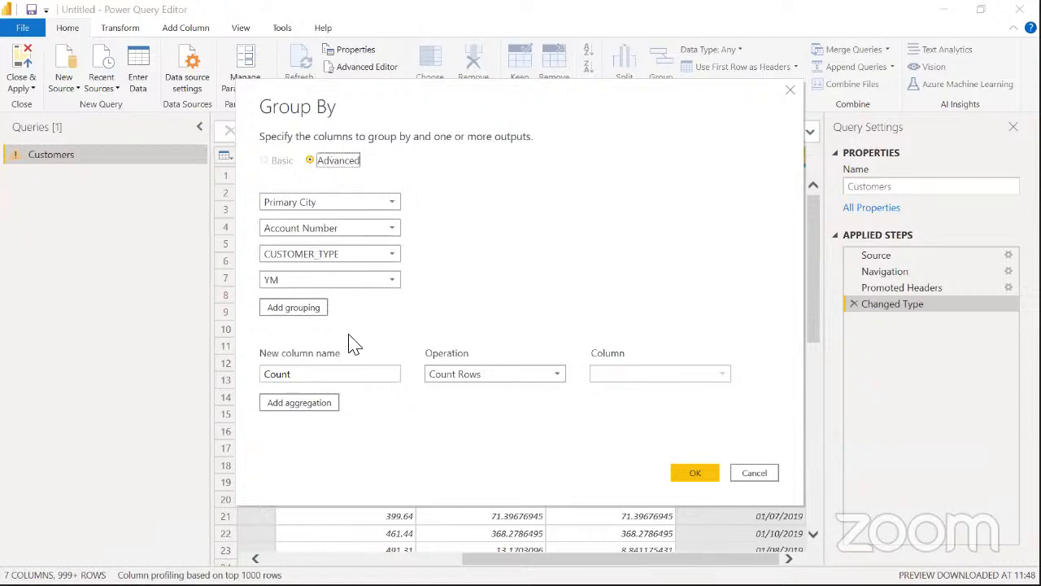
drag(572, 100, 576, 109)
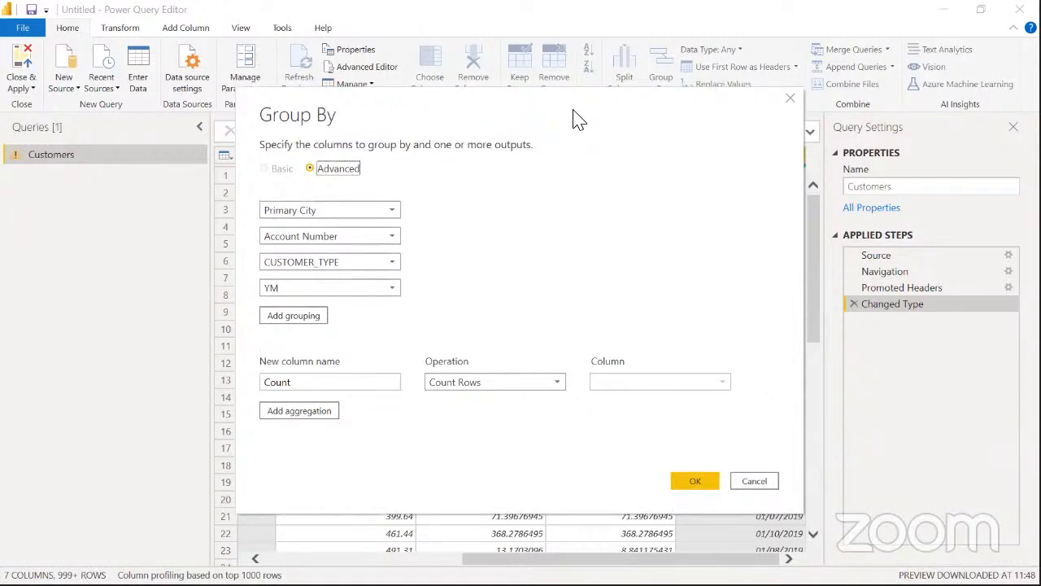
drag(573, 111, 631, 230)
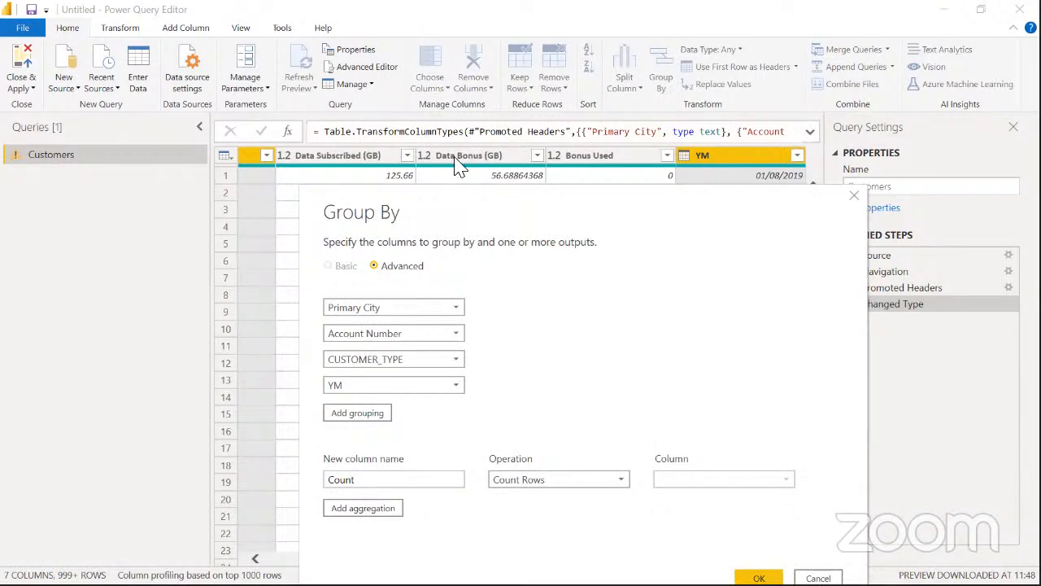
Switch to the Customer Profiling case study in Word, check the loyalty and bonus usage rules, and return to the Group By settings
key(alt+Tab)
key(alt+Tab)
key(alt+Tab)
key(alt+Tab)
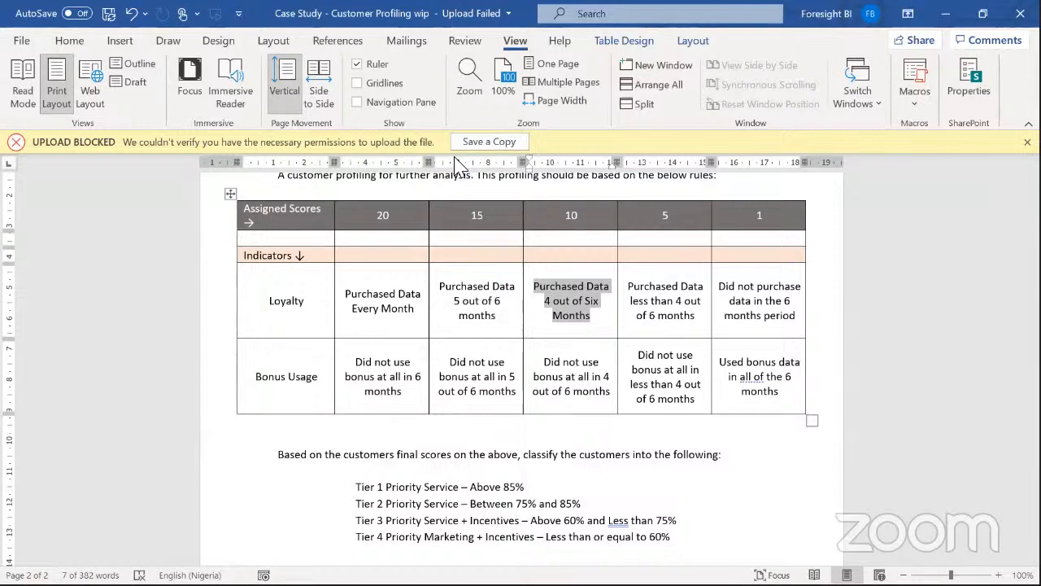
key(alt+Tab)
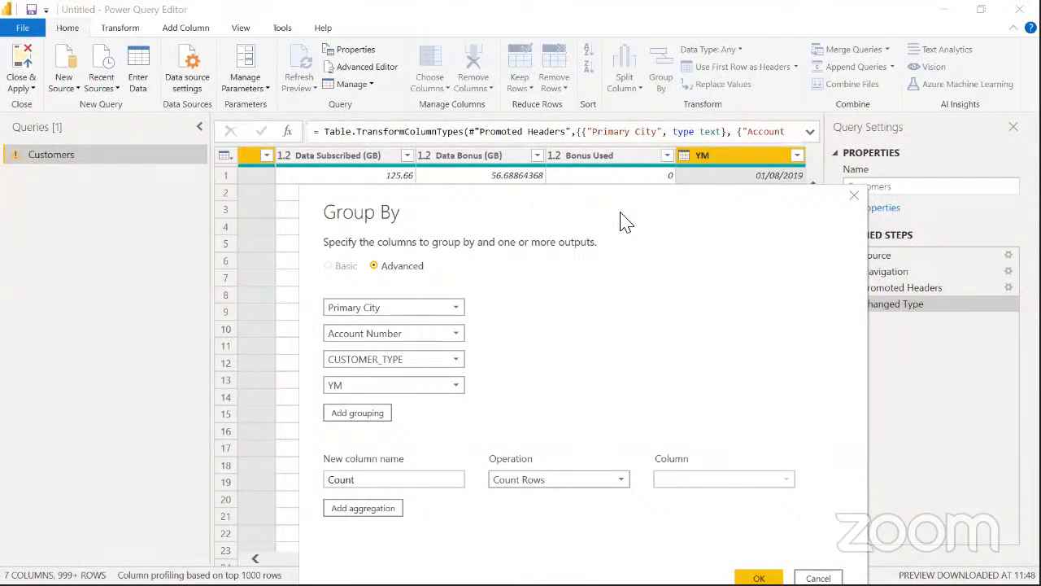
Define the first aggregation as a new column named Sub that sums Data Subscribed (GB)
drag(591, 199, 582, 194)
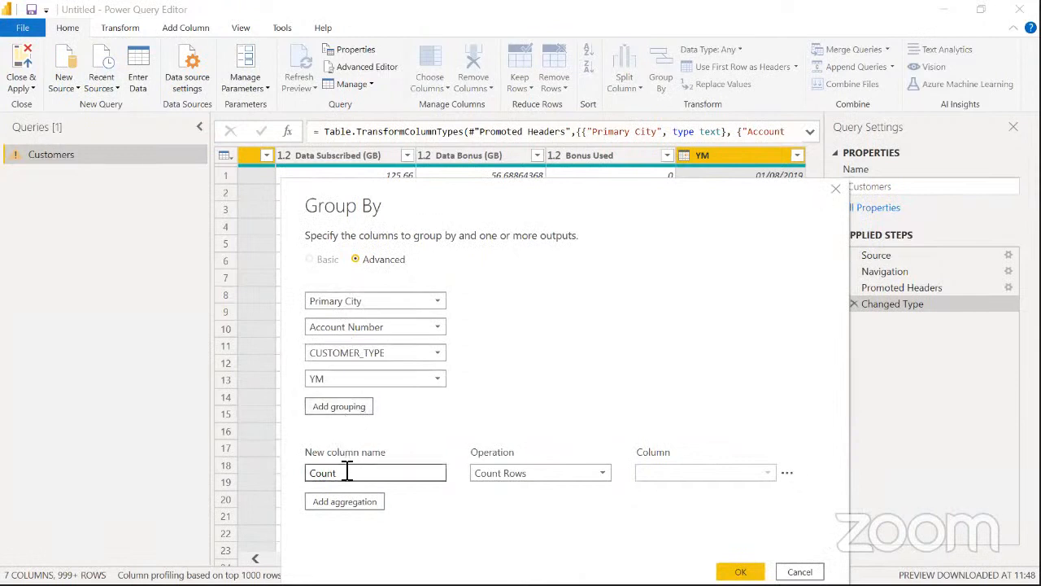
drag(349, 473, 310, 481)
text(Sub)
click(530, 476)
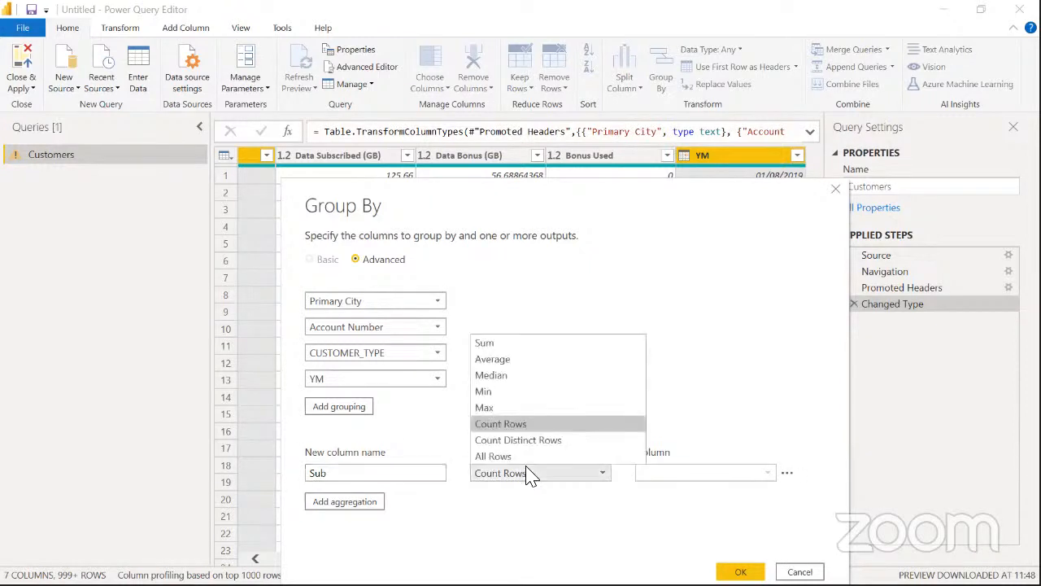
click(521, 346)
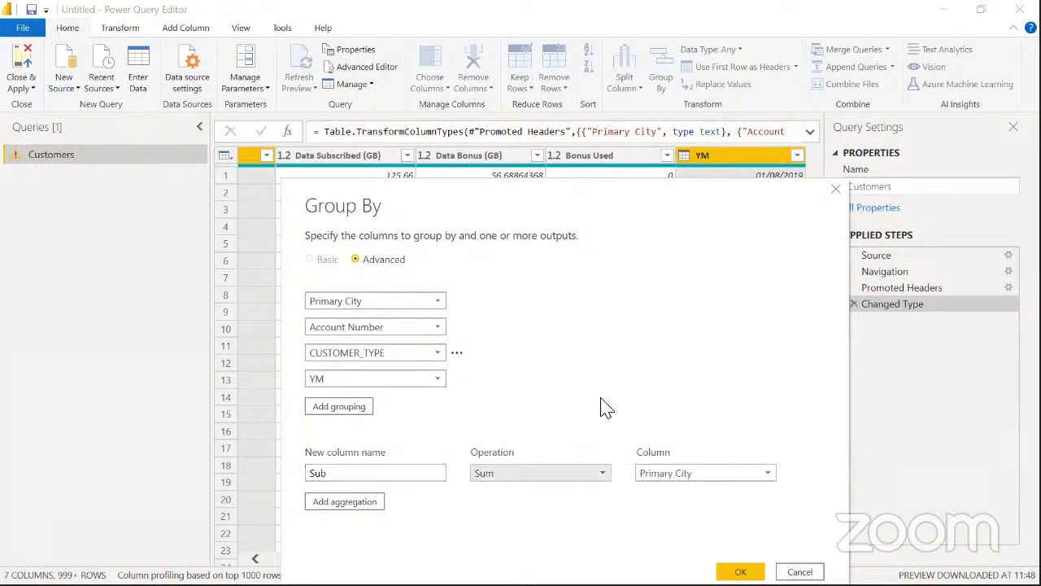
click(704, 475)
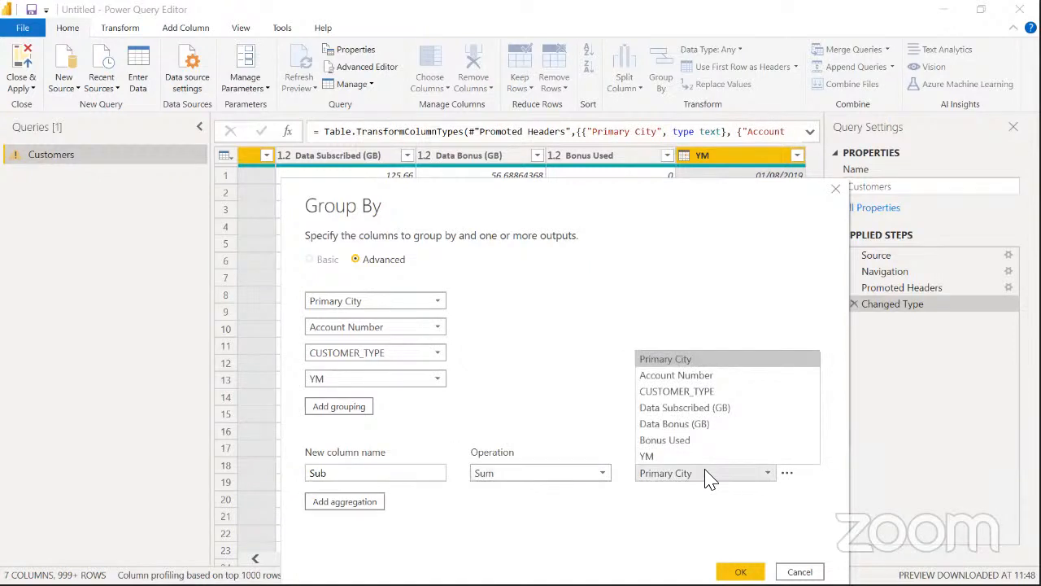
click(709, 406)
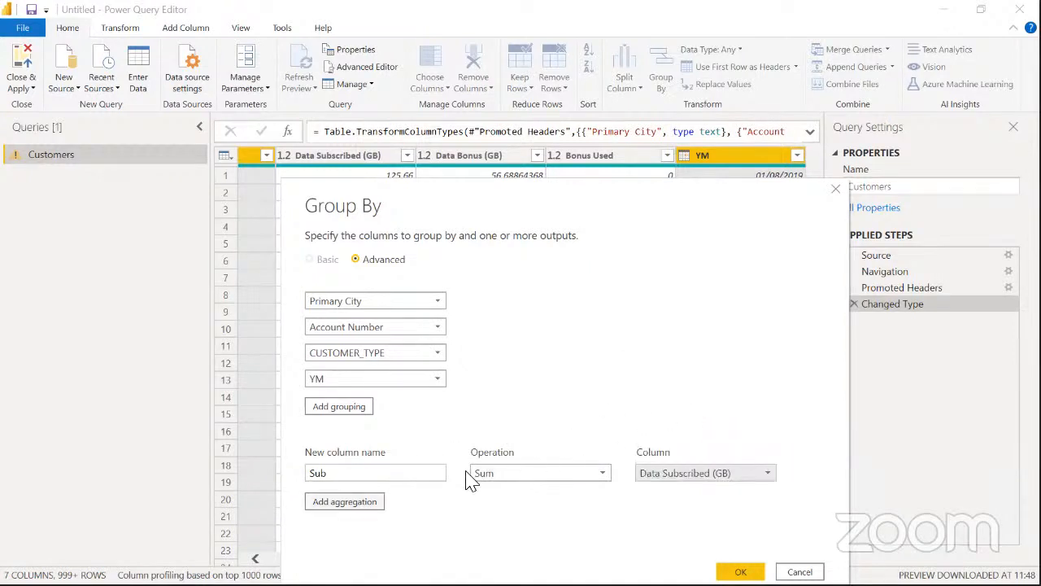
Add a second aggregation named Used Bonus that sums Bonus Used, and apply the grouping
click(345, 501)
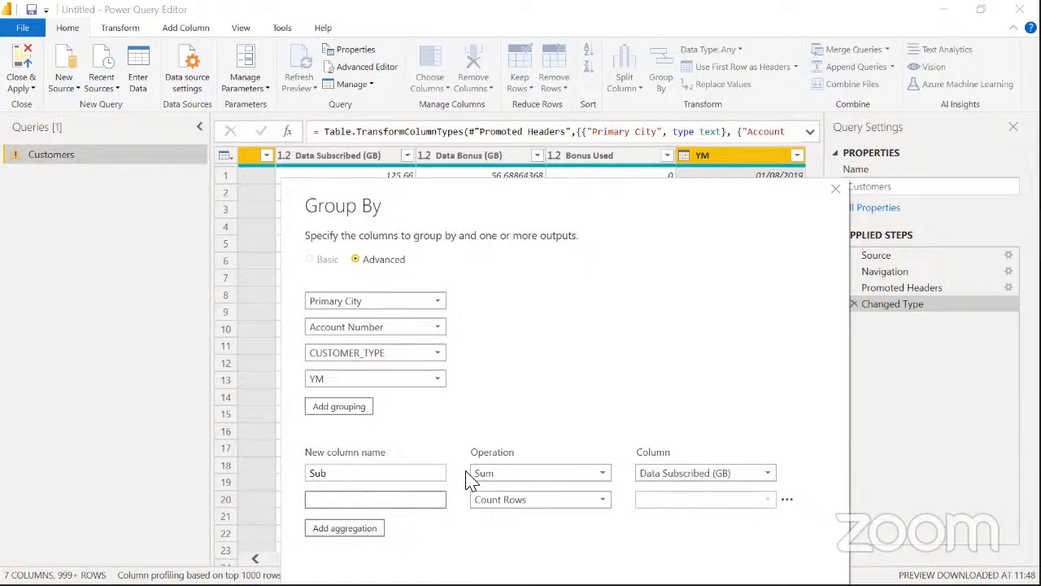
text(Bonus Us)
text(e)
key(ctrl+BackSpace)
key(ctrl+BackSpace)
text(Used Bonus)
click(521, 500)
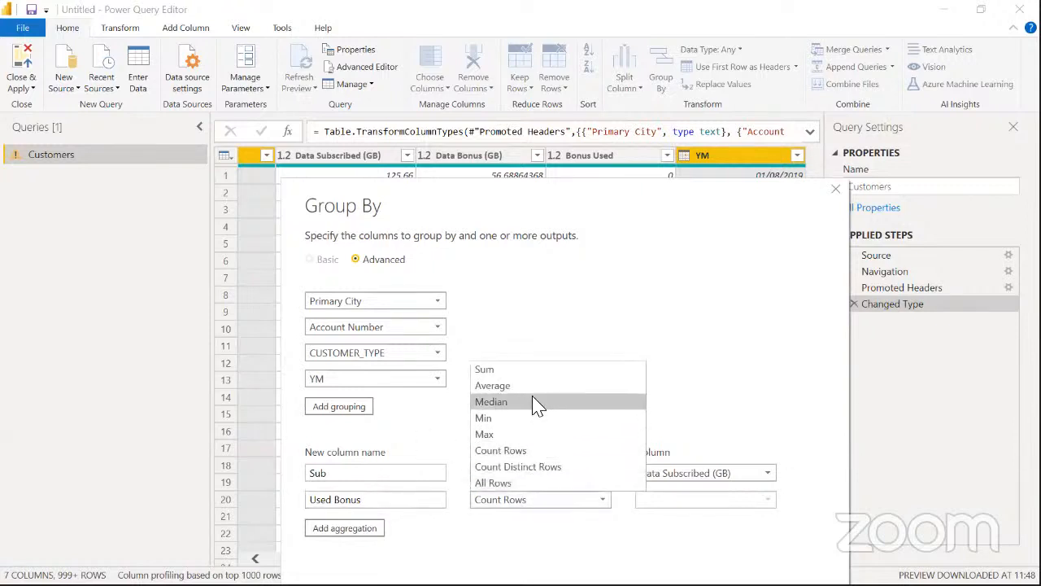
click(528, 370)
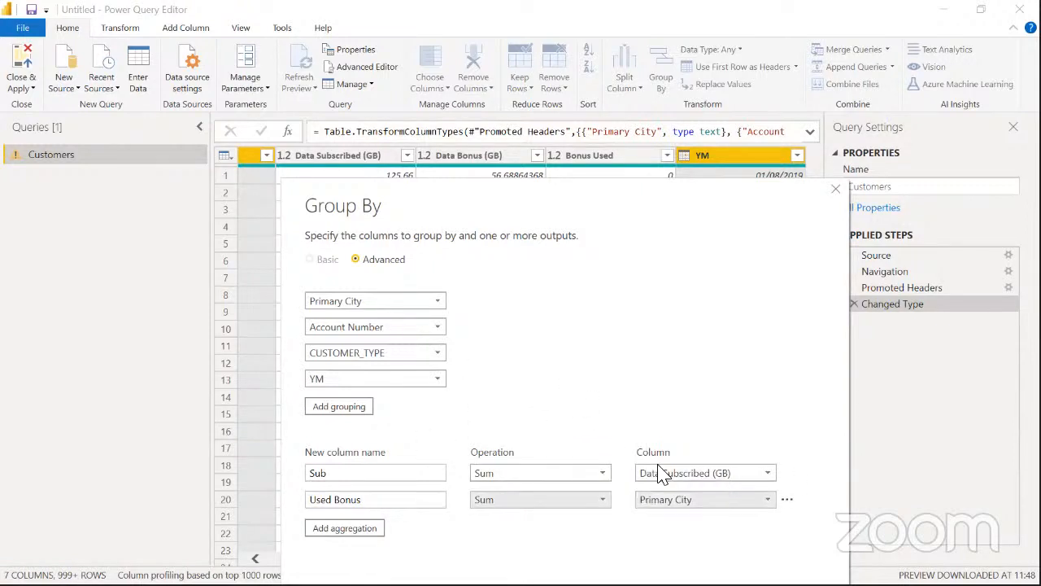
click(667, 500)
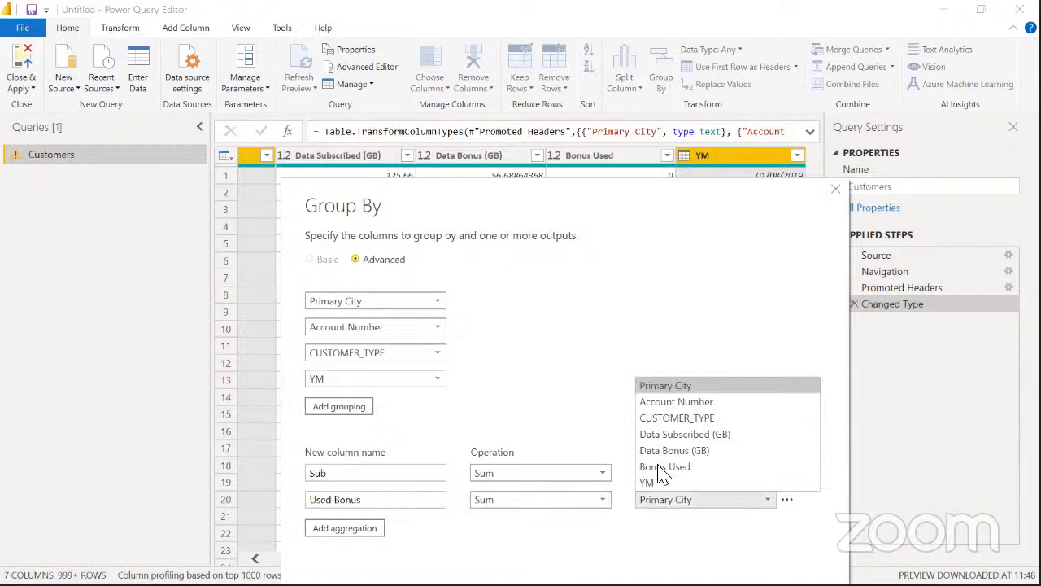
click(700, 469)
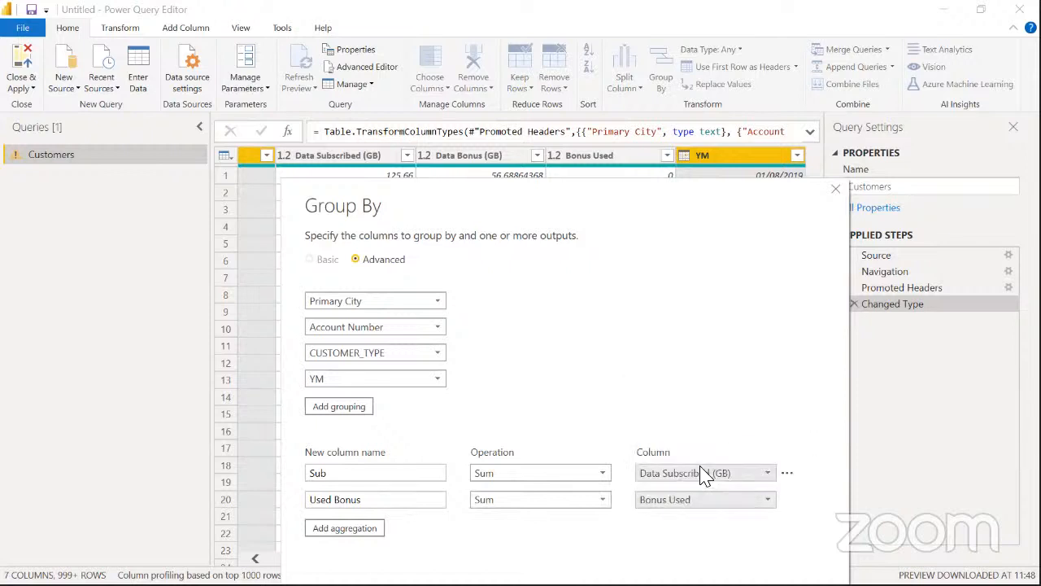
drag(601, 189, 567, 49)
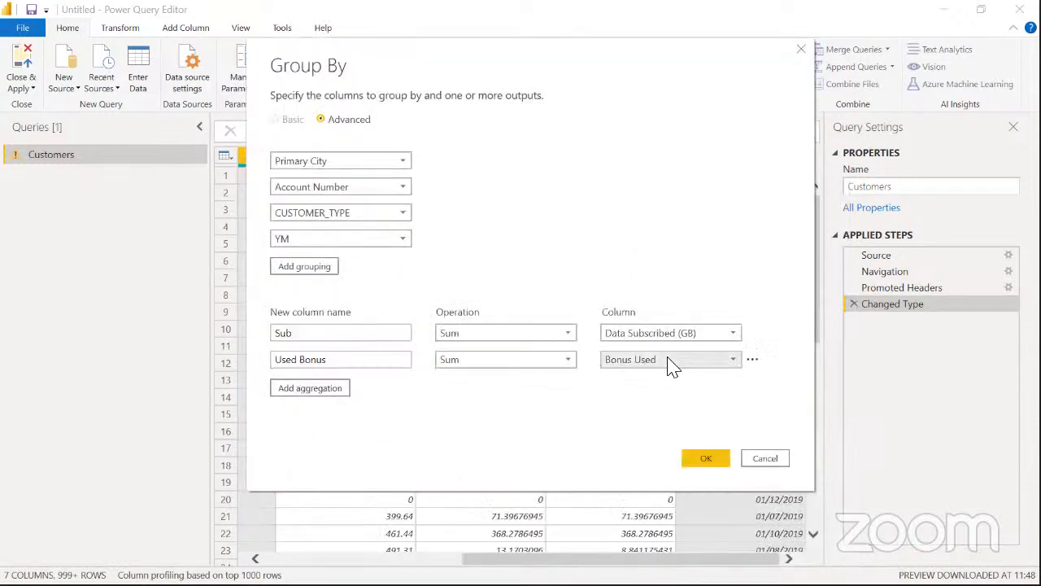
click(706, 459)
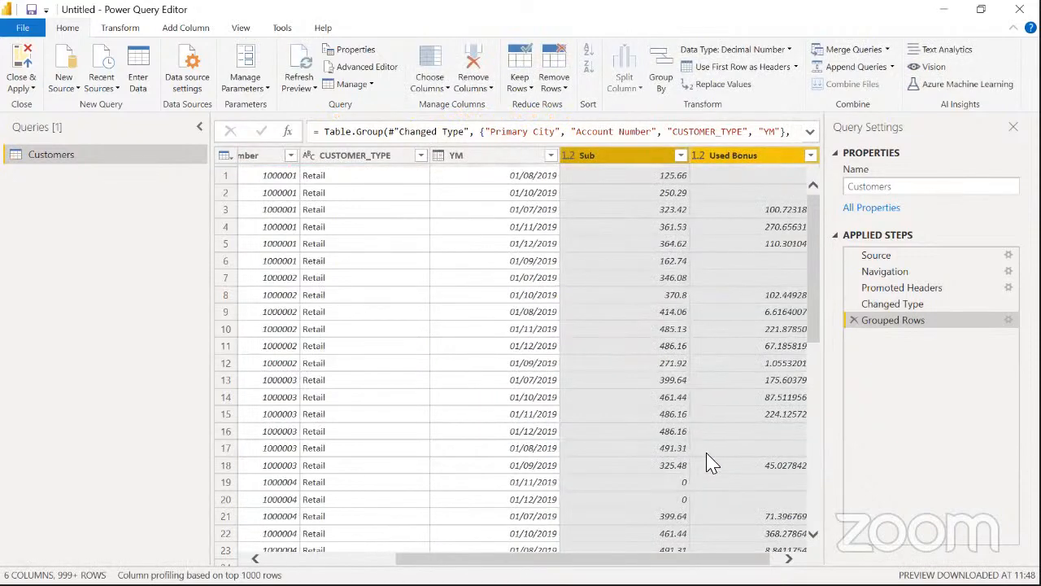
drag(705, 559, 574, 559)
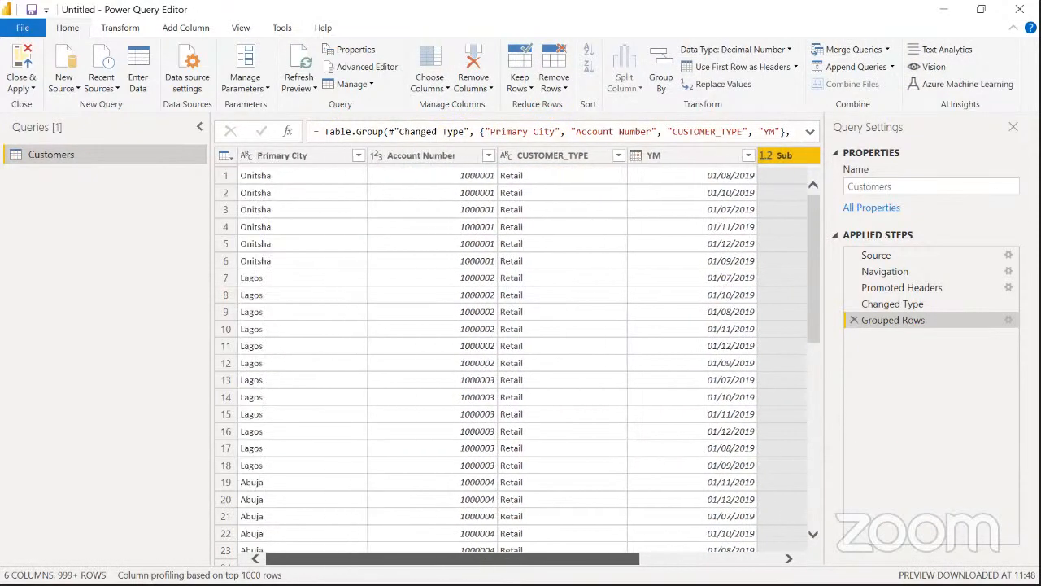
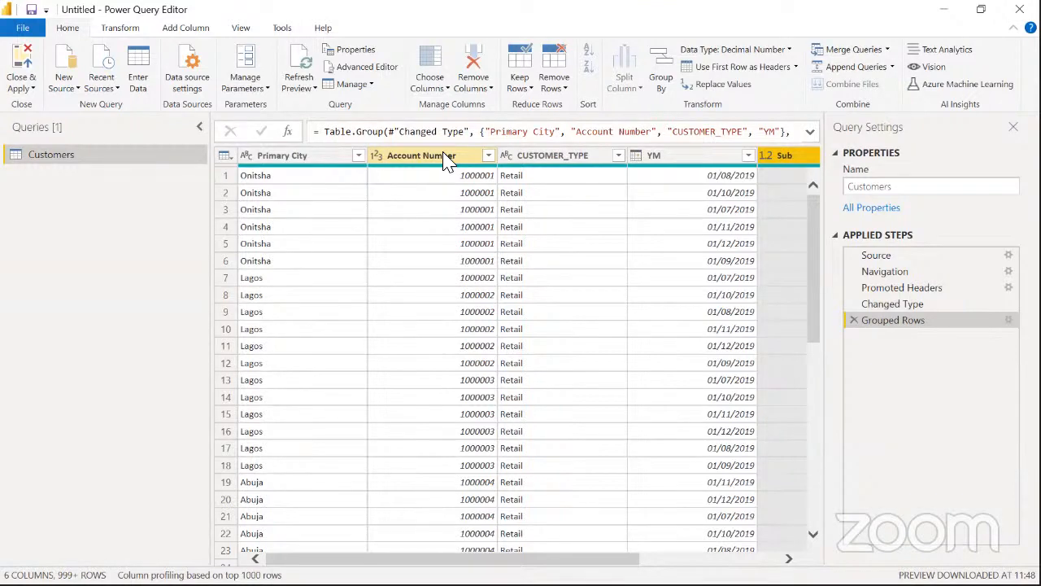
Switch to Microsoft Whiteboard and draw a green tick beside "Summarize the data"
key(alt+Tab)
key(alt+Tab)
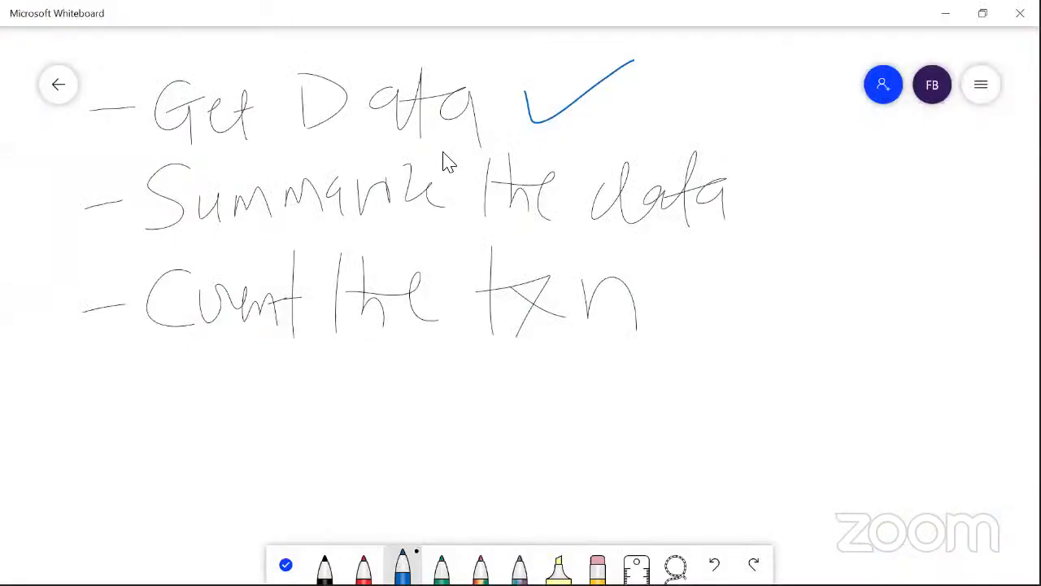
click(442, 568)
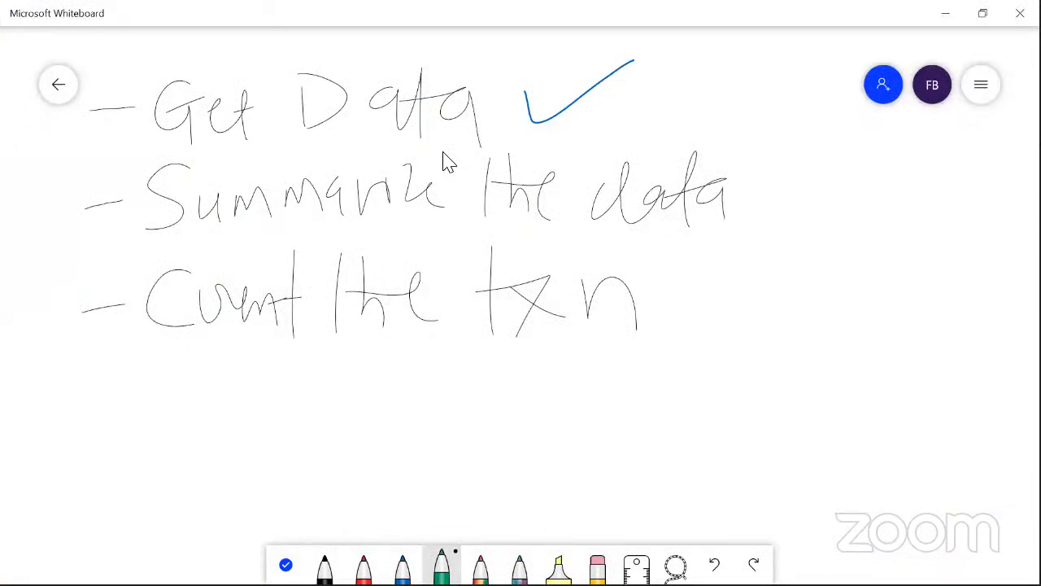
mouse_move(766, 161)
mouse_down()
mouse_move(778, 204)
mouse_move(868, 148)
mouse_up()
Review the Loyalty and Bonus Usage scoring rules in the Word case study, and return to the Power Query Editor
key(alt+Tab)
key(alt+Tab)
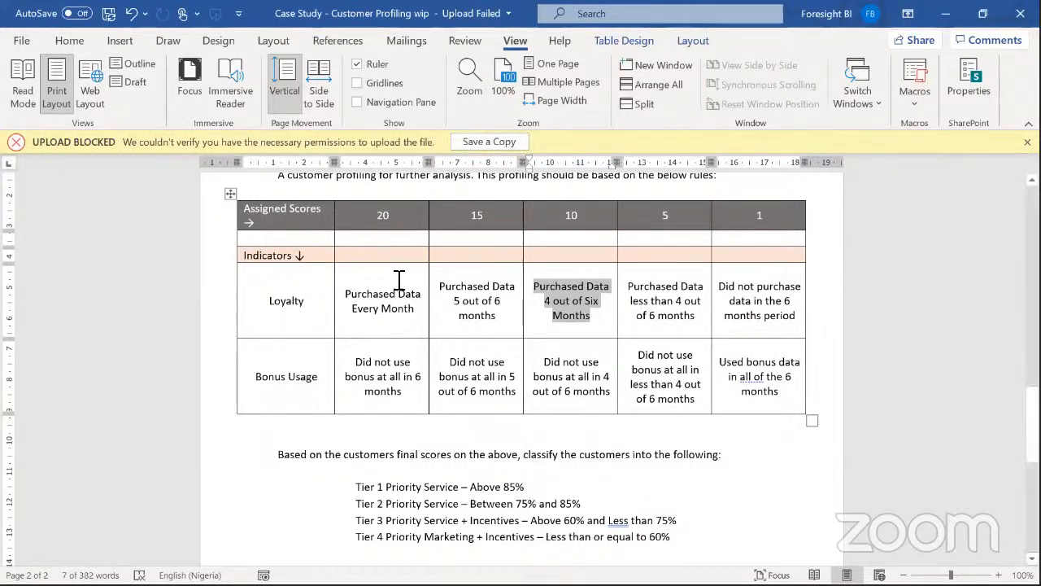
click(389, 301)
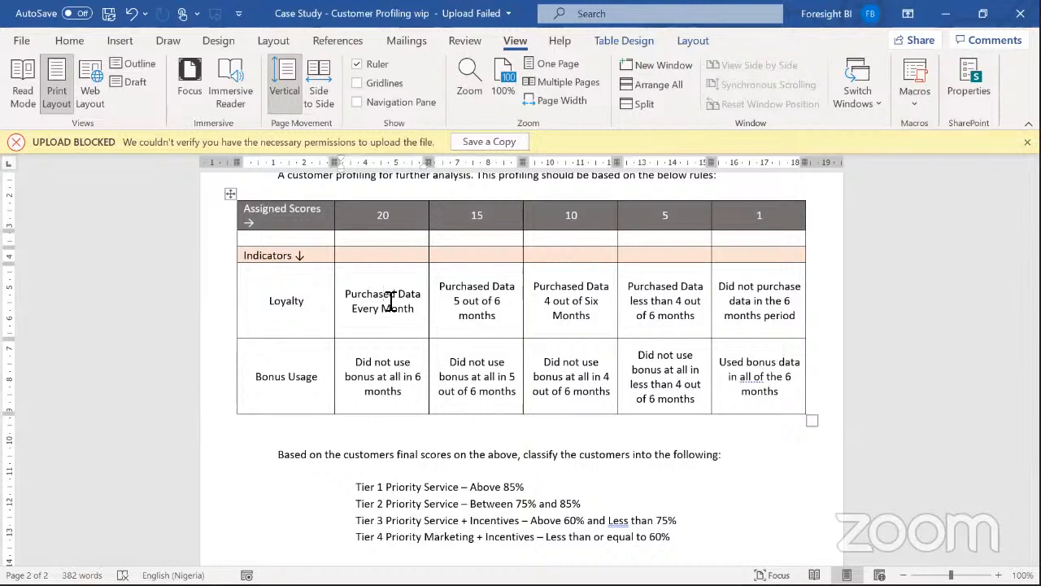
drag(412, 400, 359, 370)
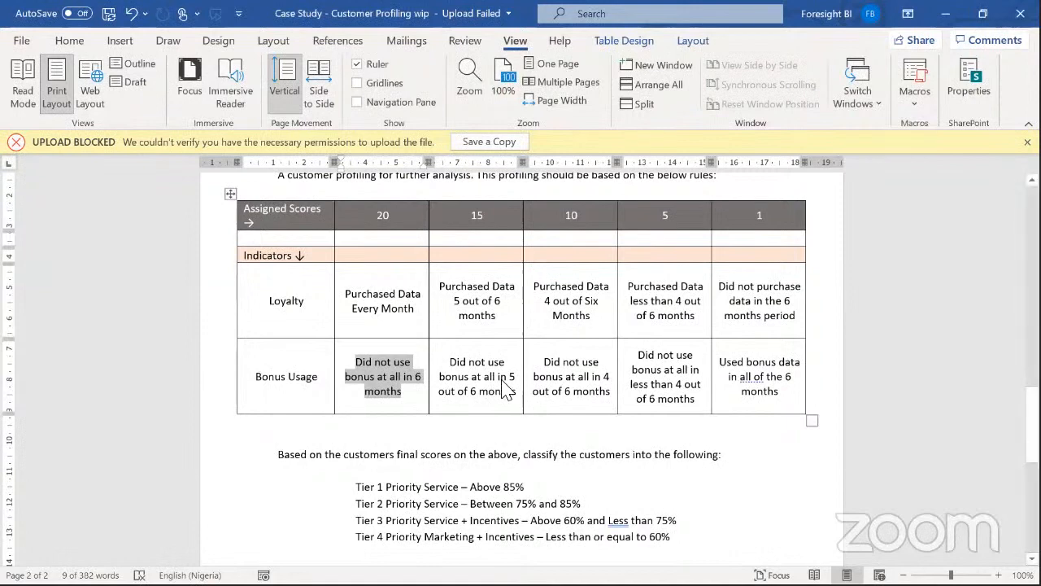
key(alt+Tab)
key(alt+Tab)
key(alt+Tab)
key(alt+Tab)
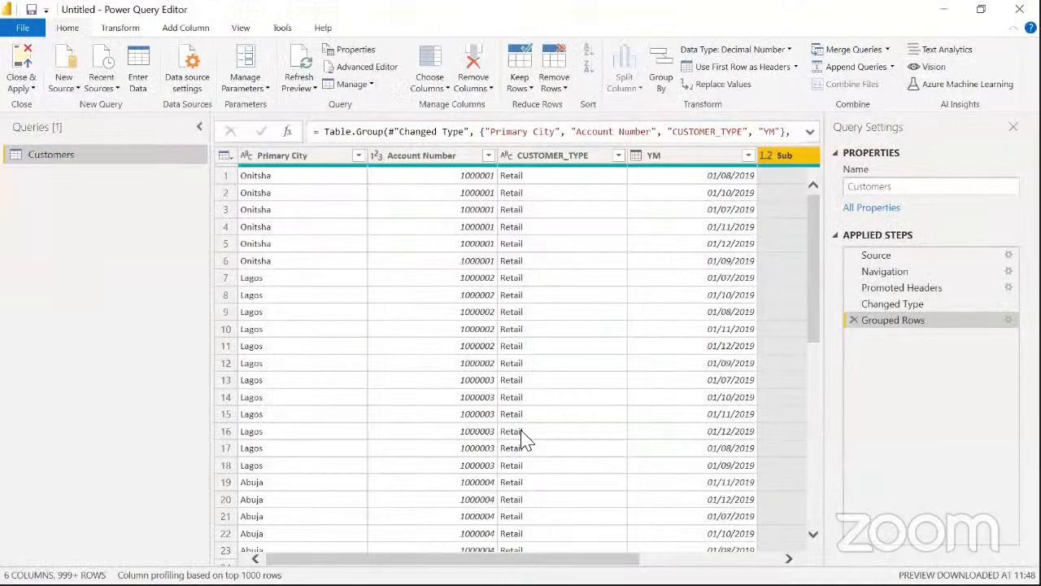
Delete the Grouped Rows step from the Customers query and inspect the first row's record
drag(472, 559, 579, 559)
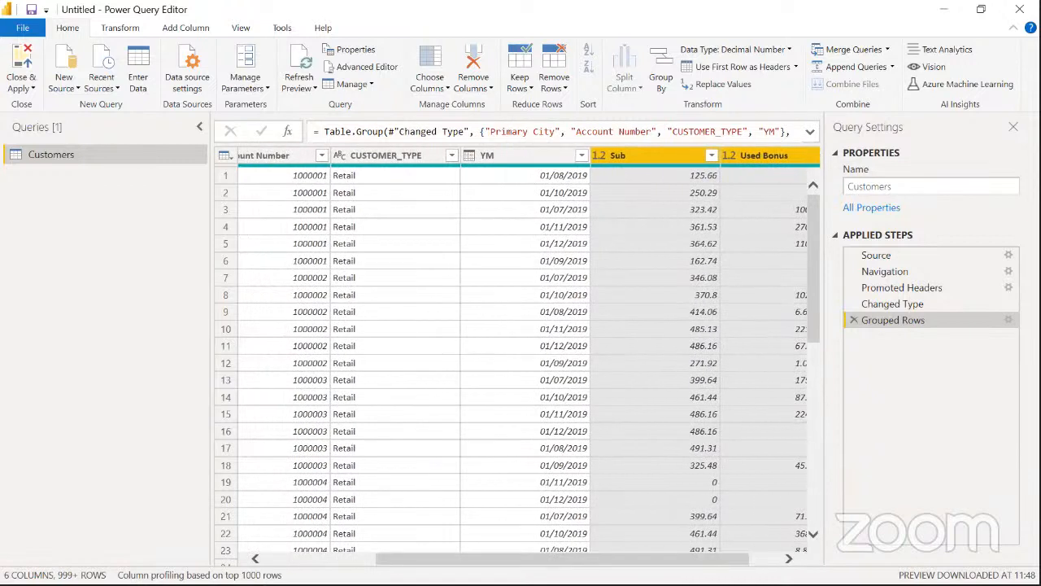
click(853, 320)
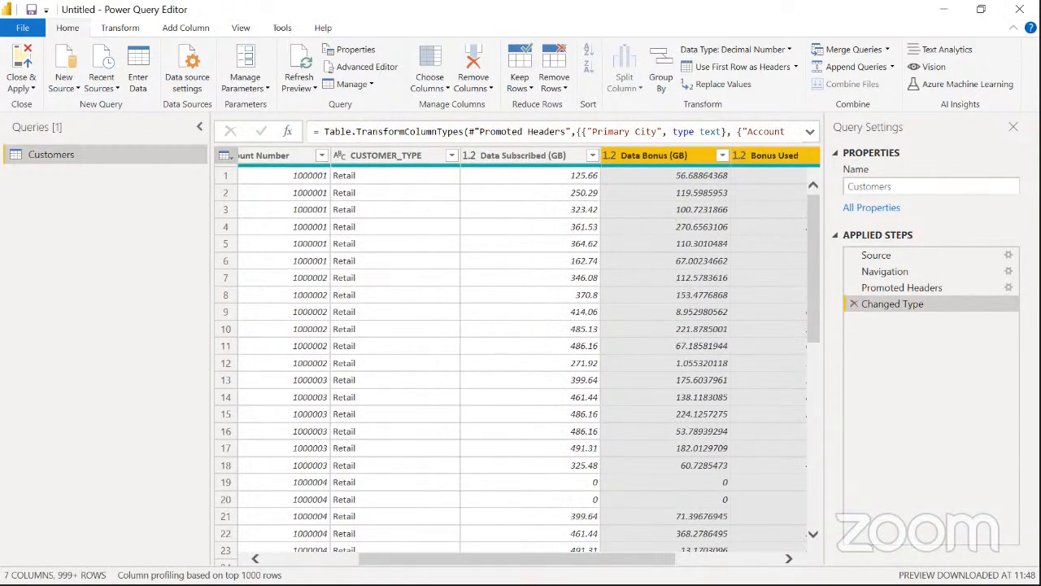
drag(517, 559, 424, 559)
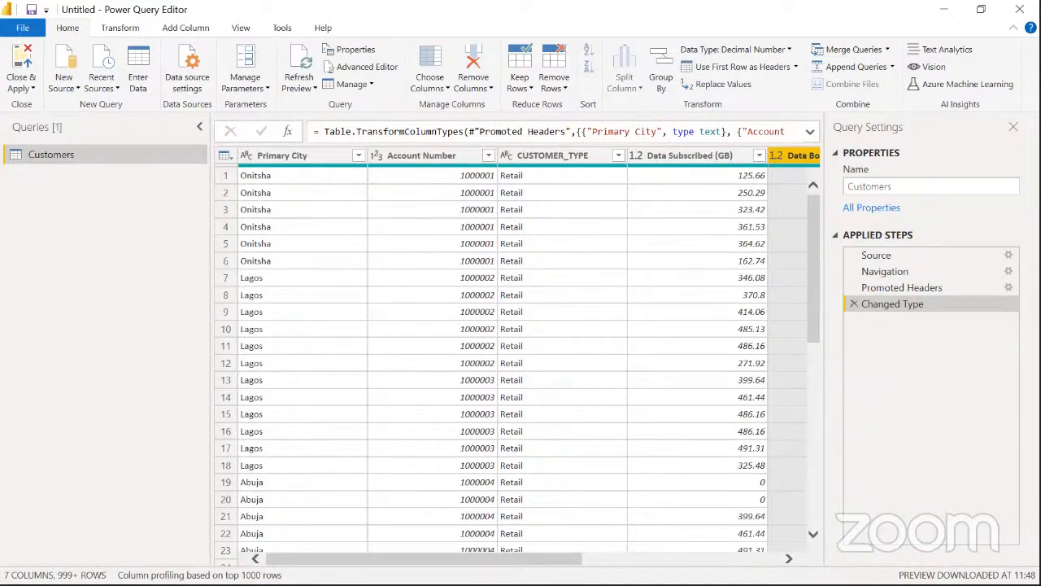
click(228, 176)
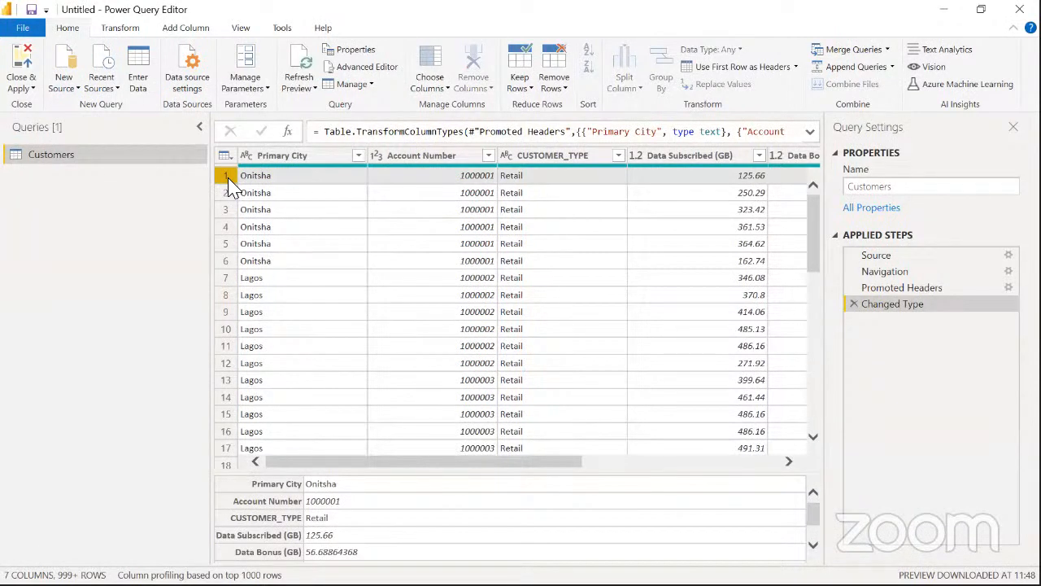
Examine the Data Subscribed (GB), Data Bonus (GB) and Bonus Used columns of the Customers table
drag(551, 464, 784, 447)
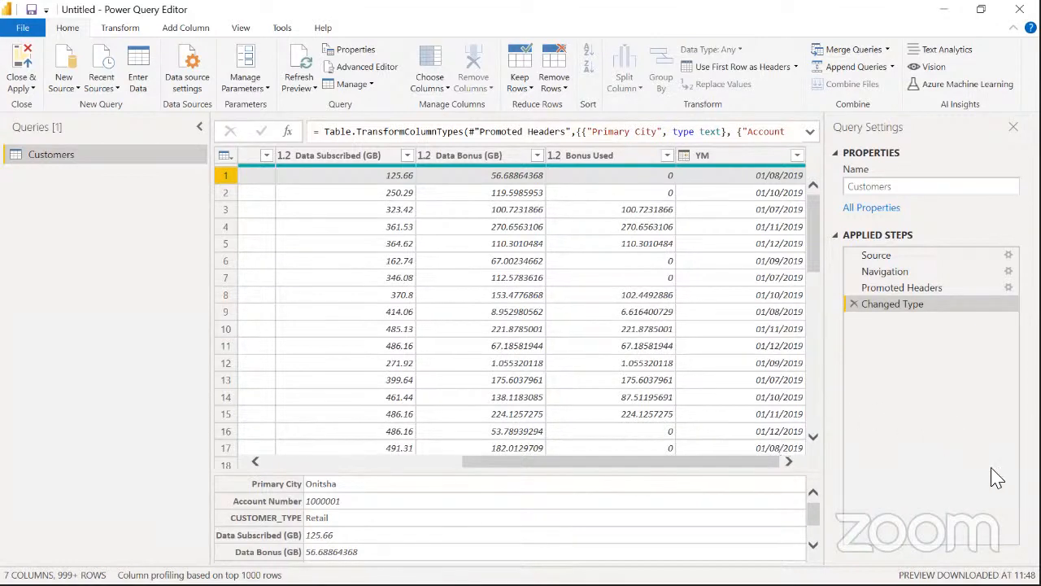
drag(771, 466, 626, 470)
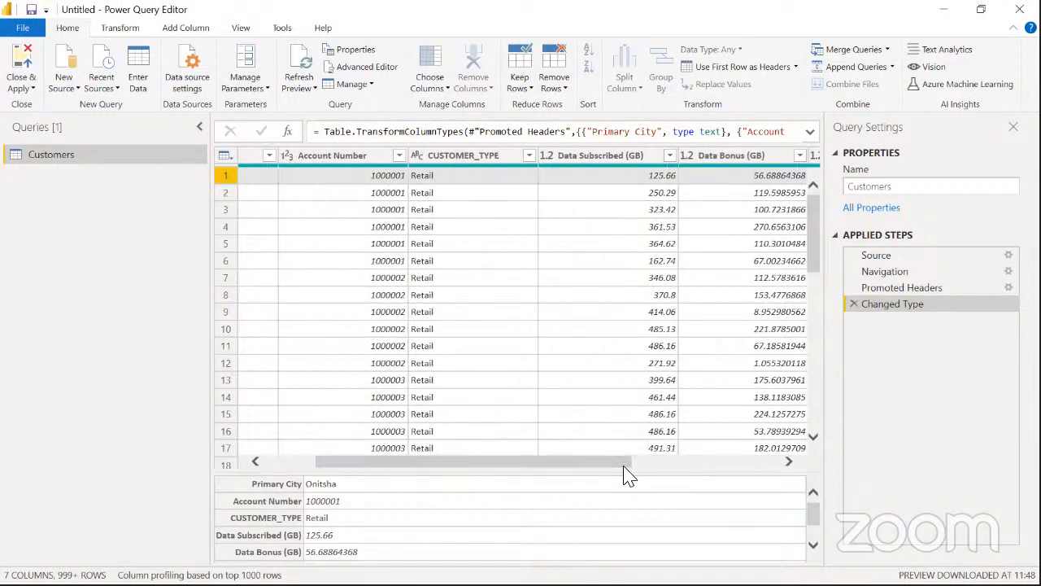
click(590, 158)
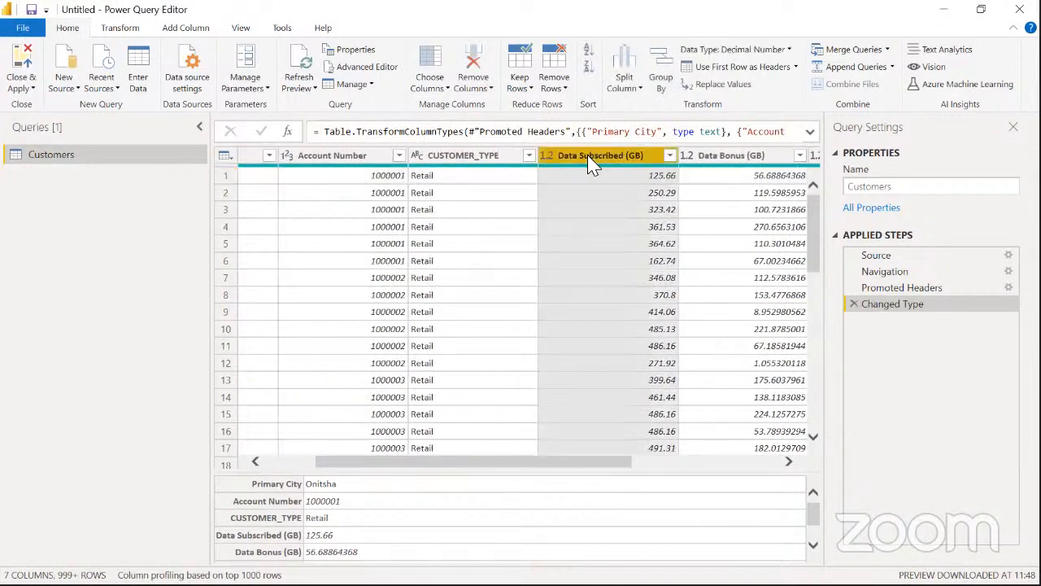
key(shift+Right)
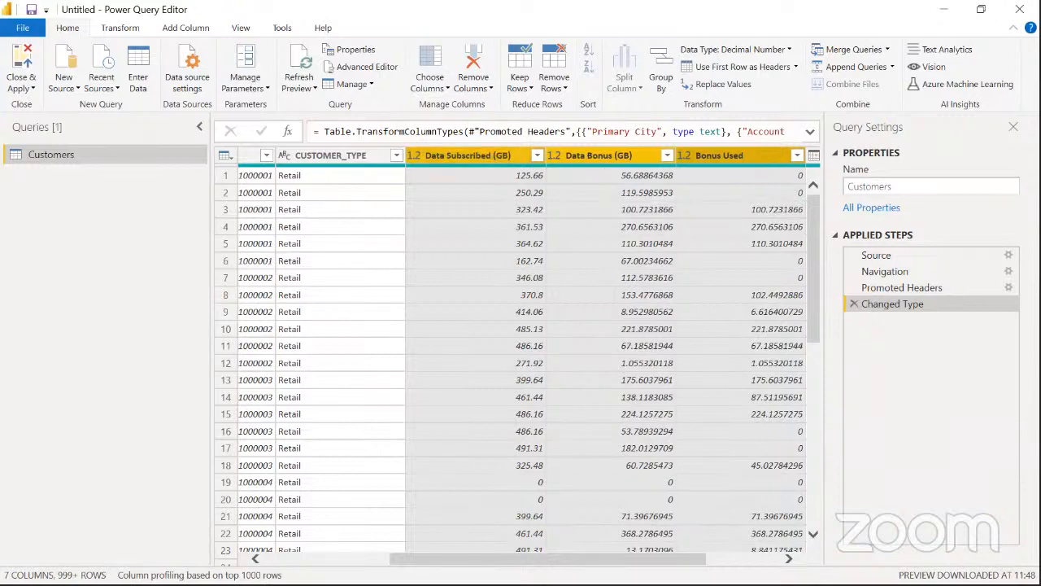
scroll(513, 350, left, 5)
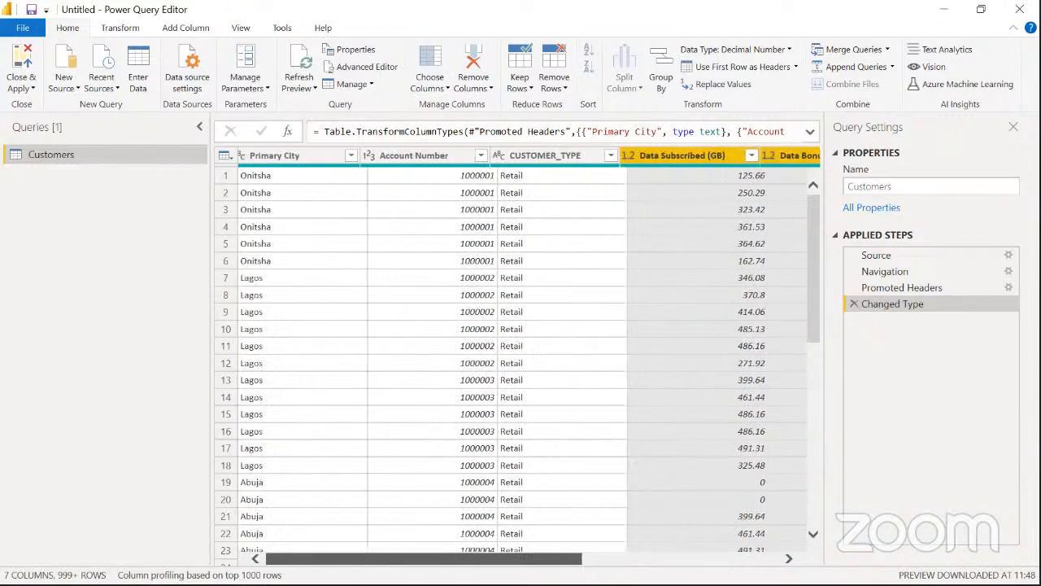
Start an advanced Group By on the Primary City, Account Number, CUSTOMER_TYPE and YM columns
click(302, 157)
key(shift+Right)
key(shift+Right)
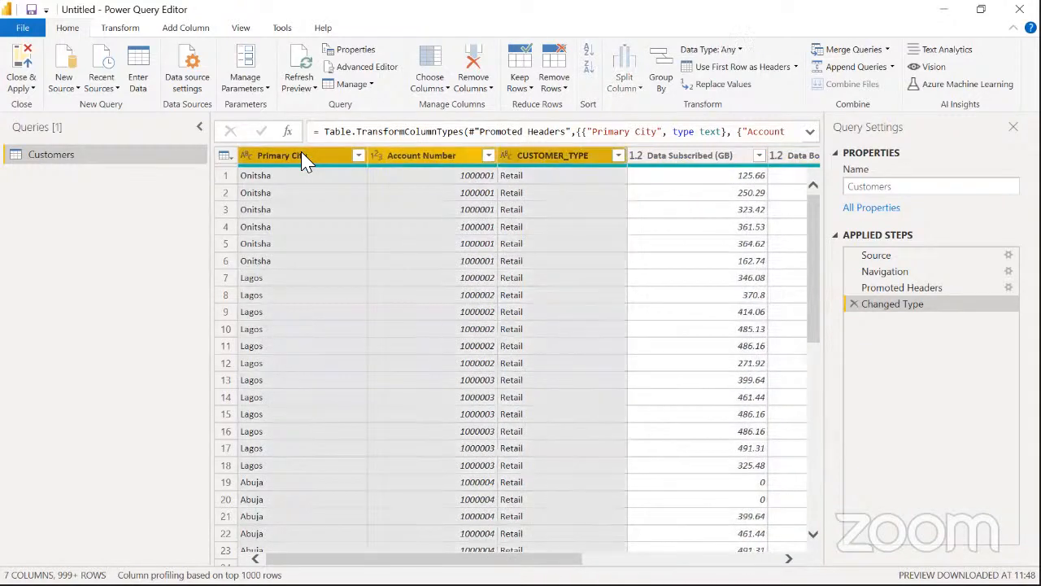
scroll(513, 350, right, 5)
ctrl+click(743, 158)
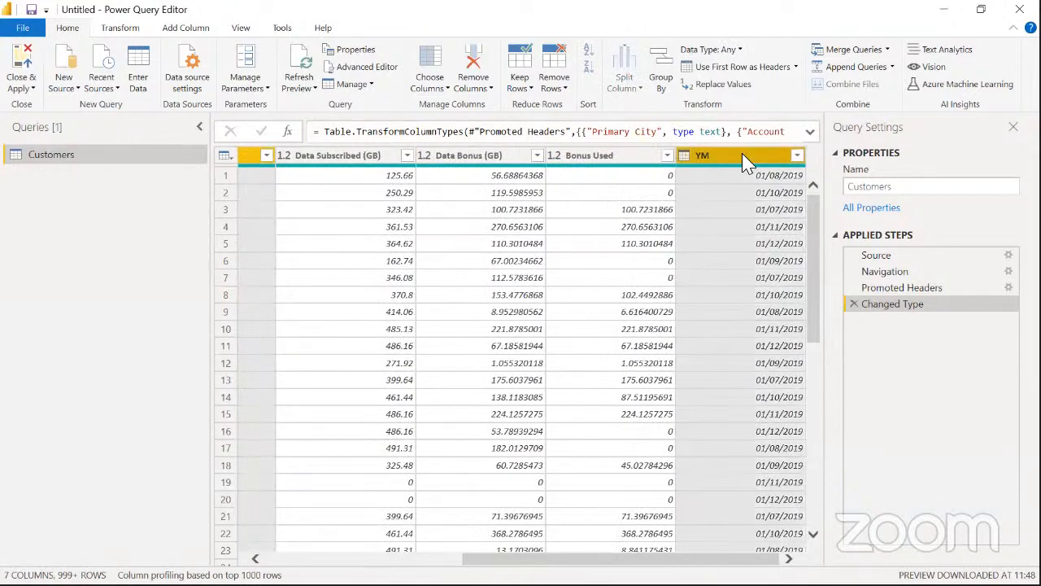
click(662, 71)
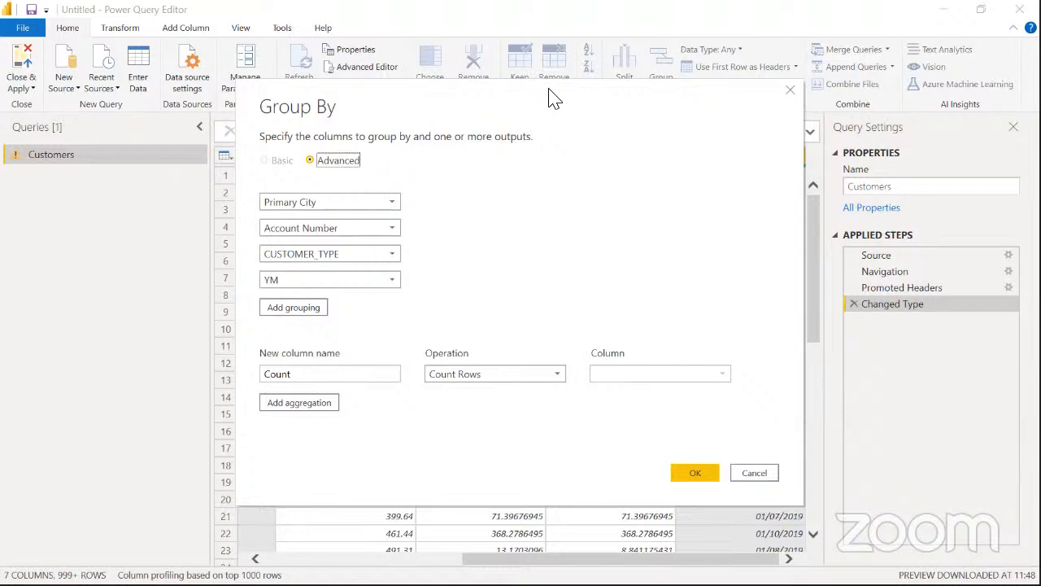
drag(549, 91, 569, 71)
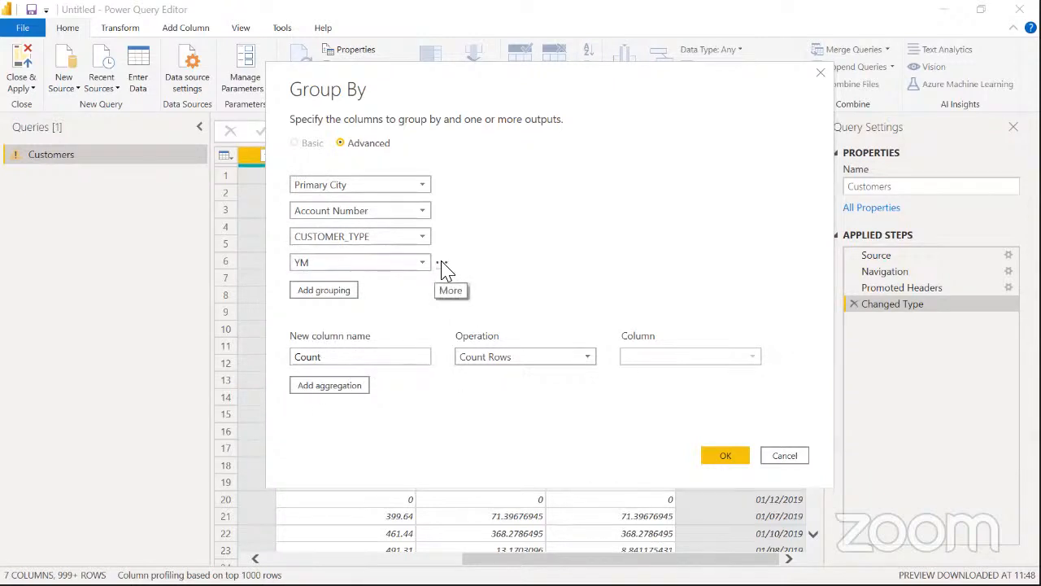
click(441, 263)
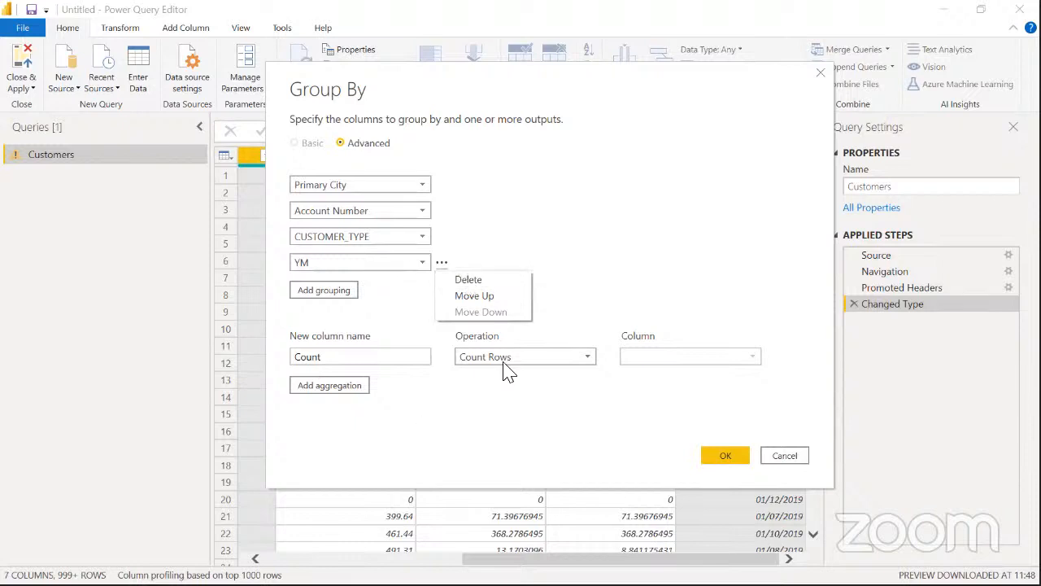
click(607, 253)
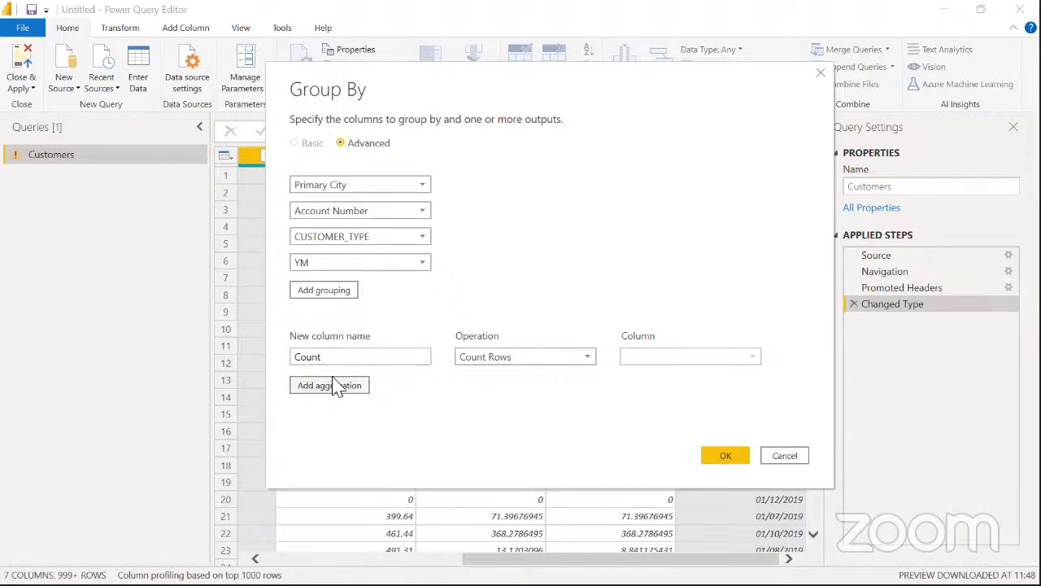
Define the first aggregation as a column named Sub that sums Data Subscribed (GB)
double_click(325, 357)
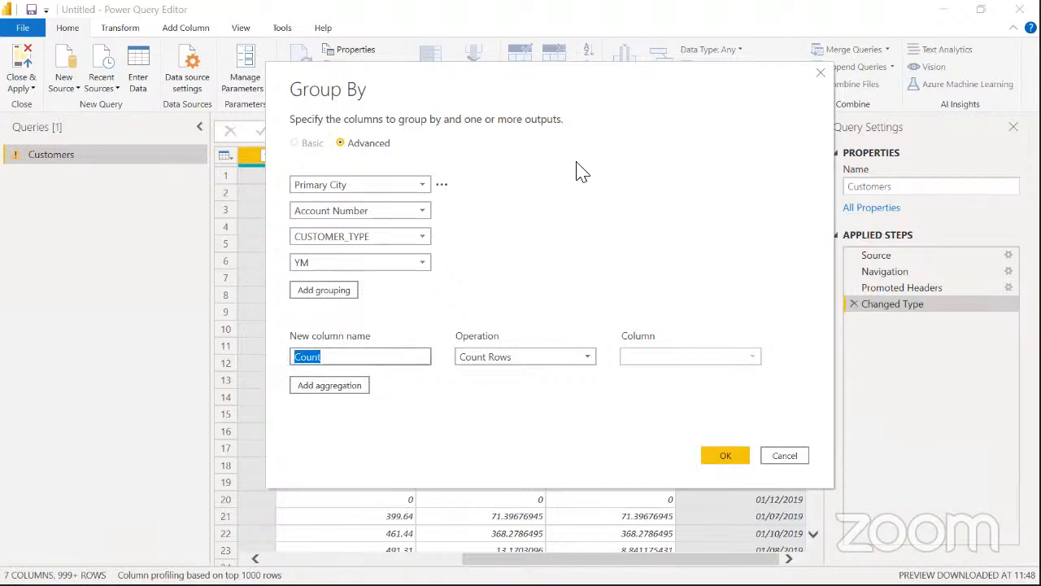
text(Su)
key(BackSpace)
text(ub)
click(500, 358)
click(472, 374)
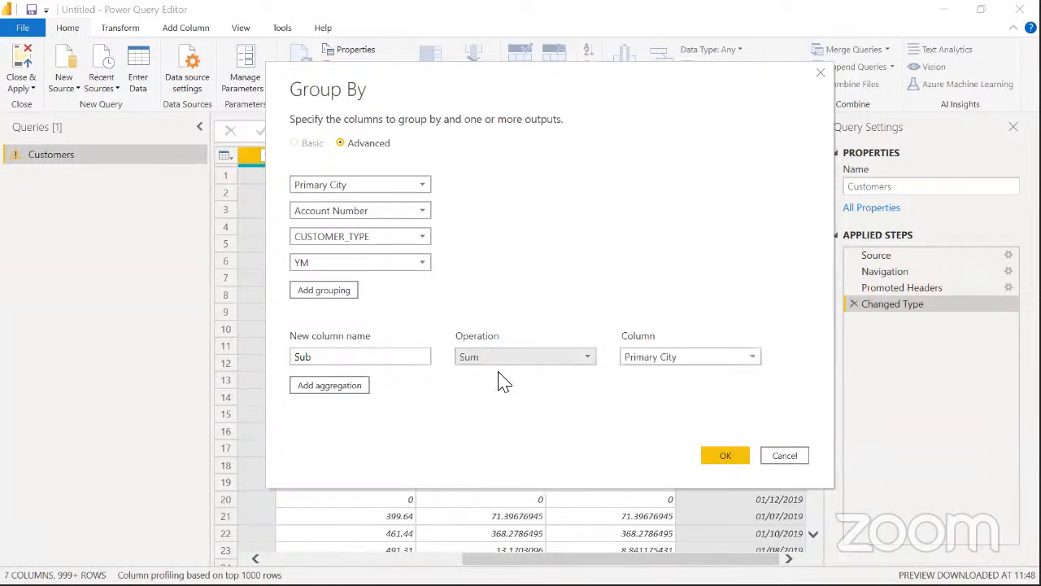
click(659, 358)
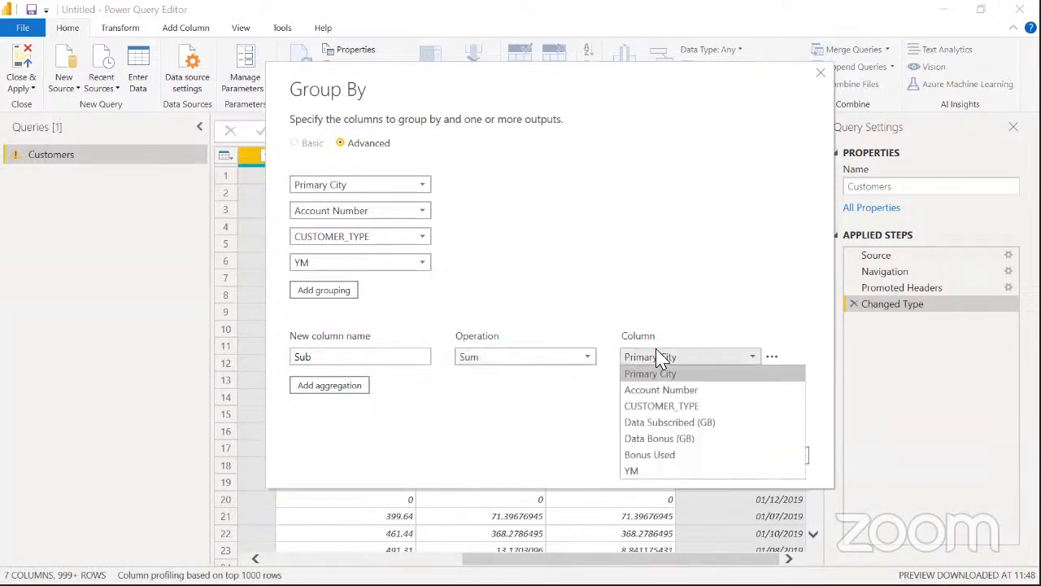
click(688, 424)
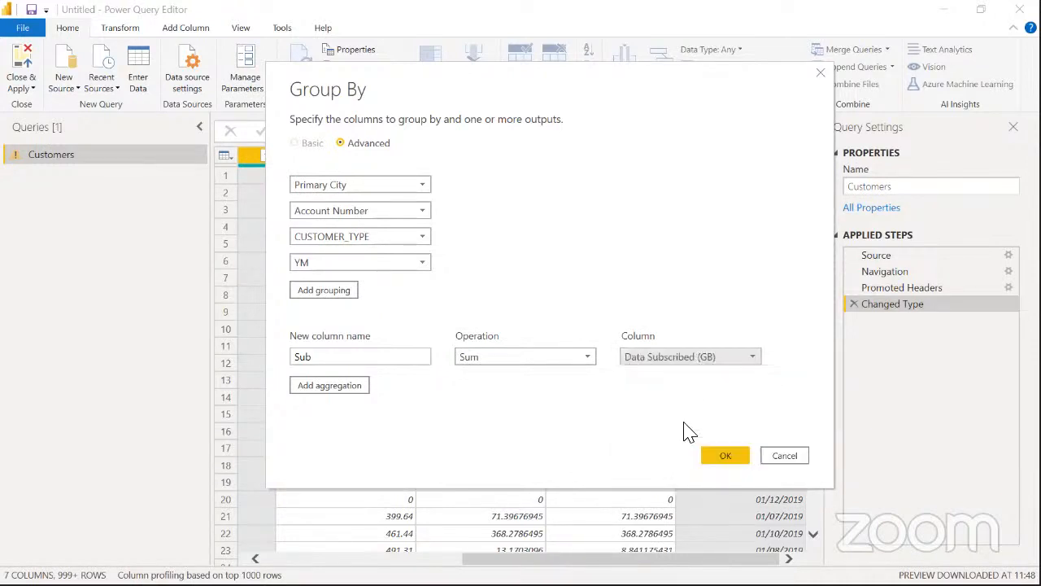
Add a second aggregation named Used Bonus that sums Bonus Used, and apply the four-column grouping
click(342, 388)
click(335, 388)
text(Used Data)
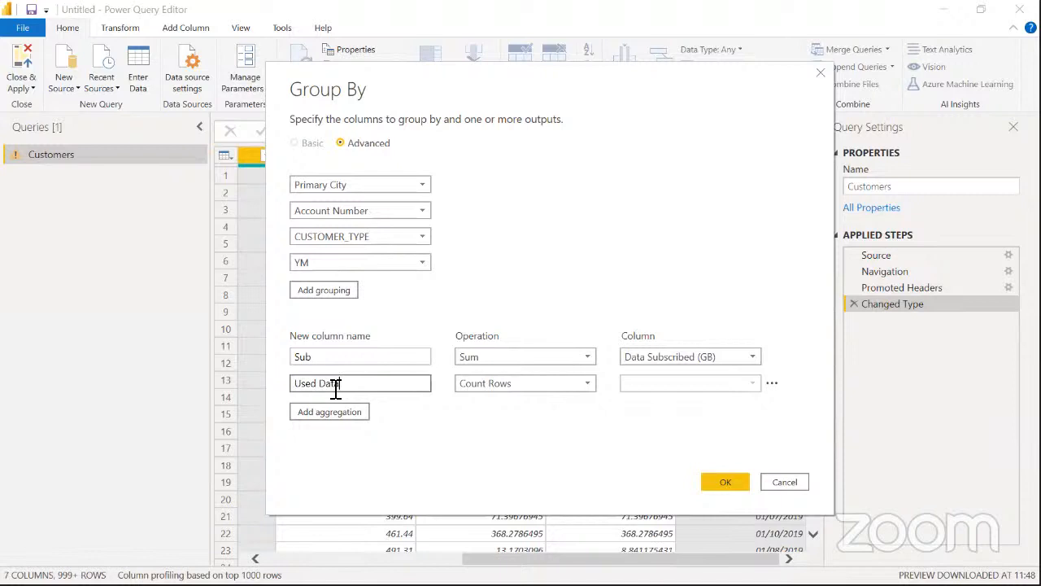
click(501, 389)
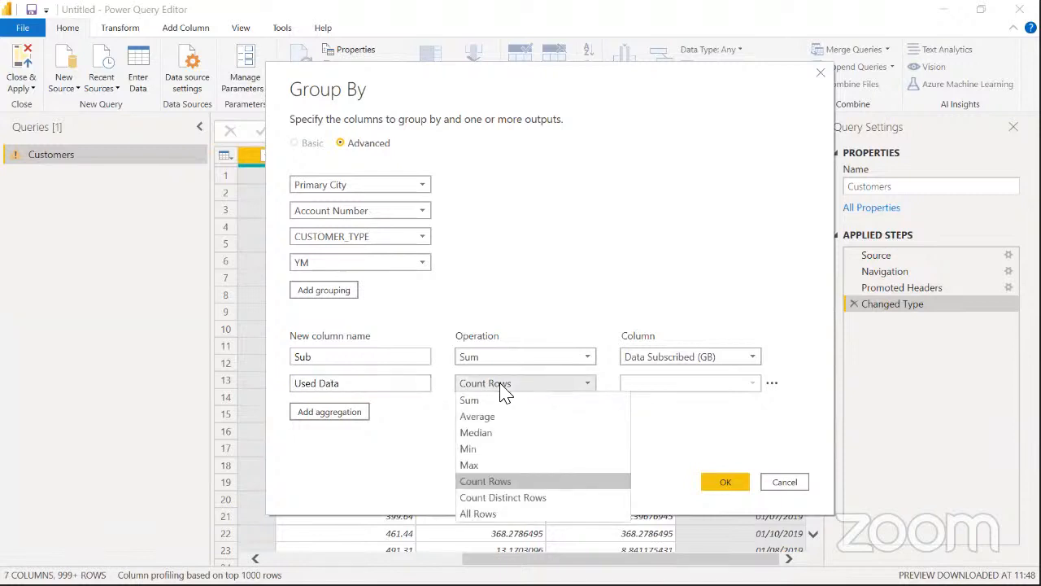
click(504, 400)
click(649, 389)
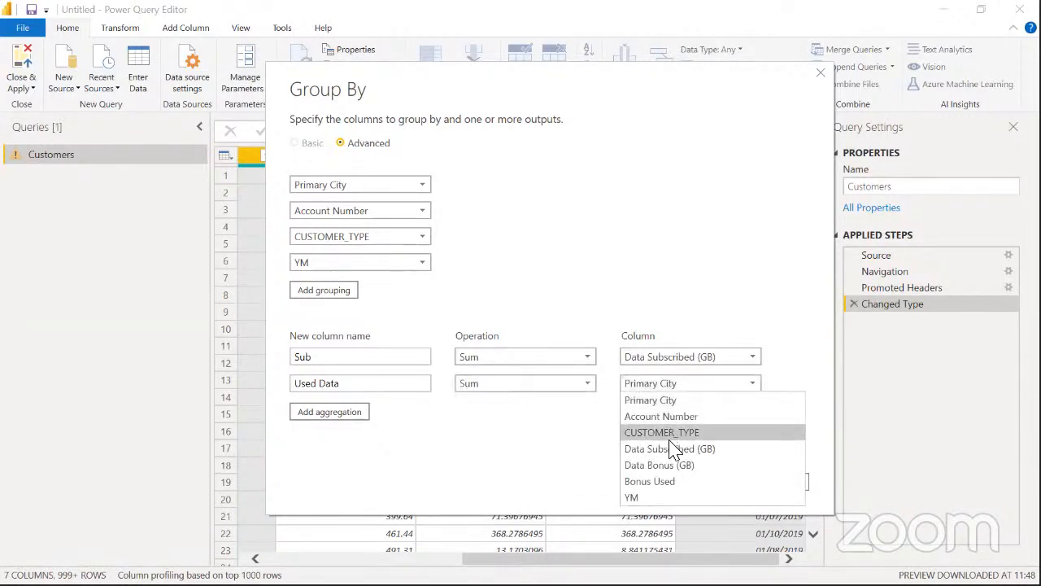
click(667, 481)
click(356, 383)
double_click(329, 383)
text(Bonus)
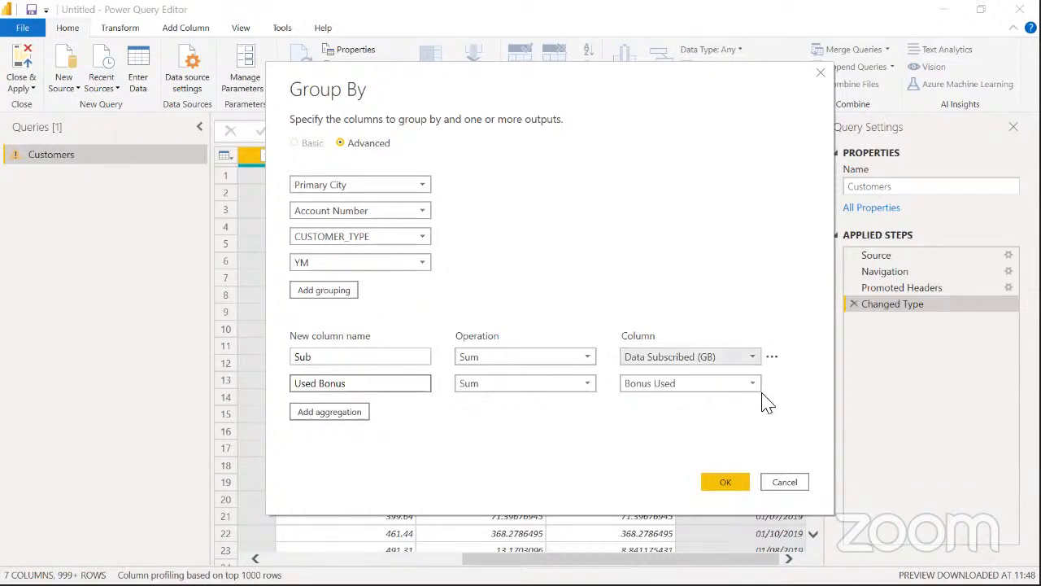
click(716, 481)
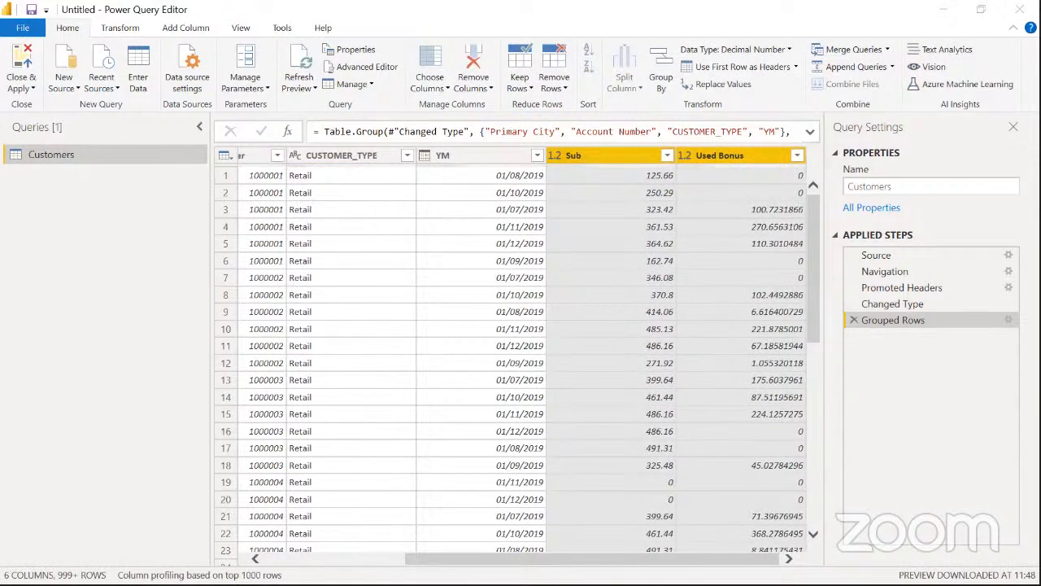
Compare the task list in Microsoft Whiteboard with the grouped Customers table in Power Query Editor
key(alt+Tab)
key(alt+Tab)
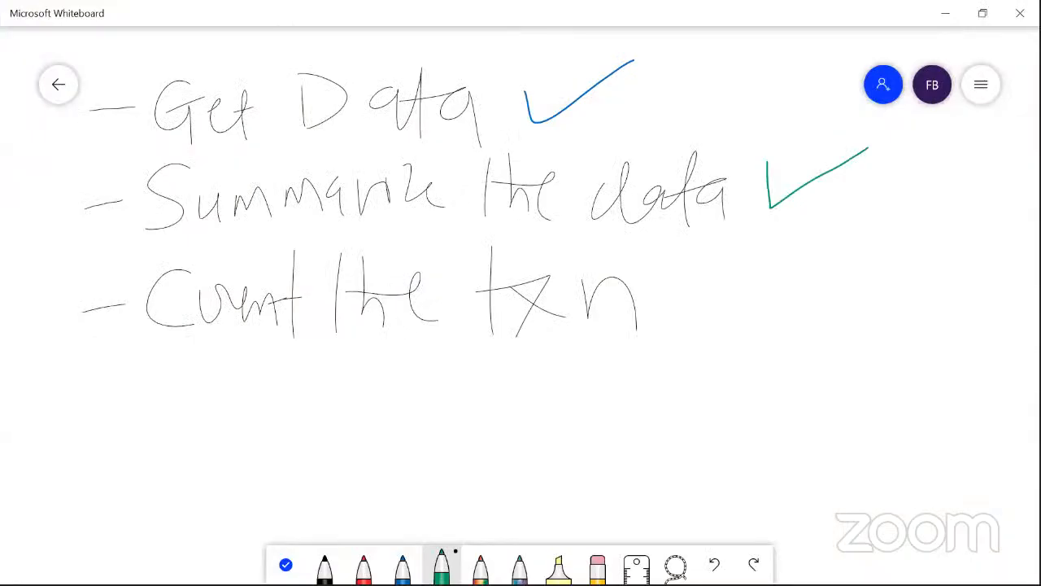
key(alt+Tab)
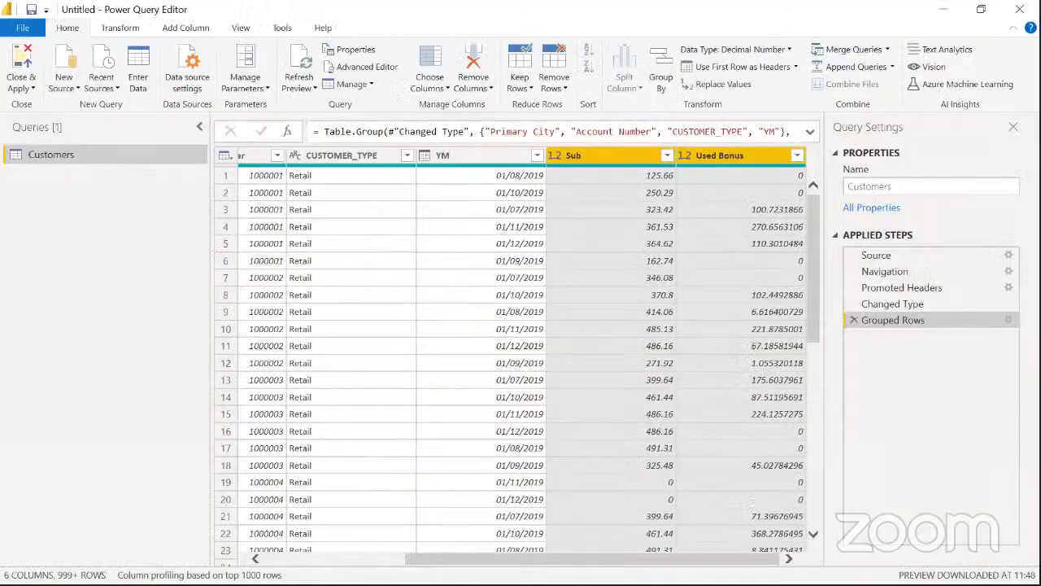
scroll(529, 356, left, 5)
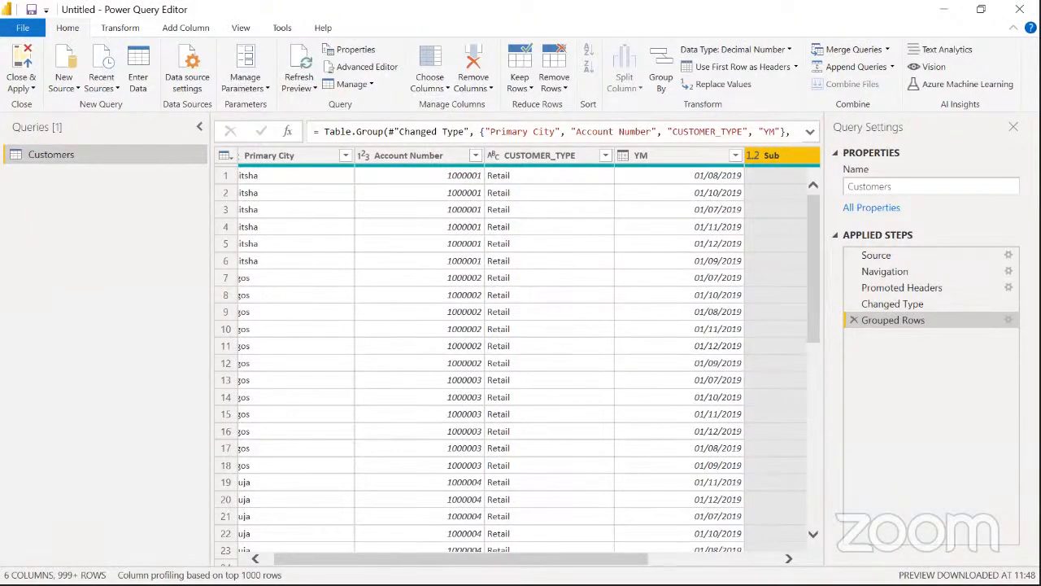
key(alt+Tab)
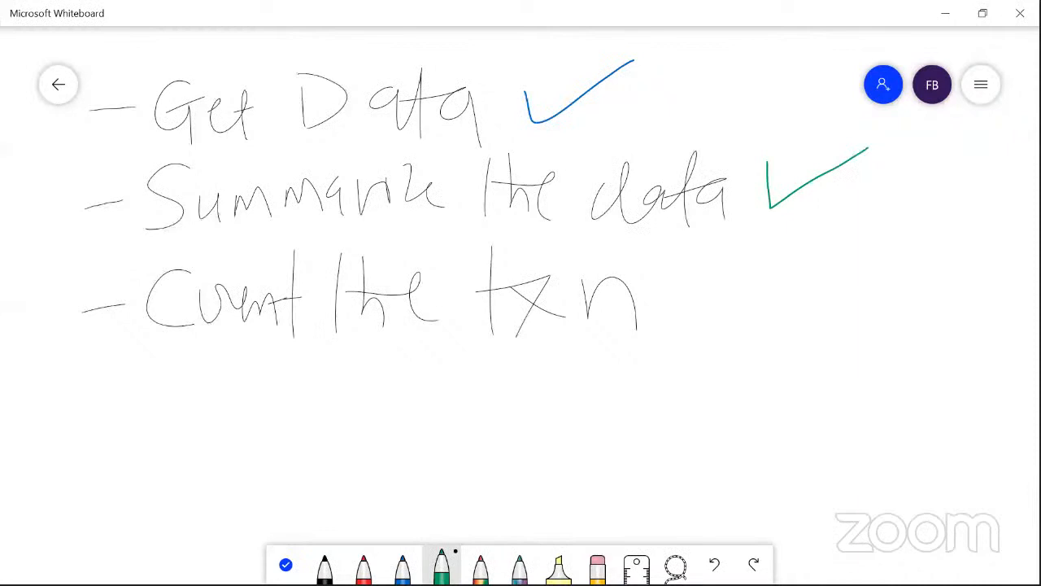
Switch to the Word case study, review the Loyalty and Bonus Usage scoring rows, and return to Power Query Editor
key(alt+Tab)
key(alt+Tab)
key(alt+Tab)
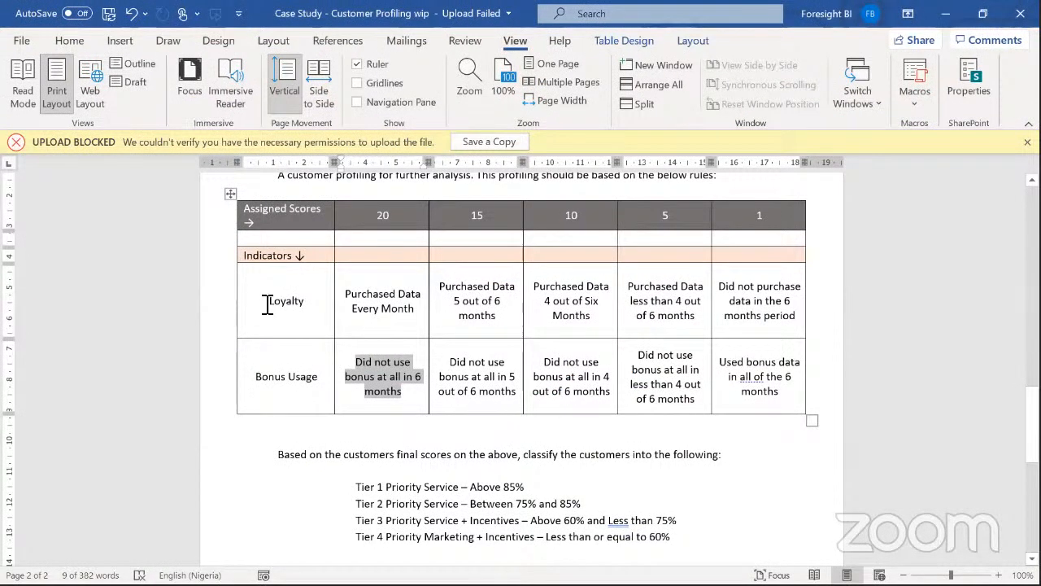
drag(296, 300, 738, 314)
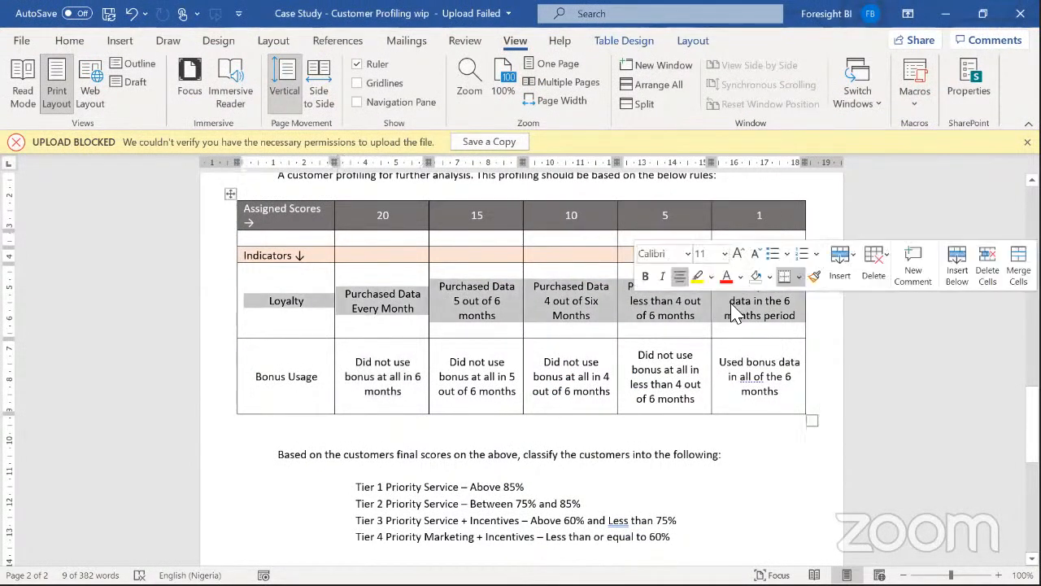
drag(263, 383, 747, 383)
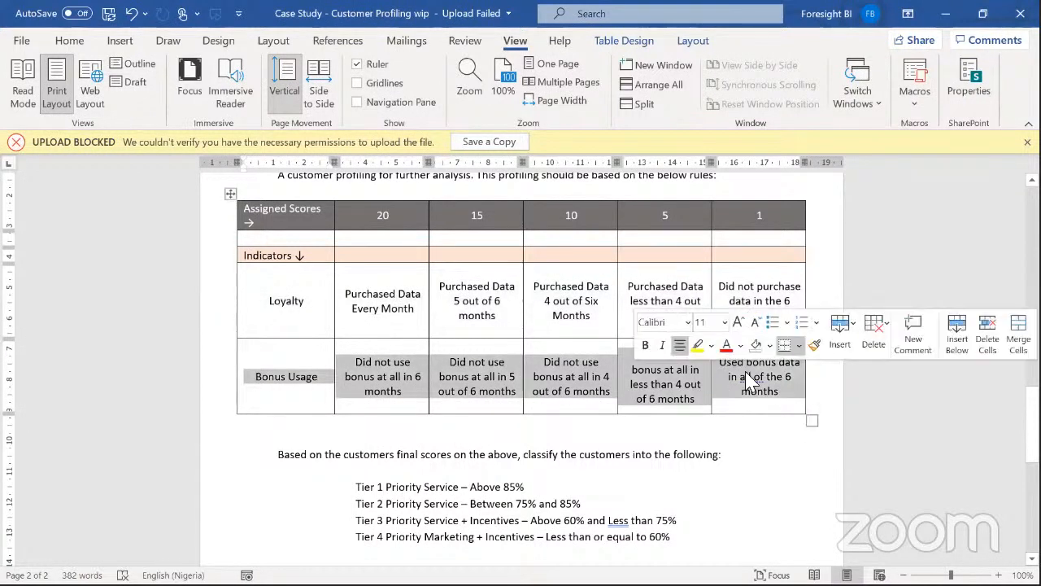
click(267, 303)
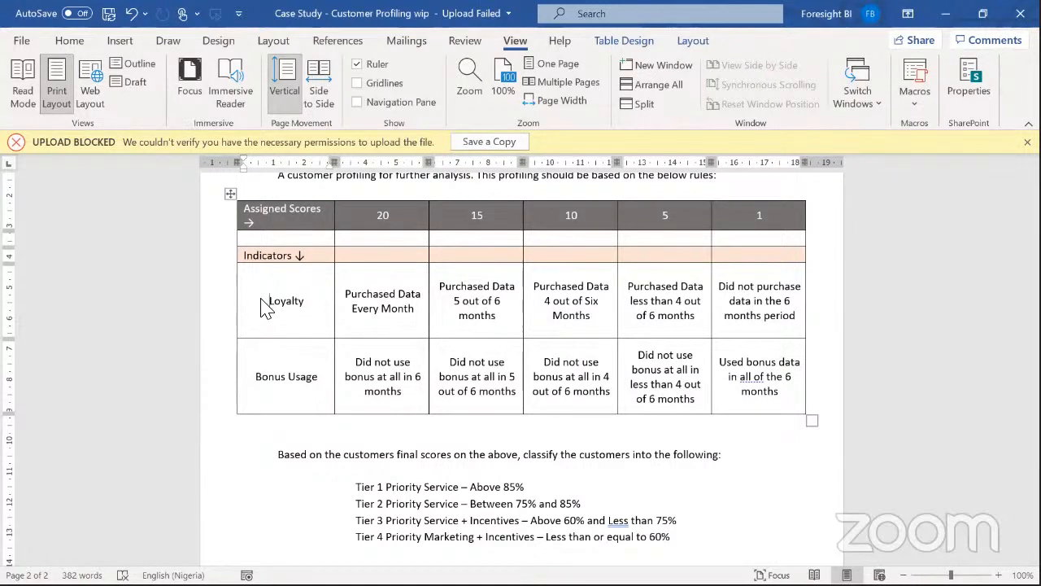
key(alt+Tab)
key(Tab)
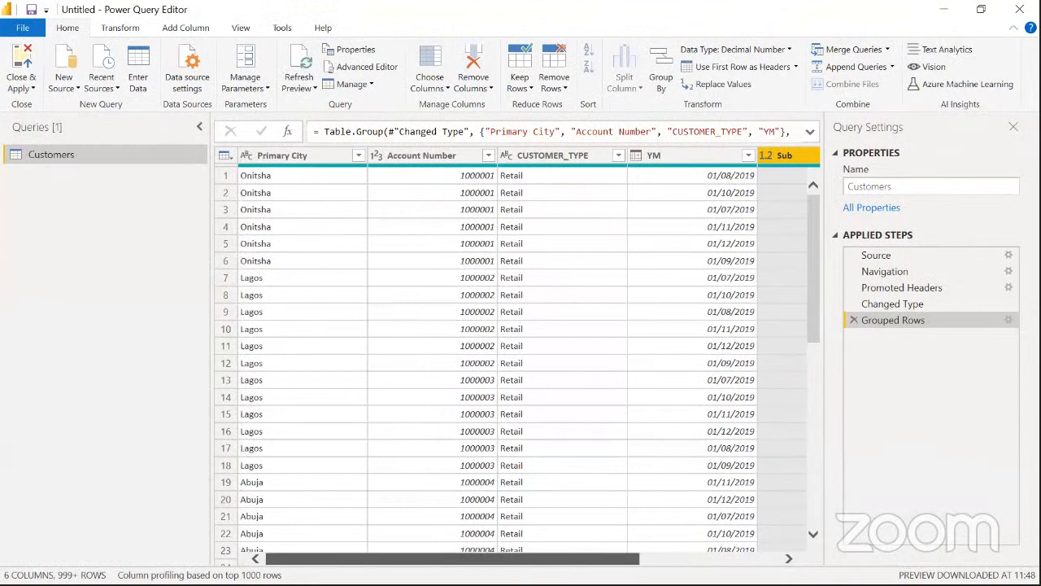
Examine the first customer's six rows in the Account Number column of the grouped table
mouse_move(472, 559)
mouse_down()
mouse_move(612, 559)
mouse_move(472, 559)
mouse_up()
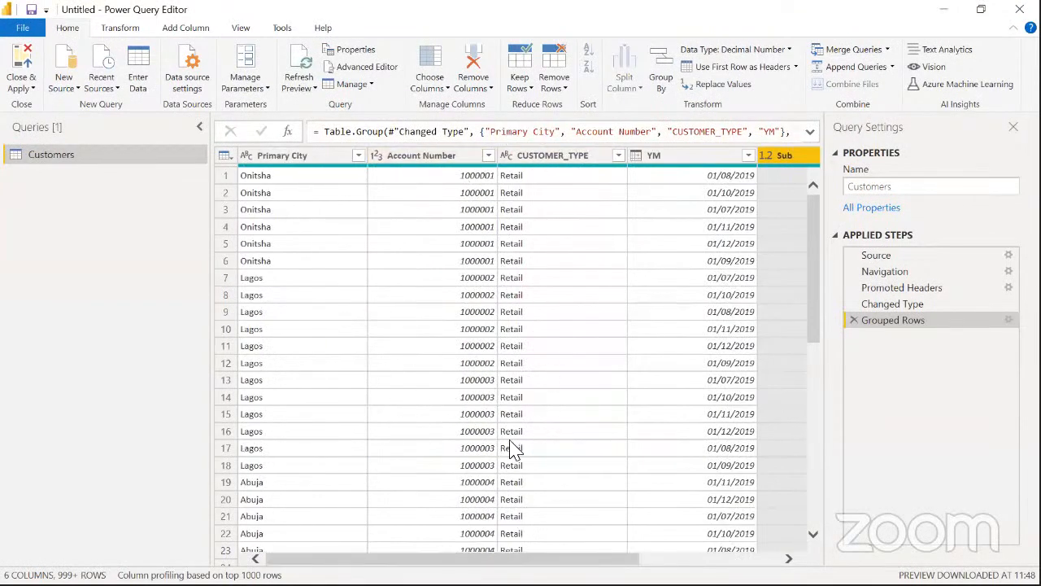
drag(472, 559, 551, 559)
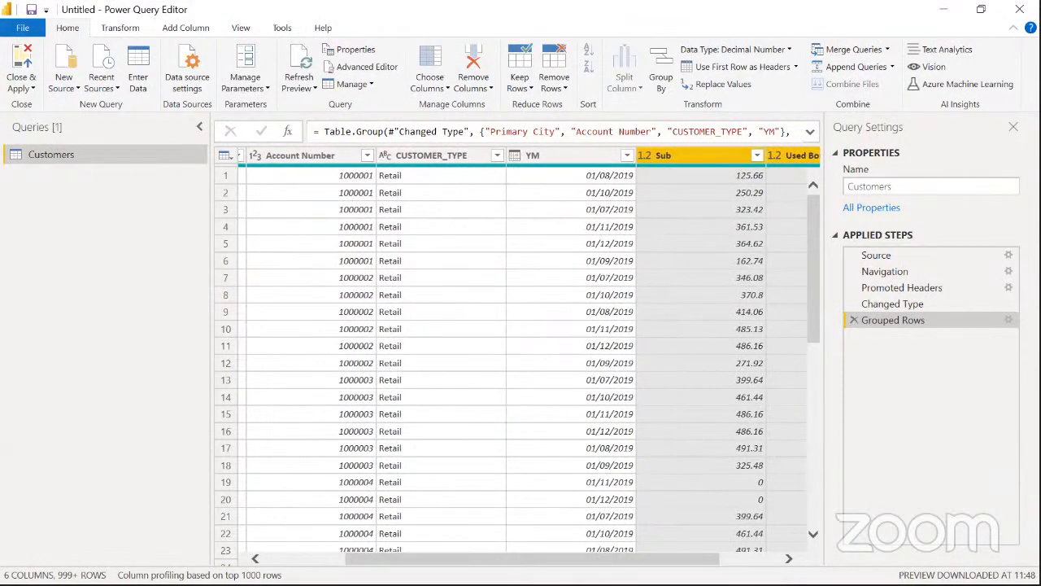
click(364, 180)
key(Down)
key(Down)
key(Down)
key(Down)
key(Down)
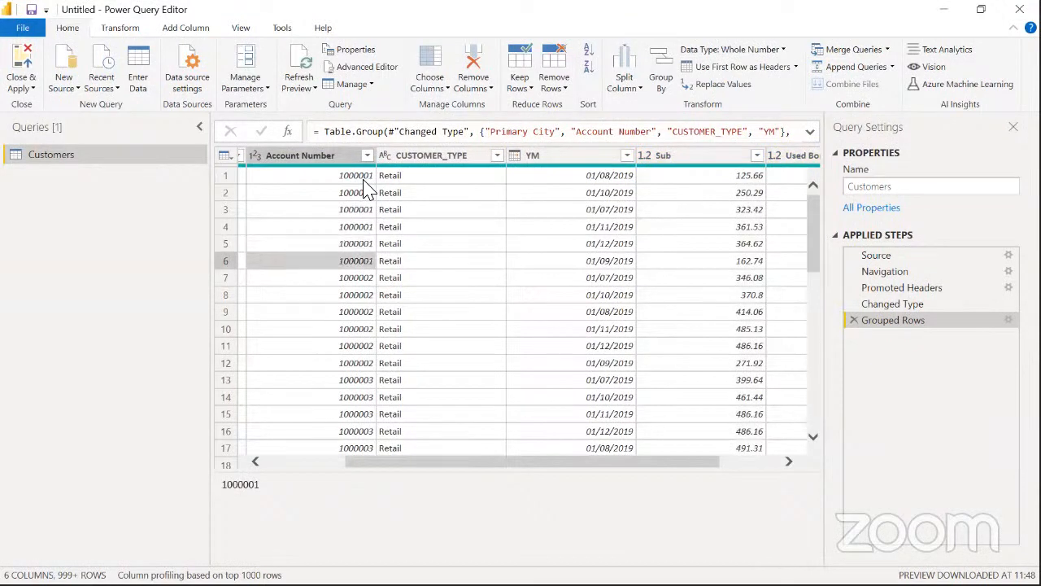
key(Up)
key(Up)
key(Up)
key(Up)
key(Up)
key(ctrl+space)
key(Right)
key(Right)
key(Right)
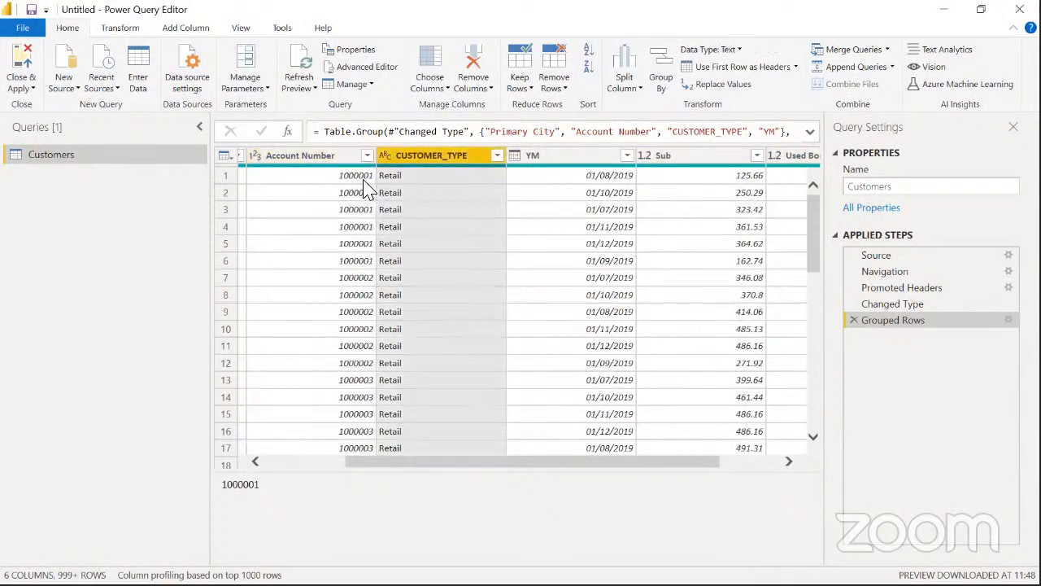
key(Right)
Inspect the first customer's six monthly values in the Sub column
click(612, 175)
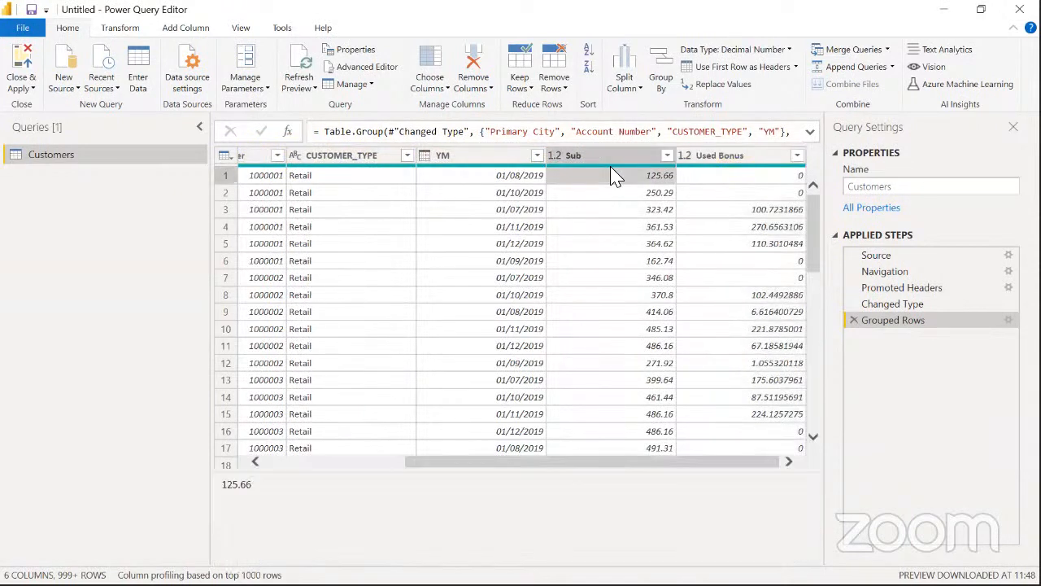
key(Down)
key(Down)
key(Down)
key(Down)
key(Down)
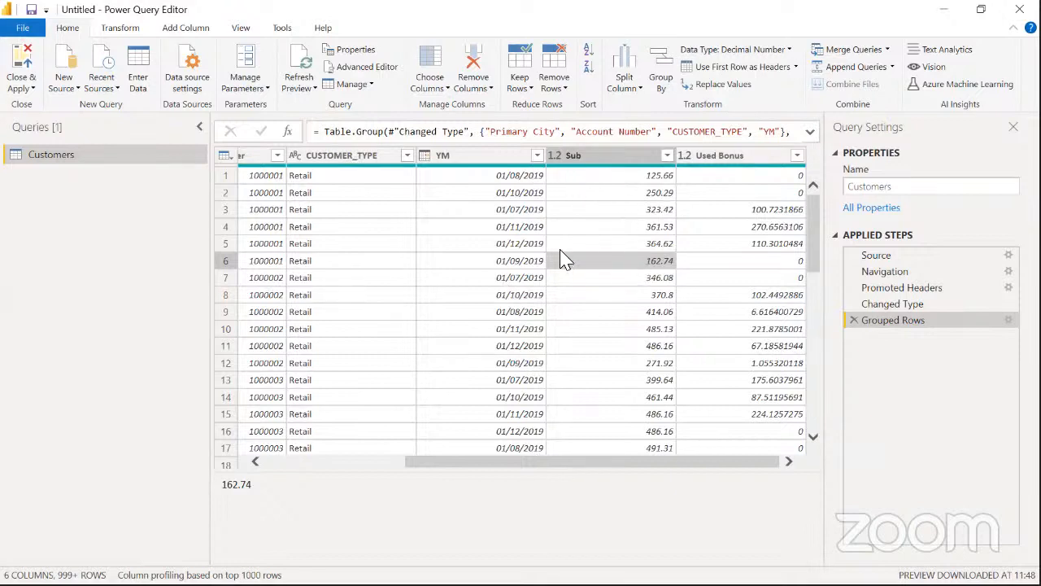
Switch to the Word case study, highlight the Bonus Usage scoring row, and return to Power Query Editor
key(alt+Tab)
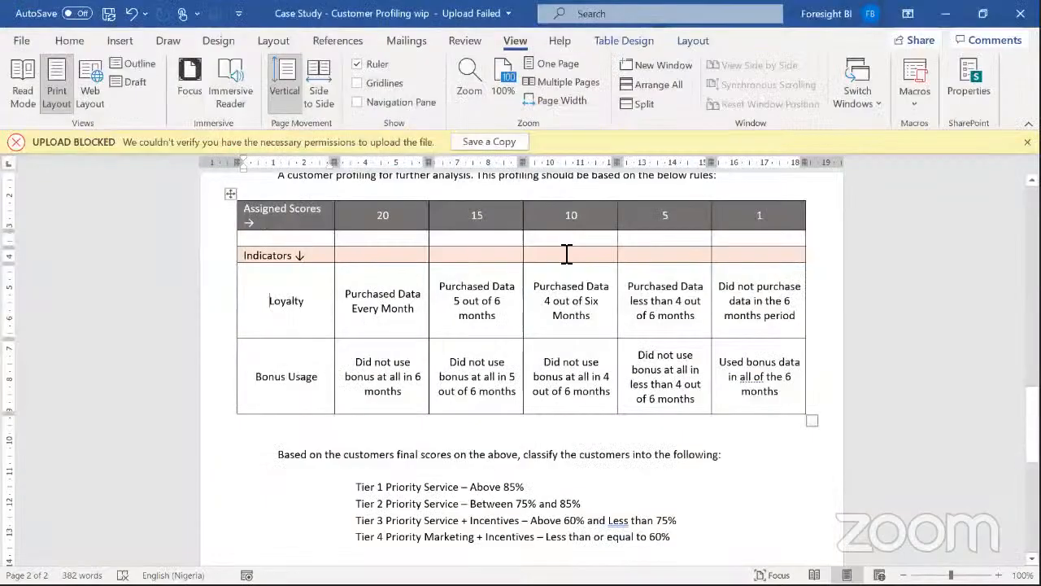
drag(251, 382, 740, 388)
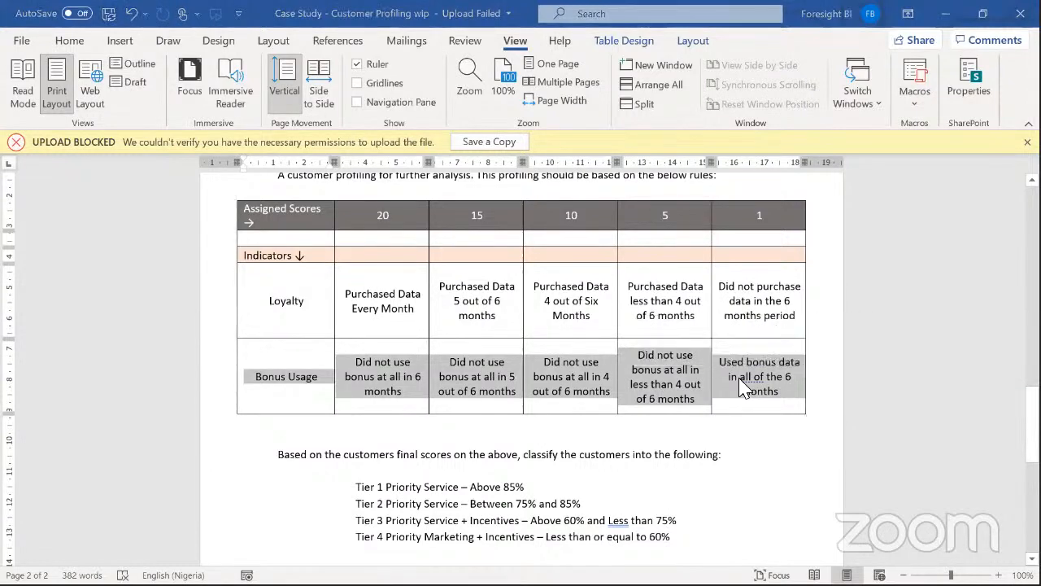
key(alt+Tab)
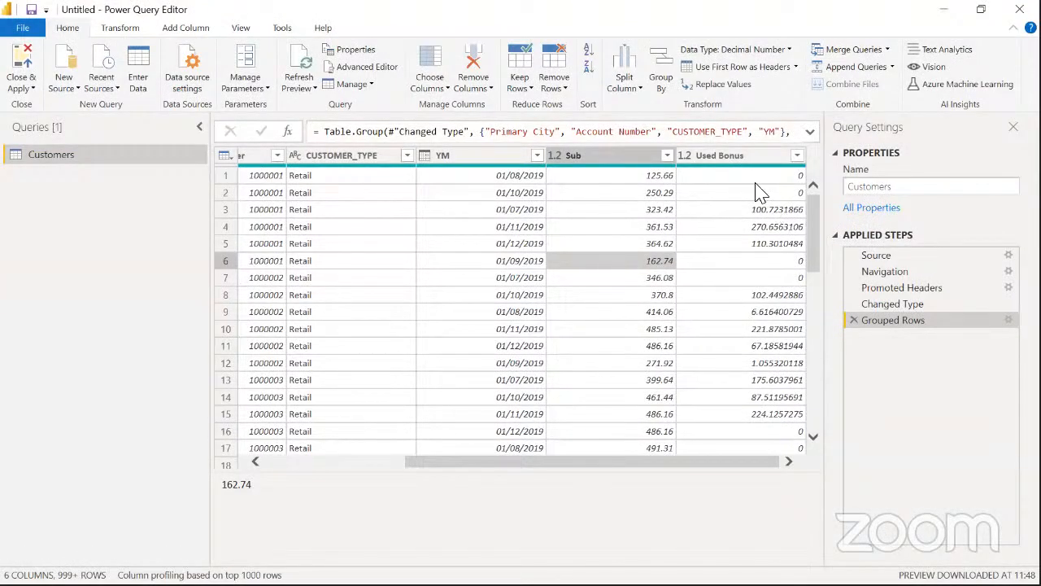
Inspect the first customer's monthly values in the Used Bonus column of the grouped table
click(750, 179)
key(Down)
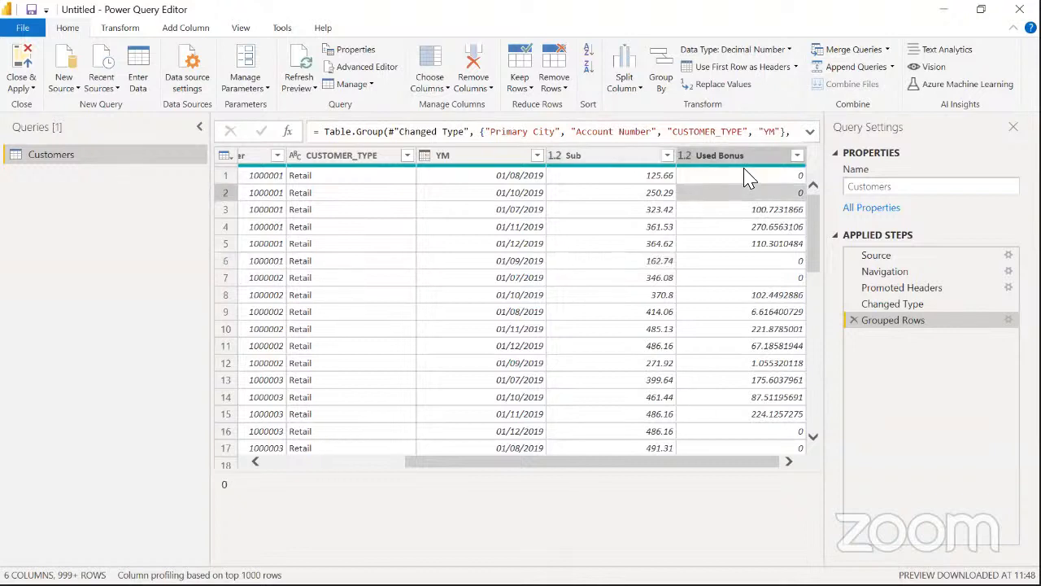
key(Down)
key(Down)
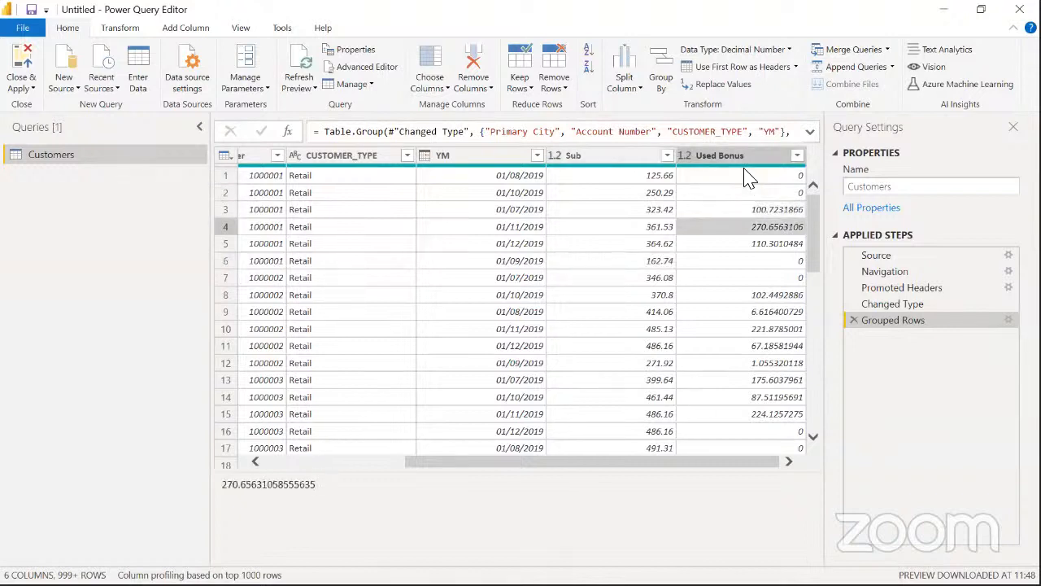
key(Down)
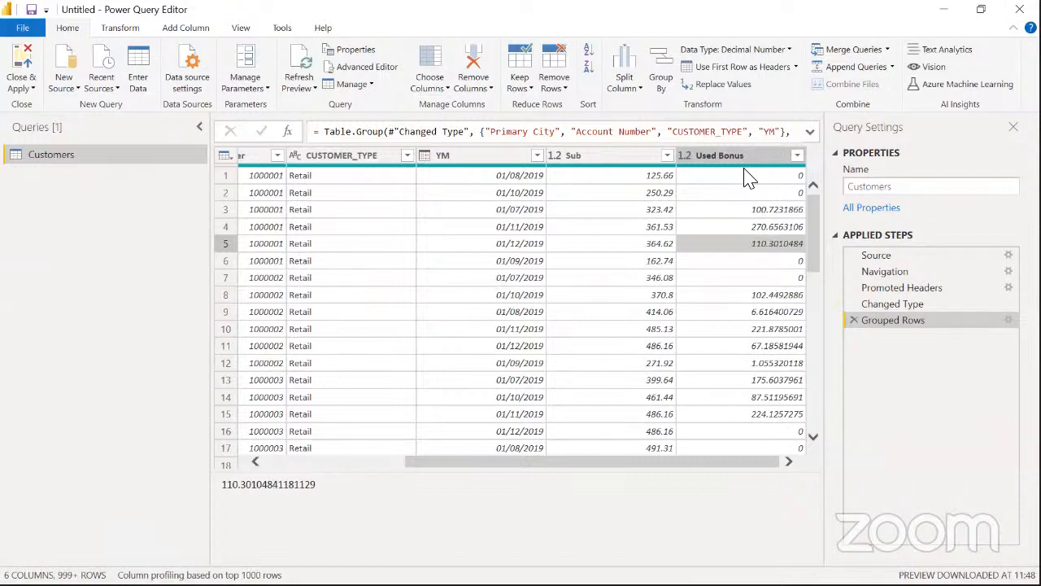
key(Up)
key(Up)
key(Up)
key(Up)
key(Up)
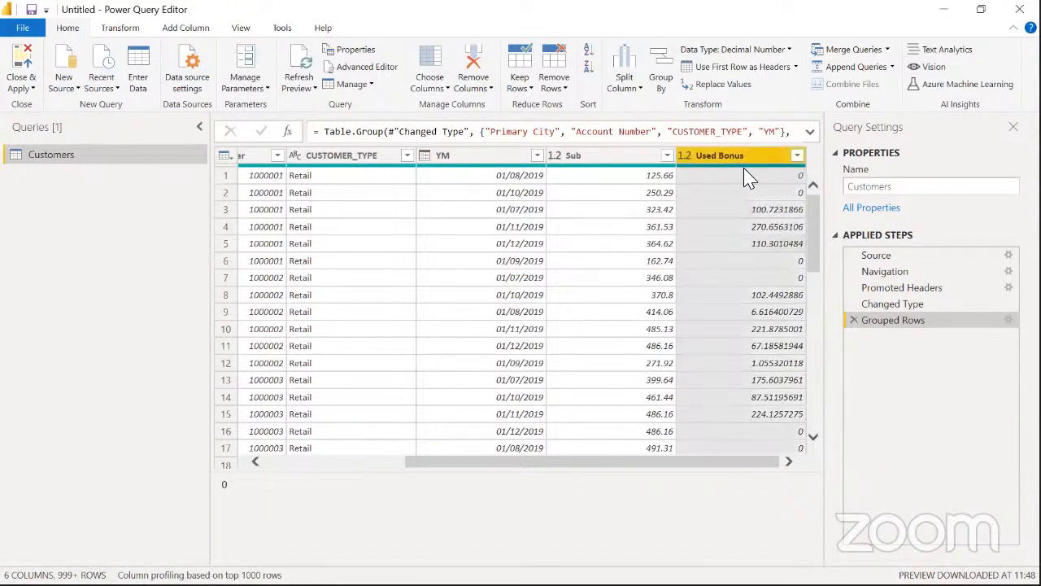
key(Down)
key(Down)
key(Down)
key(Down)
key(Down)
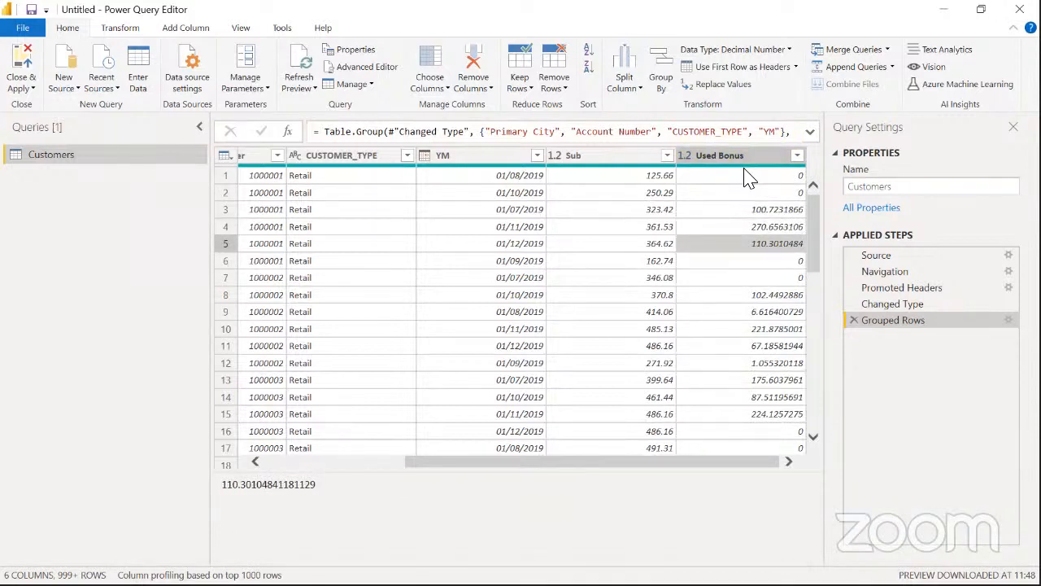
key(Up)
key(Up)
key(Up)
key(Up)
key(Up)
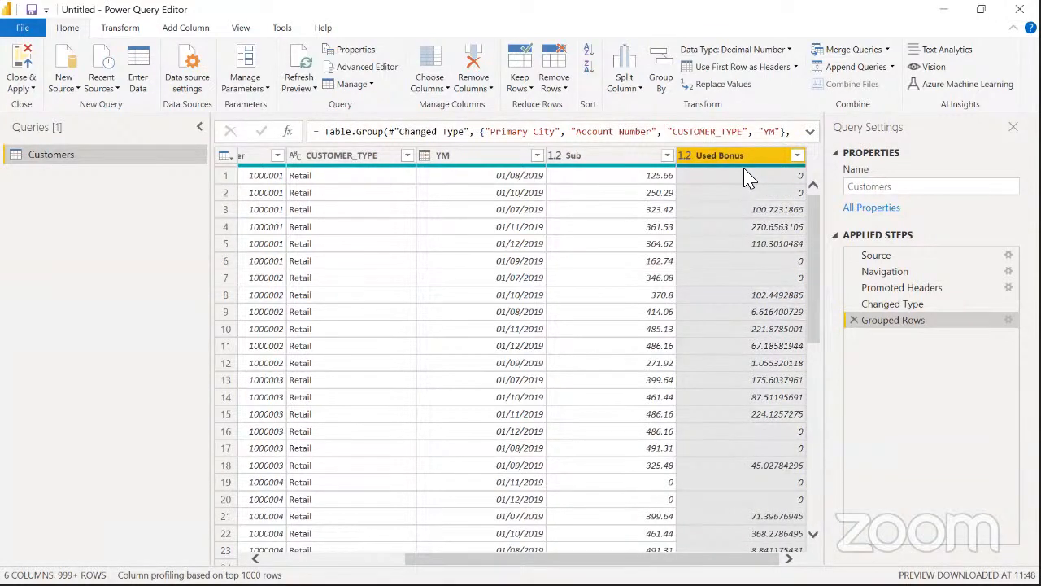
Compare the YM month column with the adjacent Sub column in the grouped table
click(513, 167)
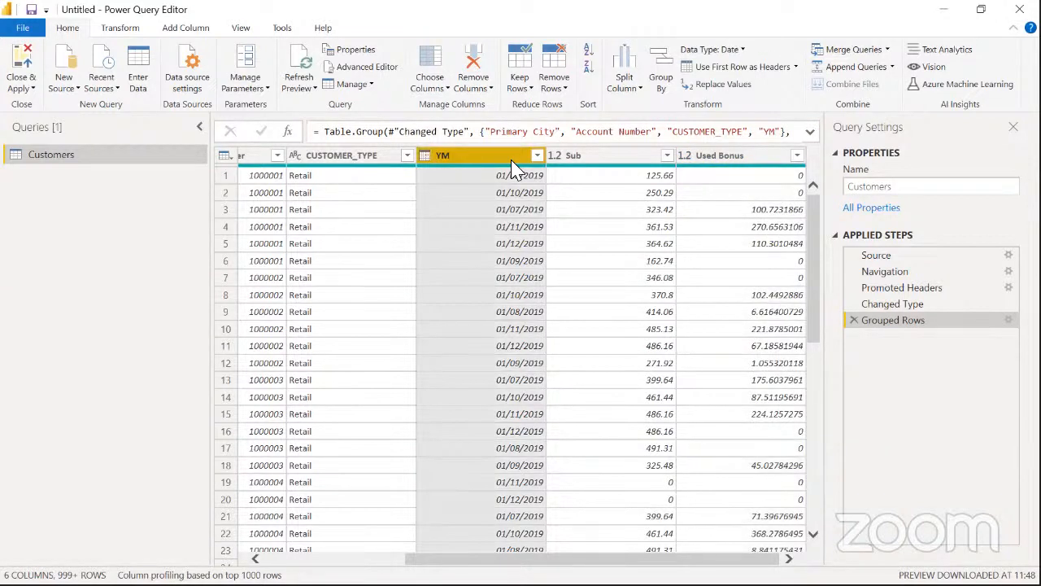
click(603, 163)
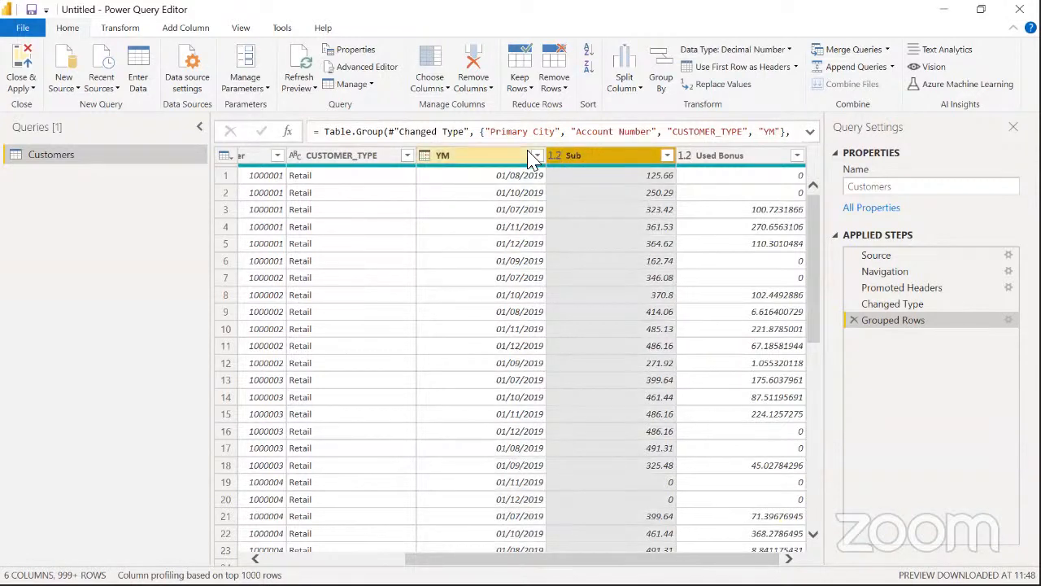
click(504, 162)
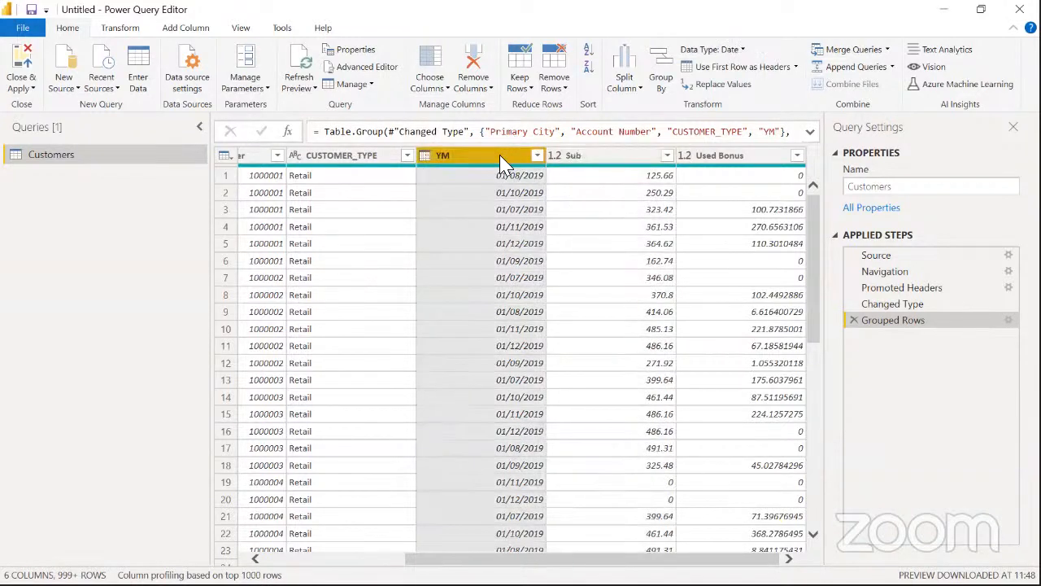
Examine the Statistics operations for the Used Bonus column, both for transforming it and for adding a column
click(730, 163)
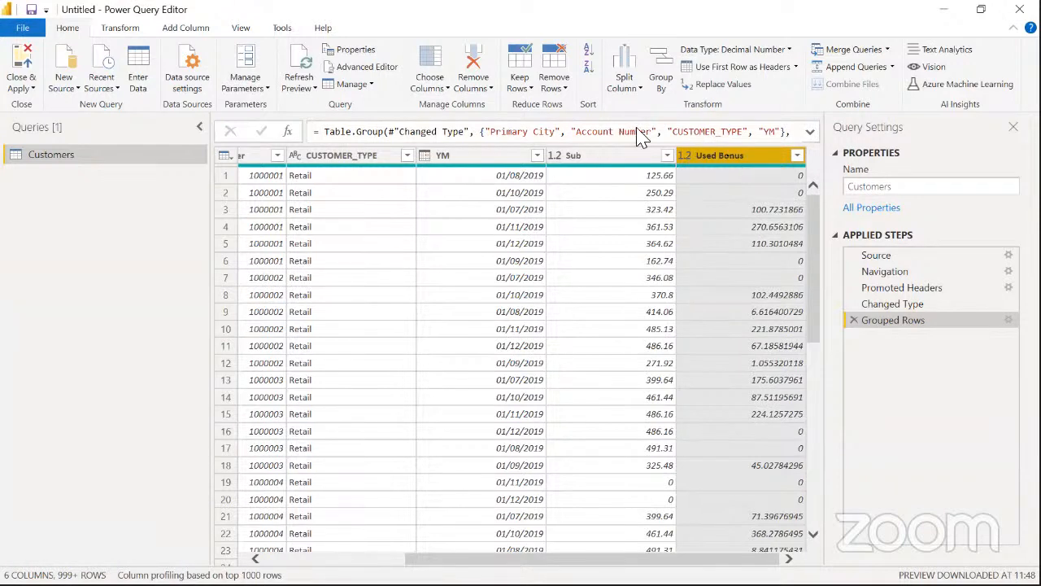
click(122, 31)
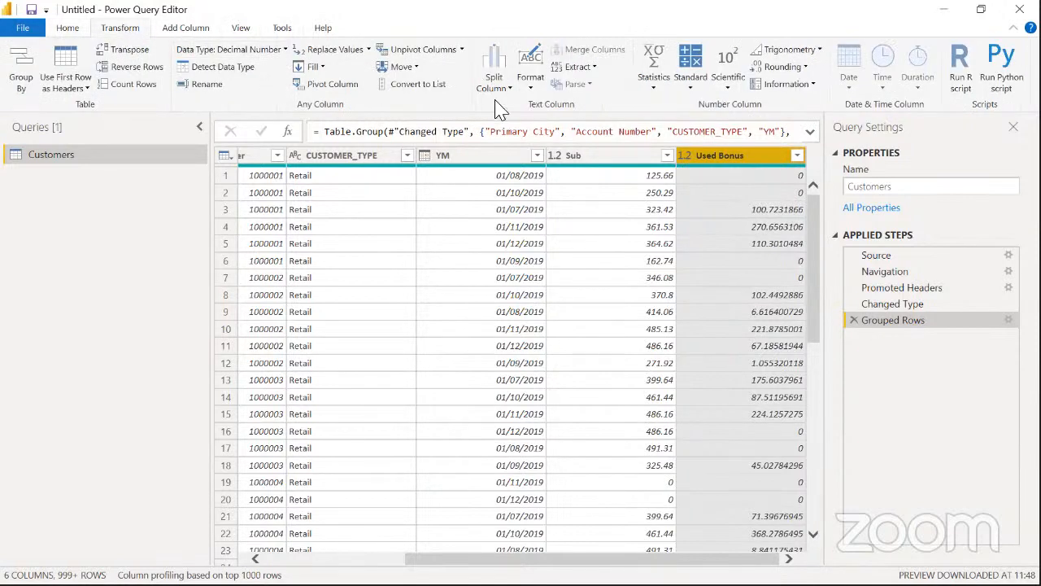
click(655, 93)
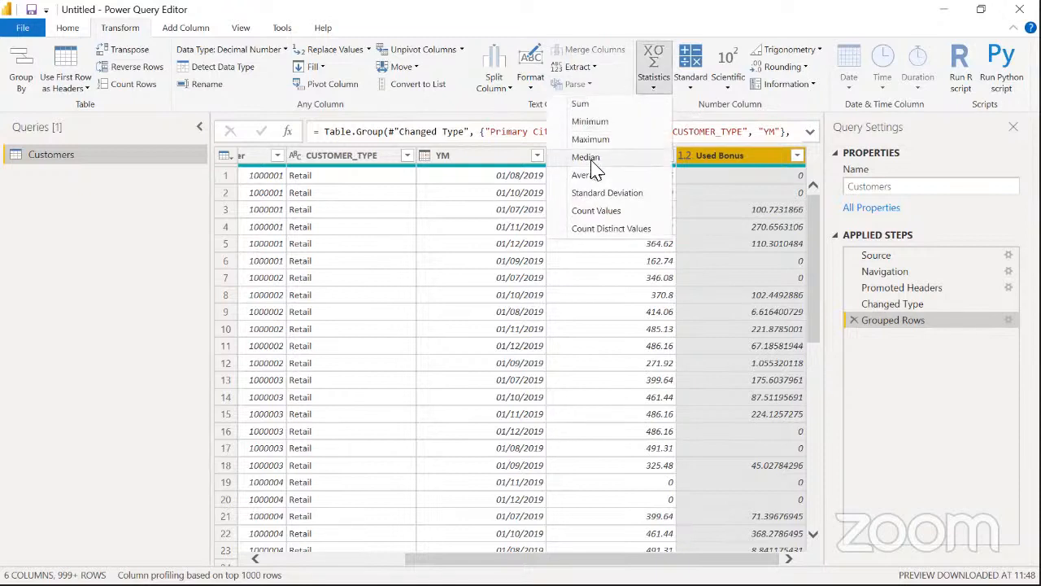
click(474, 171)
click(185, 28)
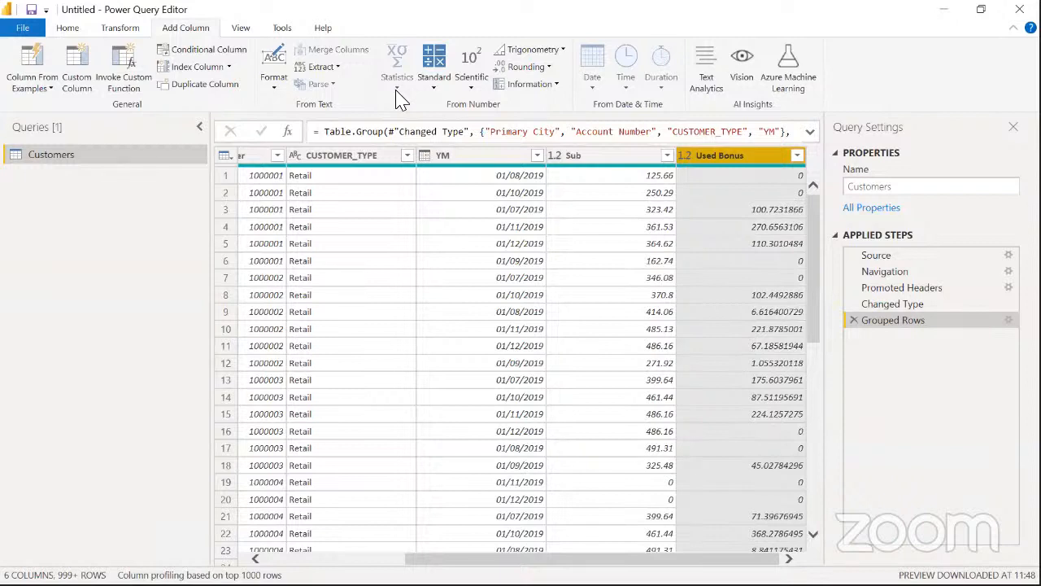
Select the YM column, switch to Microsoft Whiteboard, and sketch a vertical and a horizontal line beside the "Count the txn" task
click(485, 153)
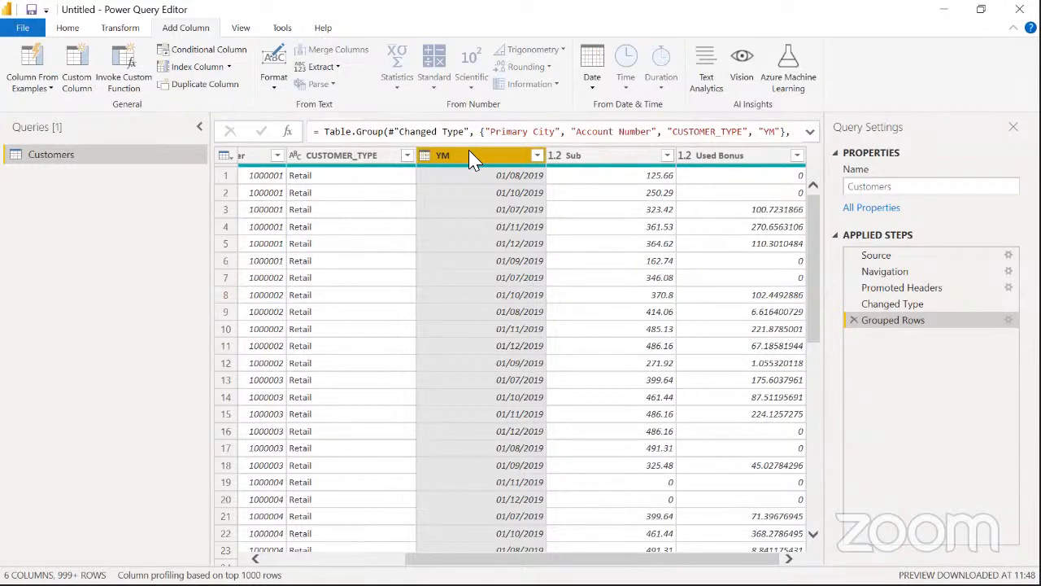
key(alt+Tab)
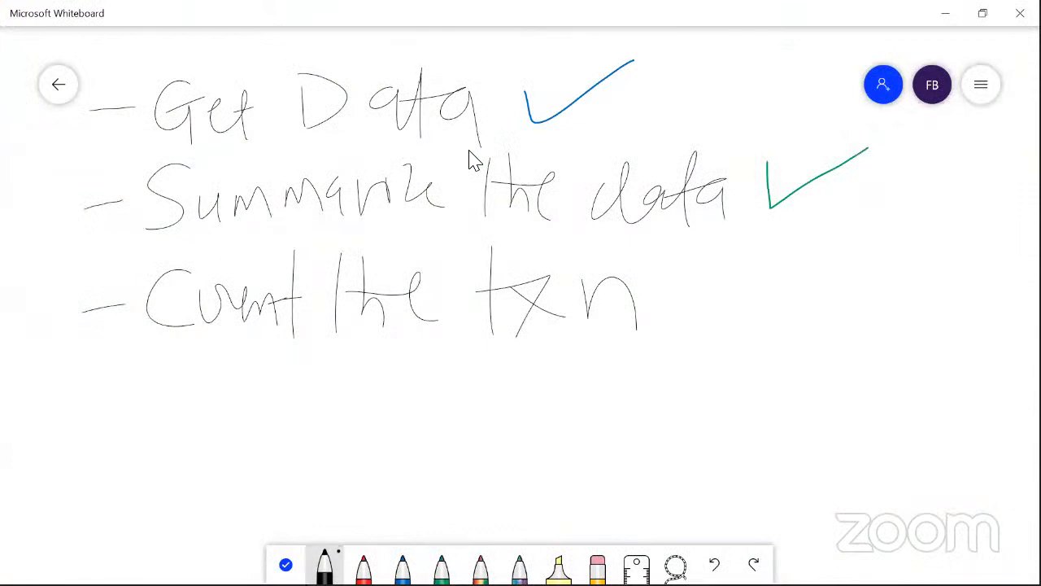
drag(759, 324, 751, 488)
key(alt+Tab)
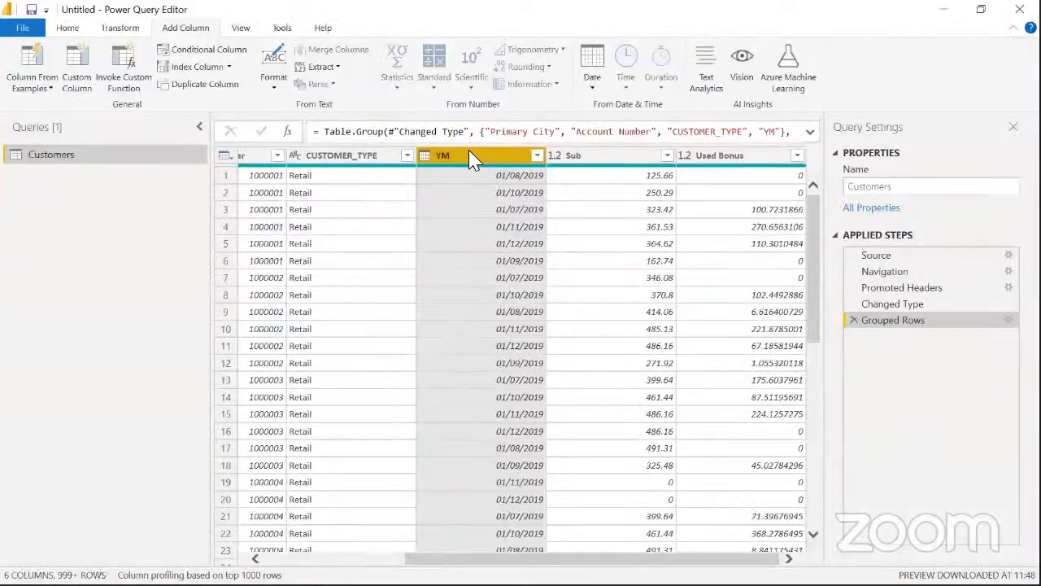
key(alt+Tab)
drag(769, 298, 992, 302)
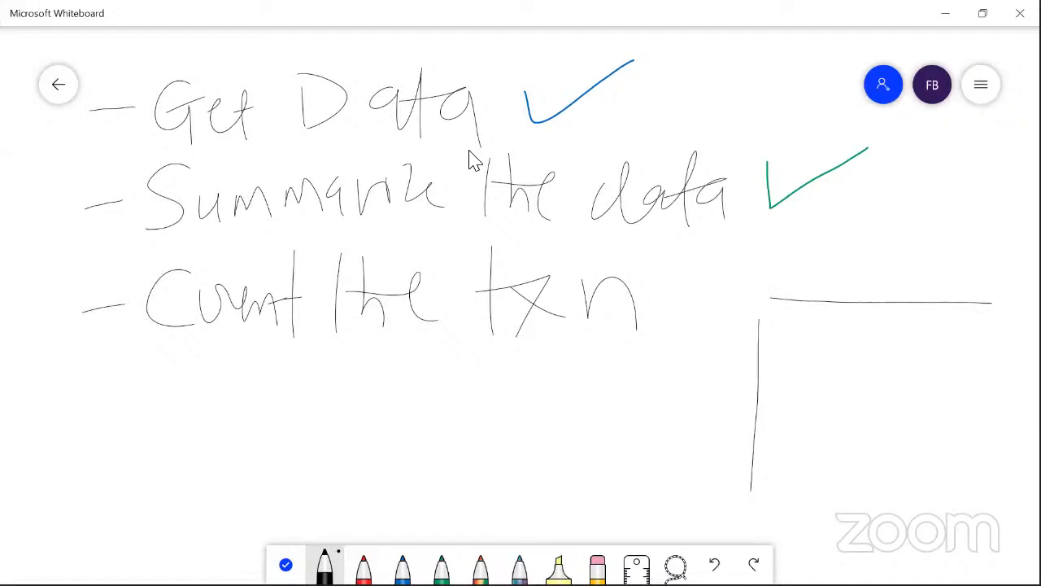
Sketch a second table outline with column marks below "Count the txn" on the whiteboard, and return to Power Query Editor
drag(434, 378, 682, 372)
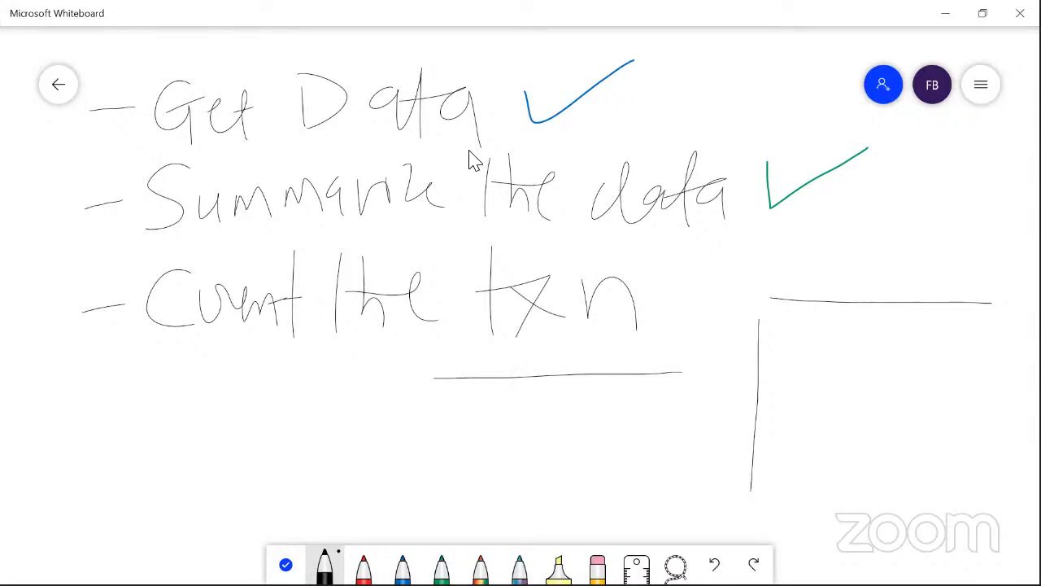
drag(431, 404, 437, 485)
mouse_move(465, 355)
mouse_down()
mouse_move(465, 371)
mouse_move(511, 365)
mouse_up()
drag(571, 354, 571, 370)
drag(676, 352, 677, 370)
drag(726, 345, 731, 371)
key(alt+Tab)
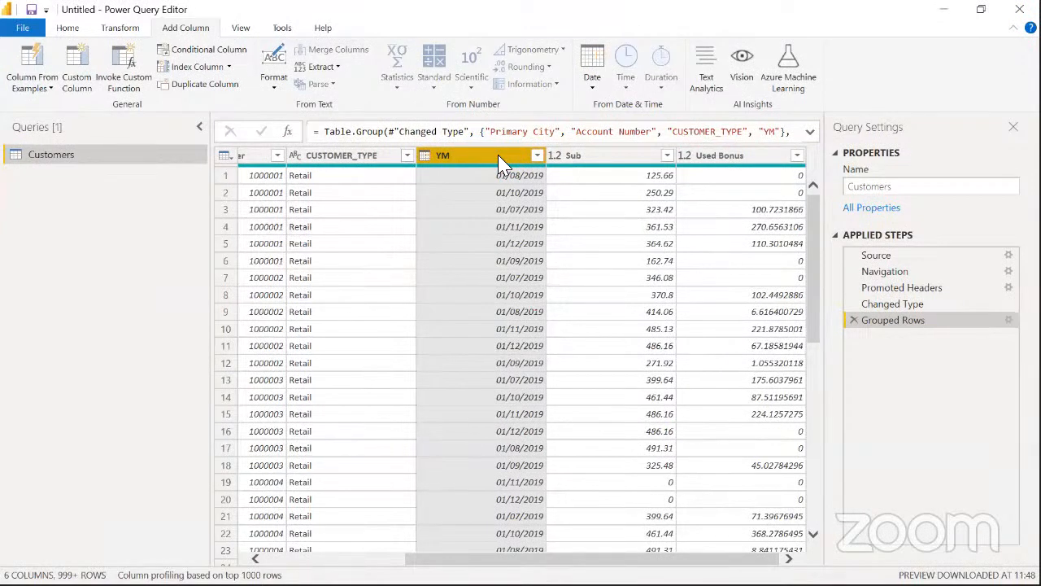
Unpivot the Sub and Used Bonus columns of the grouped Customers table
click(602, 155)
ctrl+click(730, 155)
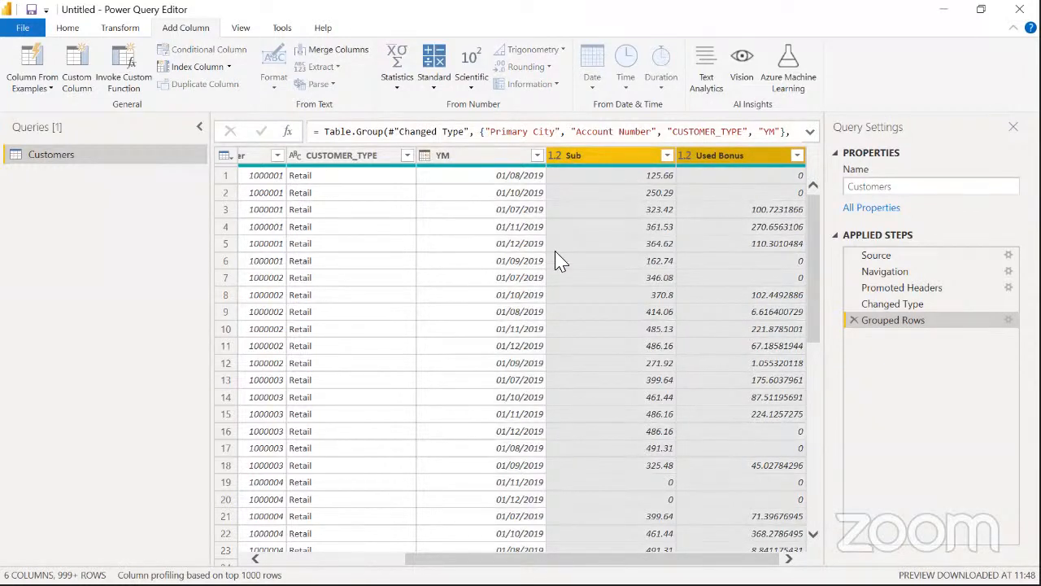
click(611, 155)
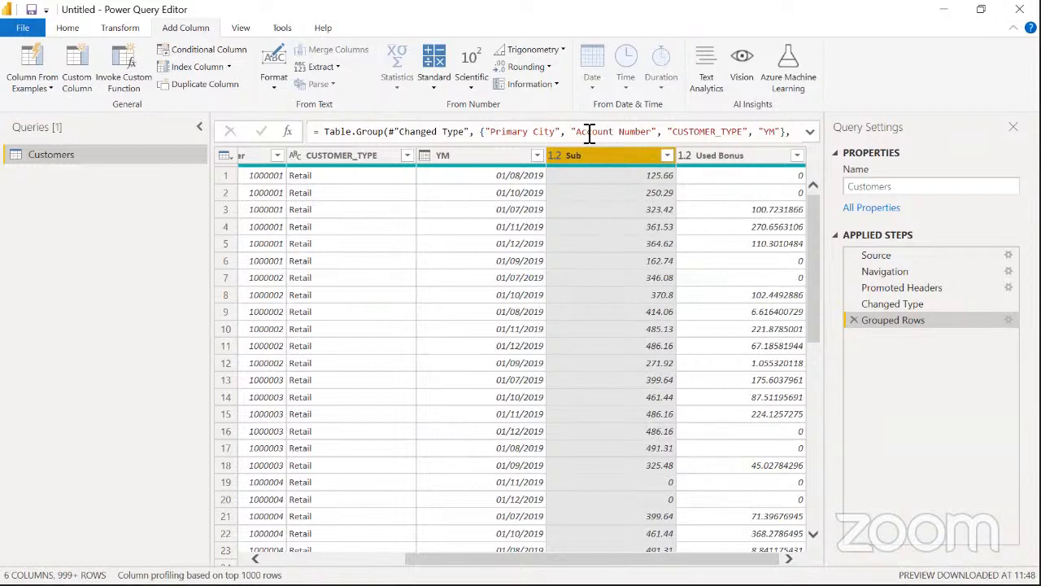
ctrl+click(753, 163)
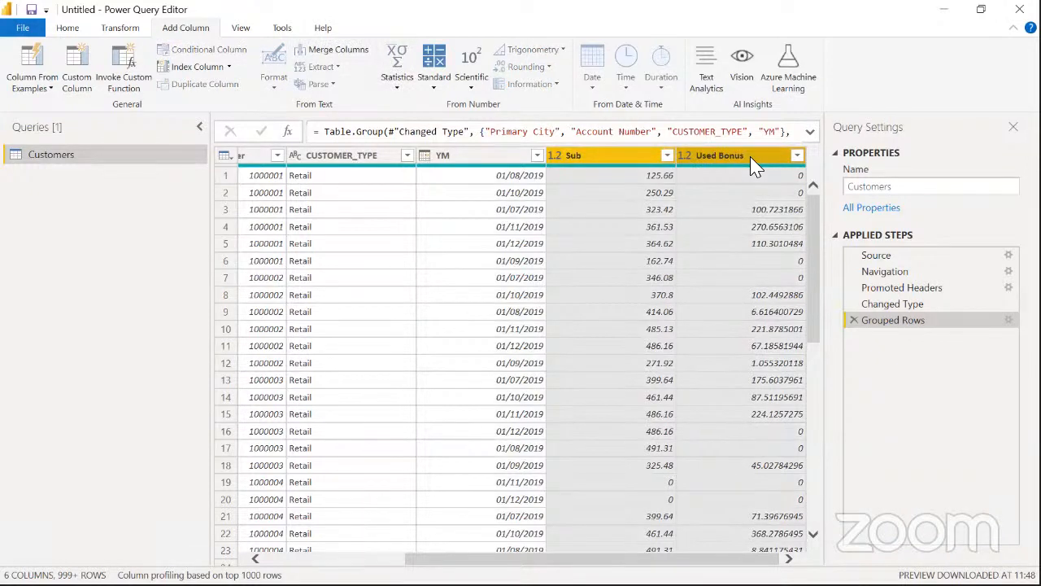
click(132, 36)
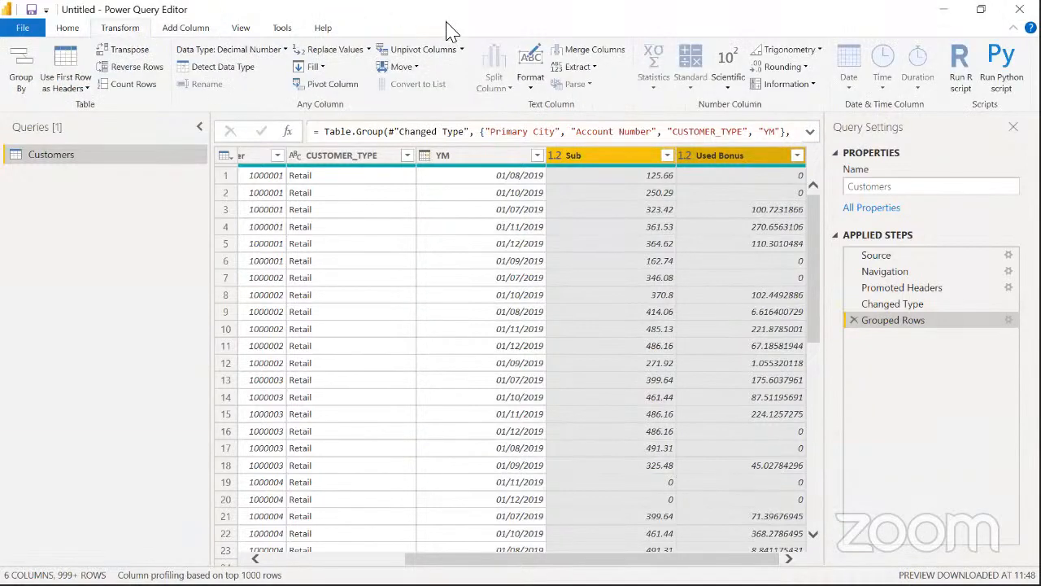
click(461, 49)
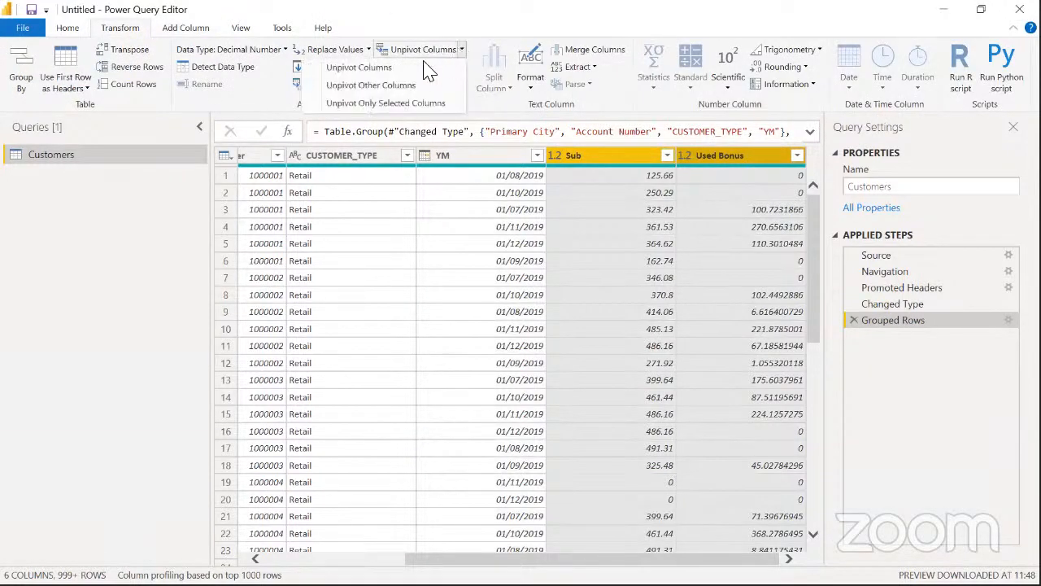
click(382, 84)
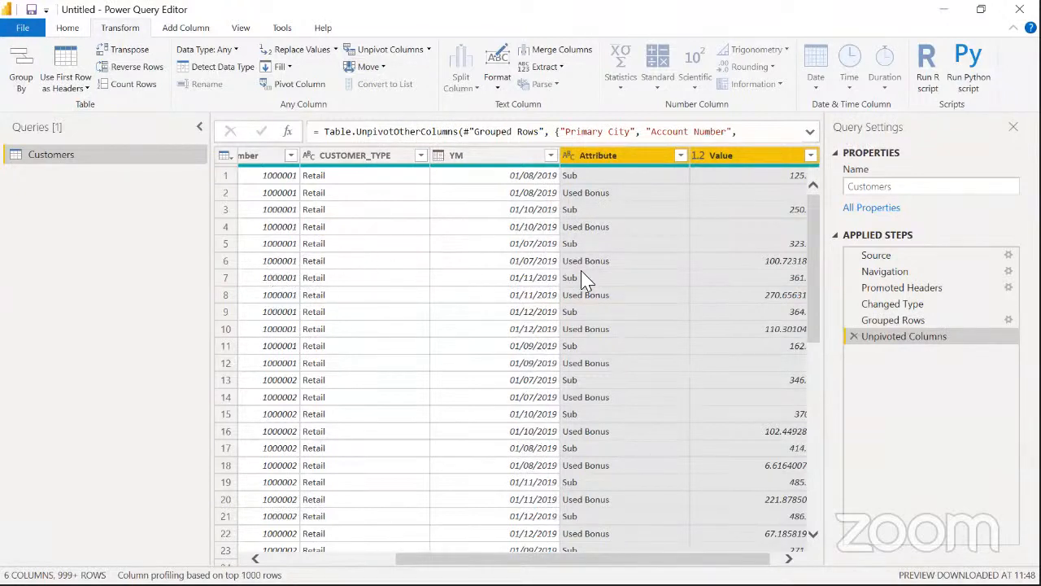
Compare the unpivoted Attribute column with the Sub and Used Bonus columns of the Grouped Rows step, ending on the Unpivoted Columns step
click(615, 159)
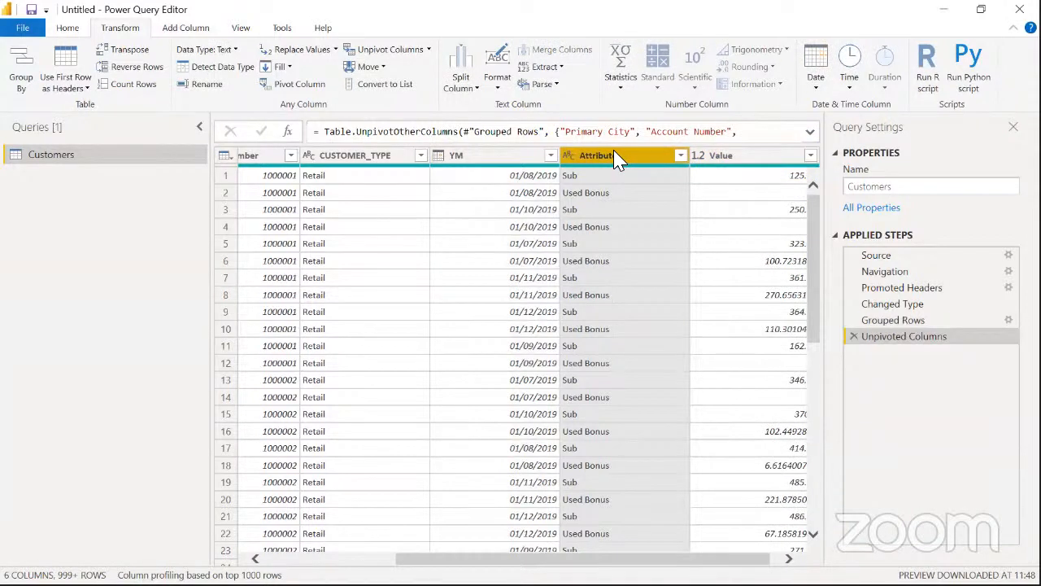
click(520, 161)
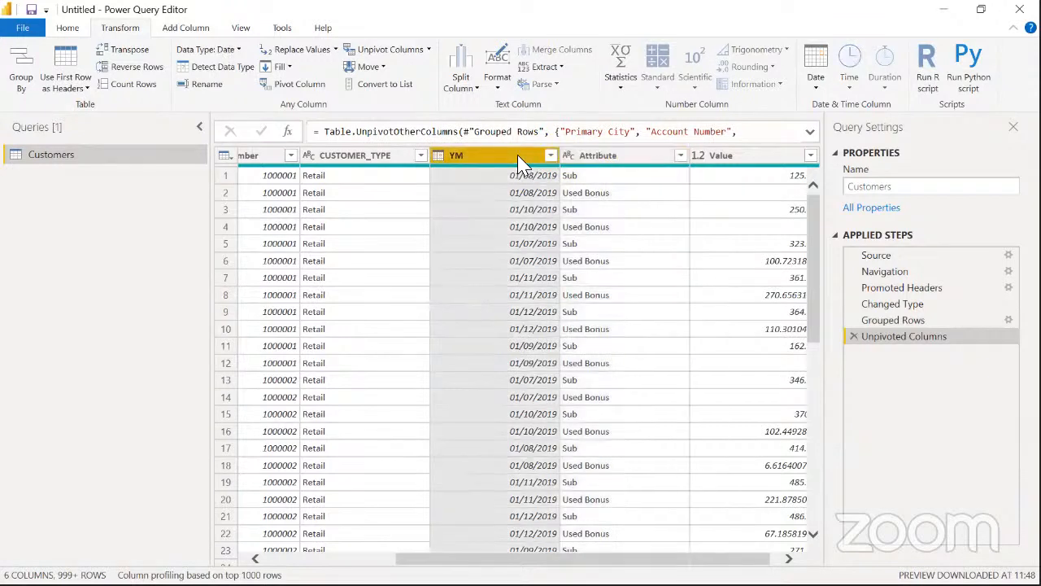
click(632, 162)
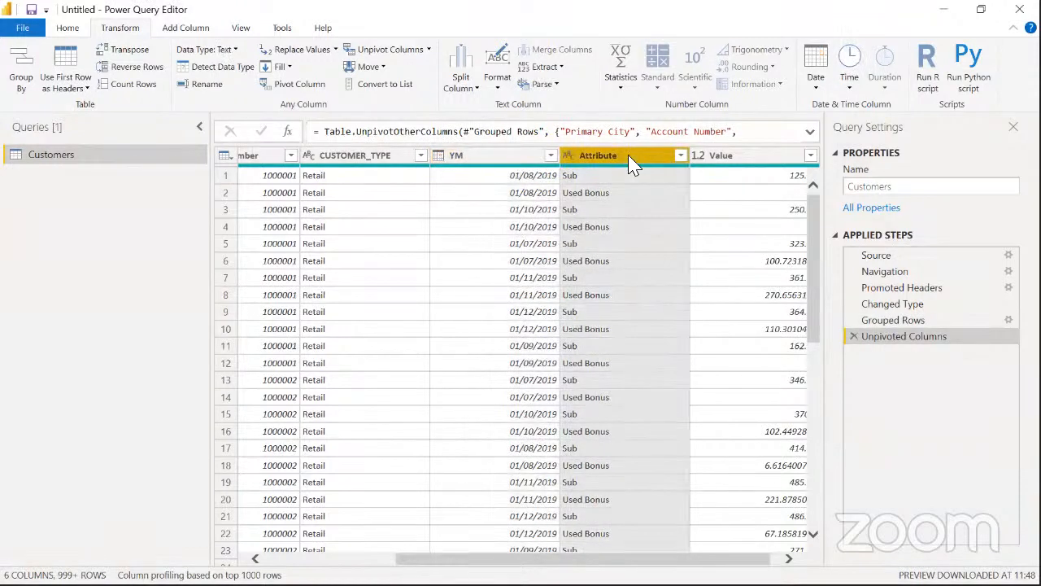
click(893, 320)
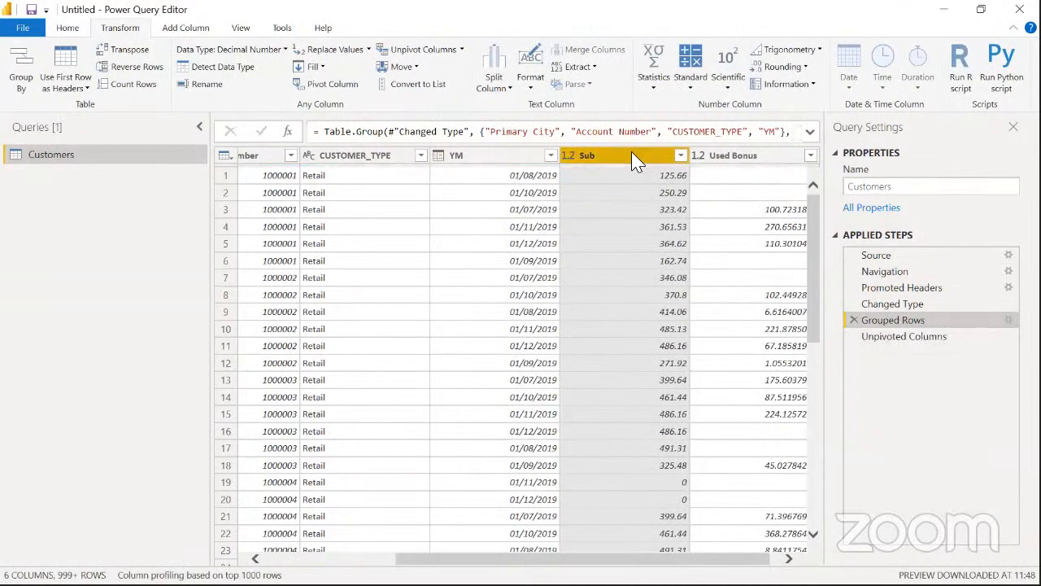
click(724, 156)
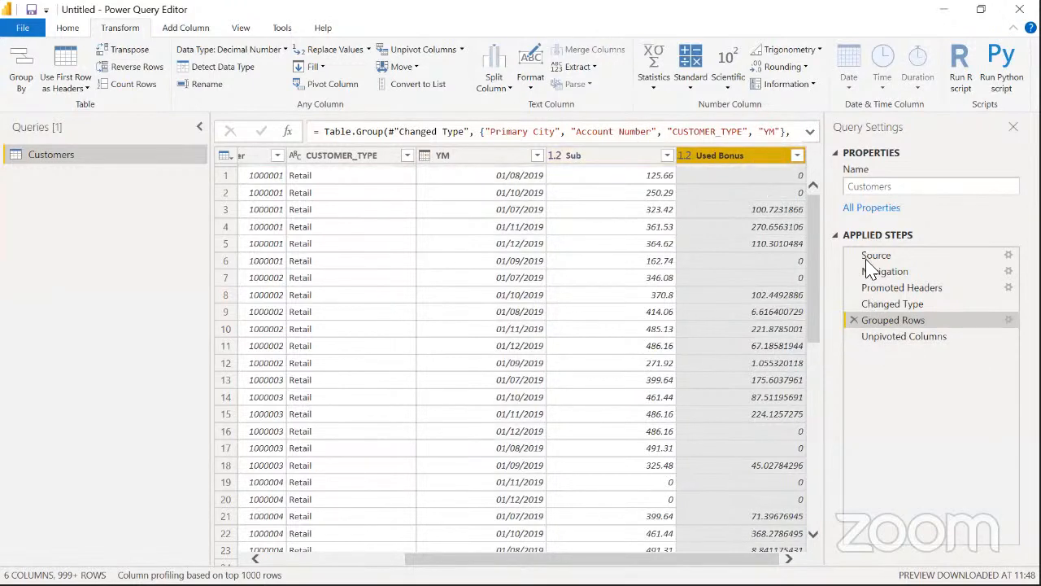
click(903, 338)
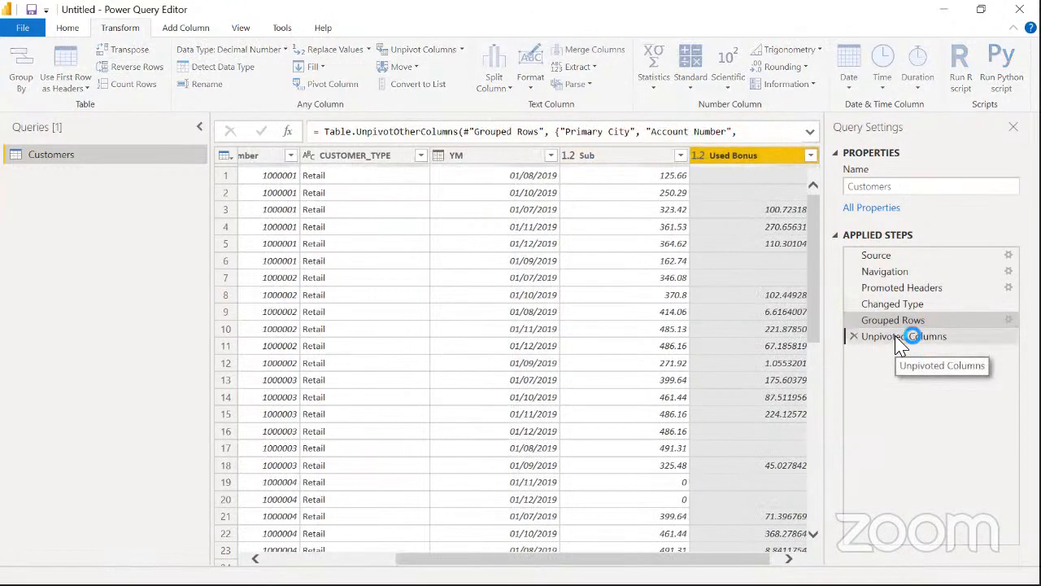
click(630, 159)
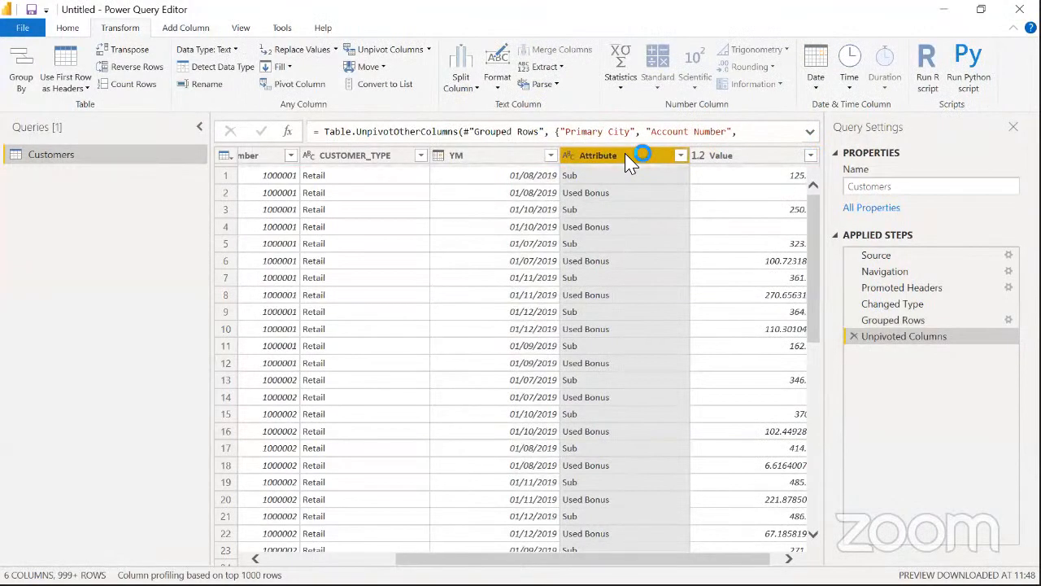
Pivot the YM column of the Customers table, using Value as the values column
click(505, 159)
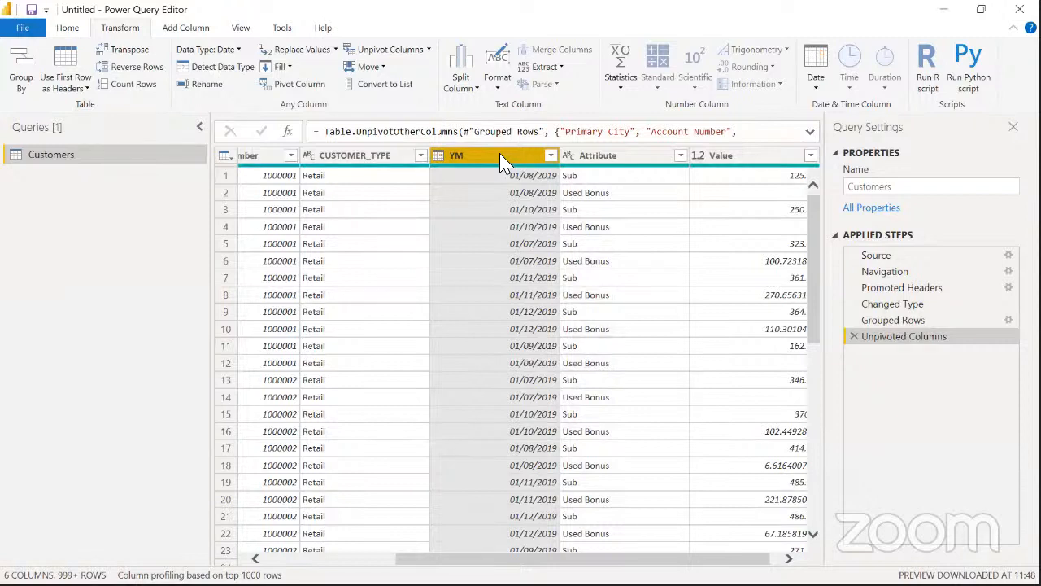
click(318, 90)
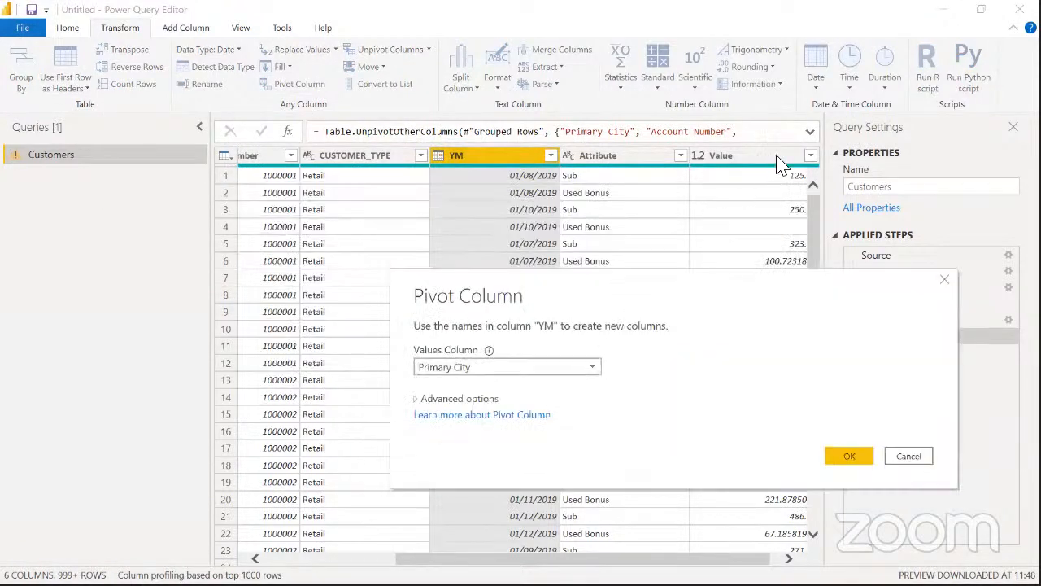
click(551, 367)
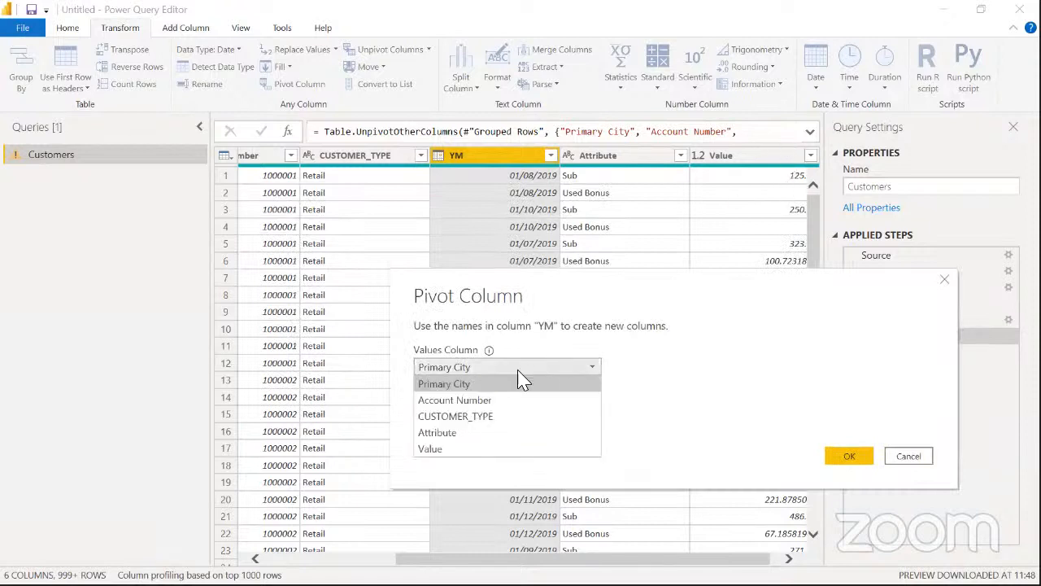
click(465, 449)
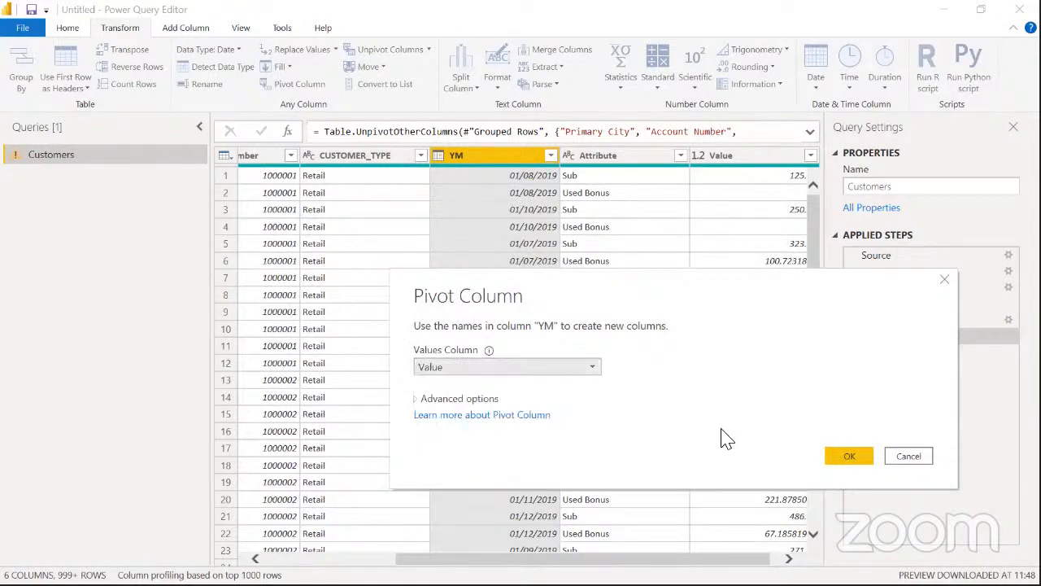
click(835, 454)
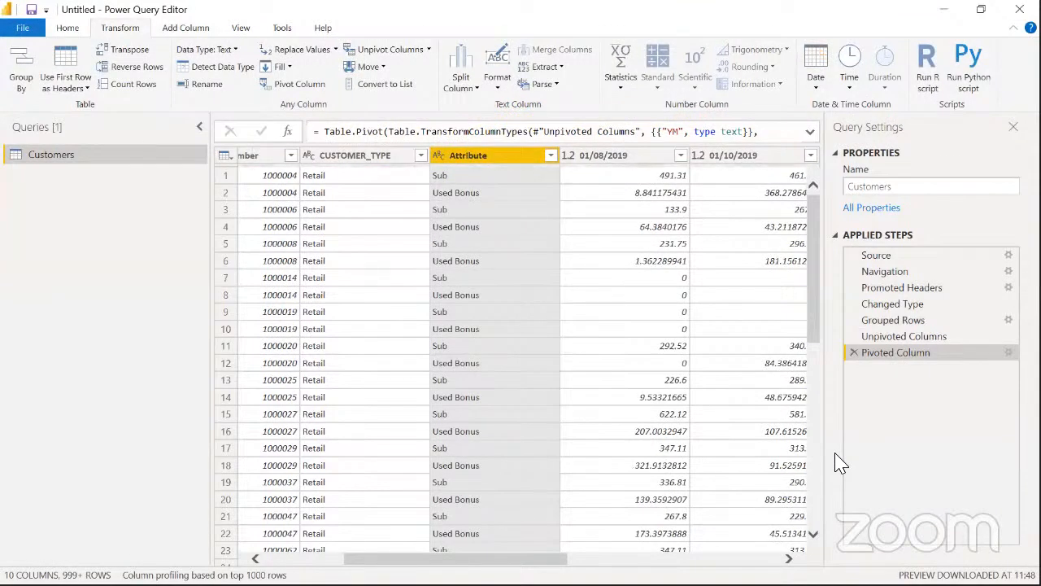
Review the pivoted 01/08/2019, 01/10/2019 and 01/07/2019 columns alongside the Attribute and customer detail columns
drag(456, 559, 500, 559)
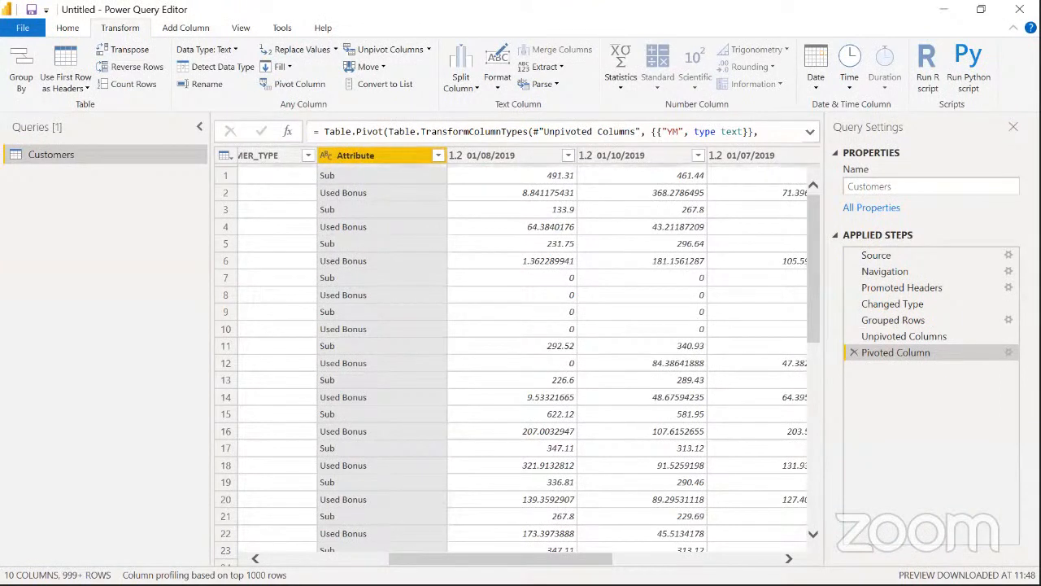
click(511, 158)
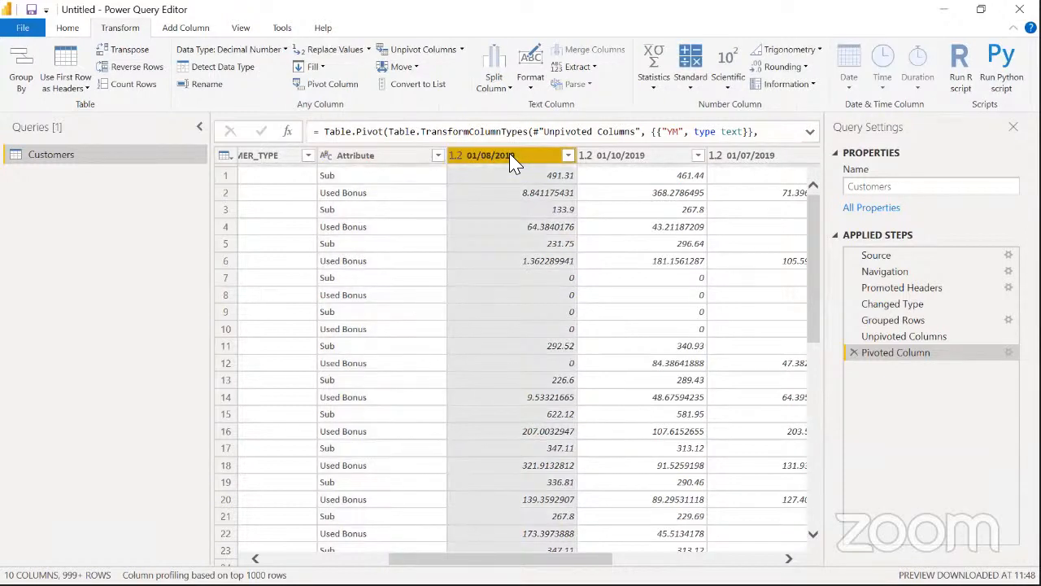
click(640, 161)
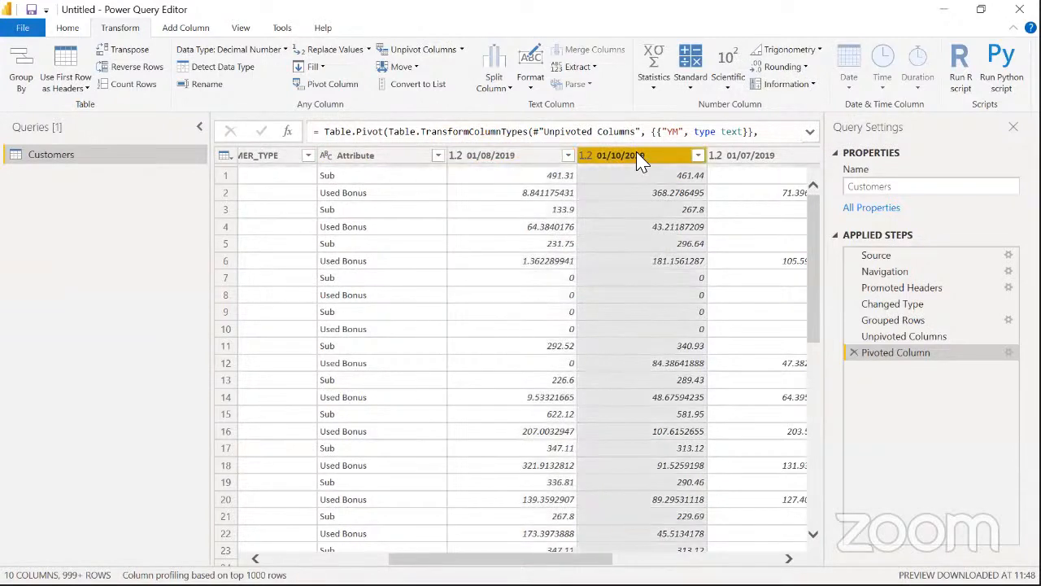
click(716, 157)
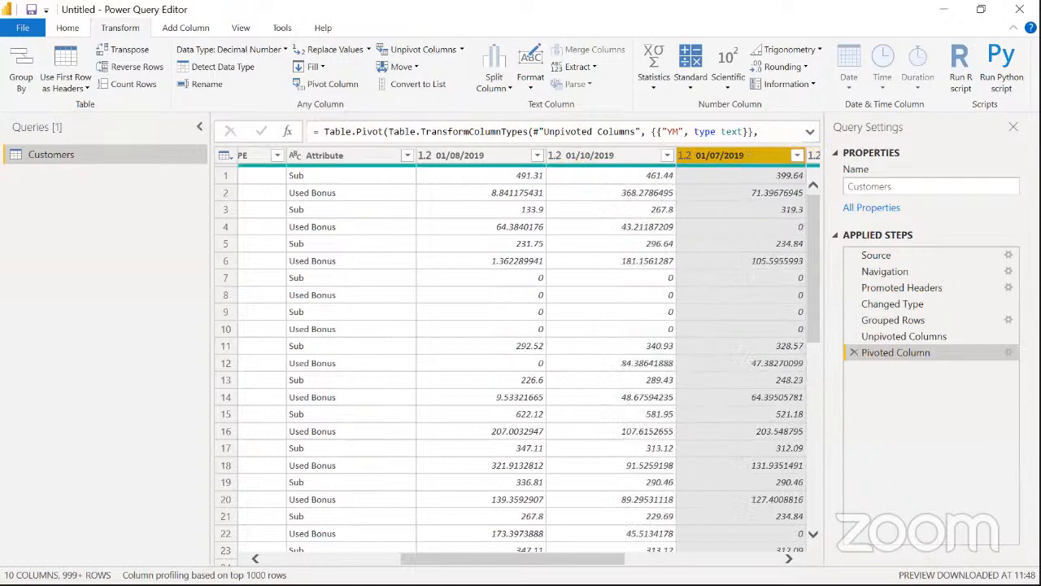
mouse_move(512, 559)
mouse_down()
mouse_move(655, 559)
mouse_move(489, 559)
mouse_move(501, 559)
mouse_up()
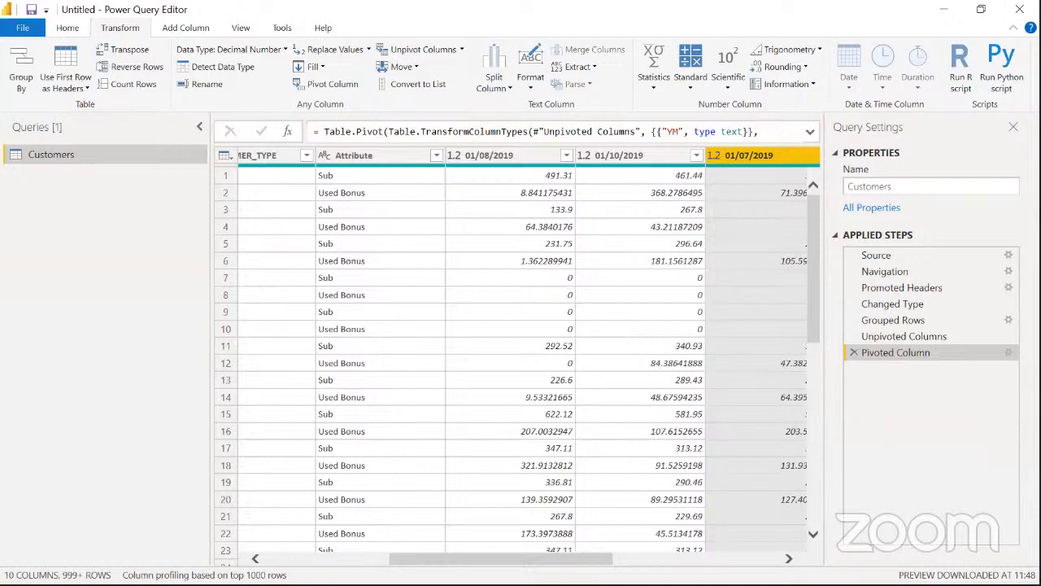
drag(501, 559, 378, 558)
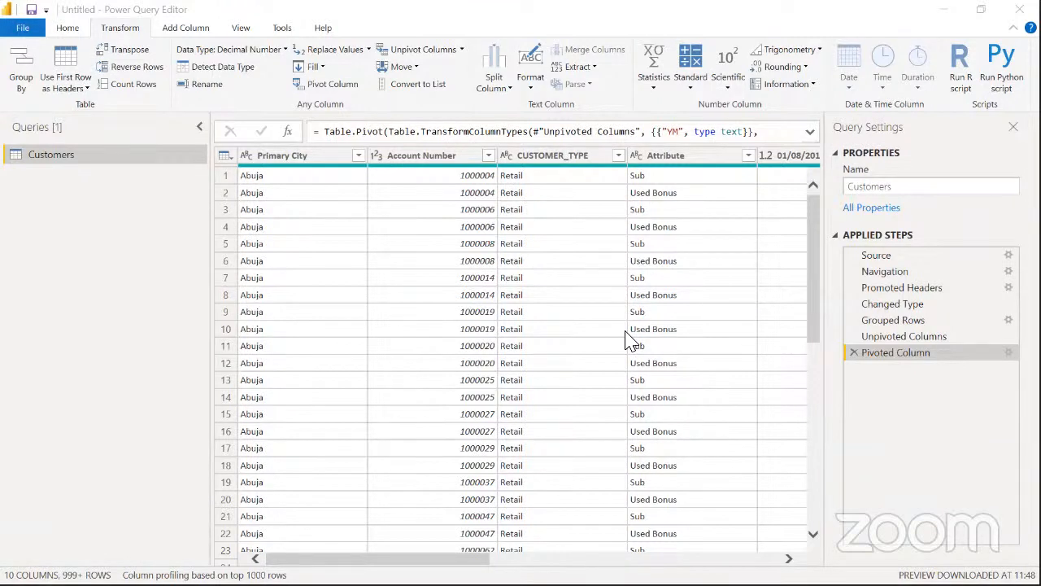
Compare the YM column of the Unpivoted Columns step with the month columns of the Pivoted Column step, ending on Pivoted Column
click(920, 338)
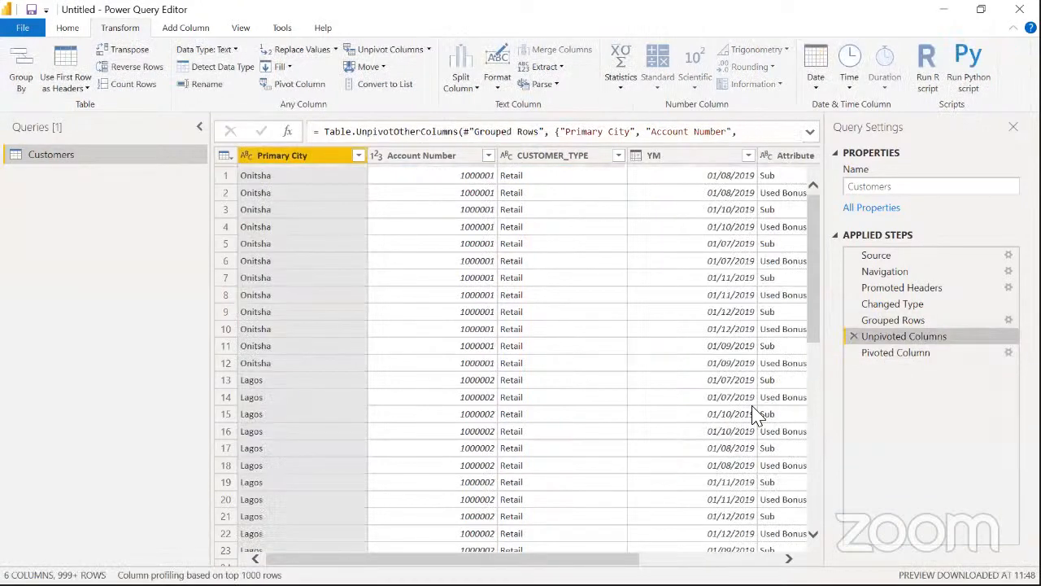
drag(573, 558, 712, 559)
click(456, 156)
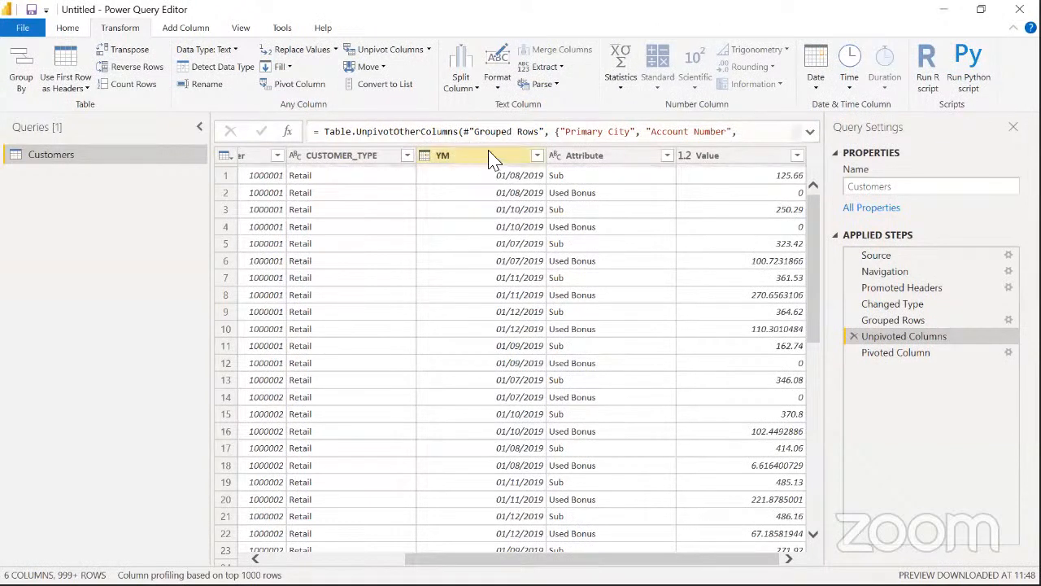
click(489, 157)
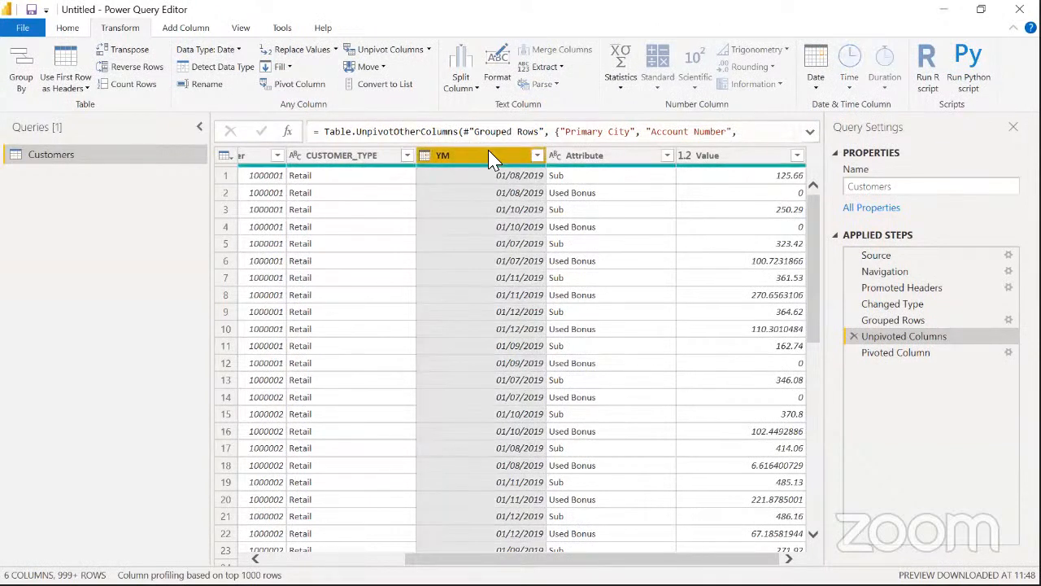
click(893, 353)
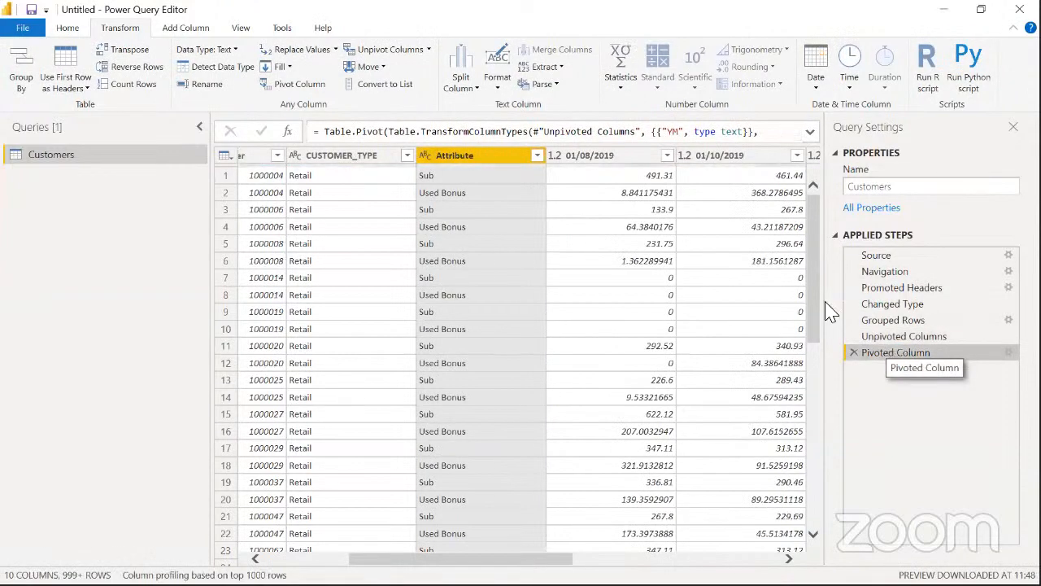
click(624, 157)
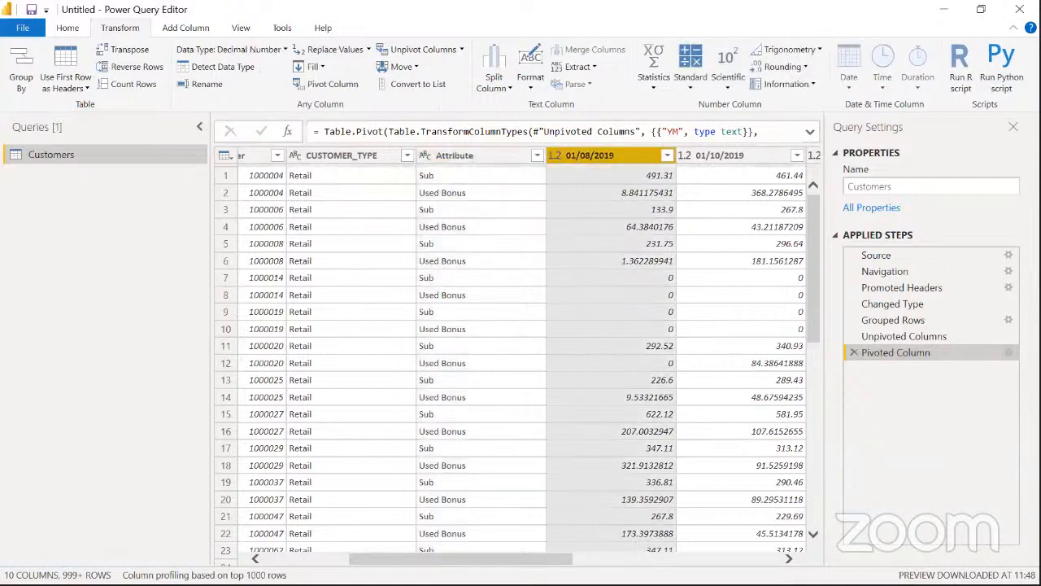
drag(489, 559, 404, 559)
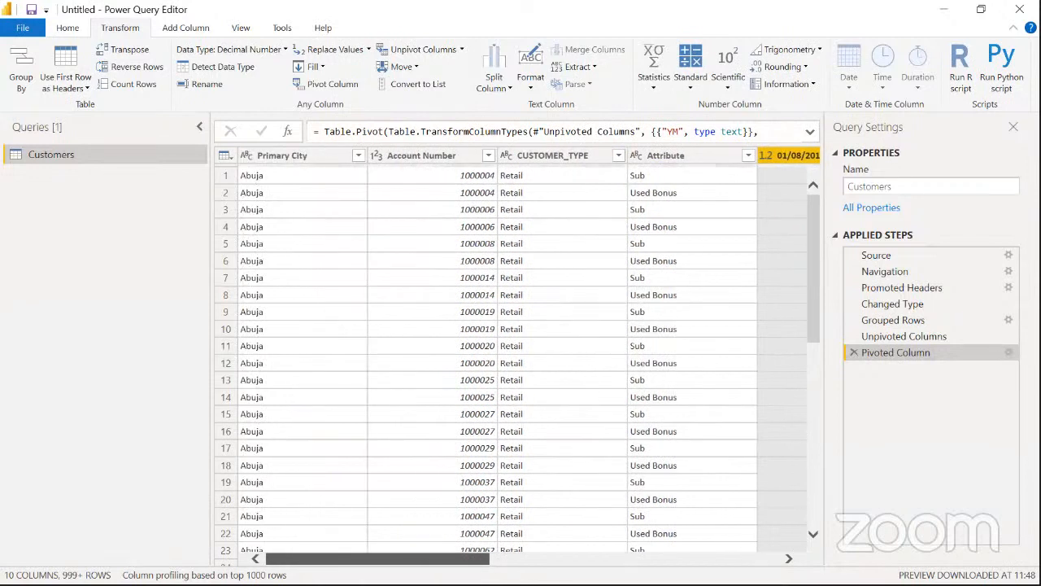
Check the first row's account number, then look through the pivoted month columns from 01/08/2019 to 01/09/2019 and back
click(459, 175)
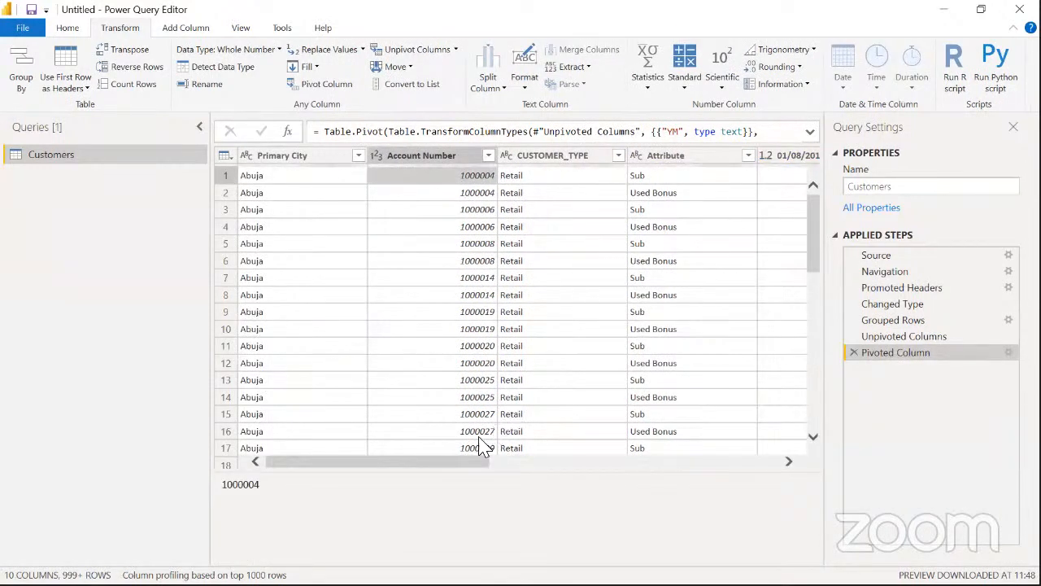
drag(468, 462, 627, 469)
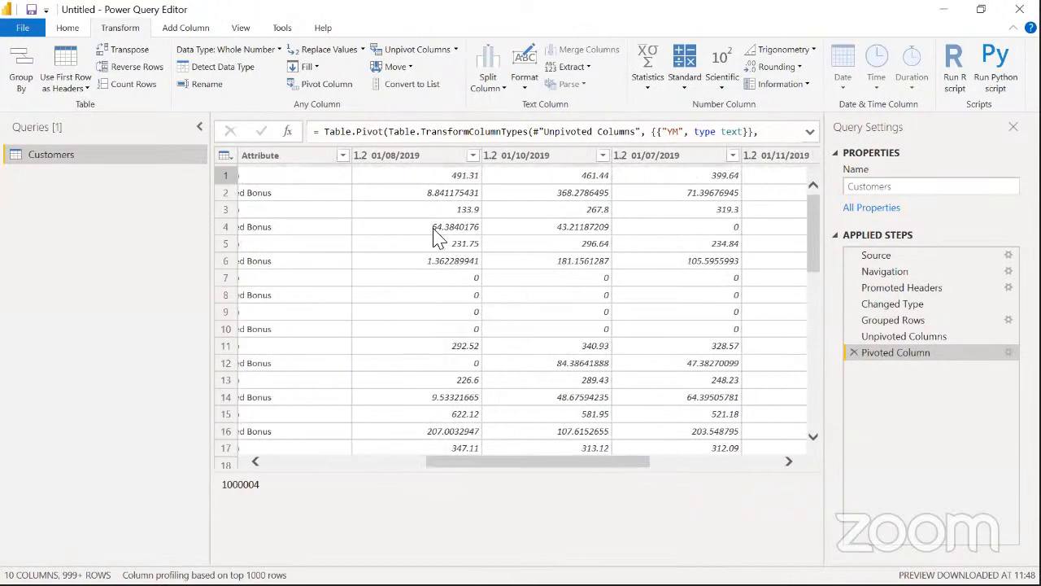
click(409, 156)
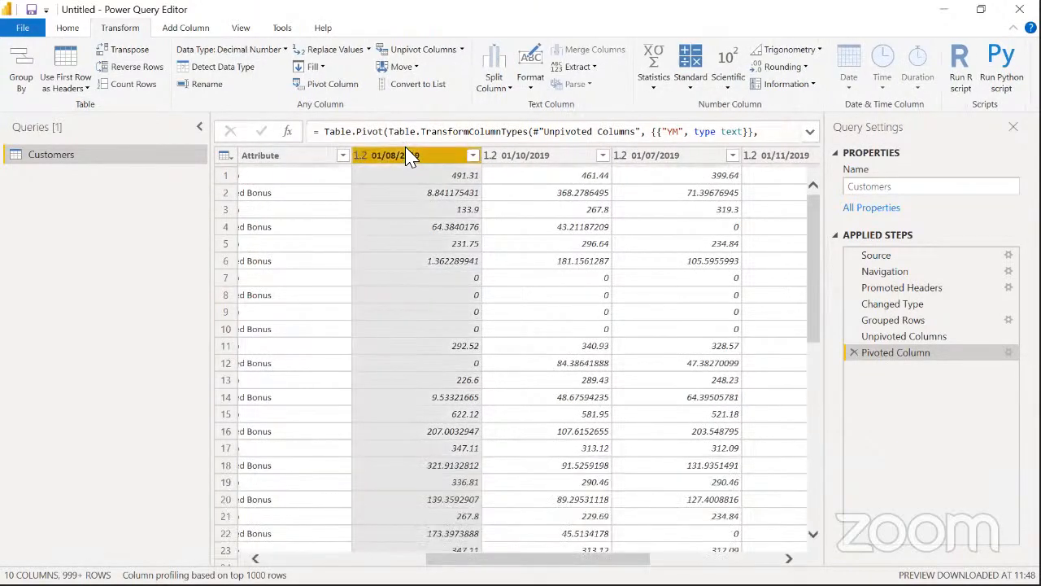
key(Right)
key(Right)
key(Right)
key(Right)
key(Right)
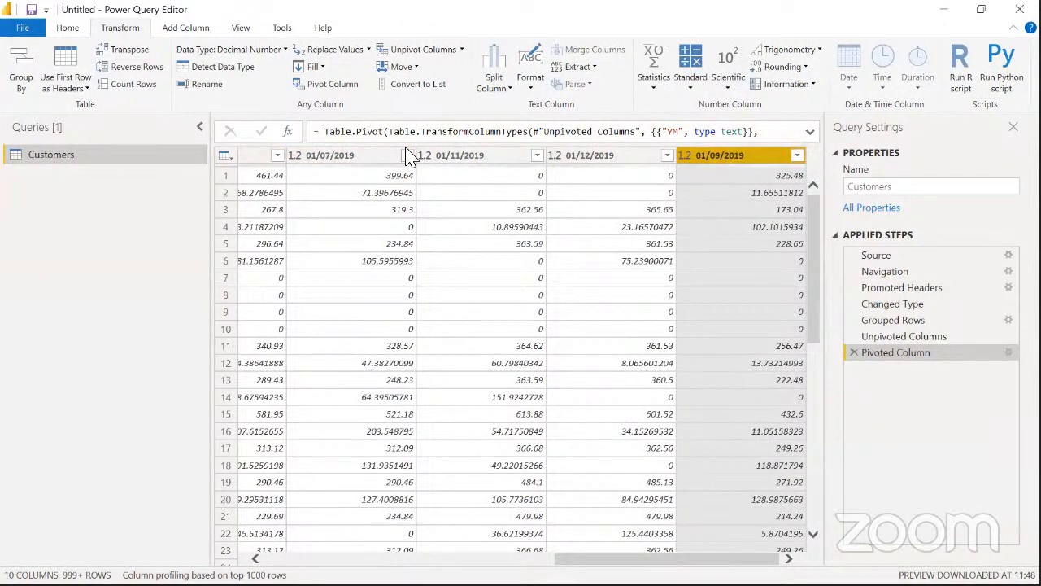
key(Left)
key(Left)
key(Left)
key(Left)
key(Left)
key(Left)
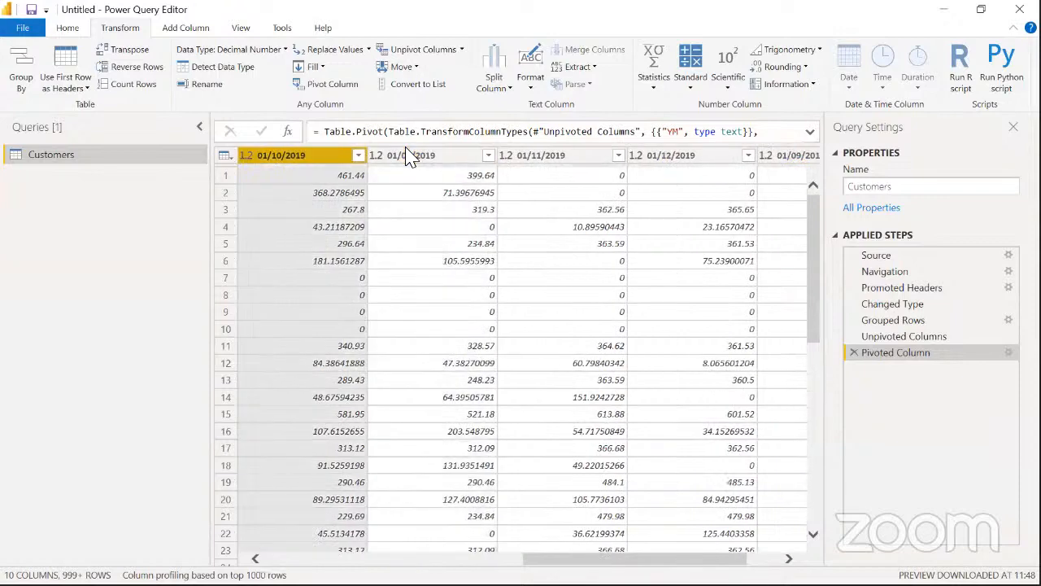
key(Left)
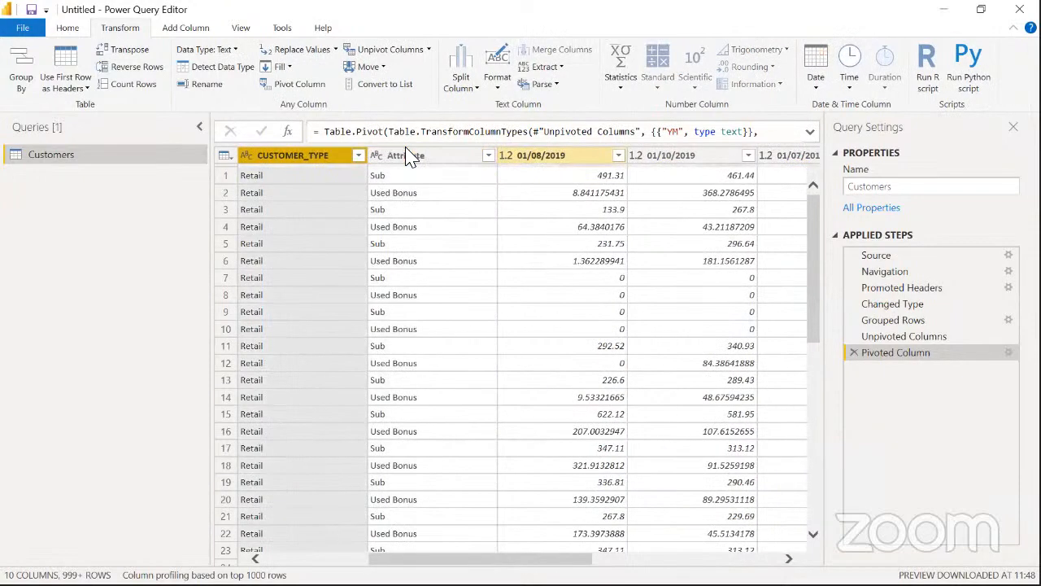
key(Right)
key(Right)
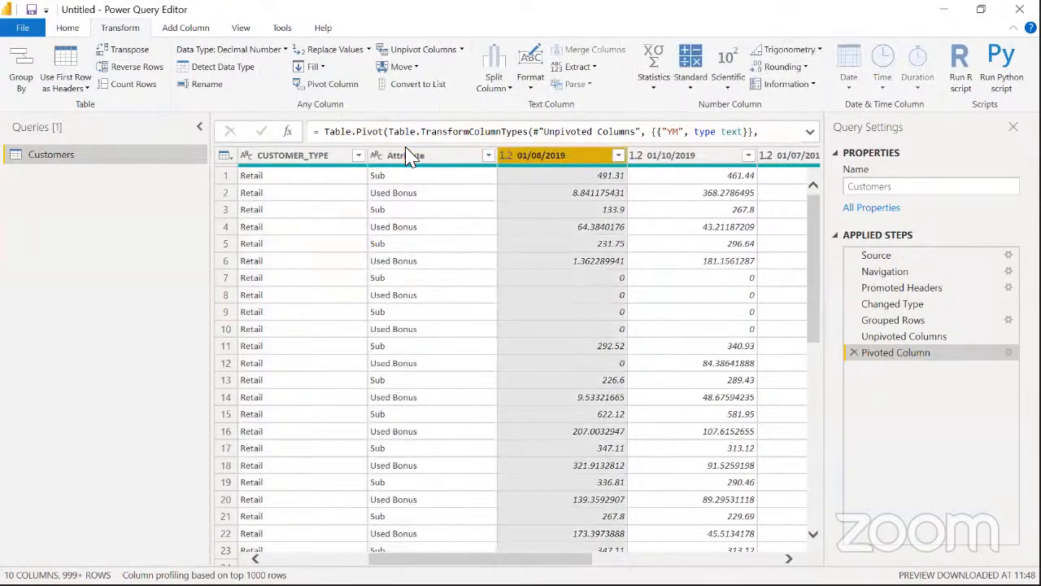
Examine the first customer's Sub values month by month across the pivoted date columns
click(610, 176)
key(Right)
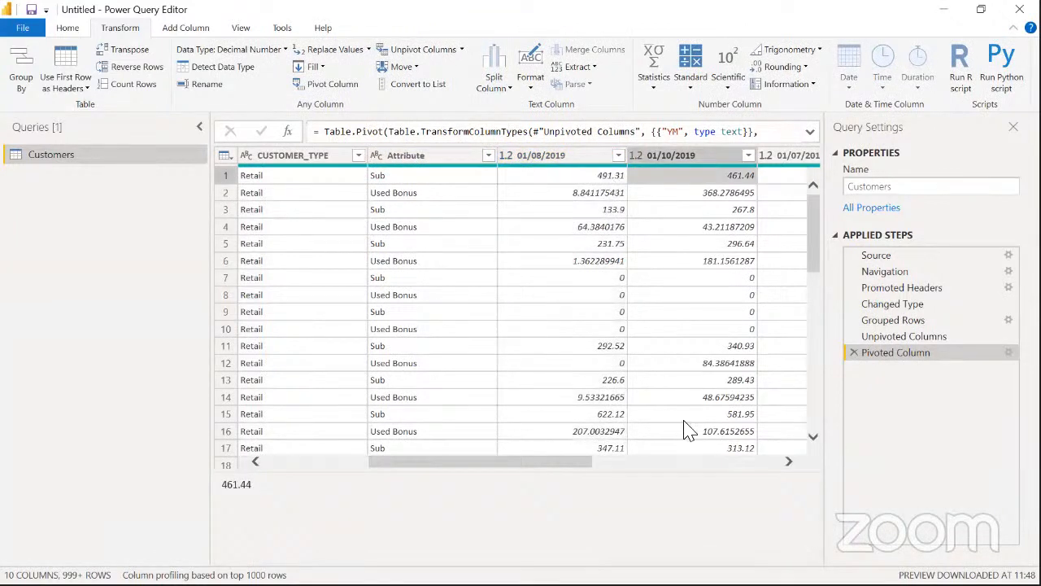
drag(553, 465, 734, 469)
click(570, 183)
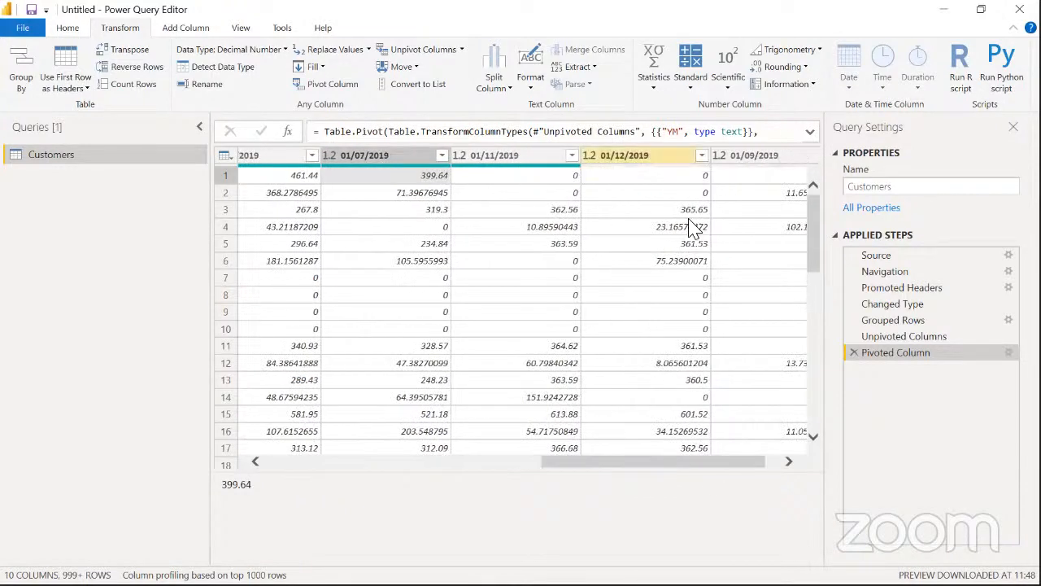
drag(660, 470, 707, 472)
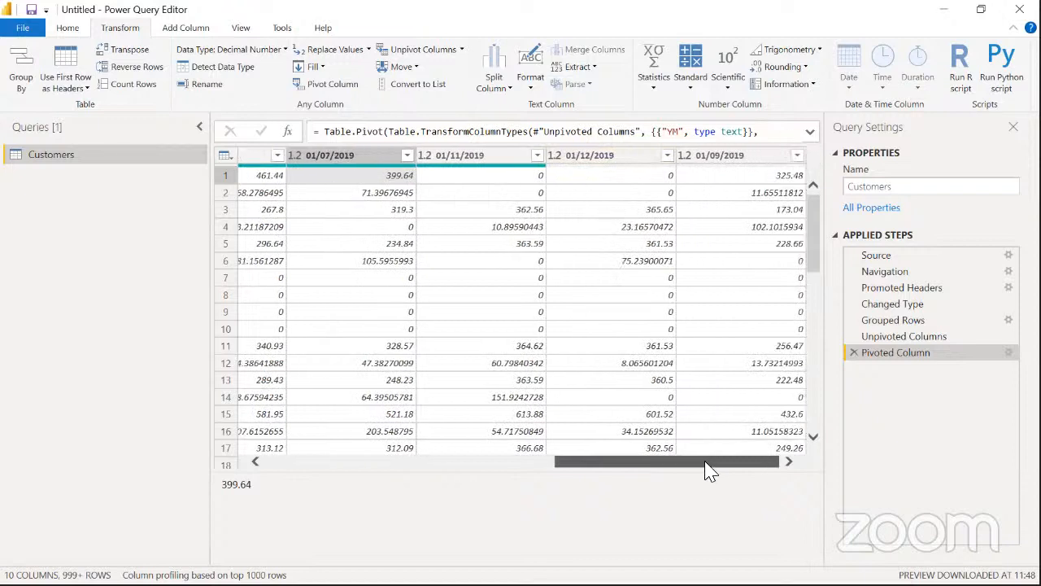
click(690, 184)
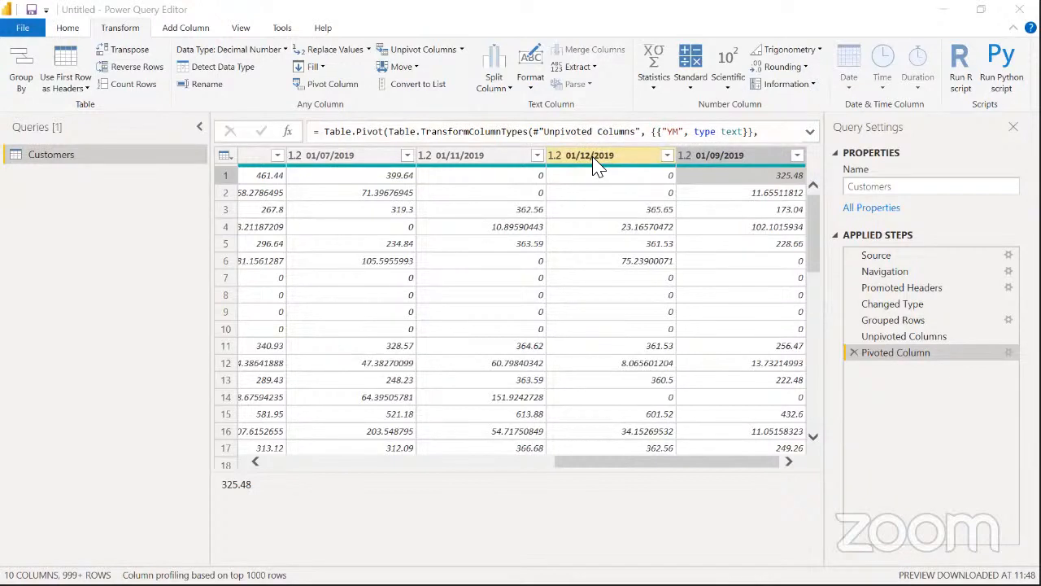
drag(669, 462, 405, 474)
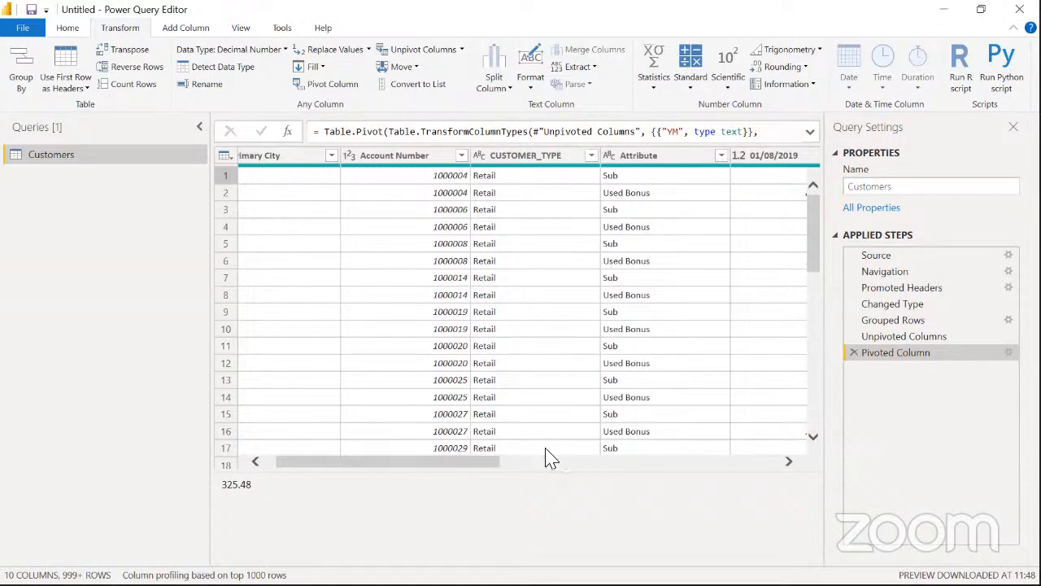
drag(501, 462, 674, 461)
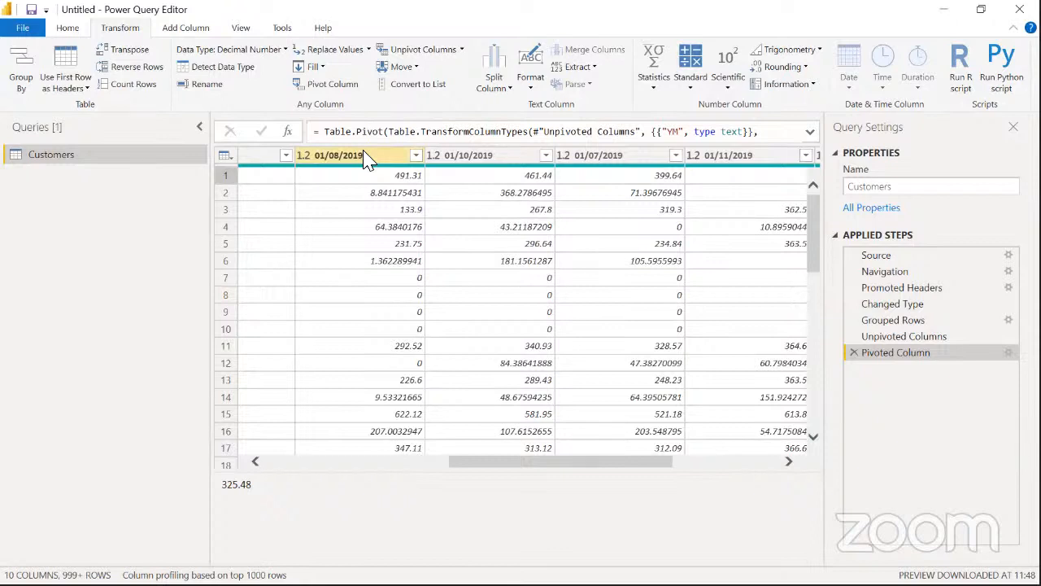
Add a Count Values statistics column across the six pivoted month columns, 01/08/2019 through 01/09/2019
click(360, 155)
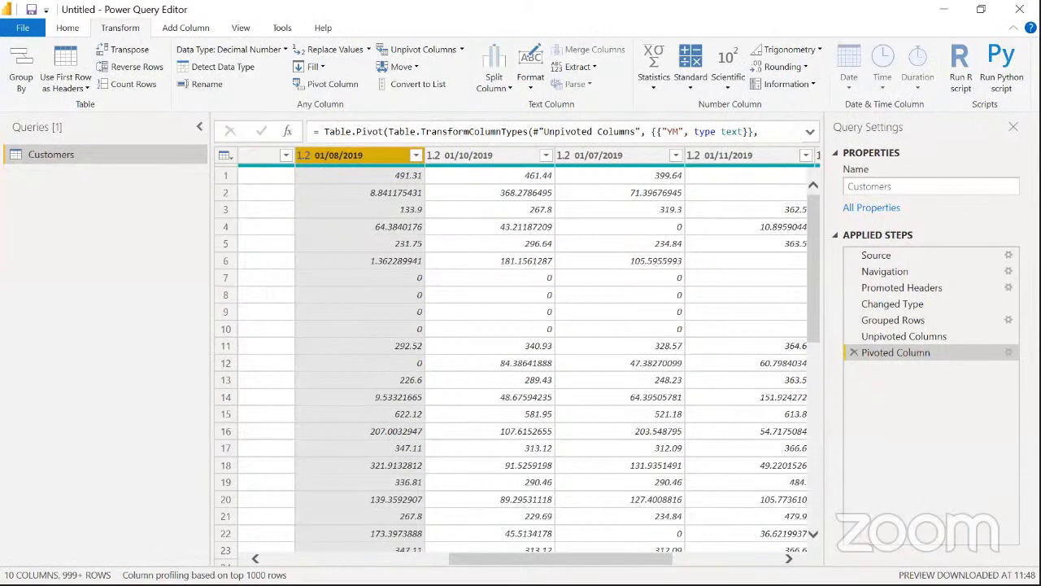
scroll(516, 358, left, 2)
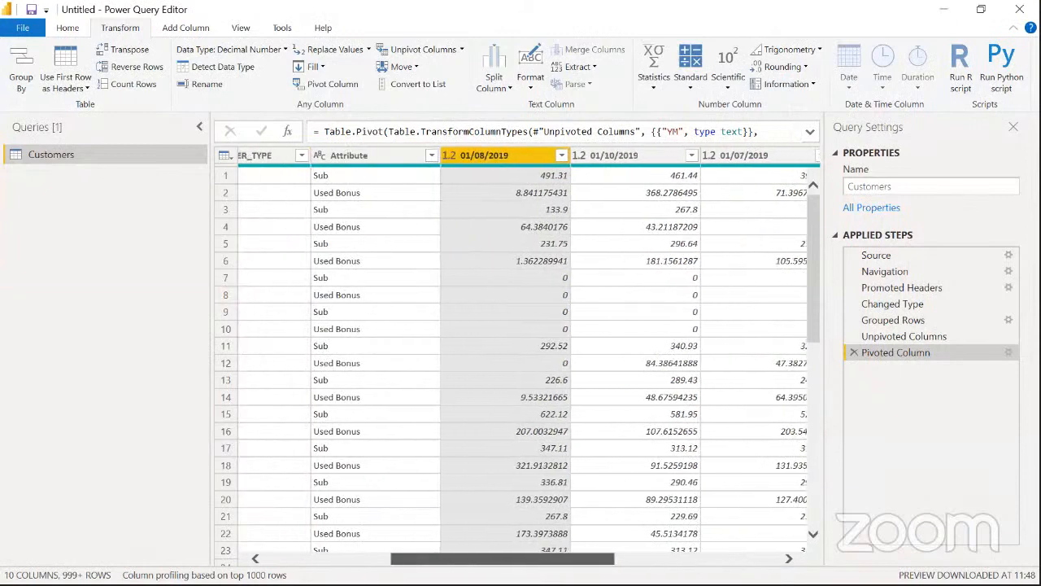
key(shift+Right)
key(shift+Right)
key(shift+Right)
key(shift+Right)
key(shift+Right)
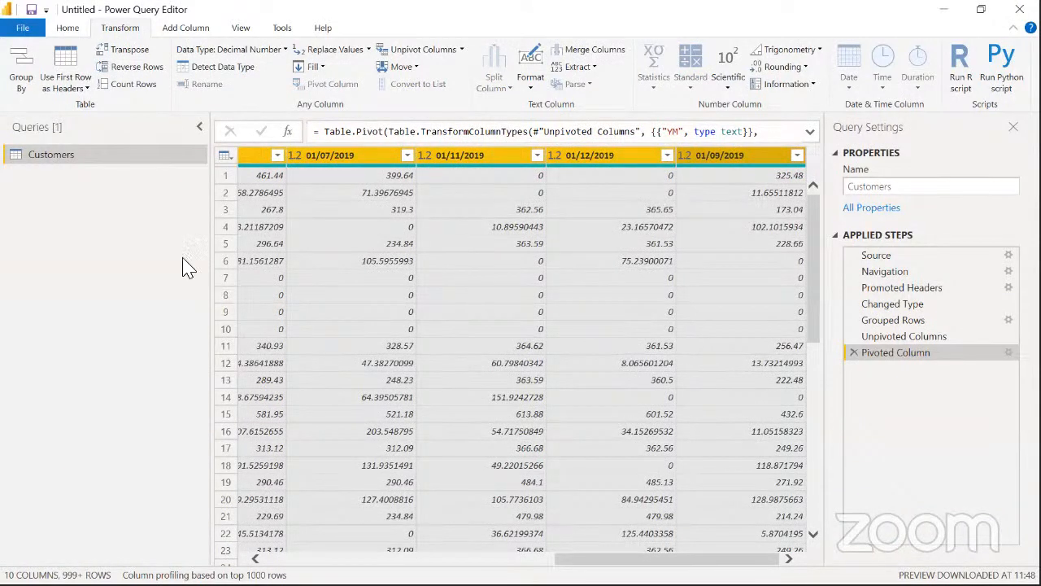
click(181, 29)
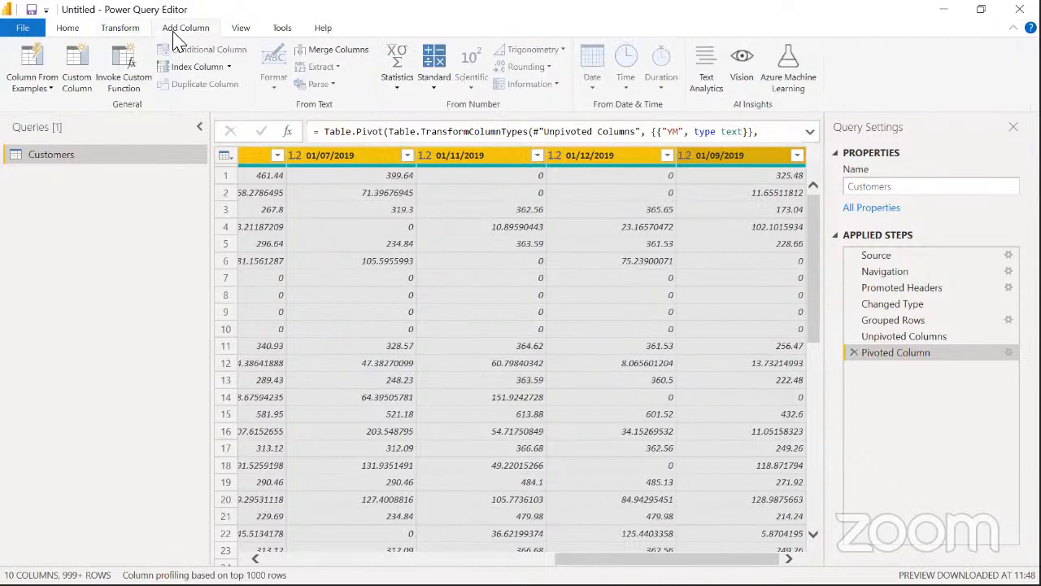
click(397, 91)
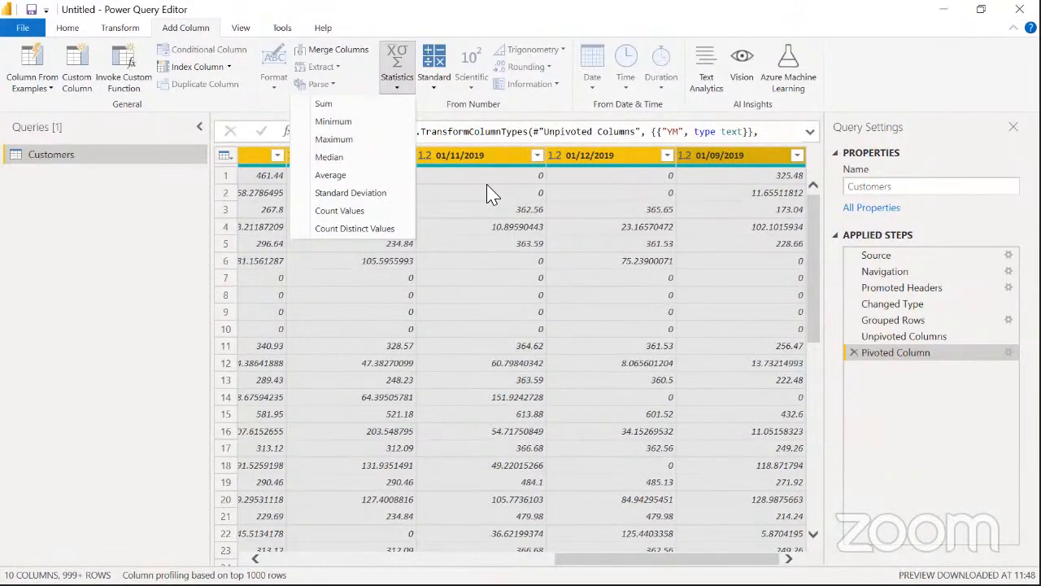
click(356, 213)
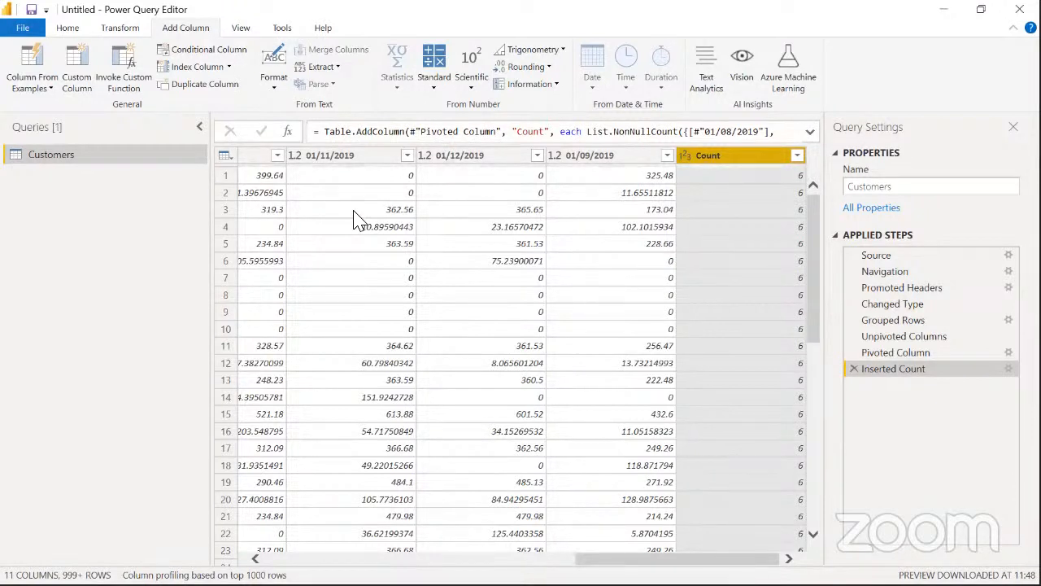
Compare the first row's 01/11/2019 and 01/12/2019 values with the new Count column
click(379, 177)
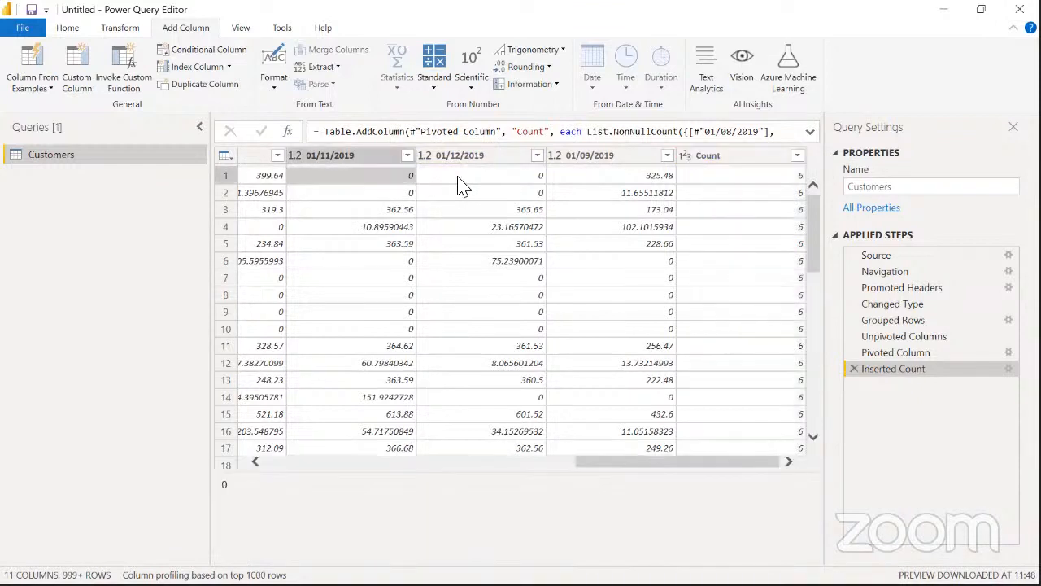
click(458, 185)
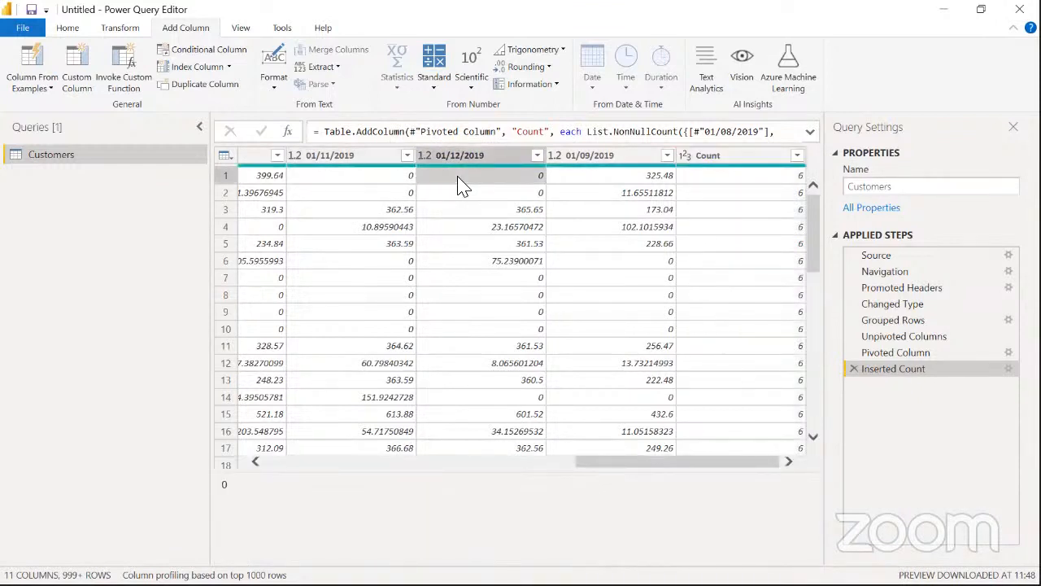
click(730, 159)
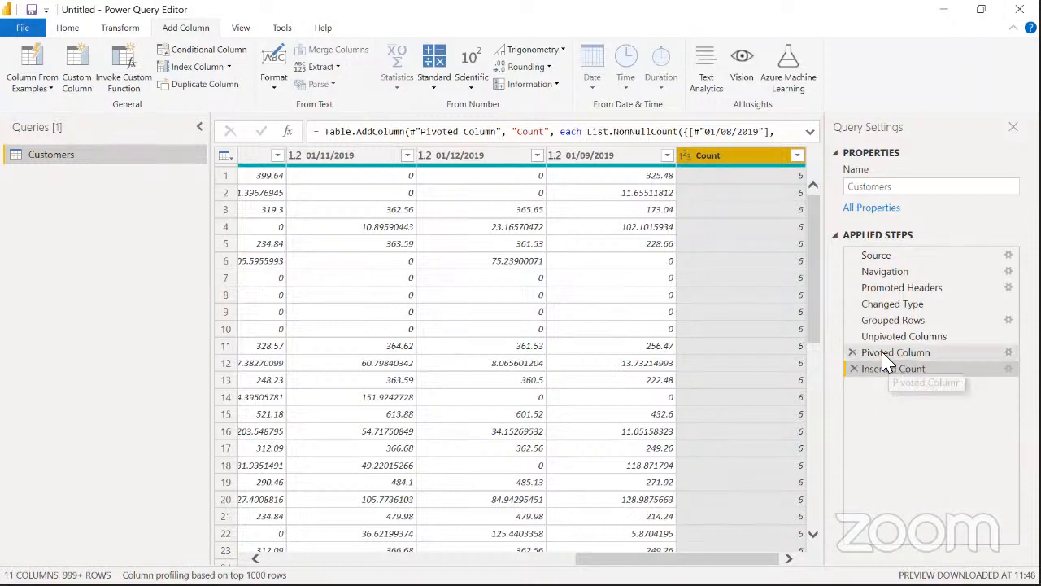
Insert a Replace Values step after Pivoted Column that replaces 0 with null in all six month columns
click(887, 355)
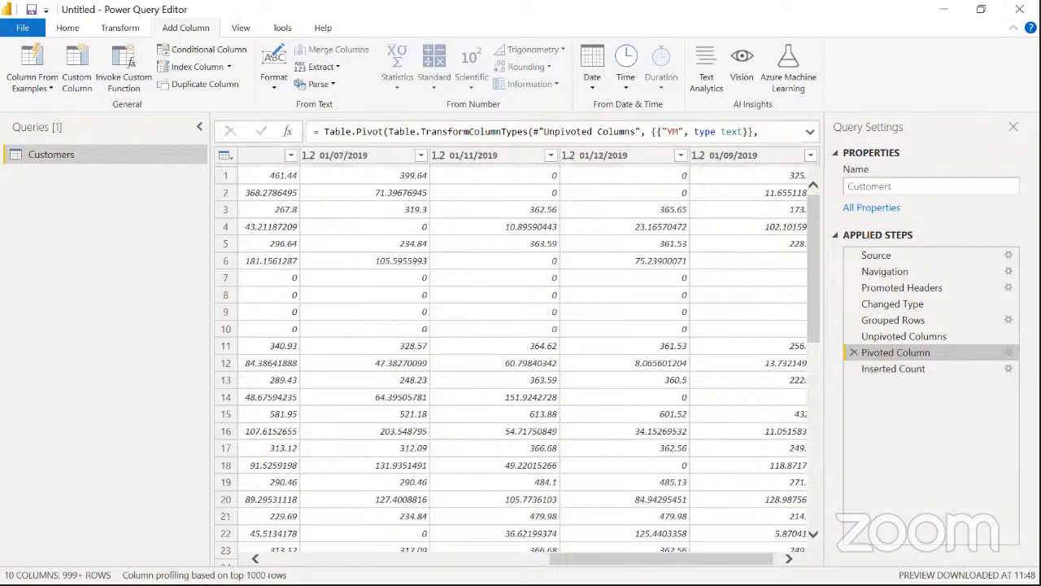
scroll(501, 199, left, 6)
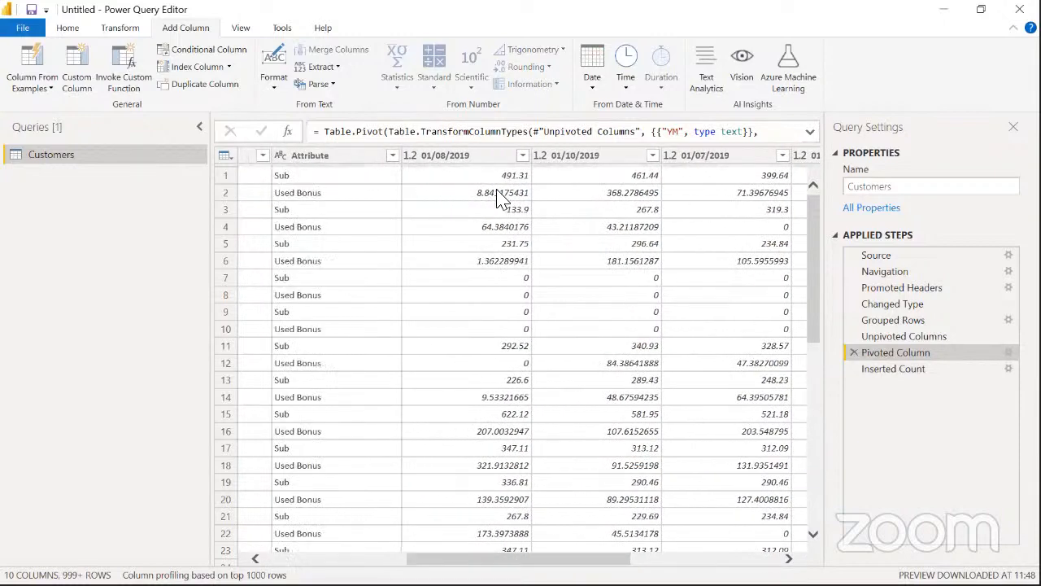
click(458, 159)
key(shift+Right)
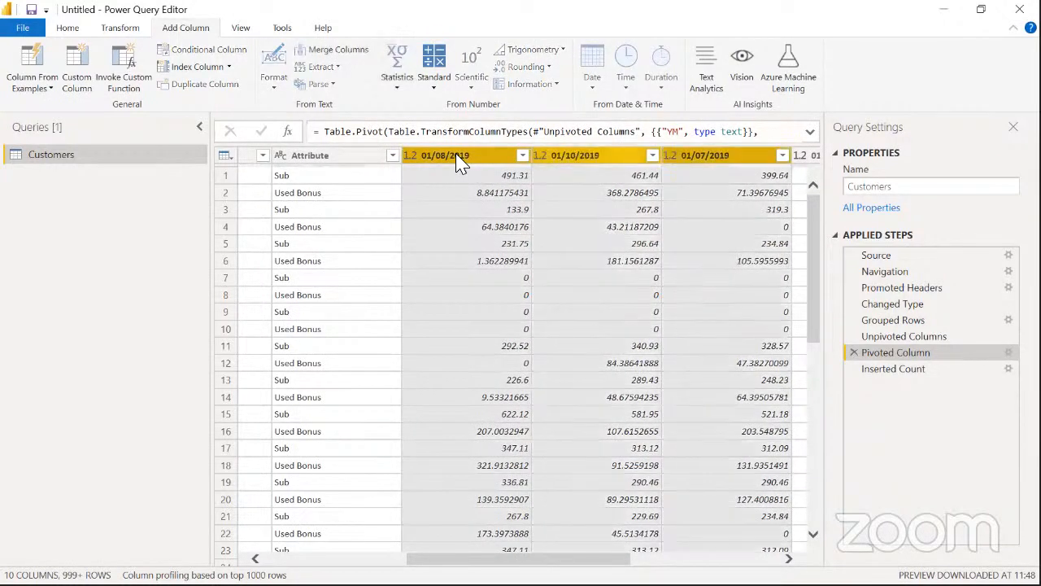
key(shift+Right)
key(shift+Right)
key(shift+Right)
key(shift+Right)
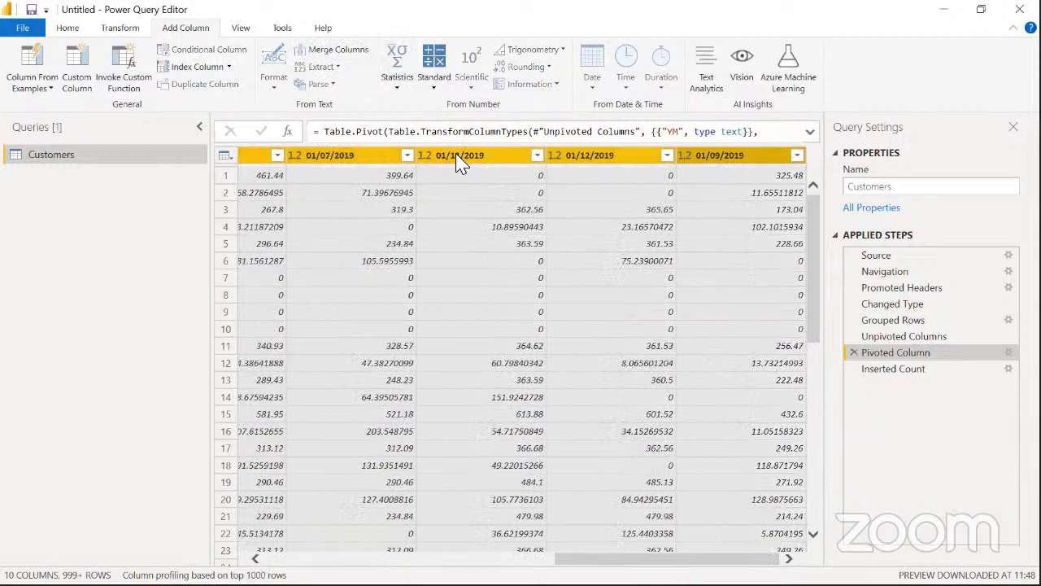
right_click(506, 154)
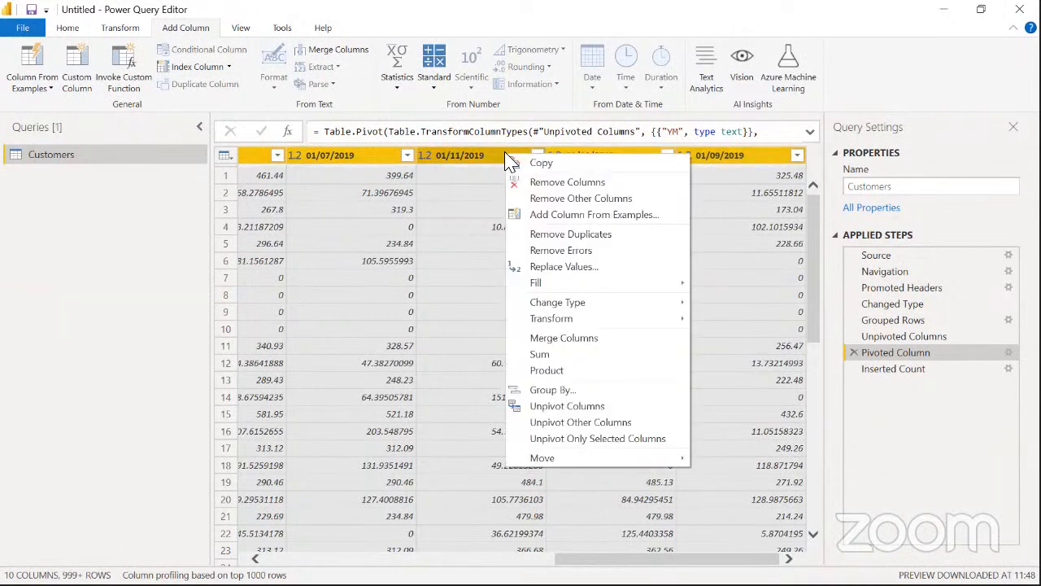
click(587, 274)
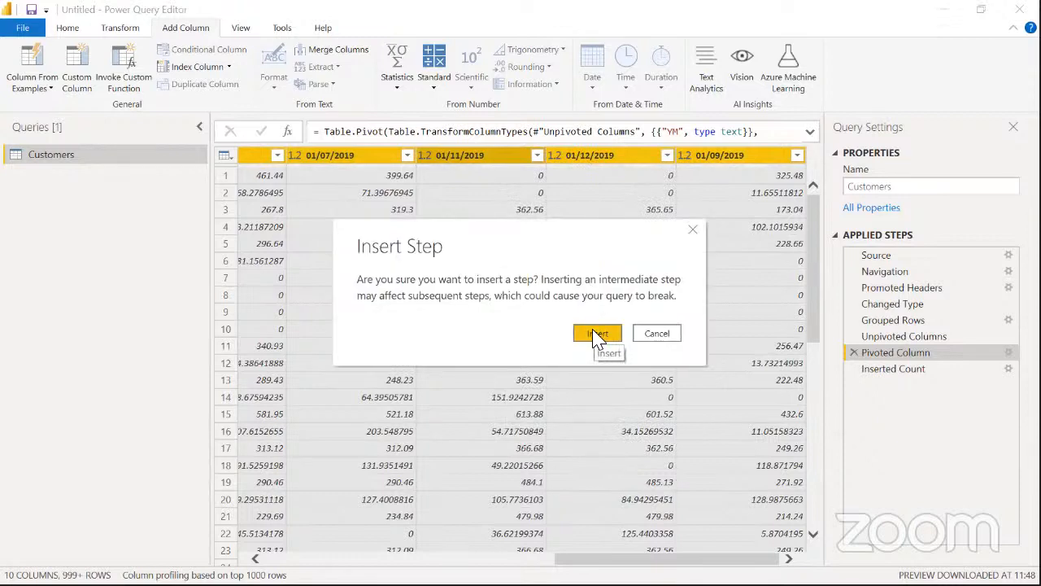
click(600, 335)
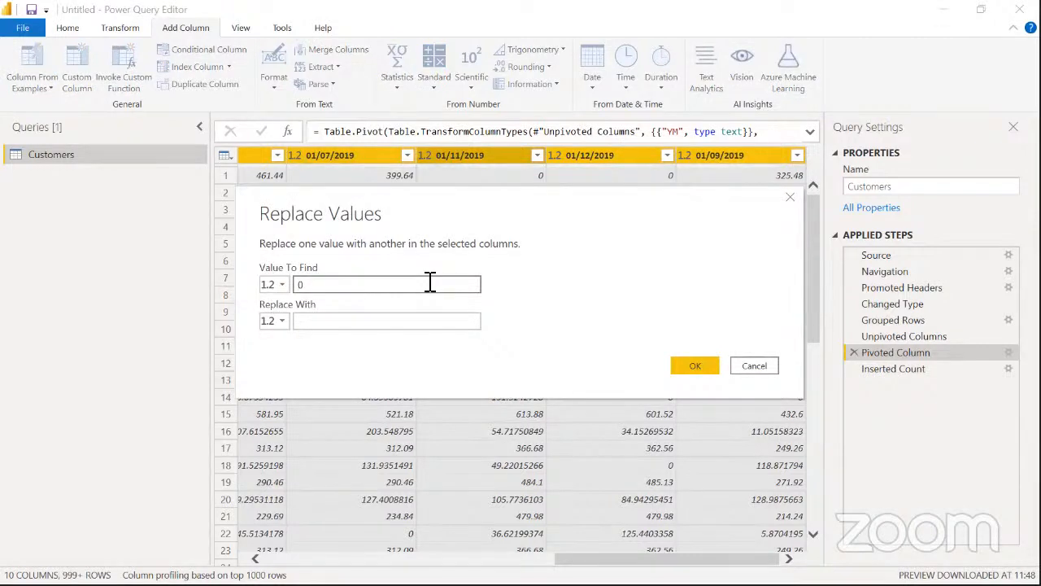
click(400, 323)
text(null)
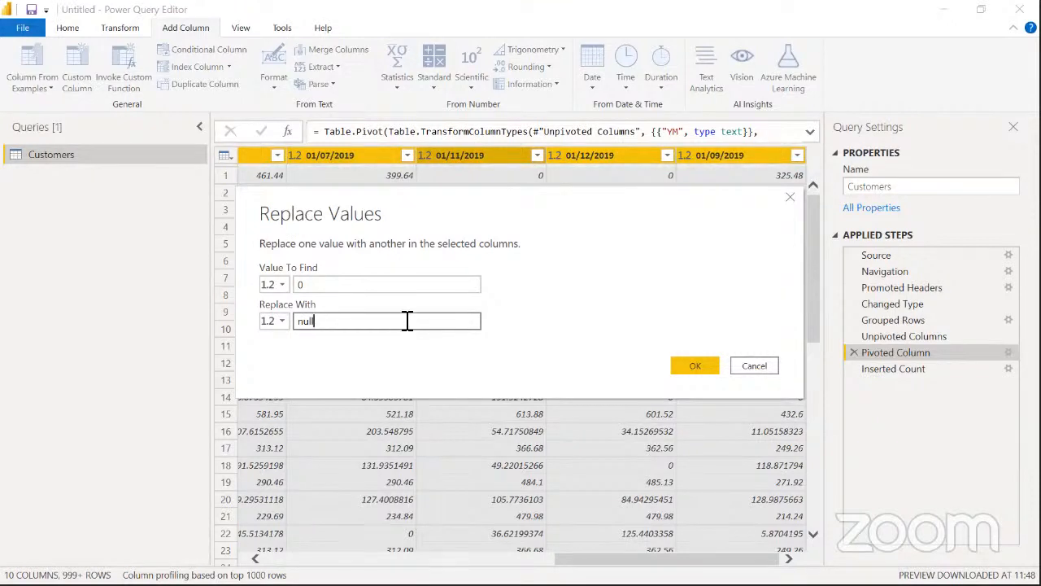
Replace 0 with null in the selected monthly columns and check the Count column in the Inserted Count step
click(695, 366)
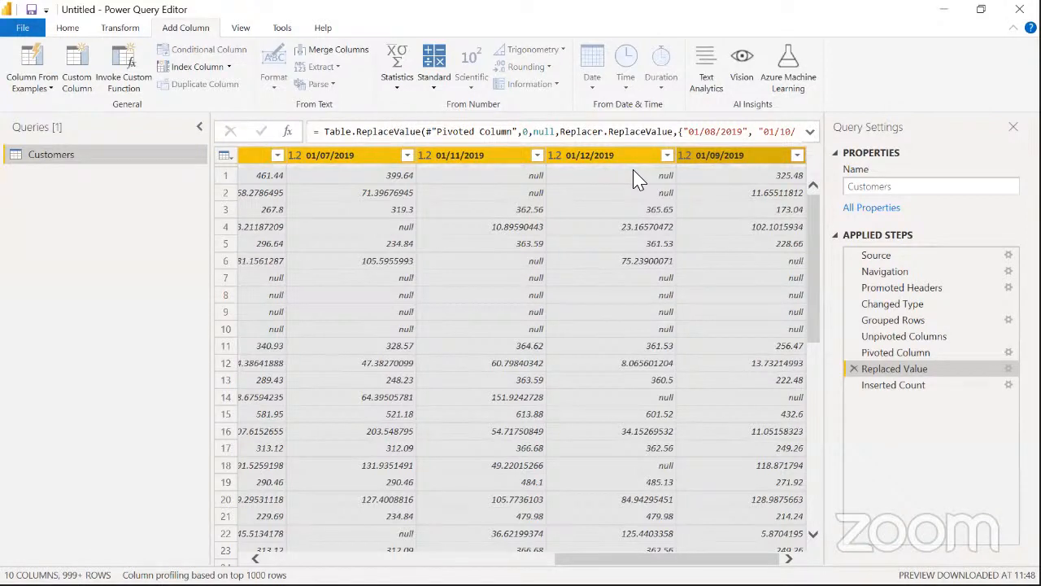
click(893, 384)
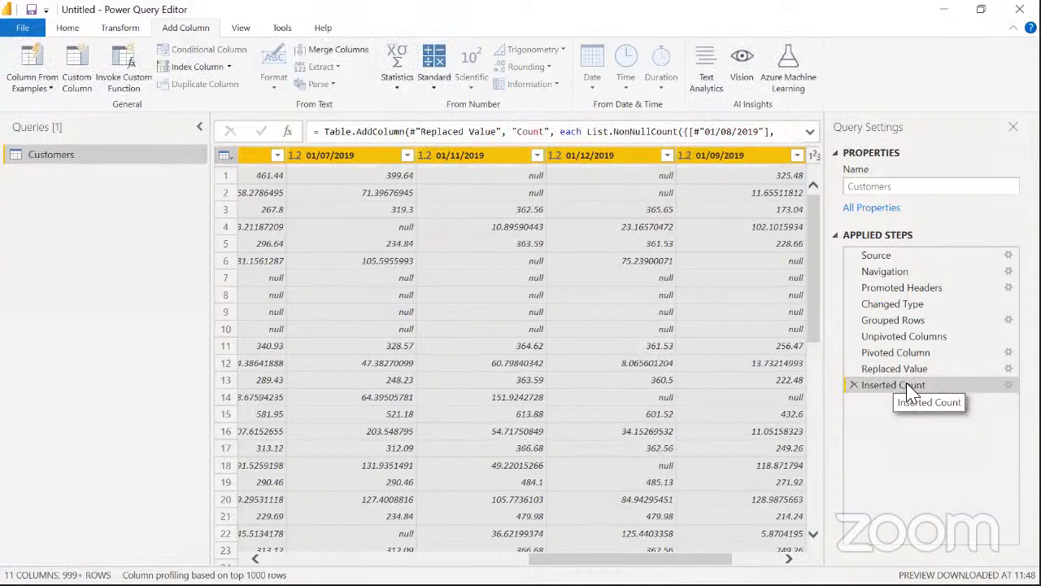
drag(685, 559, 733, 559)
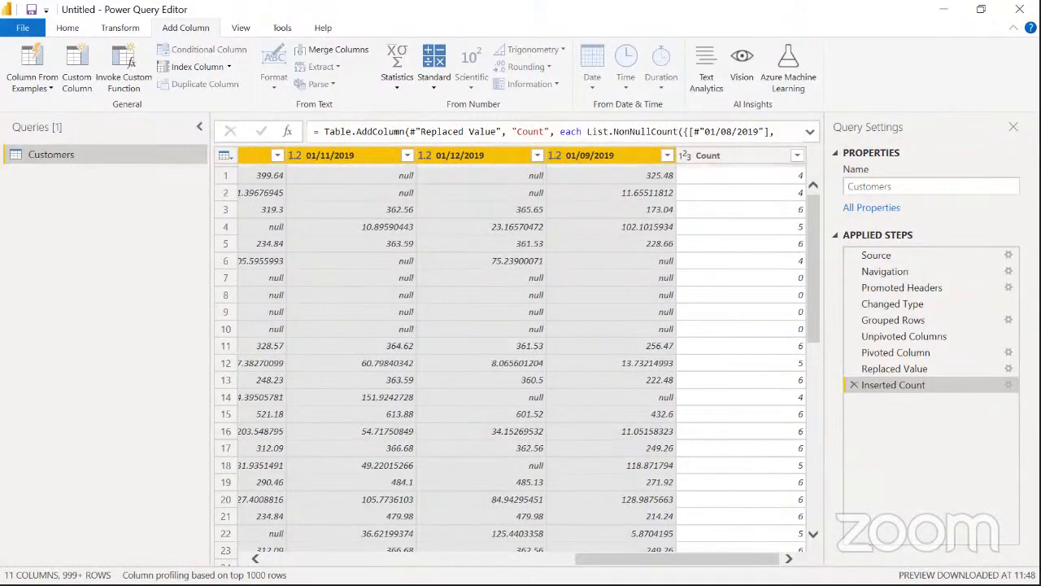
mouse_move(677, 559)
mouse_down()
mouse_move(539, 559)
mouse_move(677, 559)
mouse_up()
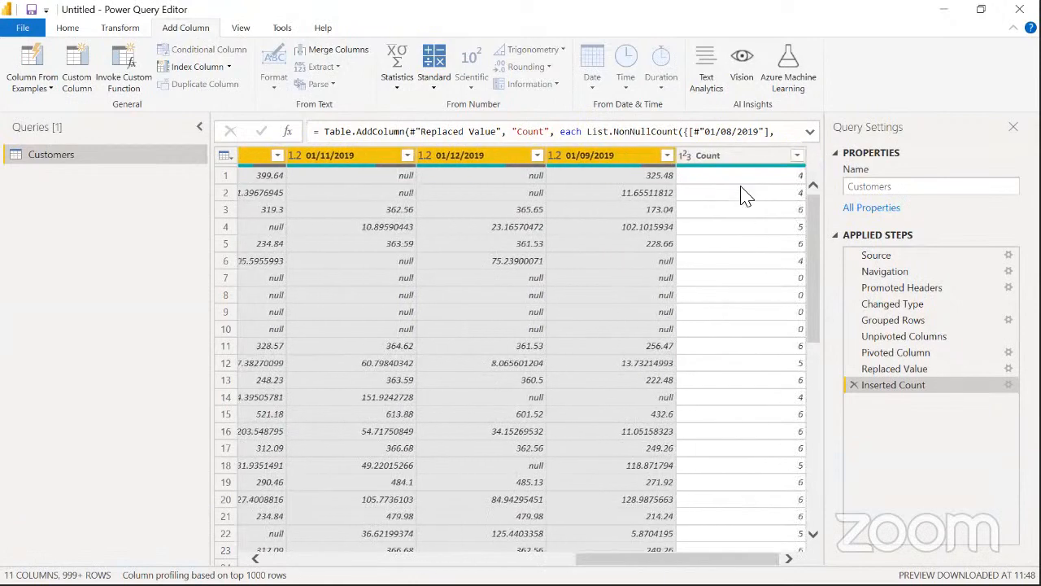
Remove the six monthly date columns, keeping the Count column
drag(678, 559, 535, 559)
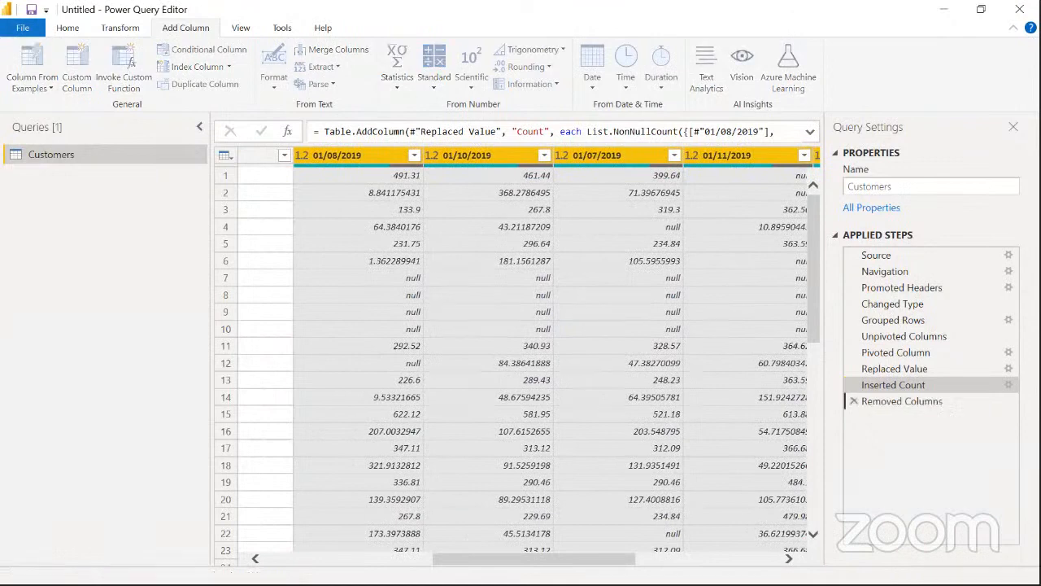
key(Delete)
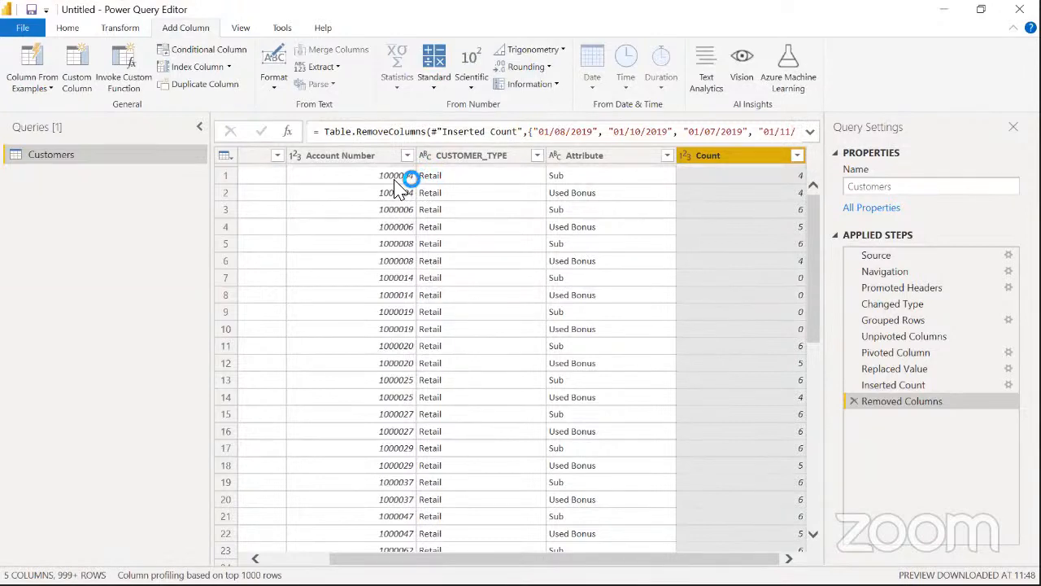
Compare the Count values of the Sub and Used Bonus rows for the first account
click(598, 177)
click(732, 177)
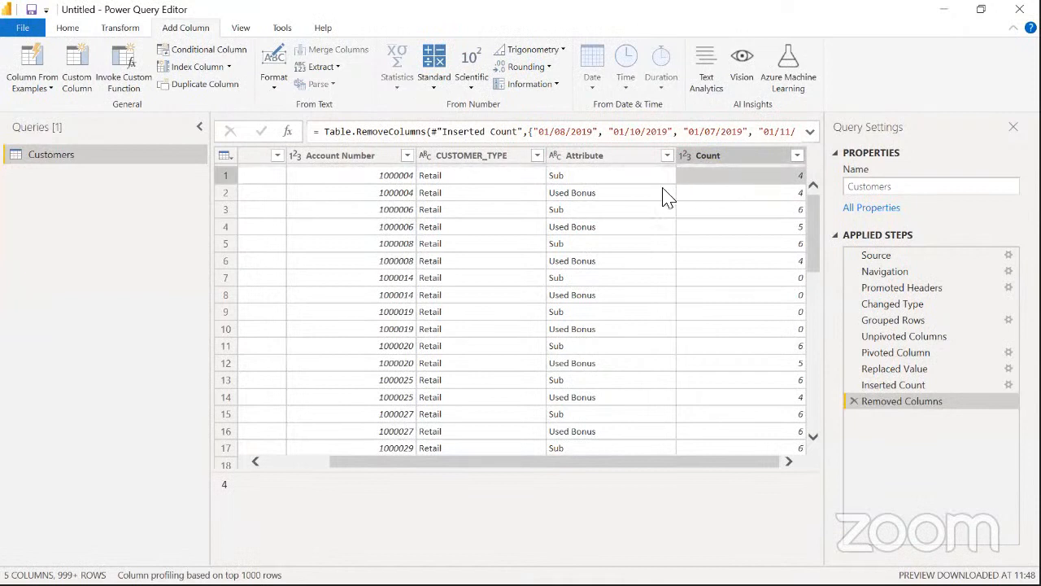
click(610, 195)
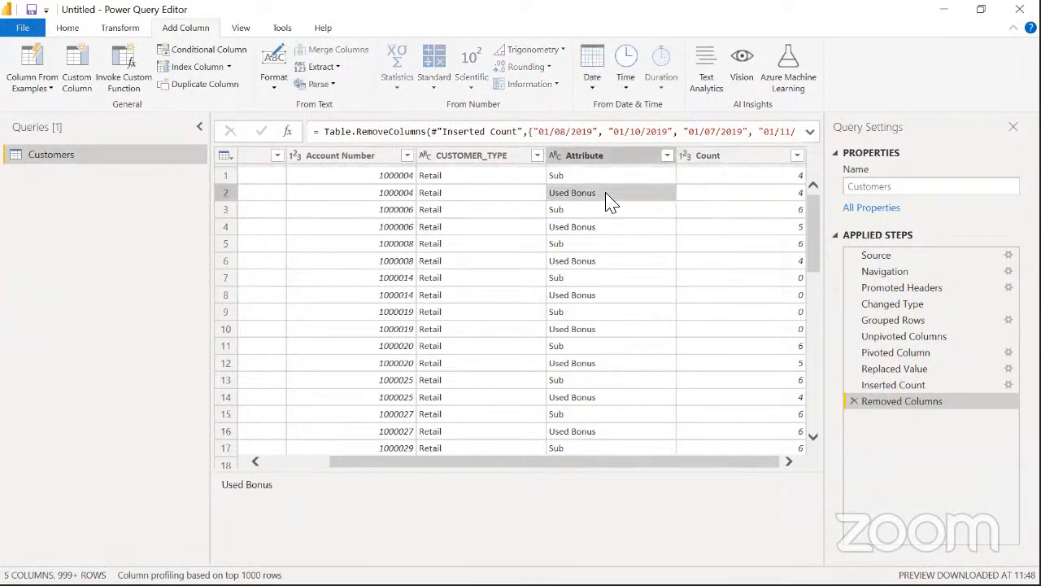
click(729, 195)
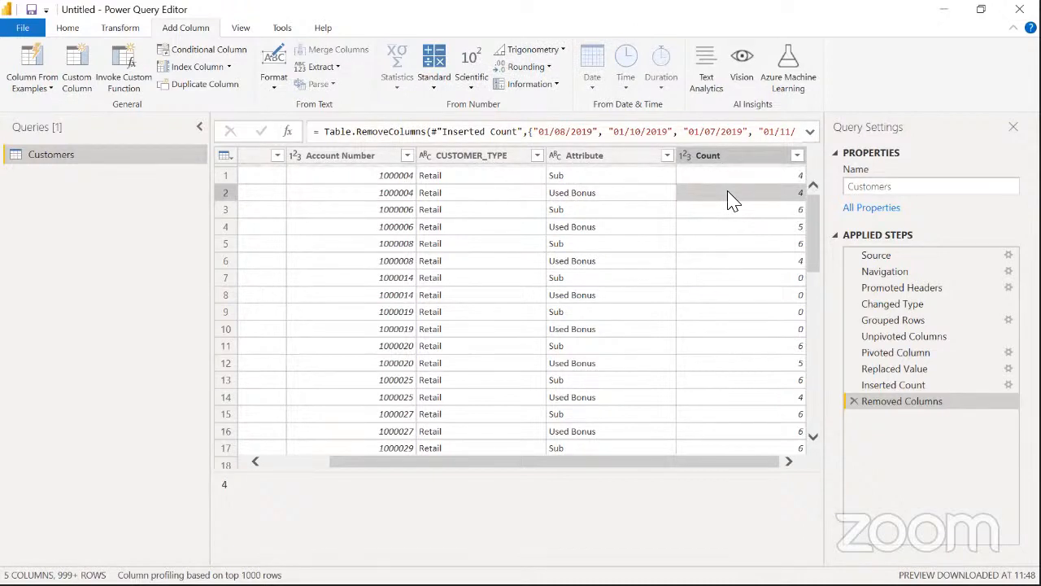
click(729, 179)
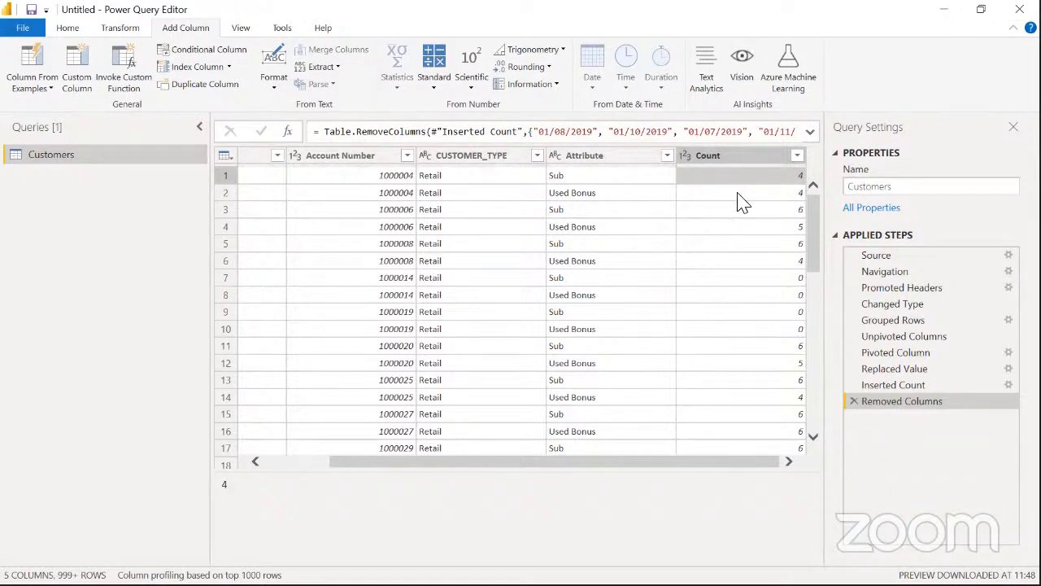
click(739, 196)
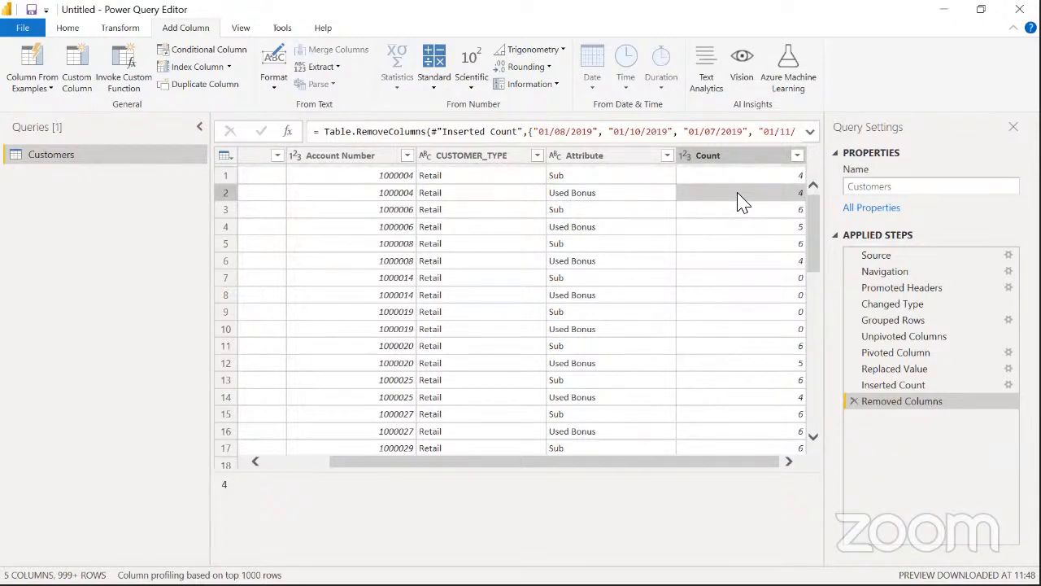
click(728, 157)
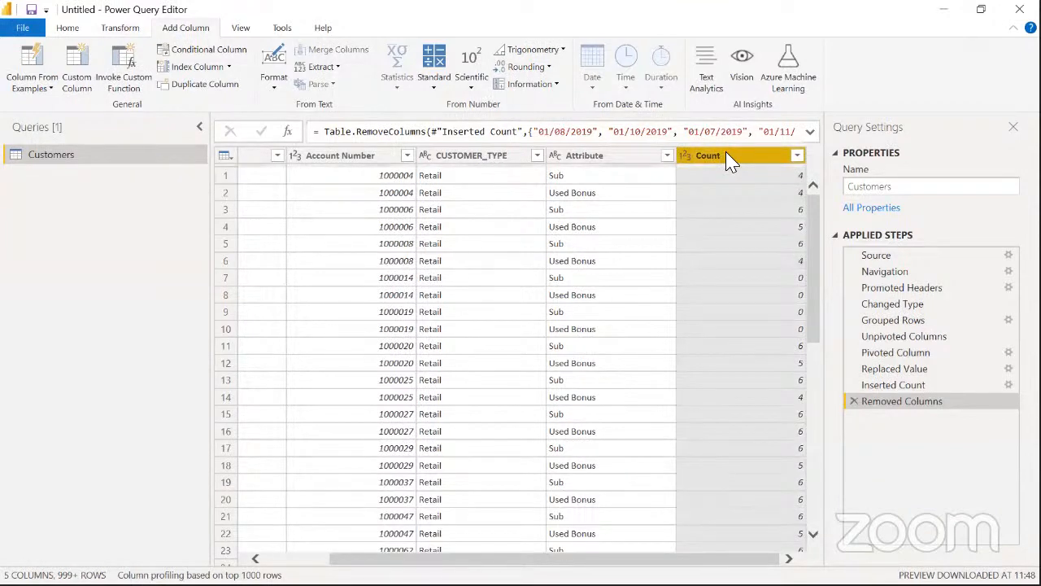
Switch to the Word case study, highlight the Bonus Usage scoring rules, and return to the Power Query Editor
key(alt+Tab)
key(Tab)
key(Tab)
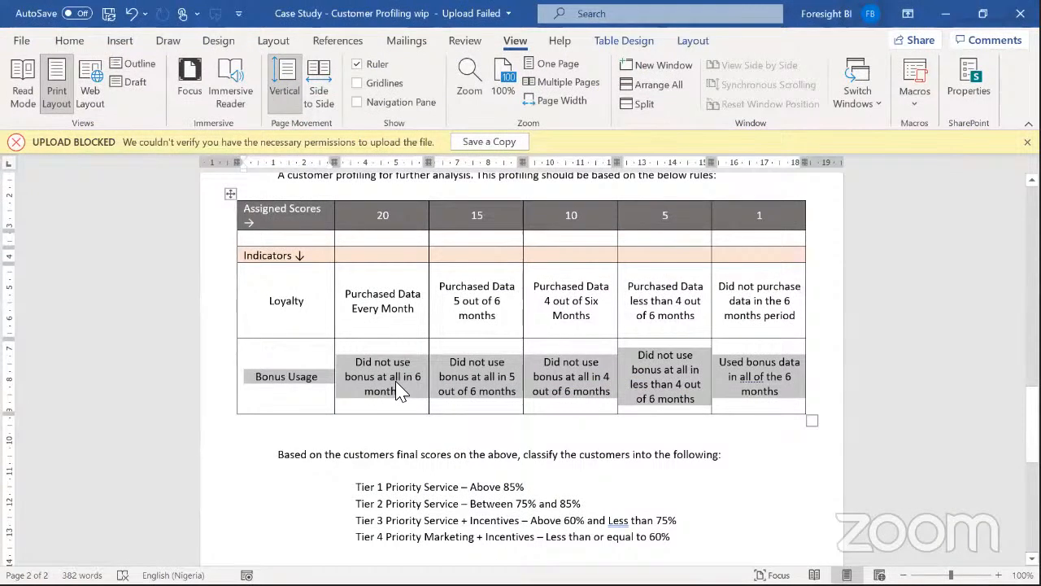
click(402, 383)
drag(351, 368, 765, 402)
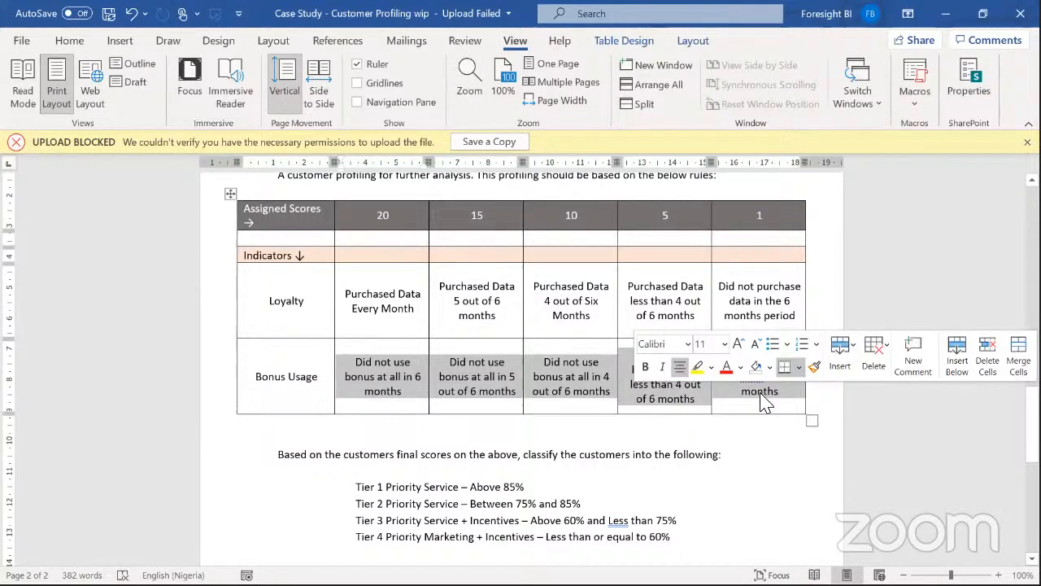
key(alt+Tab)
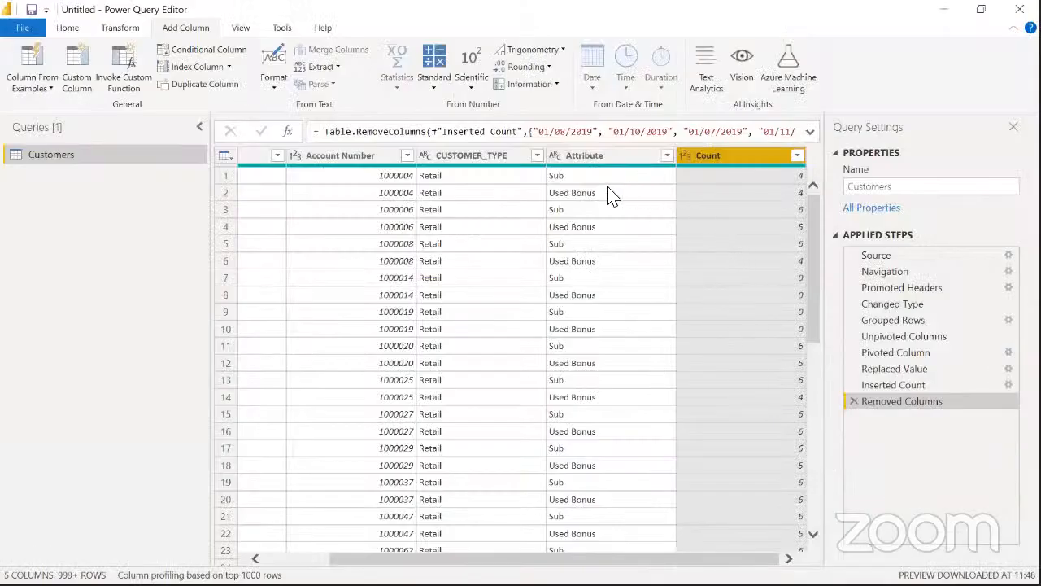
Check the Used Bonus count and Attribute column against the Bonus Usage rules in the Word case study, returning to Power Query
click(773, 194)
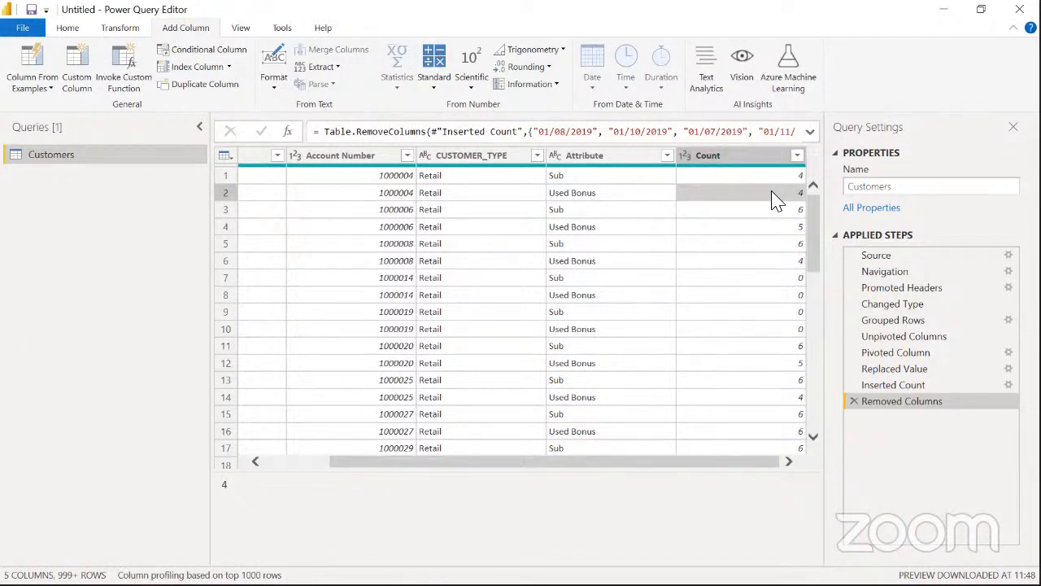
click(615, 157)
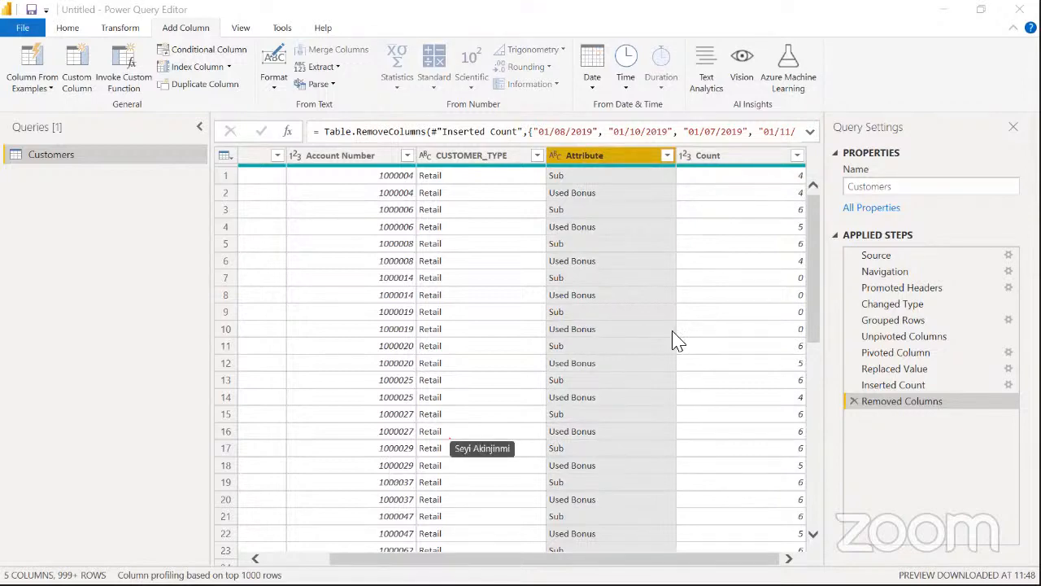
key(alt+Tab)
key(alt+Tab)
key(alt+Tab)
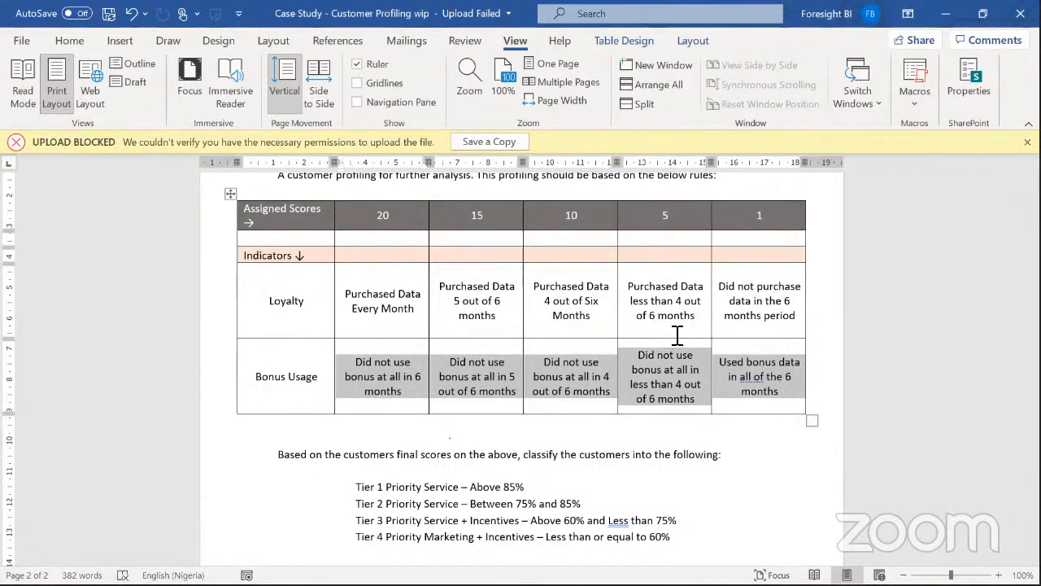
key(alt+Tab)
key(Tab)
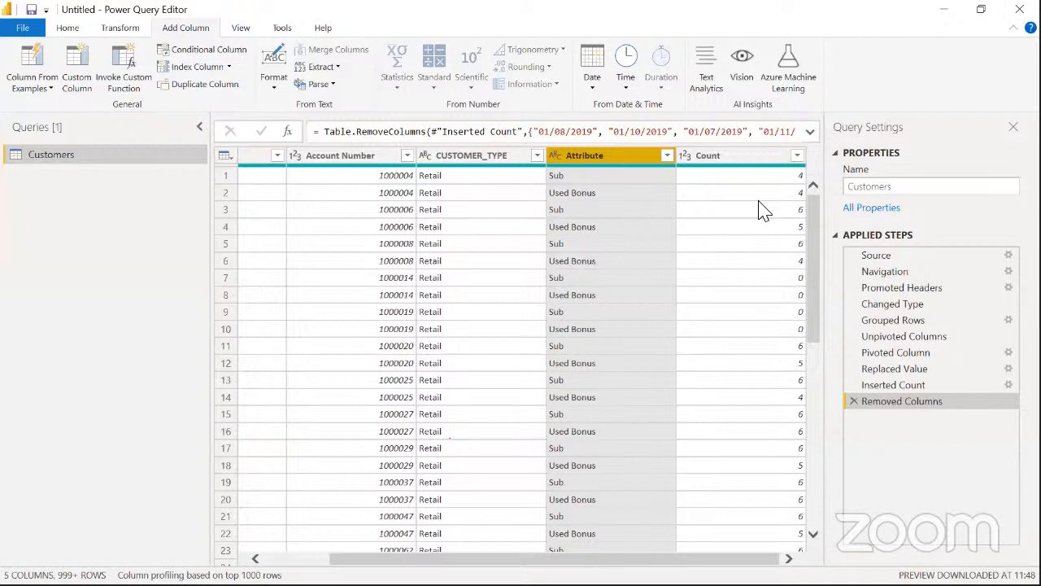
Add a column that subtracts 6 from each value in the Count column
click(747, 160)
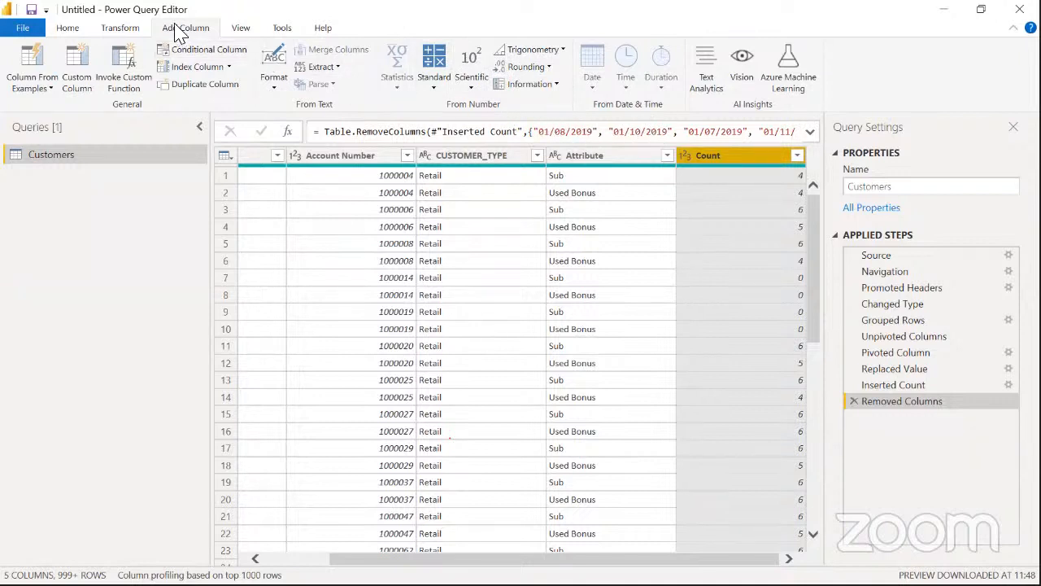
click(433, 88)
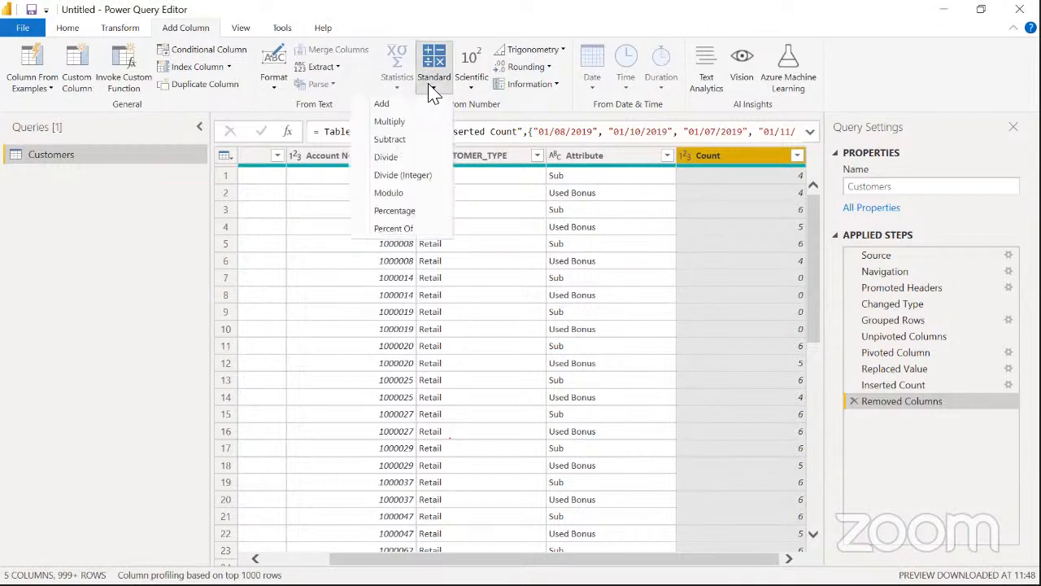
click(399, 140)
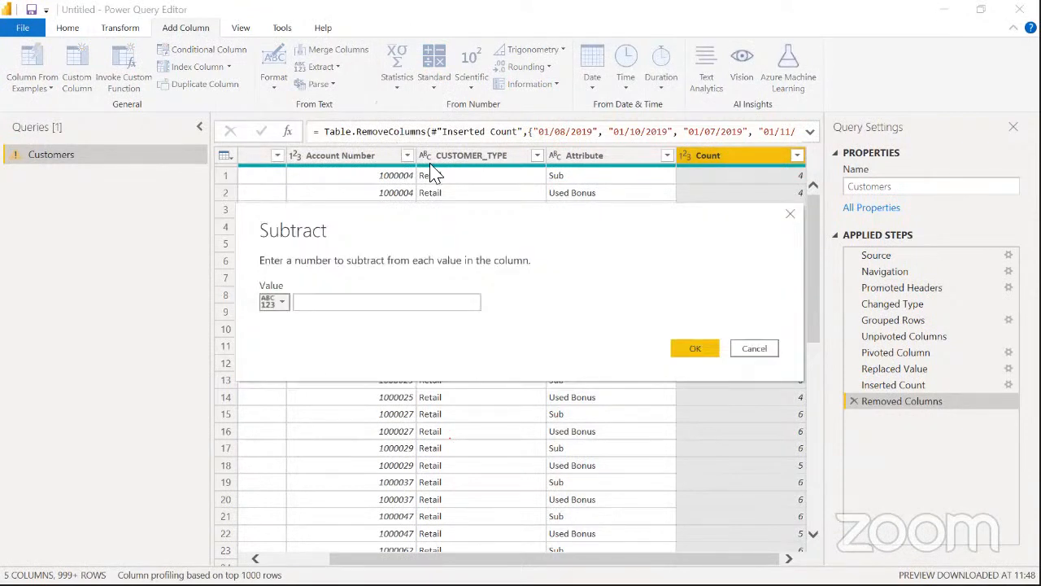
click(476, 300)
text(6)
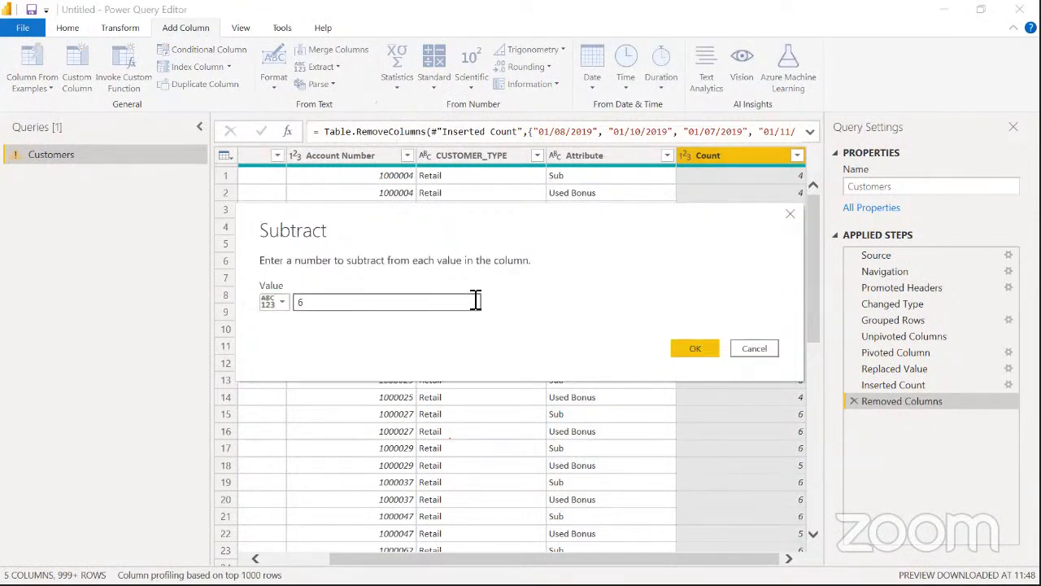
click(710, 346)
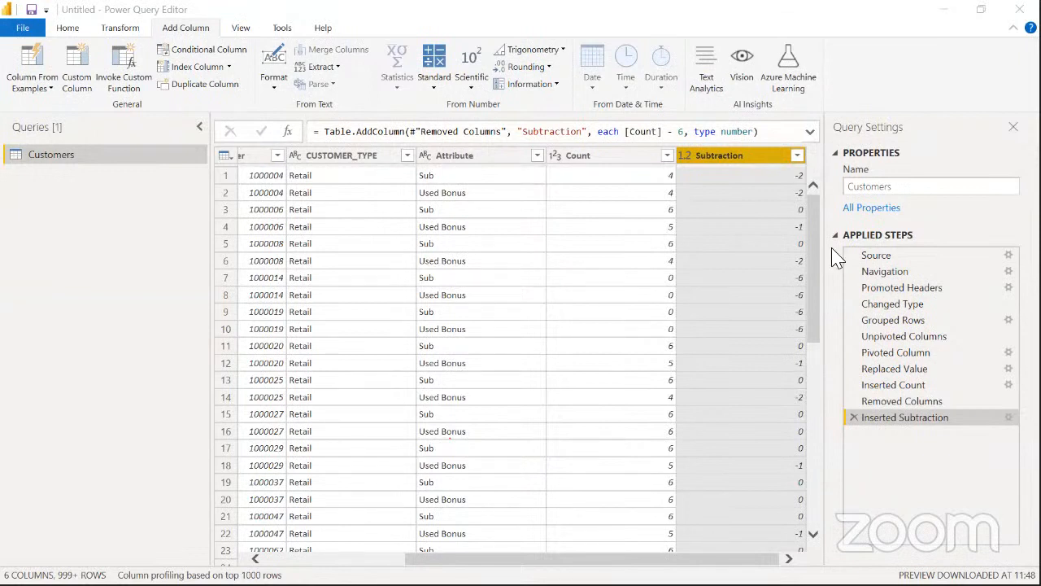
Choose Case Study - Customer Profiling.docx from the Desktop as a file to share in the Zoom meeting
drag(814, 226, 813, 298)
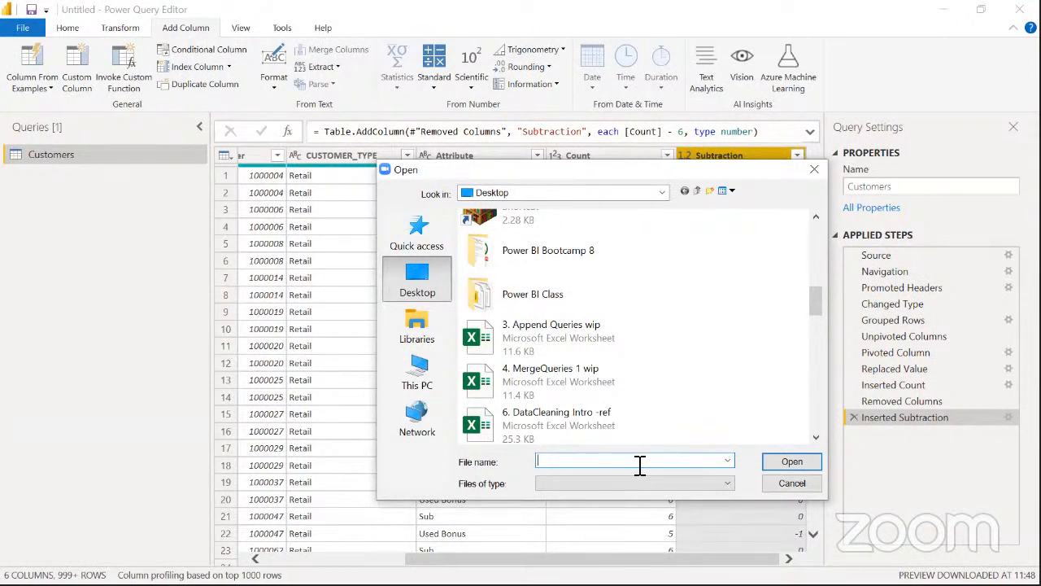
text(cas)
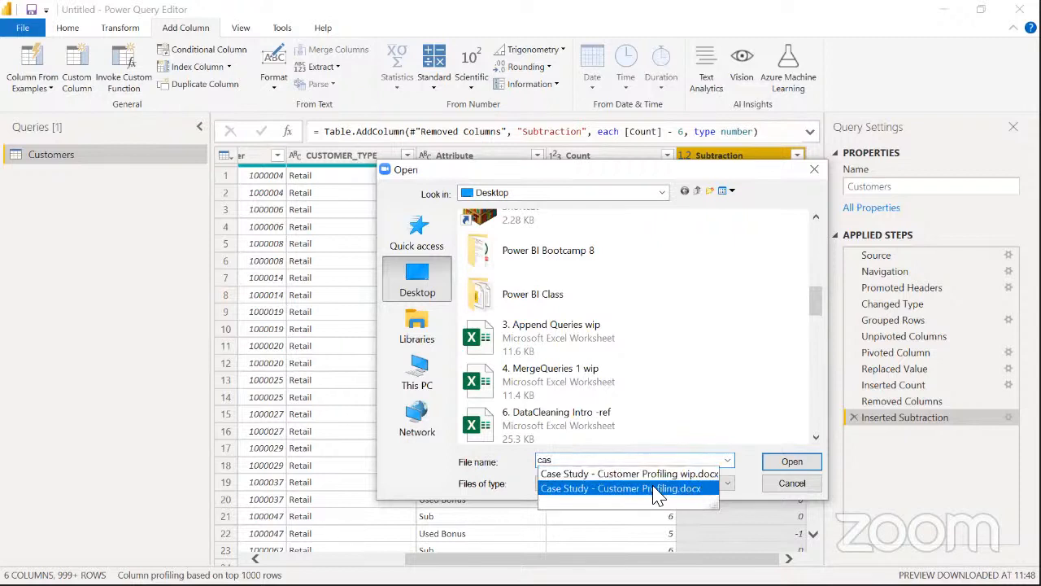
click(657, 488)
click(781, 462)
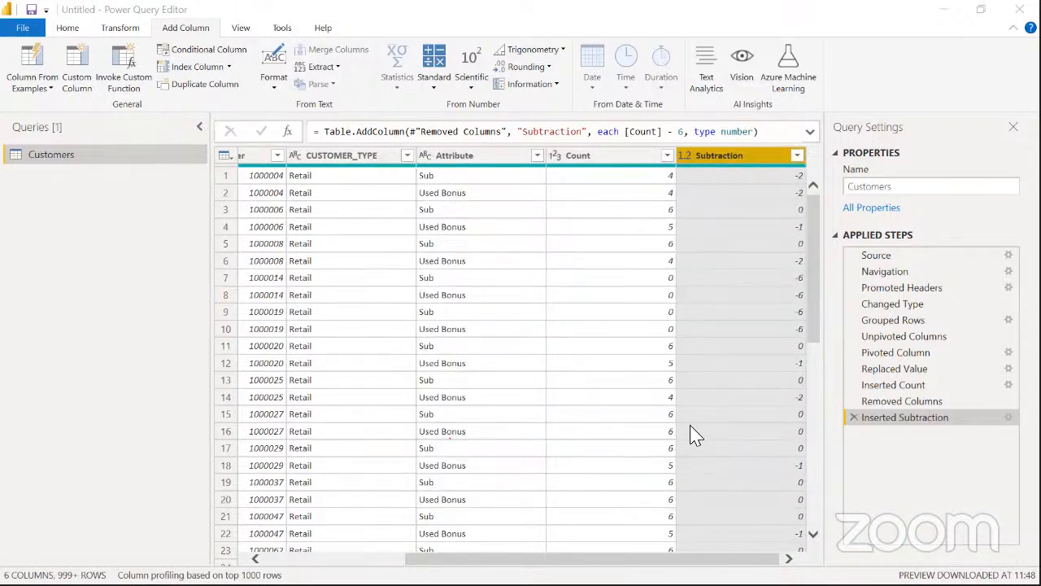
Choose Telecoms Data.xlsx from the Desktop as the next file to share in the Zoom meeting
click(557, 453)
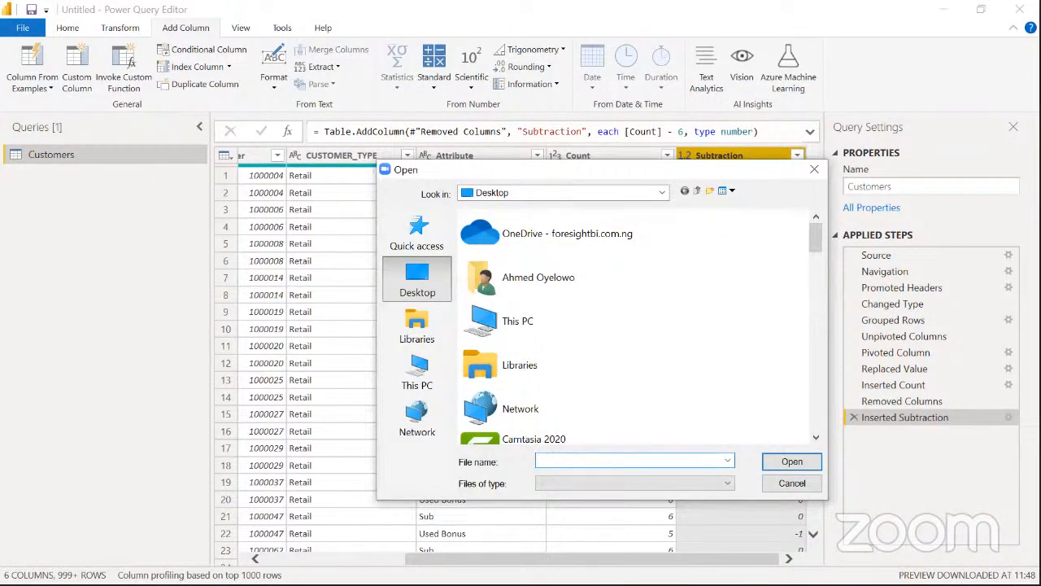
text(tel)
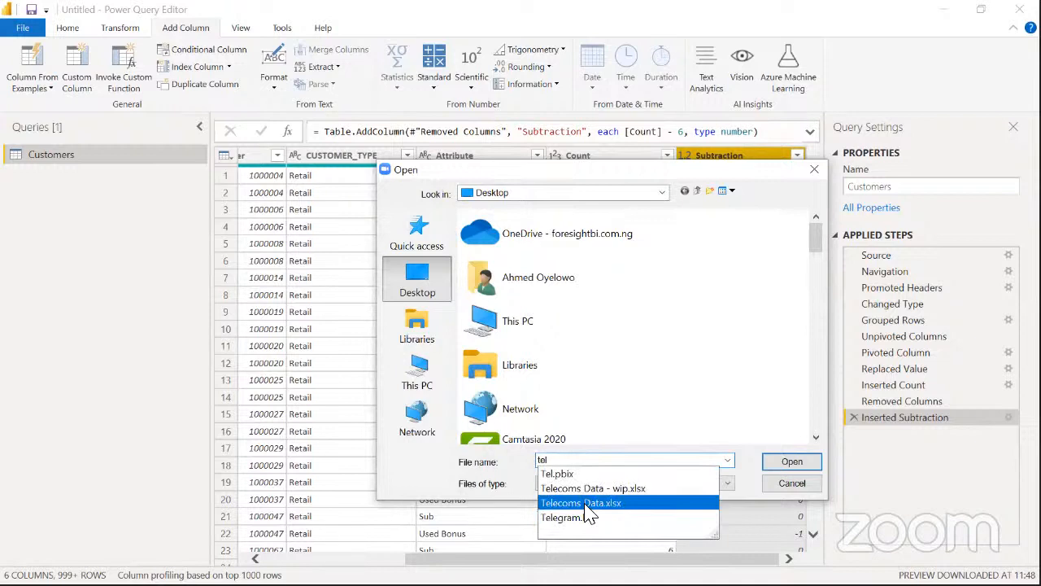
click(585, 504)
click(792, 461)
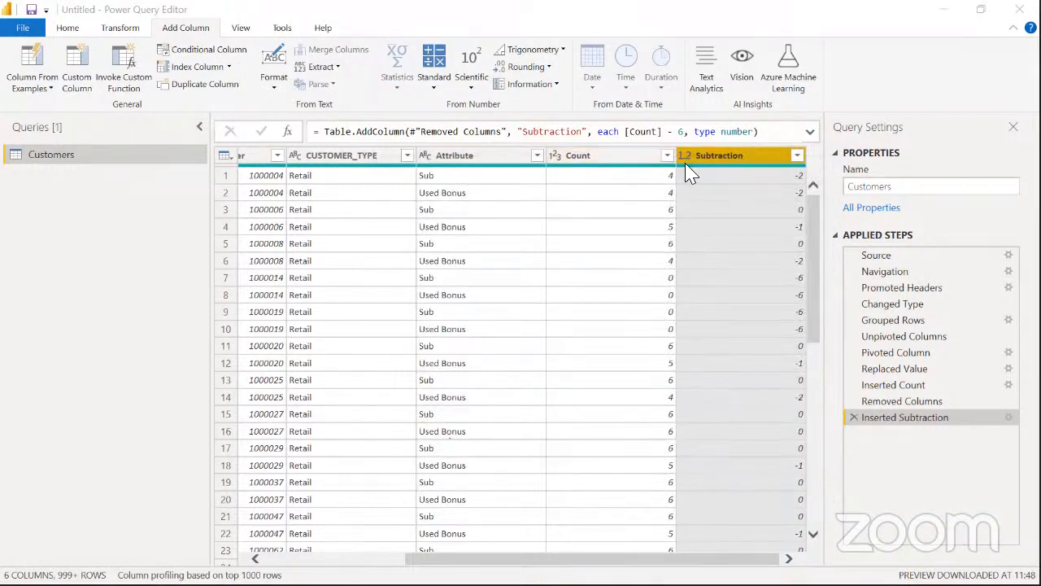
Rewrite the Subtraction column's formula so that each row calculates 6 - [Count]
mouse_move(686, 173)
click(594, 152)
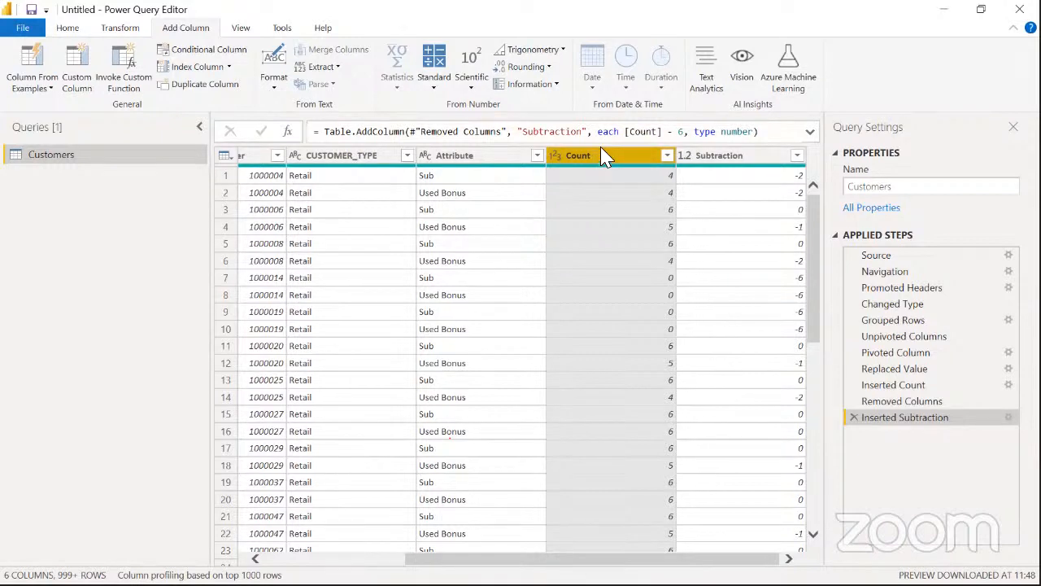
click(736, 161)
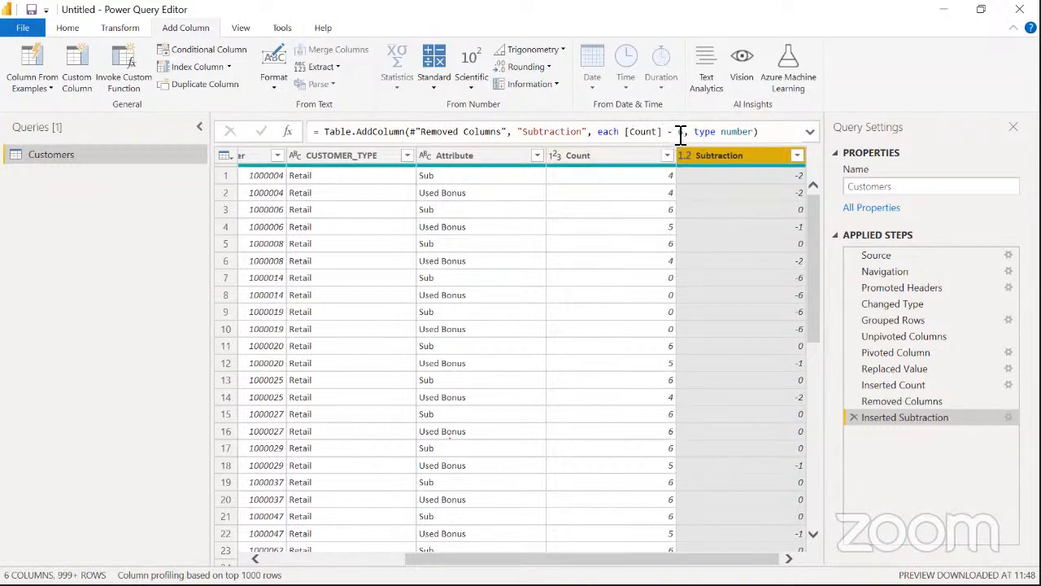
drag(669, 134, 688, 136)
key(BackSpace)
key(BackSpace)
click(629, 137)
text(6 -)
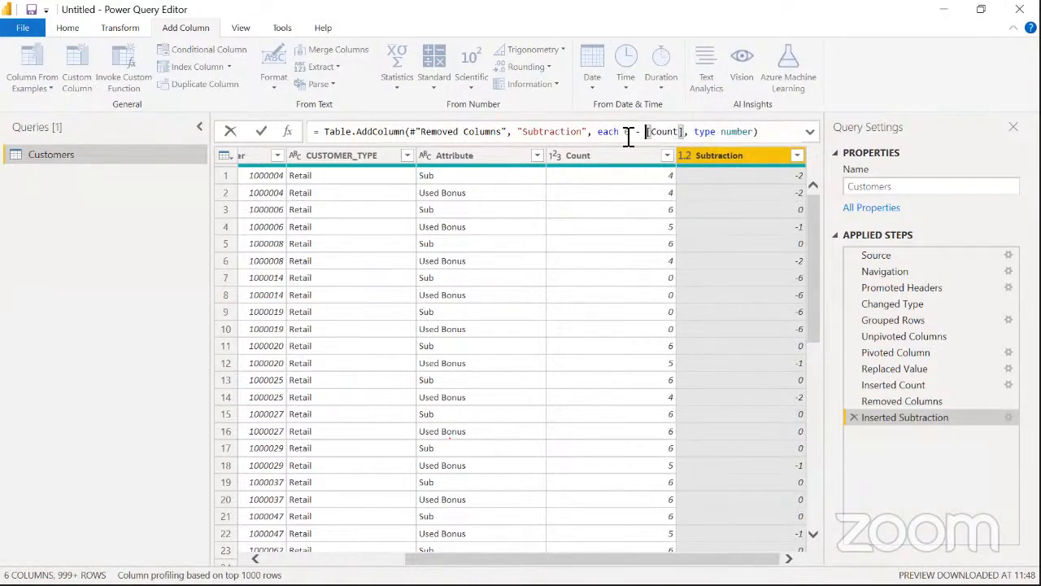
click(261, 132)
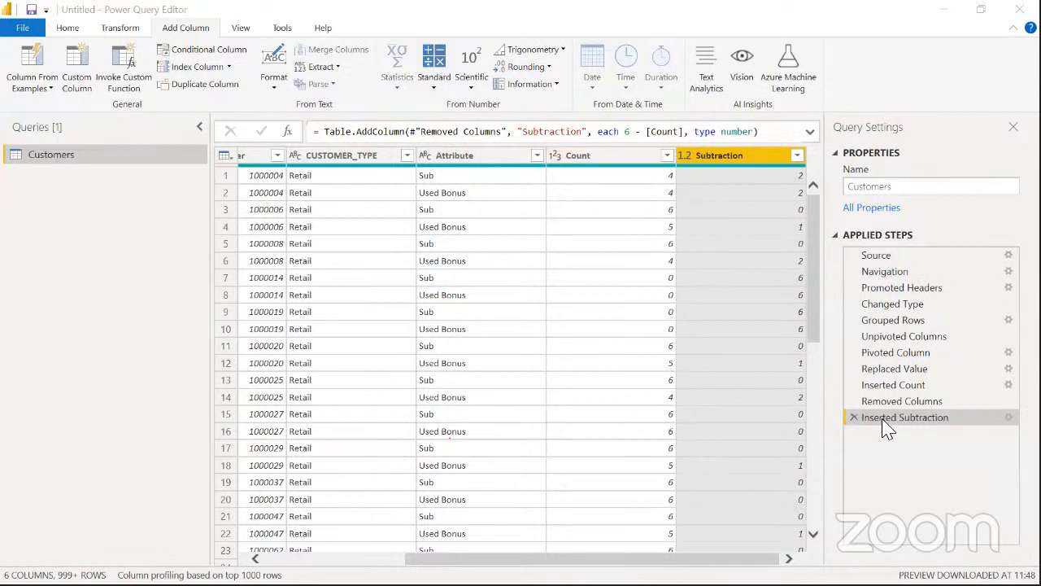
Delete the Inserted Subtraction step from the Customers query
click(852, 417)
click(853, 418)
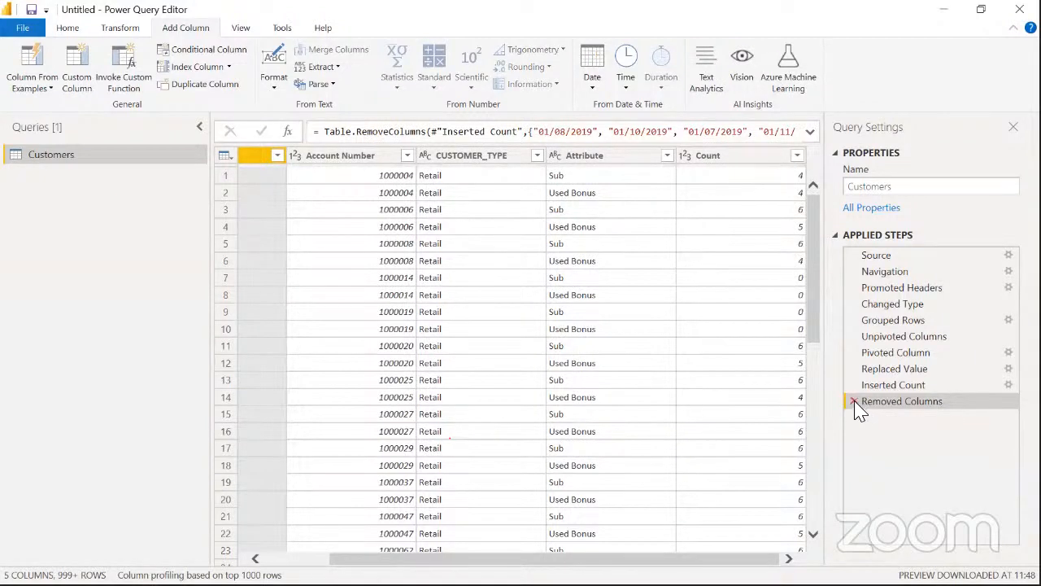
Delete the Removed Columns step from the Customers query to restore the monthly date columns
click(854, 402)
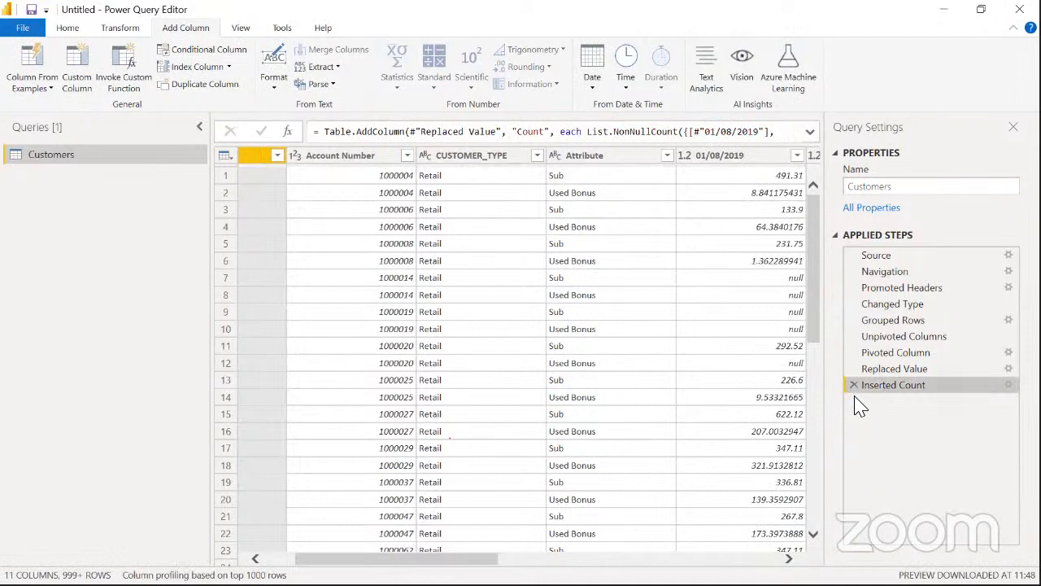
drag(396, 559, 538, 559)
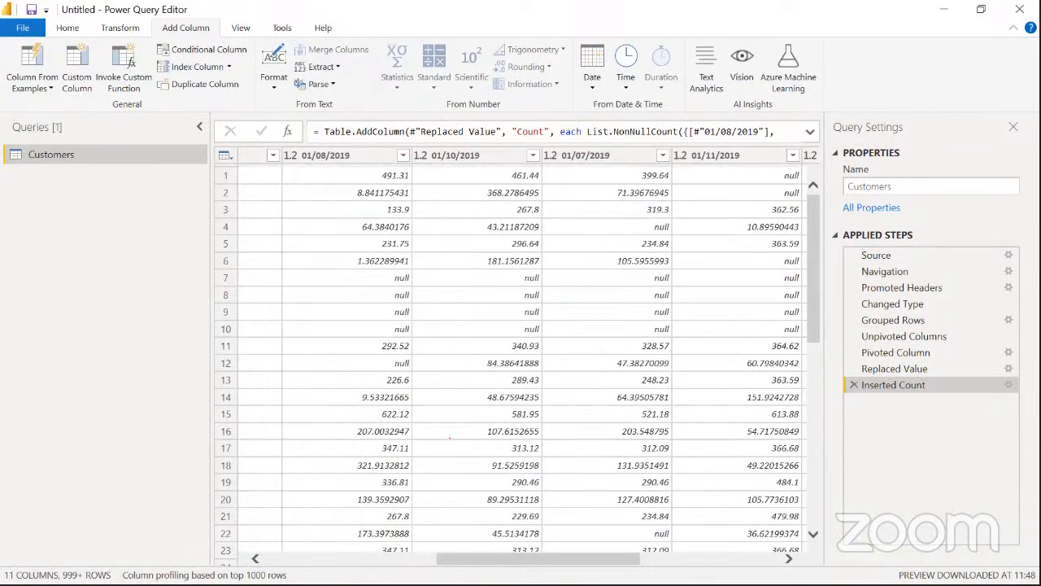
drag(538, 559, 475, 559)
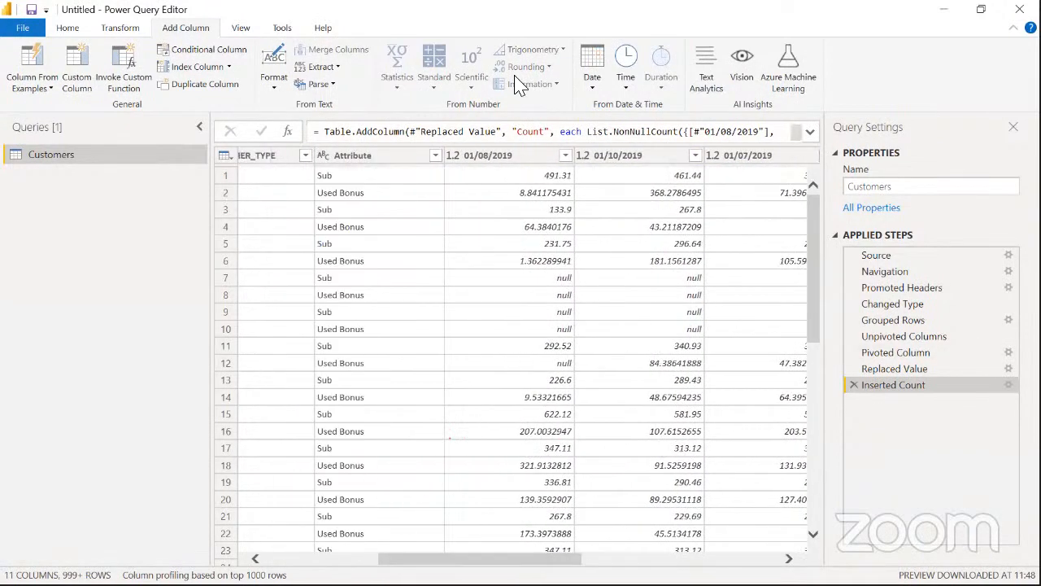
Delete the Inserted Count step from the Customers query
click(510, 161)
key(shift+Right)
key(shift+Right)
key(shift+Right)
key(shift+Right)
key(shift+Right)
key(shift+Right)
key(shift+Right)
key(shift+Right)
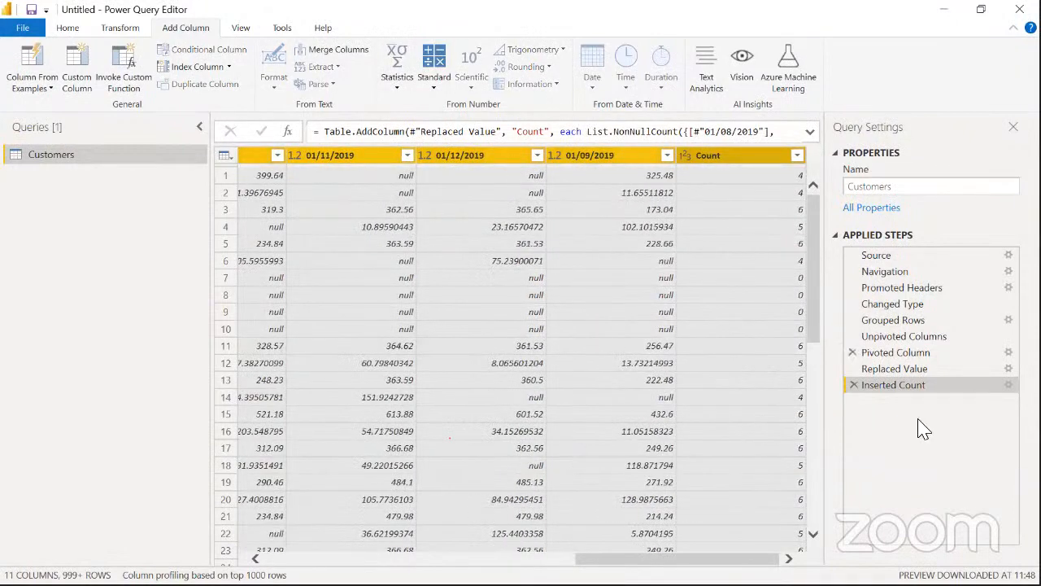
click(853, 384)
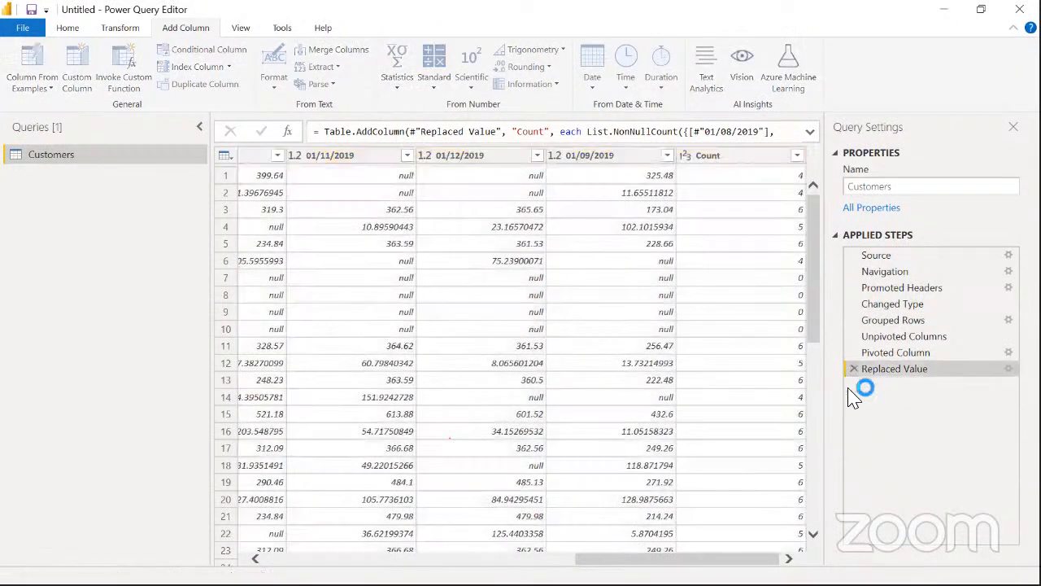
Add a column that counts the values in each row across the six monthly date columns
click(364, 159)
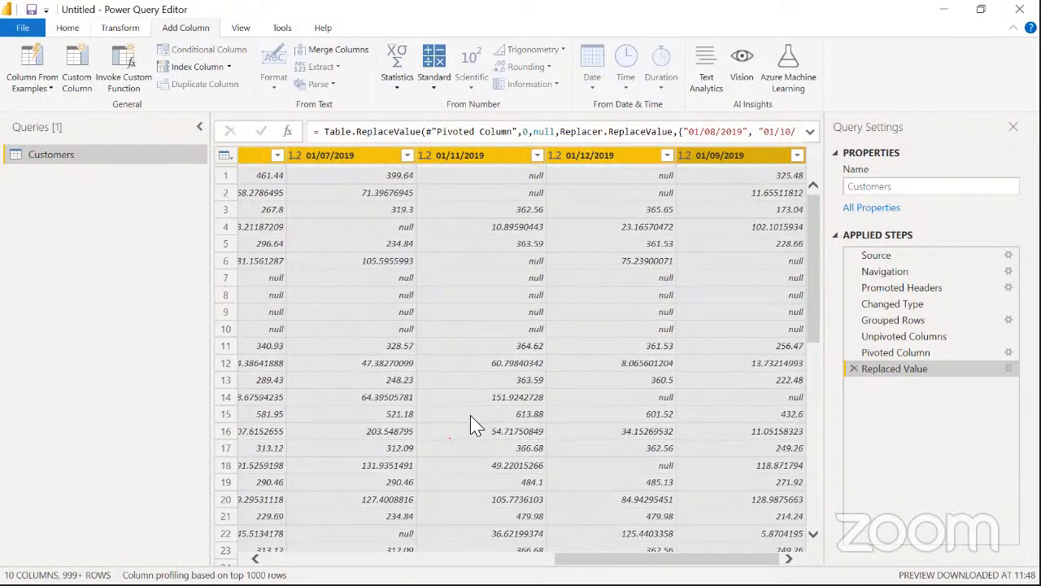
click(402, 96)
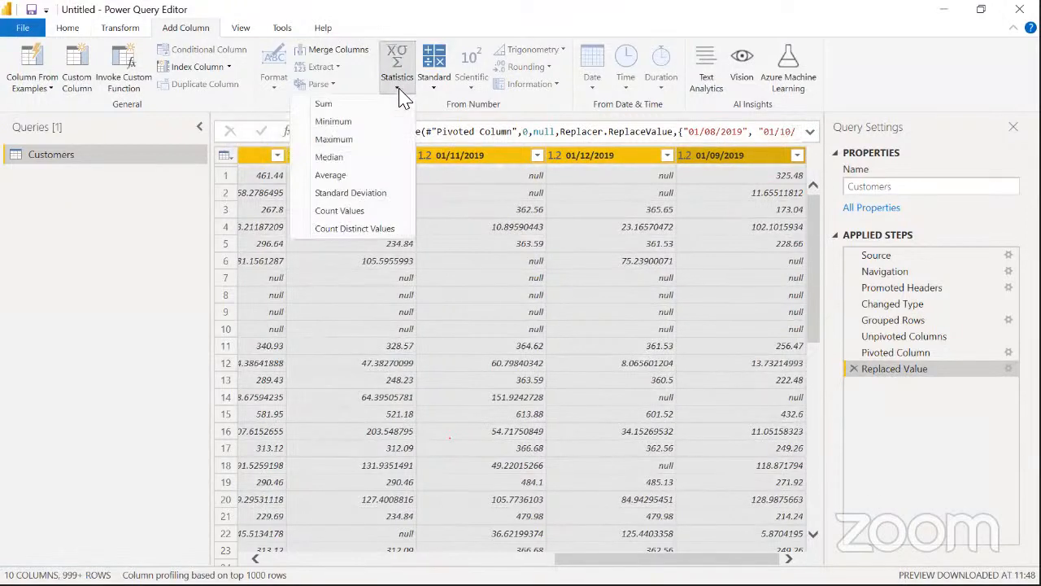
click(354, 212)
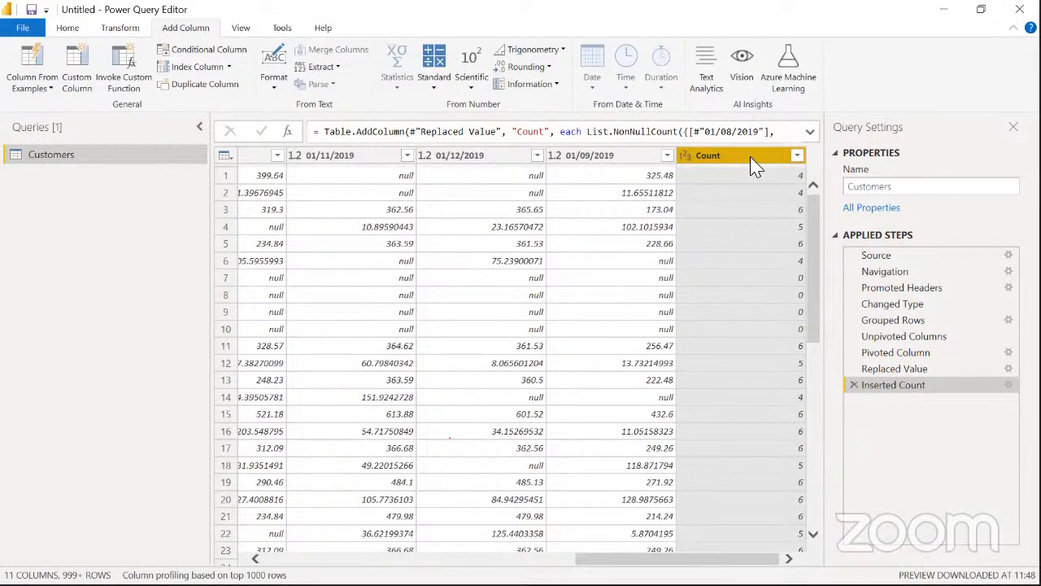
Remove the six monthly date columns from 01/08/2019 through 01/09/2019, keeping the Count column
drag(677, 559, 389, 559)
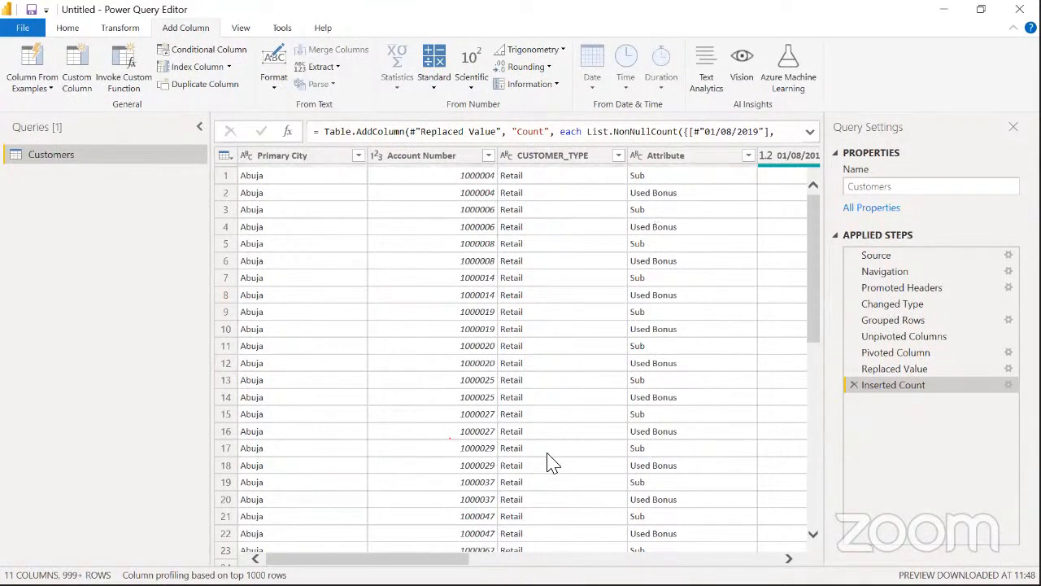
drag(366, 559, 454, 559)
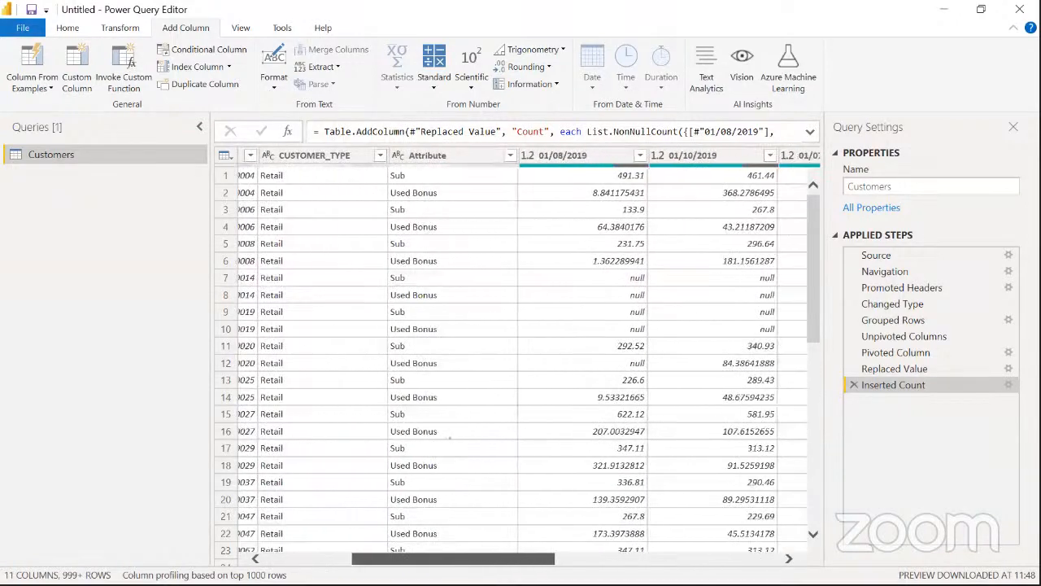
click(582, 157)
key(shift+Right)
key(shift+Right)
key(shift+Right)
key(shift+Right)
key(shift+Right)
key(shift+Right)
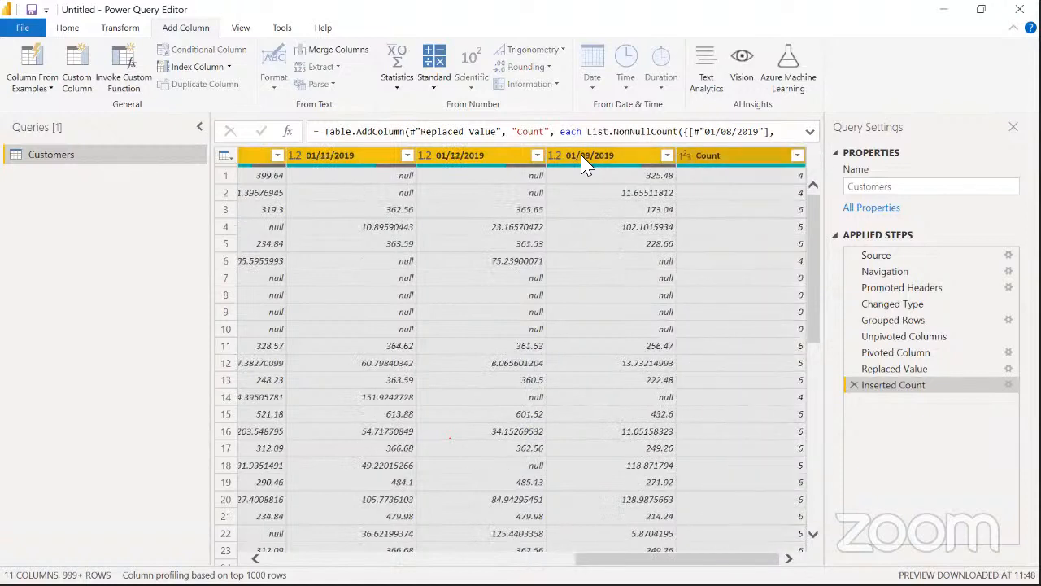
key(shift+Left)
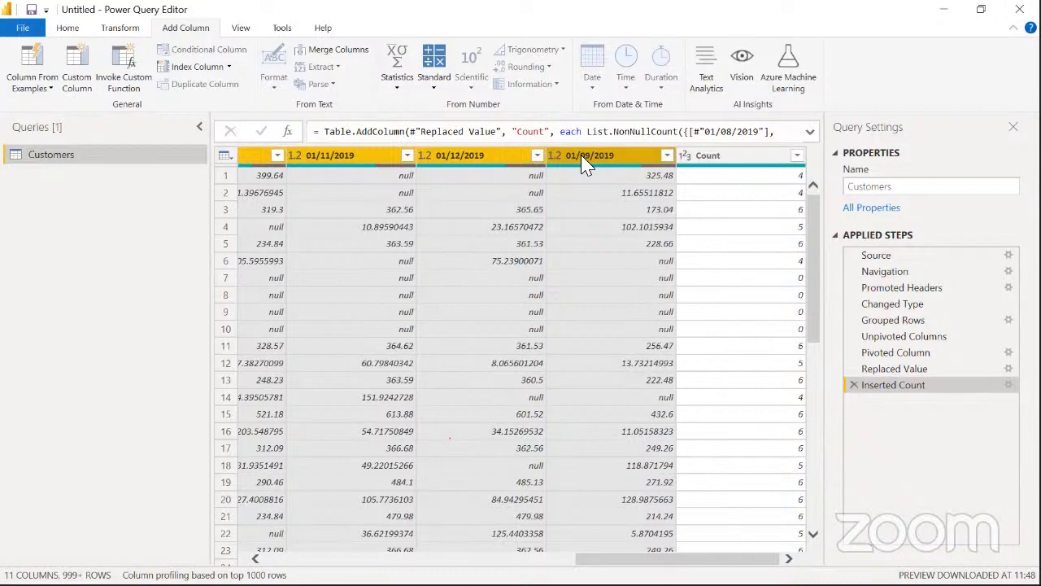
key(Delete)
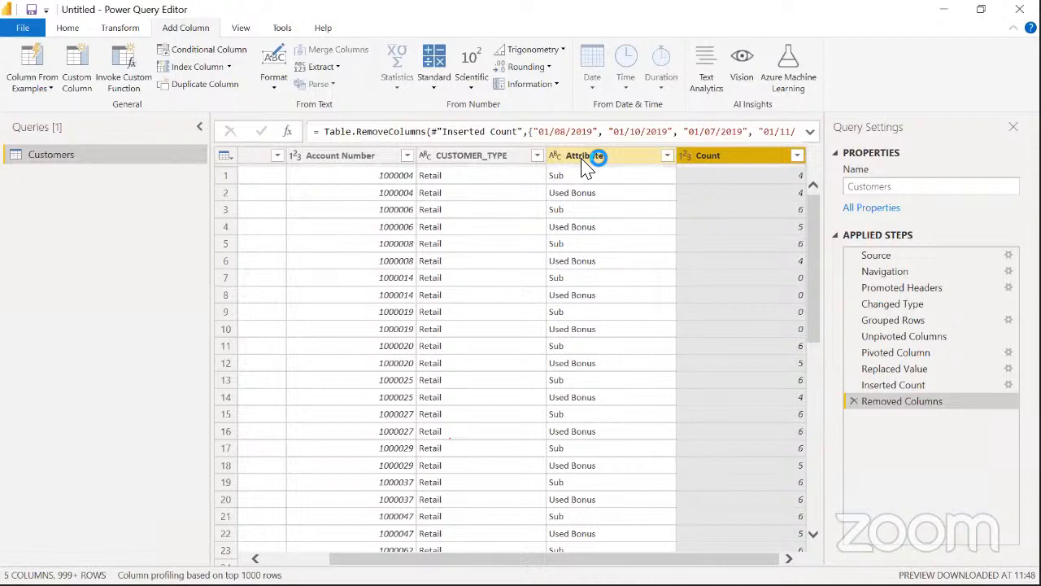
ctrl+click(584, 159)
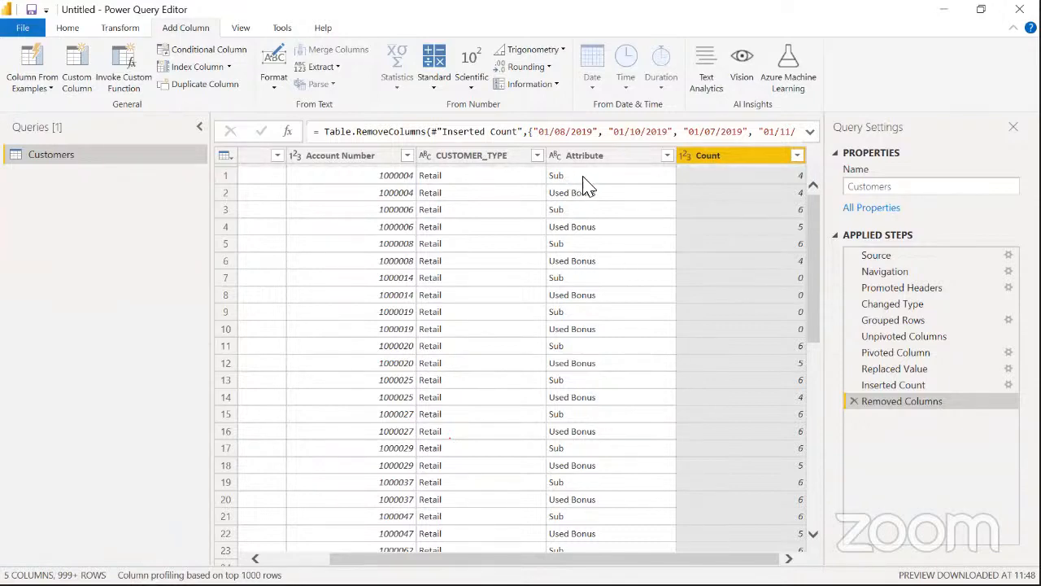
Compare the 20-point Loyalty and Bonus Usage rules in the Word case study with the Count column in Power Query Editor
key(alt+Tab)
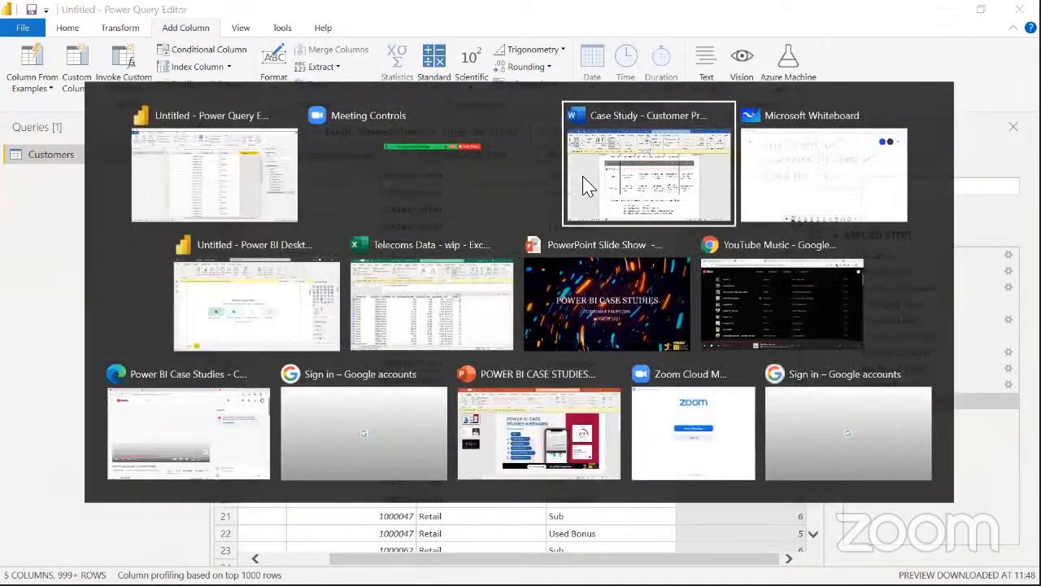
drag(415, 309, 348, 303)
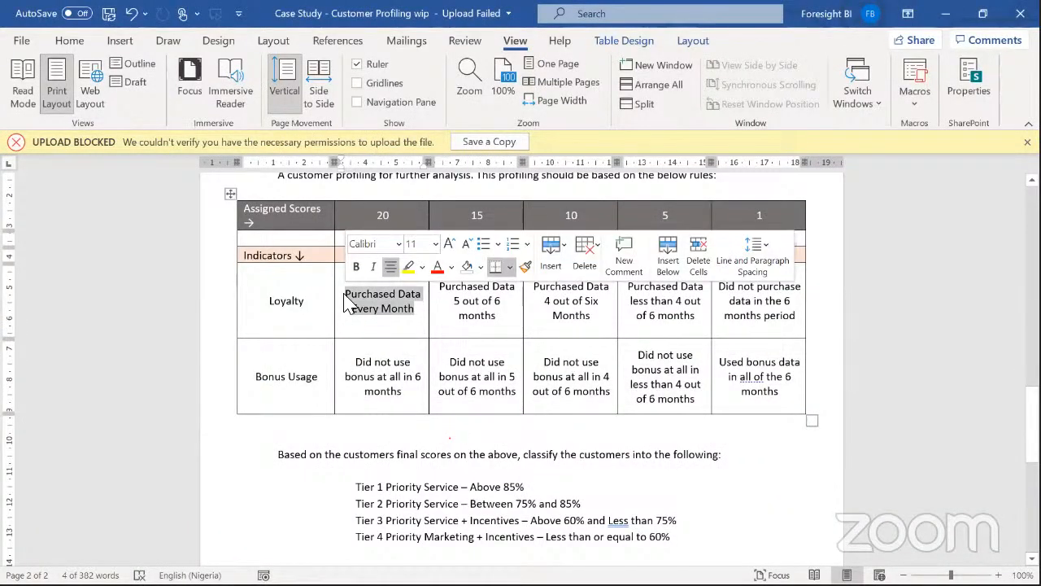
key(alt+Tab)
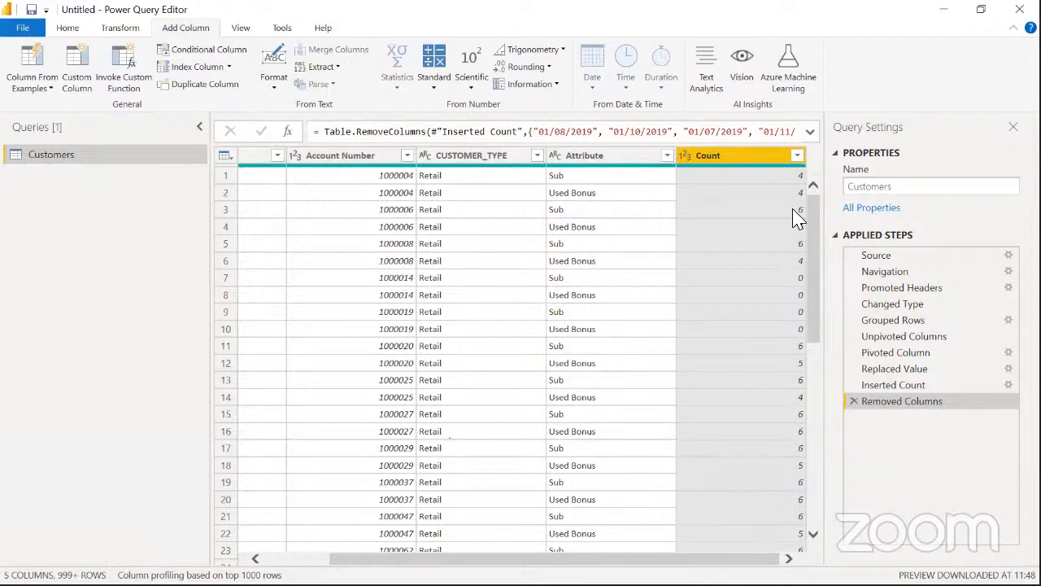
key(alt+Tab)
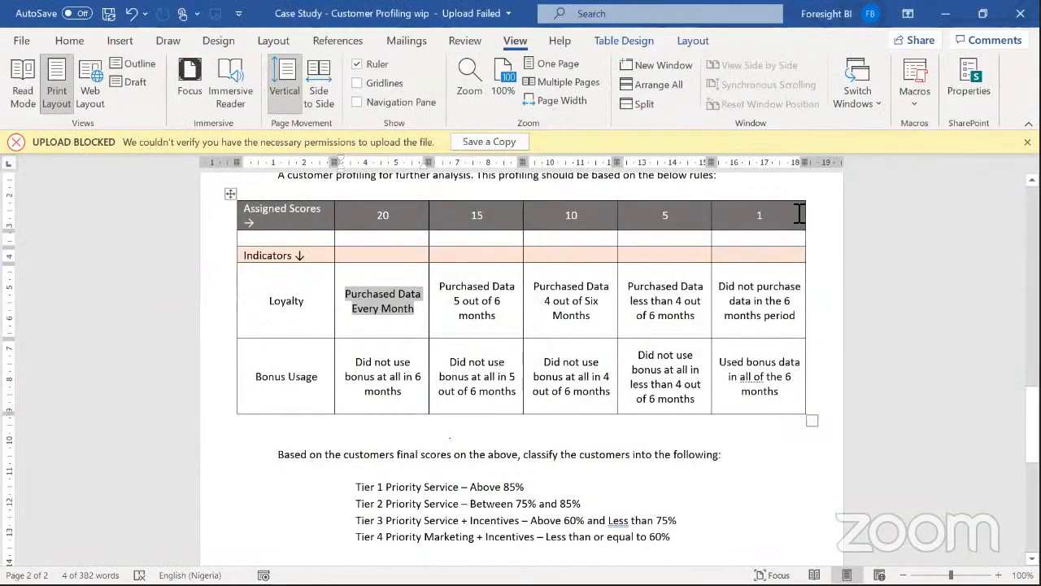
drag(355, 362, 404, 407)
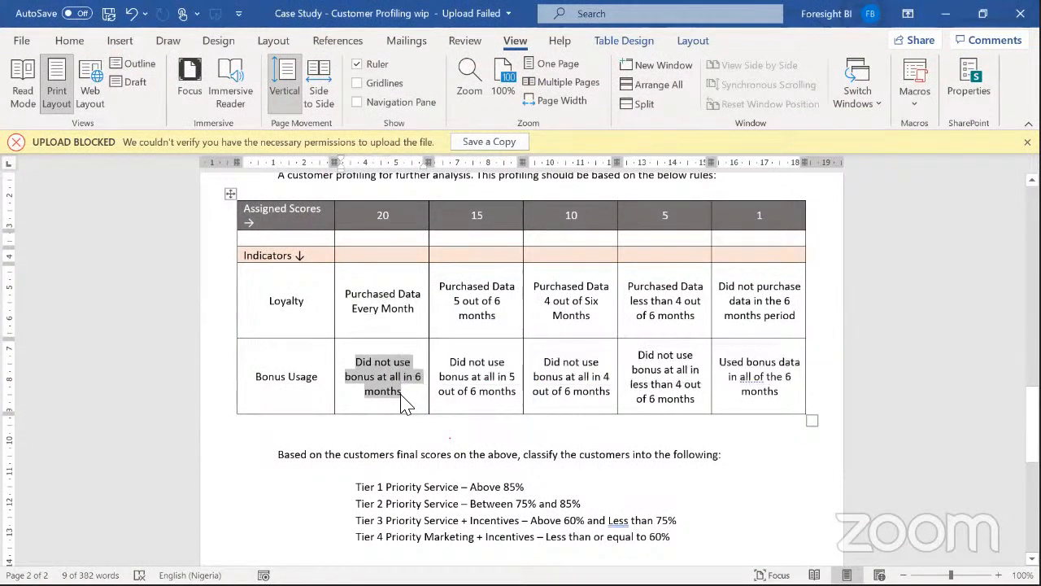
key(alt+Tab)
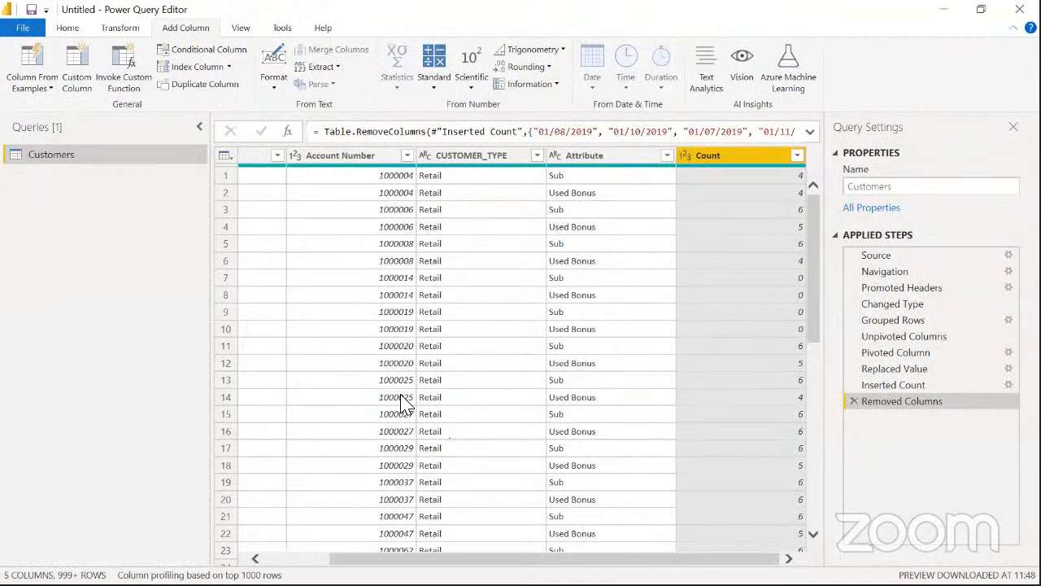
Add a column that subtracts 6 from each value in the Count column
click(746, 195)
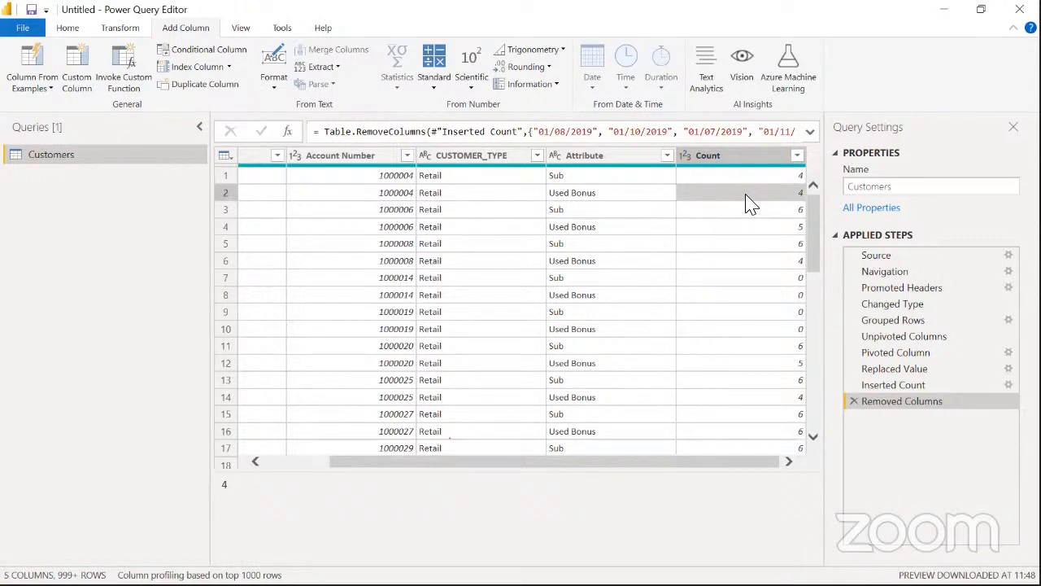
click(747, 161)
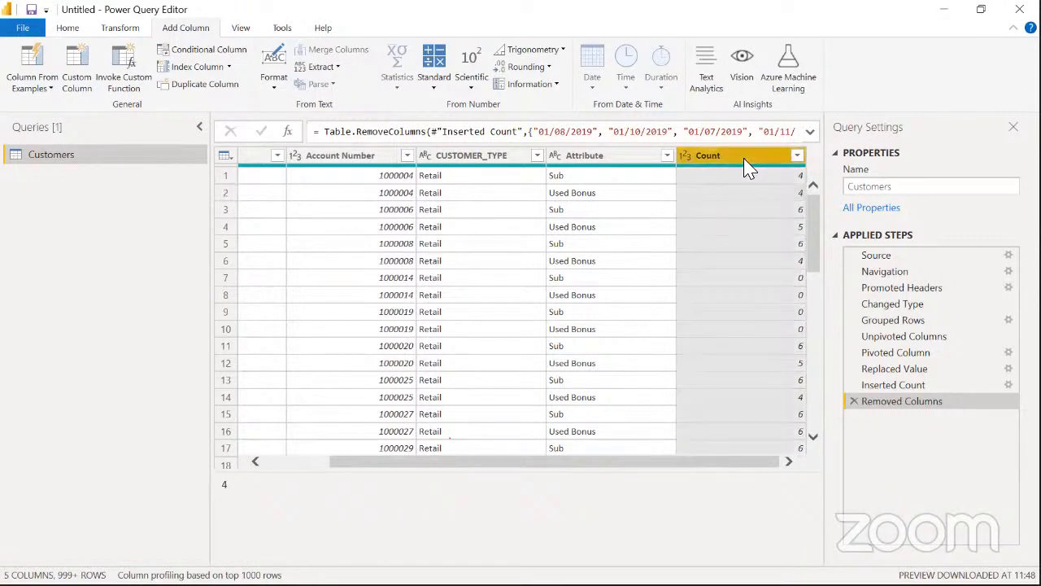
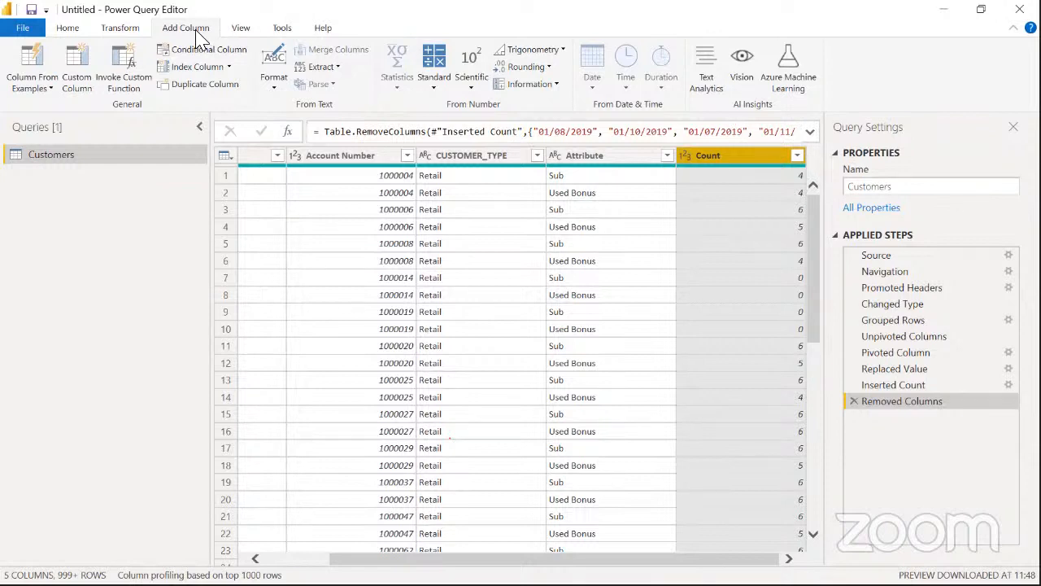
click(434, 90)
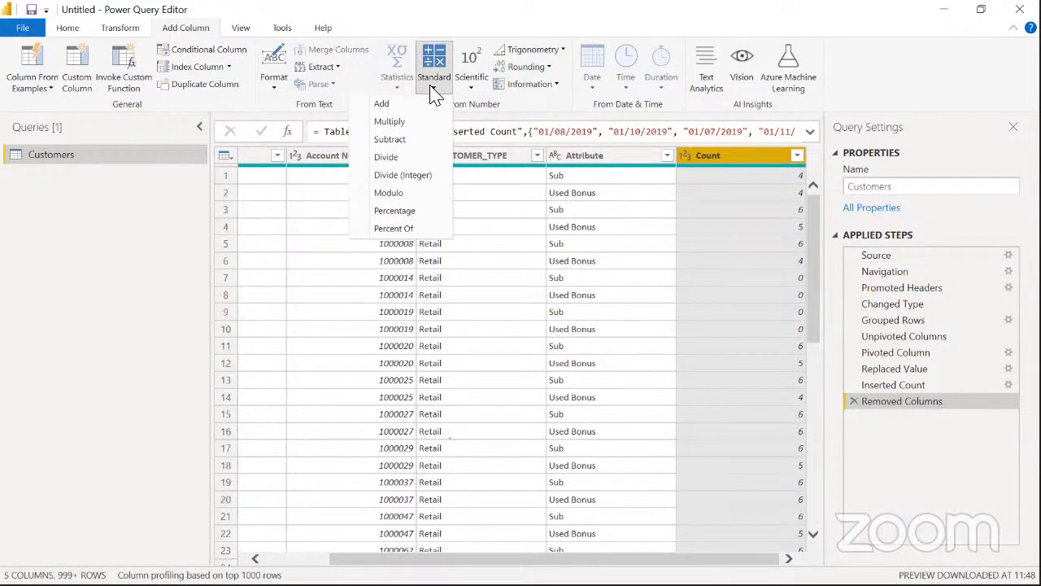
click(397, 140)
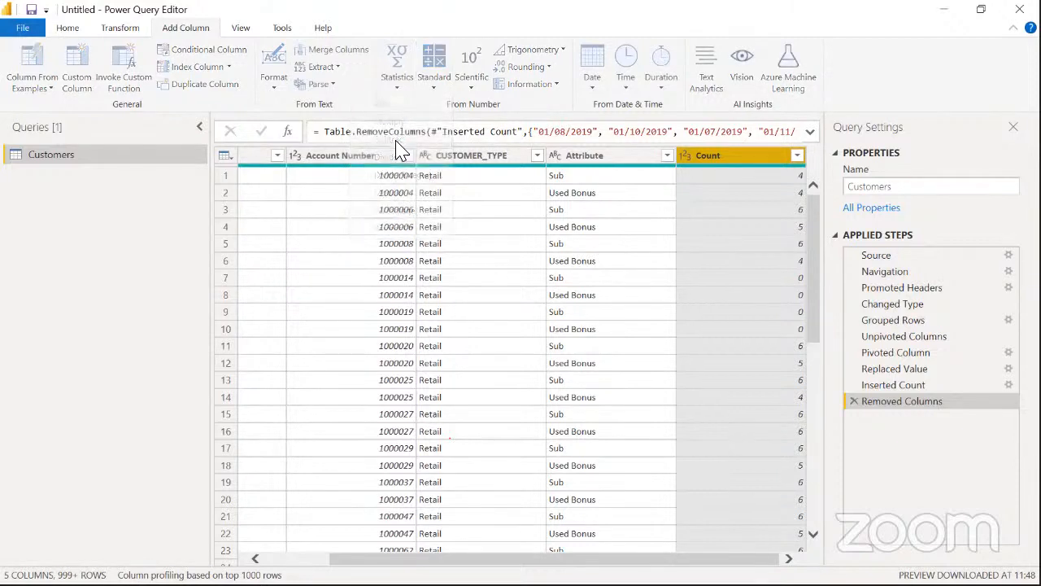
click(356, 305)
text(6)
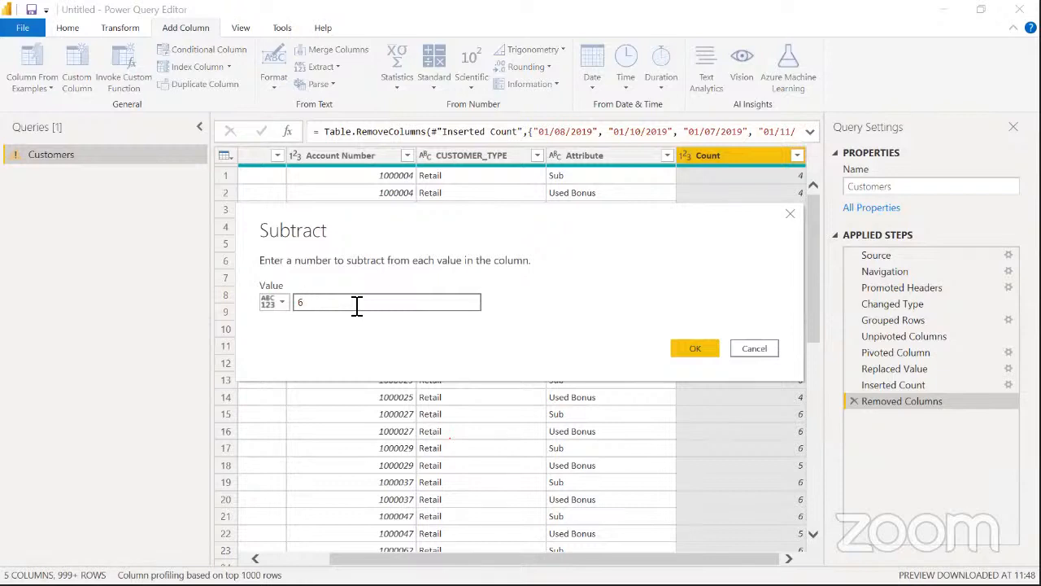
click(690, 351)
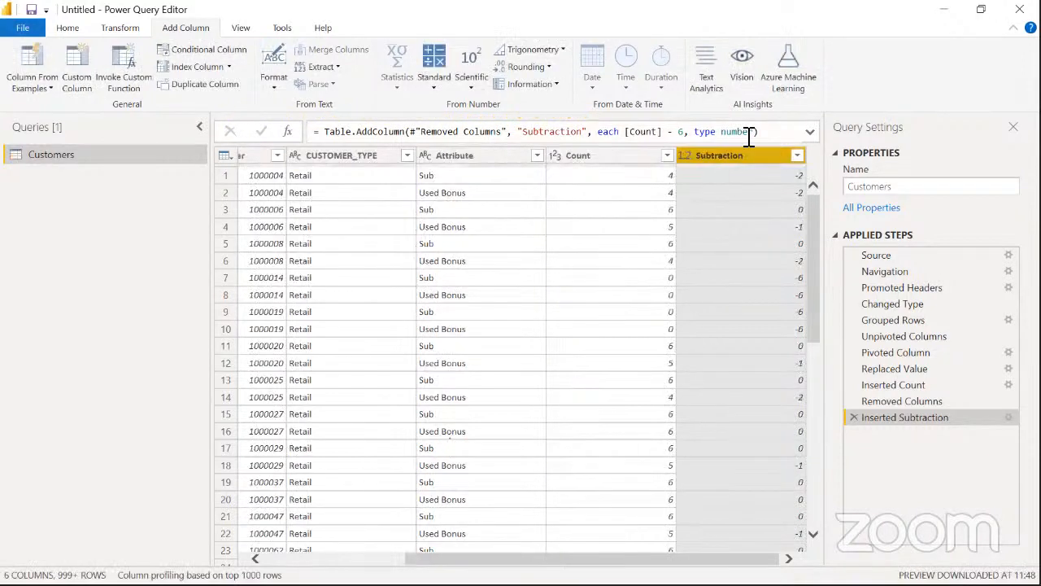
click(627, 165)
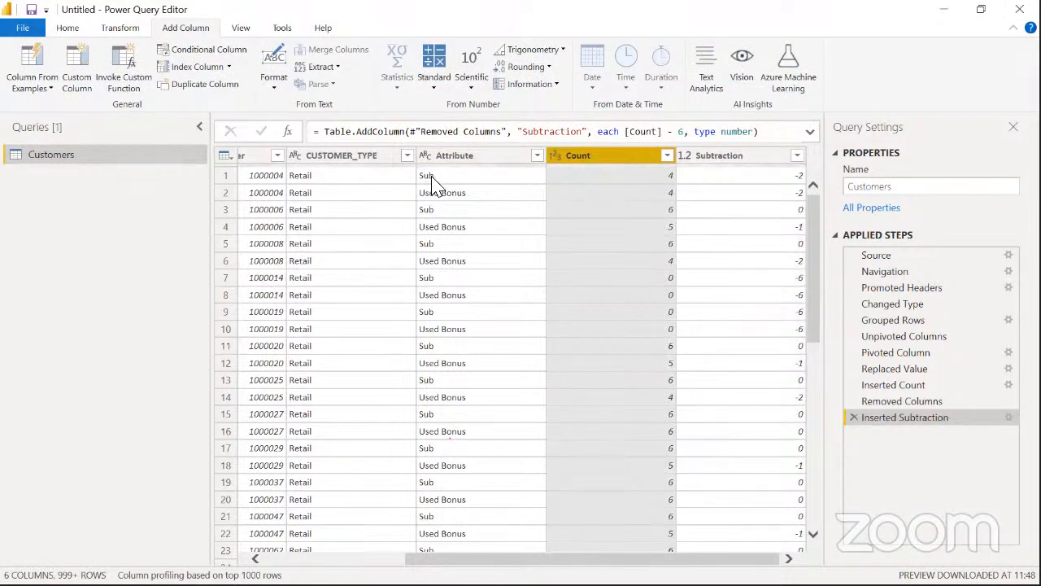
click(735, 161)
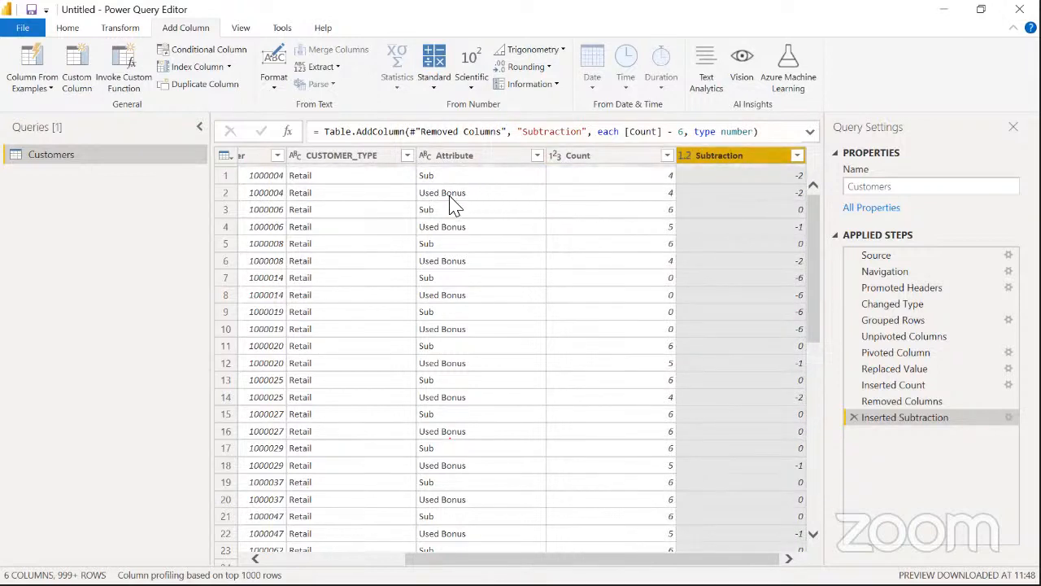
click(761, 163)
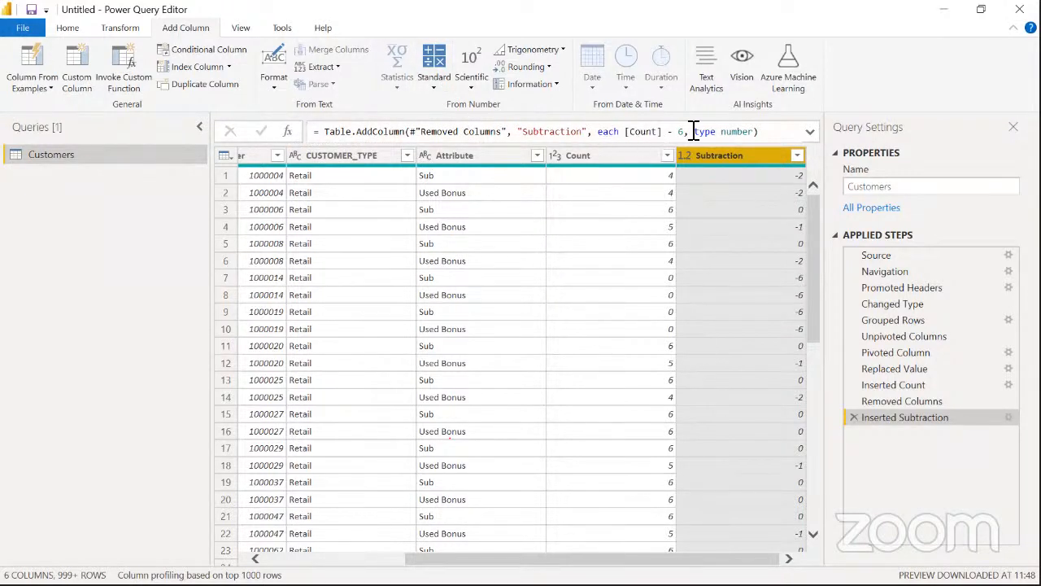
Rewrite the Subtraction column's formula so that each row calculates 6 - [Count]
click(618, 155)
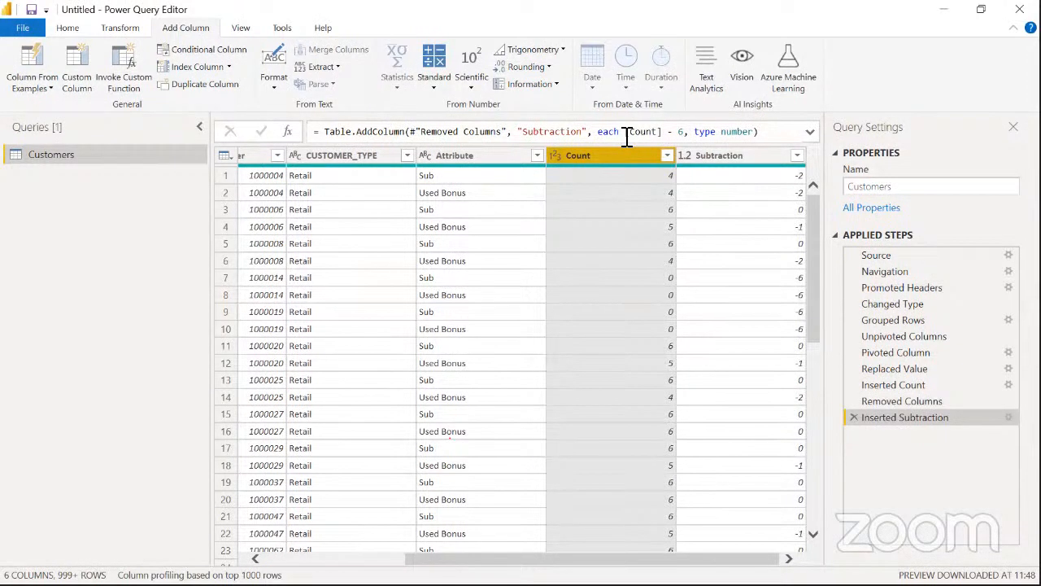
click(668, 135)
key(Delete)
key(Delete)
key(Delete)
key(Delete)
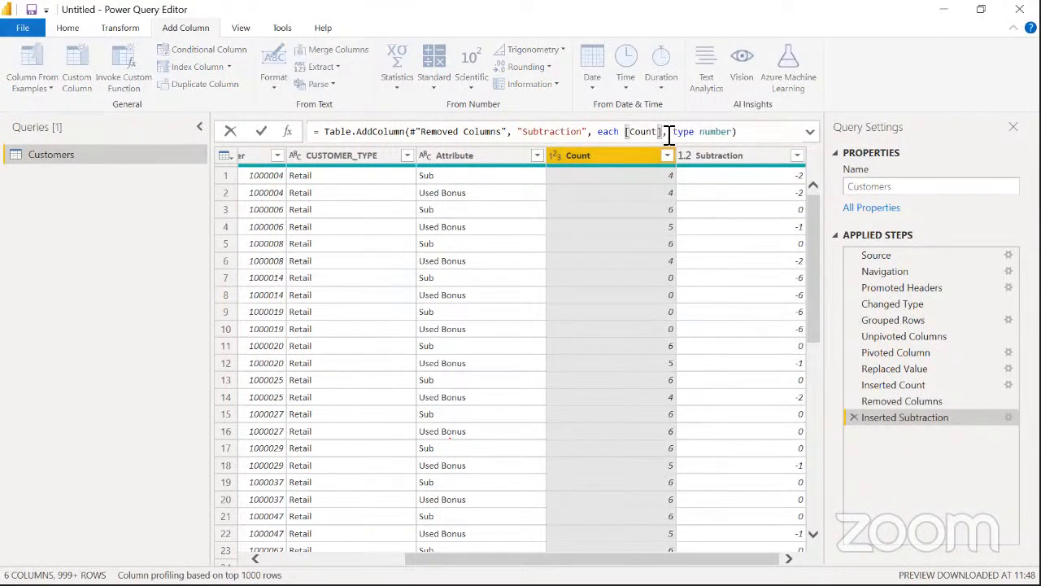
click(628, 134)
text(6 -)
click(262, 134)
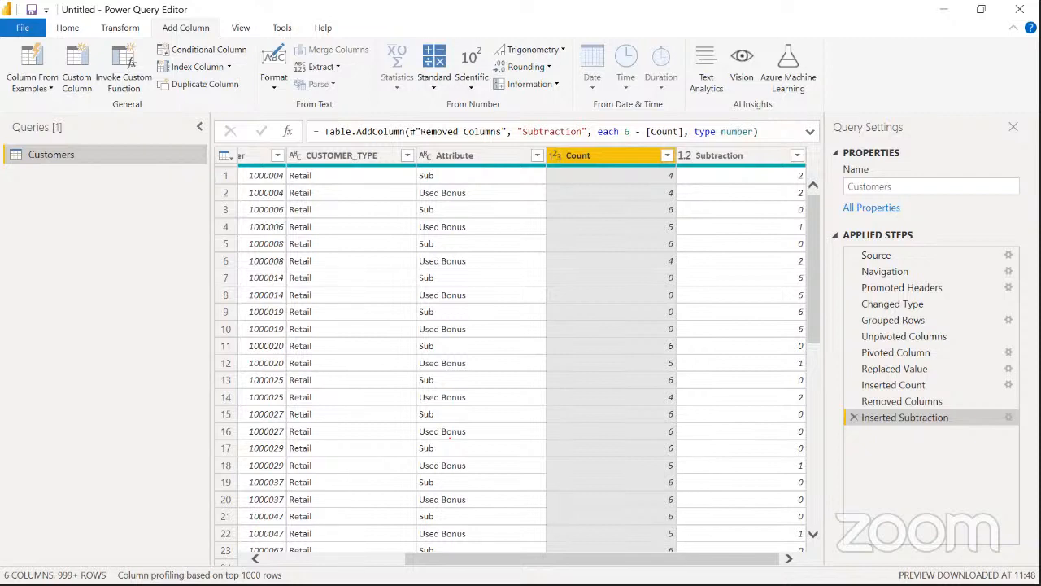
click(747, 153)
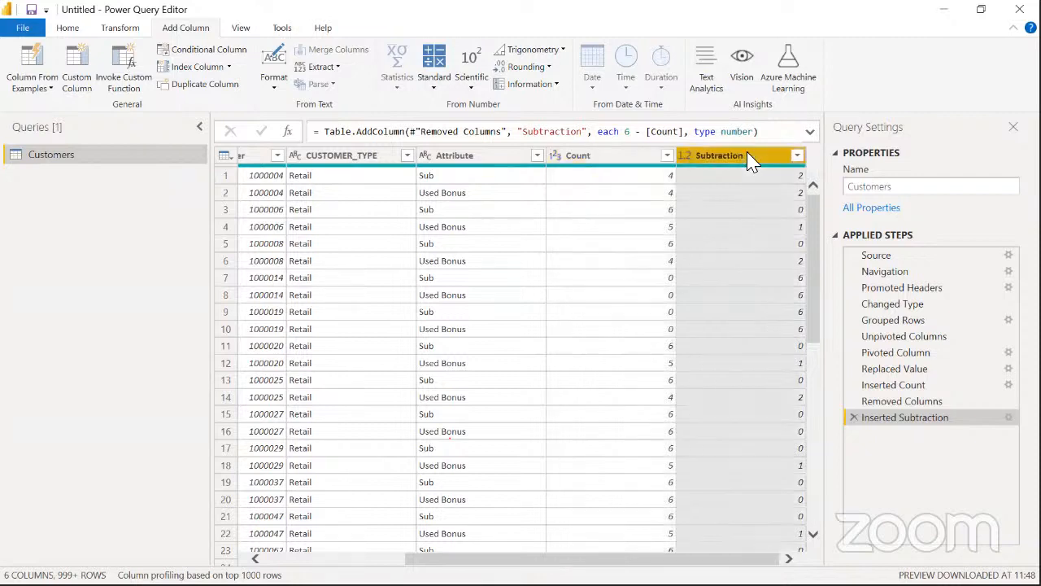
click(497, 158)
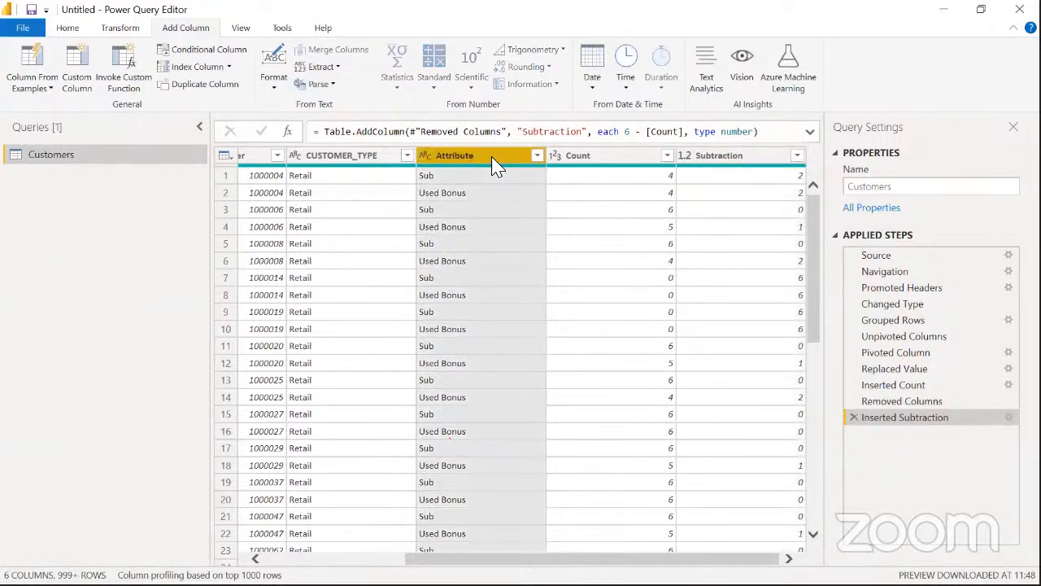
Replace the value Used Bonus with Unused Bonus in the Attribute column
click(458, 196)
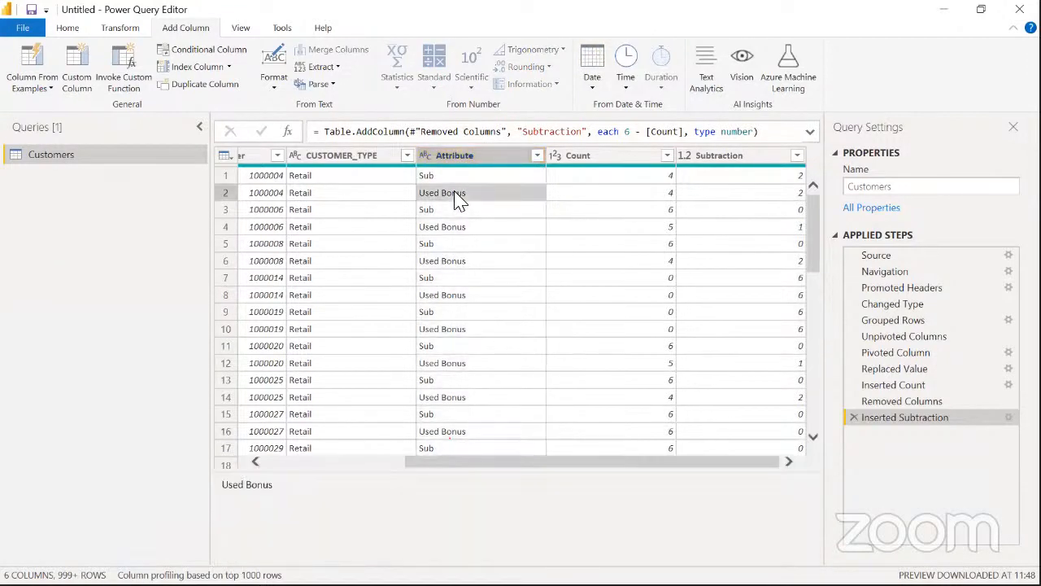
triple_click(291, 476)
key(ctrl+c)
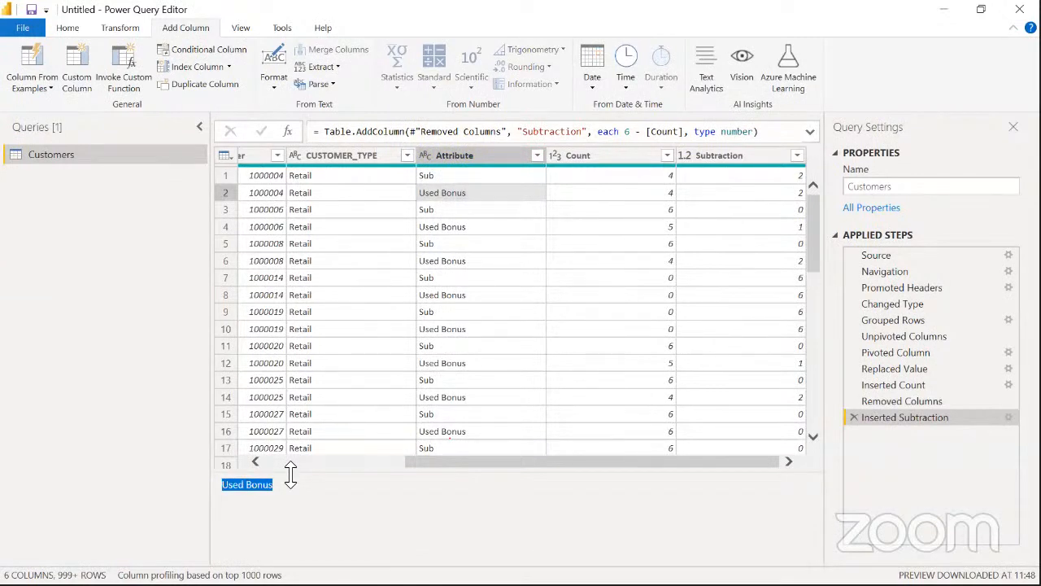
click(475, 160)
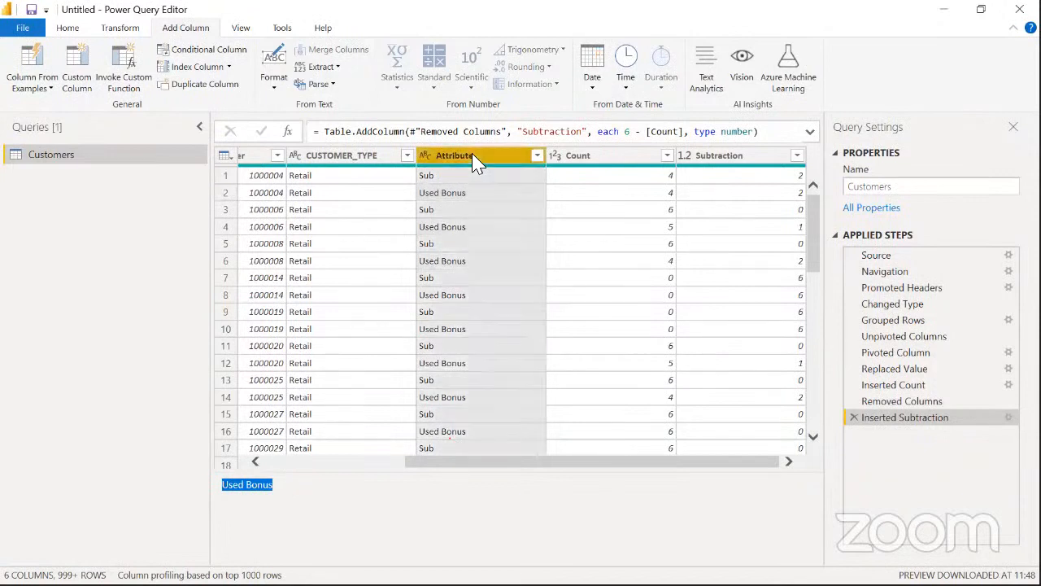
right_click(472, 154)
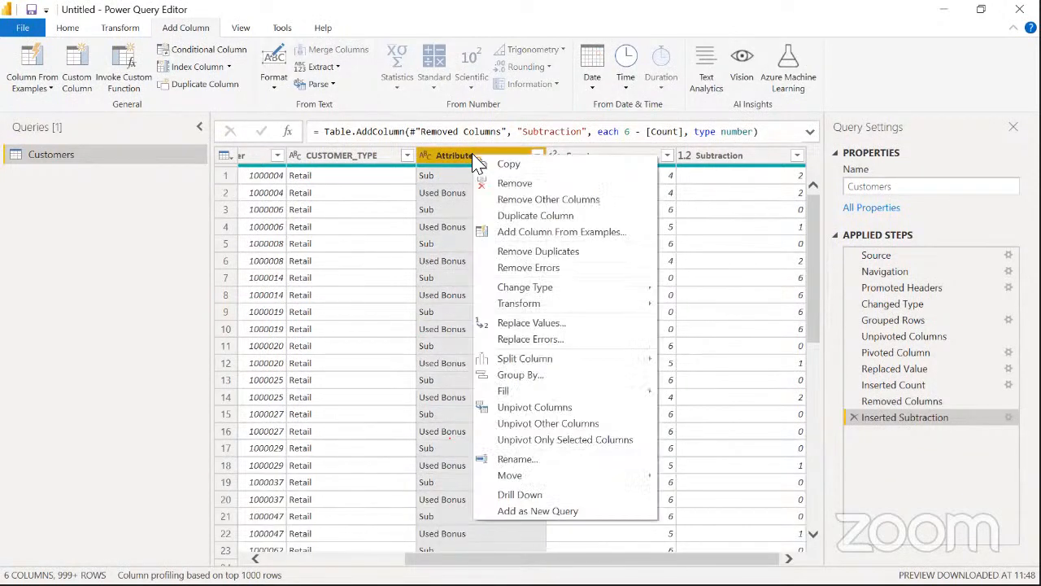
click(565, 325)
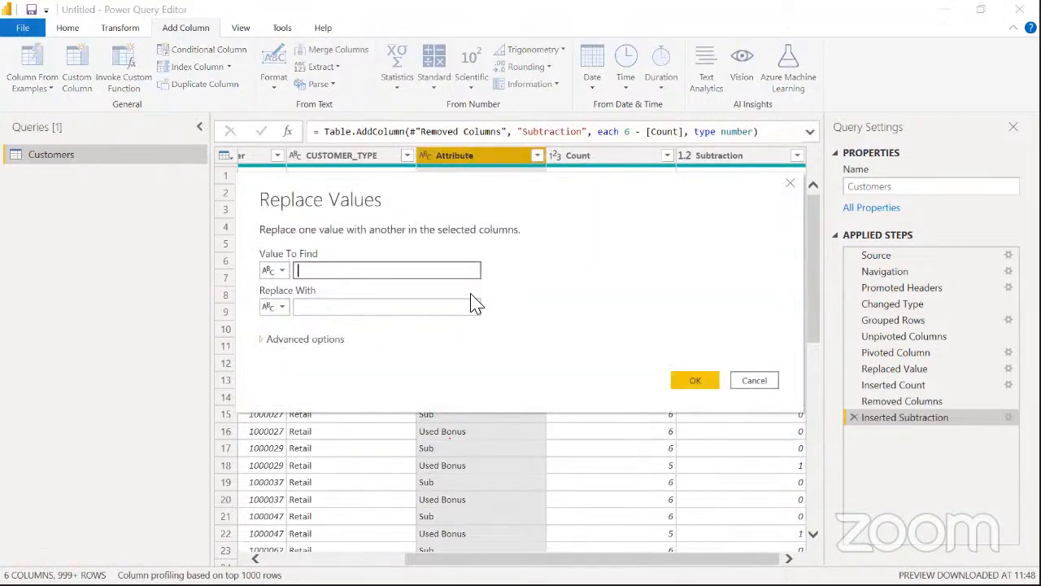
key(ctrl+v)
click(412, 307)
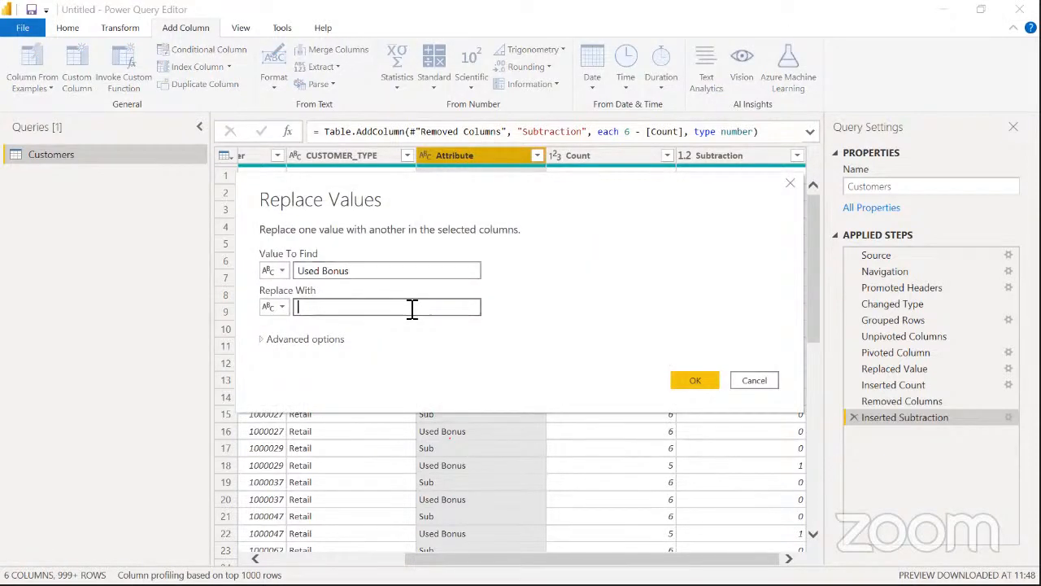
text(Unused)
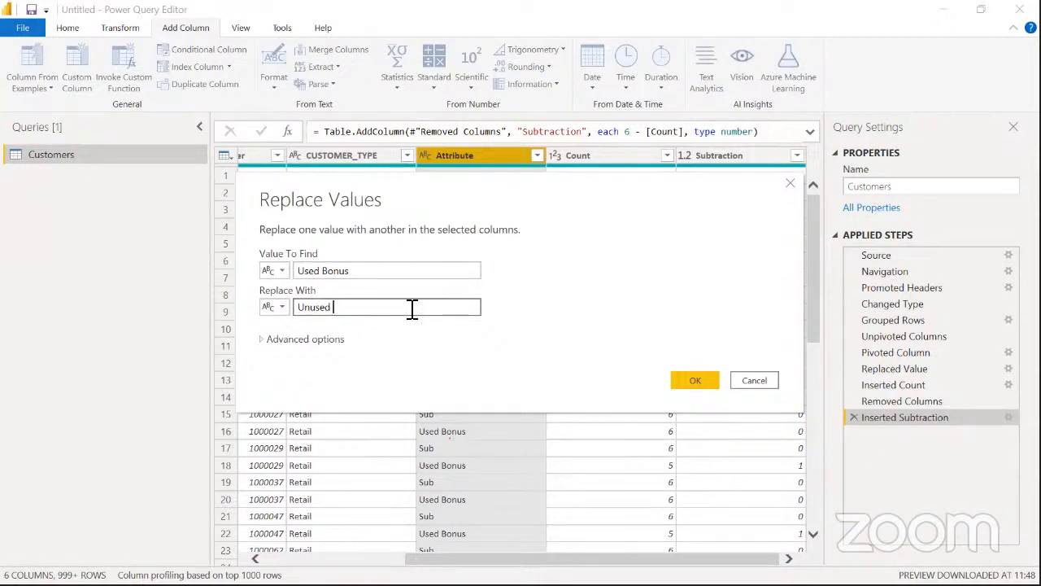
text( Bonus)
click(685, 382)
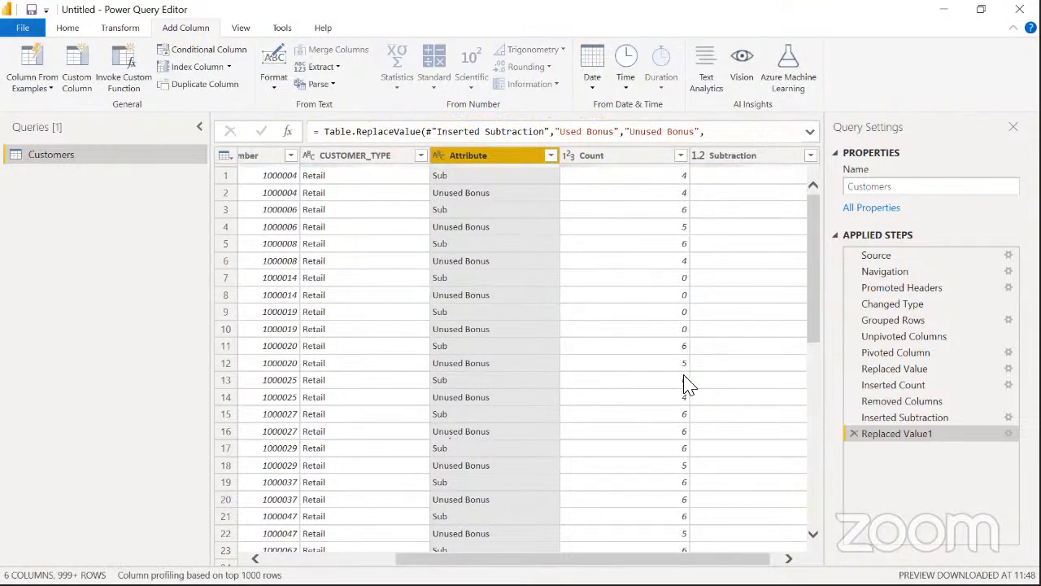
Compare the Count and Subtraction values on the Unused Bonus rows of the first few customers
drag(586, 559, 599, 559)
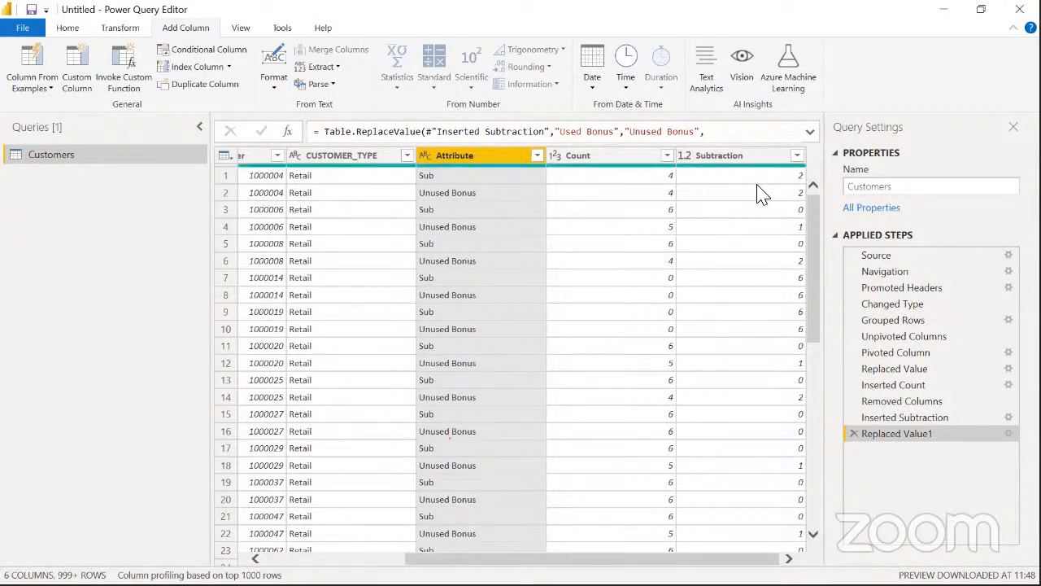
click(630, 157)
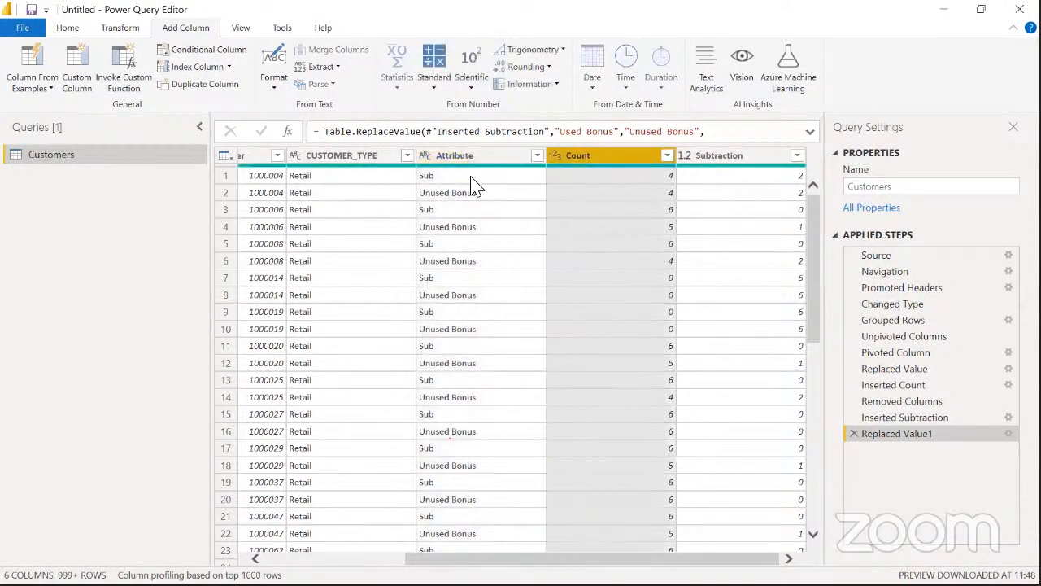
click(735, 162)
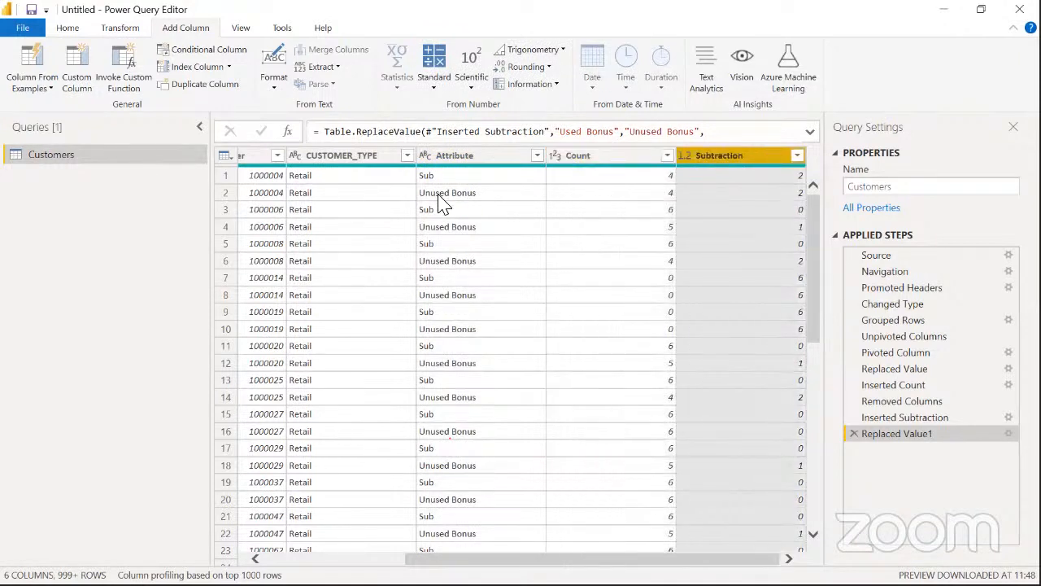
click(661, 199)
click(755, 199)
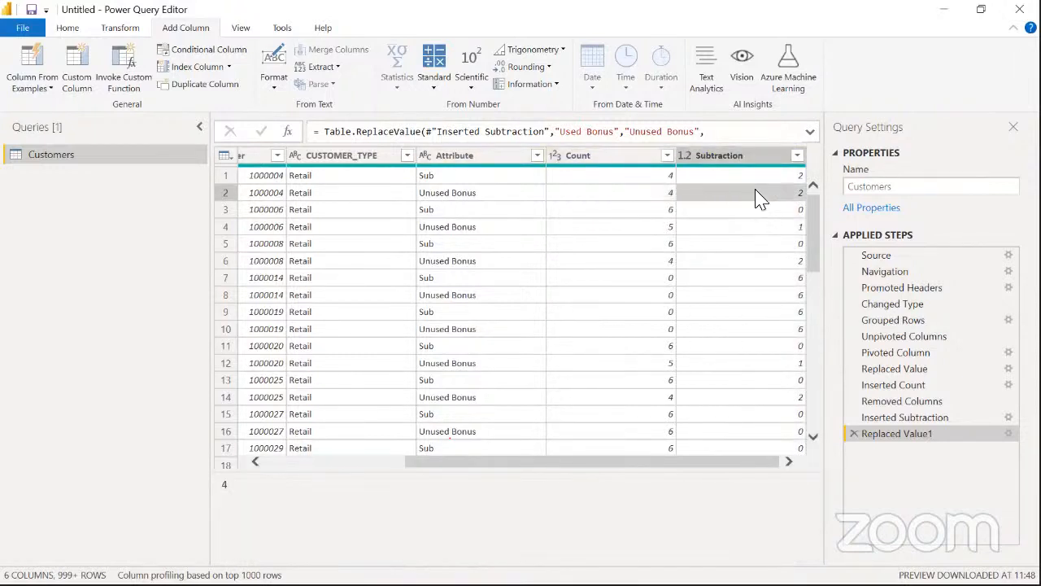
click(649, 225)
click(742, 230)
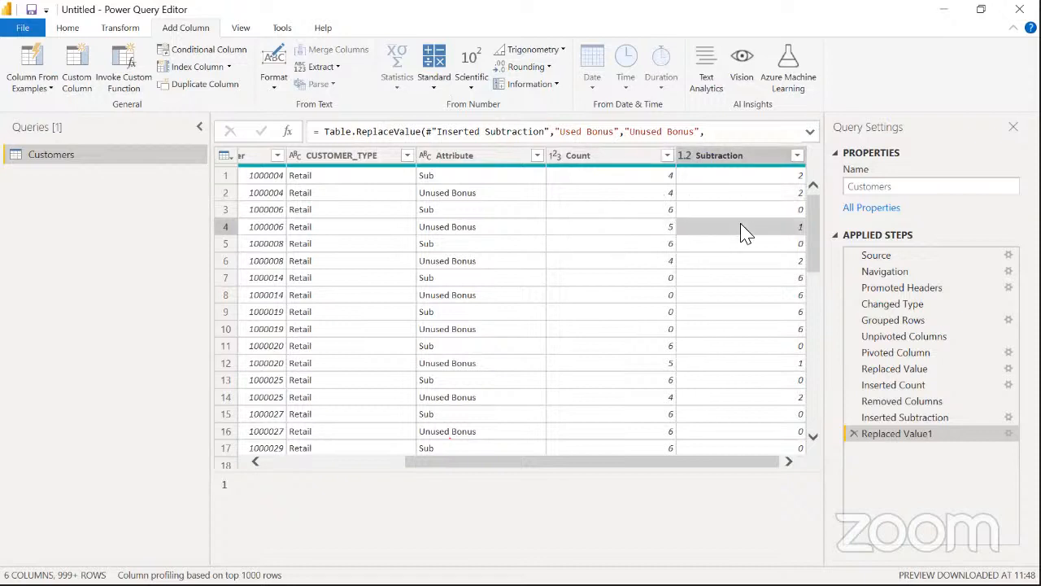
click(651, 262)
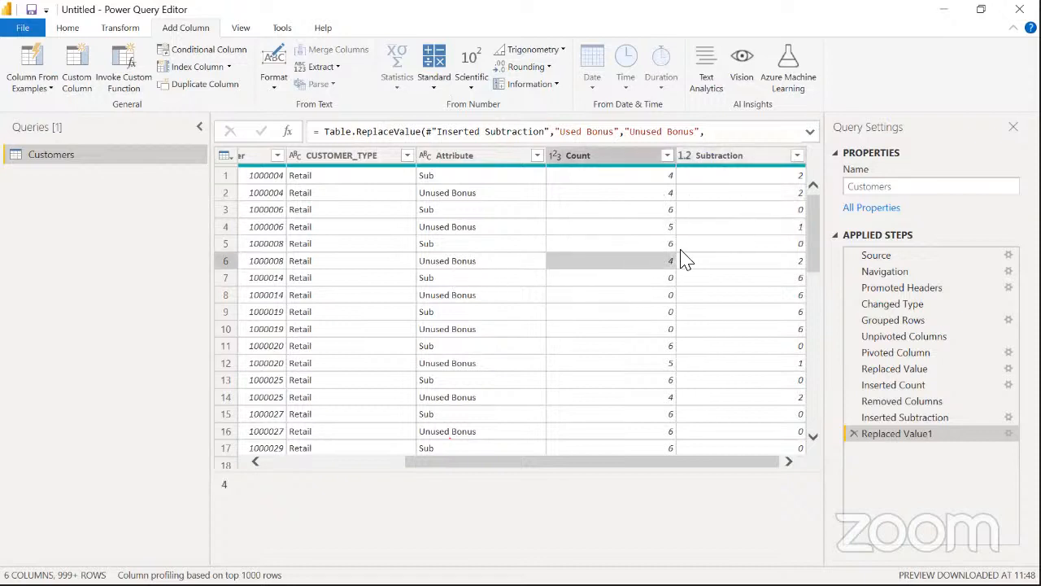
click(755, 260)
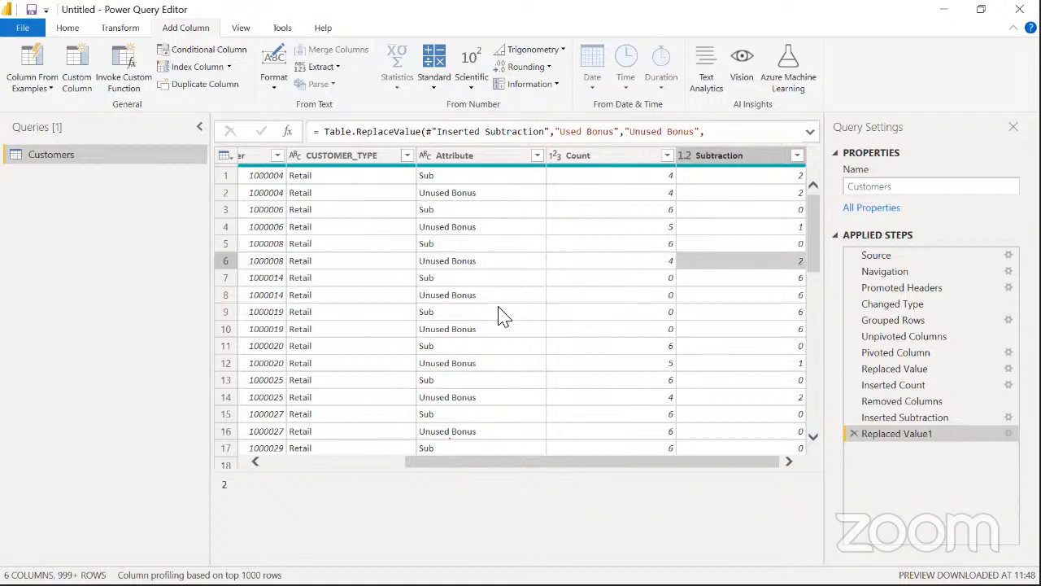
click(645, 295)
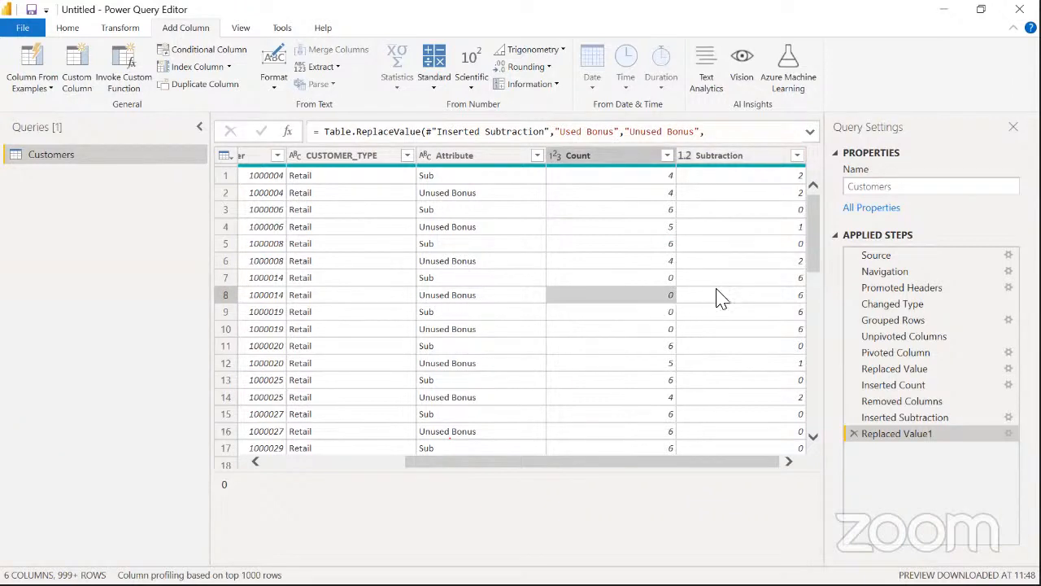
click(764, 304)
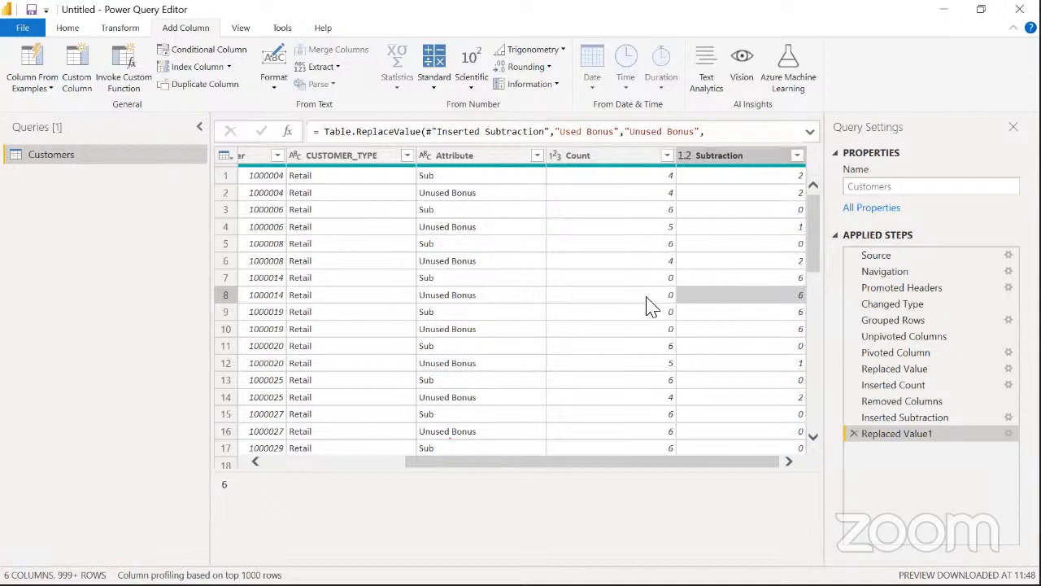
click(650, 304)
click(720, 303)
Check row by row which value applies: Count for the Sub rows and Subtraction for the Unused Bonus rows
click(612, 155)
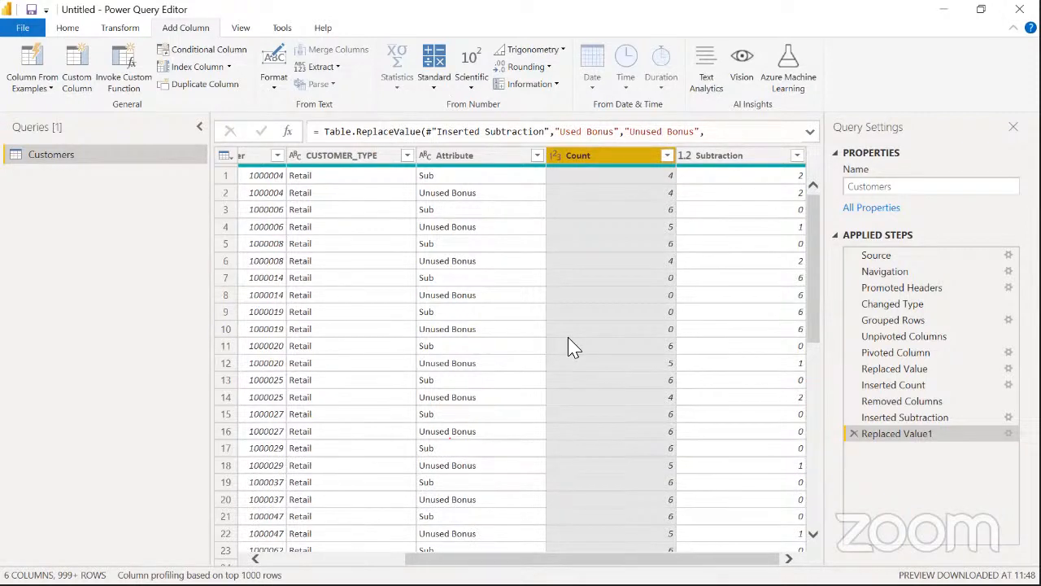
click(431, 177)
click(594, 179)
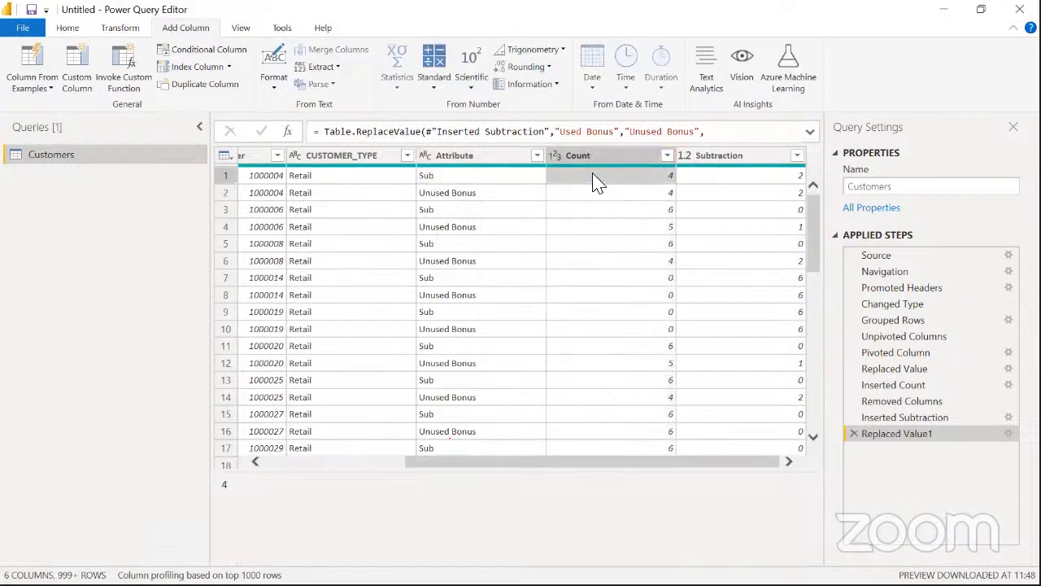
click(482, 196)
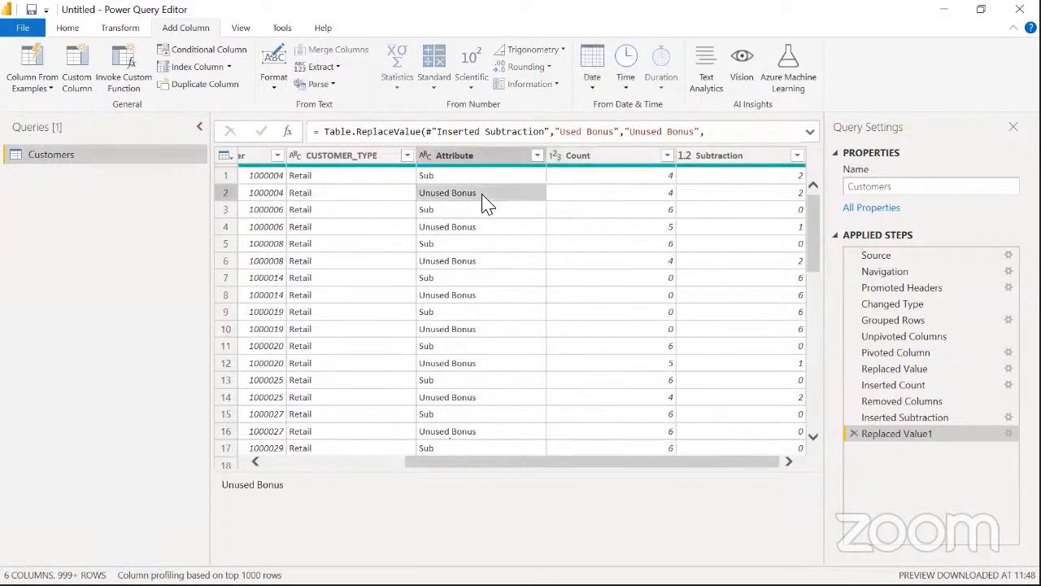
click(752, 201)
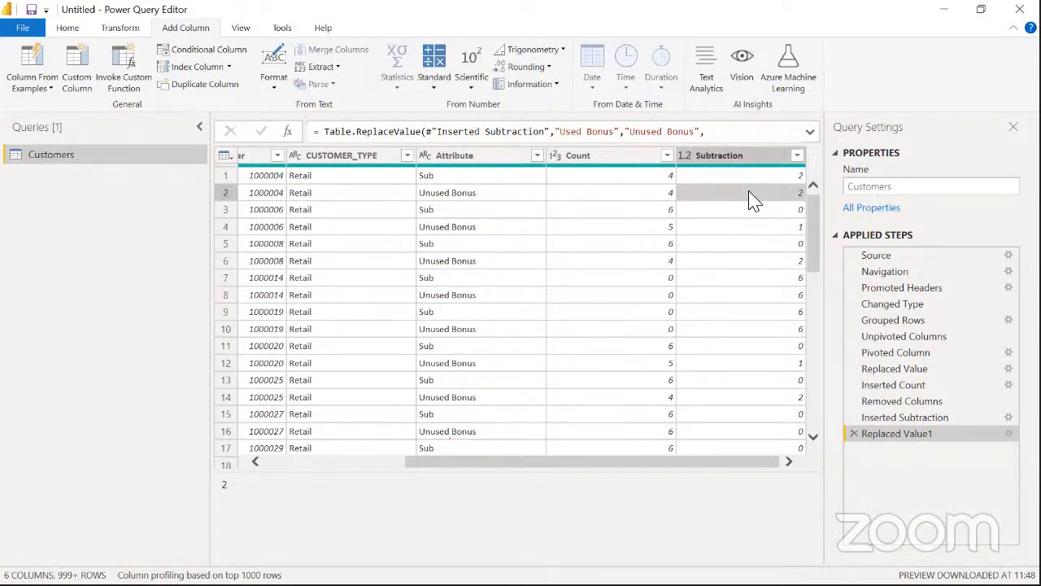
click(478, 213)
click(628, 216)
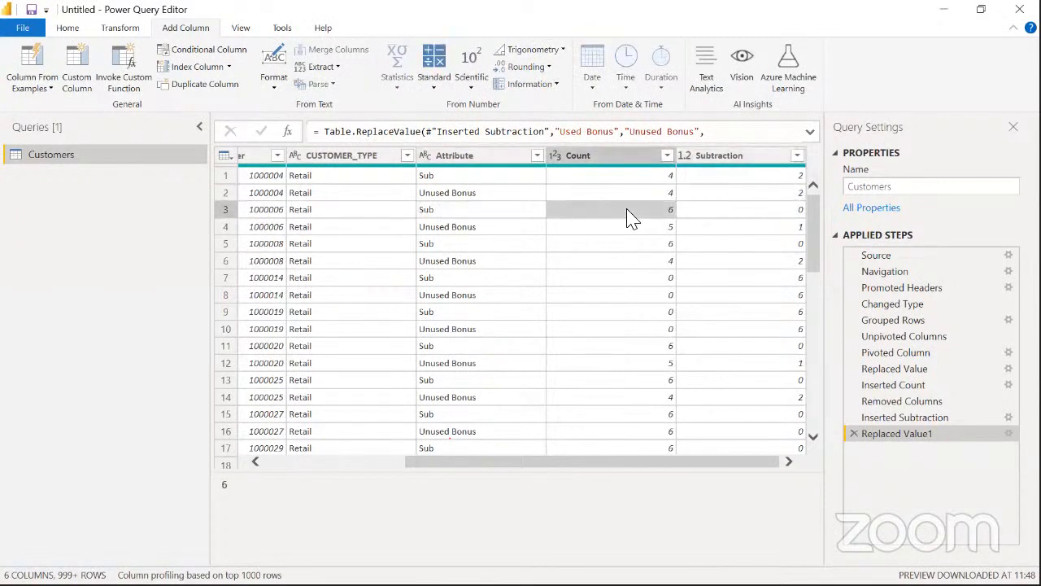
click(456, 235)
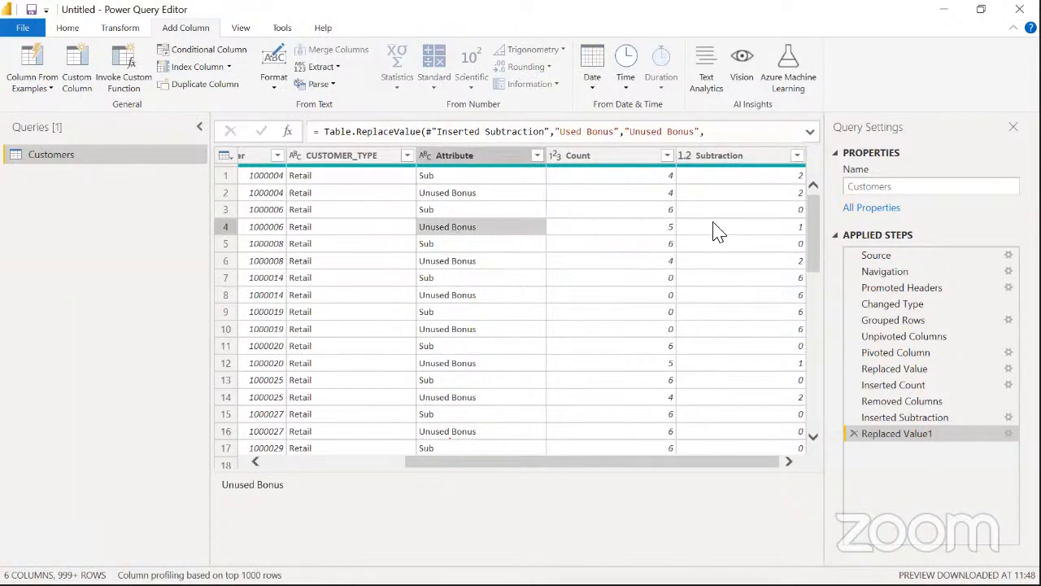
click(768, 231)
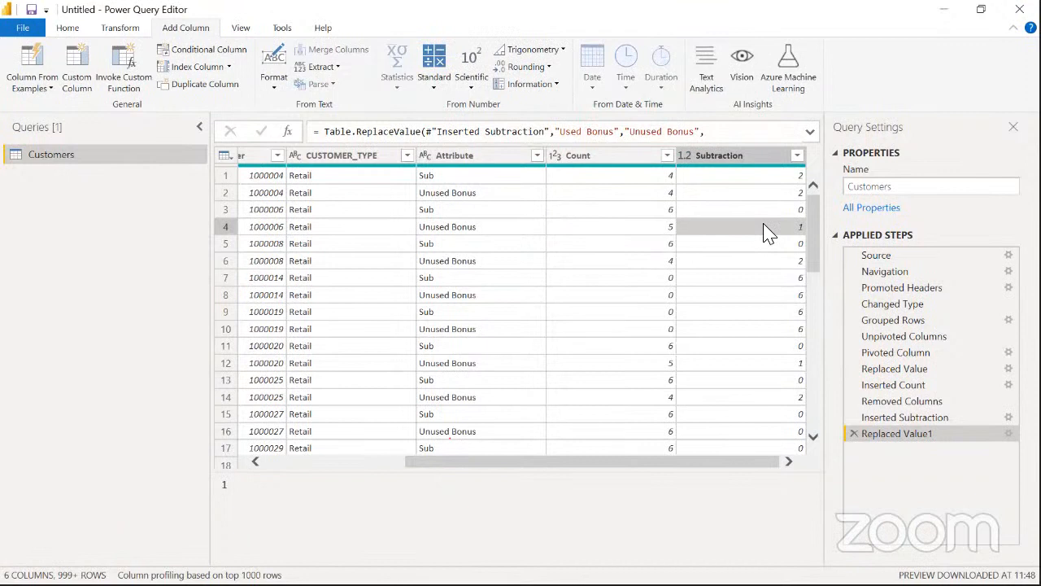
click(467, 263)
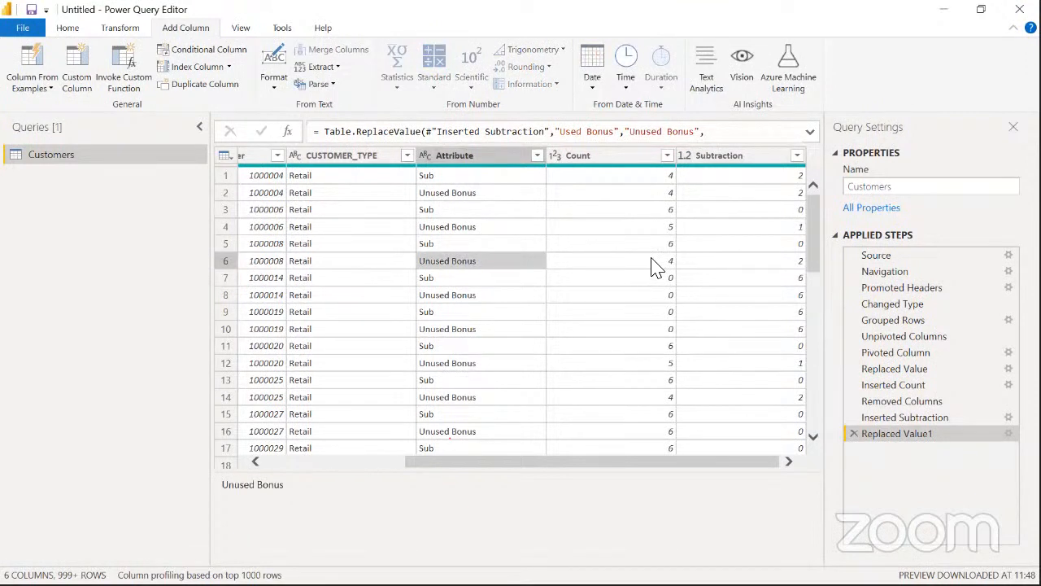
click(655, 267)
click(501, 244)
click(642, 245)
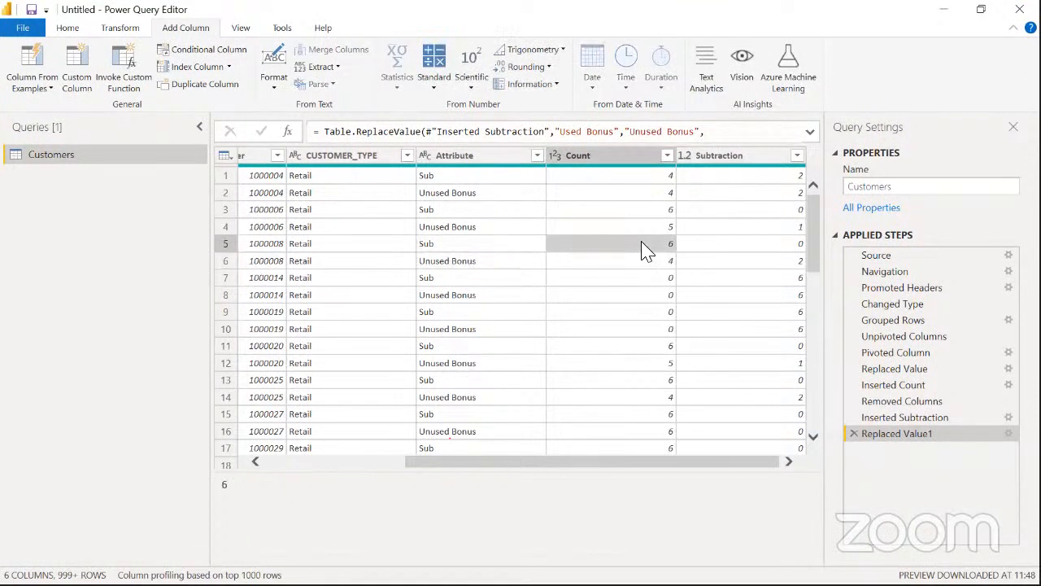
click(459, 262)
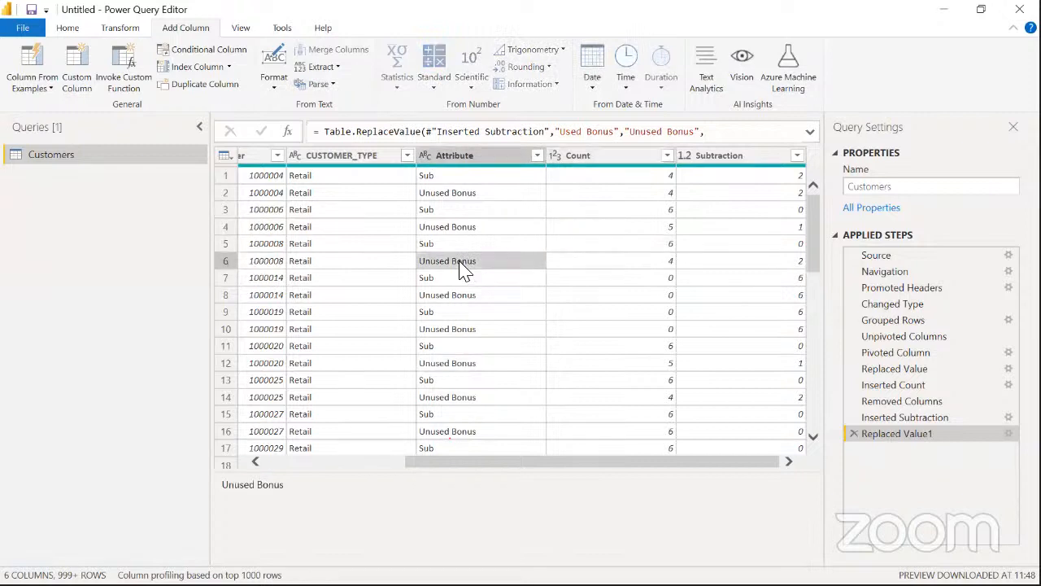
click(644, 269)
click(765, 268)
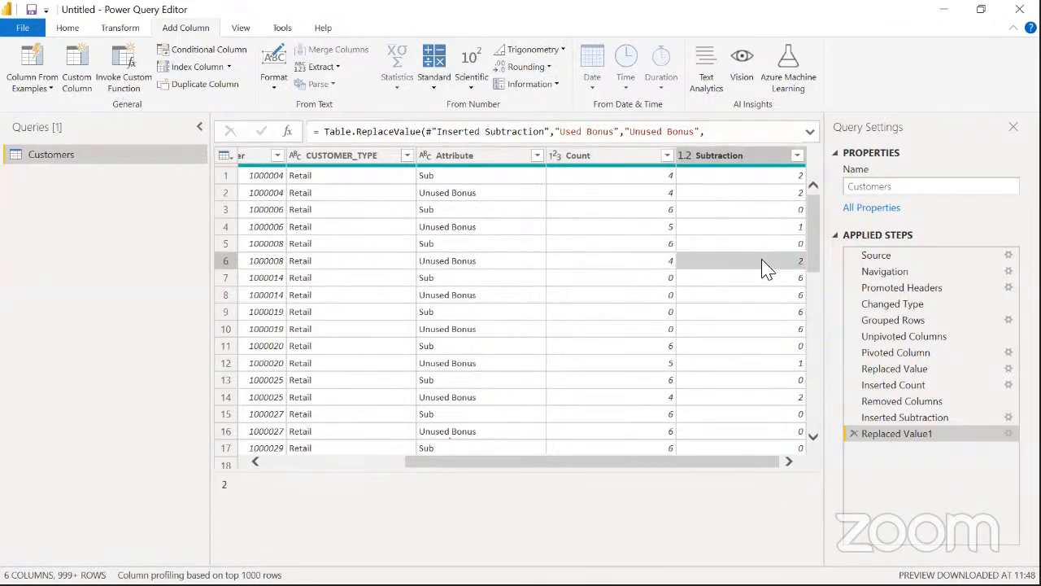
Start a conditional column whose first clause tests whether Attribute equals Sub
click(620, 157)
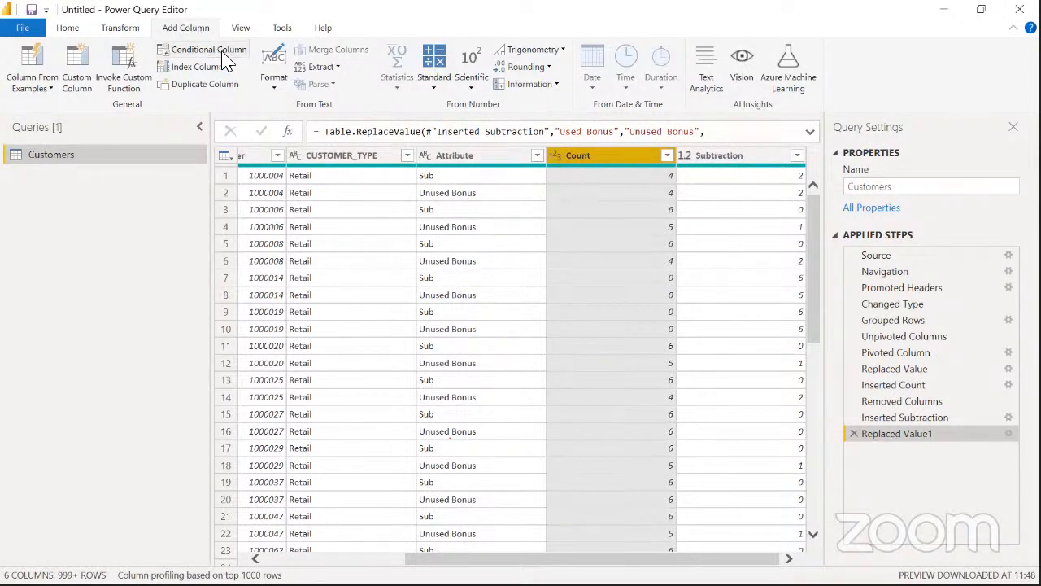
click(199, 52)
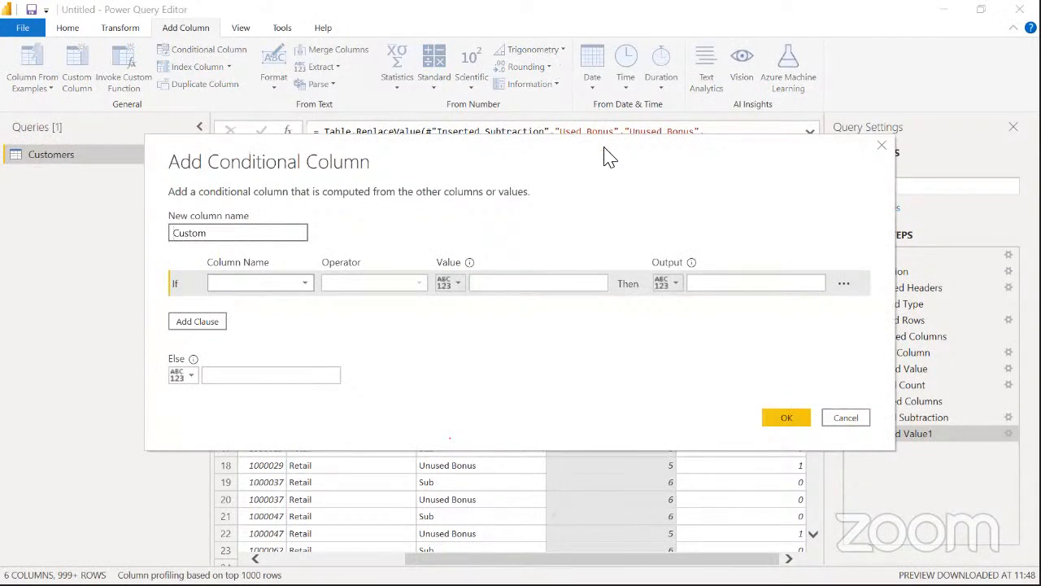
drag(606, 169, 673, 268)
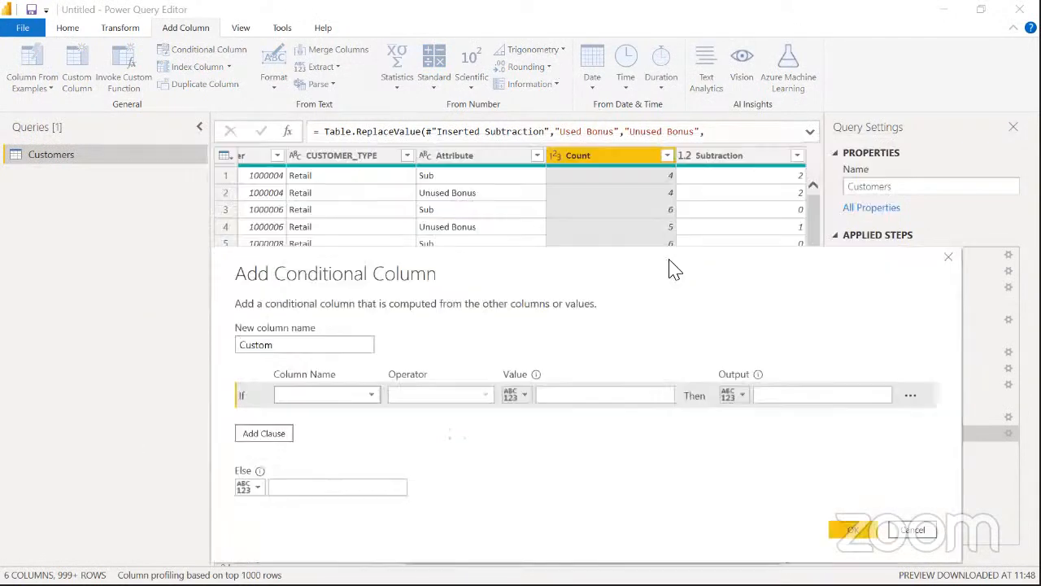
click(368, 399)
click(374, 396)
click(298, 461)
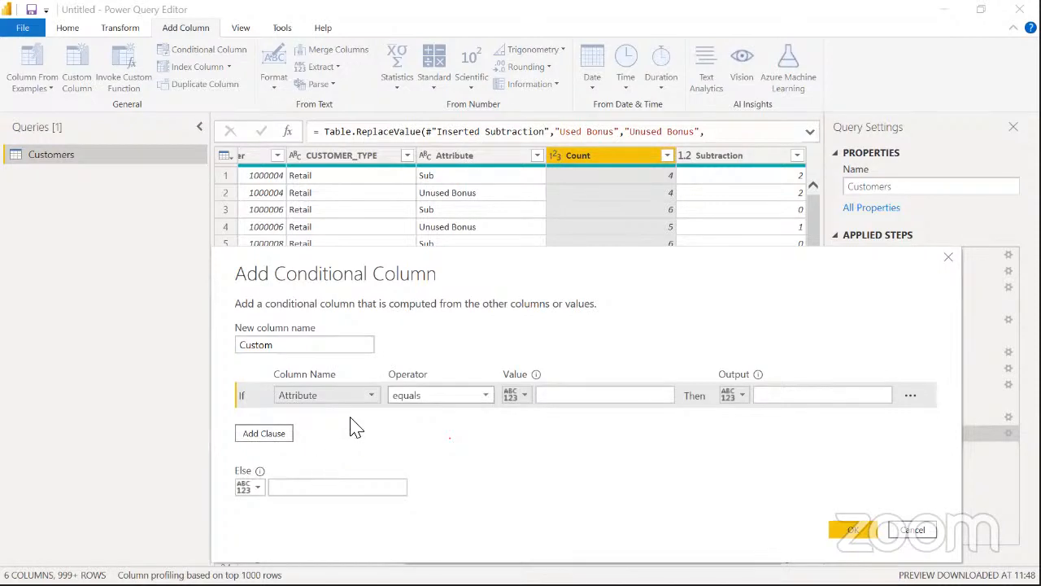
click(566, 395)
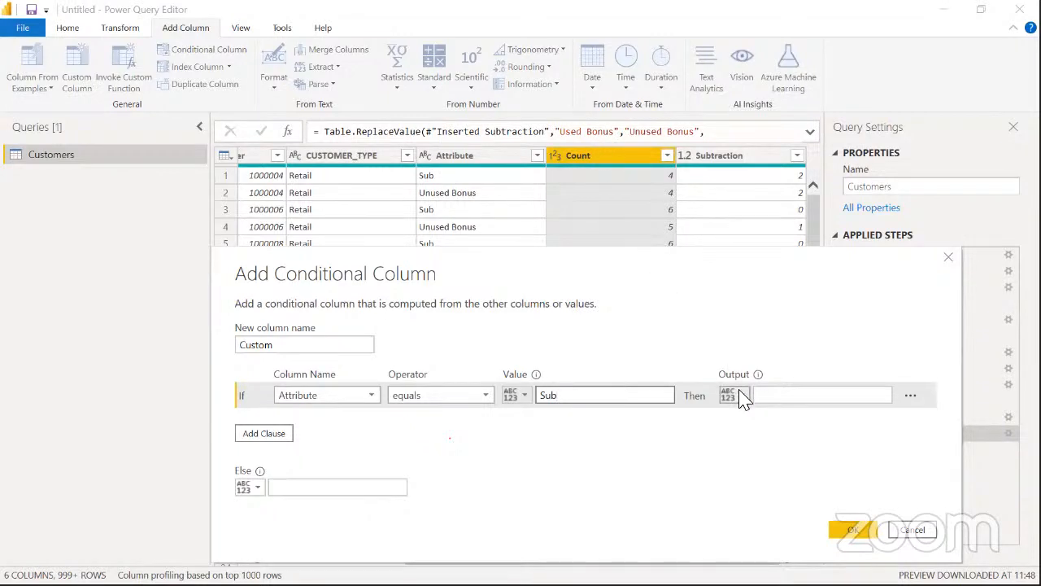
click(777, 396)
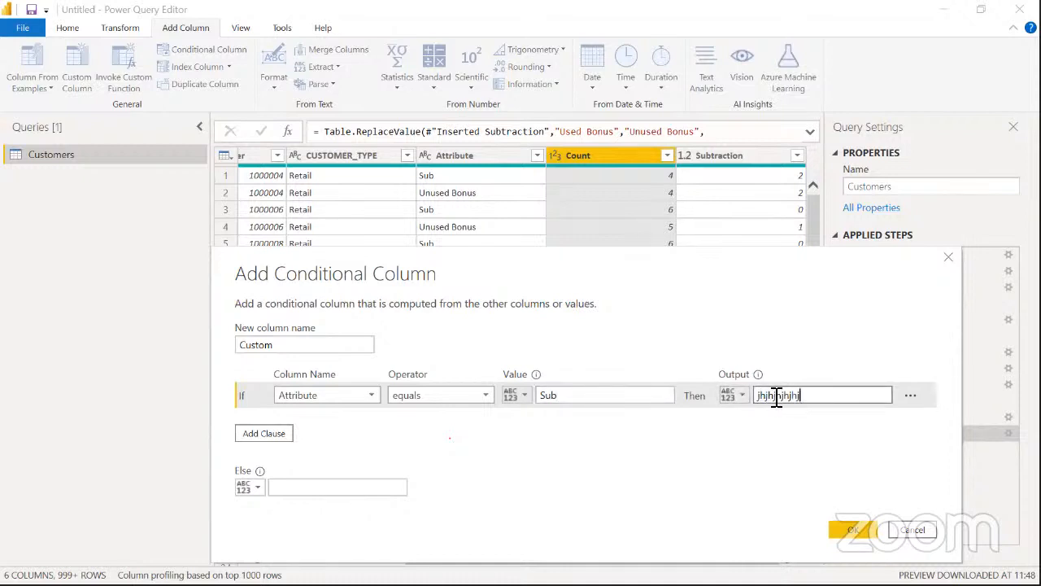
key(BackSpace)
key(BackSpace)
key(BackSpace)
key(BackSpace)
key(BackSpace)
key(BackSpace)
key(BackSpace)
key(BackSpace)
key(BackSpace)
key(BackSpace)
key(BackSpace)
Set the Sub clause's output to the value of the Count column
click(732, 396)
click(757, 430)
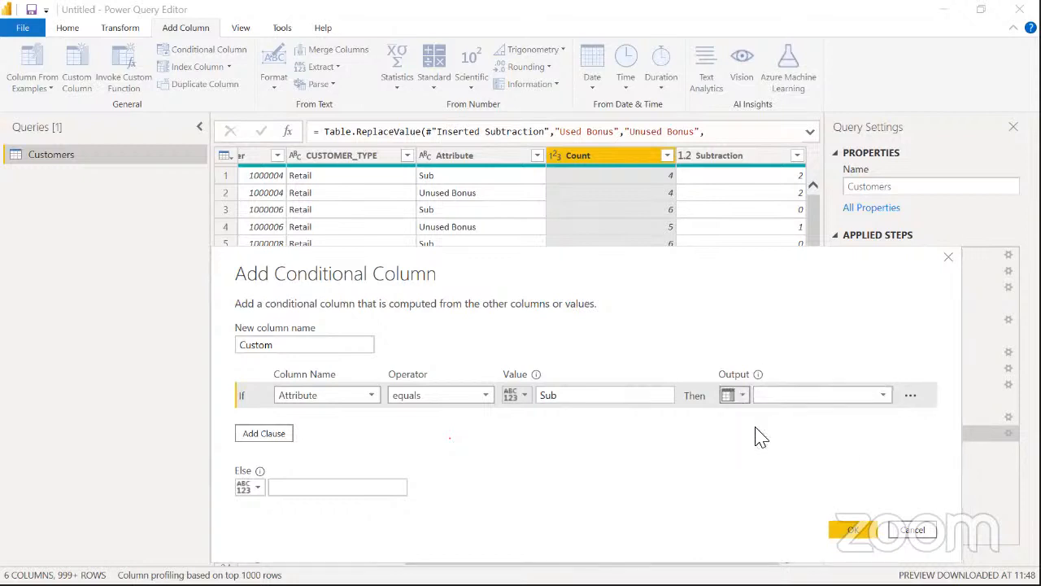
click(833, 399)
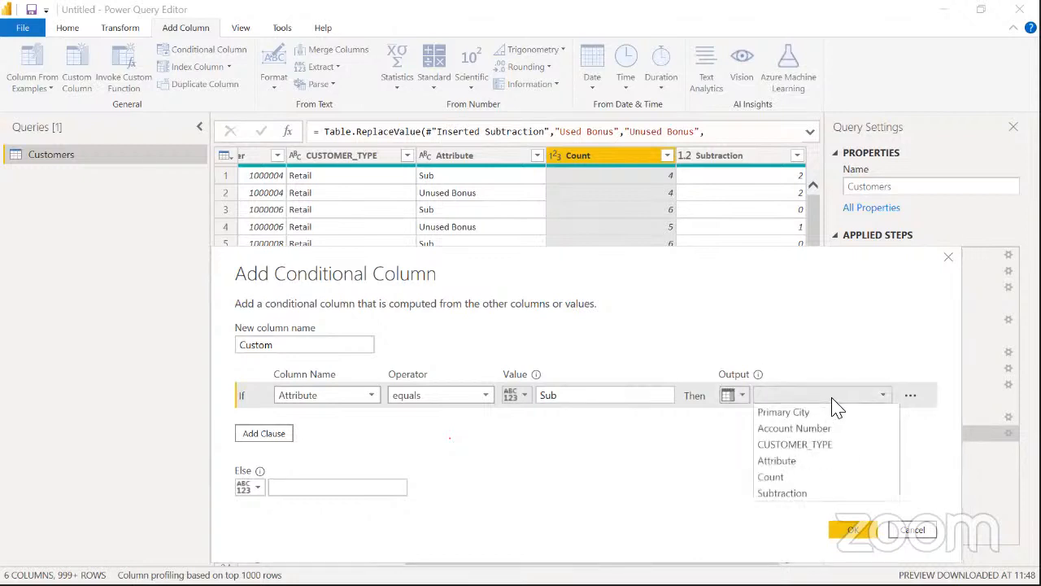
click(786, 473)
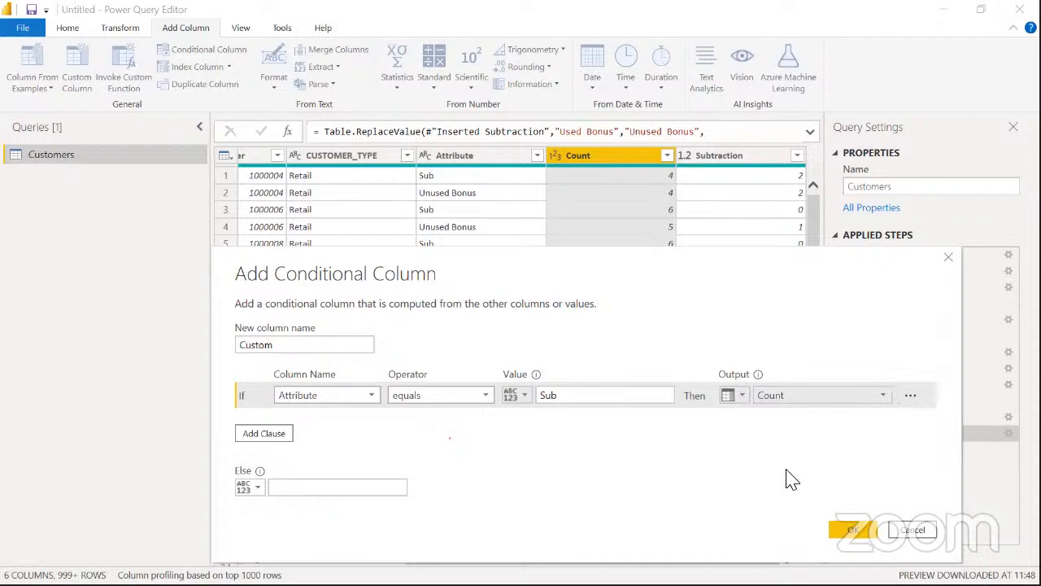
Set the Else output to the Subtraction column and create the conditional column
click(613, 396)
click(247, 486)
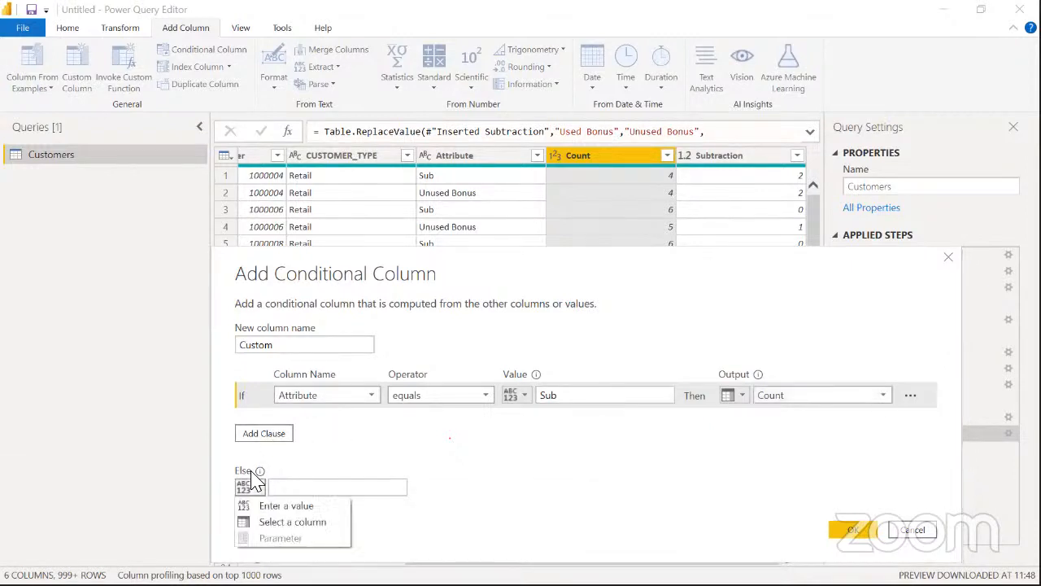
click(291, 522)
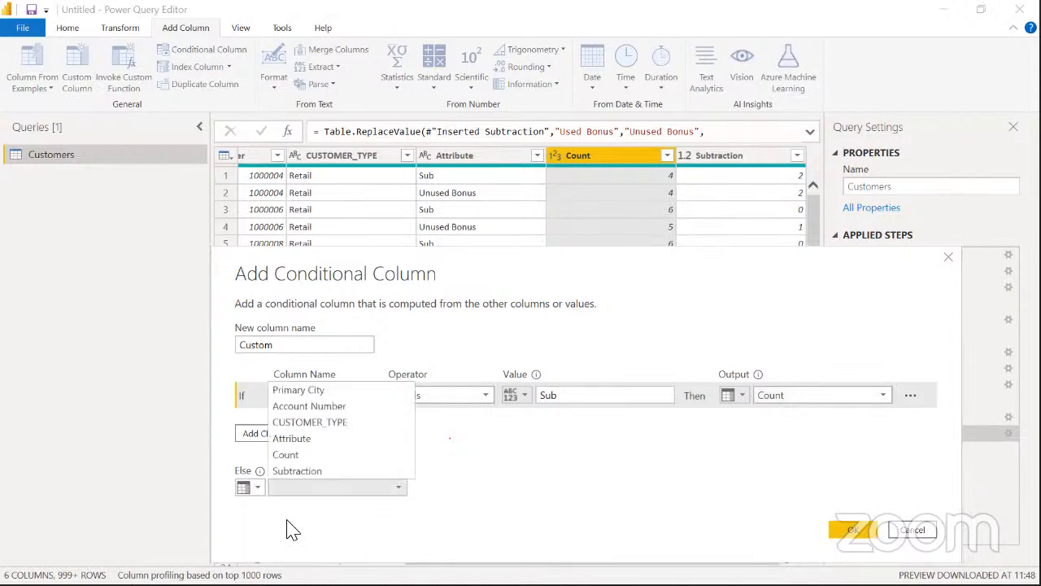
click(331, 470)
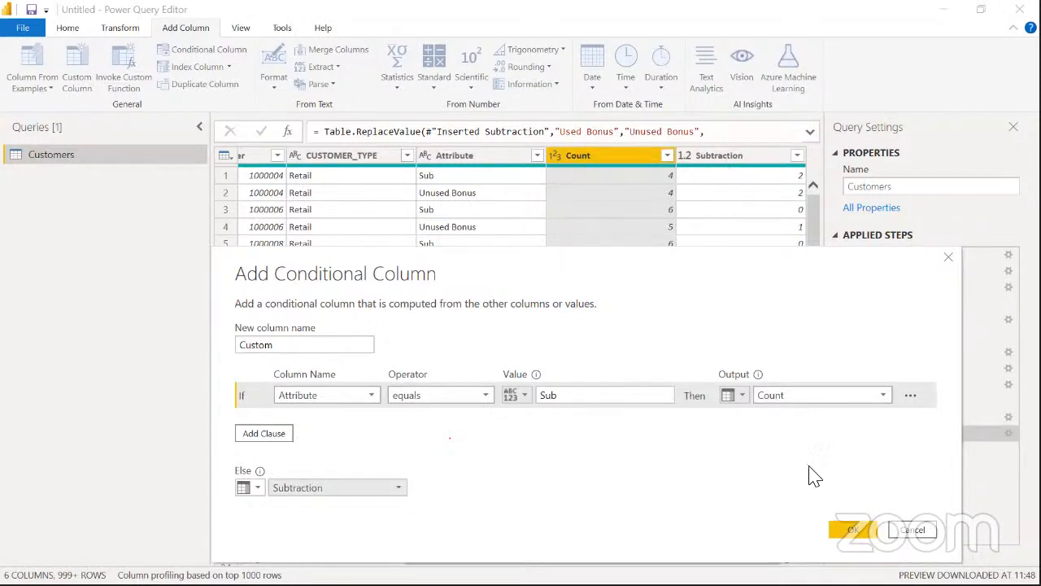
key(Return)
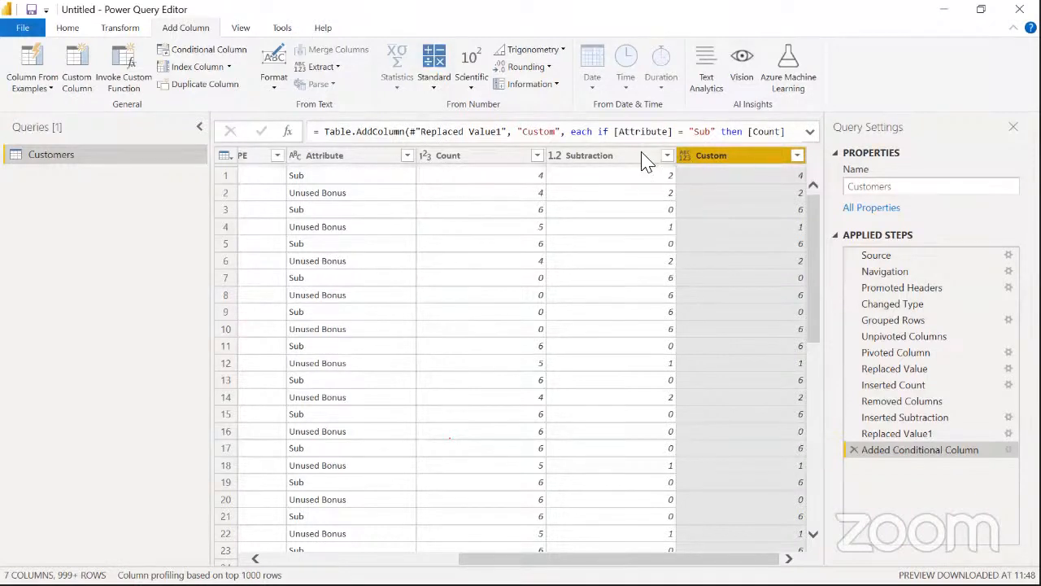
Remove the Count and Subtraction columns from the Customers query
click(501, 157)
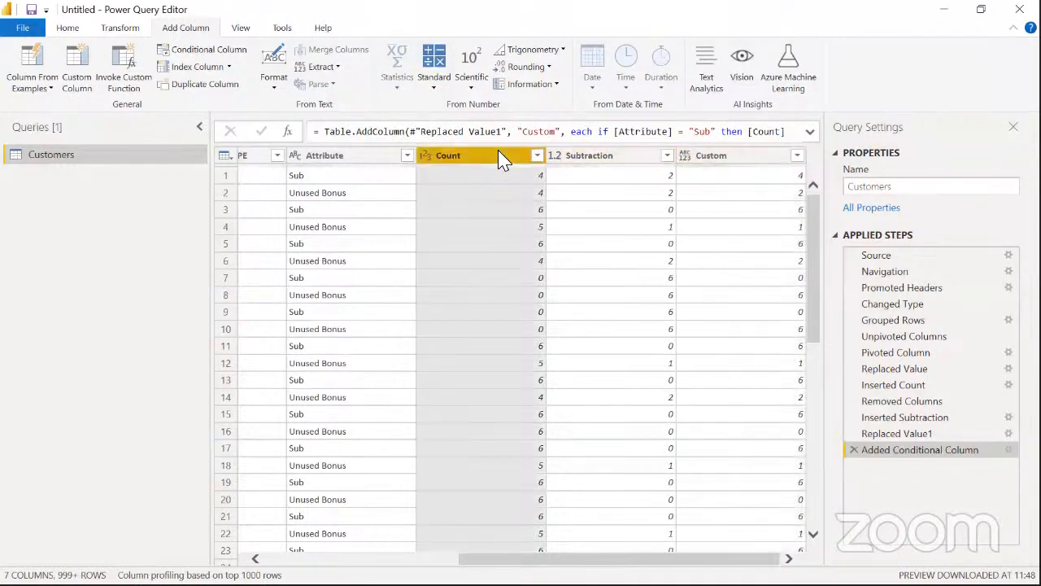
ctrl+click(593, 157)
key(Delete)
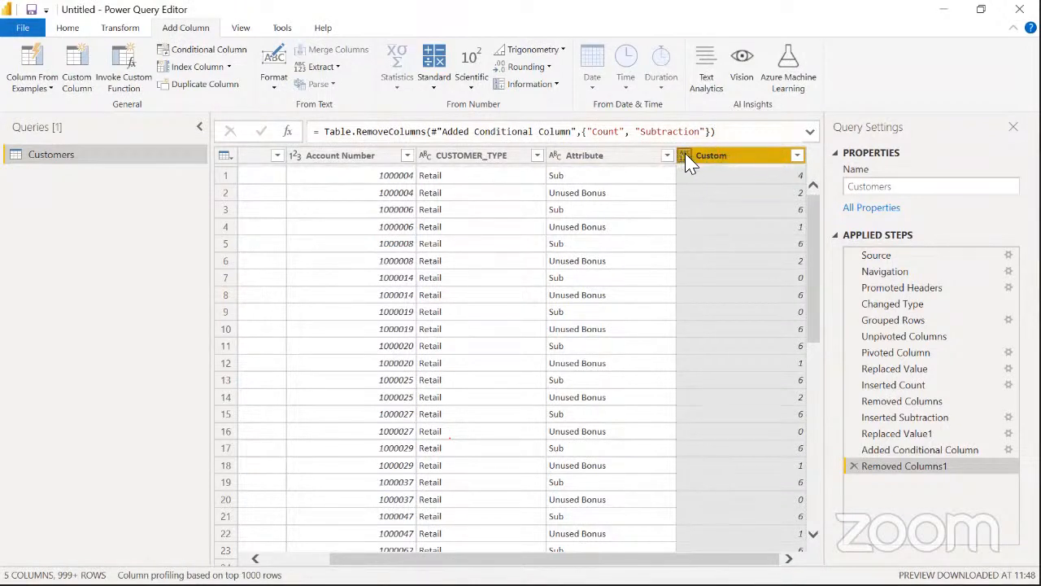
Rename the Custom column as Total Count
double_click(711, 157)
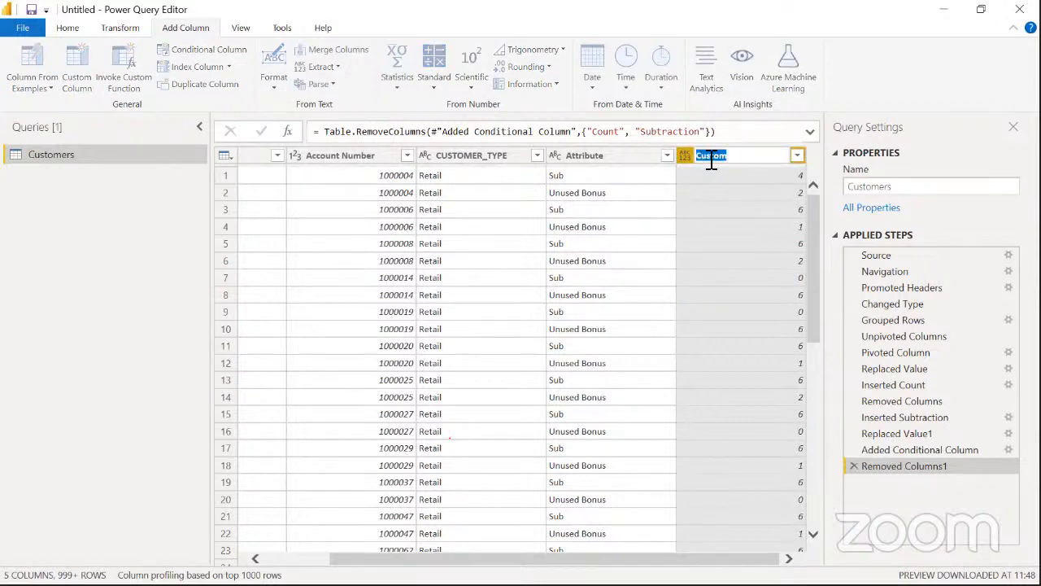
text(Total Count)
key(Return)
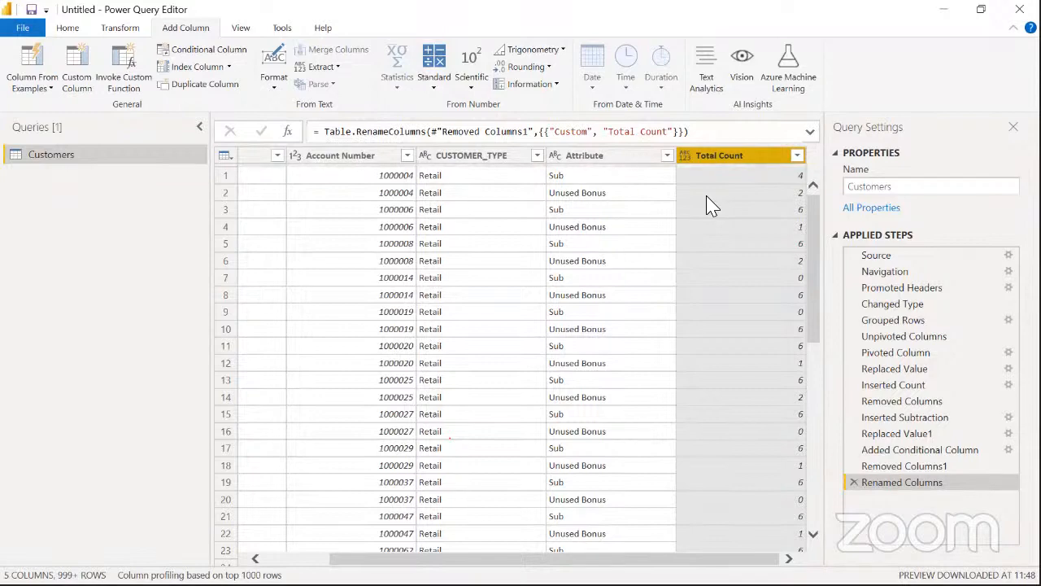
Switch to the case study in Word and check the 20-point rules for Loyalty and Bonus Usage
key(alt+Tab)
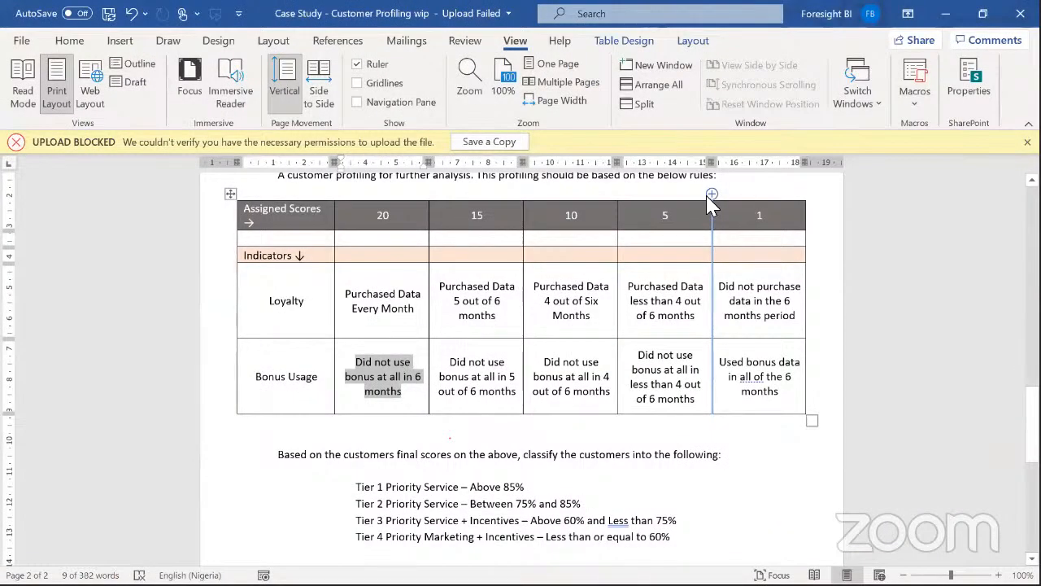
drag(427, 316, 344, 295)
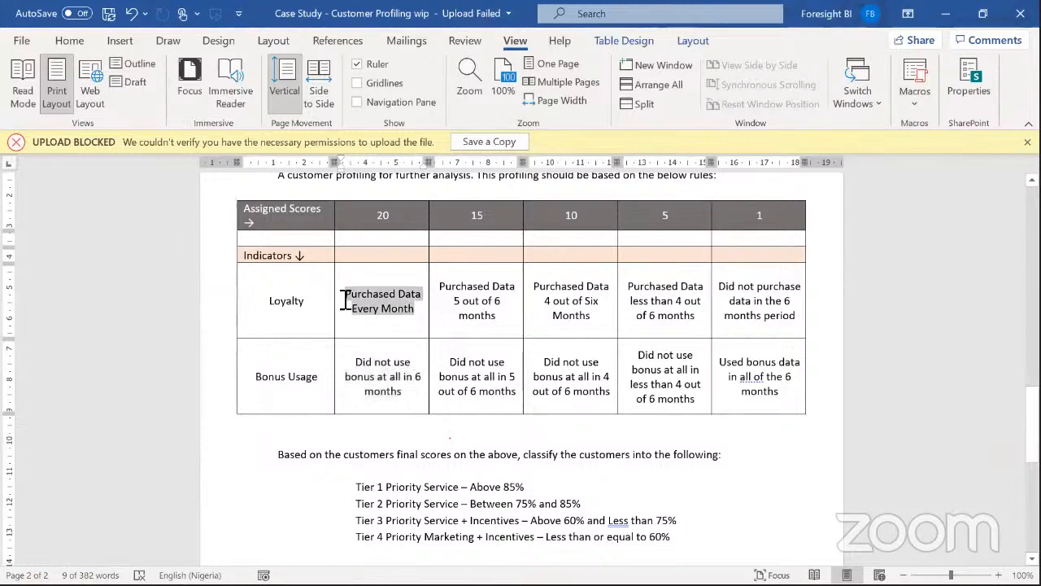
key(alt+Tab)
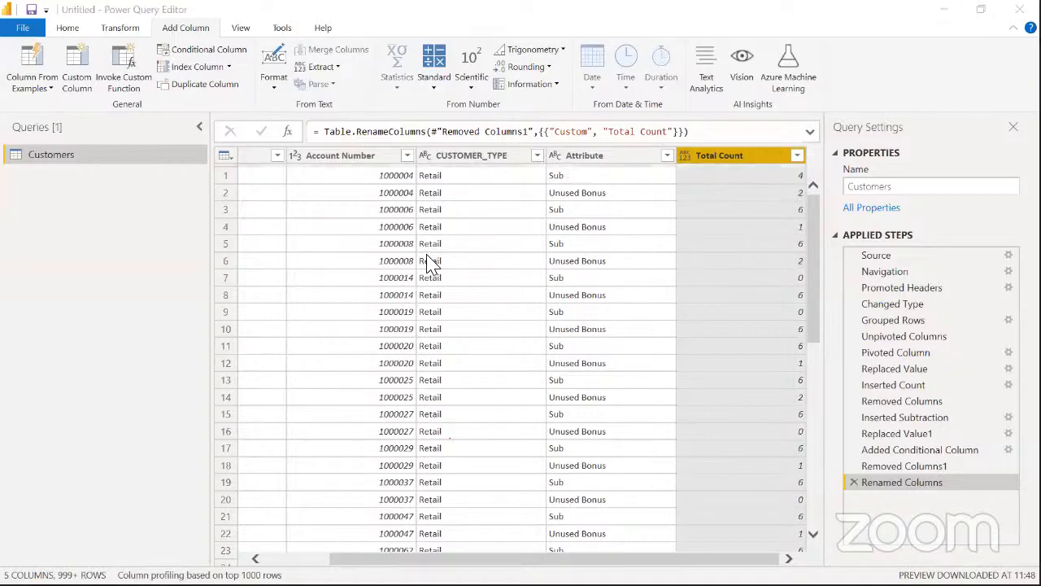
key(alt+Tab)
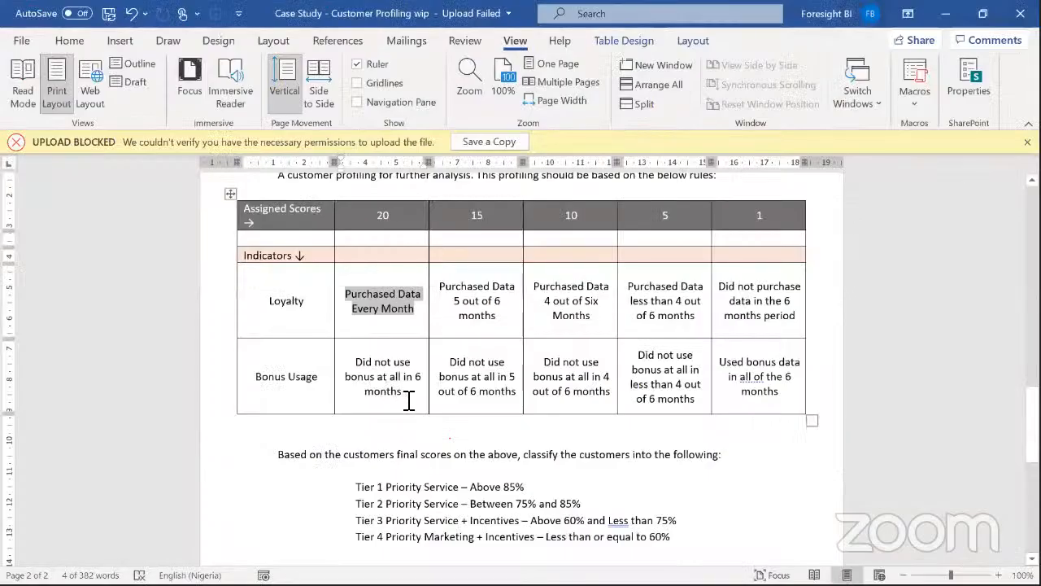
click(355, 370)
Return to the Power Query Editor and set the Total Count column's data type to Whole Number
key(alt+Tab)
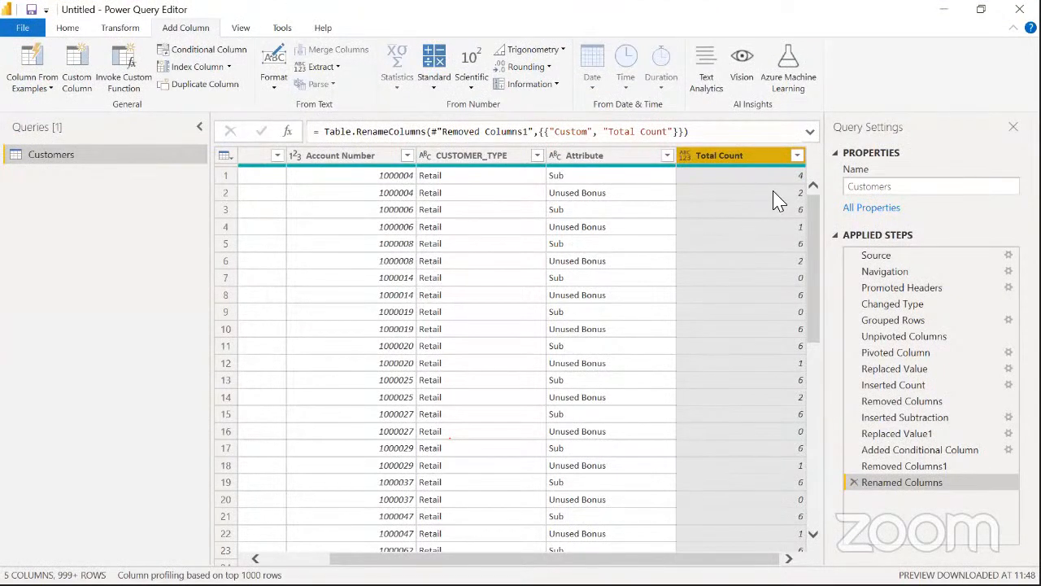
click(686, 157)
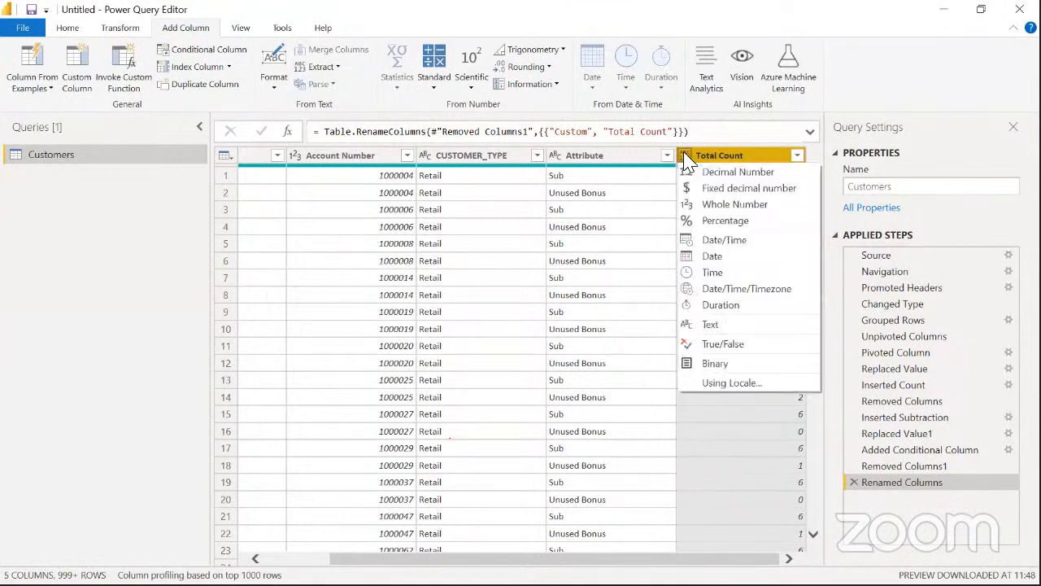
click(713, 208)
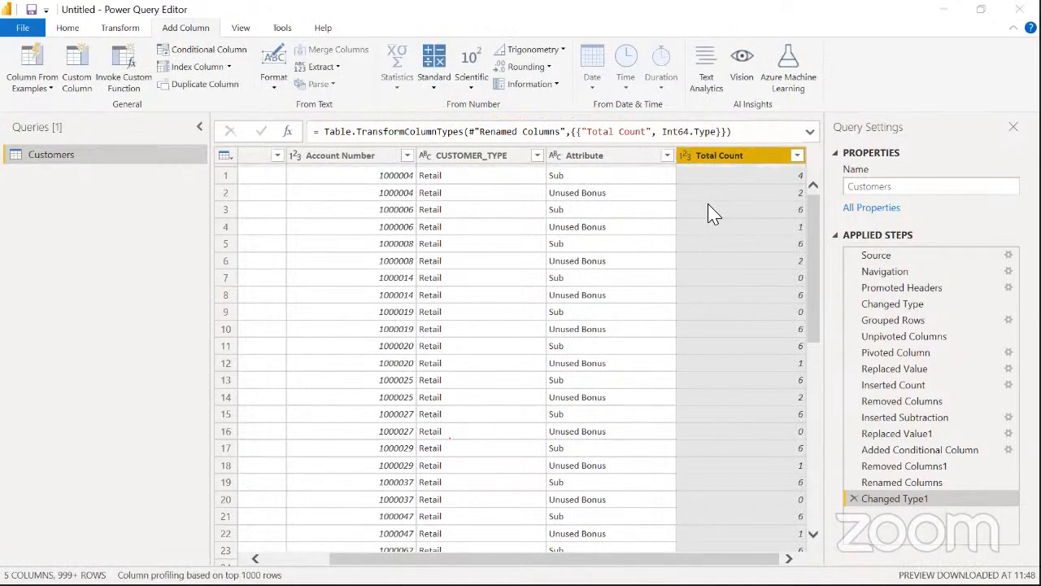
Switch to Microsoft Whiteboard and erase the table sketch below the "Count the txn" line
key(alt+Tab)
key(alt+Tab)
key(alt+Tab)
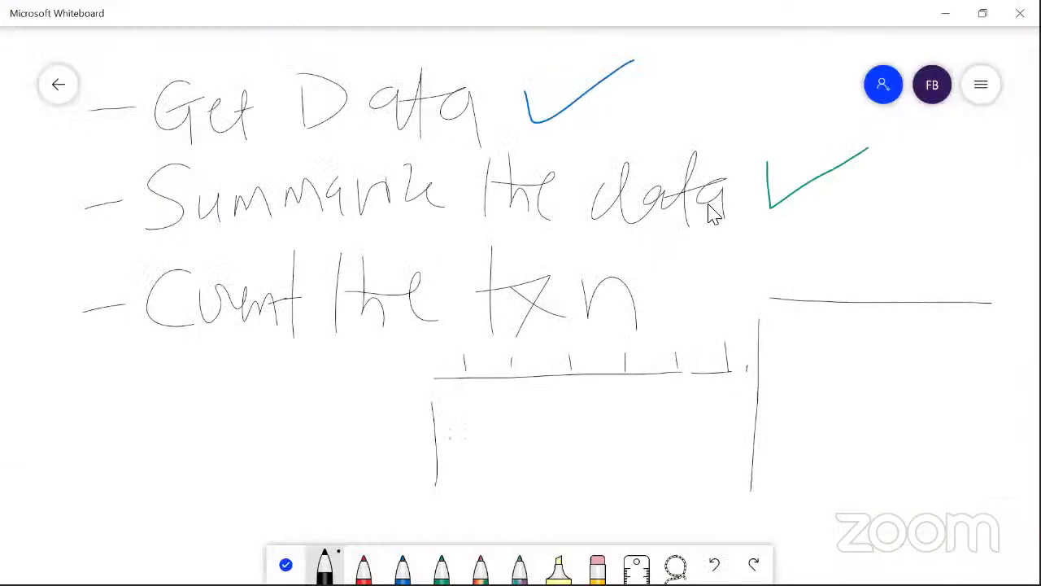
click(598, 567)
mouse_move(441, 426)
mouse_down()
mouse_move(476, 368)
mouse_move(552, 415)
mouse_move(495, 394)
mouse_move(774, 317)
mouse_move(616, 367)
mouse_move(825, 286)
mouse_move(750, 454)
mouse_move(930, 302)
mouse_move(1001, 301)
mouse_up()
click(325, 565)
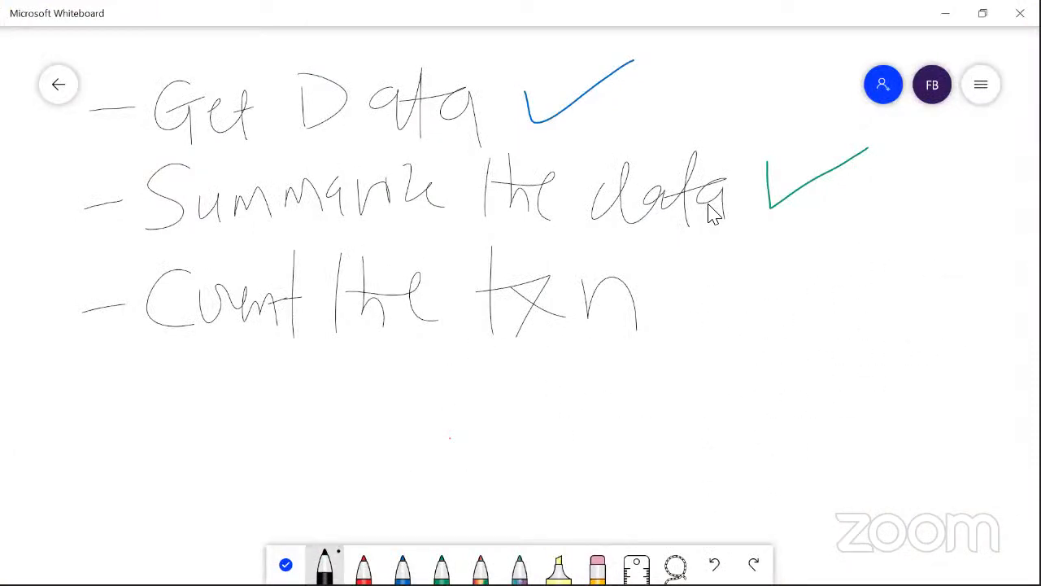
Tick off "Count the txn" in green and add small green ticks beside the listed tasks
click(441, 565)
drag(671, 281, 810, 259)
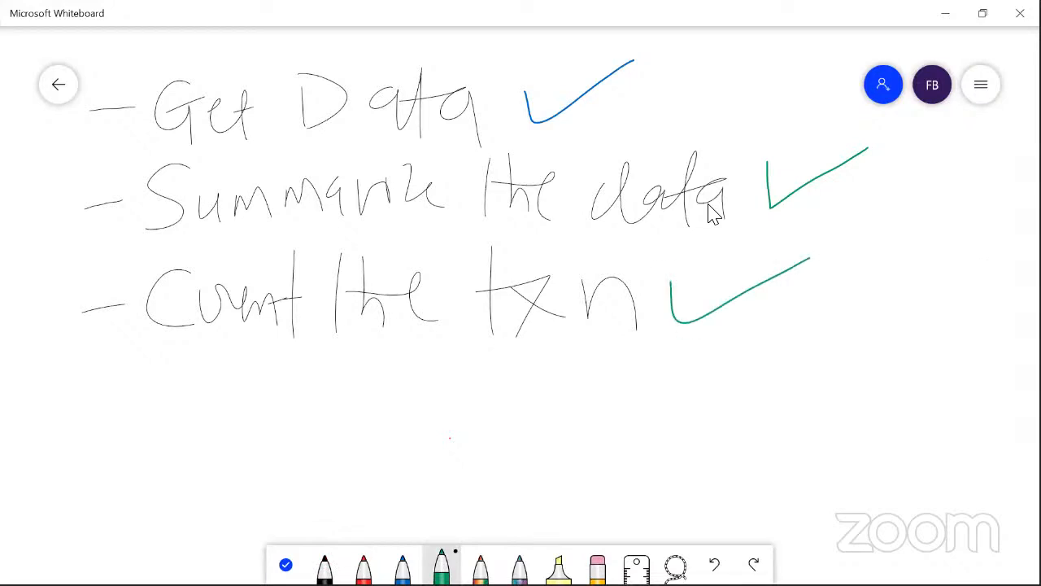
drag(889, 136, 922, 126)
drag(824, 245, 868, 216)
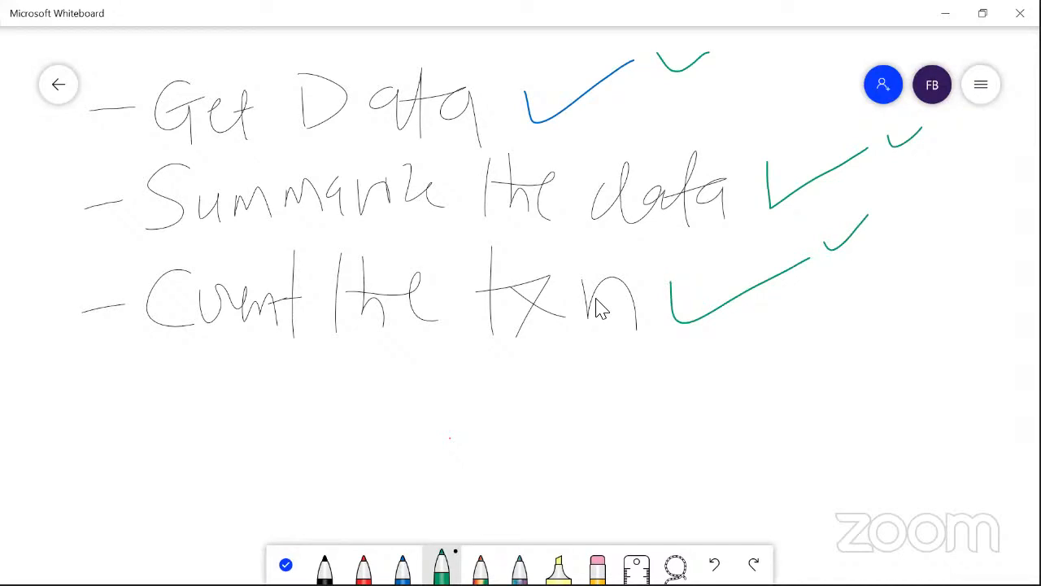
Review the case study's 20-point and 15-point rules for Loyalty and Bonus Usage in Word
key(alt+Tab)
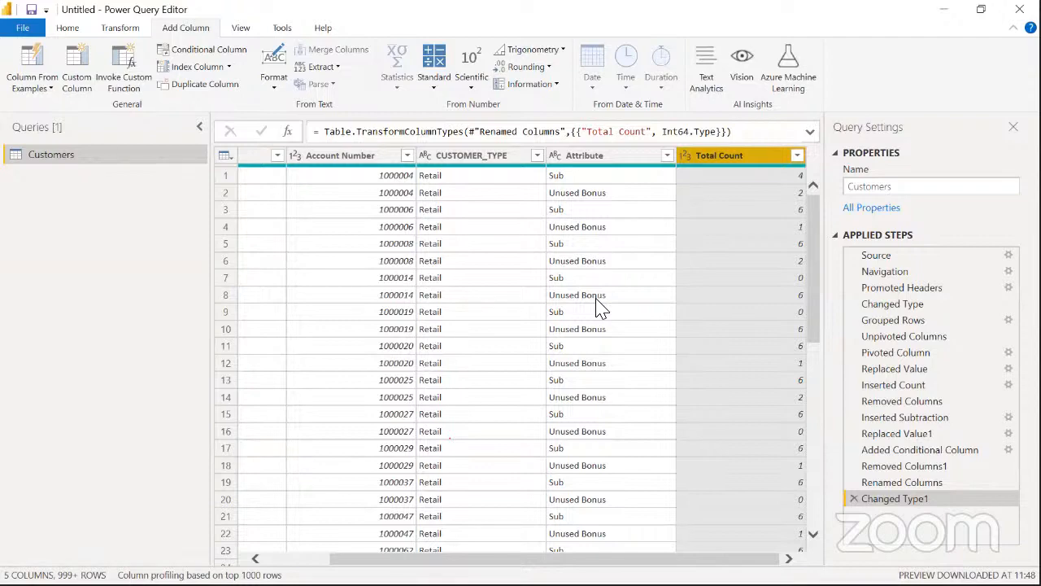
key(alt+Tab)
key(alt+Tab)
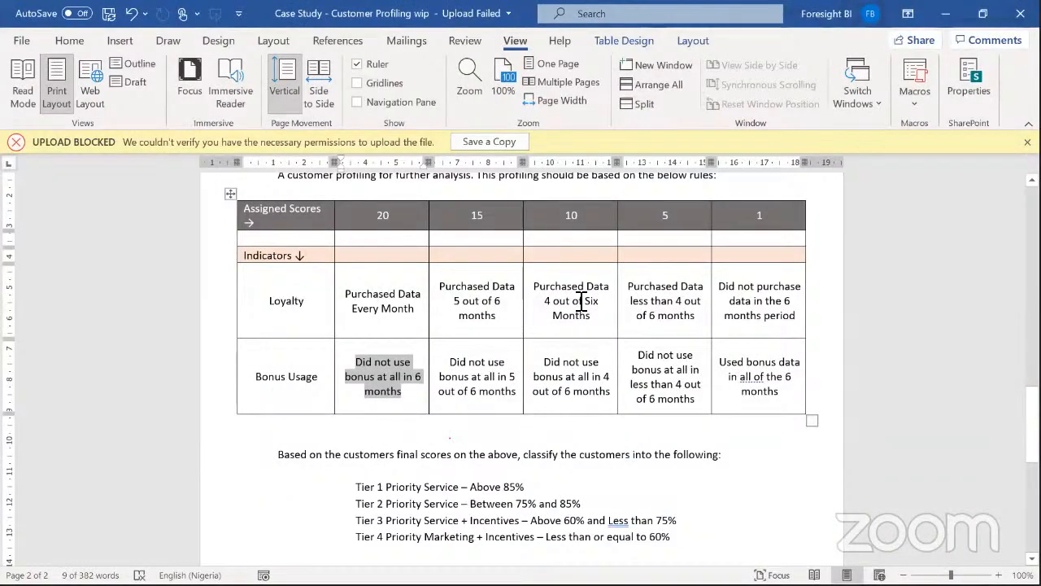
click(419, 312)
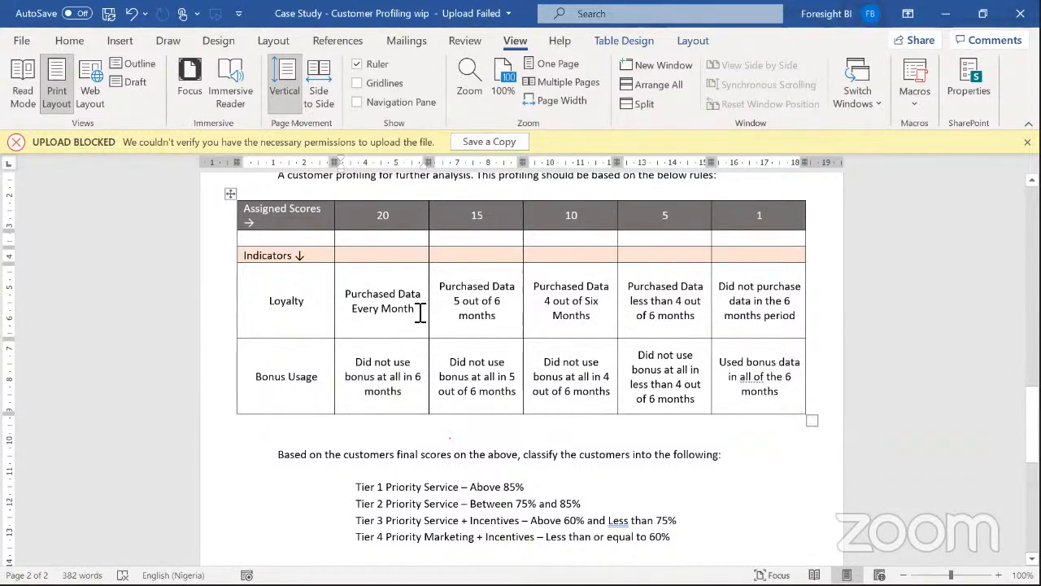
drag(420, 313, 355, 305)
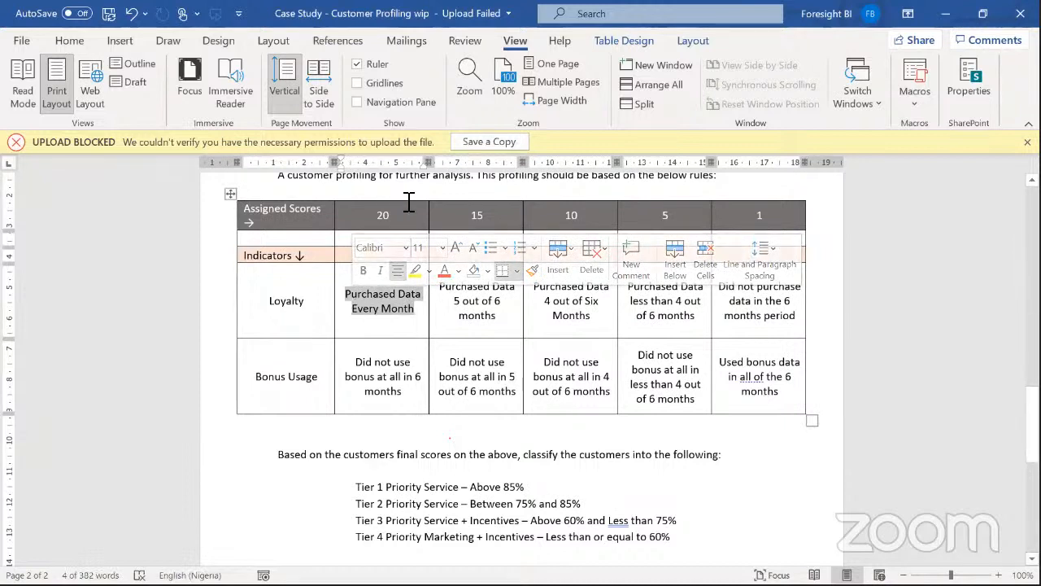
click(508, 323)
drag(496, 318, 441, 283)
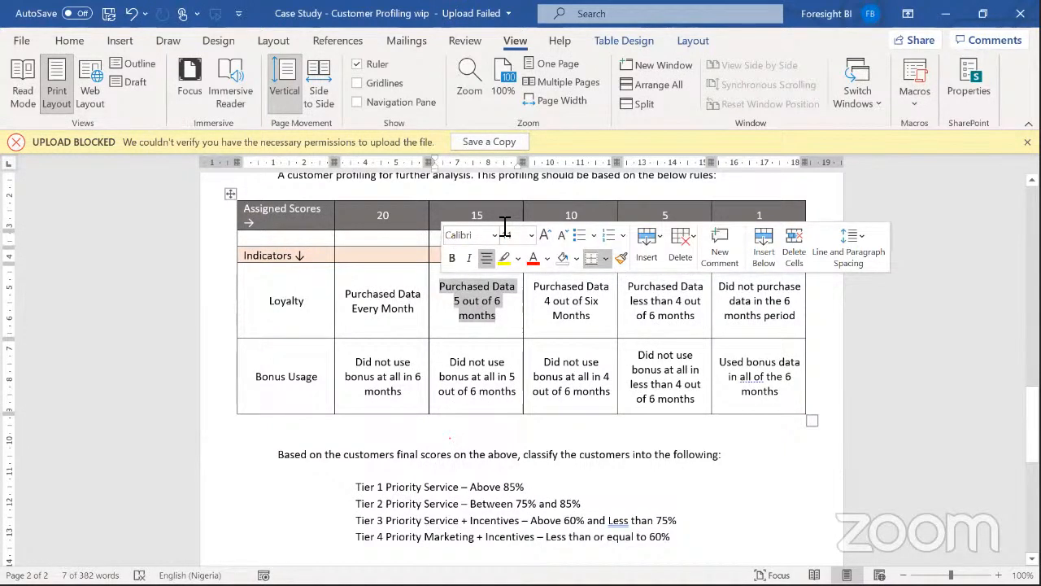
drag(407, 394, 345, 362)
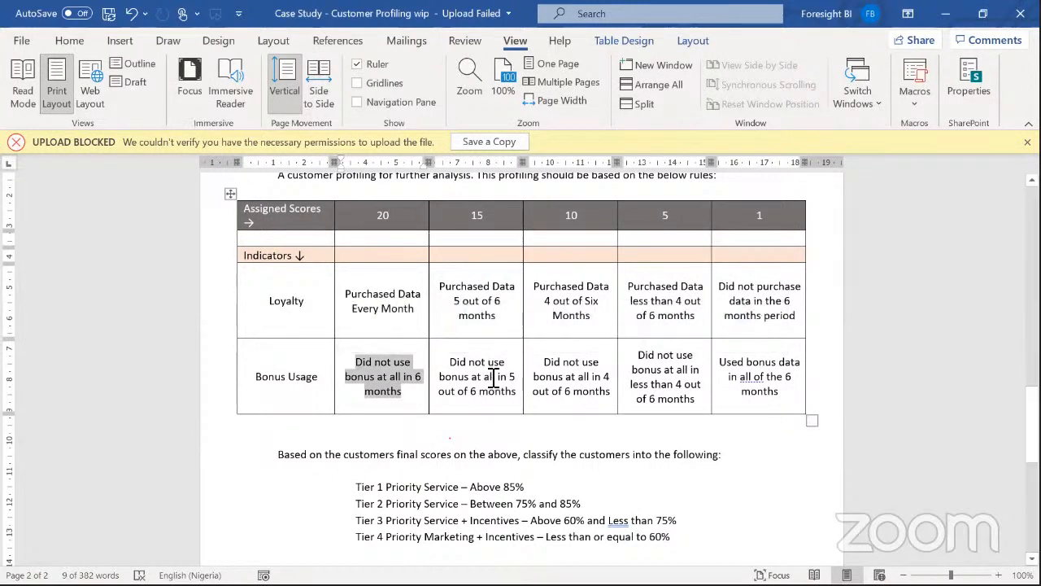
drag(520, 395, 449, 361)
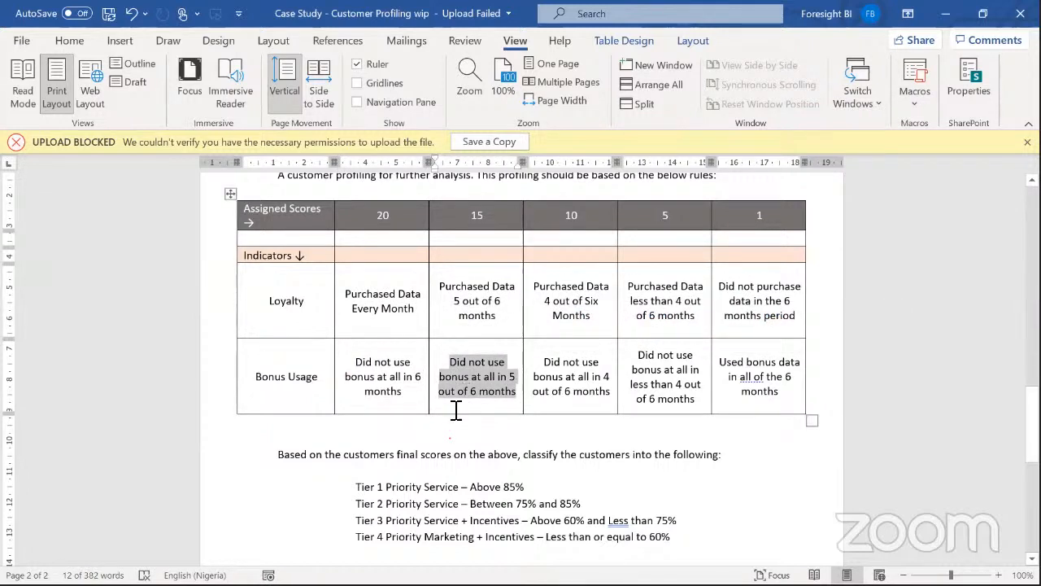
Glance back at the Total Count data, then go through the Loyalty rules for scores 20, 15, 10 and 5 in the case study
key(alt+Tab)
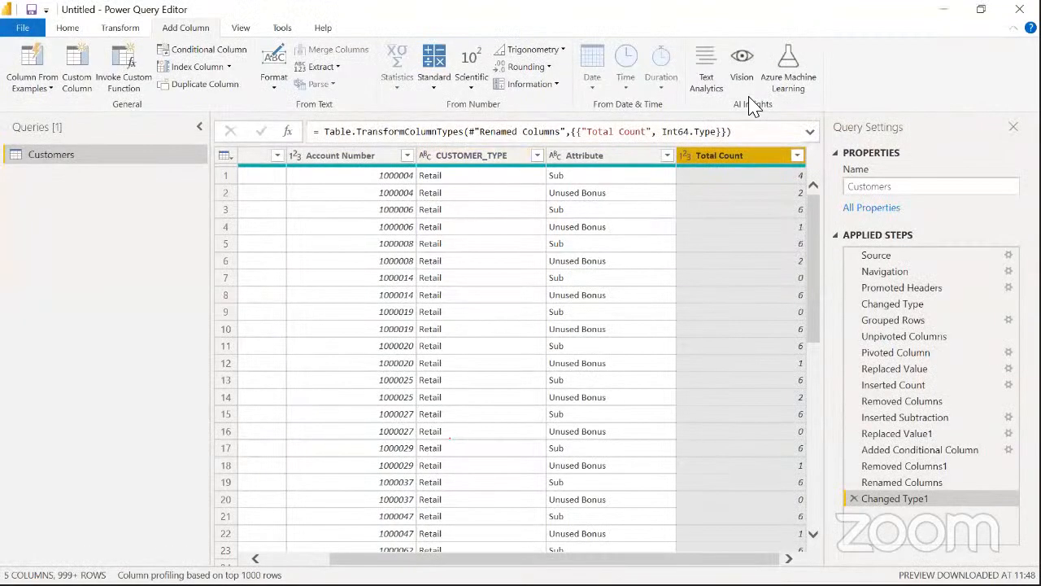
key(alt+Tab)
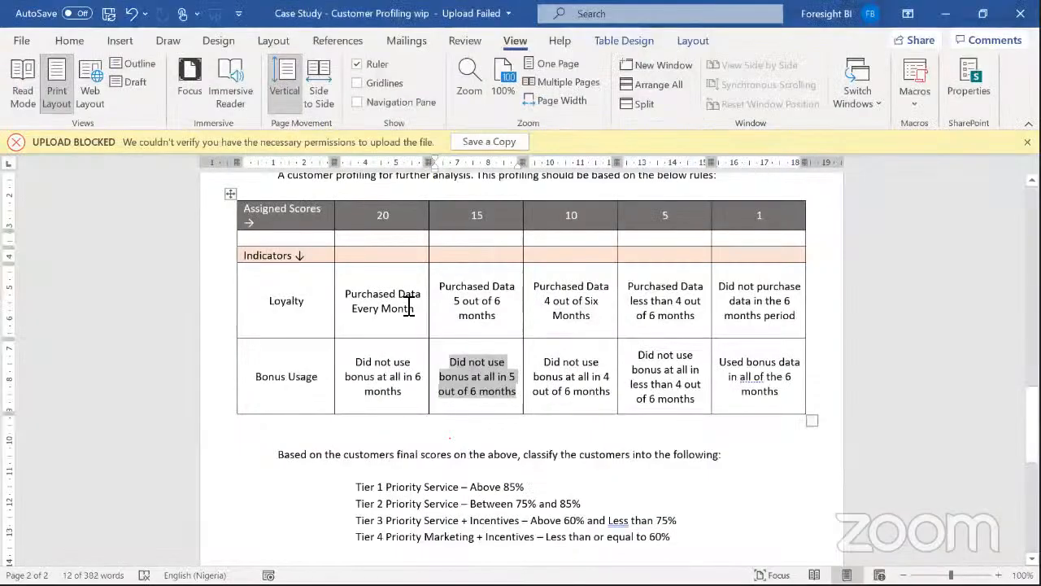
drag(417, 313, 348, 295)
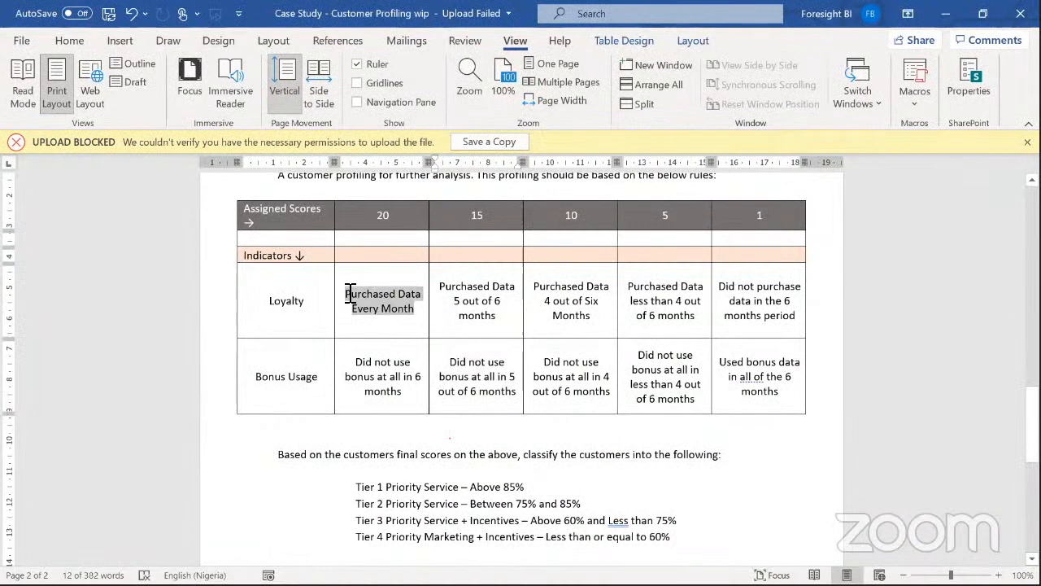
drag(496, 319, 451, 295)
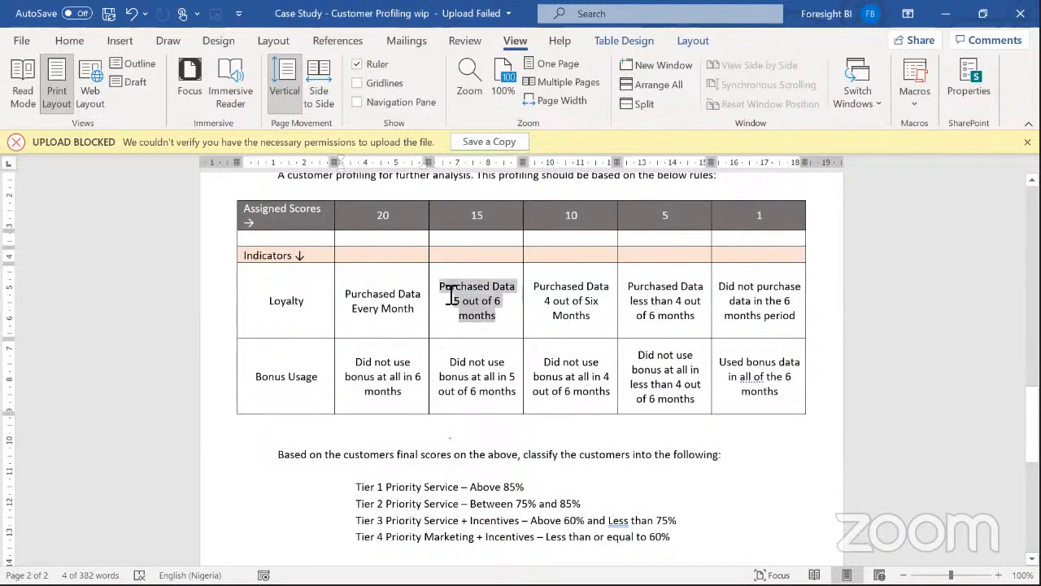
drag(592, 319, 547, 295)
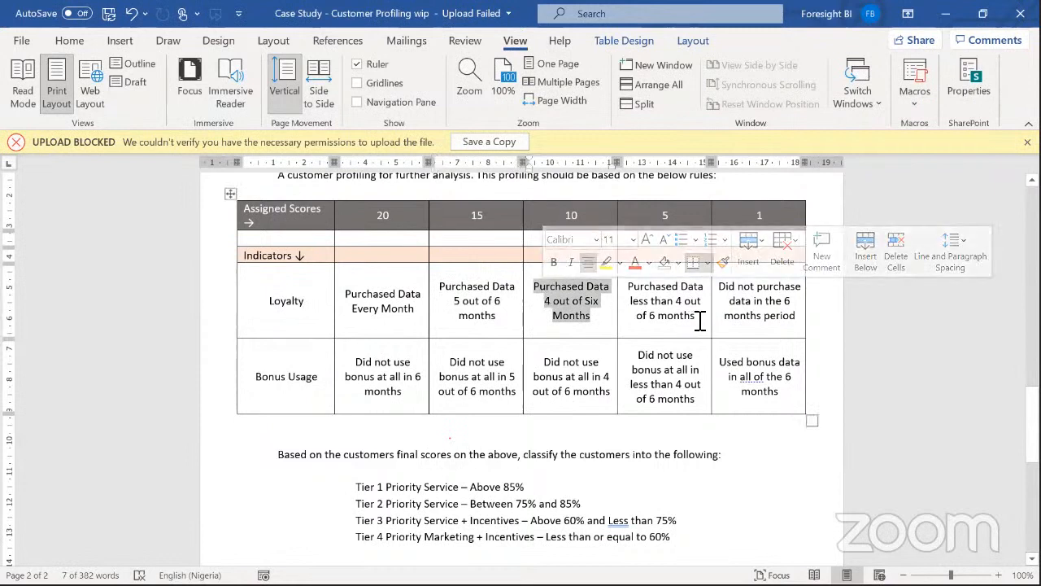
drag(698, 322, 633, 291)
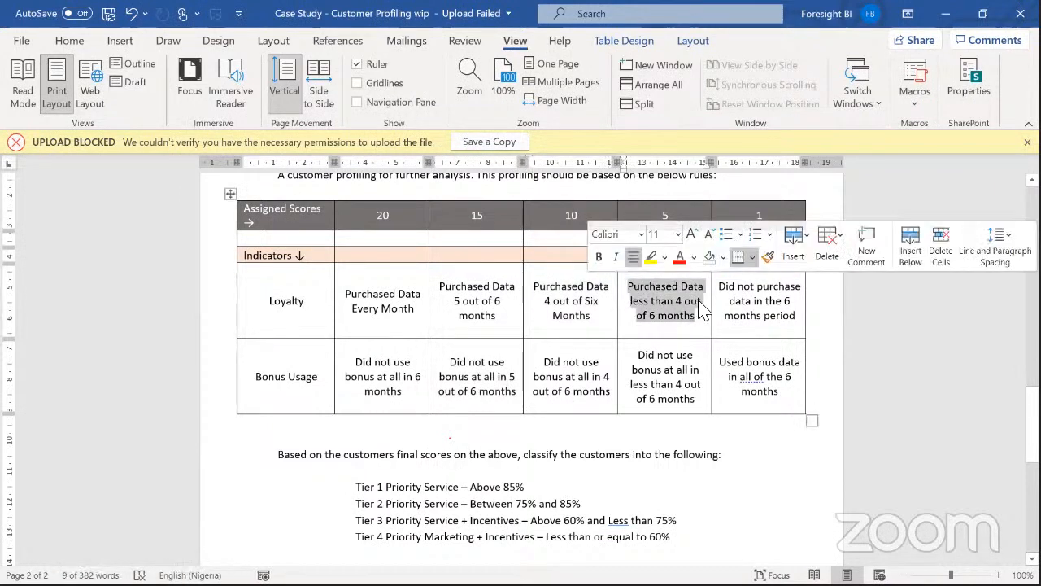
Review the 1-point rules for Loyalty and Bonus Usage in the case study's scoring table
drag(800, 318, 726, 294)
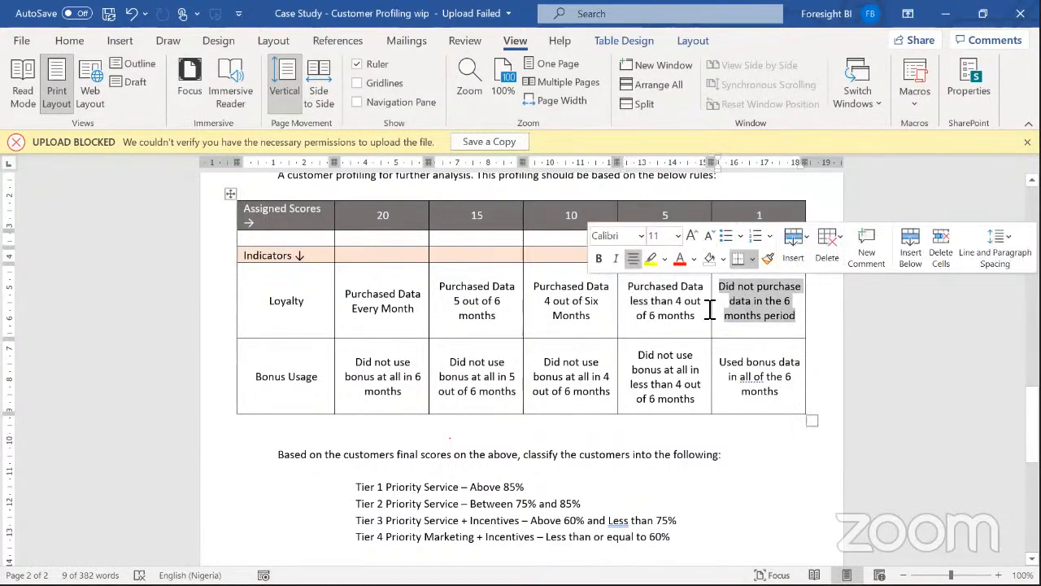
click(753, 307)
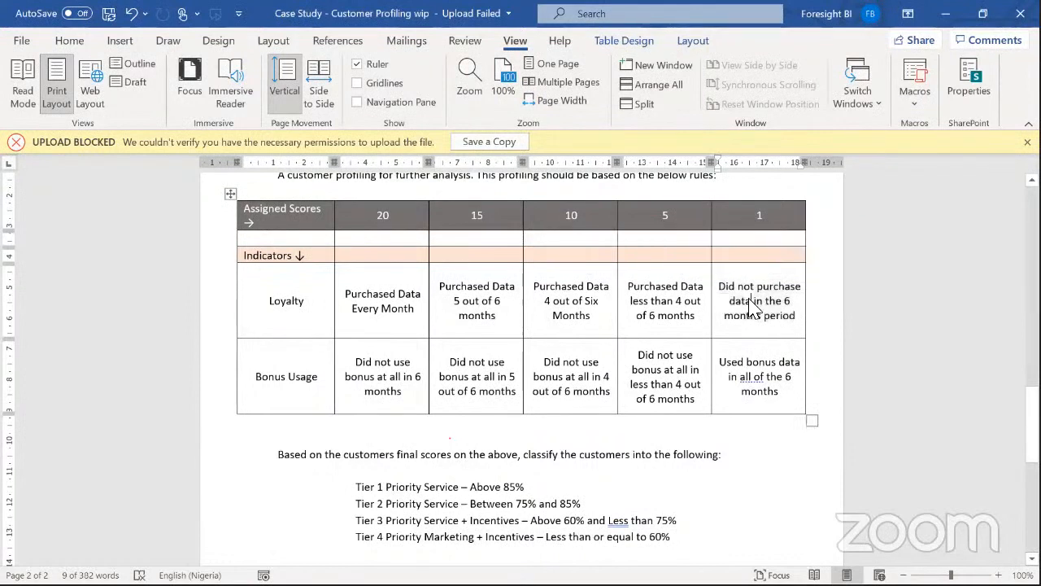
drag(727, 291, 793, 321)
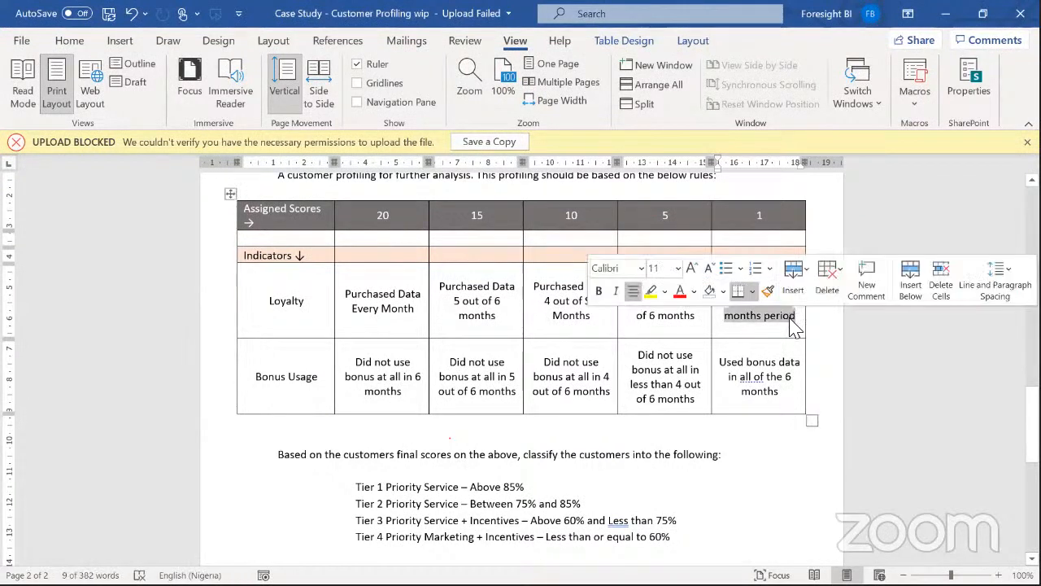
drag(788, 396, 733, 376)
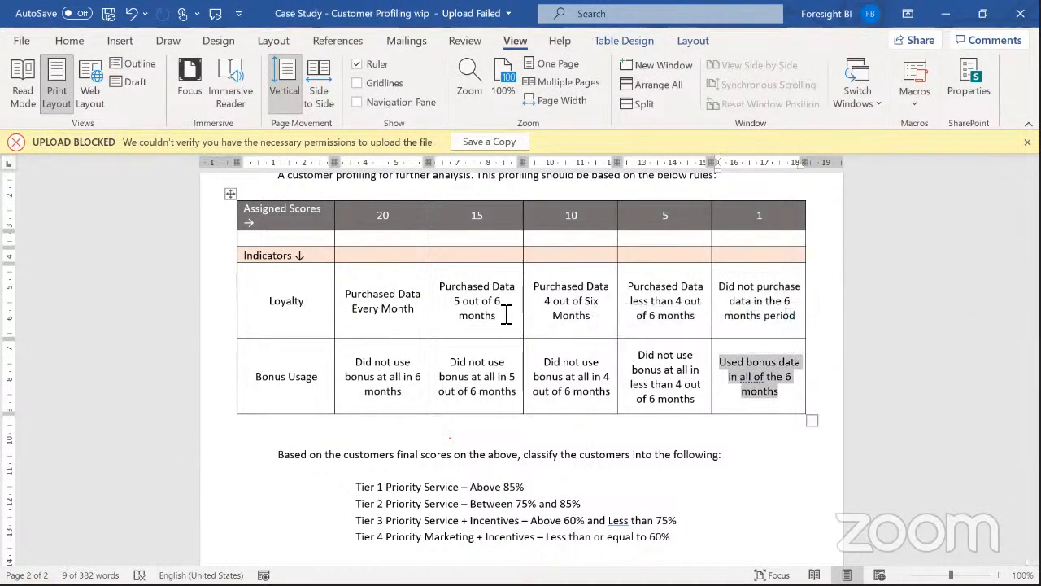
key(alt+Tab)
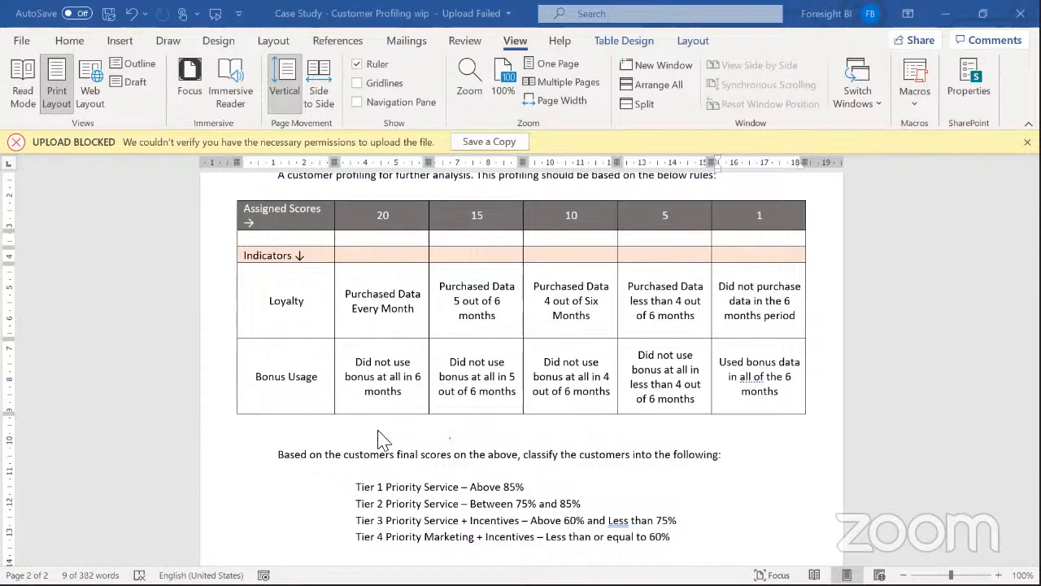
Compare the 20-point Loyalty rule with the 15-point and 20-point Bonus Usage rules in the scoring table
click(411, 310)
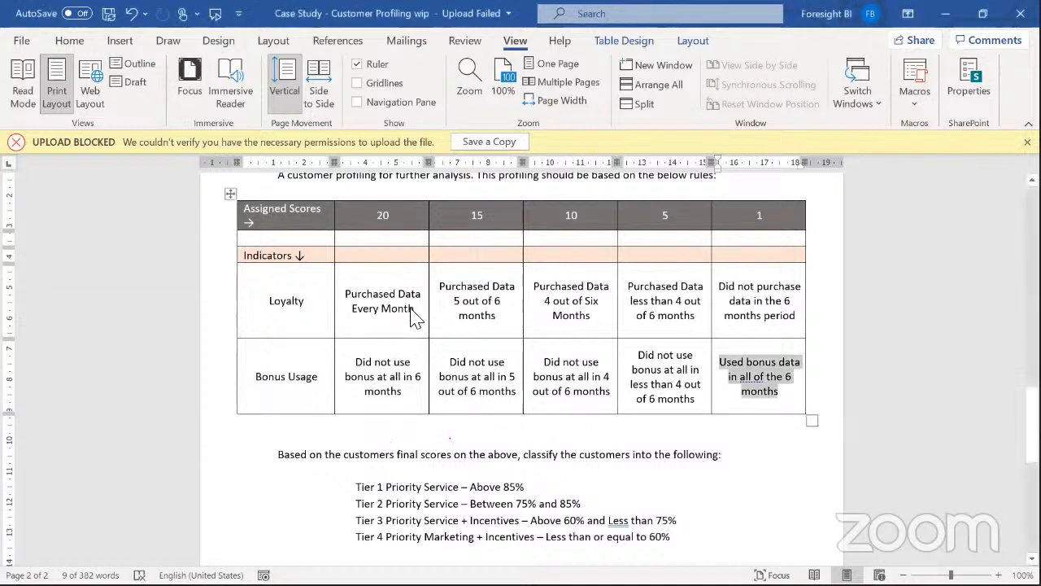
click(425, 314)
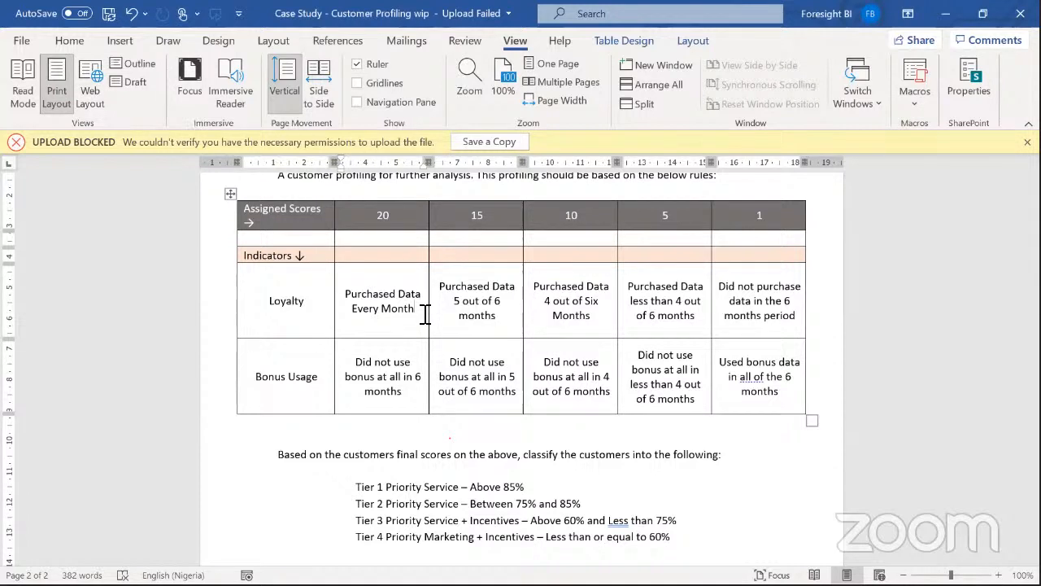
drag(415, 312, 359, 301)
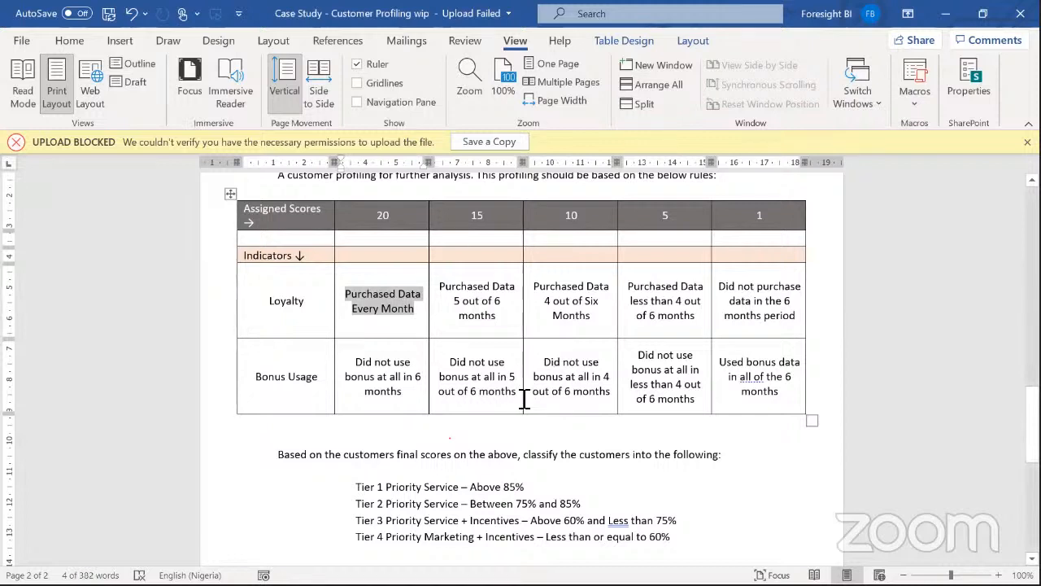
drag(522, 398, 458, 376)
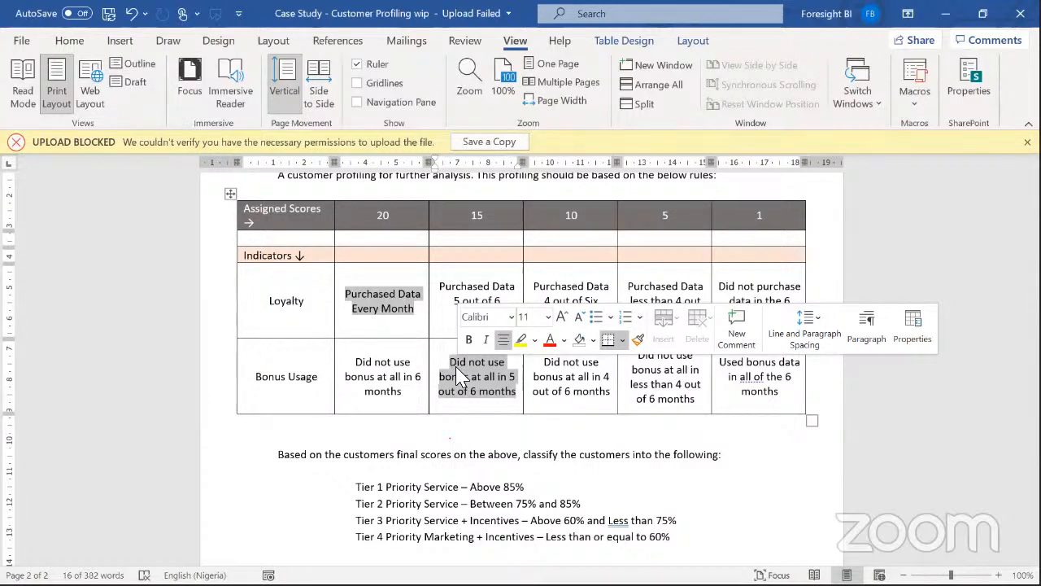
click(408, 395)
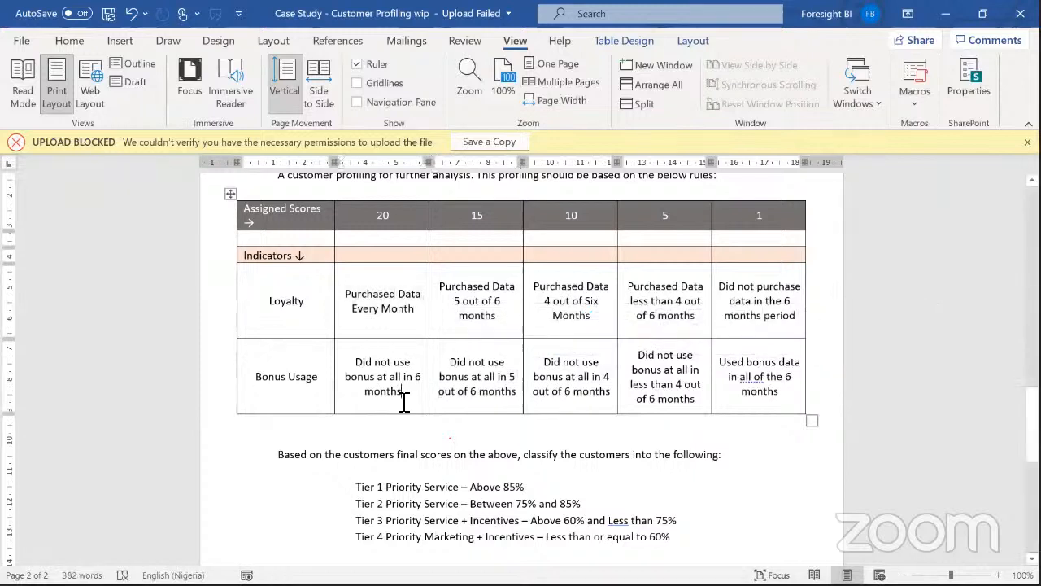
drag(402, 396, 365, 319)
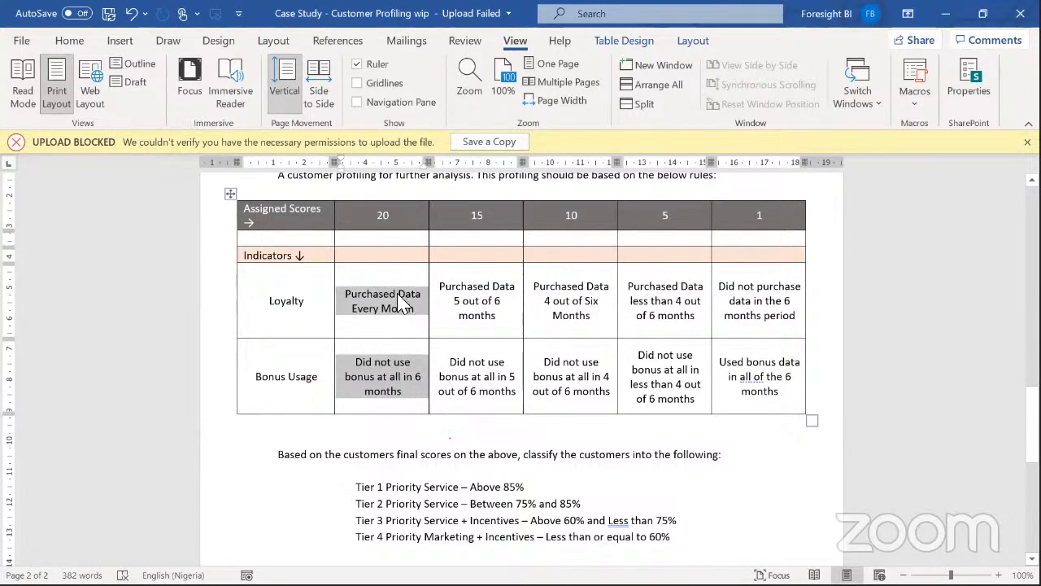
click(411, 317)
mouse_move(407, 309)
mouse_down()
mouse_move(348, 295)
mouse_move(352, 305)
mouse_up()
drag(521, 397, 450, 363)
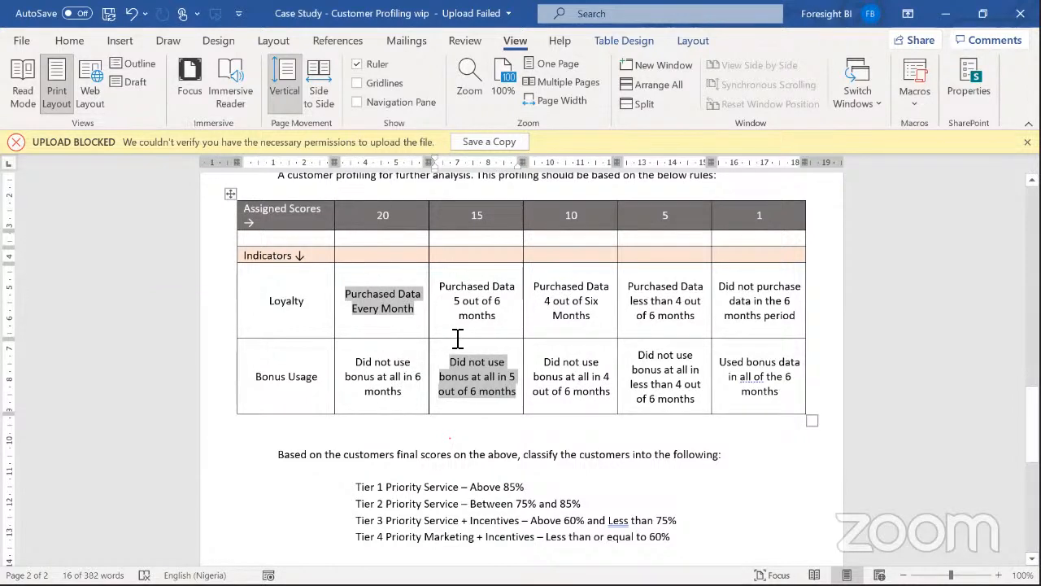
Re-read the 20-point Loyalty and Bonus Usage rules against each other in the scoring table
click(420, 312)
drag(417, 310, 353, 297)
drag(414, 392, 346, 360)
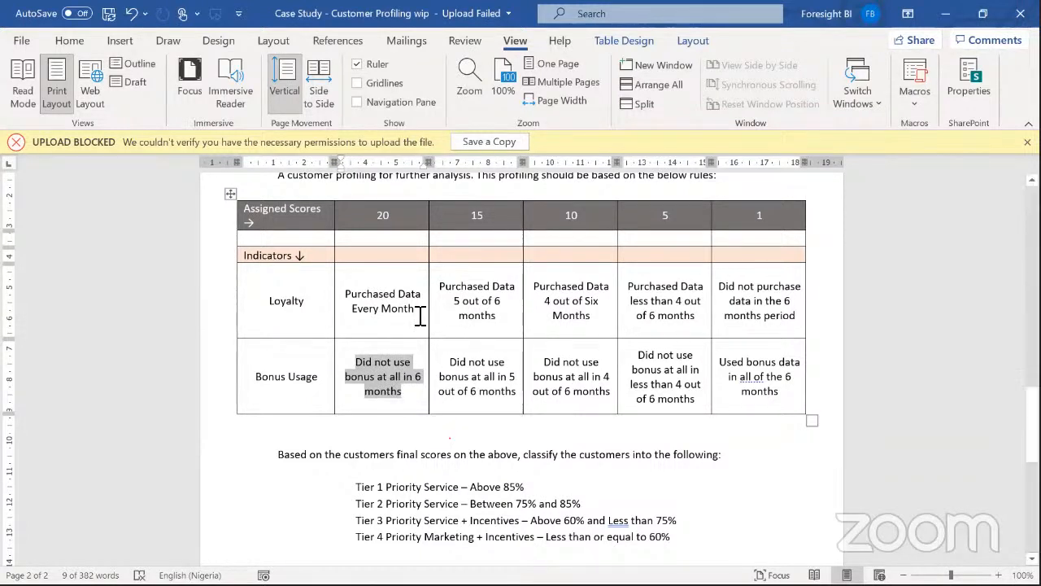
drag(424, 317, 348, 292)
drag(383, 392, 344, 377)
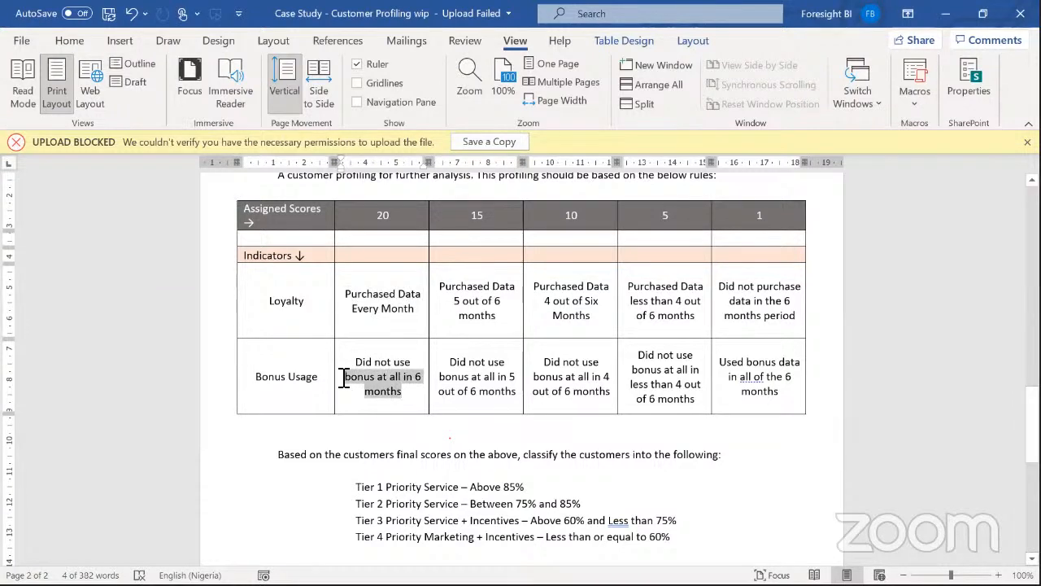
drag(418, 307, 355, 290)
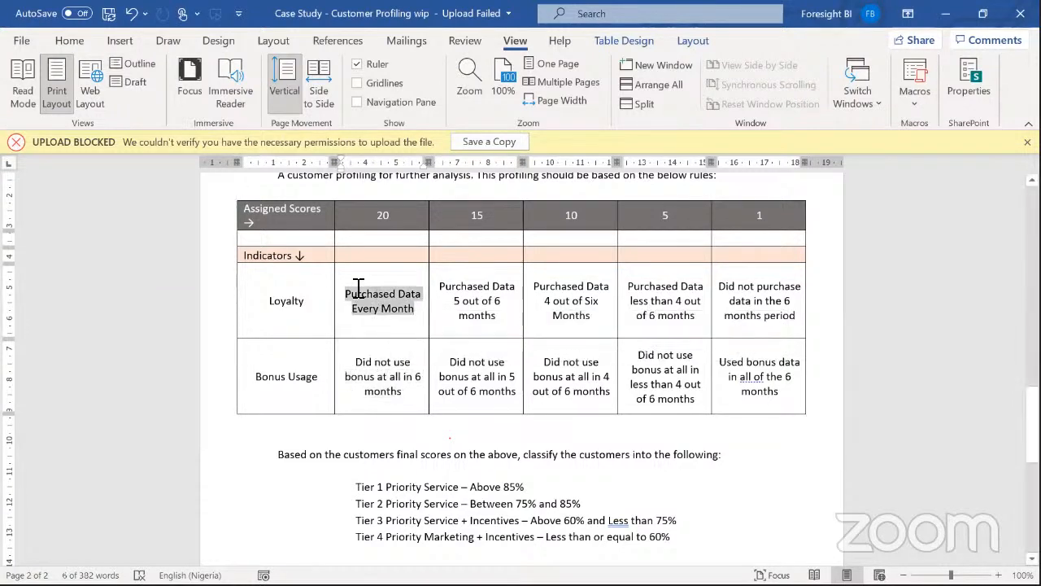
drag(405, 392, 356, 378)
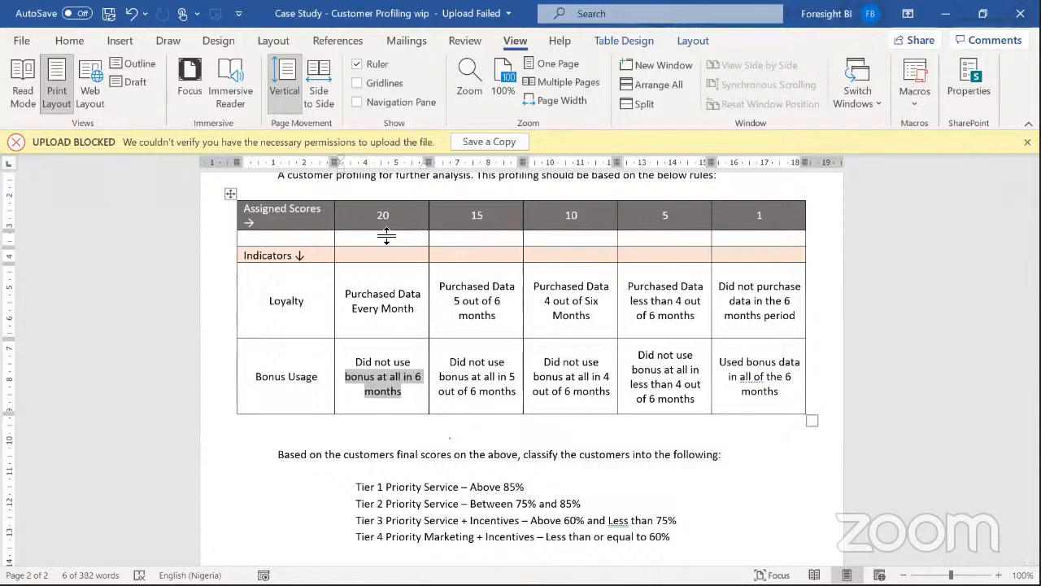
click(419, 312)
drag(419, 312, 347, 294)
drag(409, 392, 356, 376)
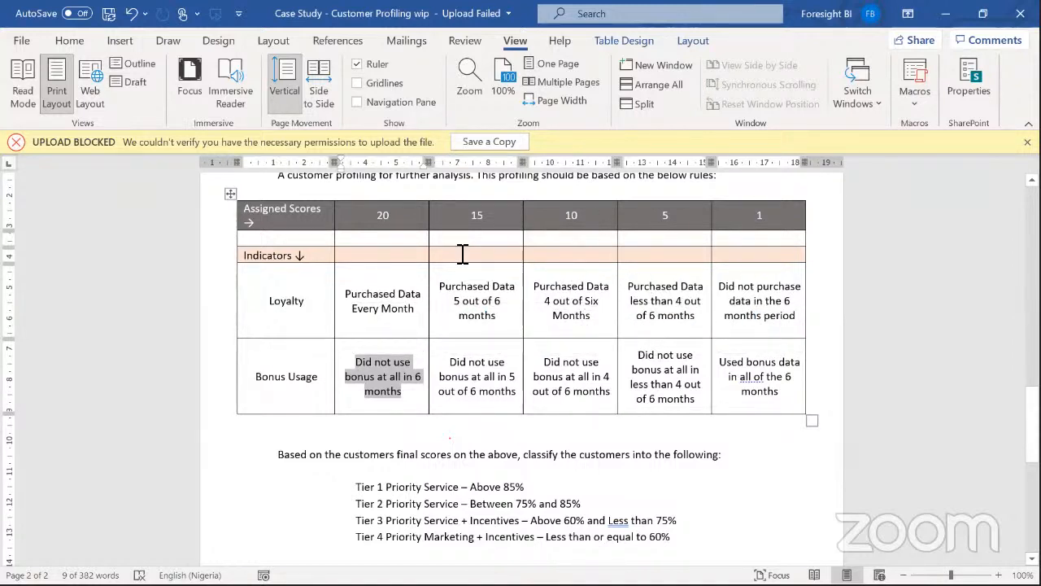
click(487, 453)
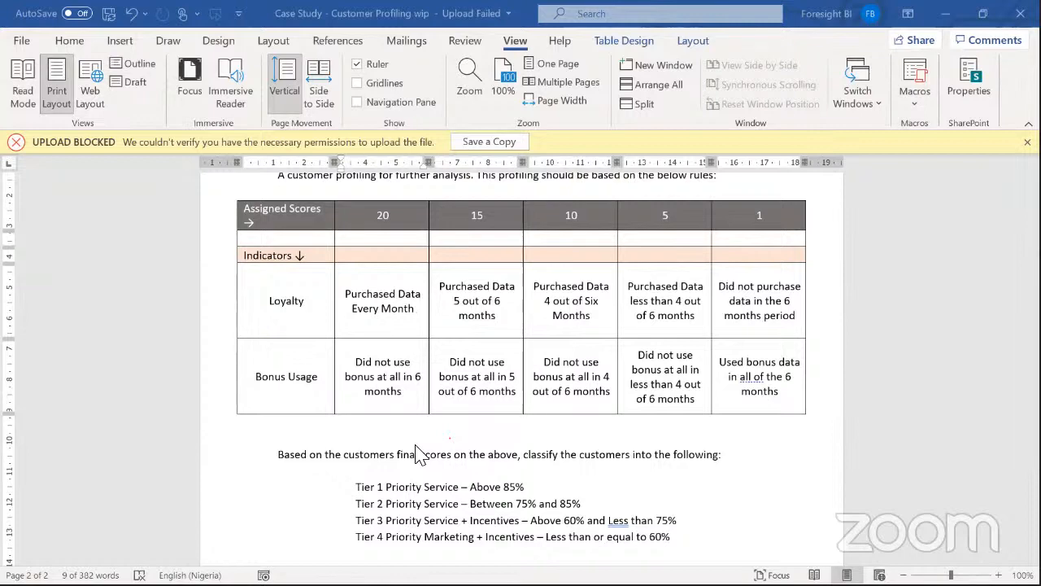
Check the first row's Total Count in Power Query Editor against the 10-point Loyalty rule in Word
key(alt+Tab)
key(Tab)
key(Tab)
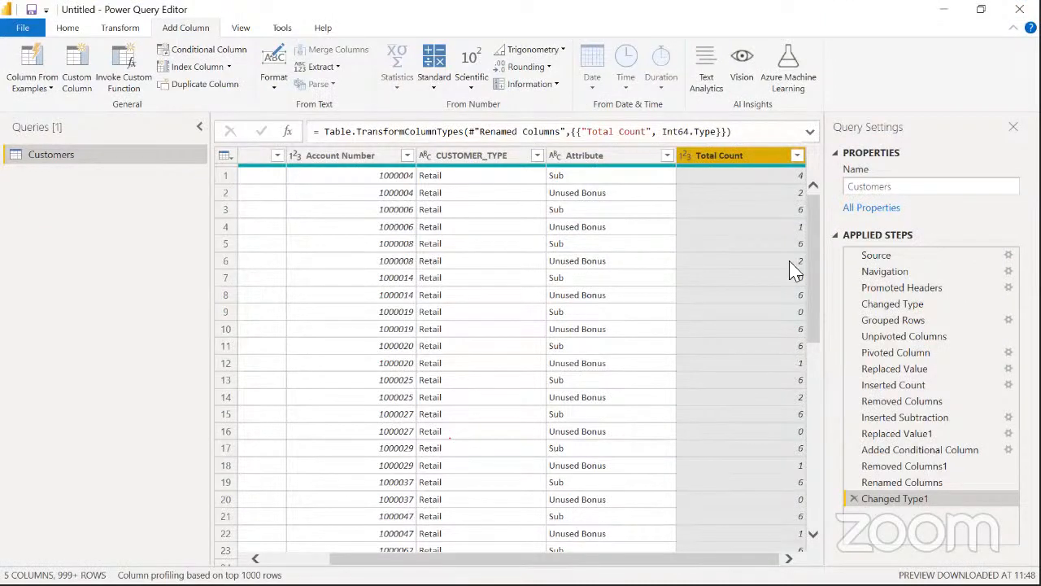
click(786, 176)
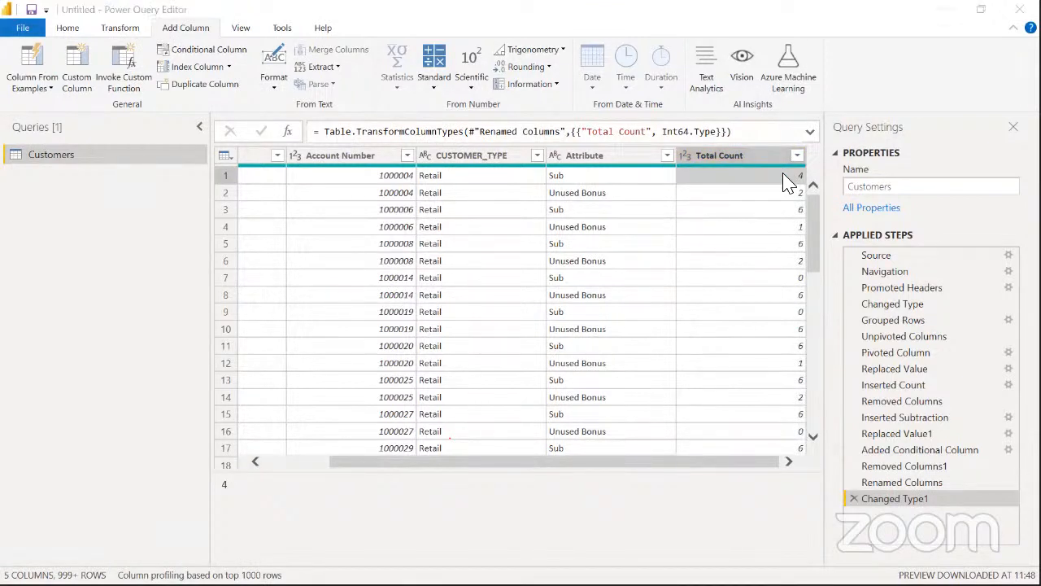
key(alt+Tab)
key(alt+Tab)
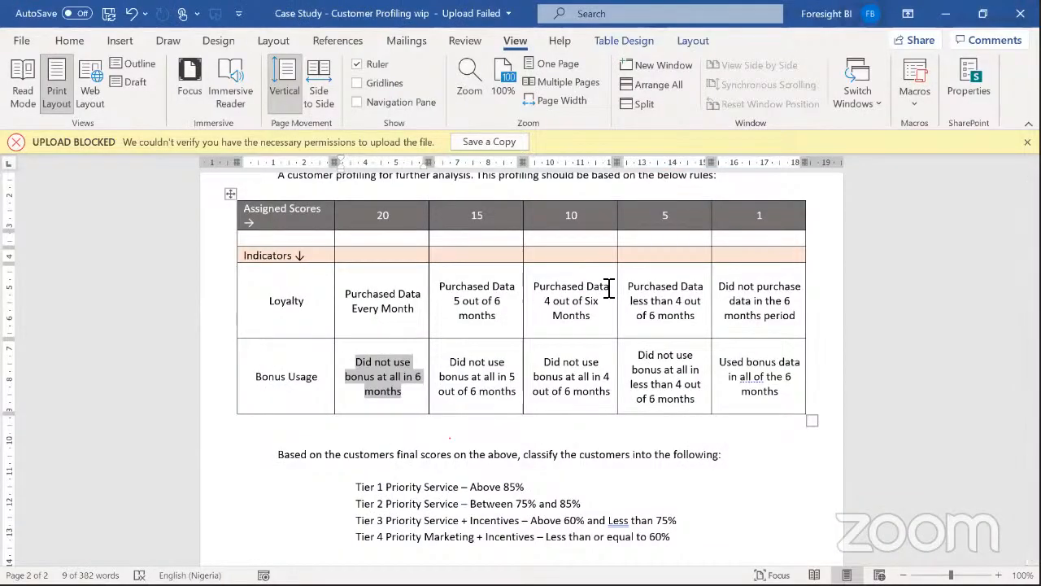
drag(593, 320, 540, 293)
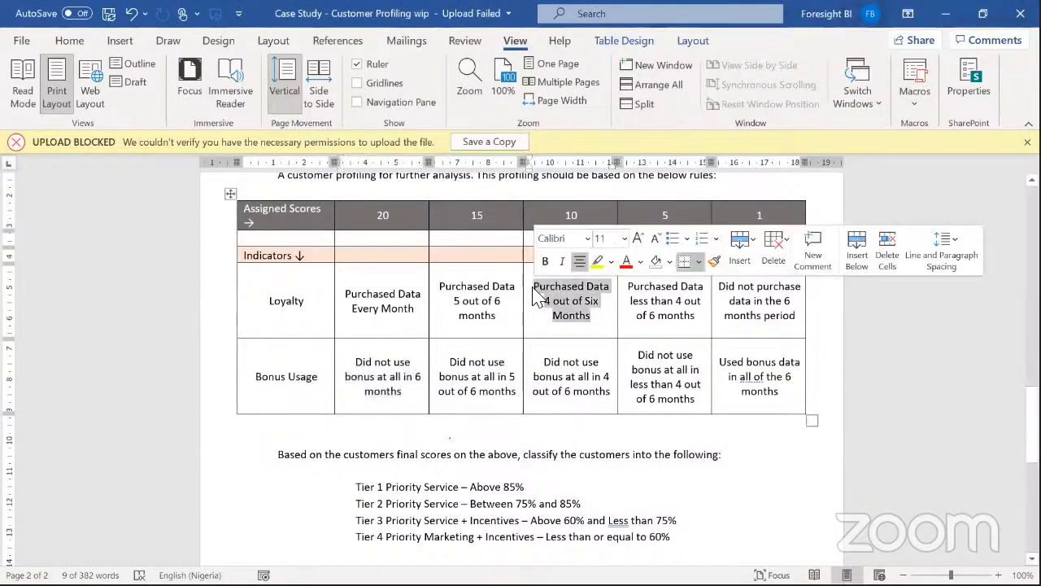
Check the first customer's Unused Bonus count in Power Query Editor against the 5-point Loyalty and Bonus Usage rules in Word
key(alt+Tab)
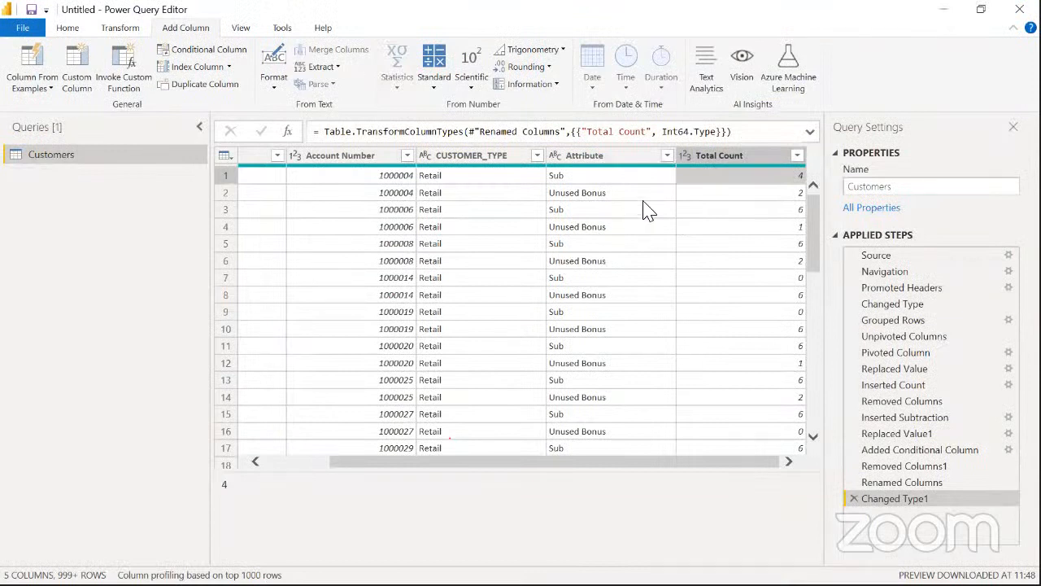
click(749, 194)
key(alt+Tab)
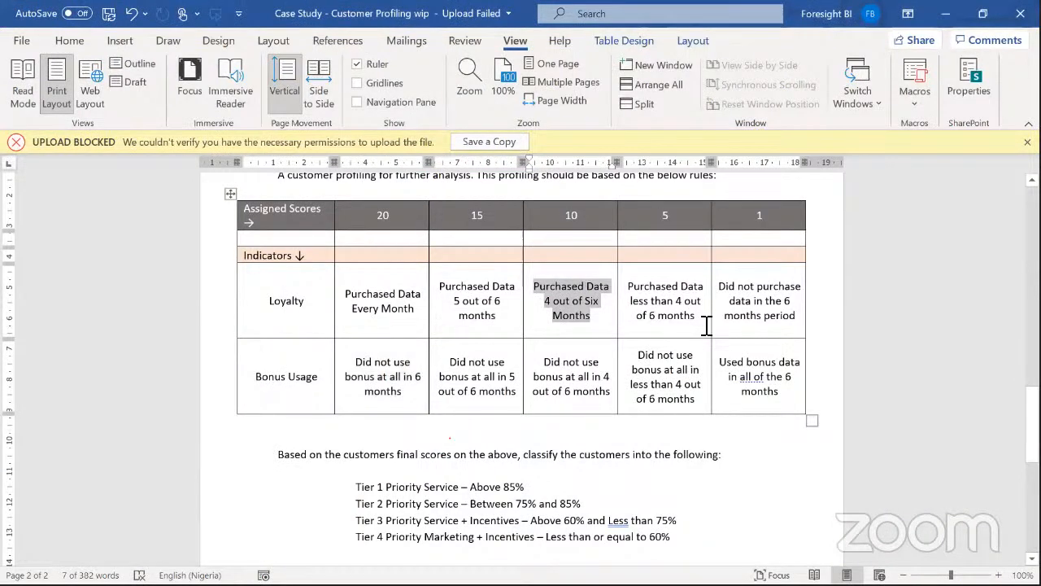
drag(700, 319, 629, 286)
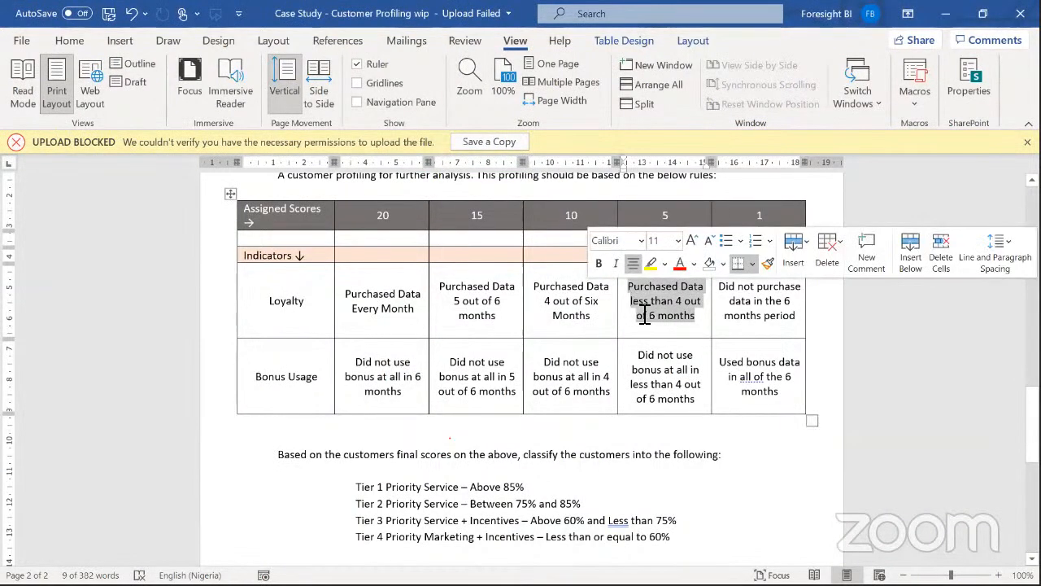
click(704, 399)
drag(705, 399, 639, 364)
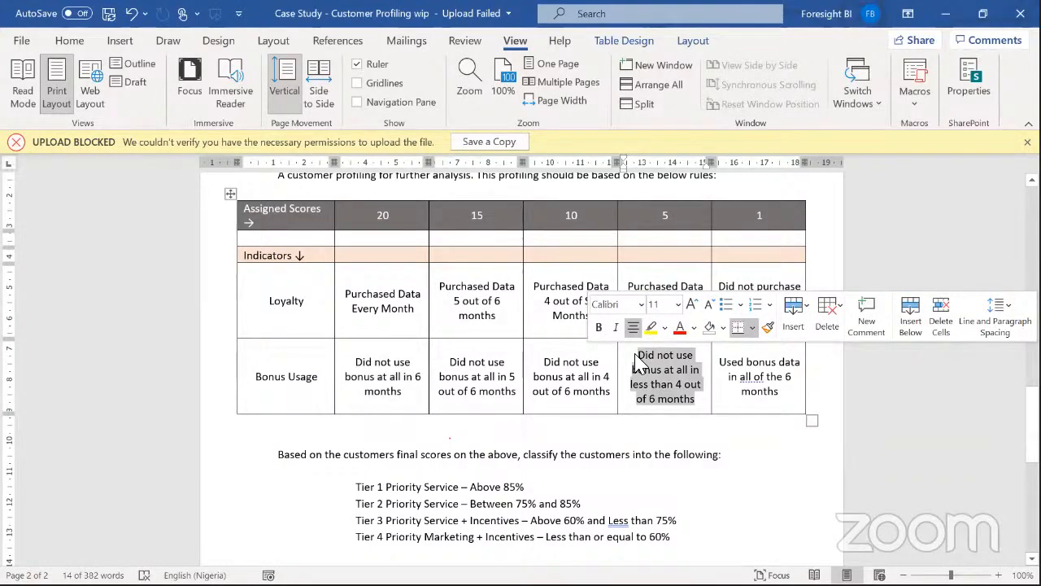
Switch to Power Query Editor, start a conditional column in the Customers query and name it Score
key(alt+Tab)
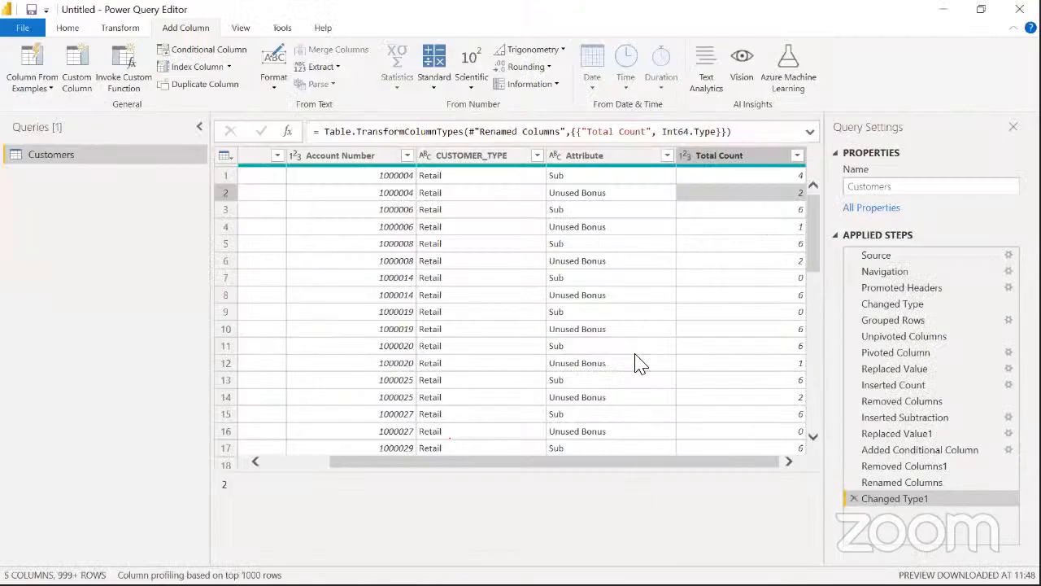
click(757, 152)
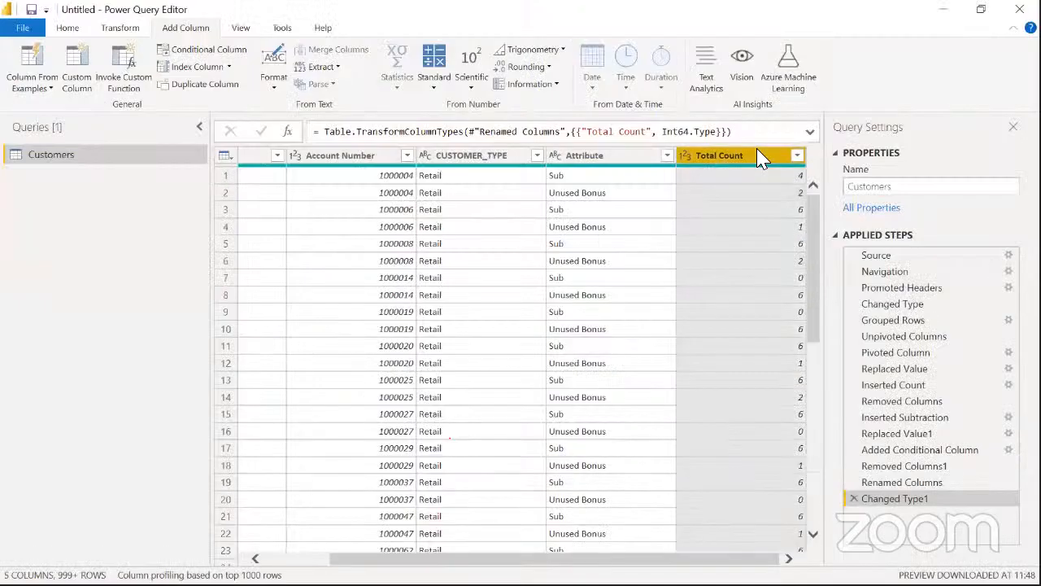
click(194, 52)
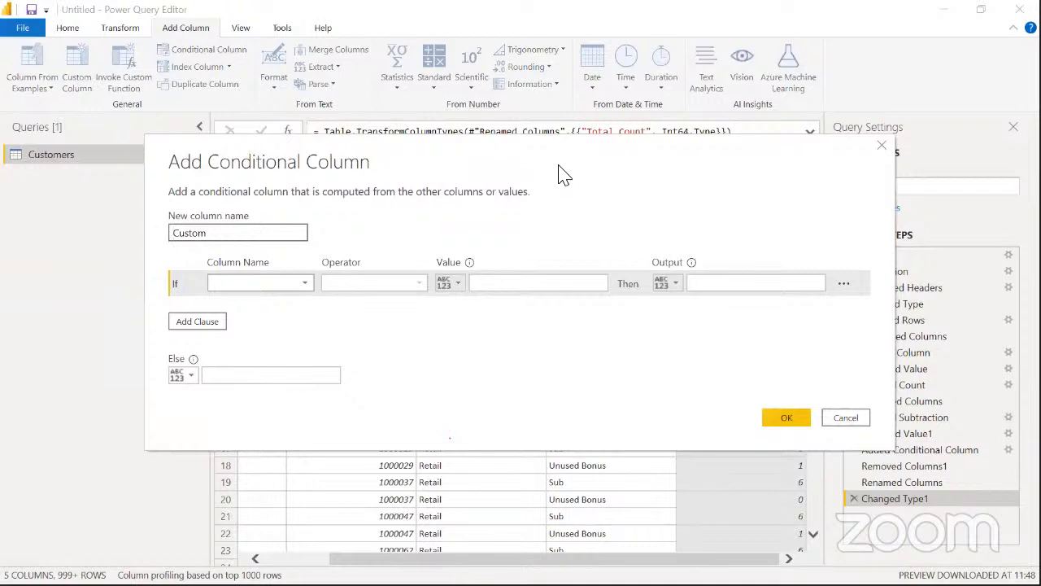
drag(565, 175, 674, 275)
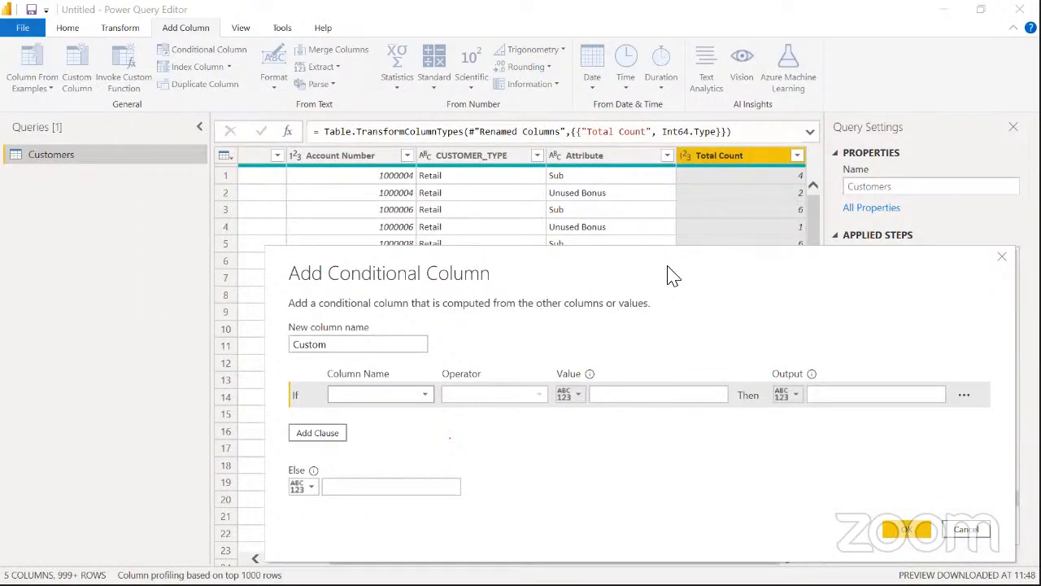
drag(342, 346, 216, 348)
text(Total Score)
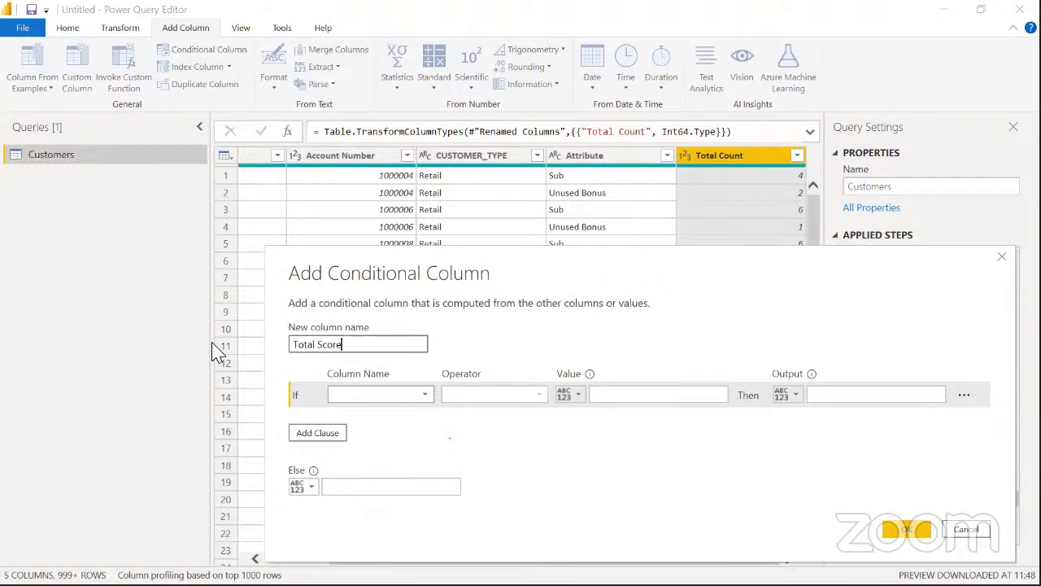
key(BackSpace)
key(BackSpace)
key(BackSpace)
key(BackSpace)
text(Score)
Set the first clause of the Score column to output 20 when Total Count equals 6
click(413, 399)
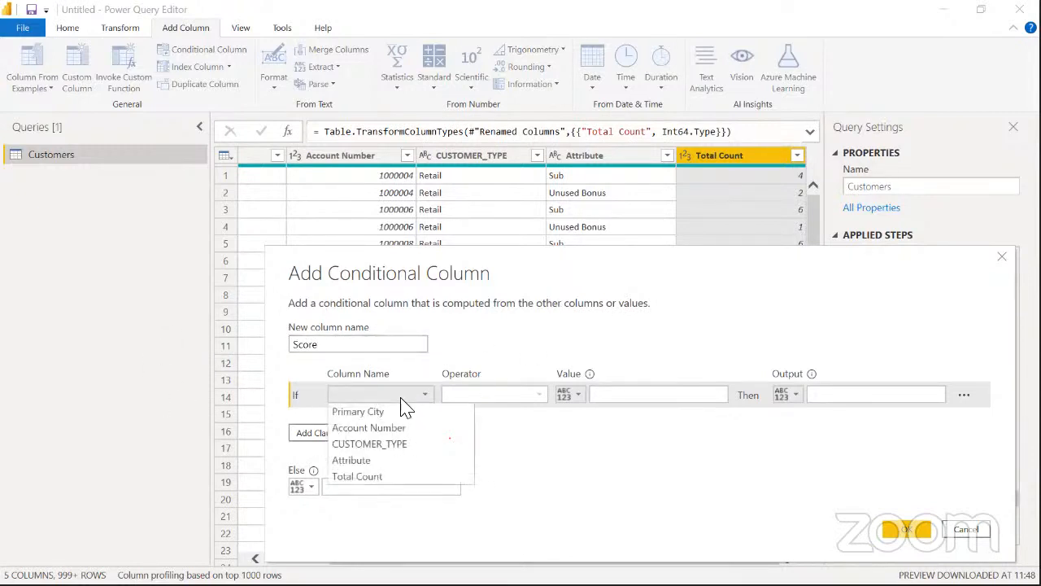
click(380, 478)
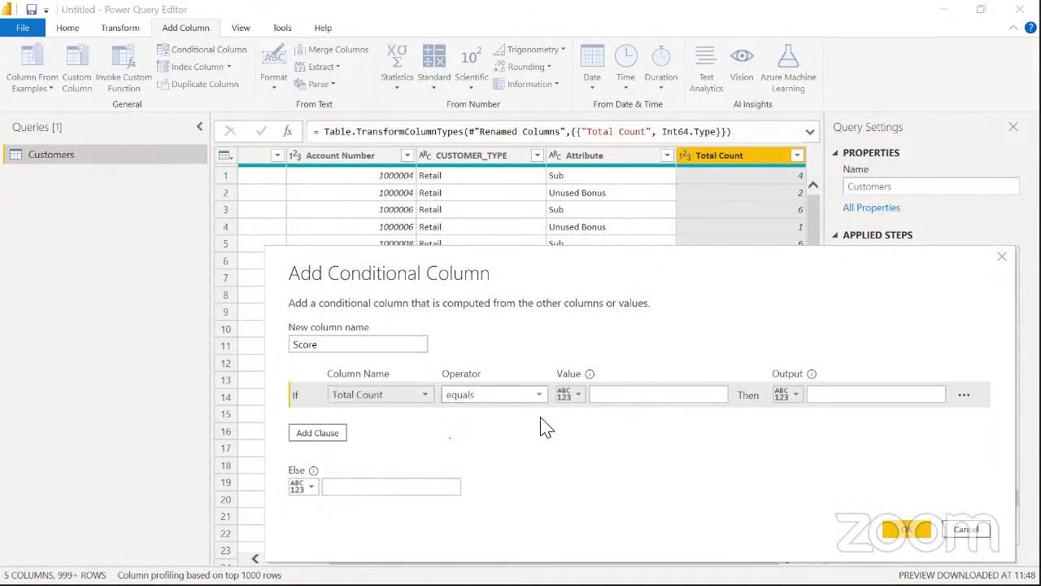
click(599, 398)
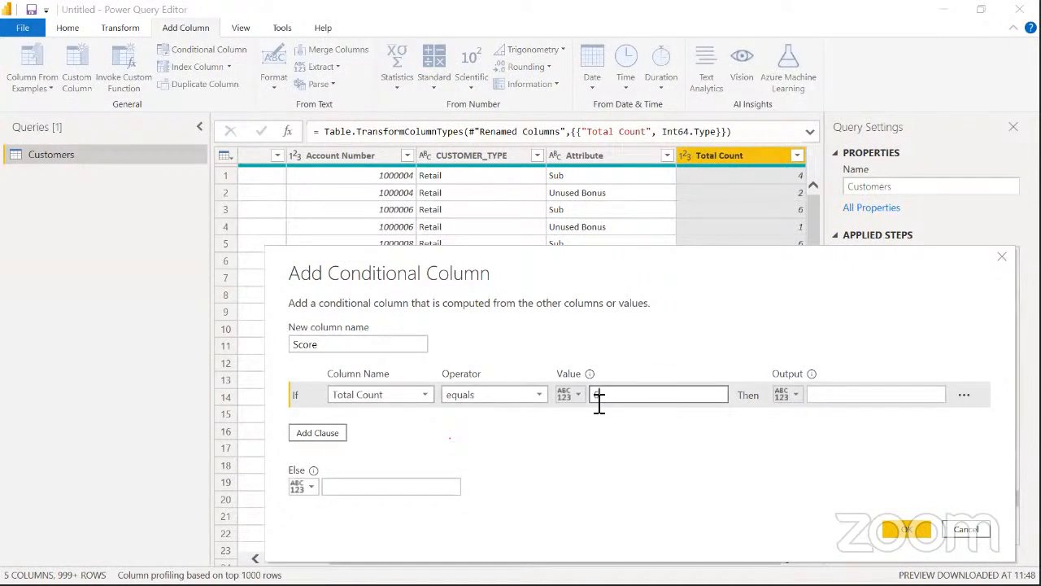
key(Tab)
key(Tab)
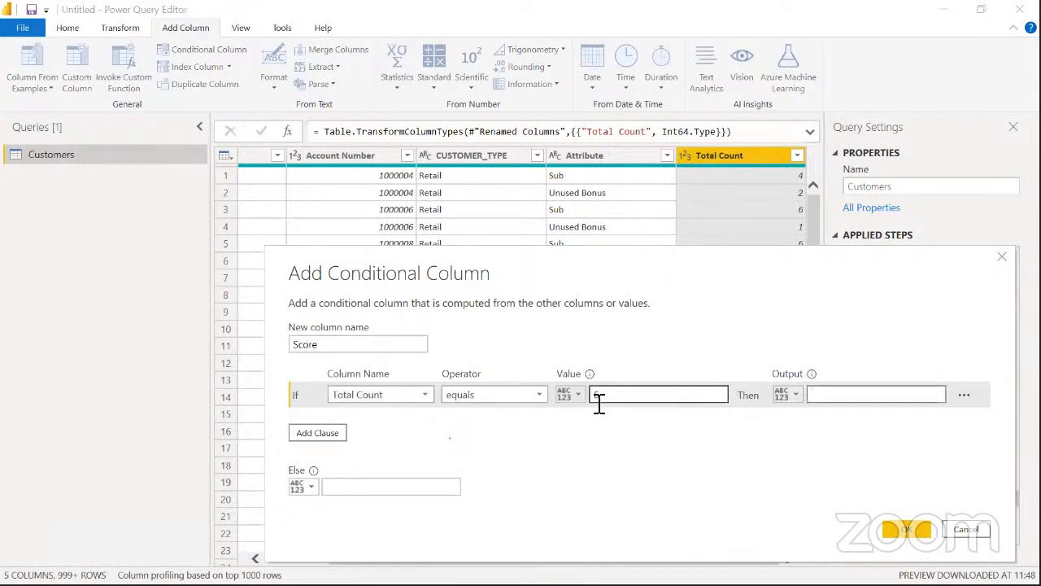
Add a second clause that outputs 15 when Total Count equals 5
click(301, 435)
click(391, 420)
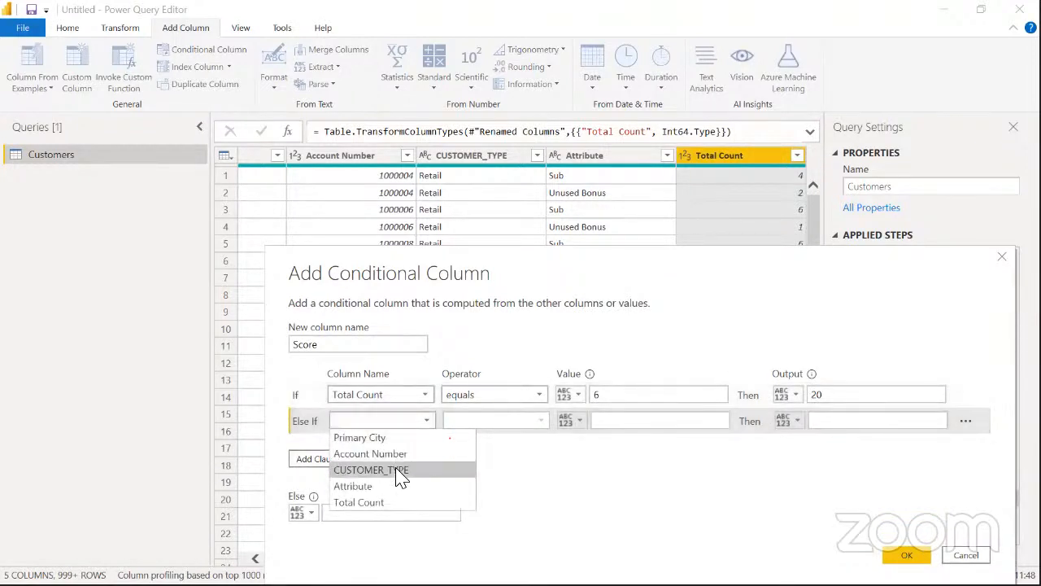
click(397, 501)
click(621, 423)
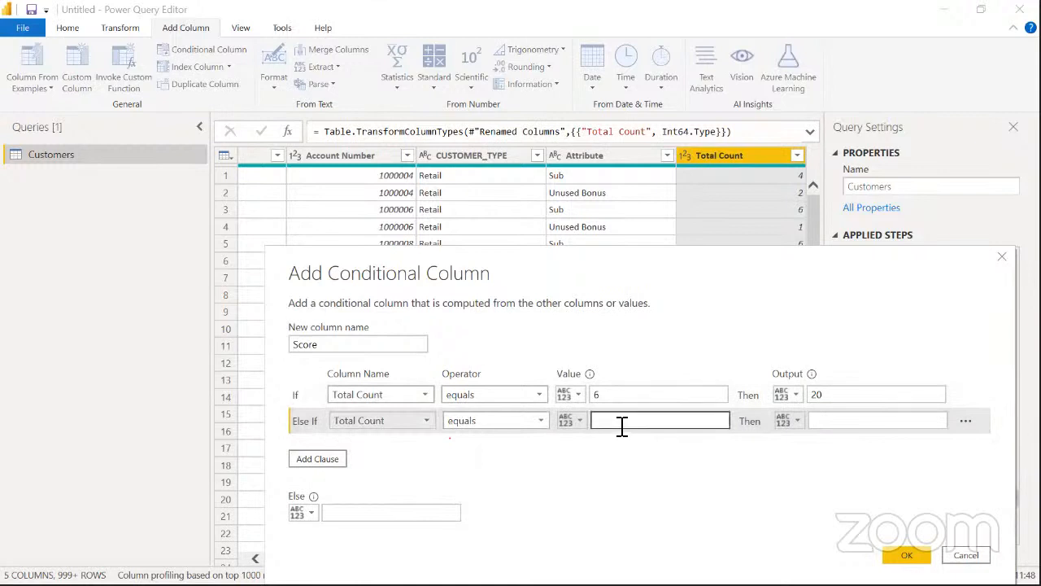
key(Tab)
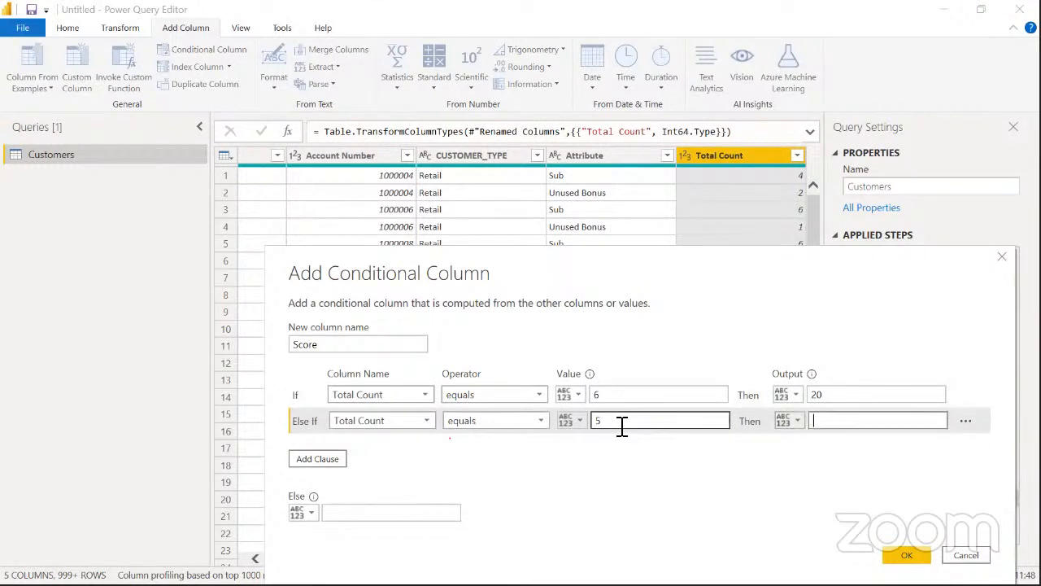
text(15)
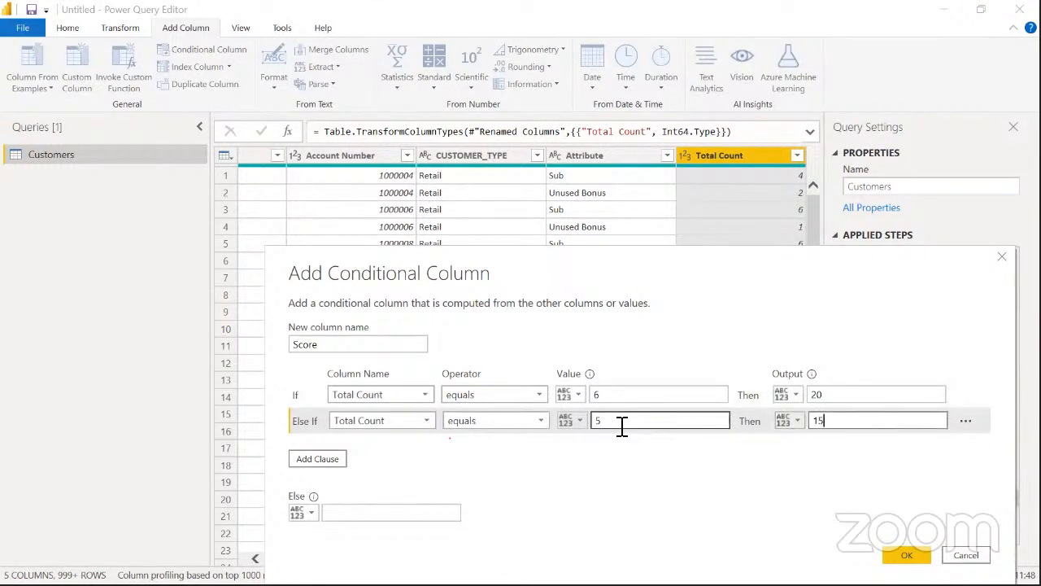
Add a third clause that outputs 10 when Total Count equals 4
click(328, 461)
click(399, 447)
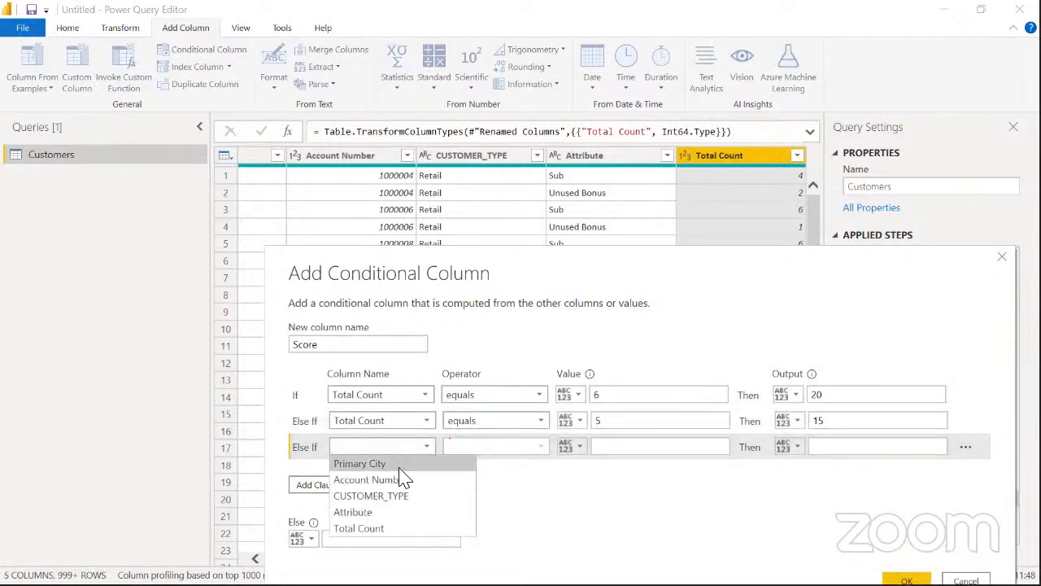
click(362, 527)
click(627, 452)
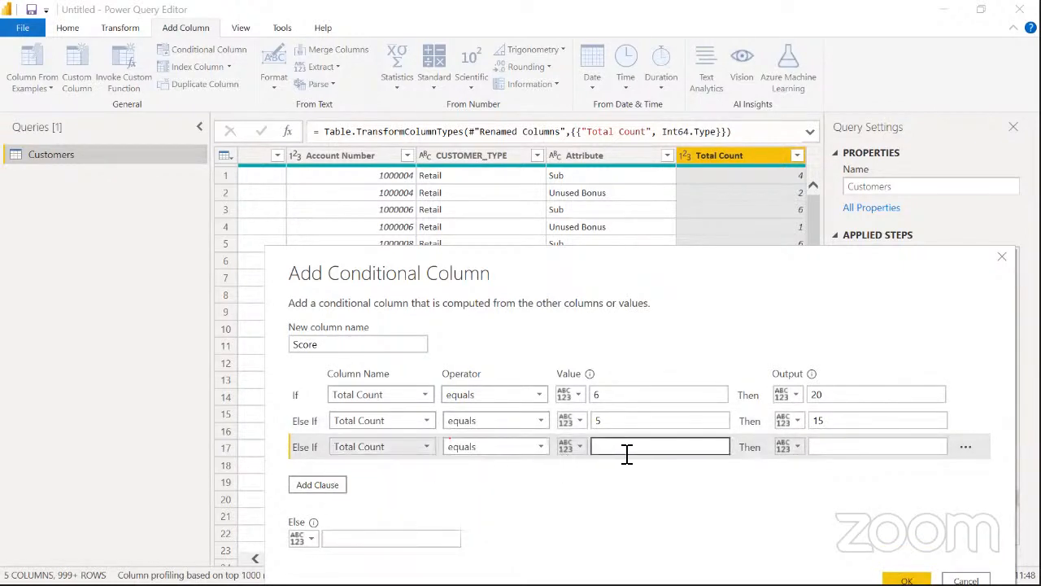
text(4)
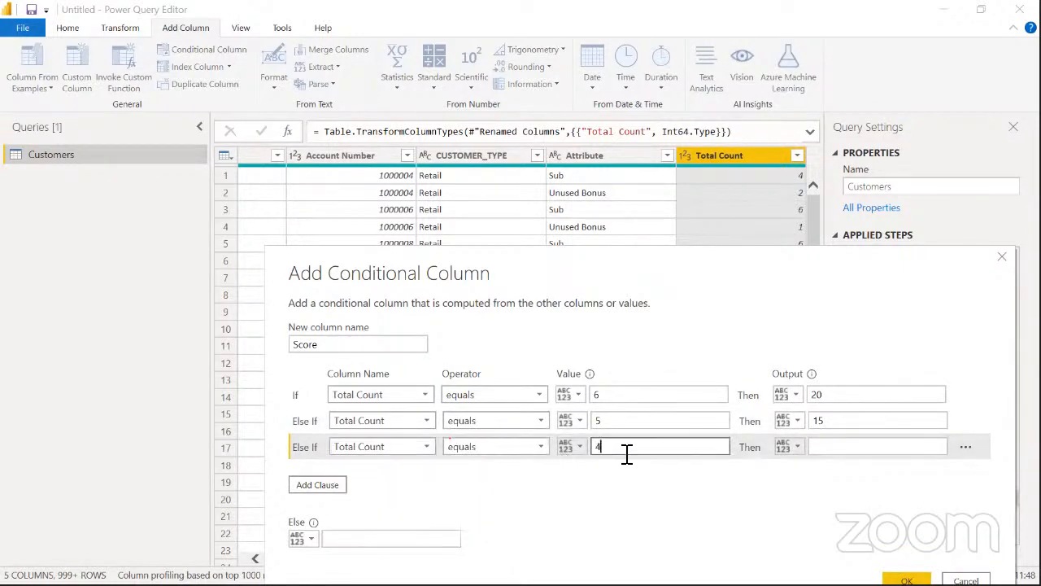
click(845, 449)
text(10)
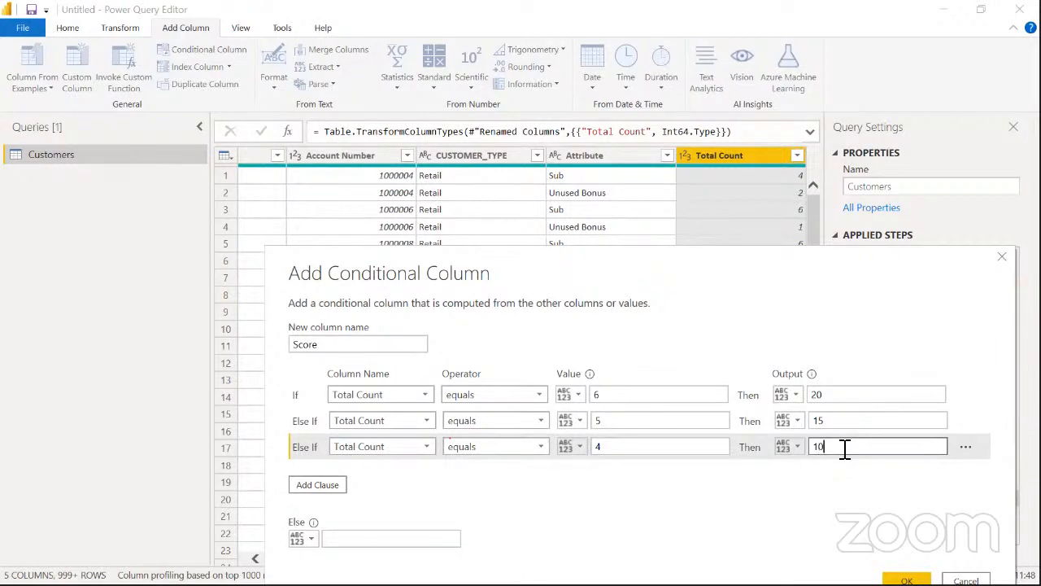
drag(729, 290, 697, 195)
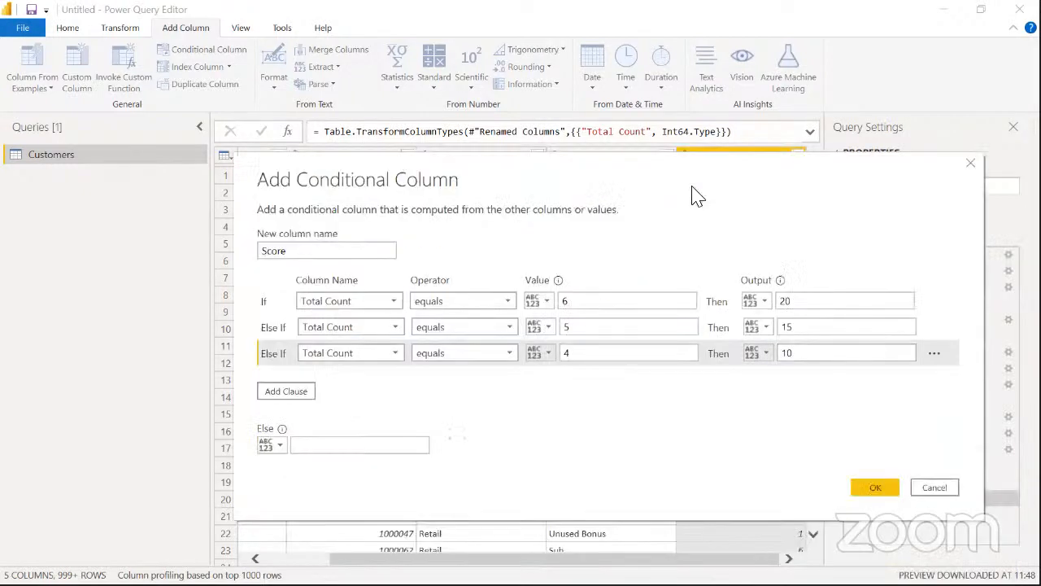
Switch to Word and re-read the 5-point Loyalty rule in the scoring table
key(alt+Tab)
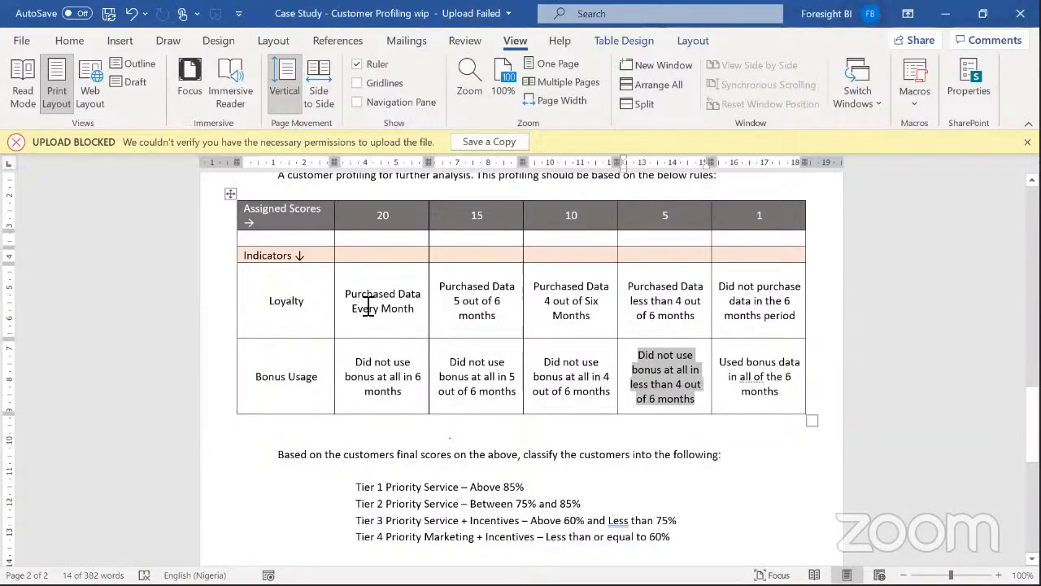
click(368, 308)
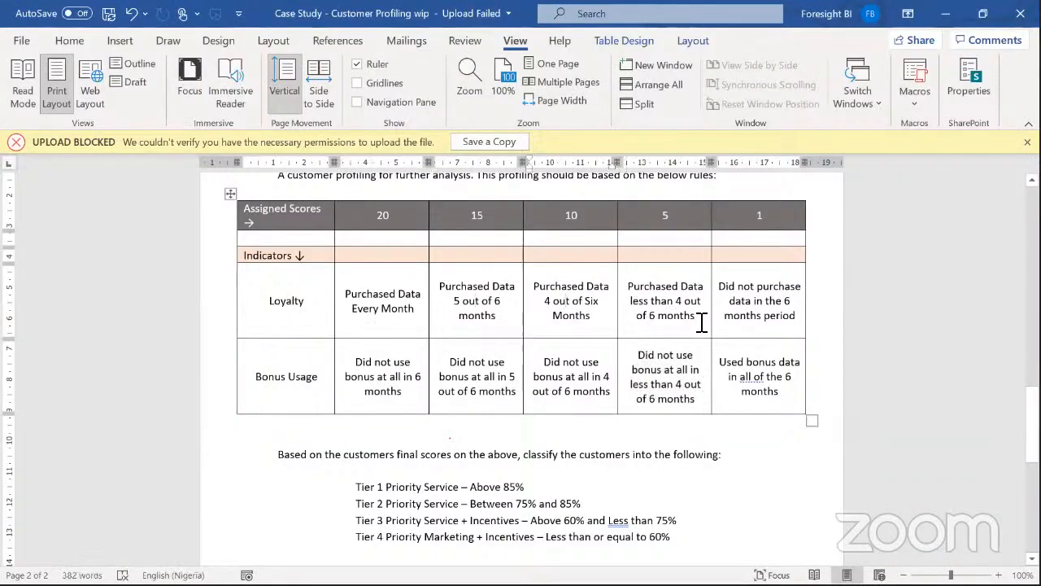
drag(698, 319, 630, 286)
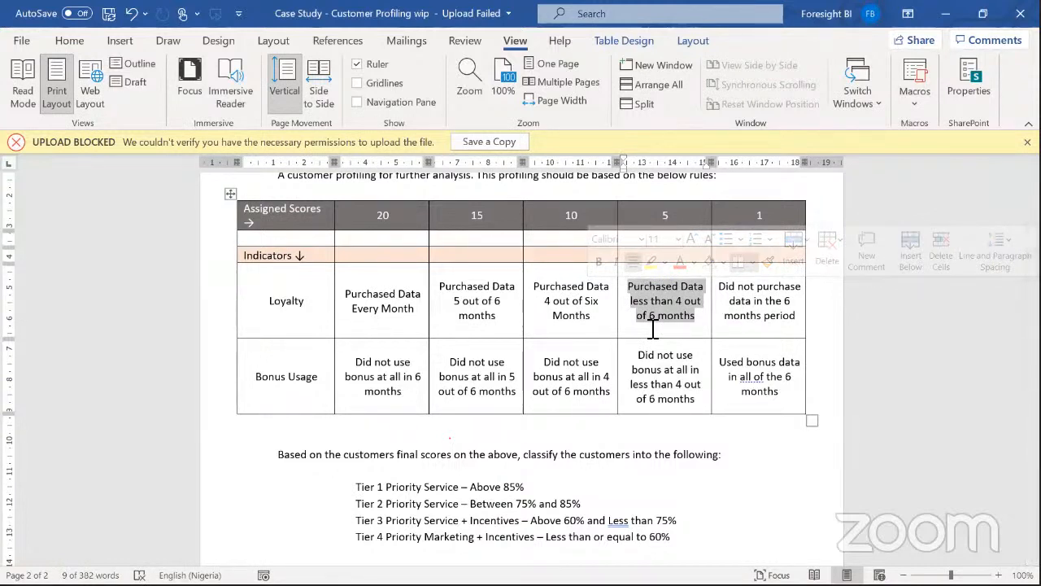
Switch back to Power Query Editor and add a fourth clause that outputs 5 when Total Count is less than 4
key(alt+Tab)
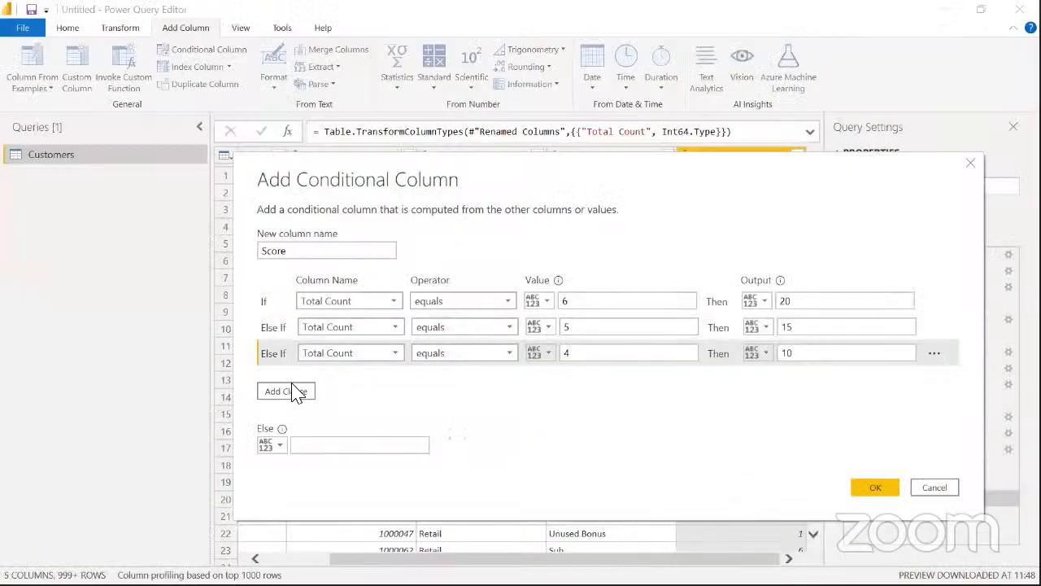
click(298, 390)
click(372, 384)
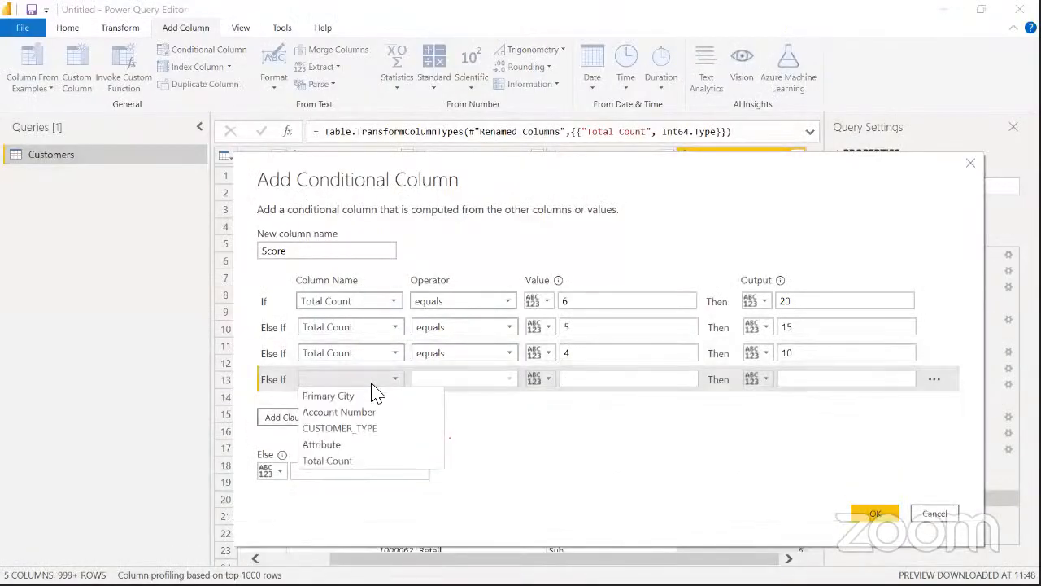
click(342, 462)
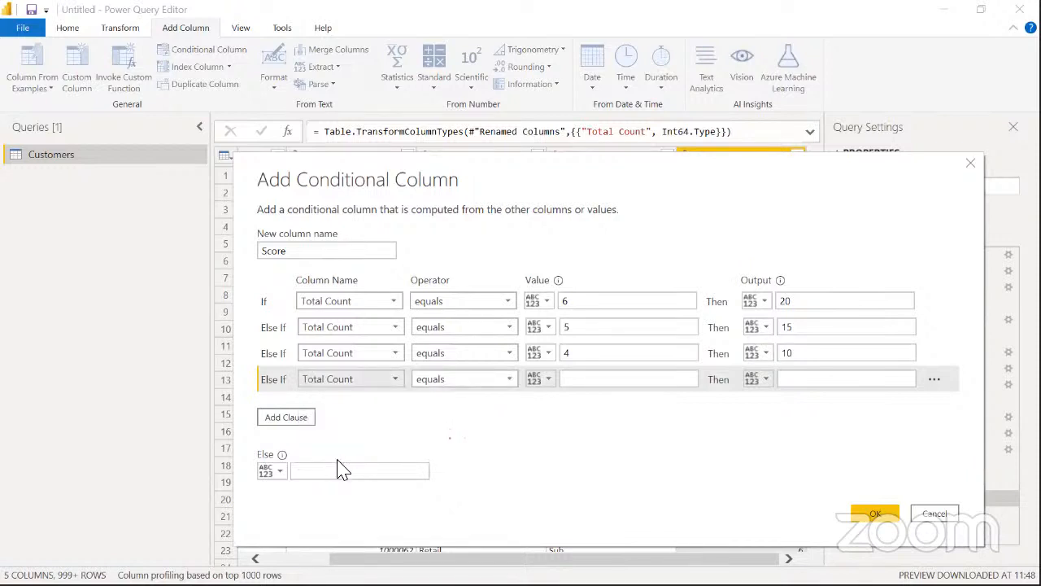
click(509, 383)
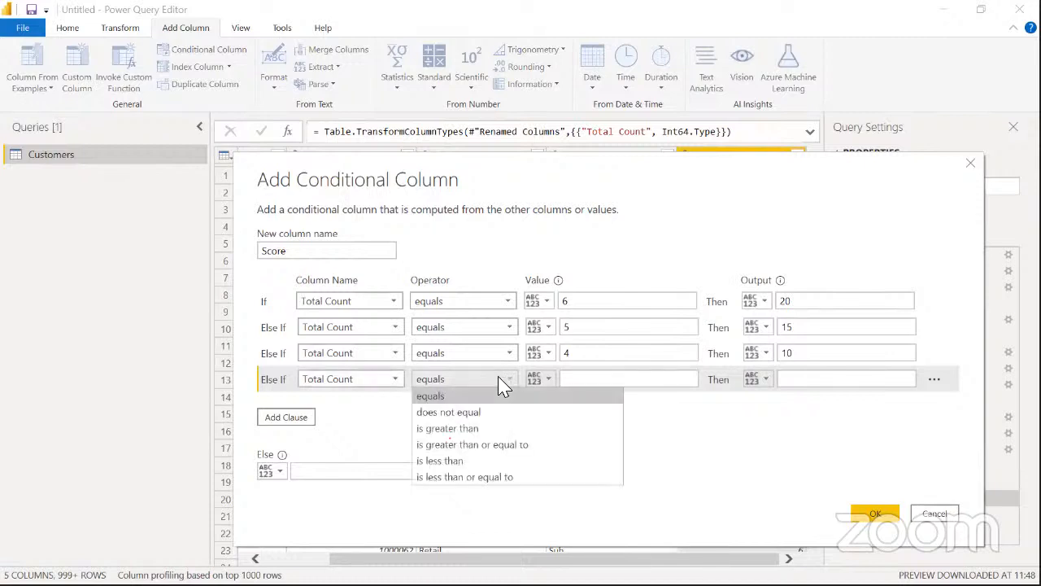
click(488, 461)
click(599, 380)
text(4)
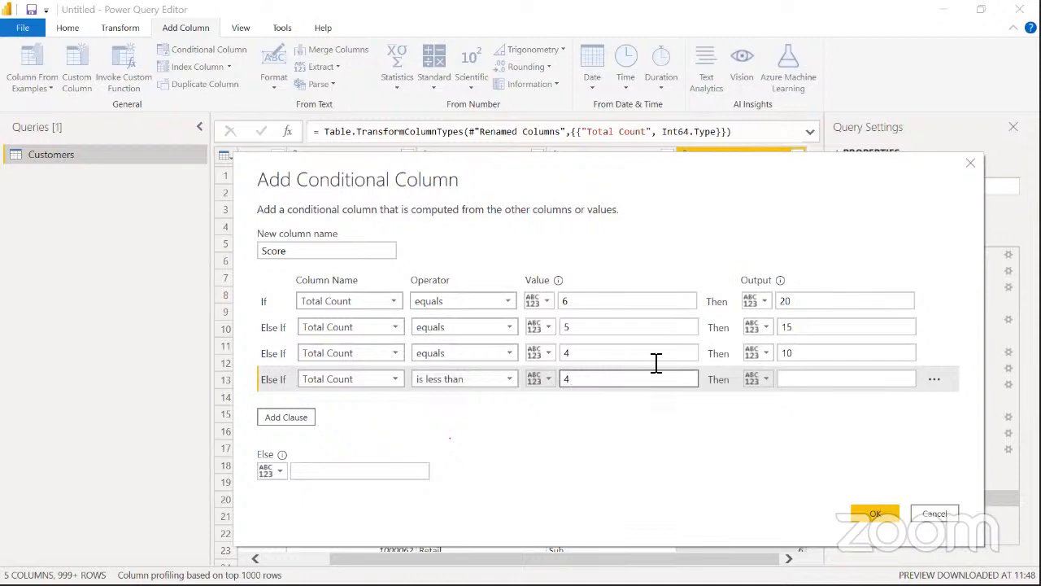
click(803, 381)
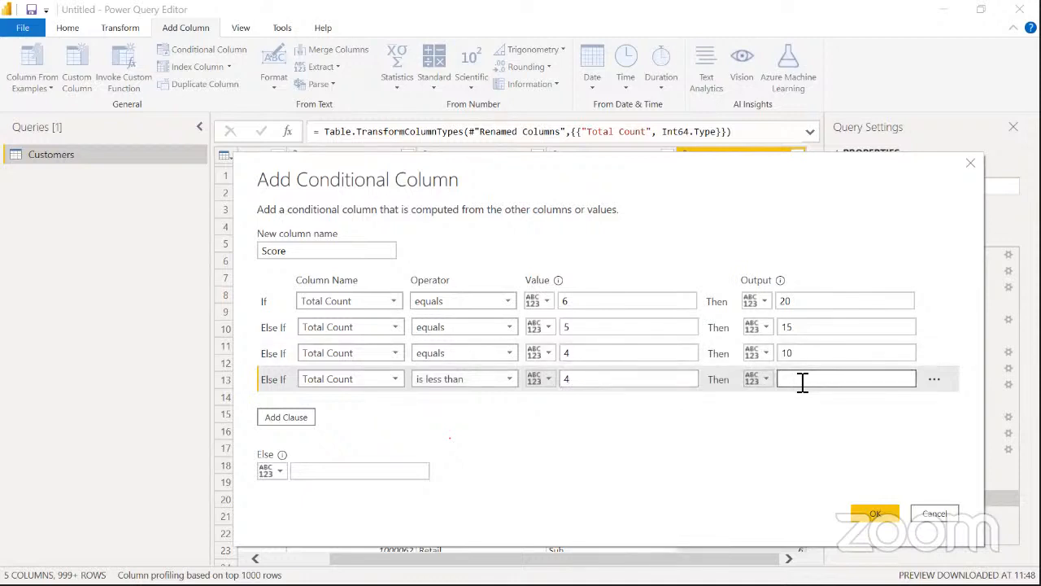
text(5)
Set the Else output to 1 and create the Score conditional column
click(344, 471)
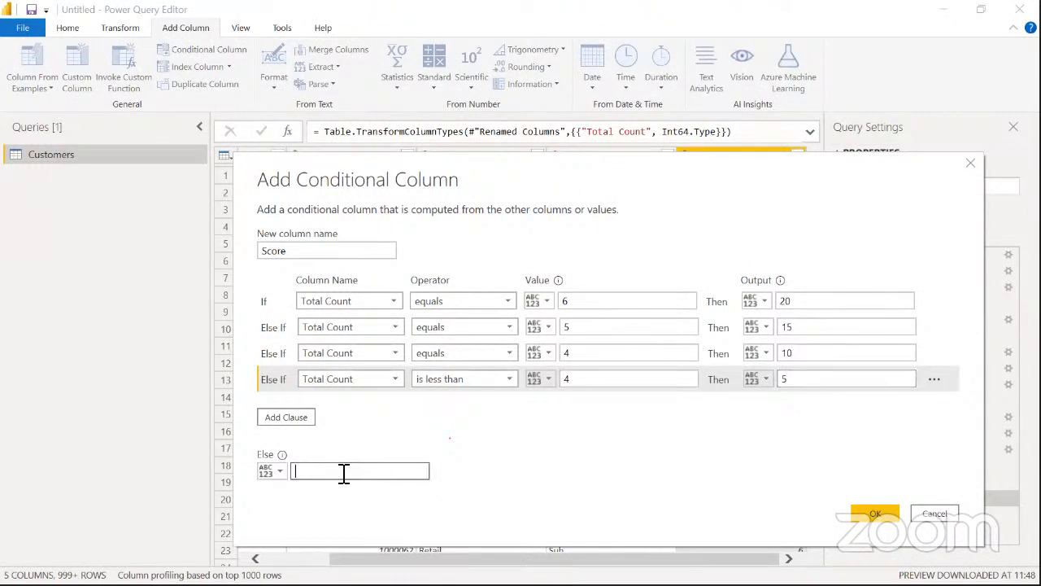
text(1)
click(893, 511)
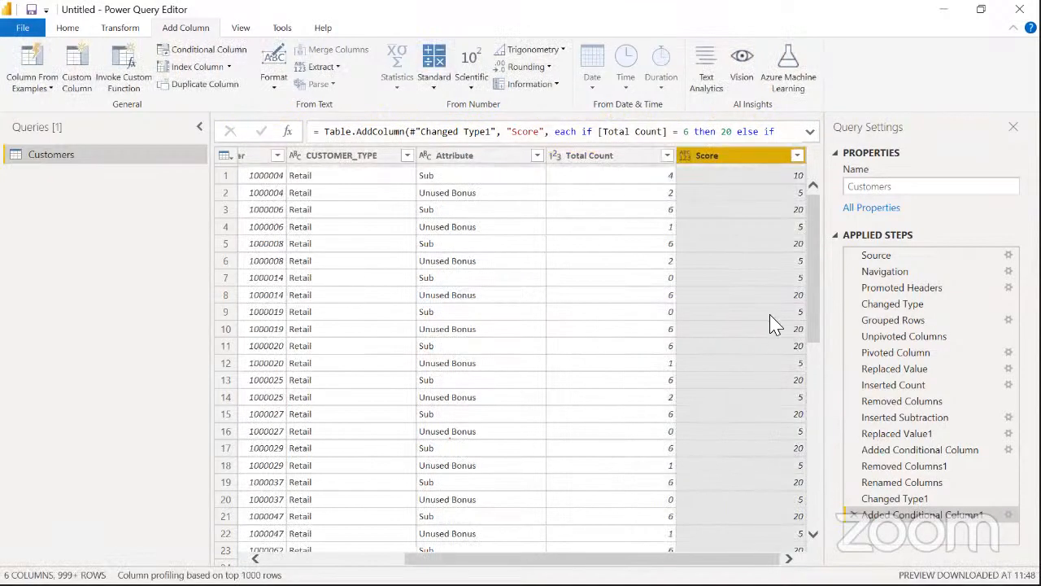
Expand the Score column's full formula, widen its display area and examine each Total Count condition, especially the less-than-4 one
click(811, 131)
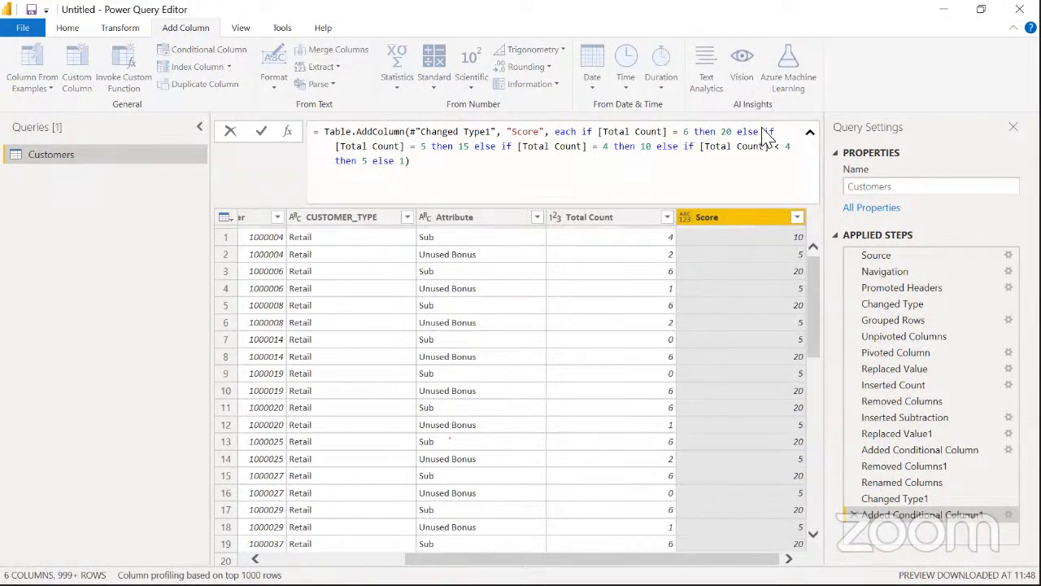
drag(600, 133, 735, 134)
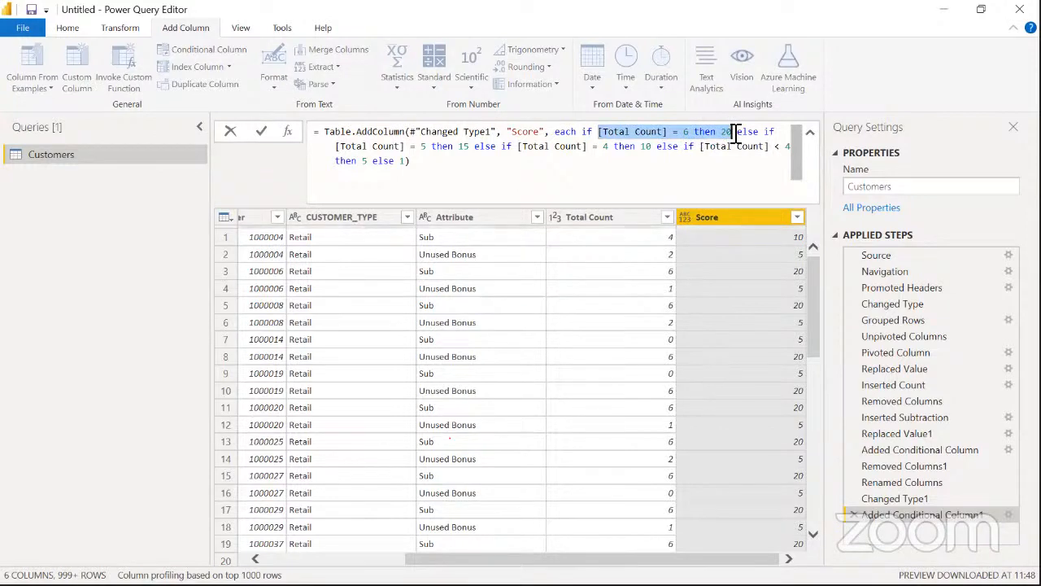
drag(336, 147, 793, 154)
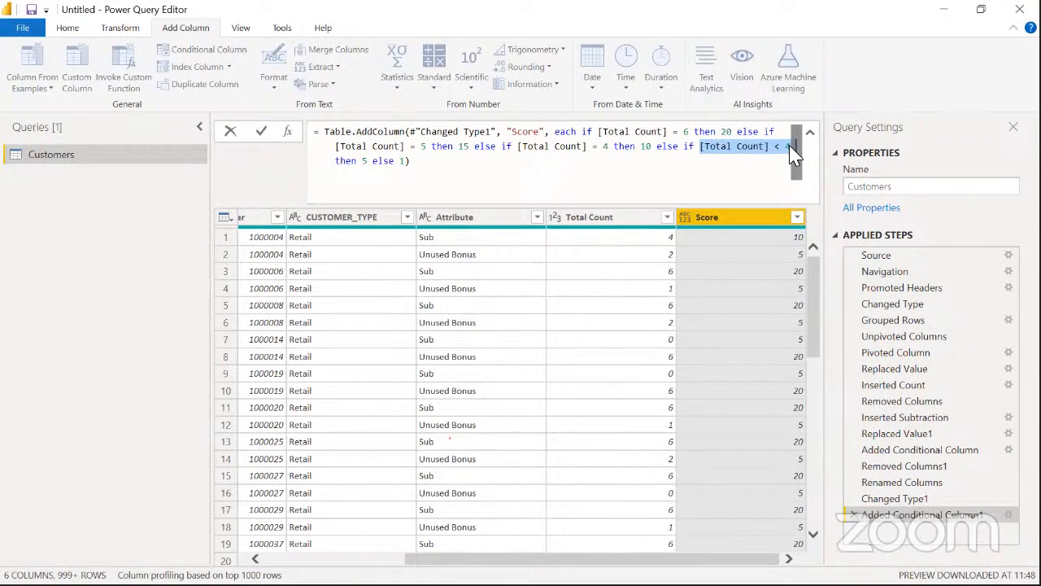
click(207, 193)
drag(214, 169, 98, 176)
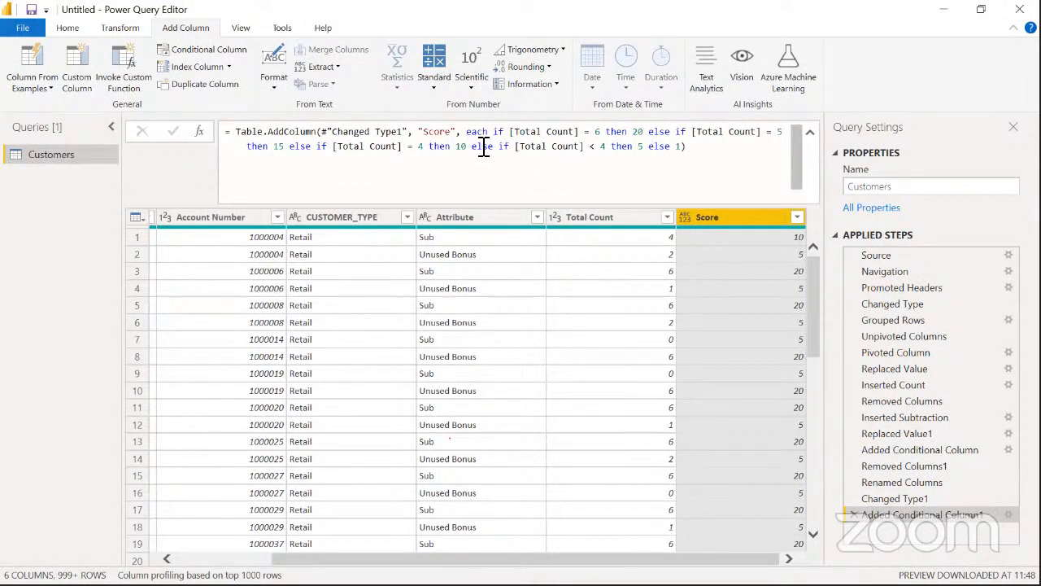
drag(515, 146, 610, 148)
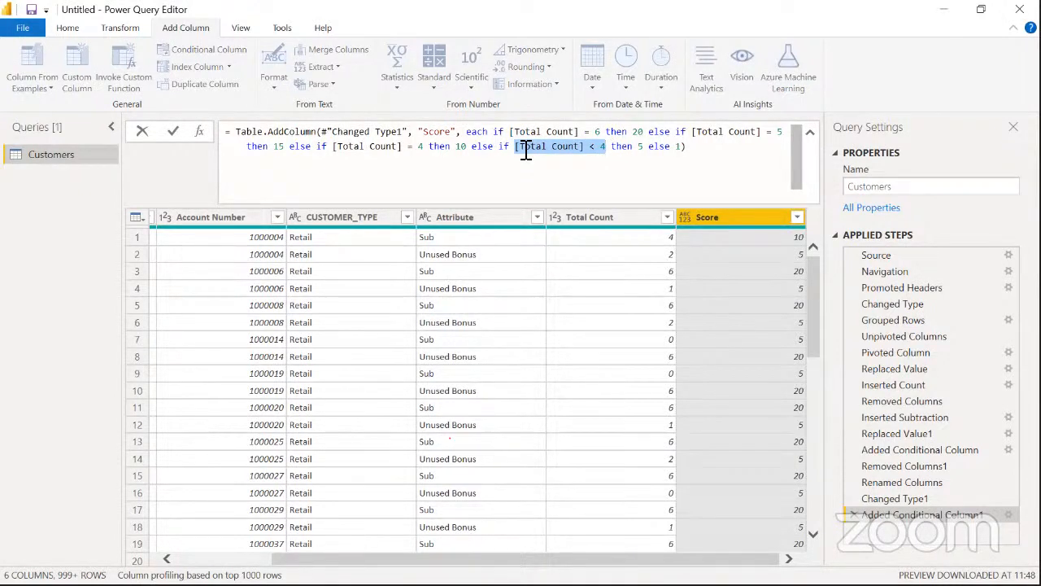
Extend the less-than-4 condition in the Score formula with "and [Total Count] > 0"
click(585, 148)
drag(515, 148, 585, 147)
key(ctrl+c)
click(612, 151)
text(and)
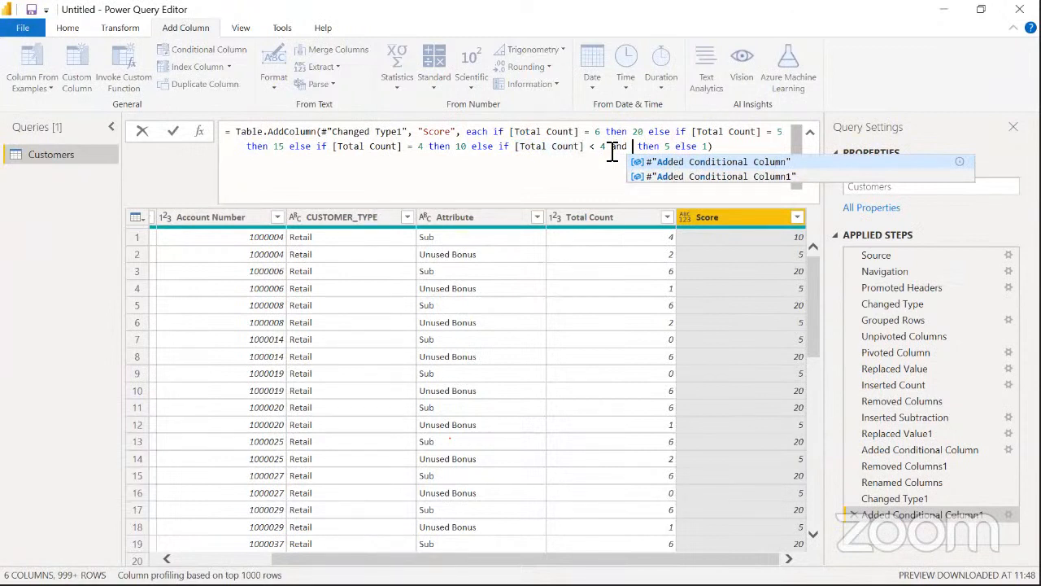
key(ctrl+v)
text(> 0)
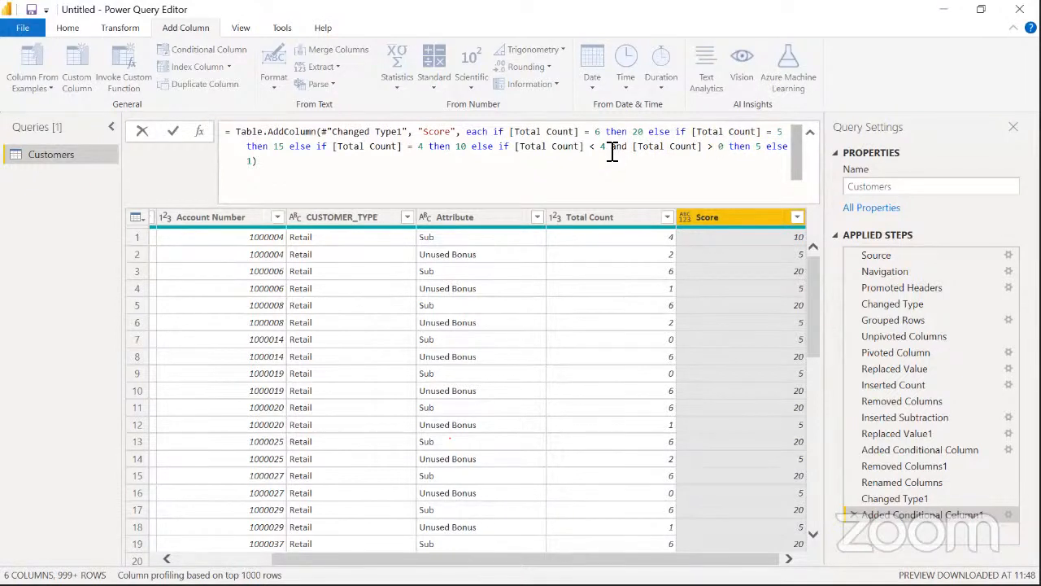
Review the combined 5-point condition, commit the edited Score formula and check the score in row 7
drag(515, 146, 729, 153)
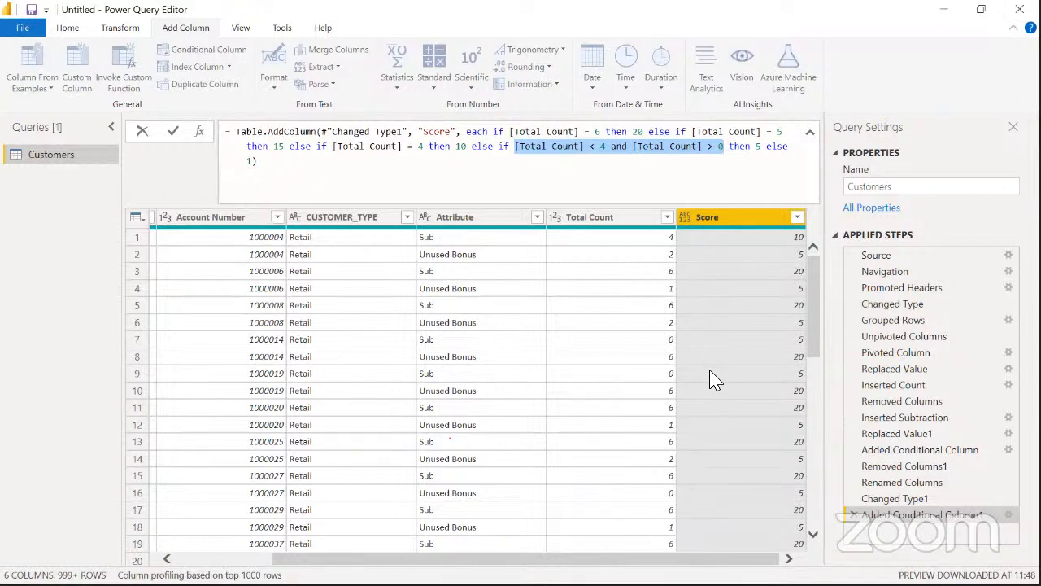
click(515, 149)
drag(516, 147, 724, 148)
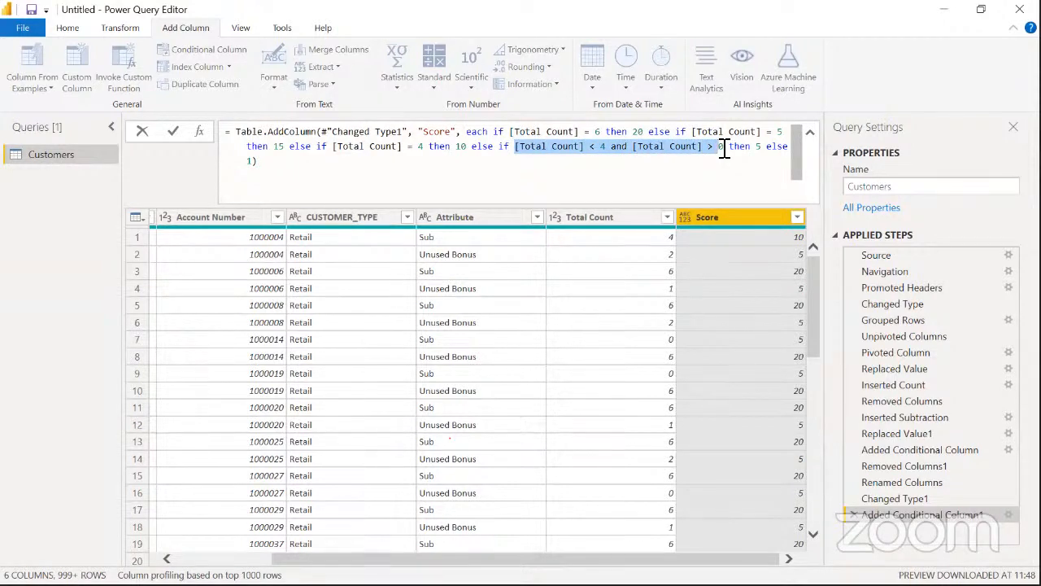
click(172, 131)
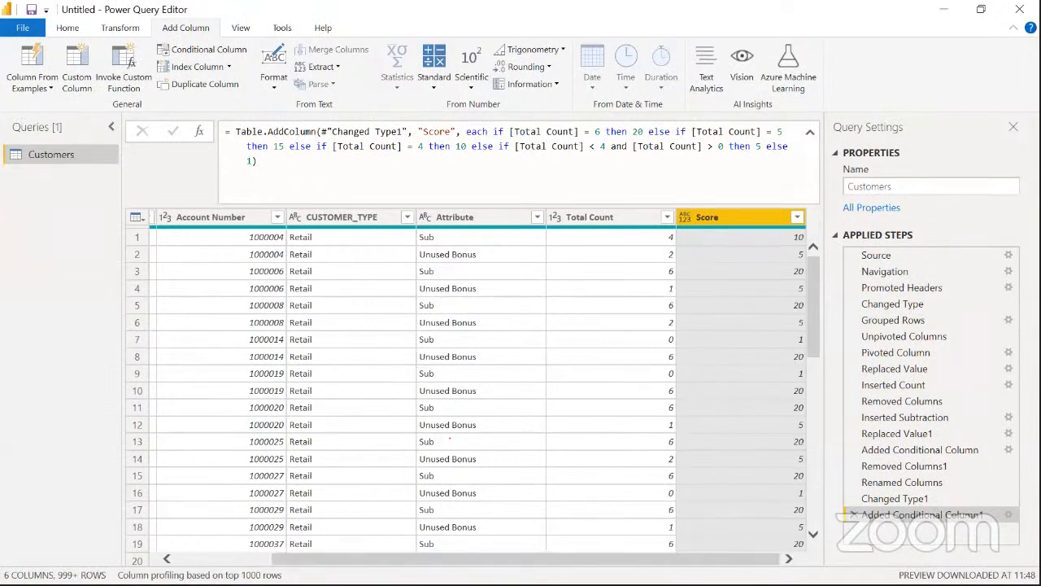
click(652, 340)
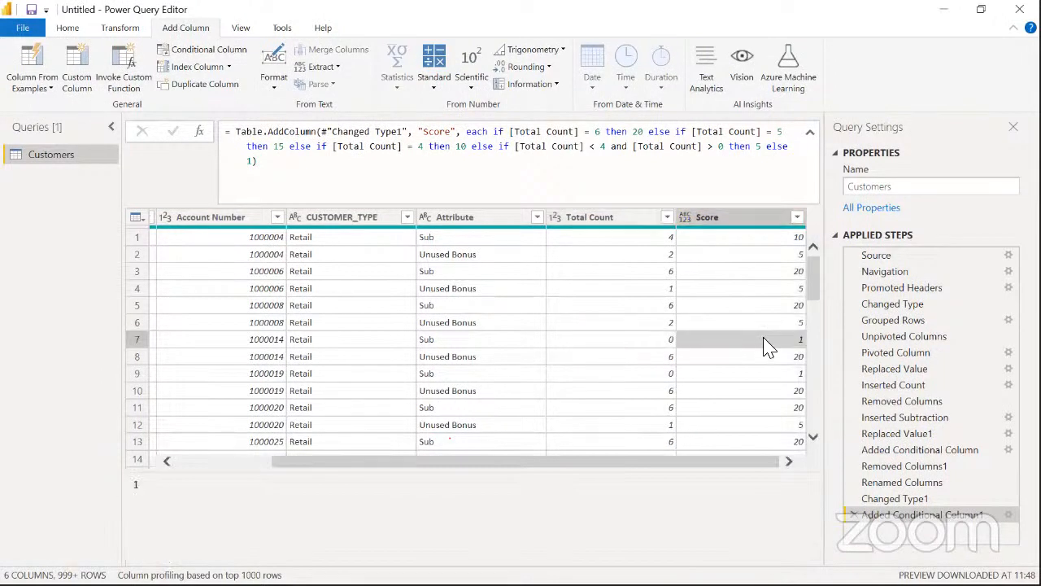
Check the row 9 score, compare the Total Count and Score columns, and set the Score column's data type to Whole Number
click(662, 375)
click(765, 383)
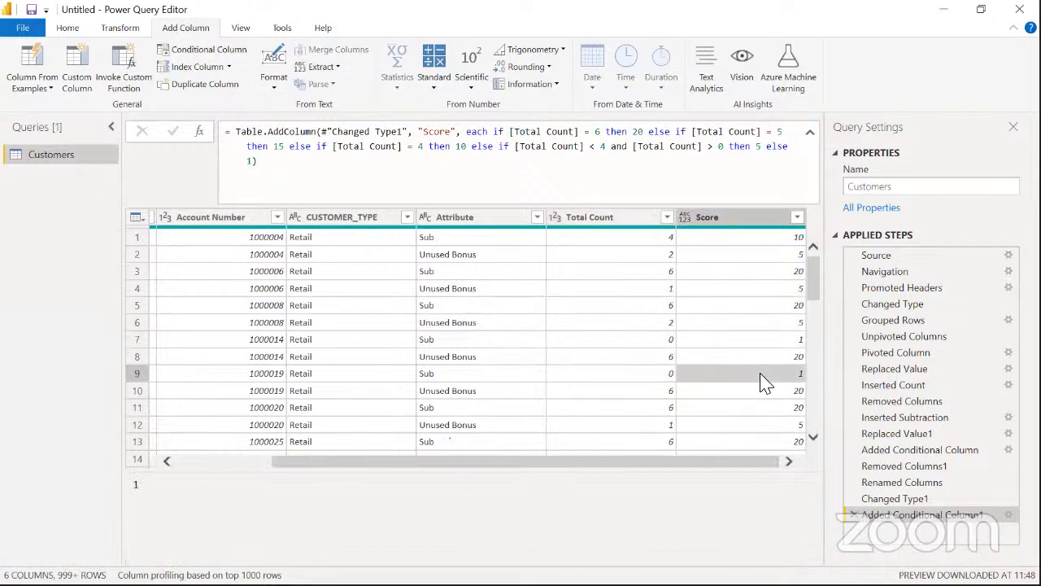
click(620, 223)
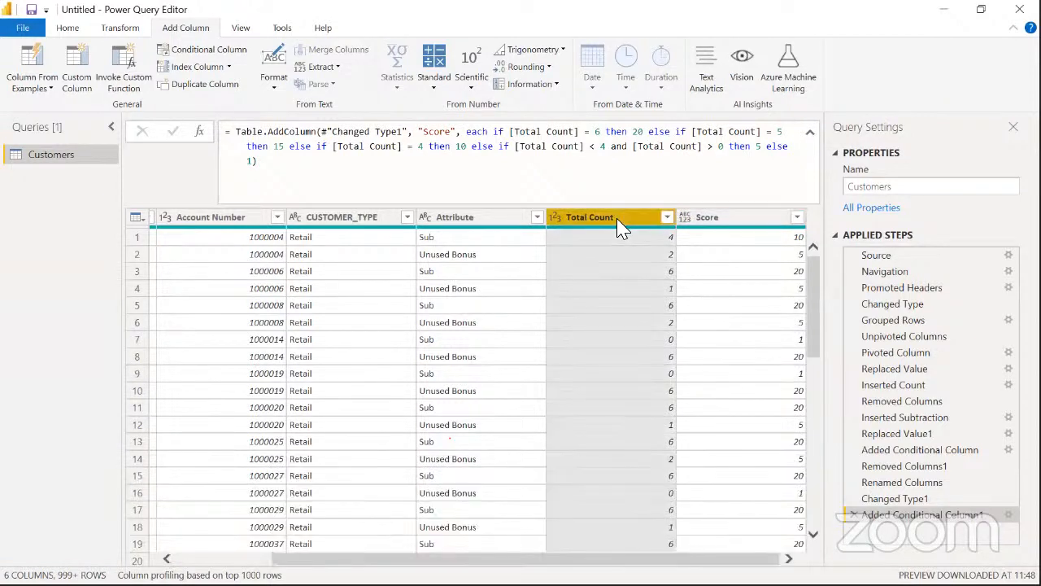
click(732, 222)
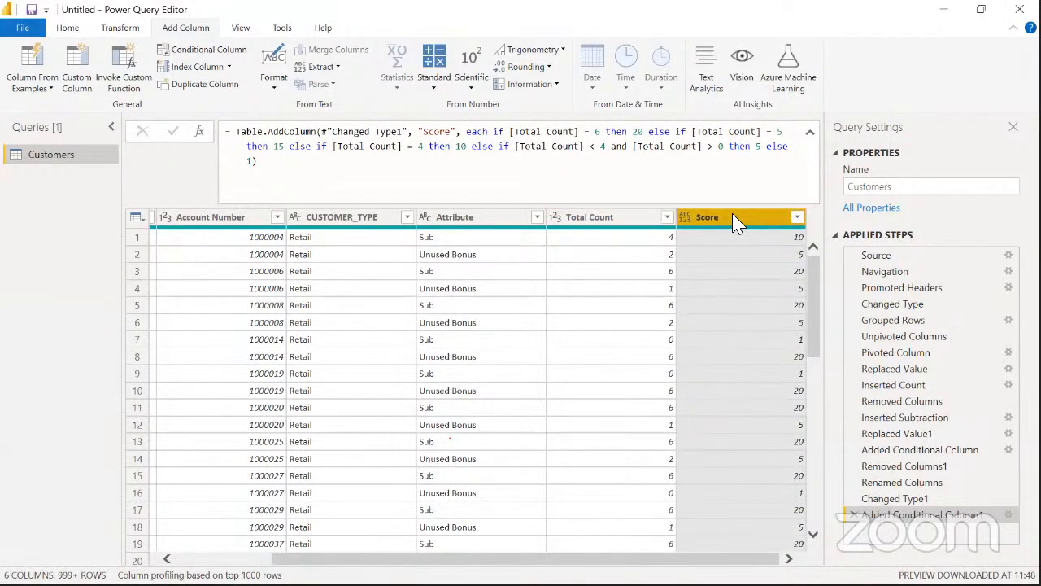
click(621, 217)
click(743, 225)
click(685, 218)
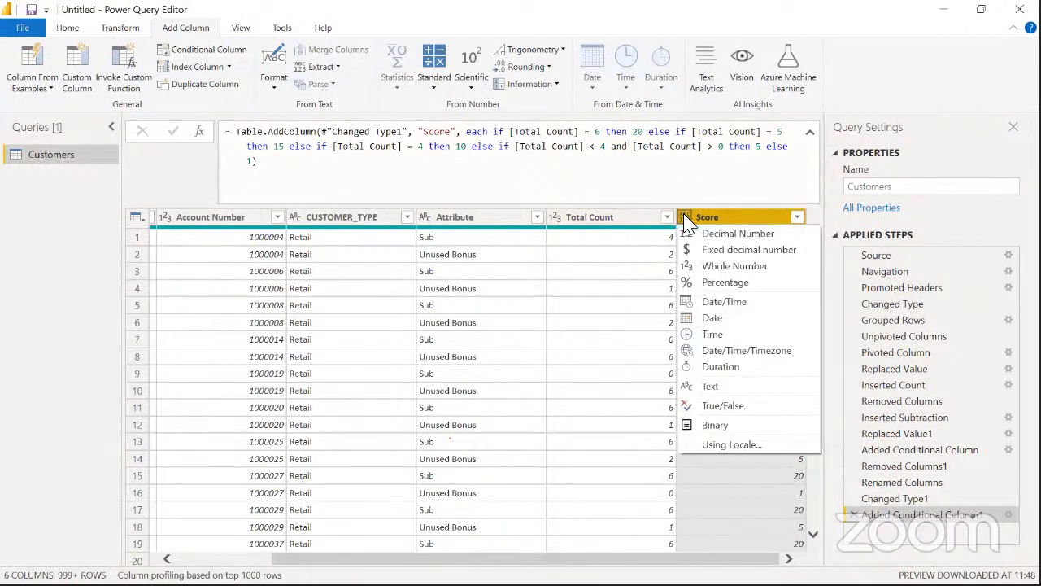
click(735, 266)
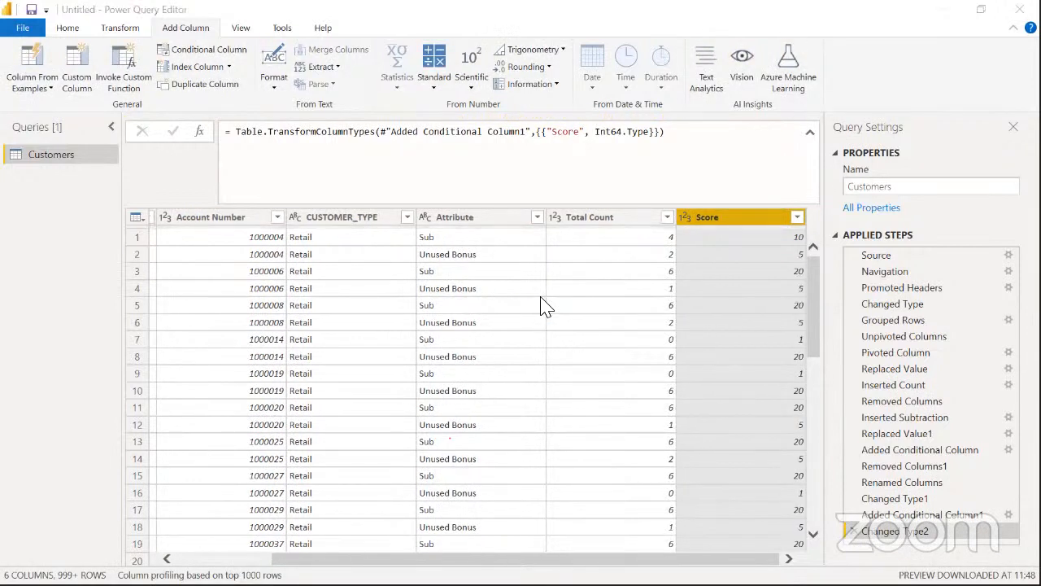
Switch to the Word case study and review the Loyalty and Bonus Usage scoring rules in the profiling table
key(alt+Tab)
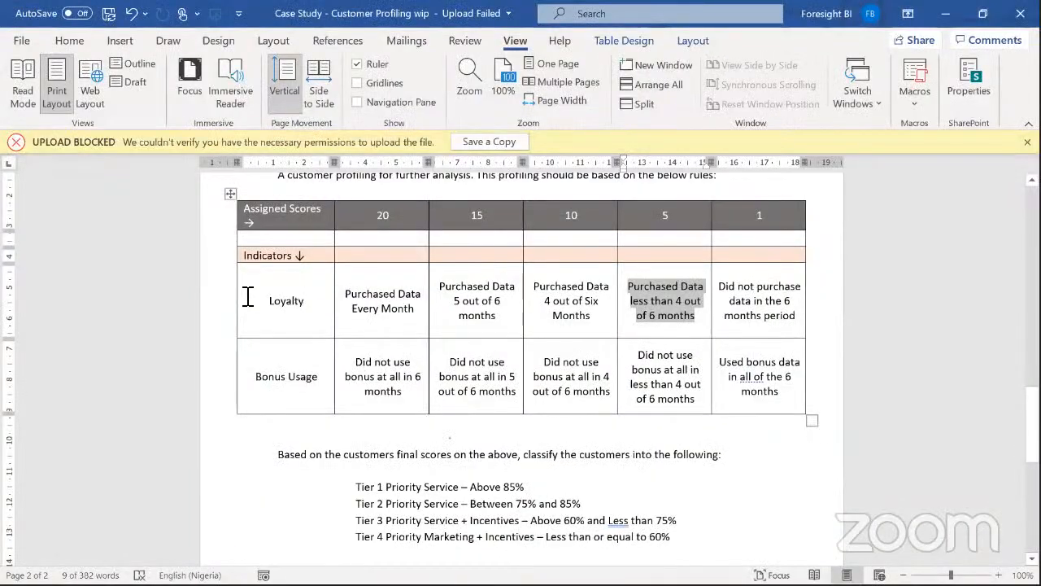
drag(270, 284, 755, 362)
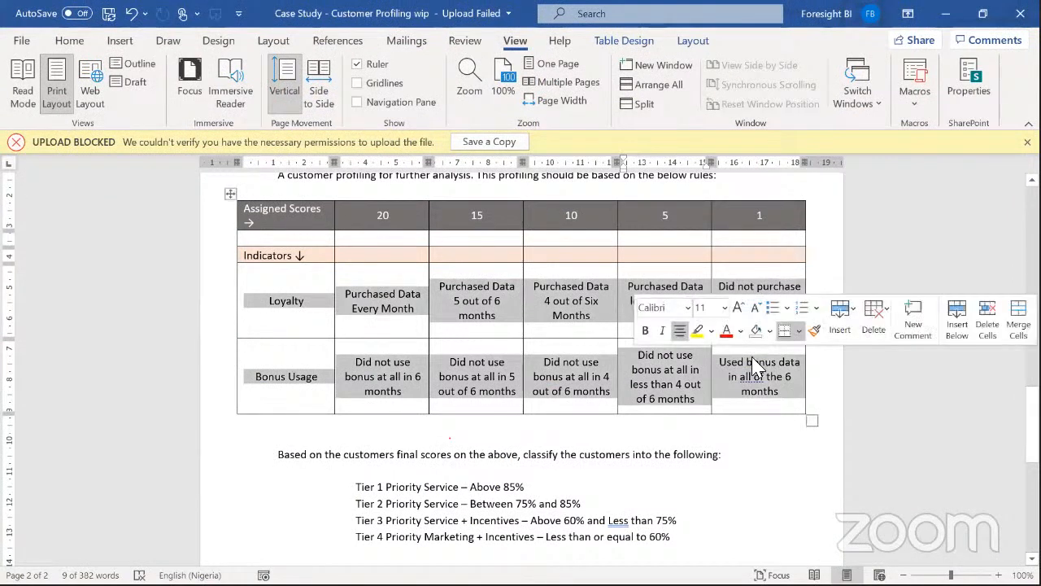
click(560, 453)
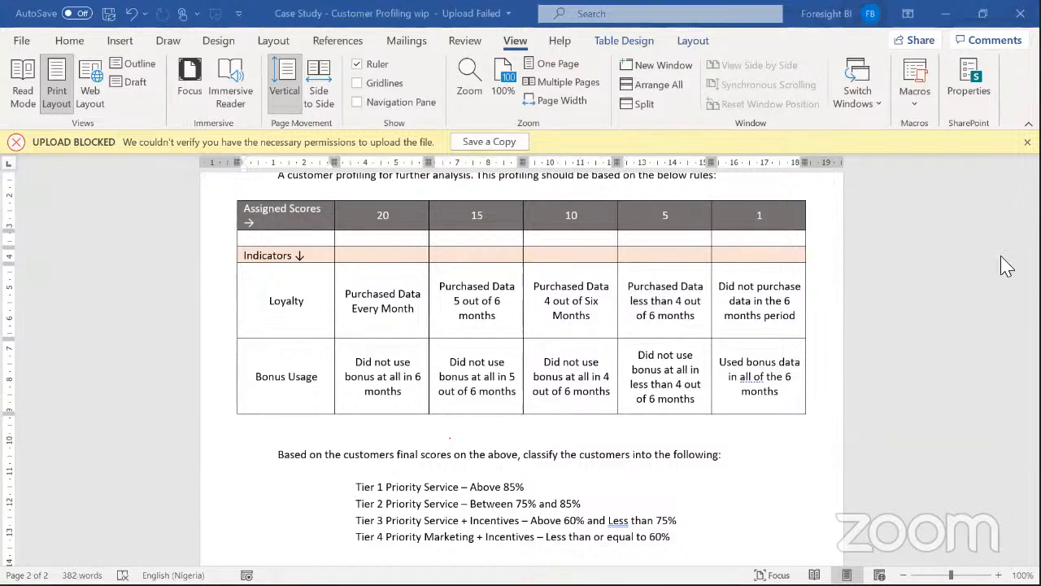
Examine the Tier 1 to Tier 4 percentage thresholds below the profiling table and relate them to the assigned scores
scroll(881, 348, down, 4)
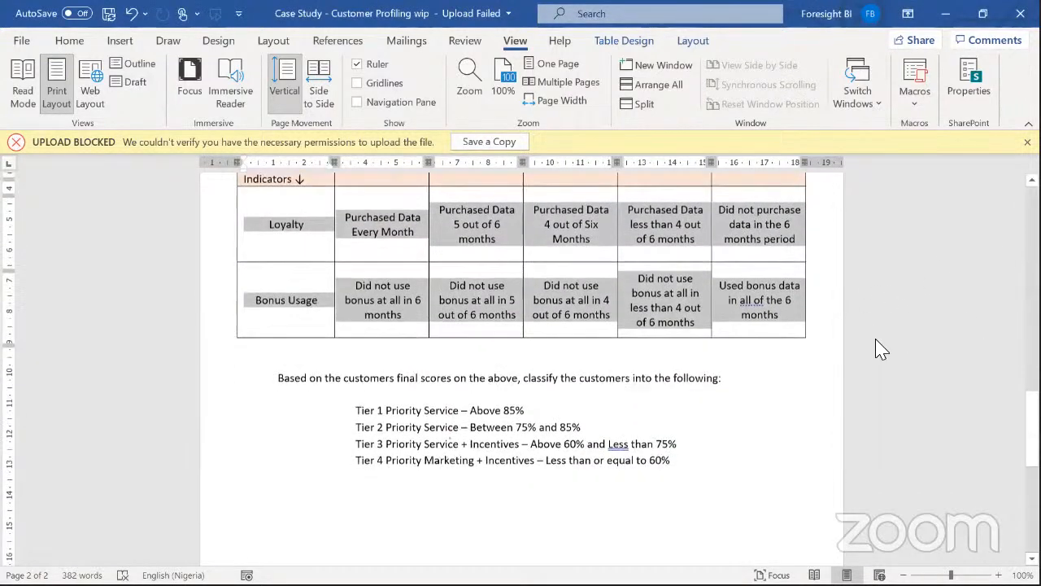
scroll(881, 349, down, 1)
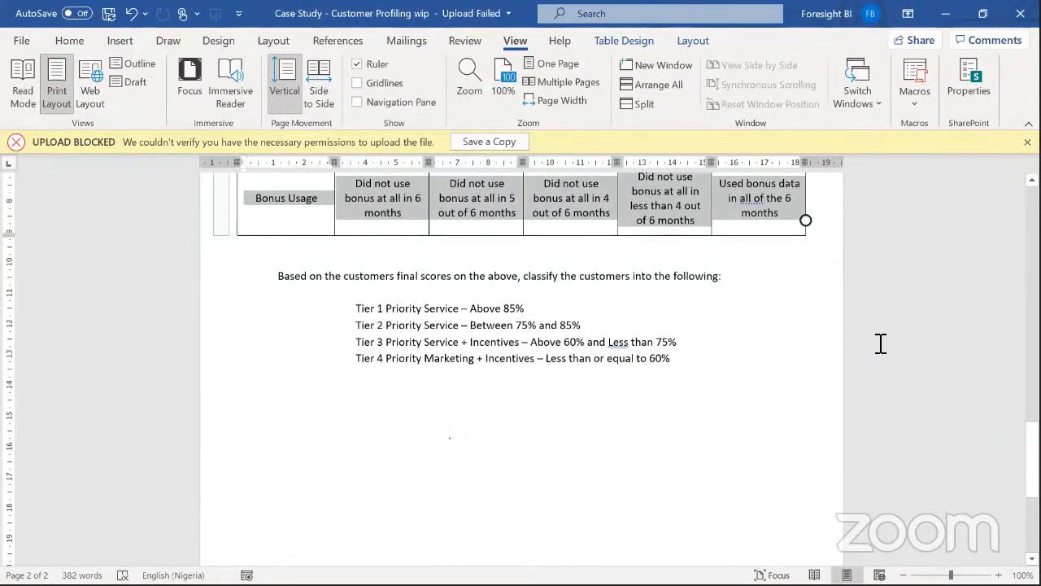
drag(689, 362, 367, 311)
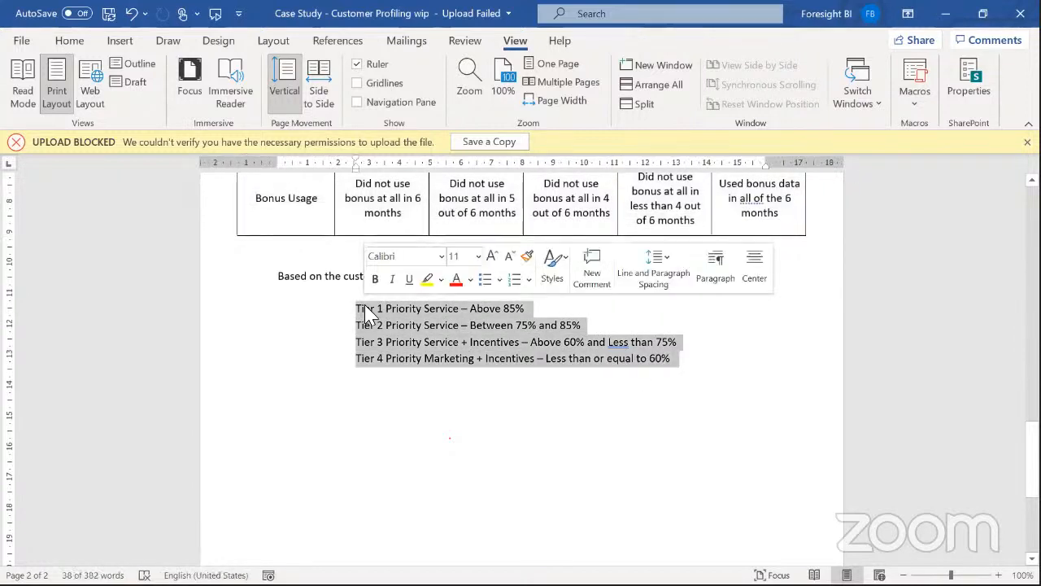
click(471, 315)
drag(361, 310, 580, 325)
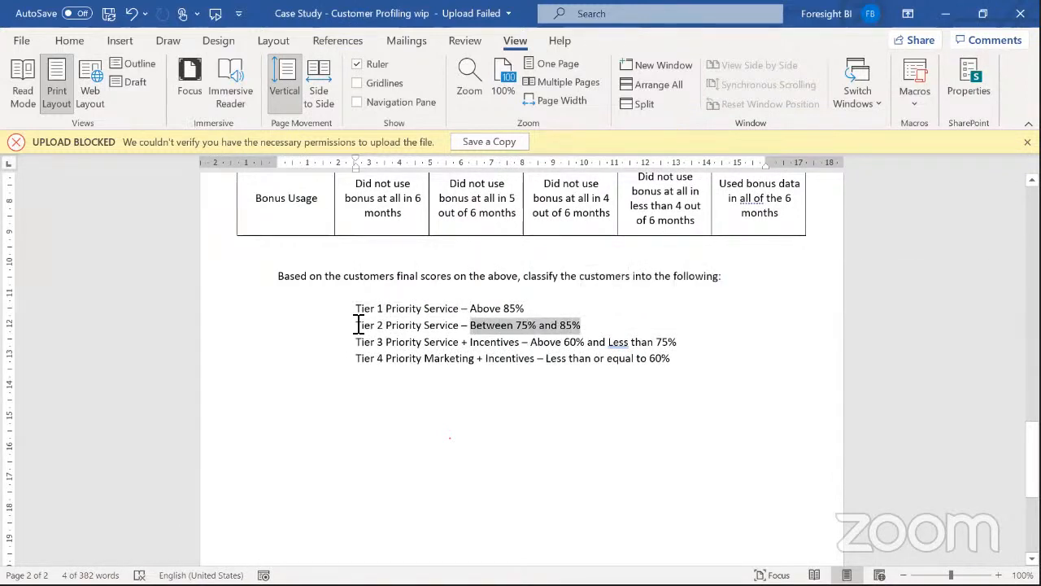
drag(384, 328, 452, 336)
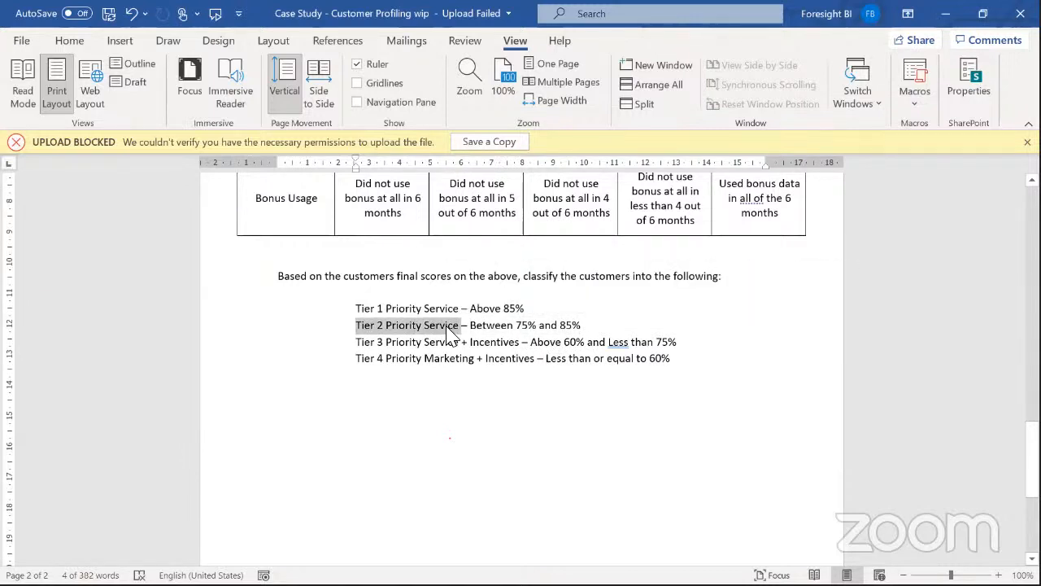
scroll(451, 336, up, 3)
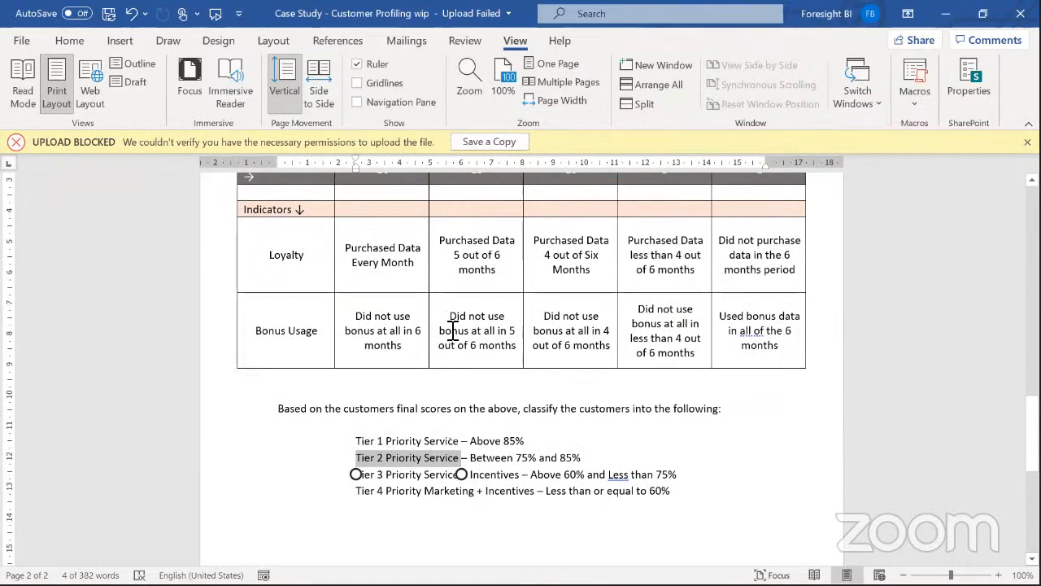
scroll(452, 330, up, 1)
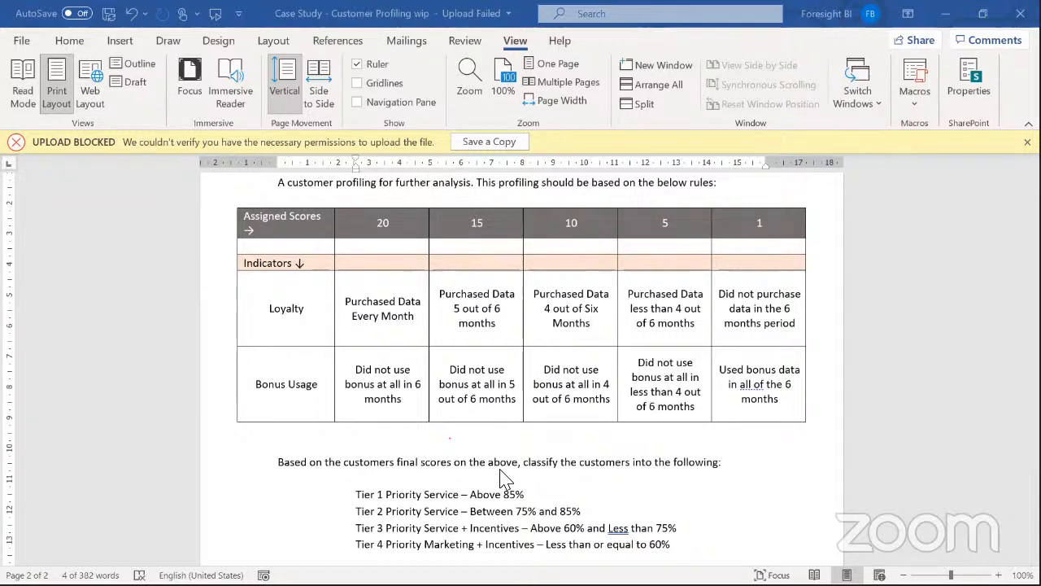
Return to Power Query Editor and remove every column of the Customers query except Account Number and Score
key(alt+Tab)
key(alt+Tab)
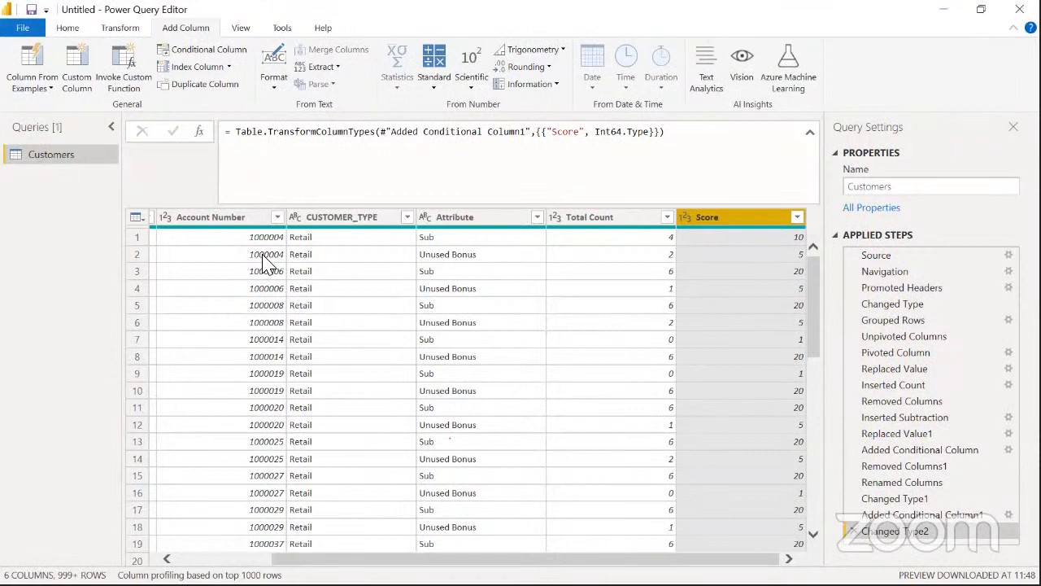
click(220, 224)
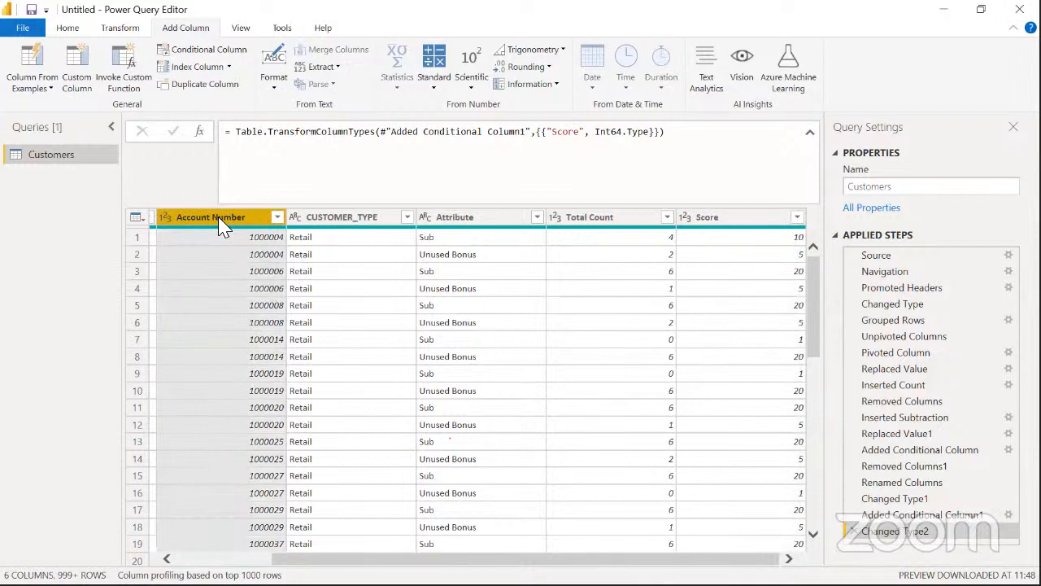
ctrl+click(733, 226)
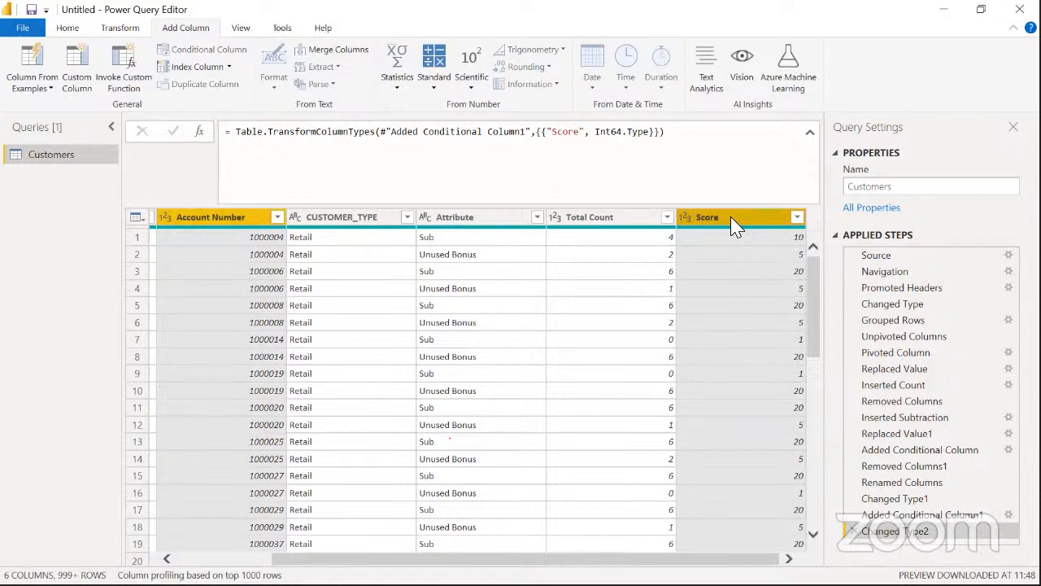
right_click(733, 225)
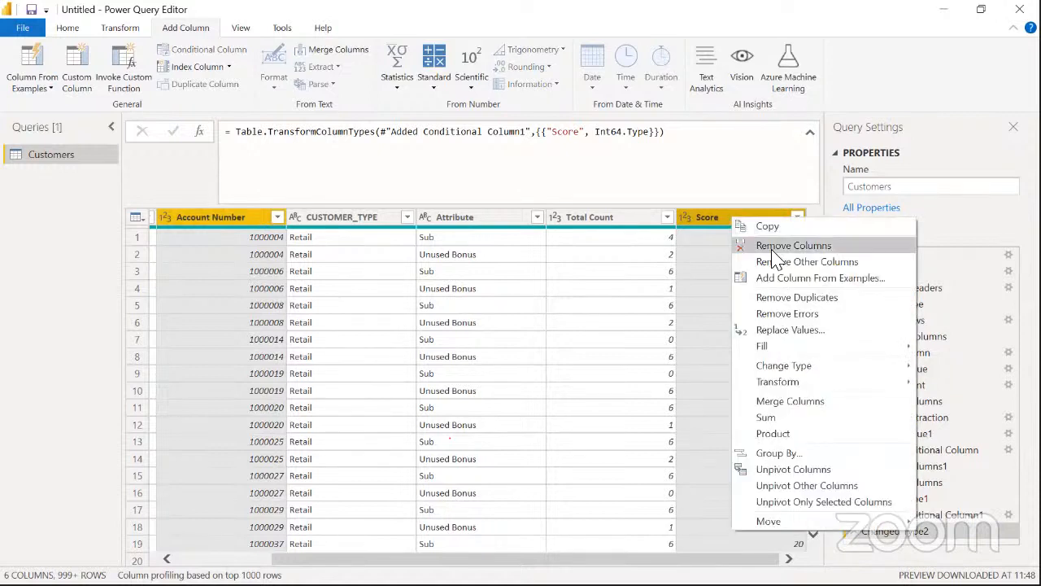
click(790, 260)
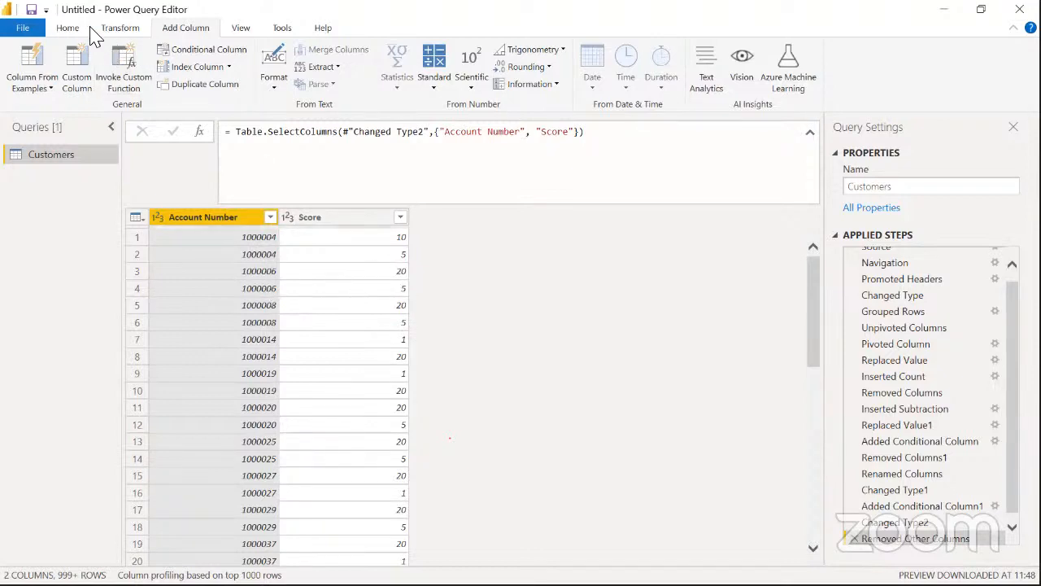
Start a basic Group By on Account Number and name the new column Total Score
click(119, 27)
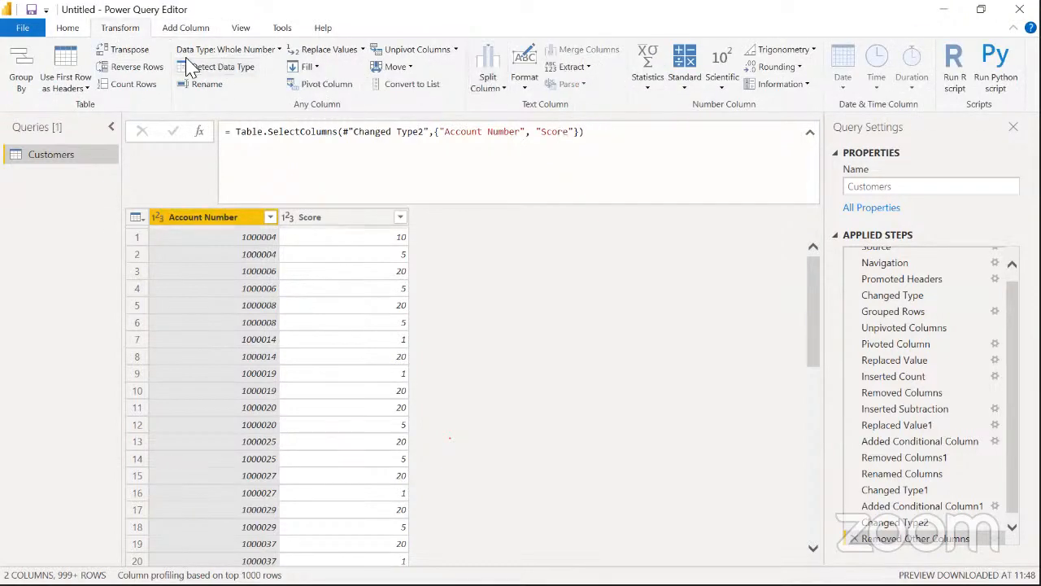
click(23, 69)
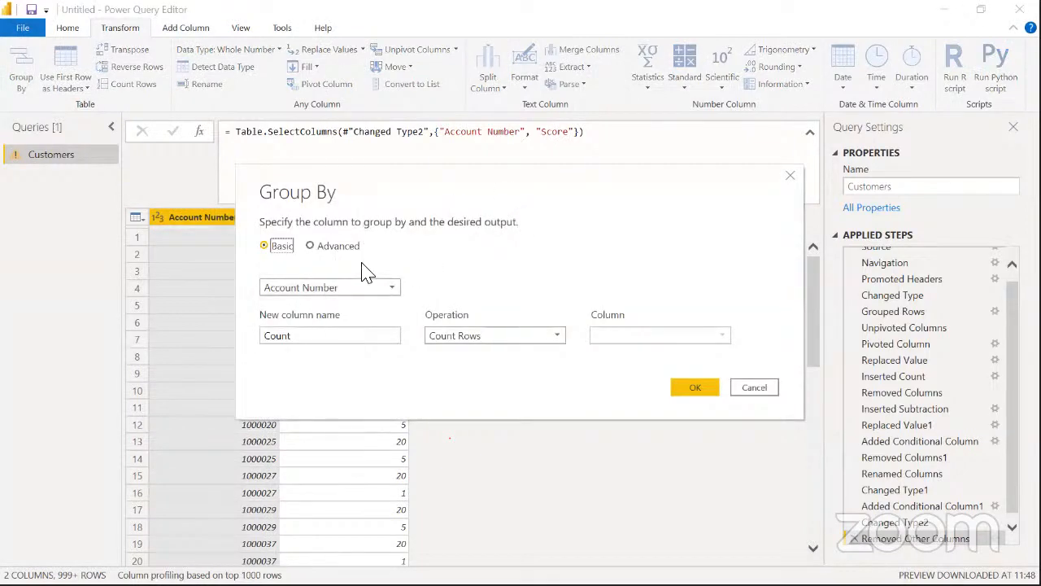
click(313, 336)
drag(312, 336, 260, 340)
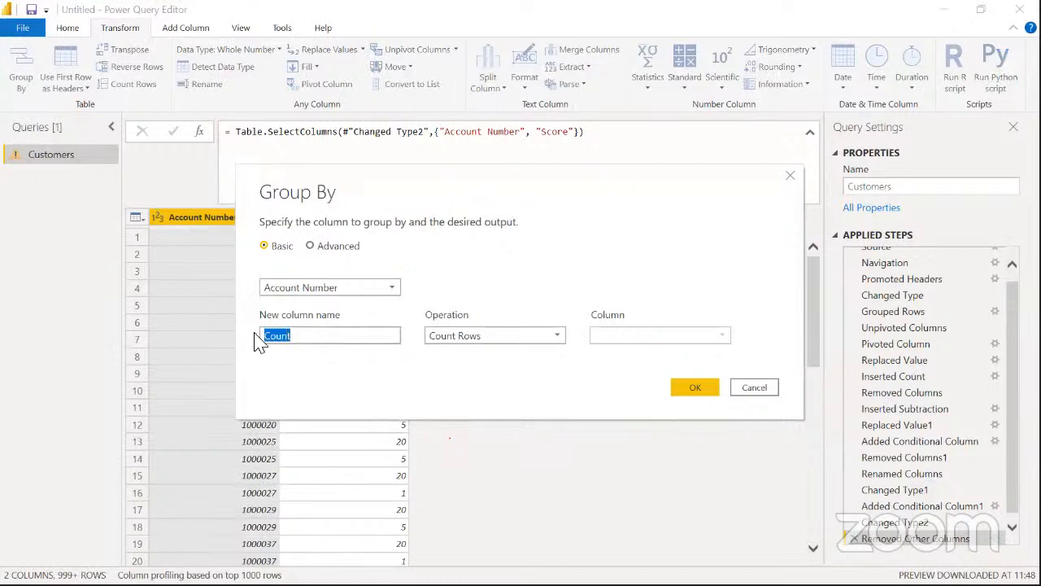
text(Tot)
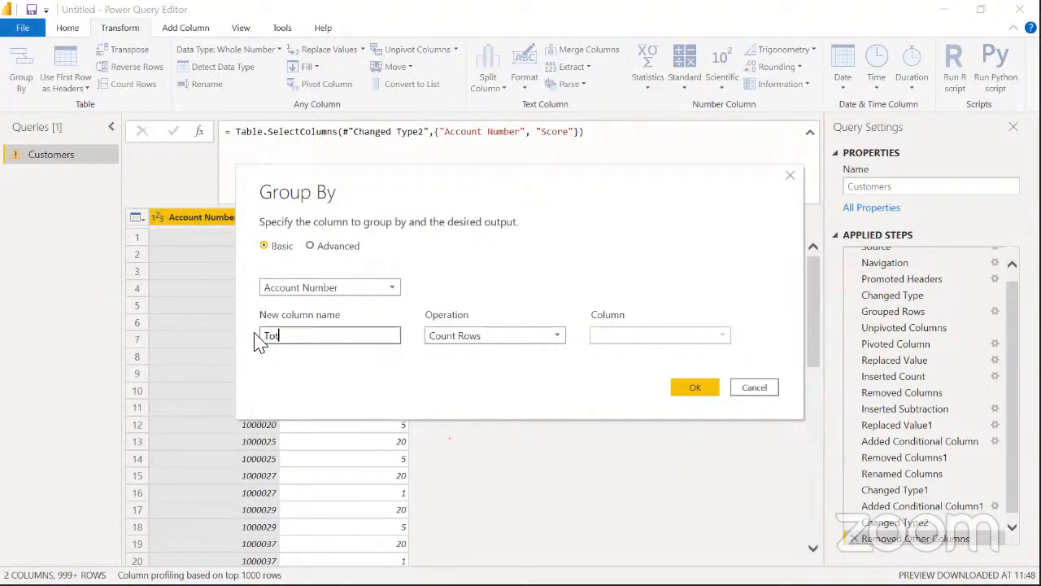
text(al Score)
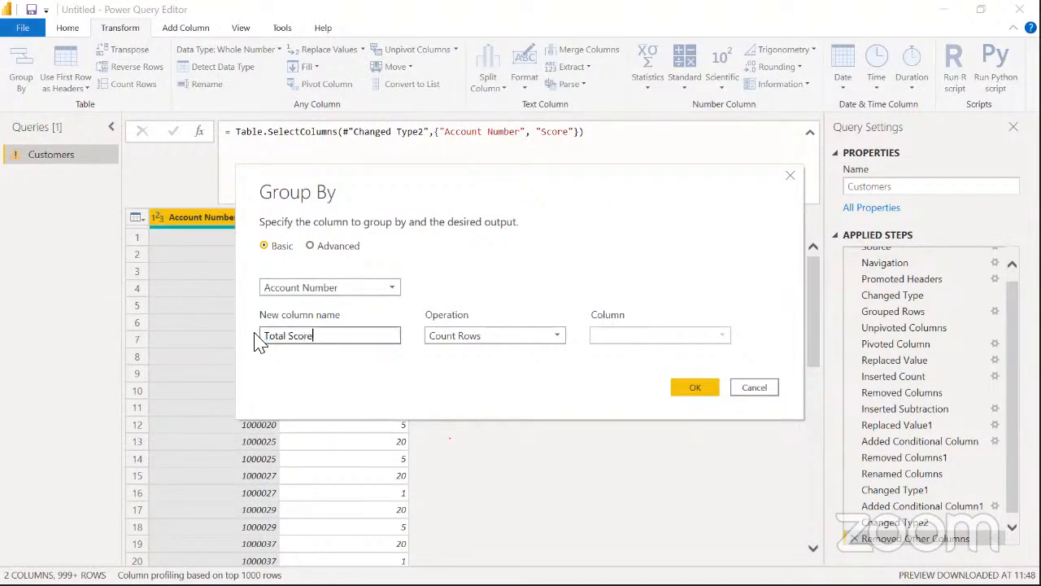
Set the grouping operation to Sum of the Score column and apply the grouping
click(520, 334)
click(496, 353)
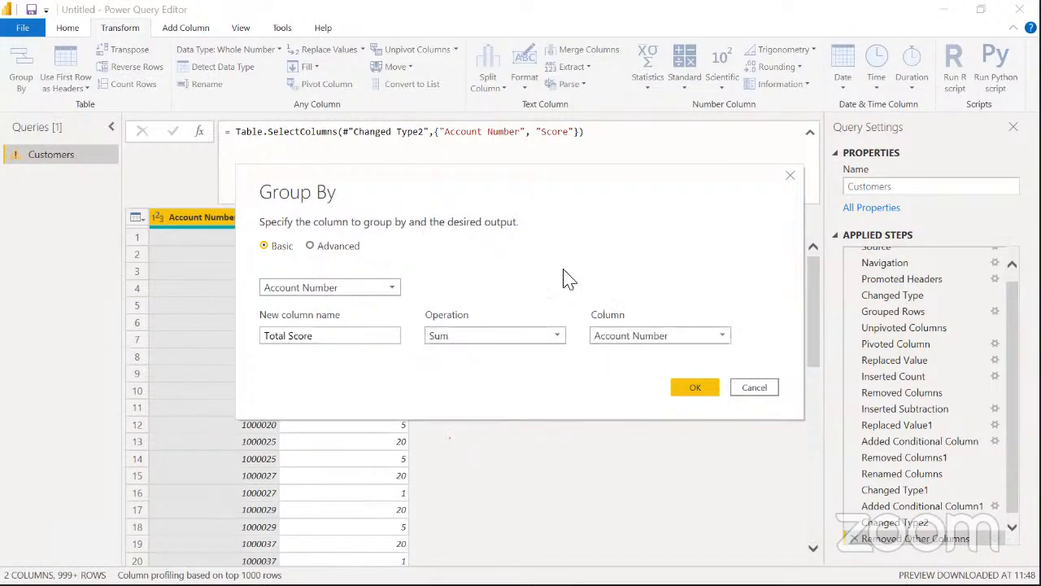
click(555, 439)
click(521, 471)
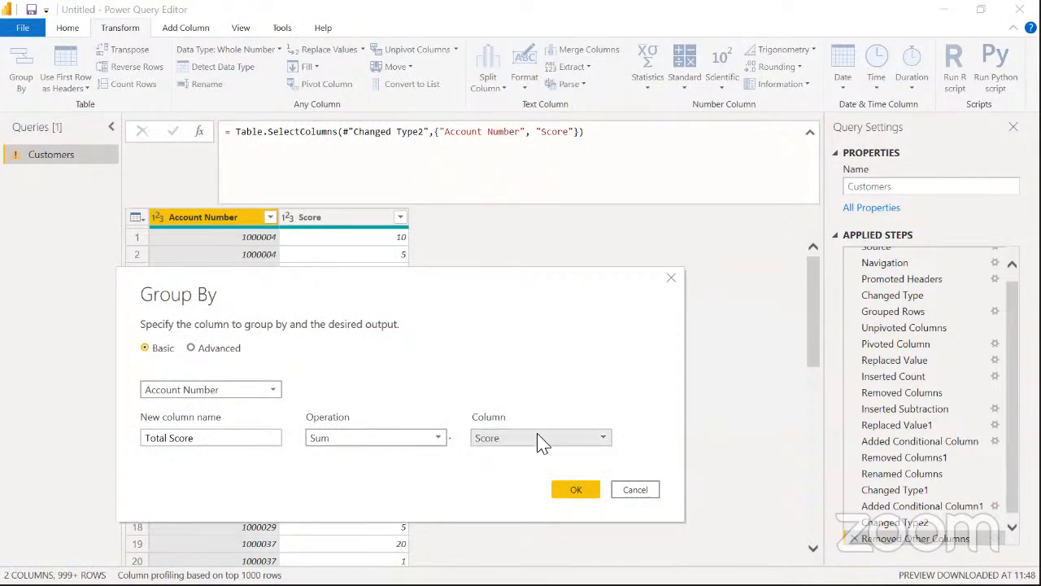
click(554, 472)
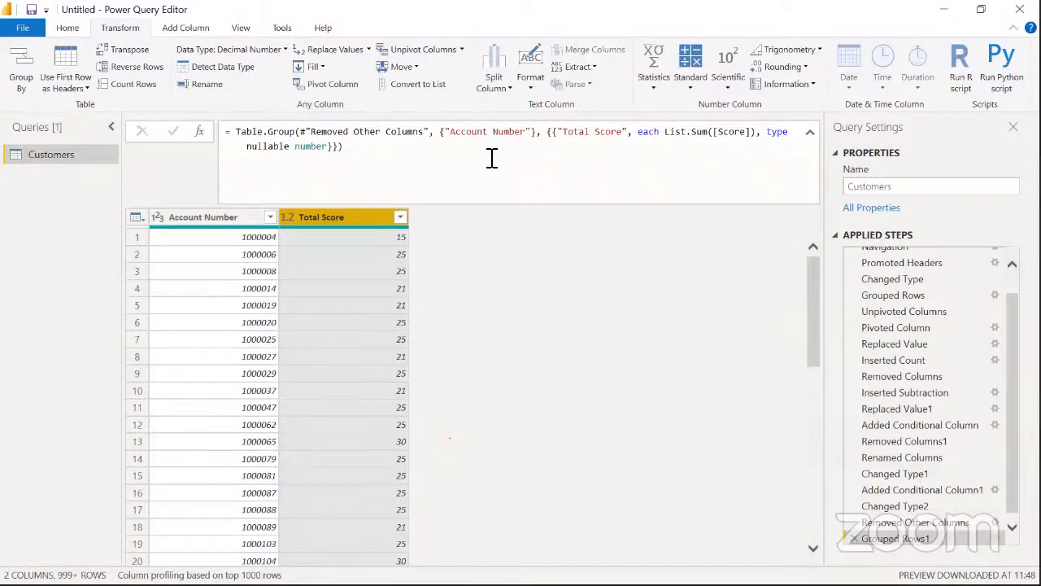
Divide every value in the Total Score column by 40
click(688, 88)
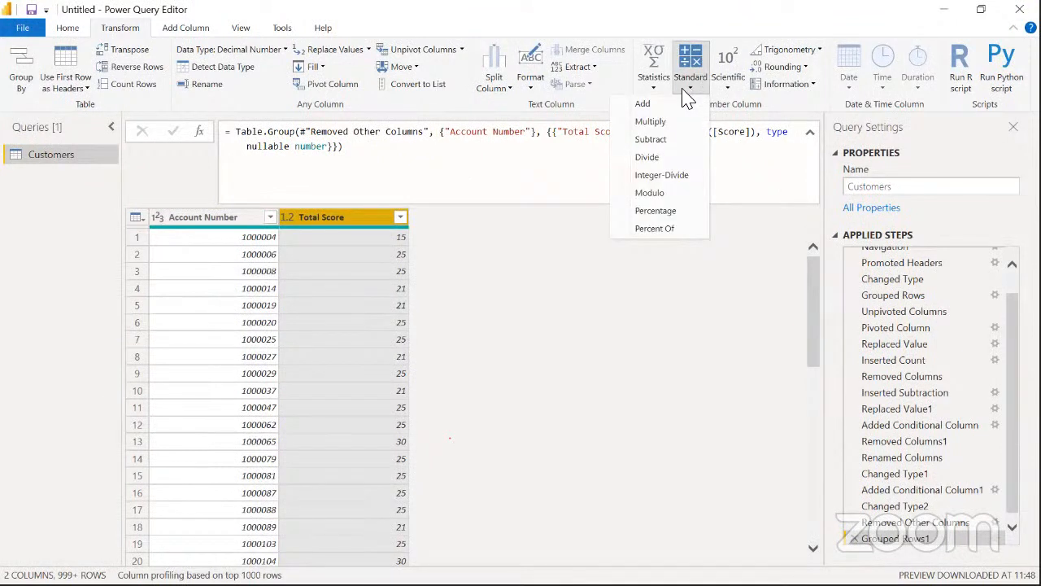
click(651, 159)
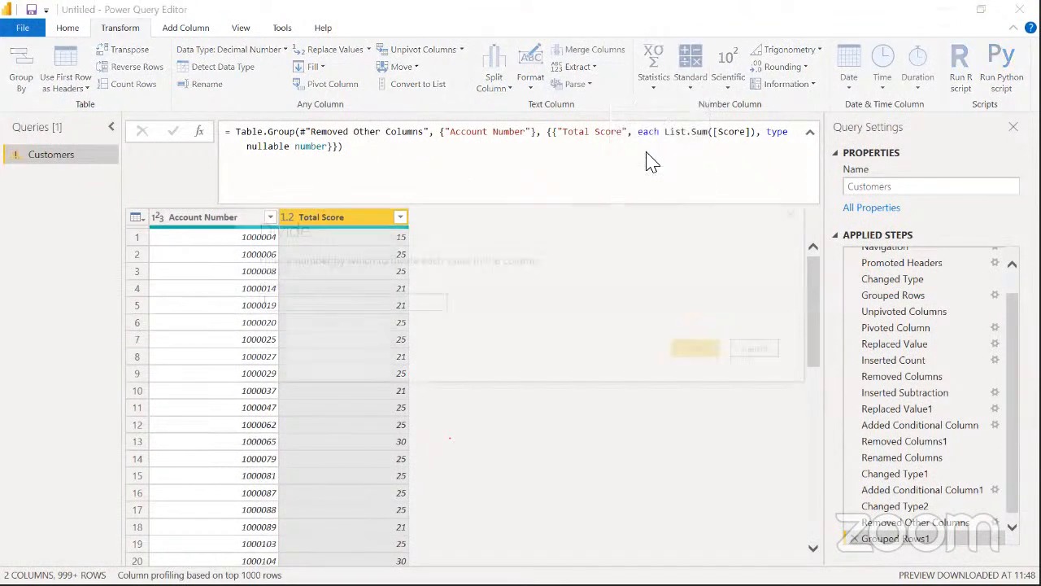
text(40)
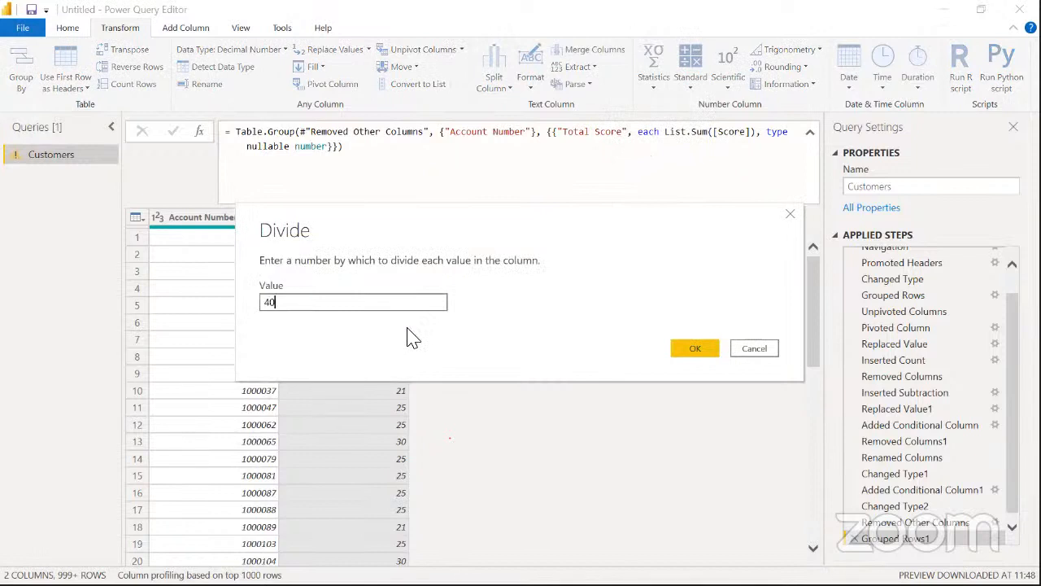
click(691, 350)
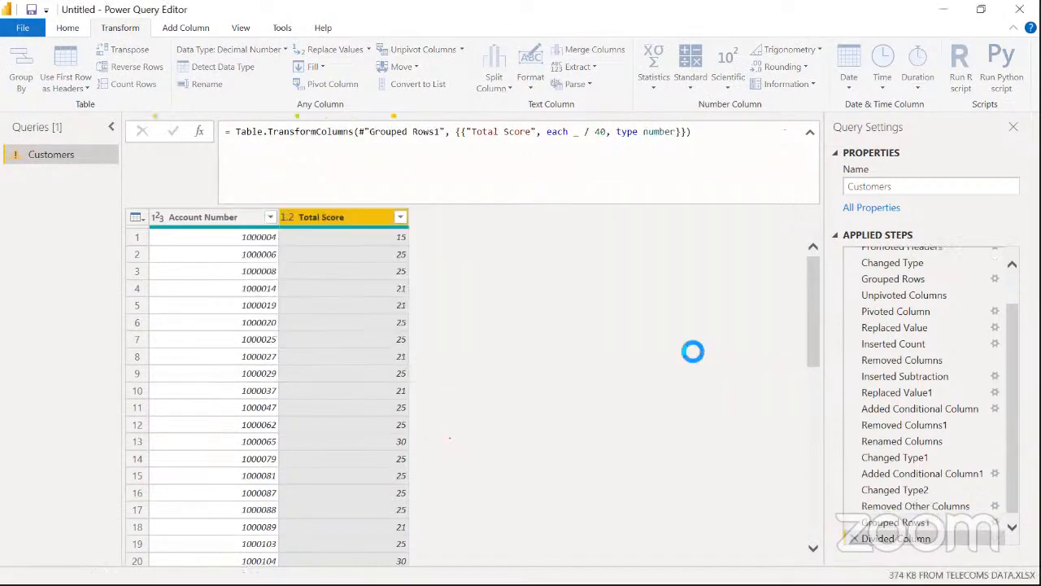
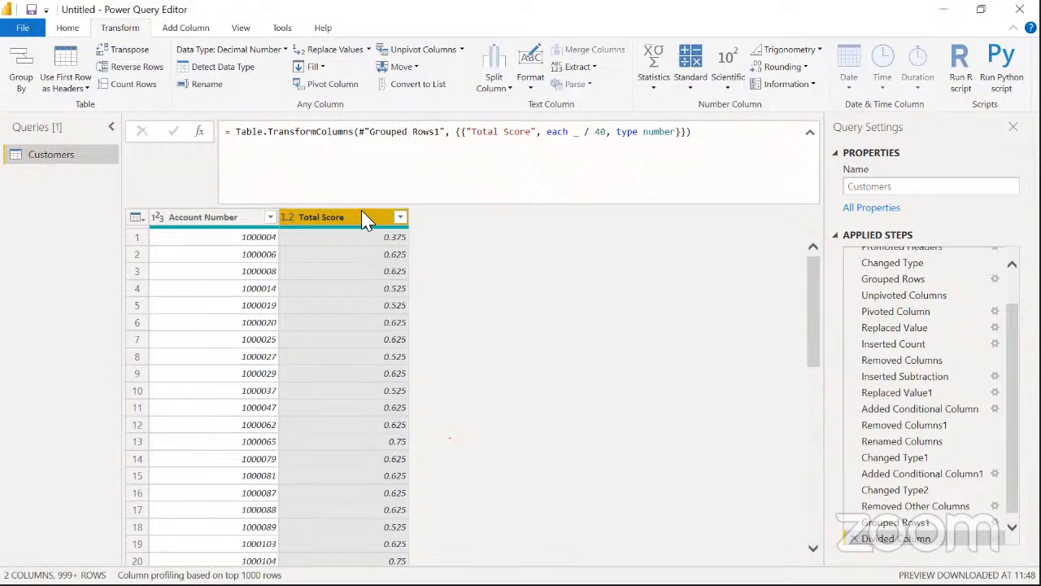
drag(1012, 407, 1012, 413)
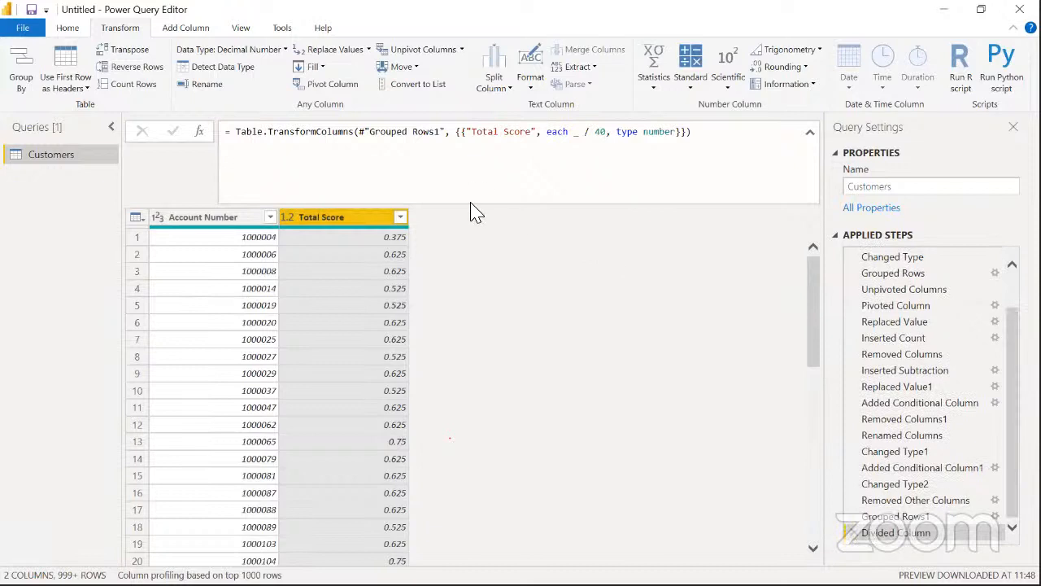
click(287, 216)
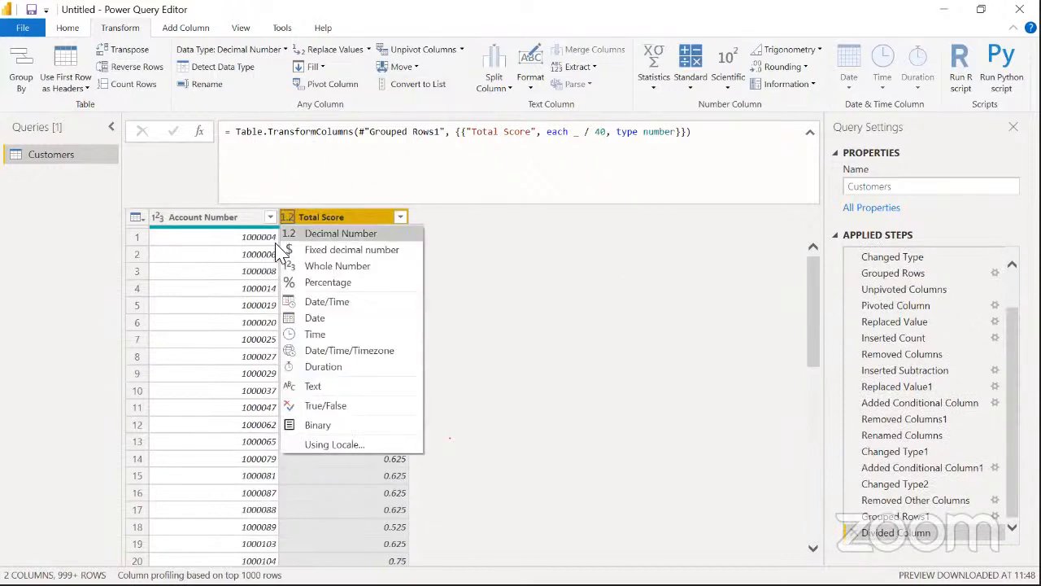
click(480, 297)
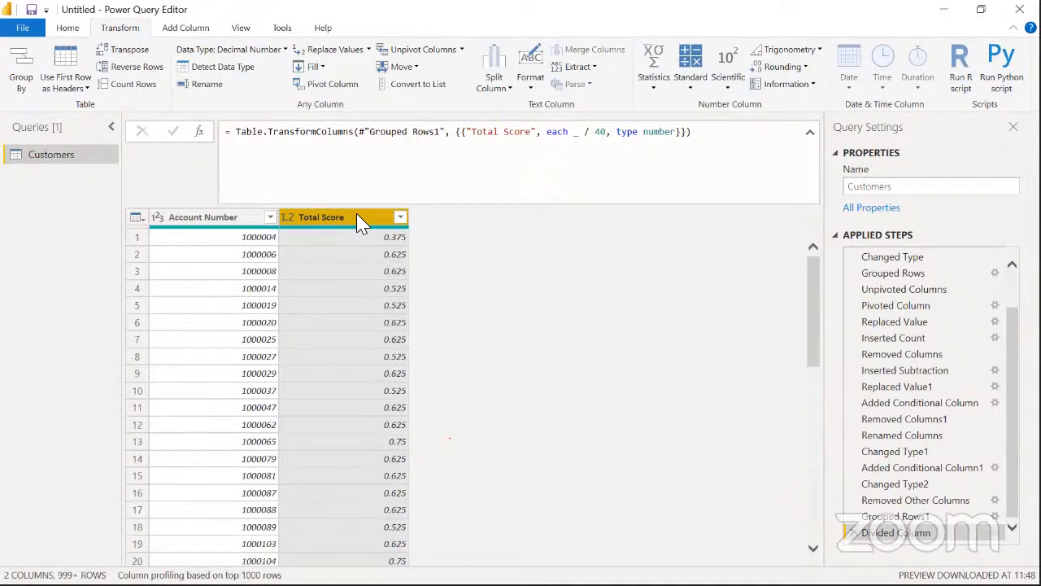
Start a conditional column named Customer Class and base its first condition on the Total Score column
click(197, 31)
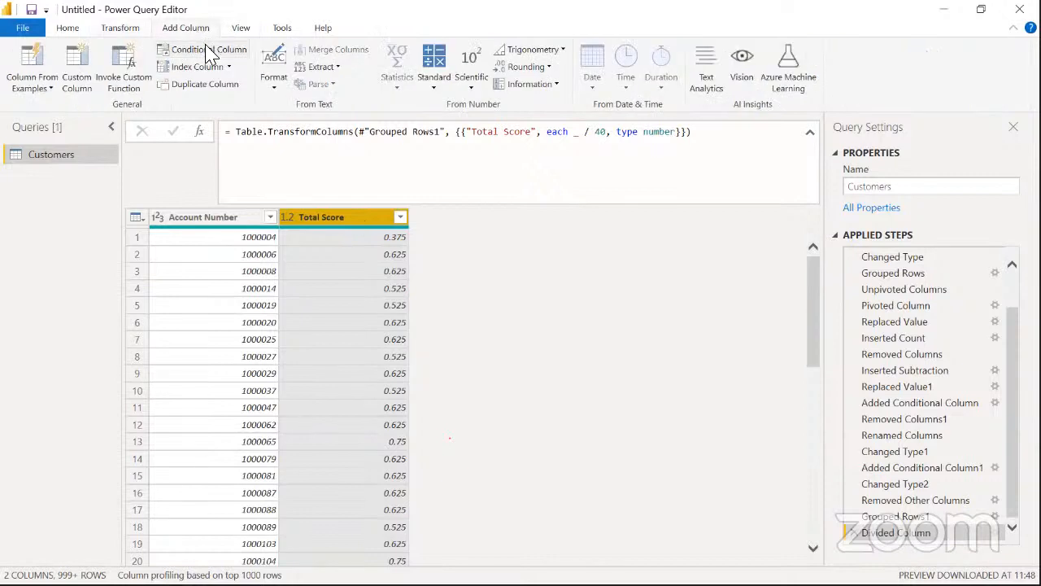
click(210, 54)
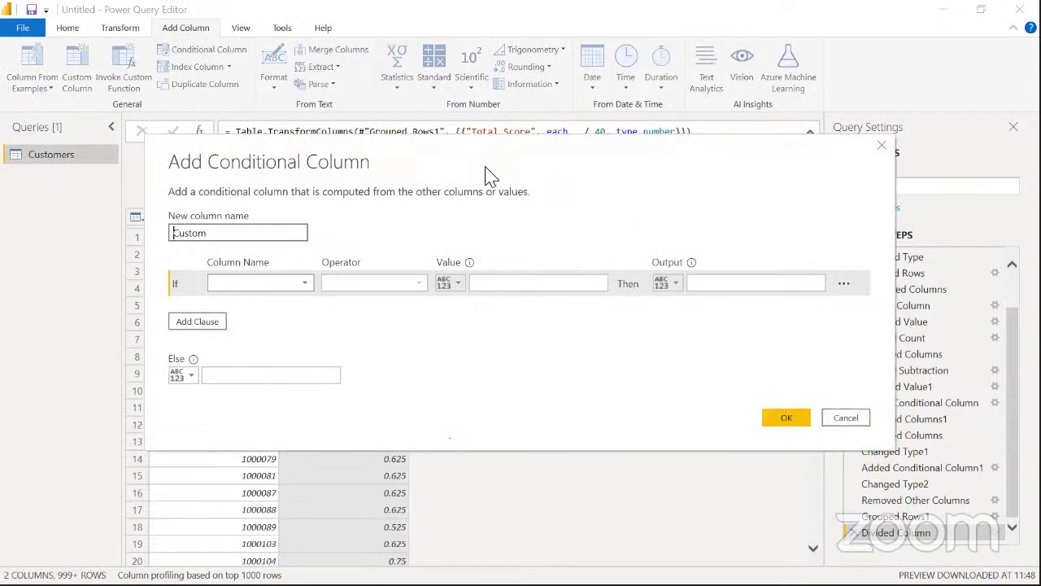
double_click(338, 271)
text(Customer Class)
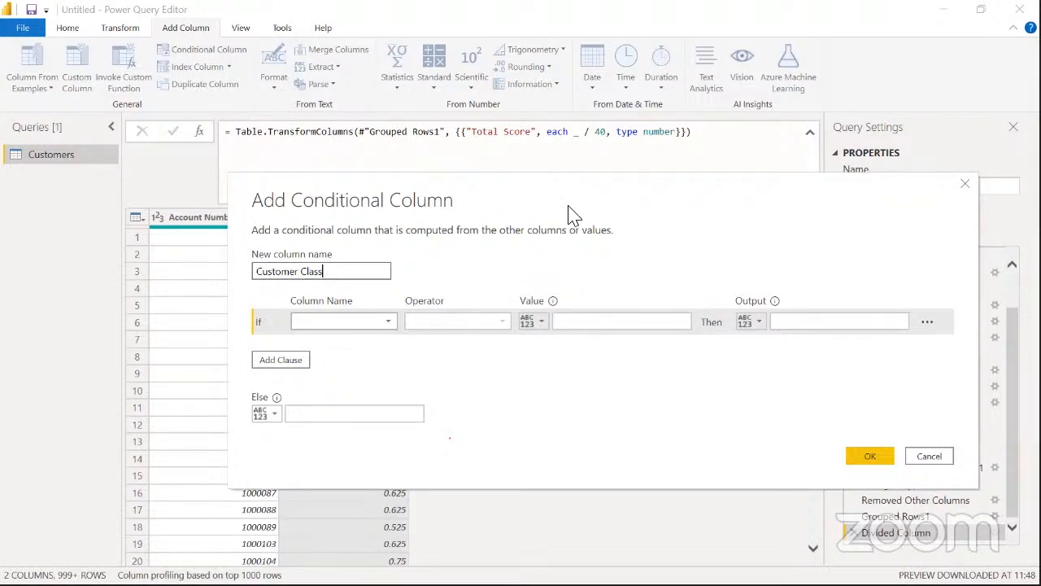
drag(572, 214, 506, 314)
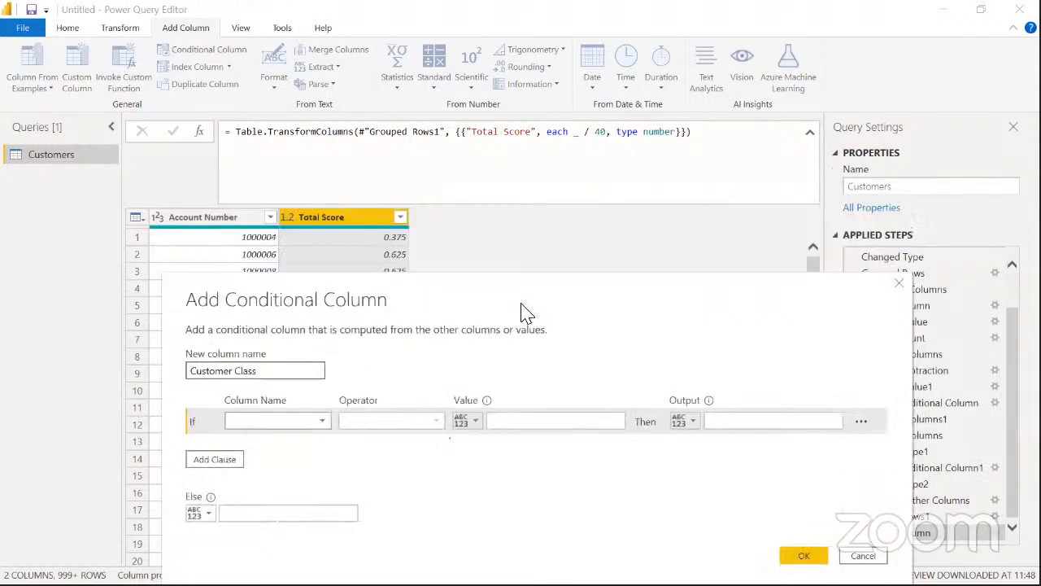
click(317, 429)
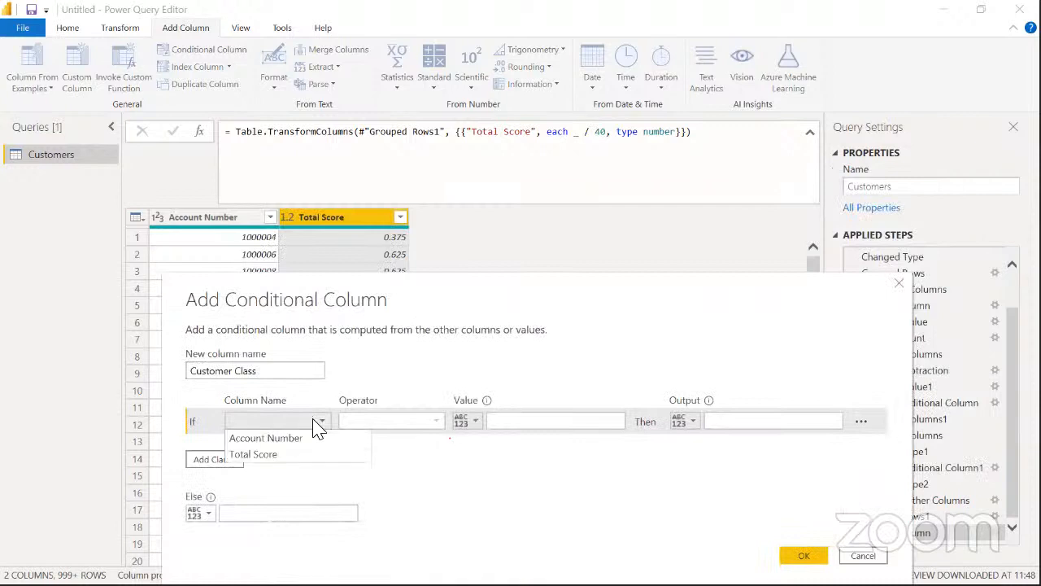
click(277, 456)
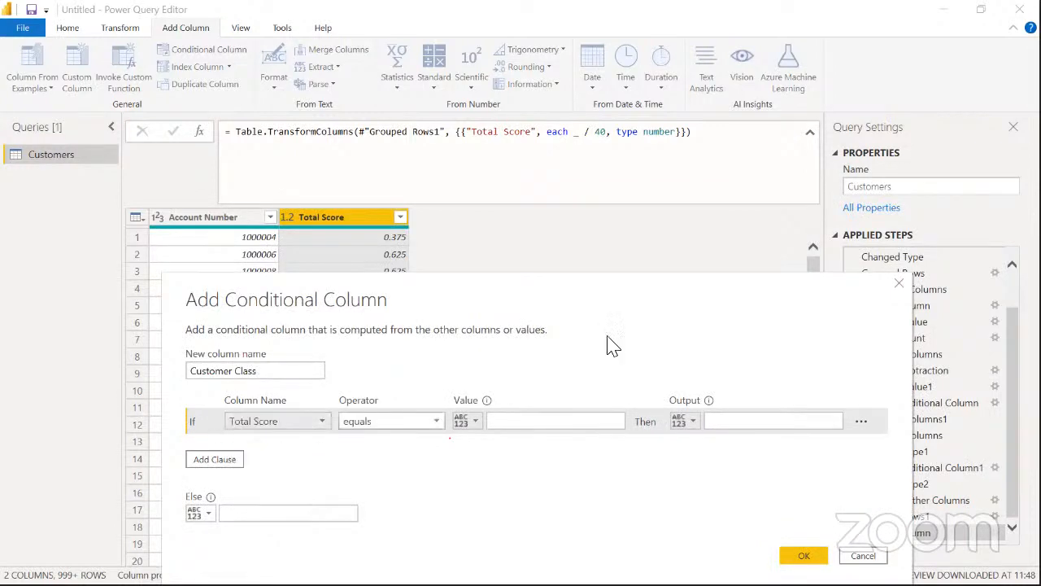
Switch to the Word case study and copy the label "Tier 1 Priority Service" from the classification list
key(alt+Tab)
key(alt+Tab)
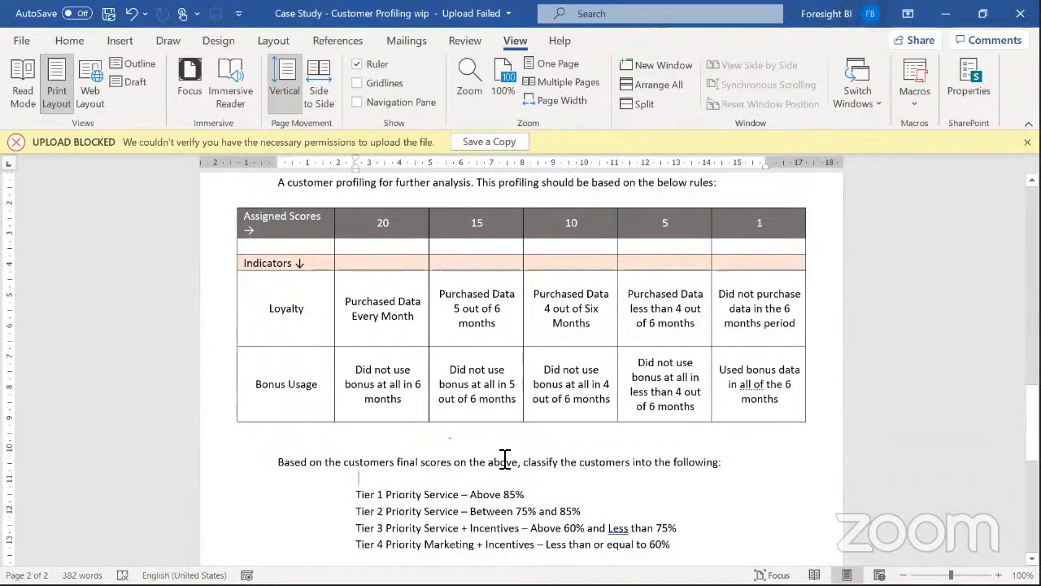
key(ctrl+shift+Right)
key(ctrl+shift+Right)
key(ctrl+shift+Right)
key(ctrl+shift+Right)
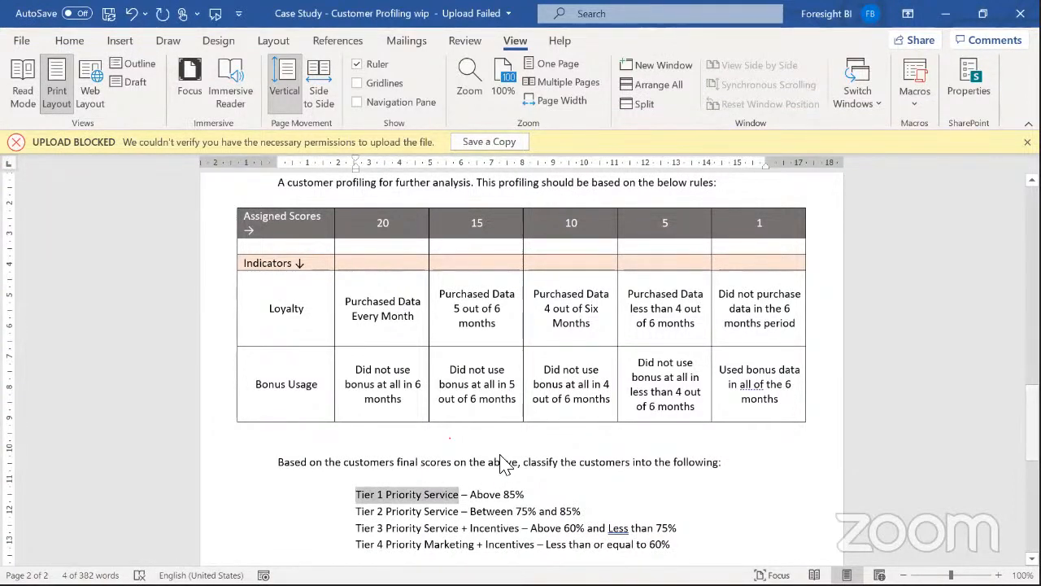
Return to Power Query Editor and set the first condition to is greater than 0.85 with output "Tier 1 Priority Service"
key(alt+Tab)
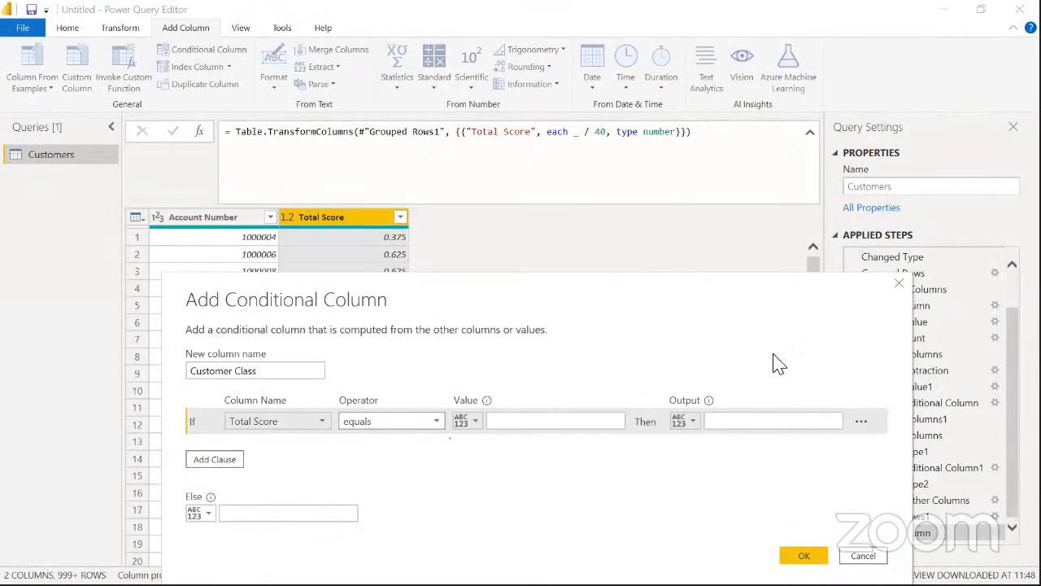
click(432, 424)
click(400, 472)
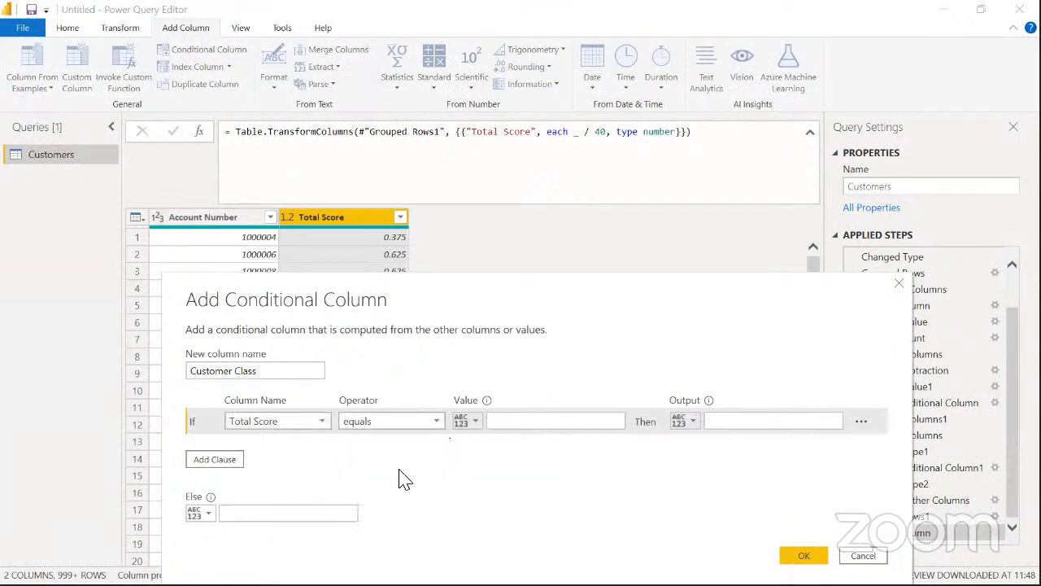
click(511, 424)
text(0.85)
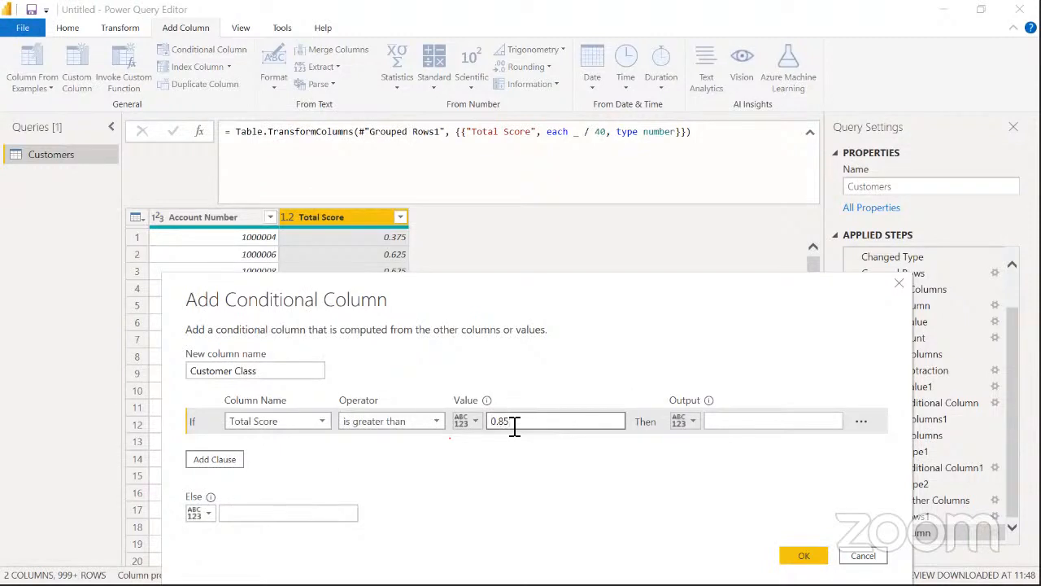
click(760, 429)
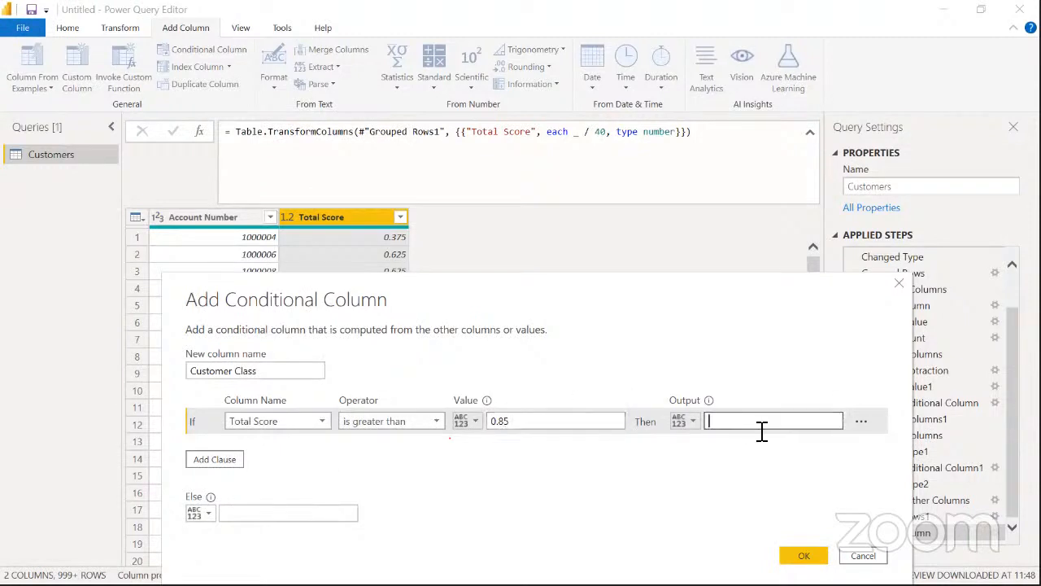
text(Tier 1 Priority Service)
Add a second clause on Total Score and check the Tier 2 score range in the Word case study
click(214, 459)
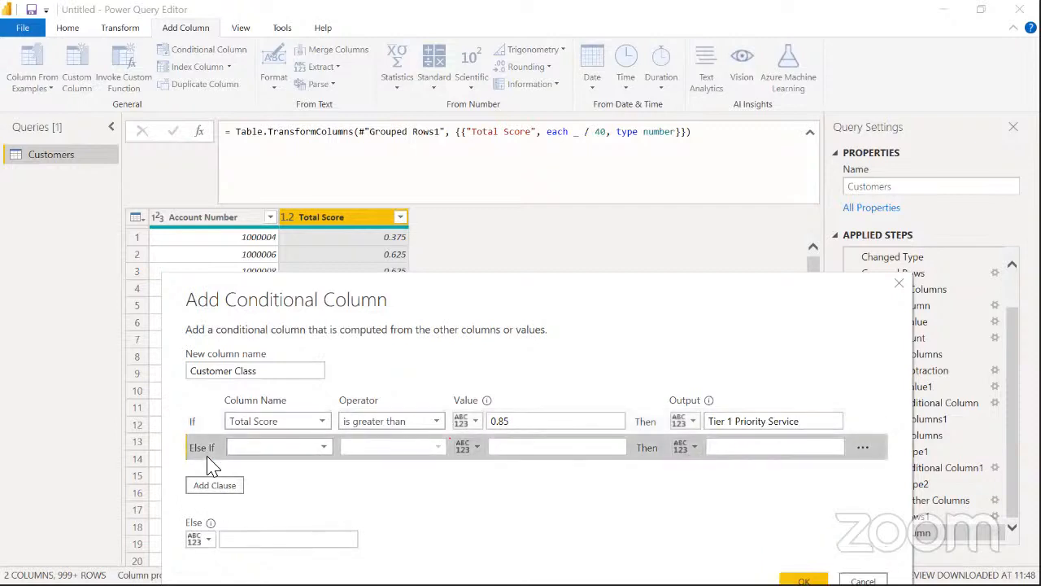
click(312, 453)
click(279, 478)
key(alt+Tab)
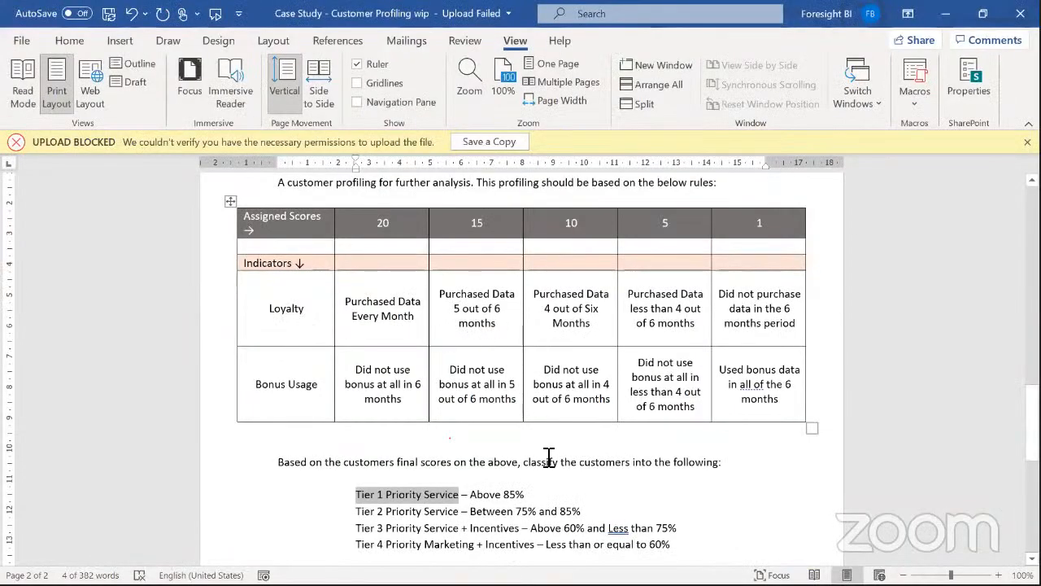
drag(463, 511, 580, 511)
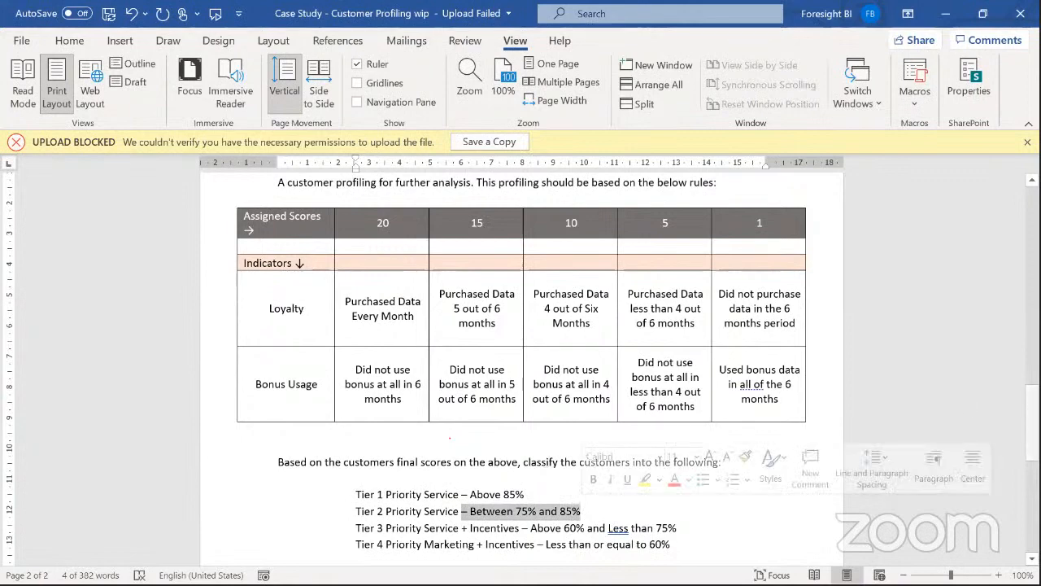
drag(1032, 407, 1032, 424)
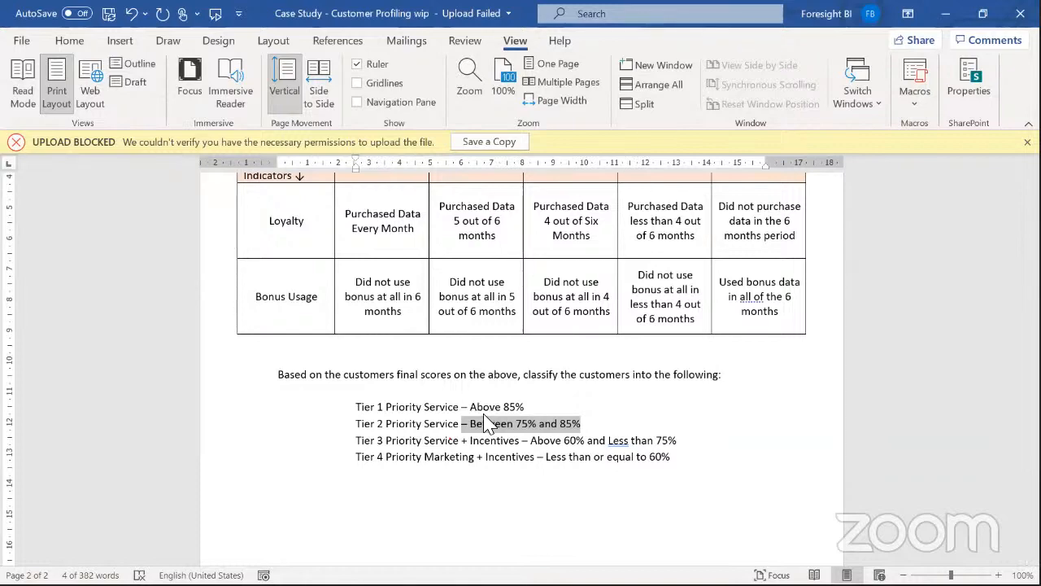
Return to Power Query Editor and set the second clause to is greater than or equal to 0.75 with output "Tier 2 Priority Service"
key(alt+Tab)
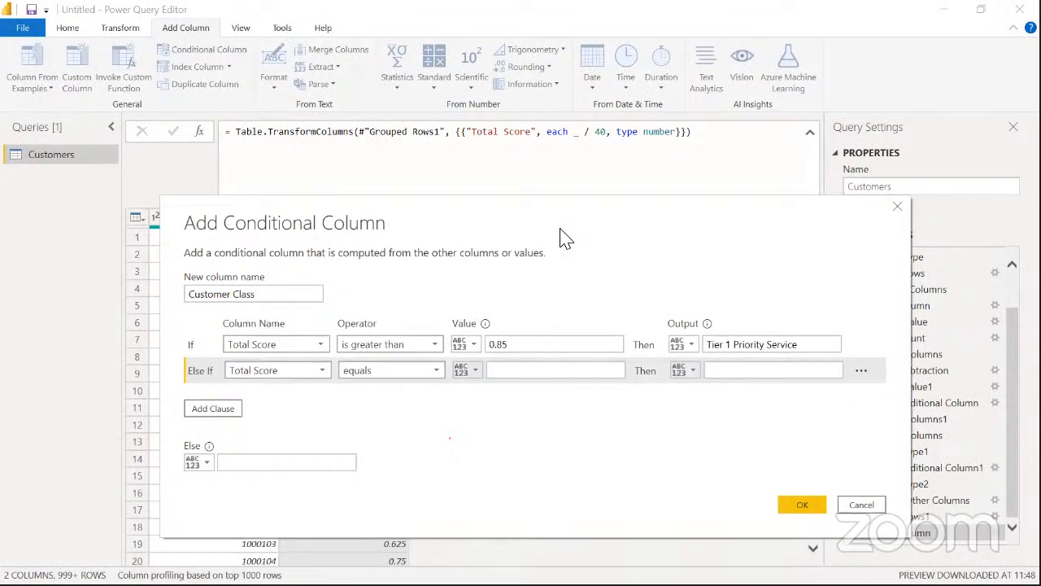
click(429, 378)
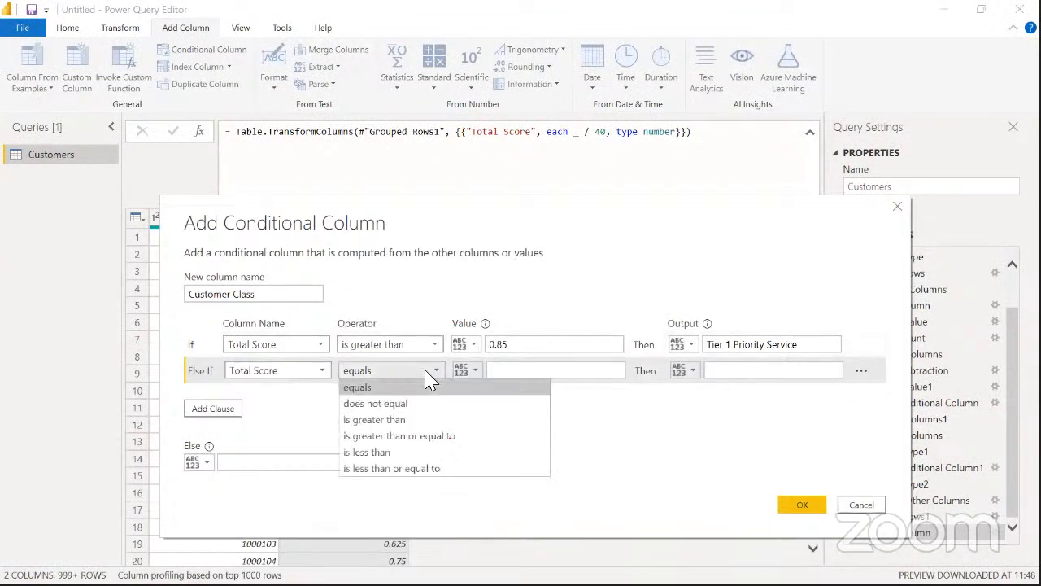
click(397, 437)
click(516, 372)
text(0.75)
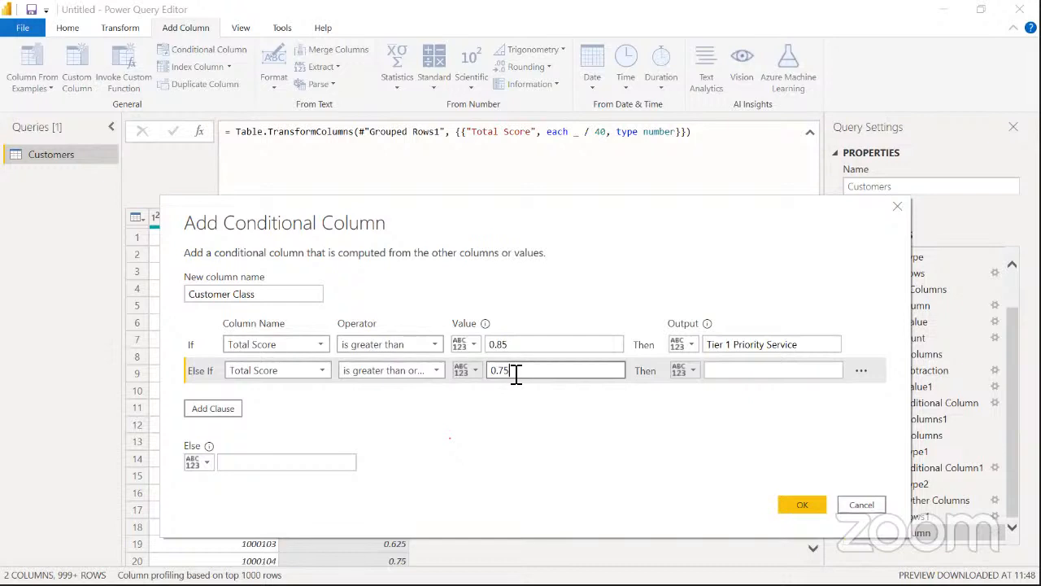
click(738, 371)
text(Tier 1 Priority Service)
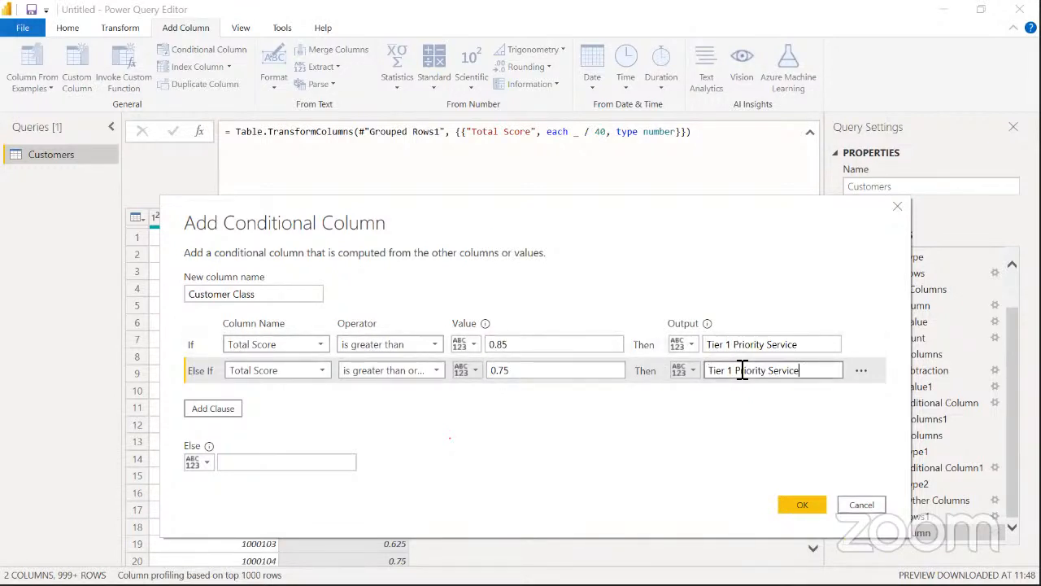
double_click(730, 370)
text(2)
Add a third clause on Total Score and check the Tier 3 score range in the Word case study
click(203, 413)
click(298, 399)
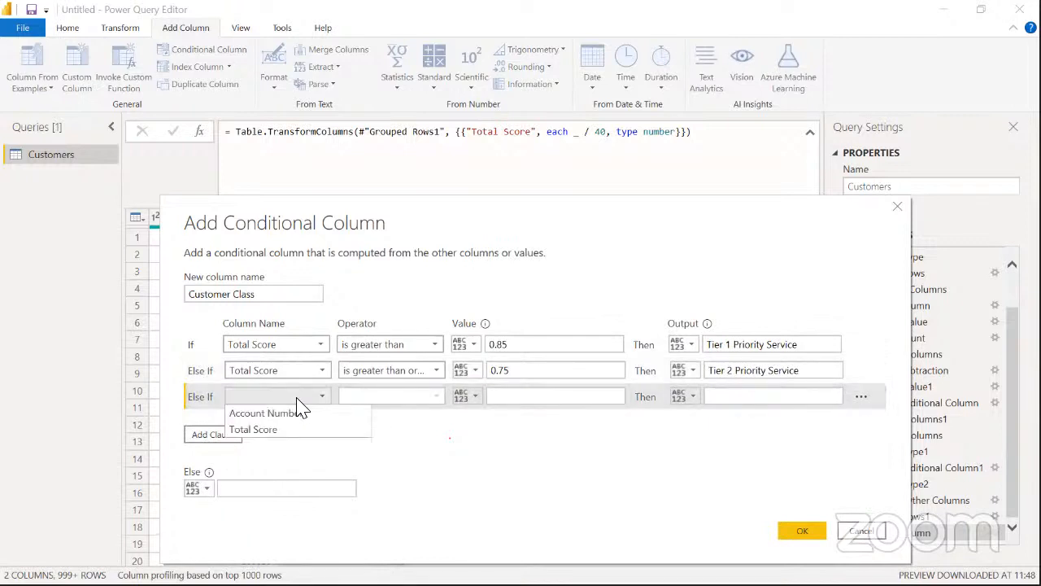
click(281, 429)
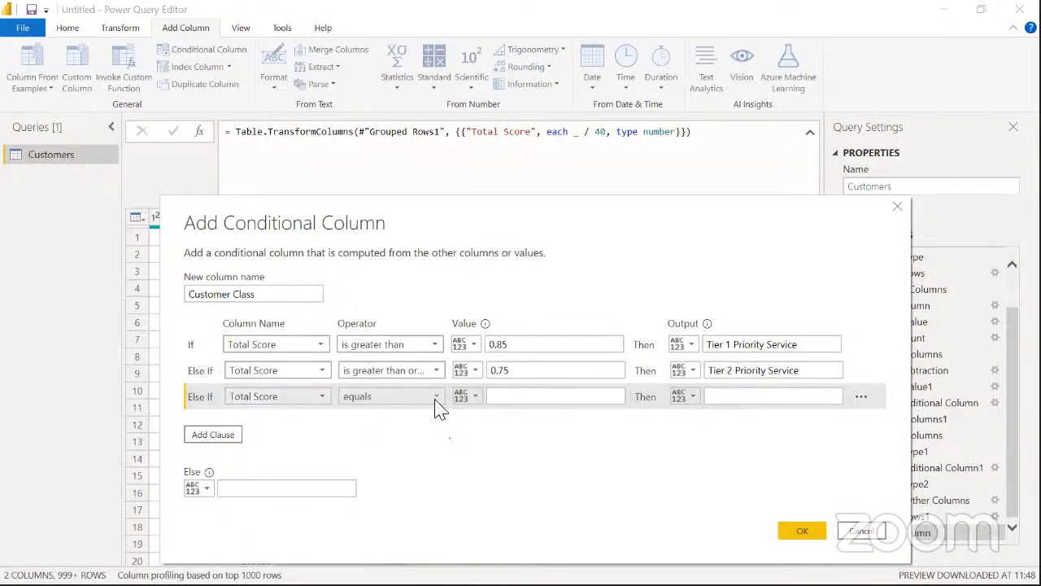
key(alt+Tab)
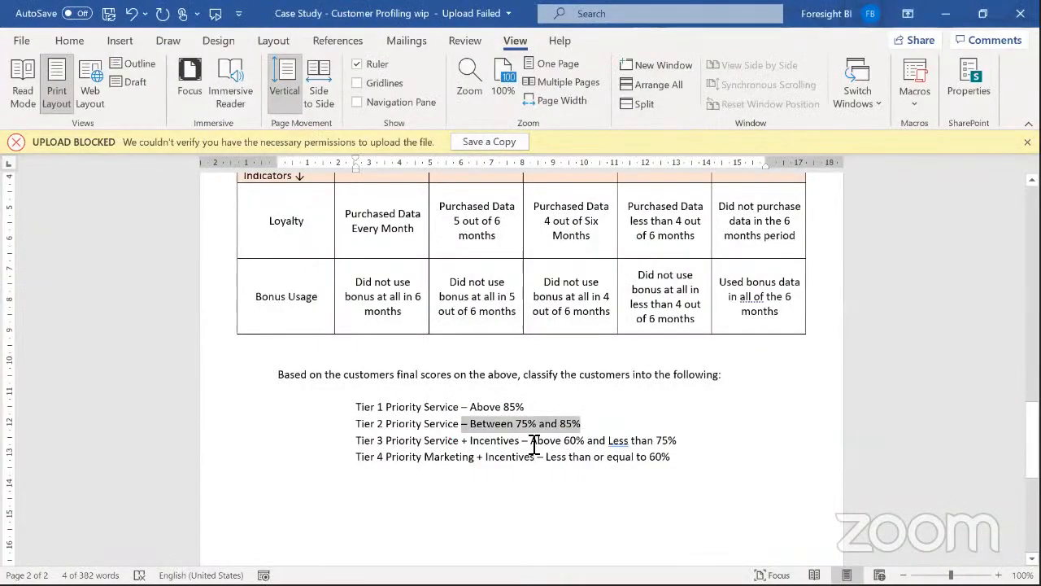
drag(534, 444, 680, 447)
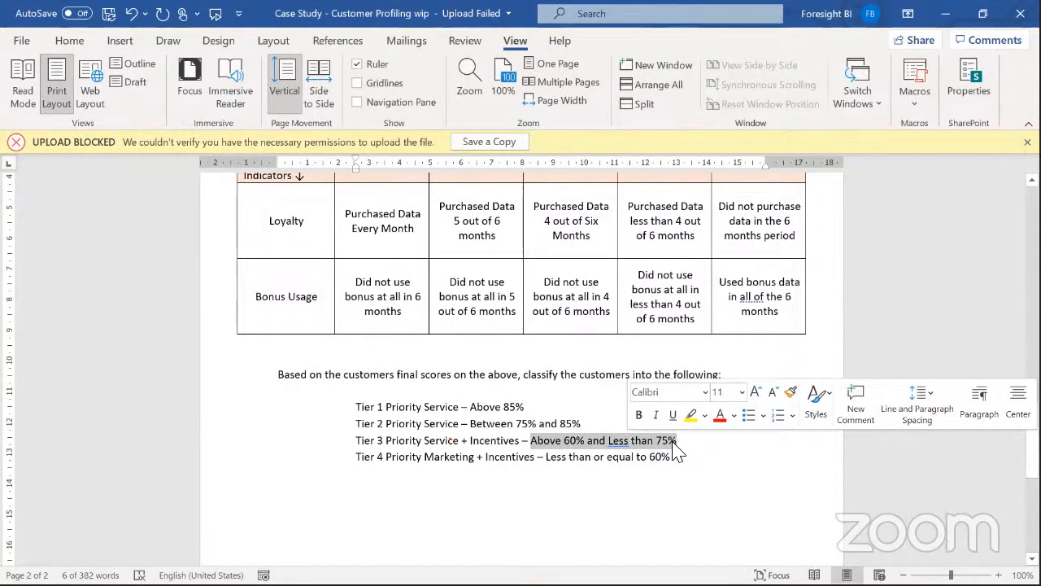
Return to Power Query Editor and set the third clause's condition to is greater than 0.6
key(alt+Tab)
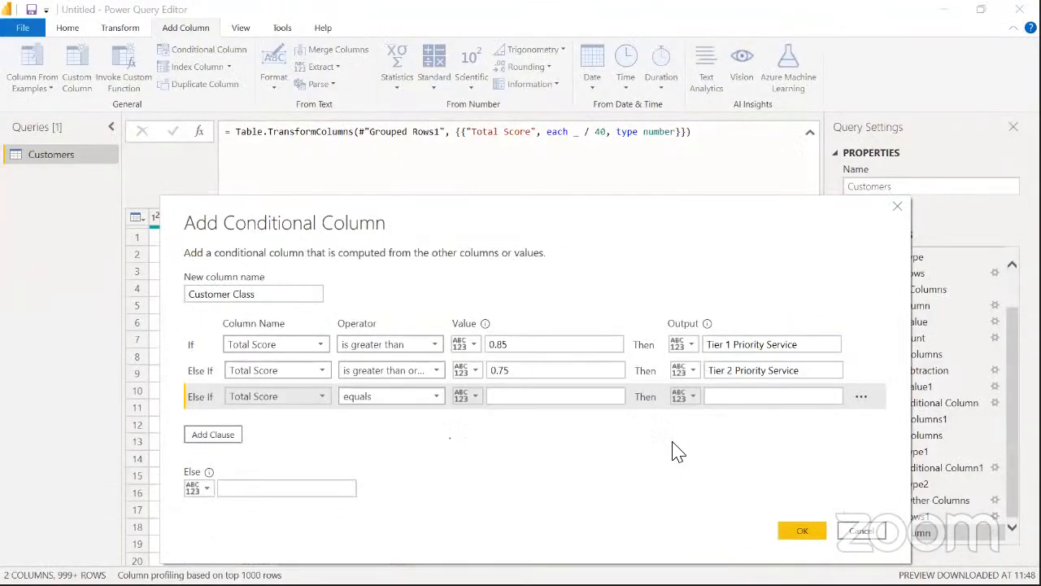
click(423, 399)
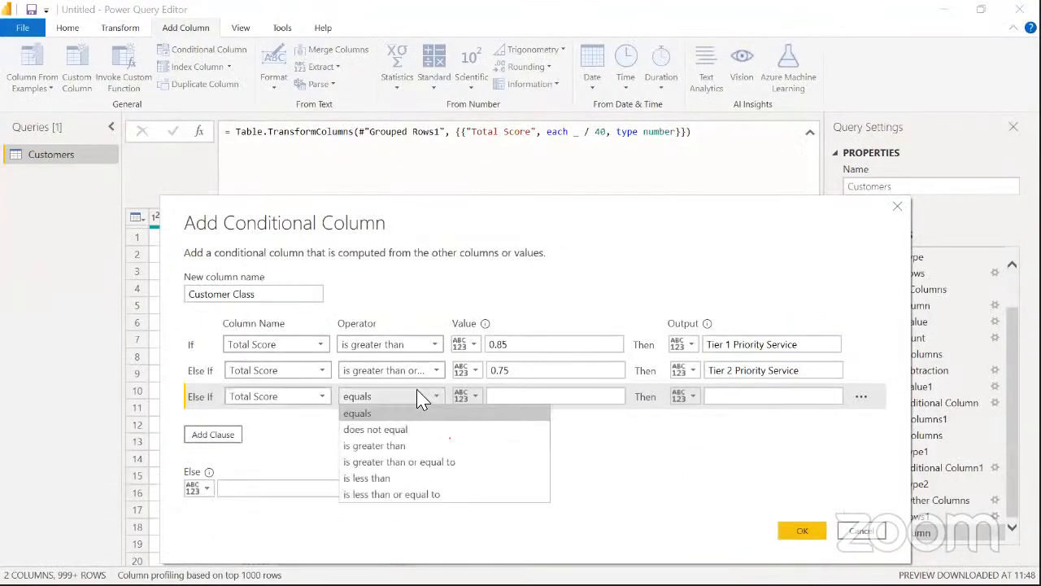
click(386, 446)
click(514, 397)
text(0.6)
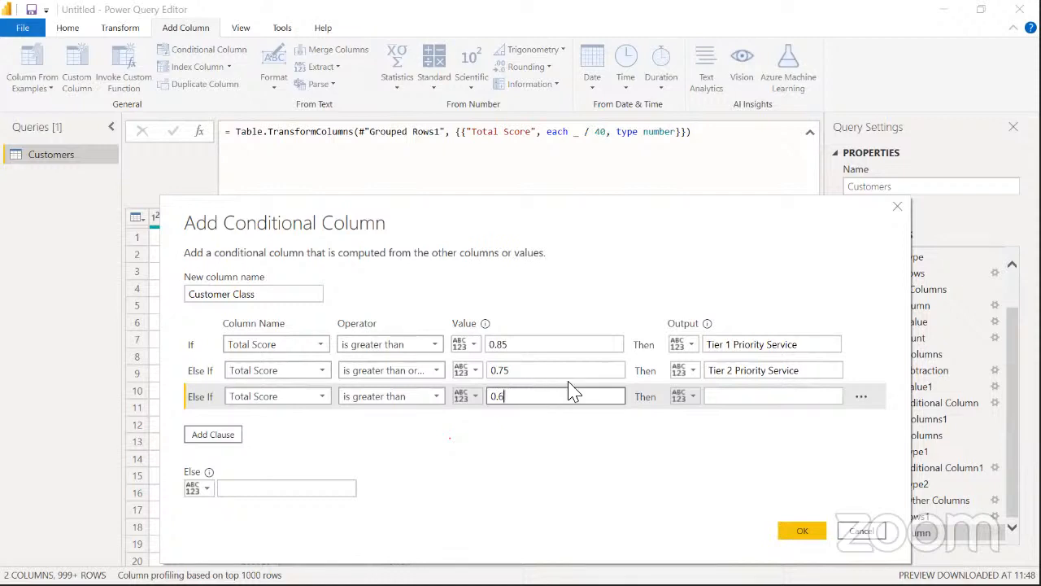
Copy the label "Tier 3 Priority Service + Incentives" from the Word case study into the third clause's output
click(741, 397)
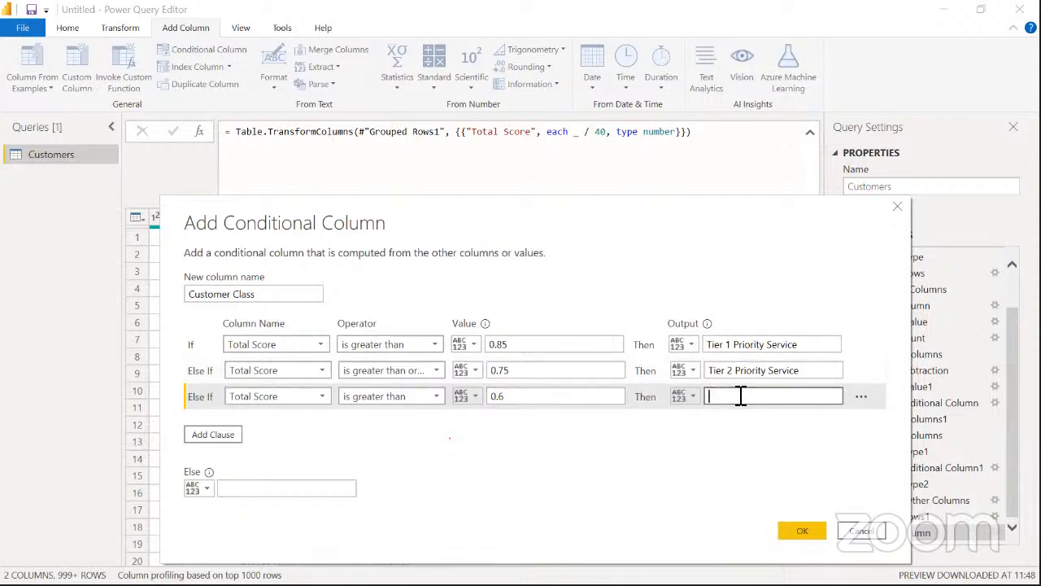
key(alt+Tab)
click(364, 446)
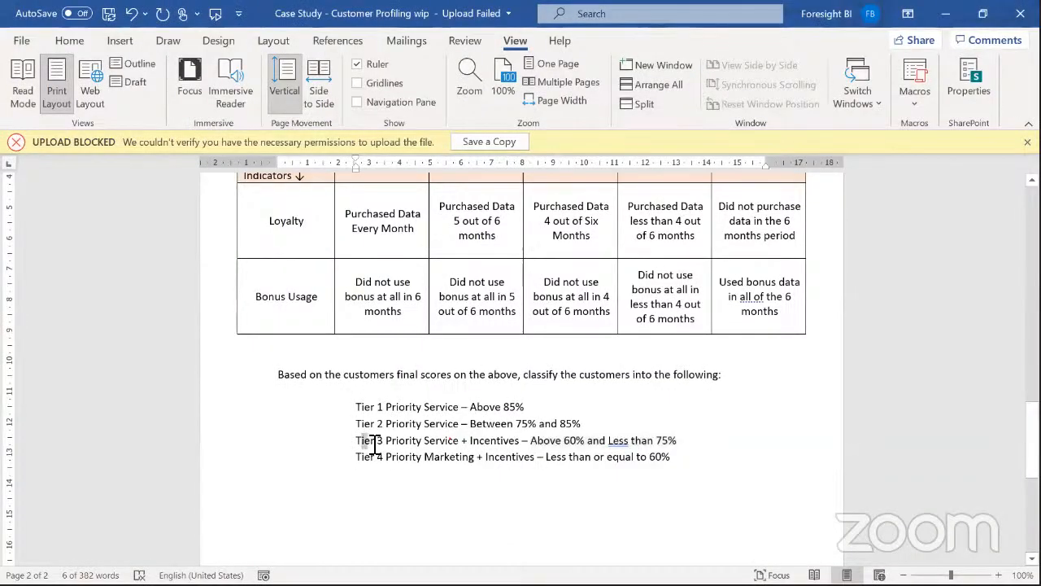
key(shift+Right)
key(shift+Right)
key(shift+Right)
key(shift+Right)
key(shift+Right)
key(shift+Right)
key(shift+Right)
key(shift+Right)
key(shift+Right)
key(shift+Right)
key(shift+Right)
key(shift+Right)
key(shift+Right)
key(shift+Right)
key(shift+Right)
key(shift+Right)
key(shift+Right)
key(shift+Right)
key(shift+Right)
key(shift+Right)
key(shift+Right)
key(shift+Right)
key(shift+Right)
key(shift+Right)
key(shift+Right)
key(shift+Right)
key(shift+Right)
key(shift+Right)
key(shift+Right)
key(shift+Right)
key(shift+Right)
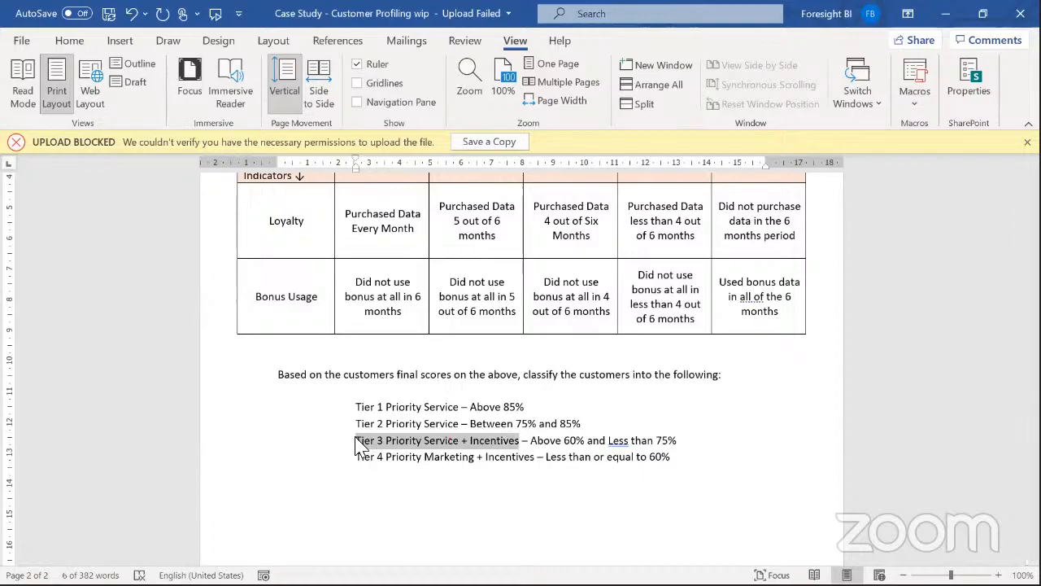
key(alt+Tab)
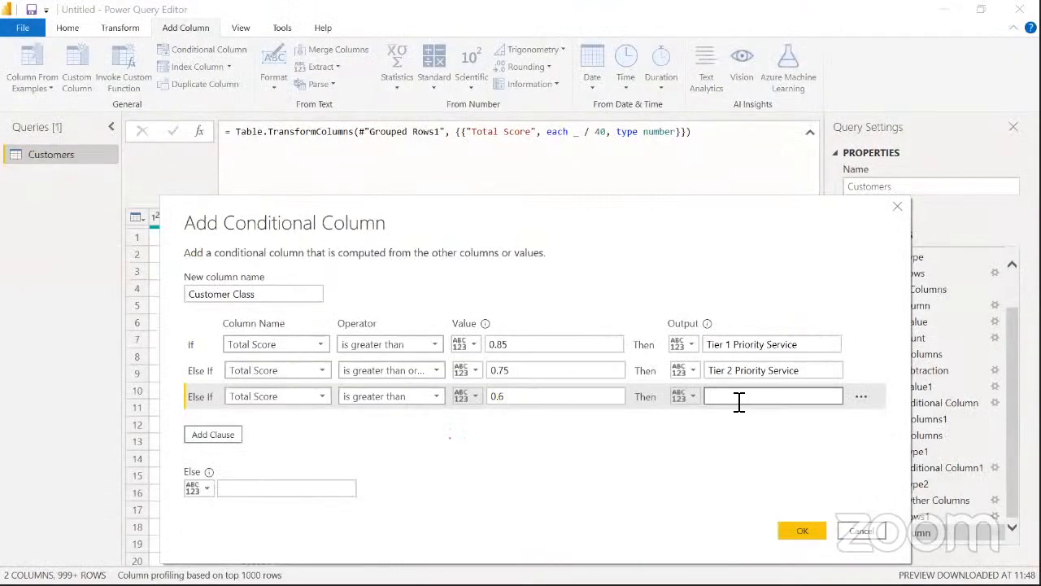
text(Tier 3 Priority Service + Incentives)
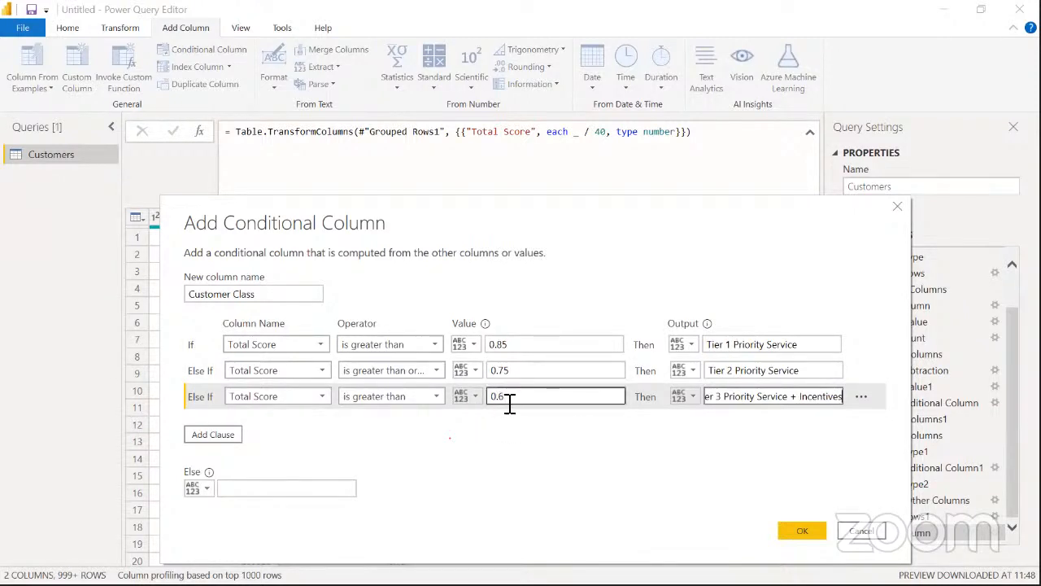
Copy "Tier 4 Priority Marketing + Incentives" from the Word case study into the Else output and create the Customer Class column
click(498, 371)
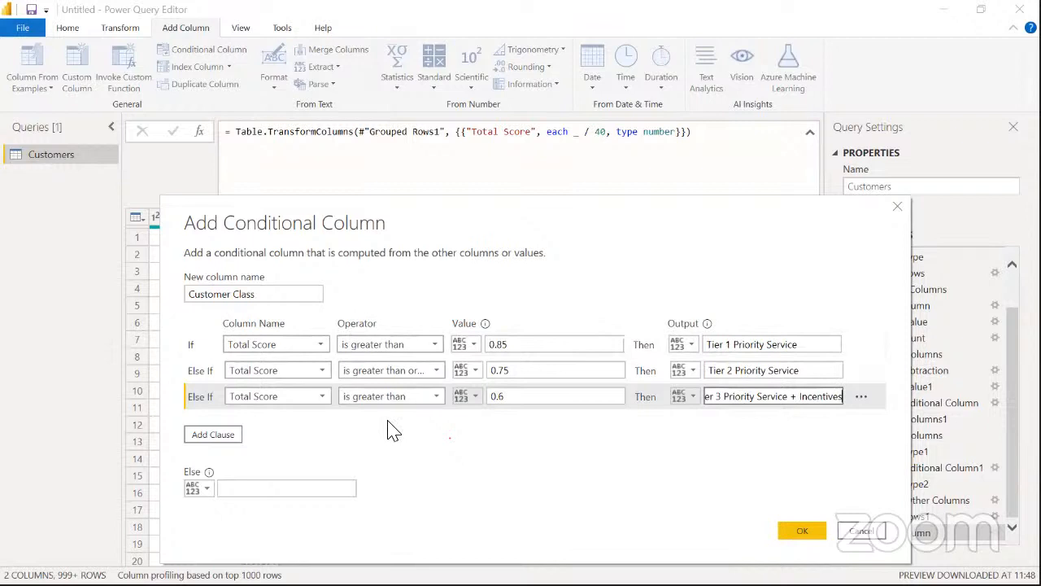
click(261, 487)
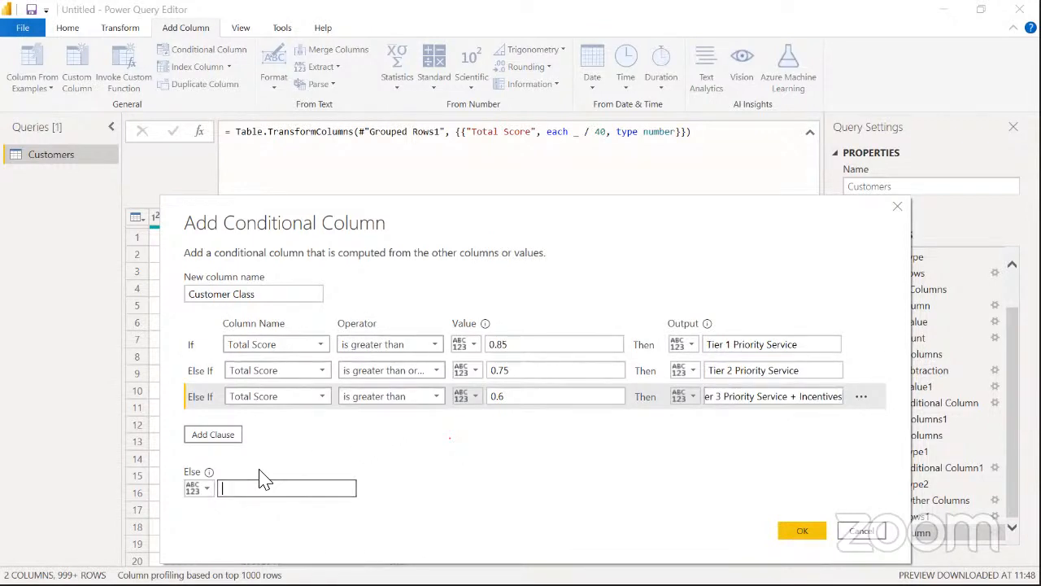
key(alt+Tab)
drag(356, 457, 534, 457)
key(ctrl+c)
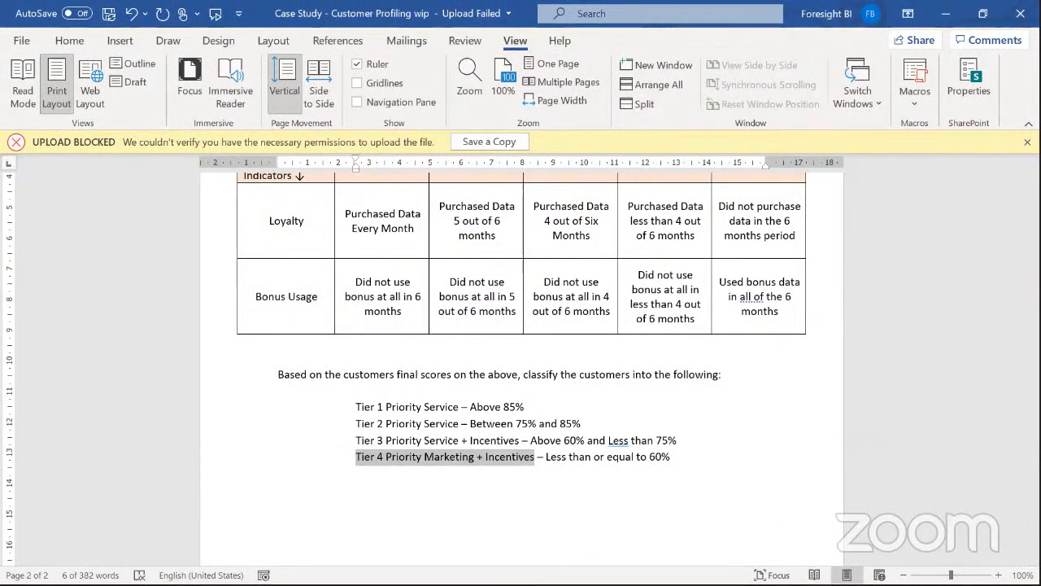
key(alt+Tab)
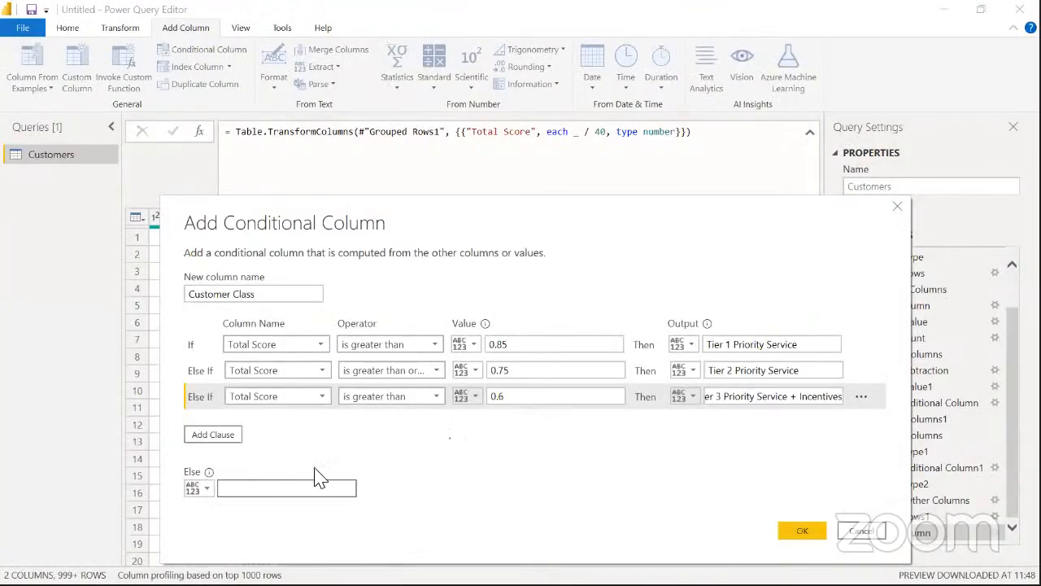
key(ctrl+v)
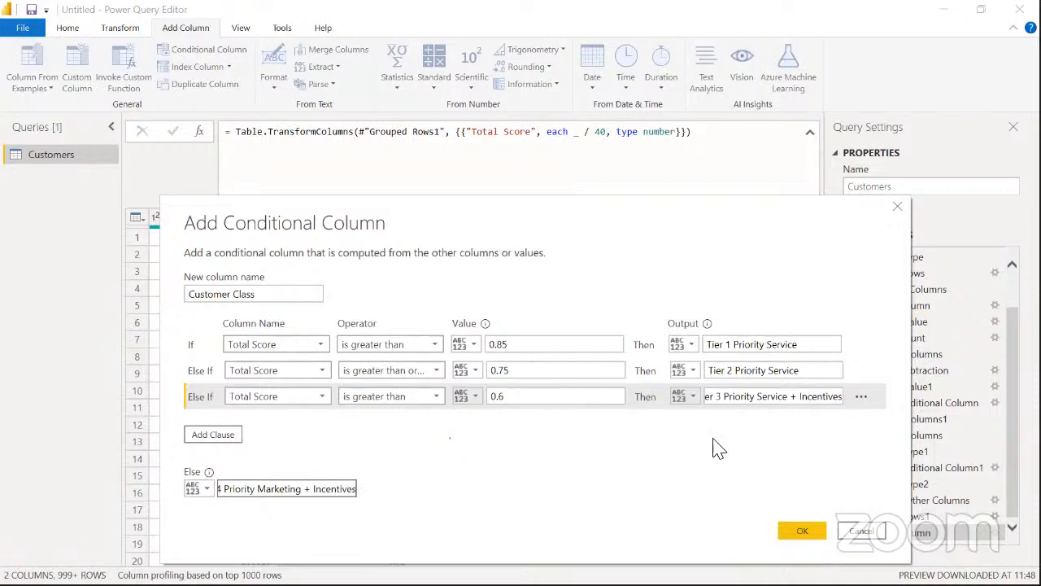
key(Return)
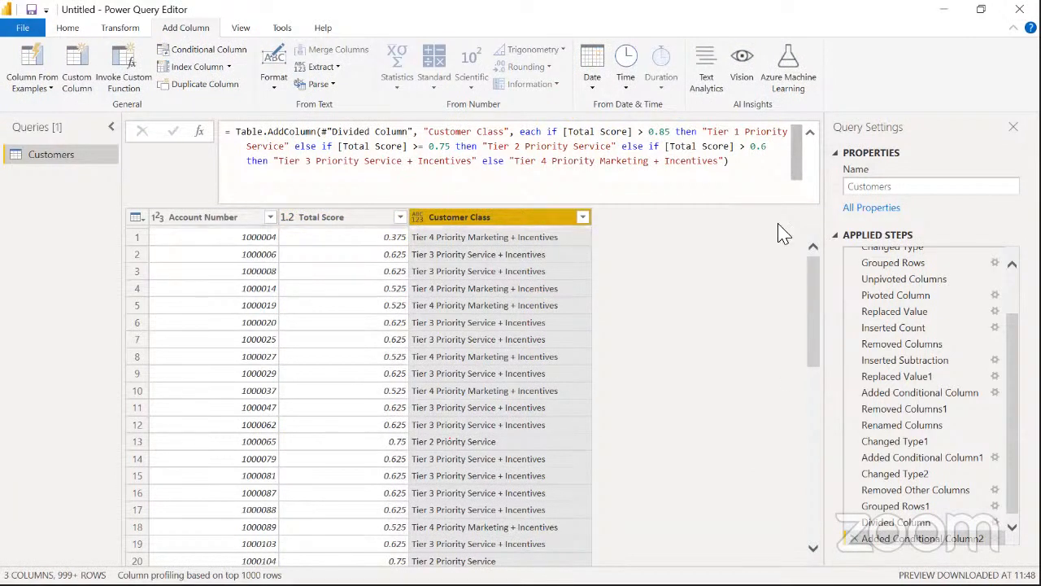
Append "and" plus a copy of the condition [Total Score] >= 0.75 to the Tier 2 condition in the Customer Class formula
drag(565, 131, 793, 132)
drag(669, 160, 292, 152)
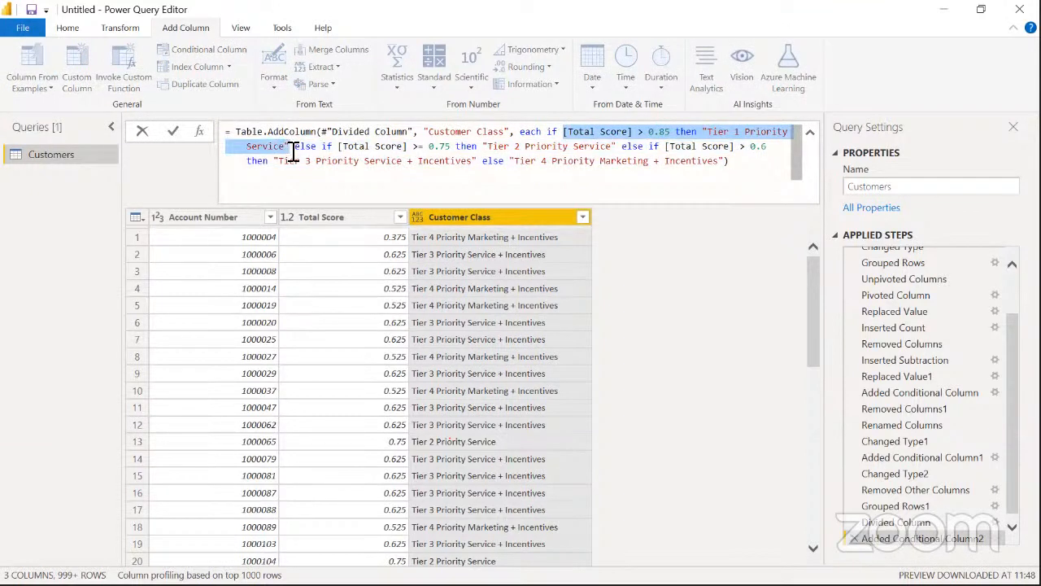
click(342, 148)
drag(355, 153, 455, 152)
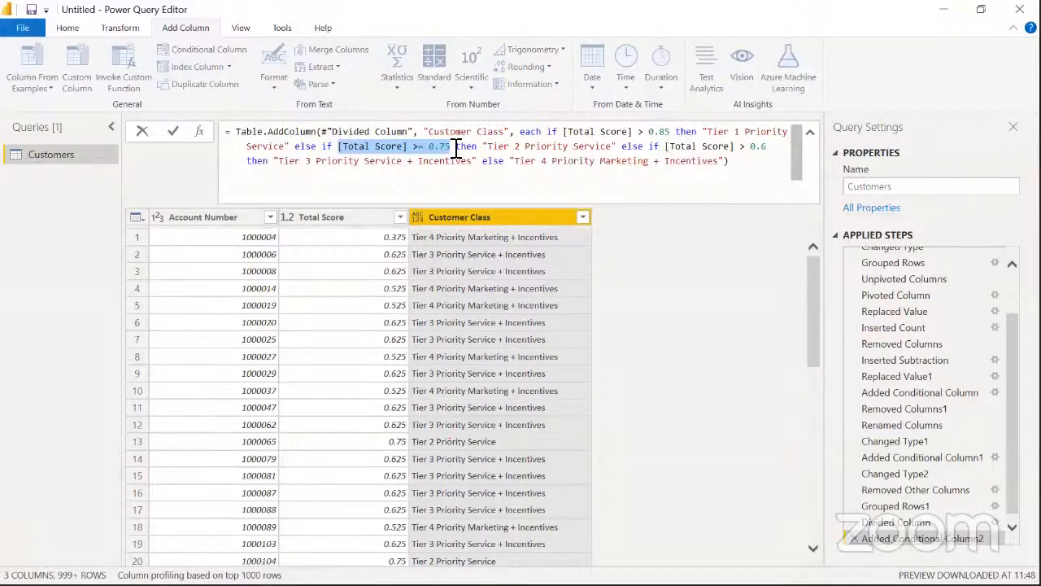
click(394, 149)
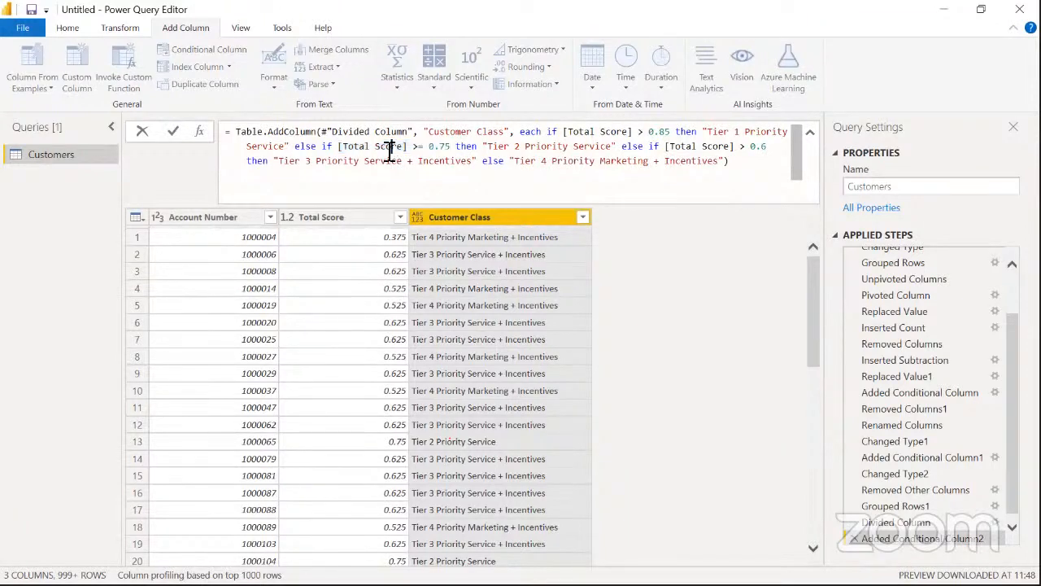
drag(339, 150, 456, 150)
key(ctrl+c)
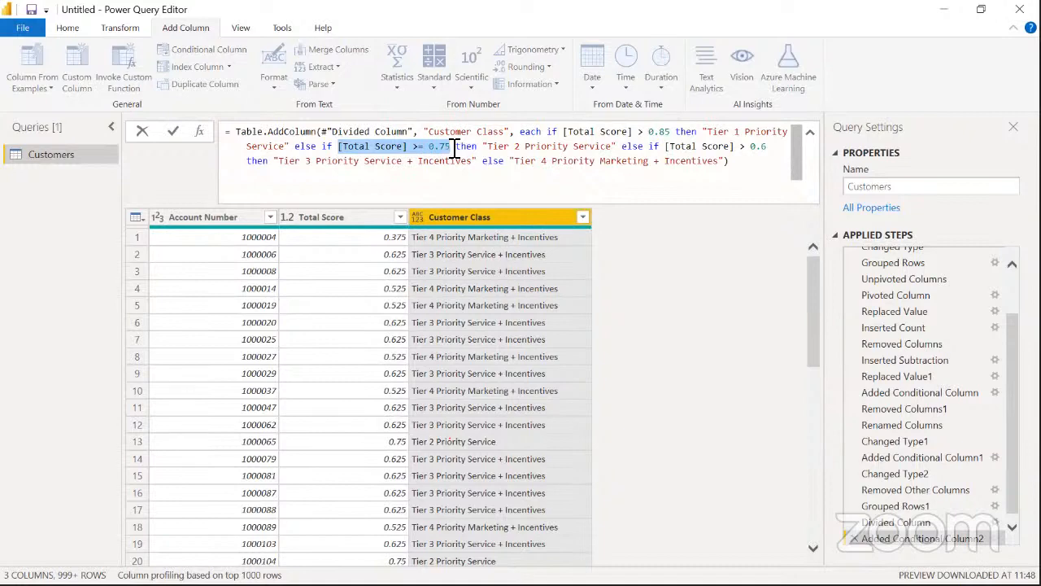
click(456, 149)
text(and)
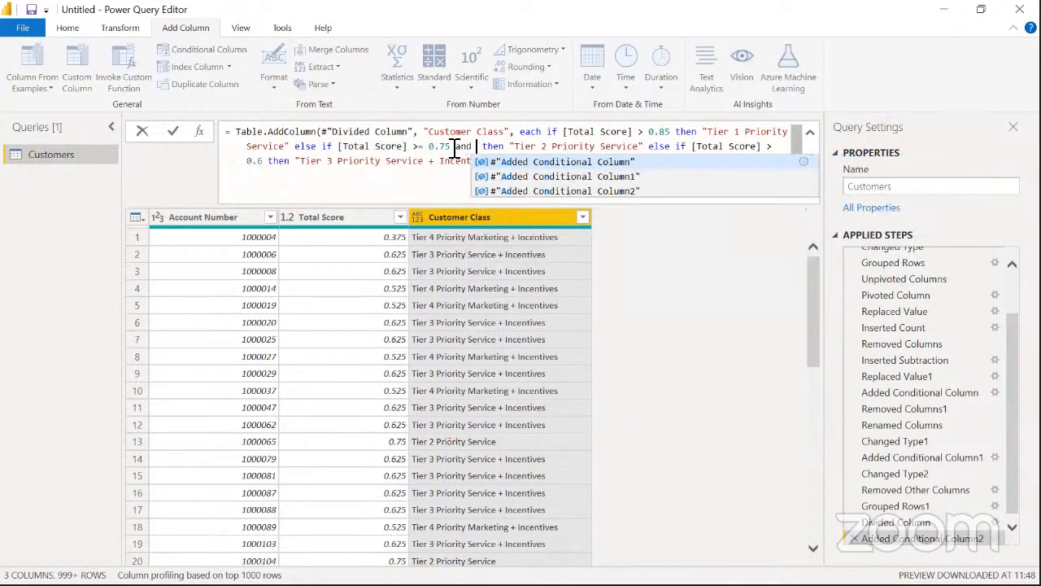
key(ctrl+v)
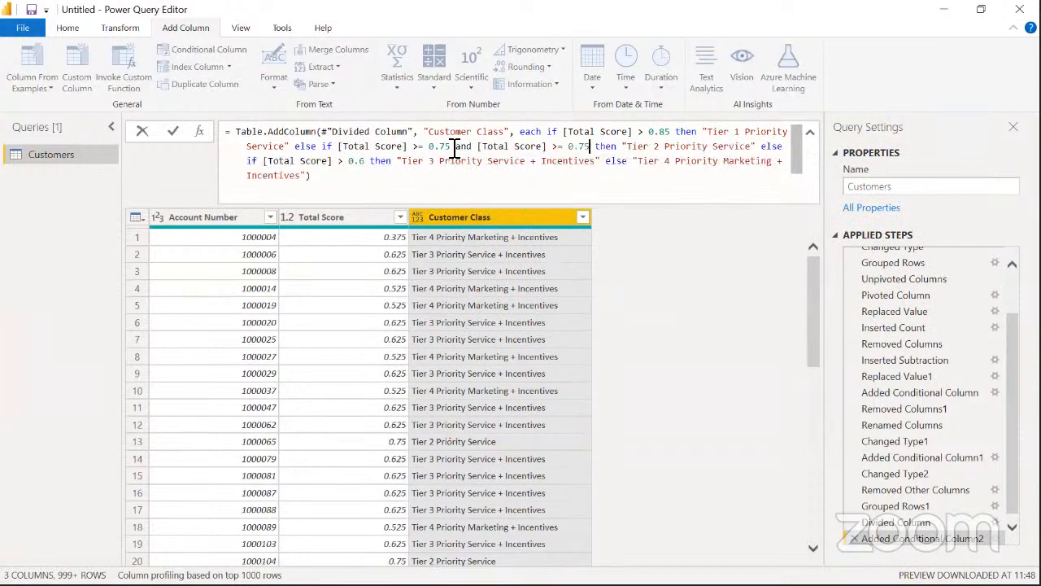
Change the copied Tier 2 condition in the formula to [Total Score] <= 0.85
click(561, 149)
key(BackSpace)
text(<)
click(586, 151)
key(BackSpace)
text(8)
Check the Tier 3 range in the Word case study and append "and [Total Score] >= 0.75" to the formula's Tier 3 condition
drag(266, 161, 371, 167)
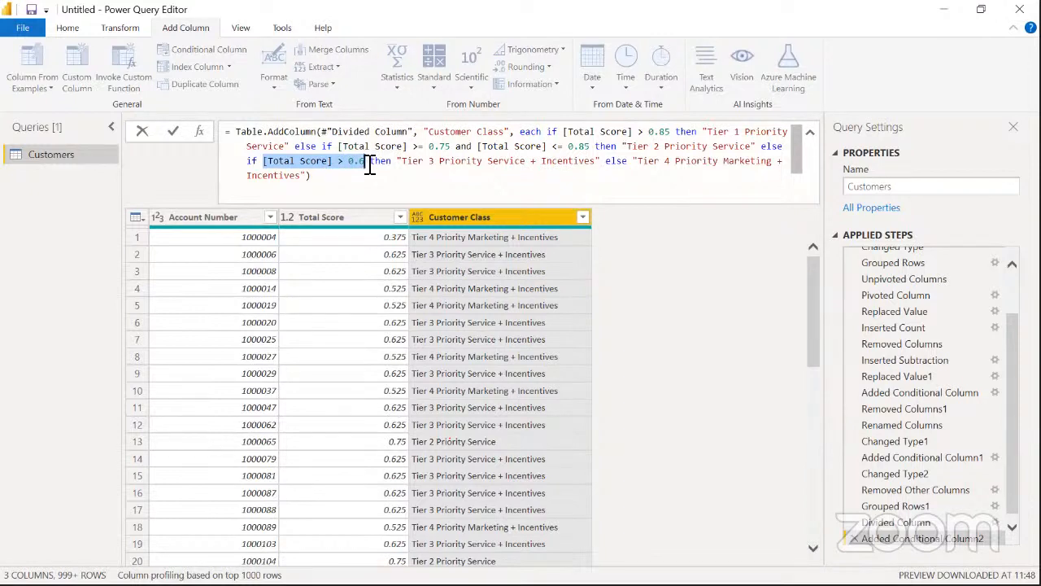
key(alt+Tab)
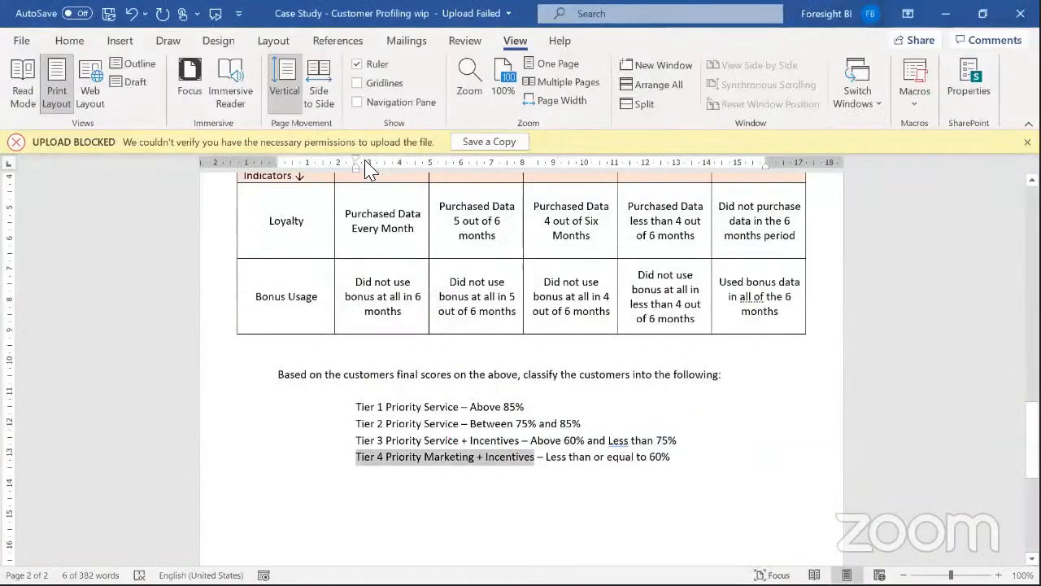
key(alt+Tab)
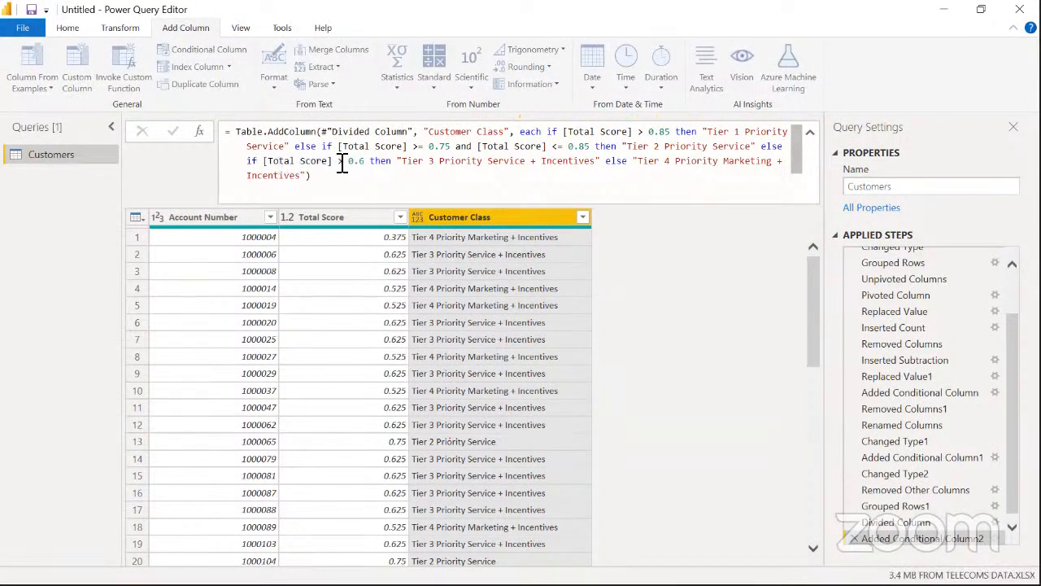
drag(263, 160, 366, 162)
click(367, 161)
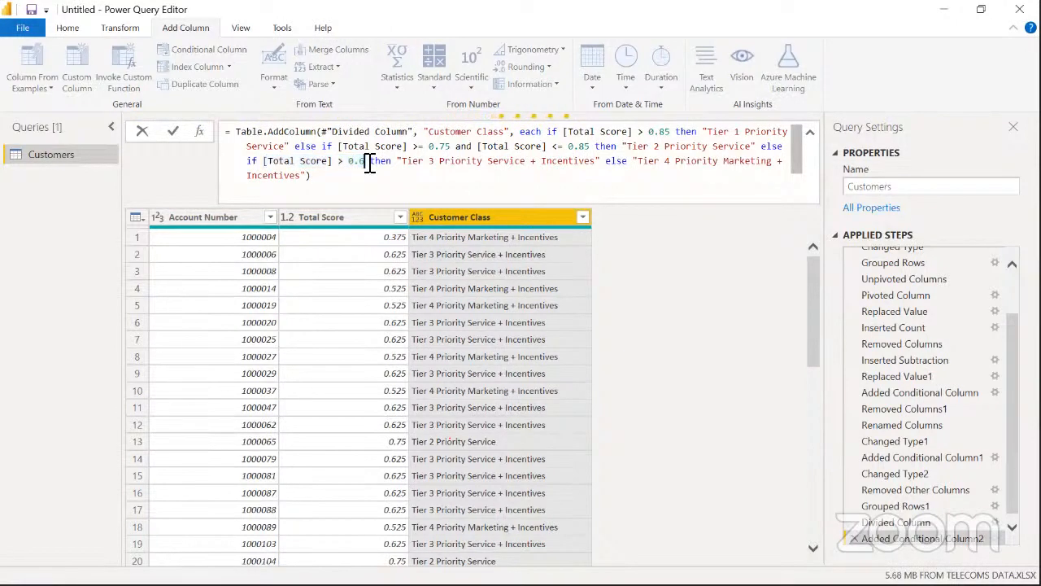
text(and )
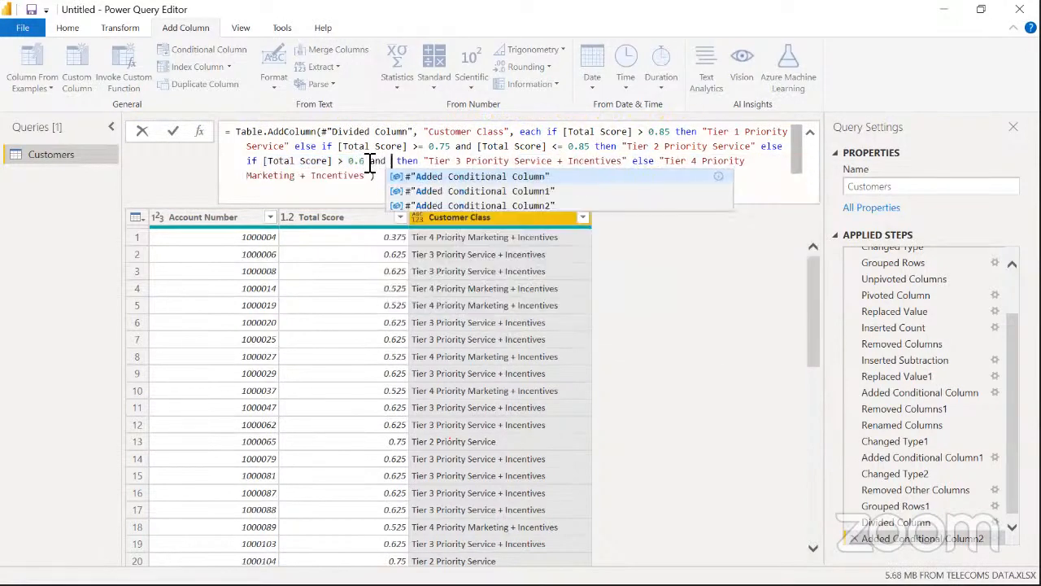
text([Total Score] <= 0.75)
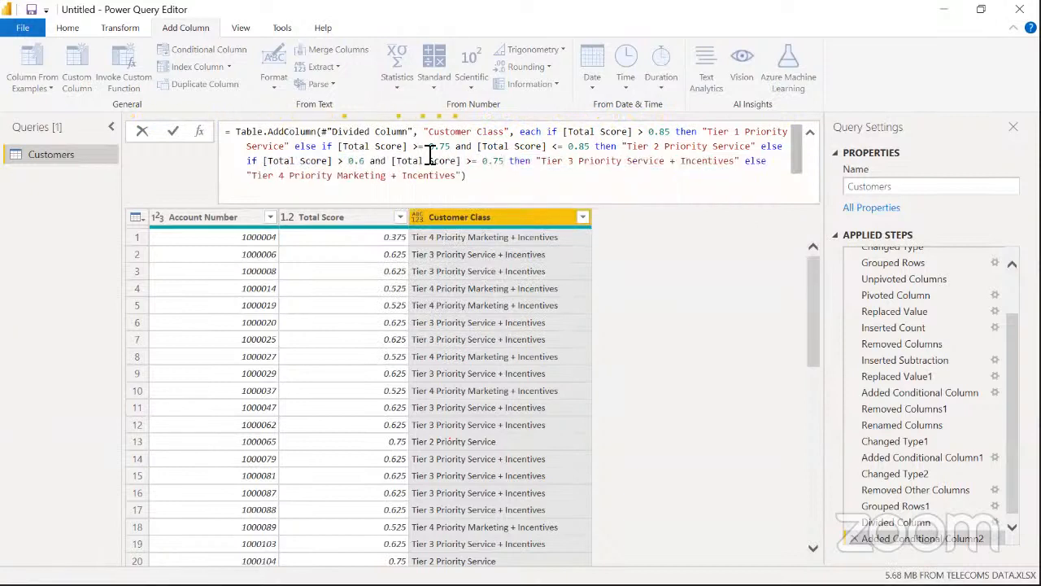
Change the second Tier 3 condition to [Total Score] < 0.75 and apply the edited formula
click(479, 162)
key(BackSpace)
key(BackSpace)
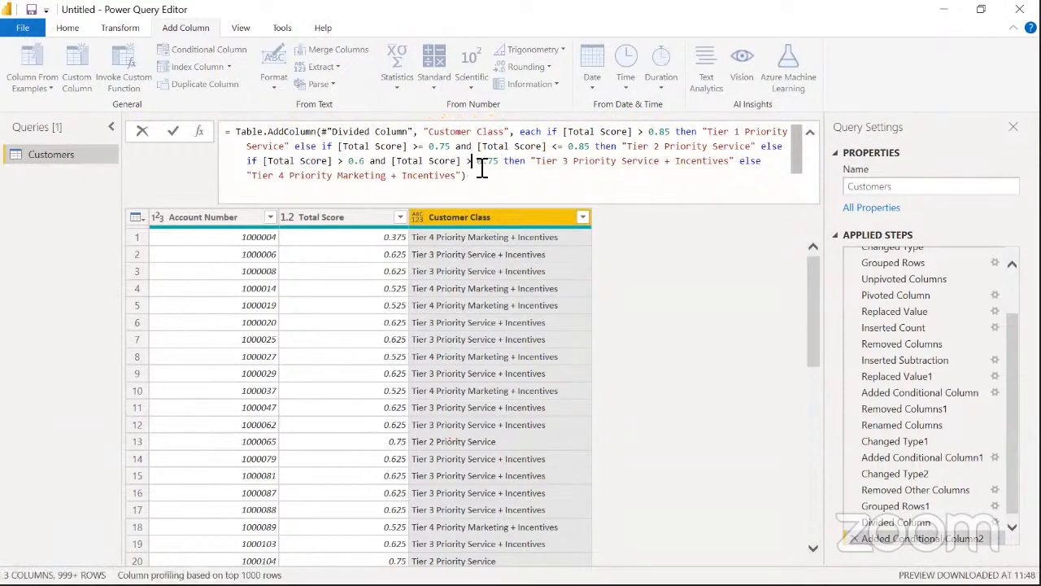
text(<)
click(174, 134)
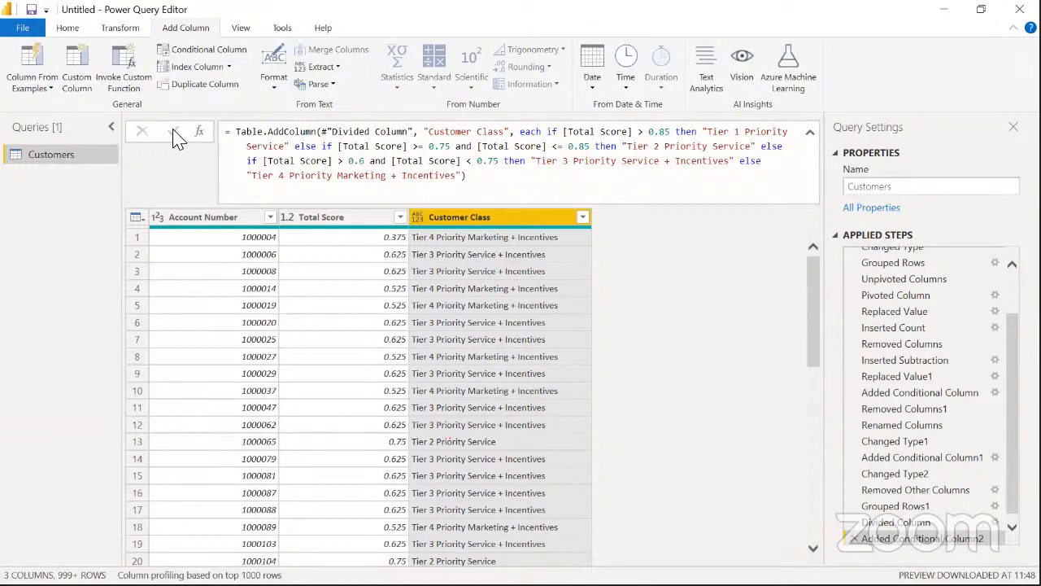
Set the Customer Class column's data type to Text and collapse the expanded formula display
click(417, 217)
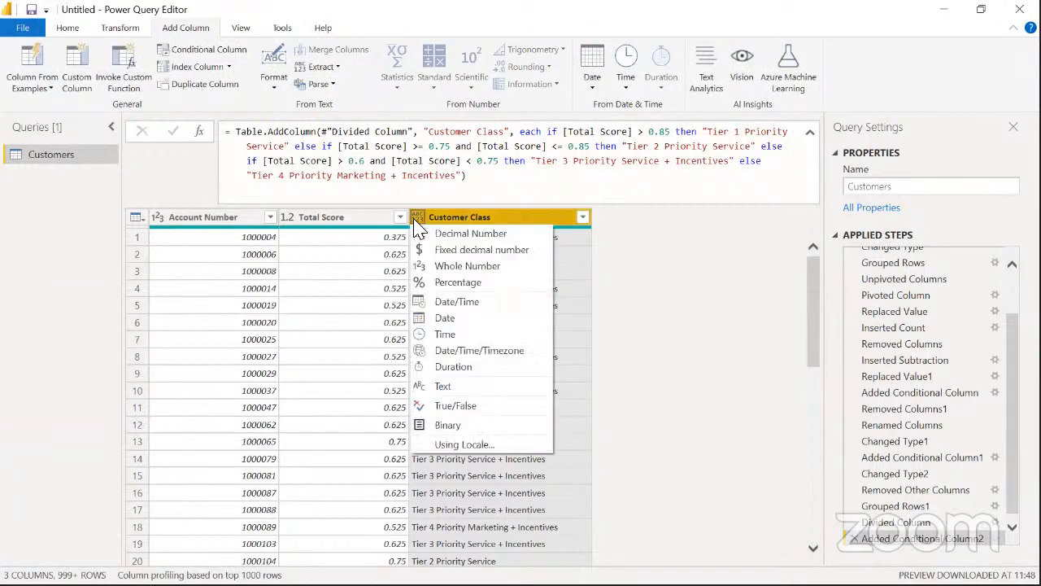
click(472, 389)
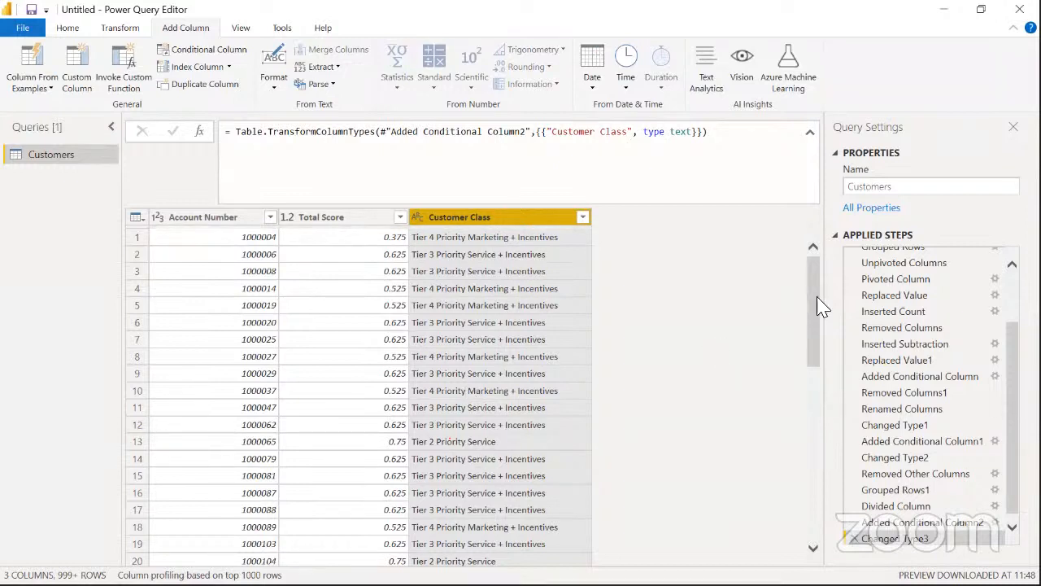
scroll(817, 320, down, 1)
drag(820, 320, 821, 263)
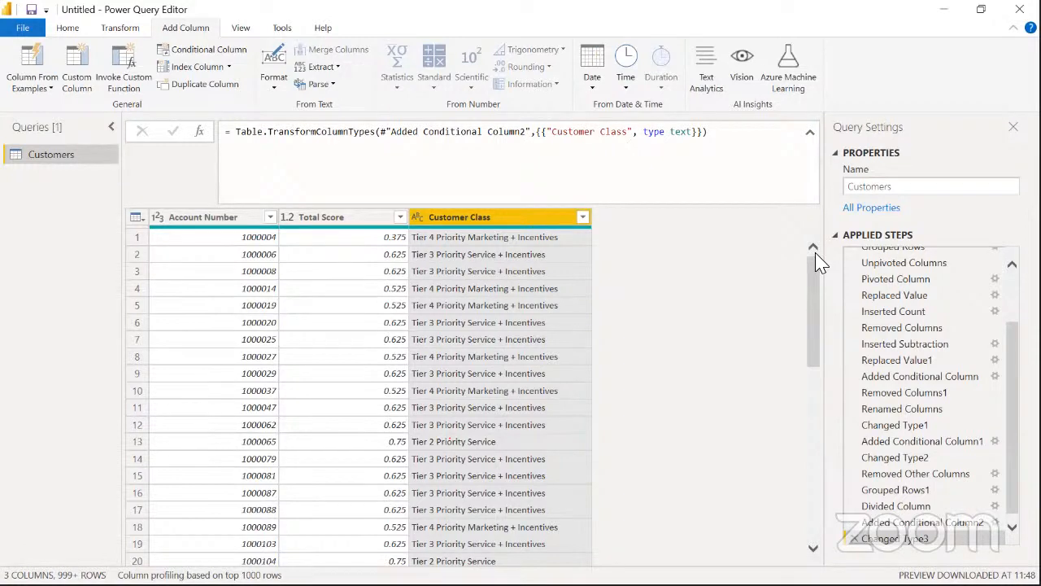
click(810, 134)
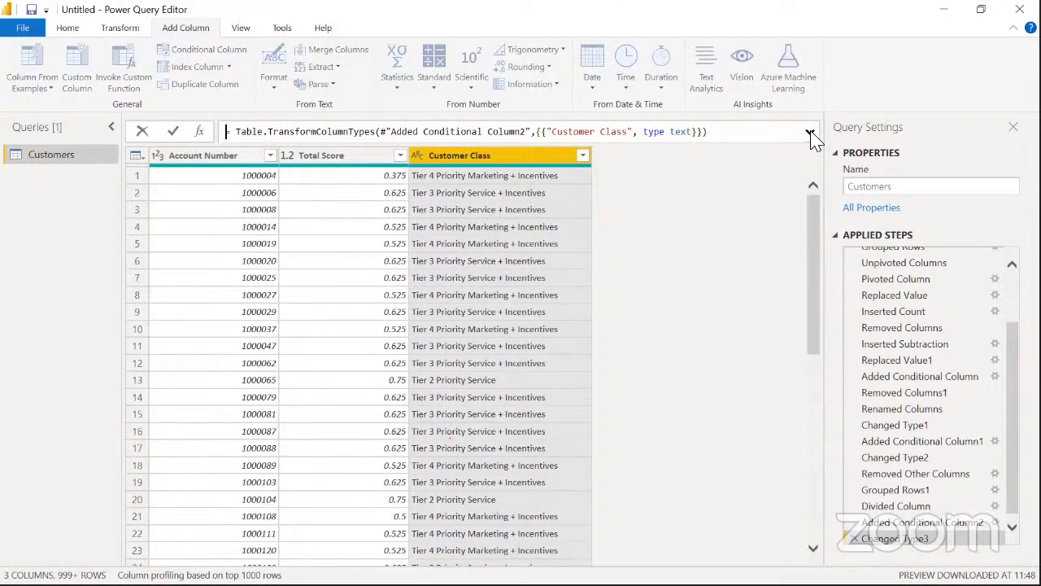
Switch to Zoom's file chooser and open "Telecoms Data.xlsx" from the Desktop for sharing
click(815, 234)
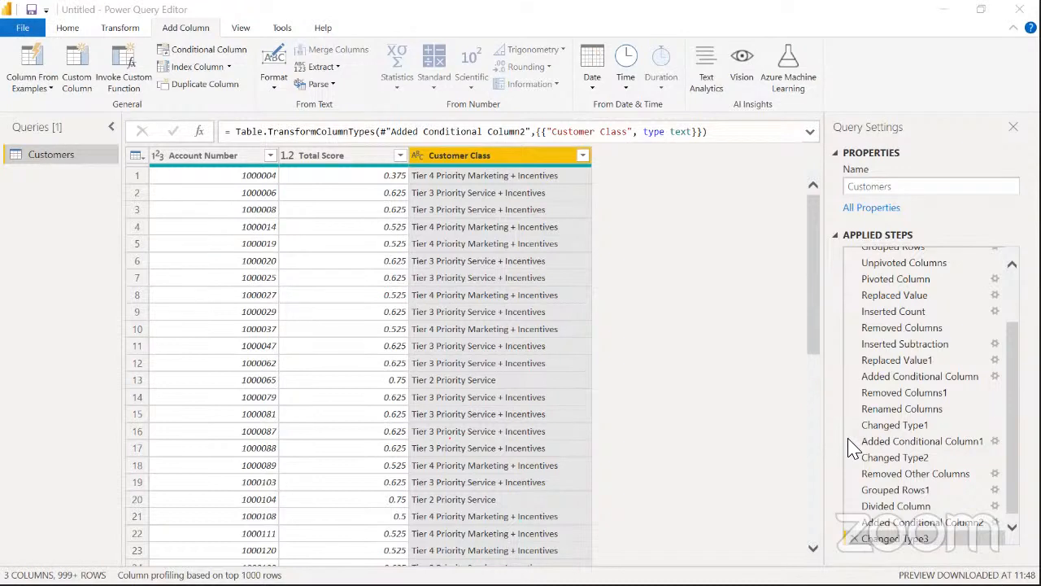
drag(819, 237, 818, 309)
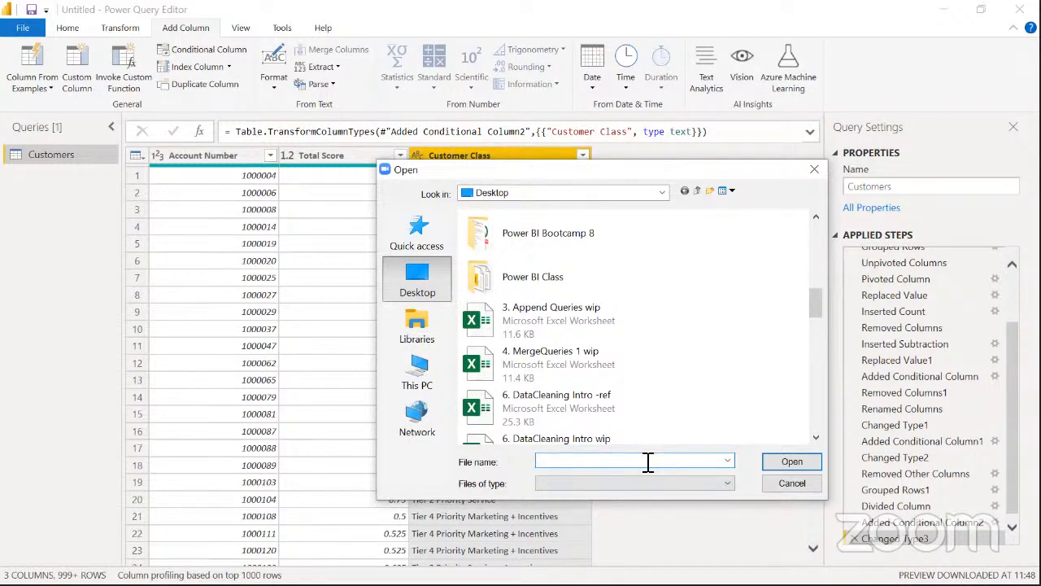
text(tele)
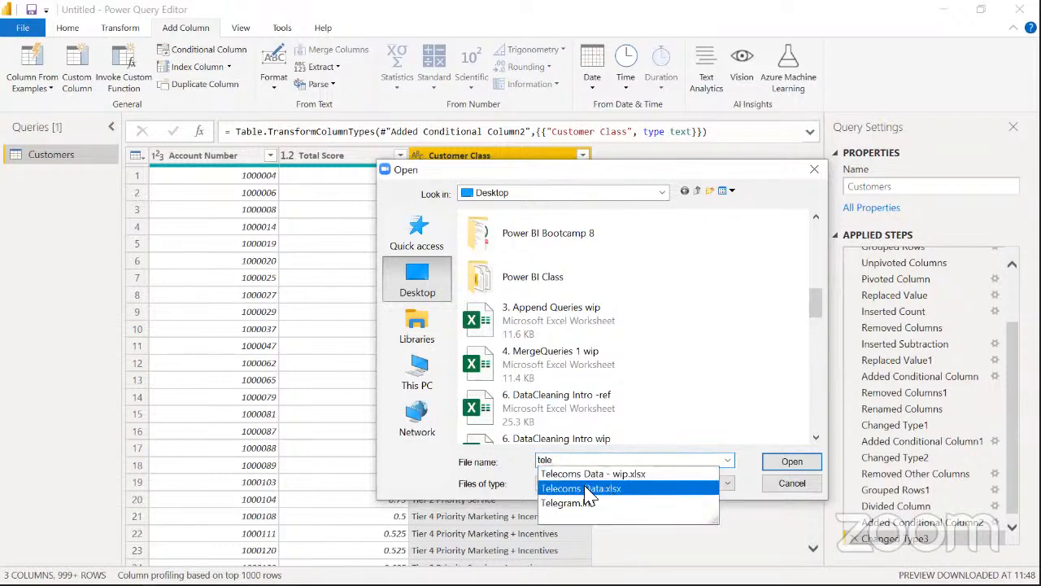
click(589, 488)
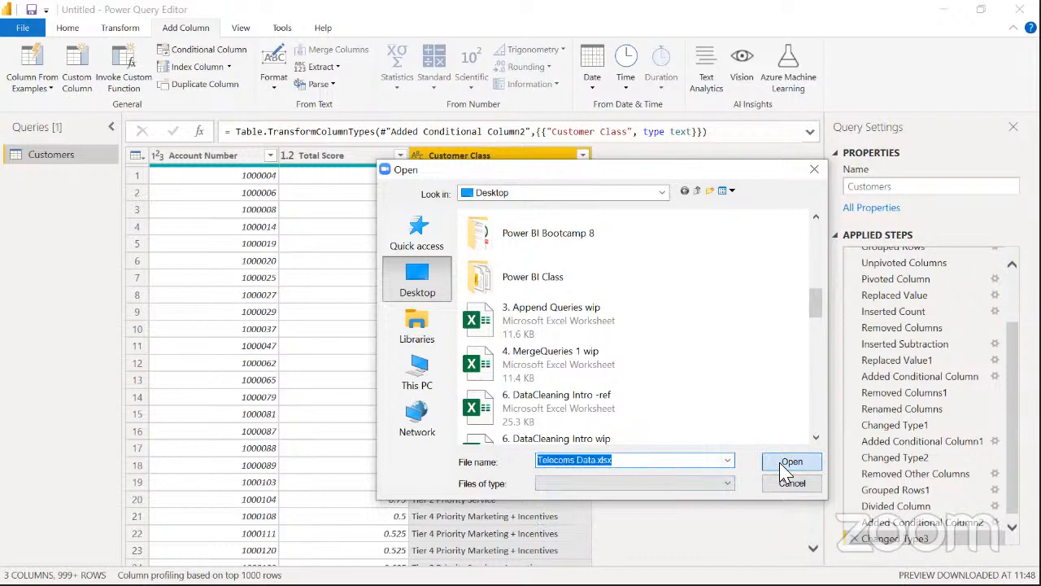
click(783, 466)
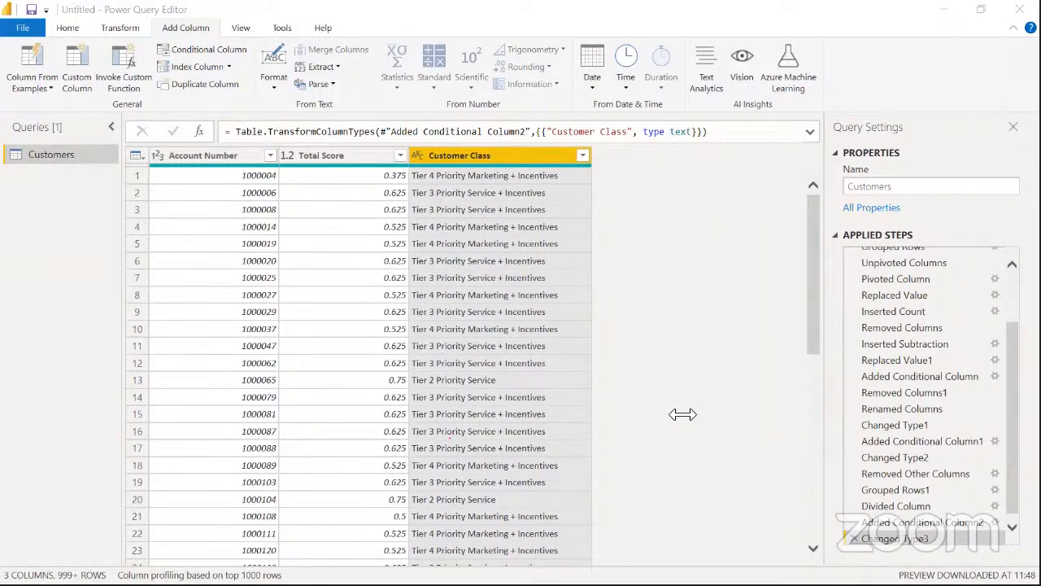
Open "Case Study - Customer Profiling.docx" from the Desktop in Zoom's file chooser for sharing
click(581, 464)
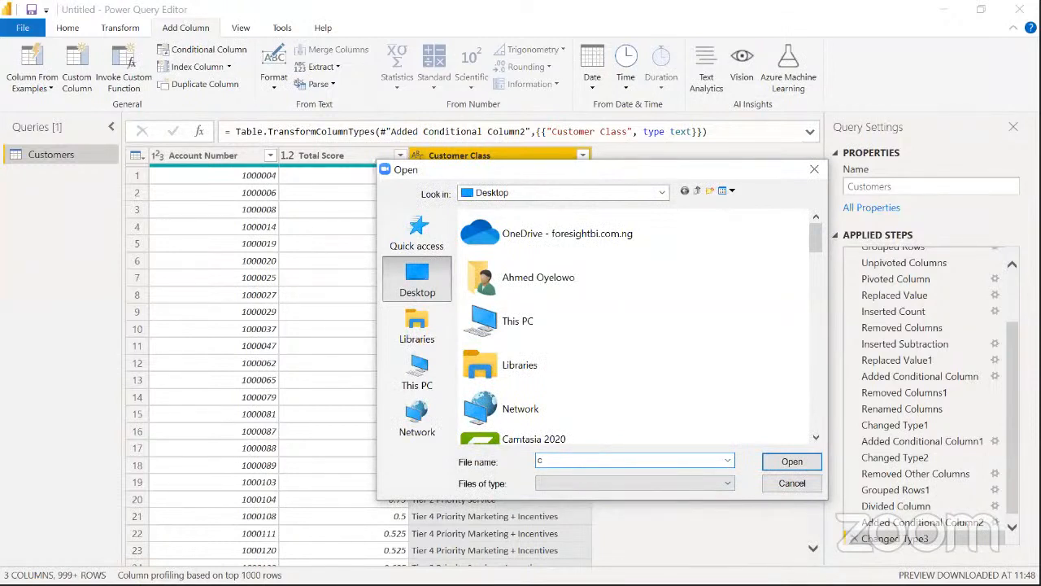
text(case)
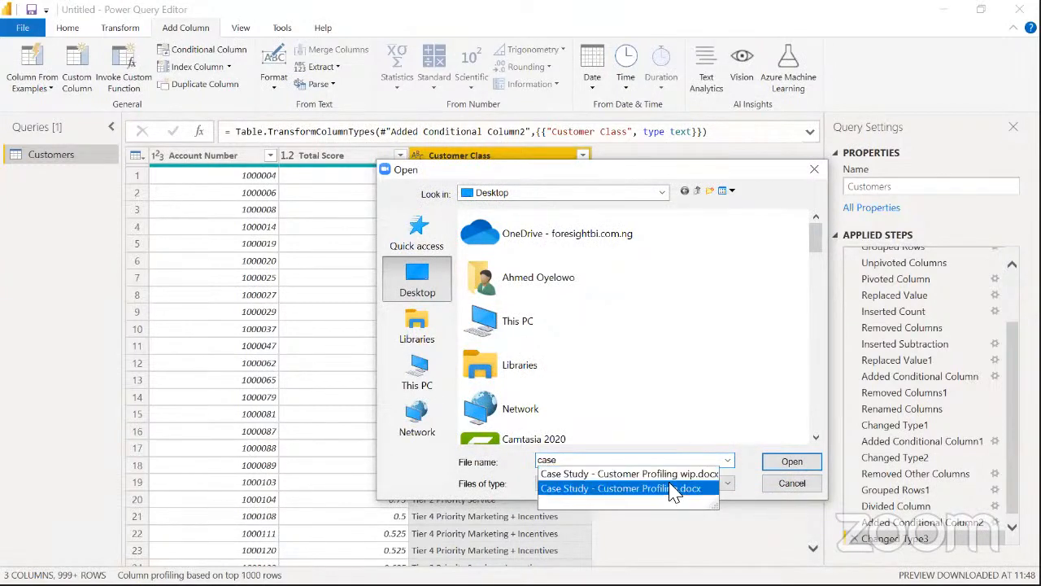
click(566, 488)
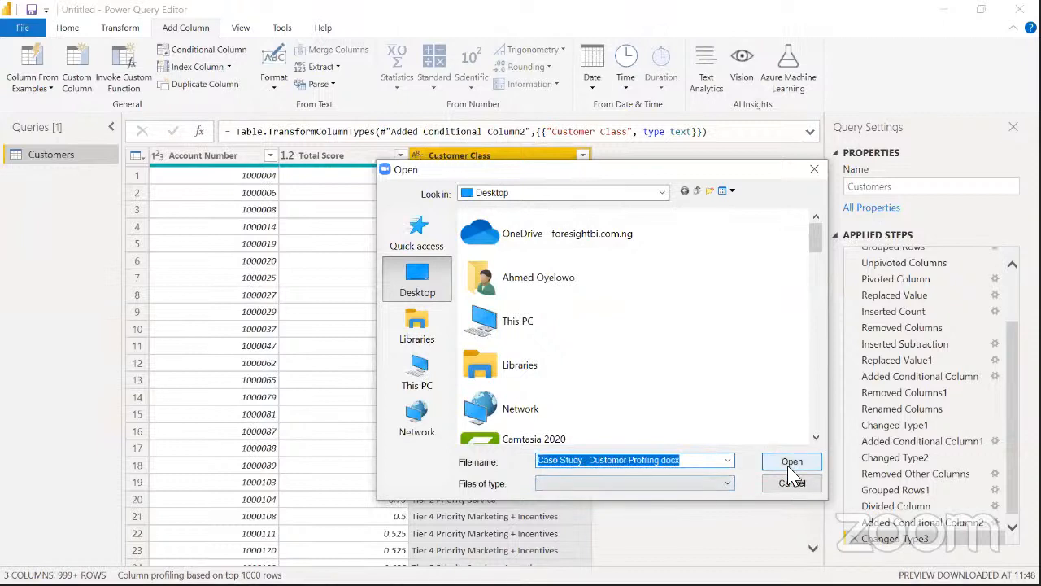
click(790, 463)
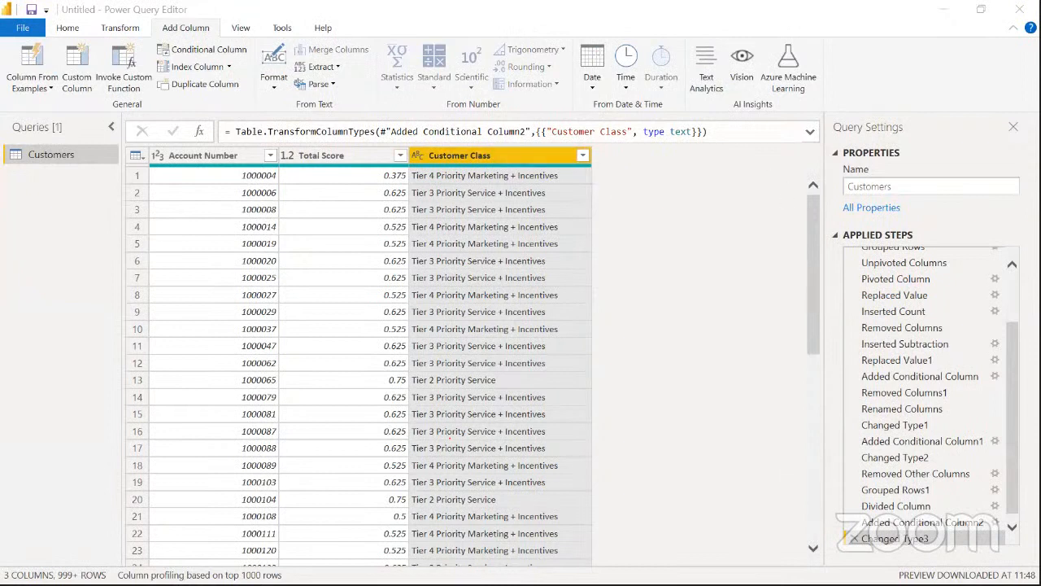
Return to Power Query Editor and view the Source step of the Customers query
scroll(903, 269, up, 3)
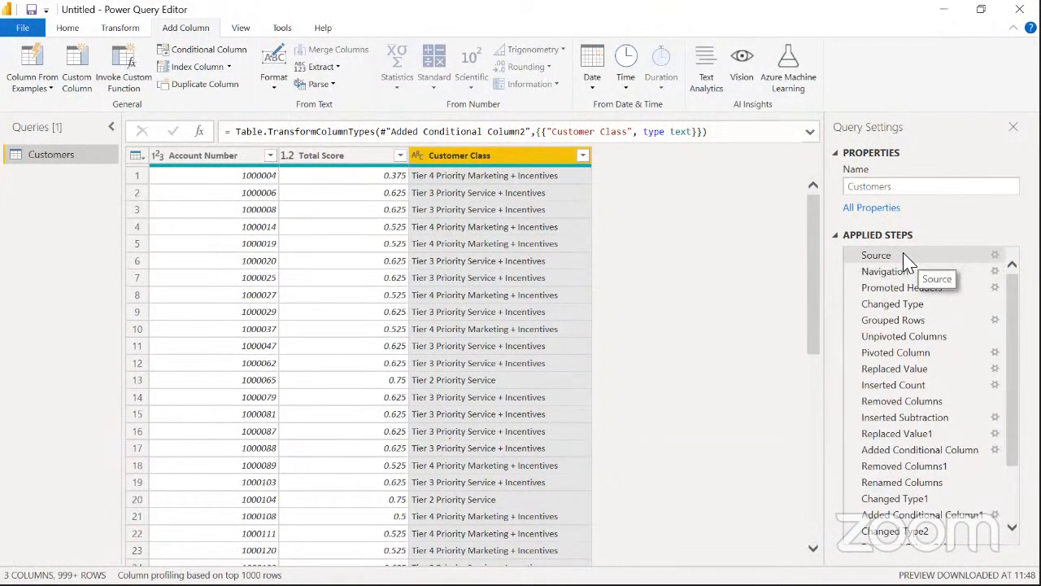
click(905, 258)
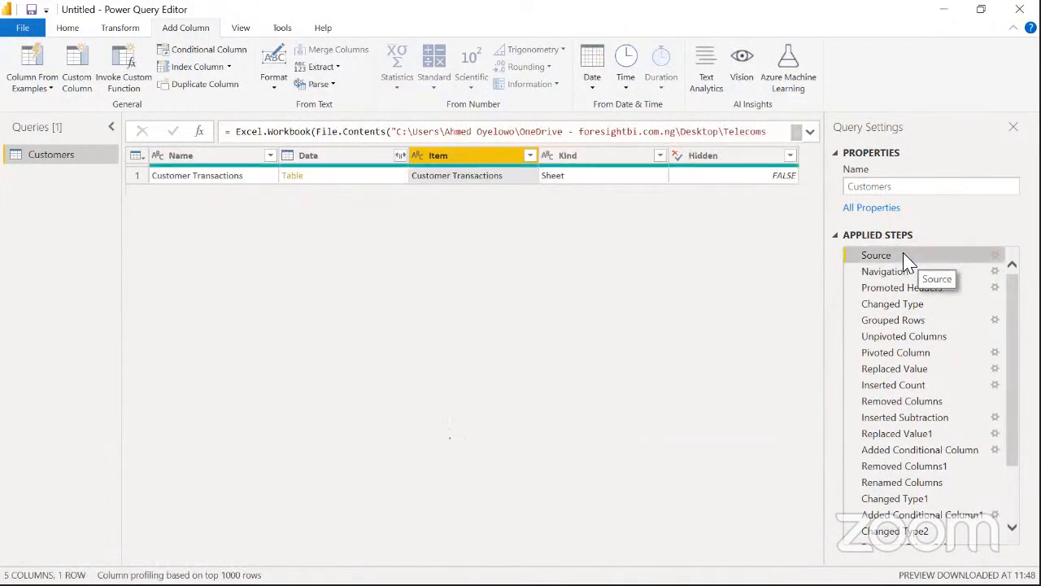
Expand the formula display for the Source step and examine the workbook file path it references
click(811, 132)
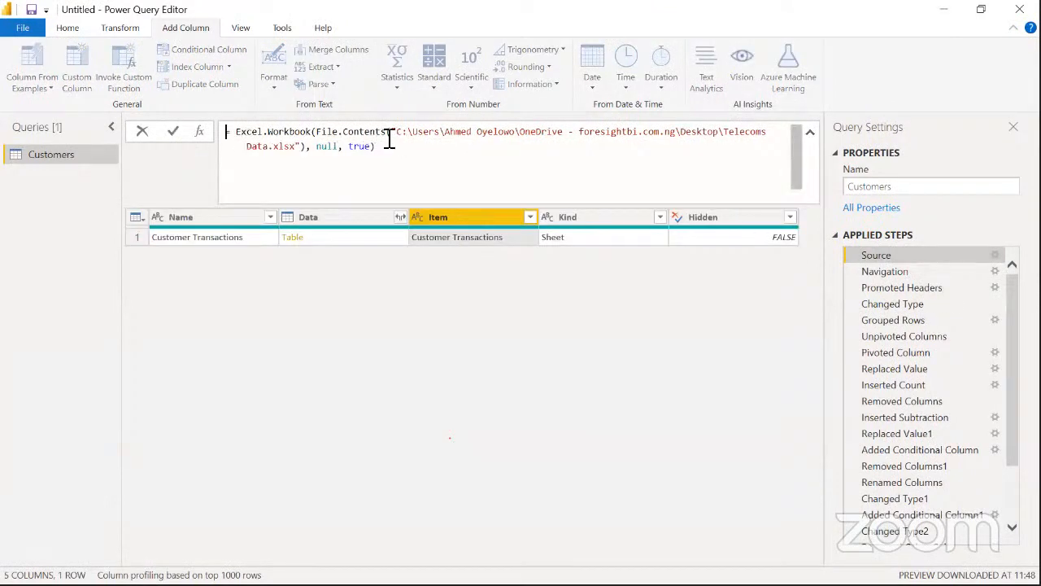
mouse_move(387, 133)
mouse_down()
mouse_move(500, 130)
mouse_move(532, 158)
mouse_up()
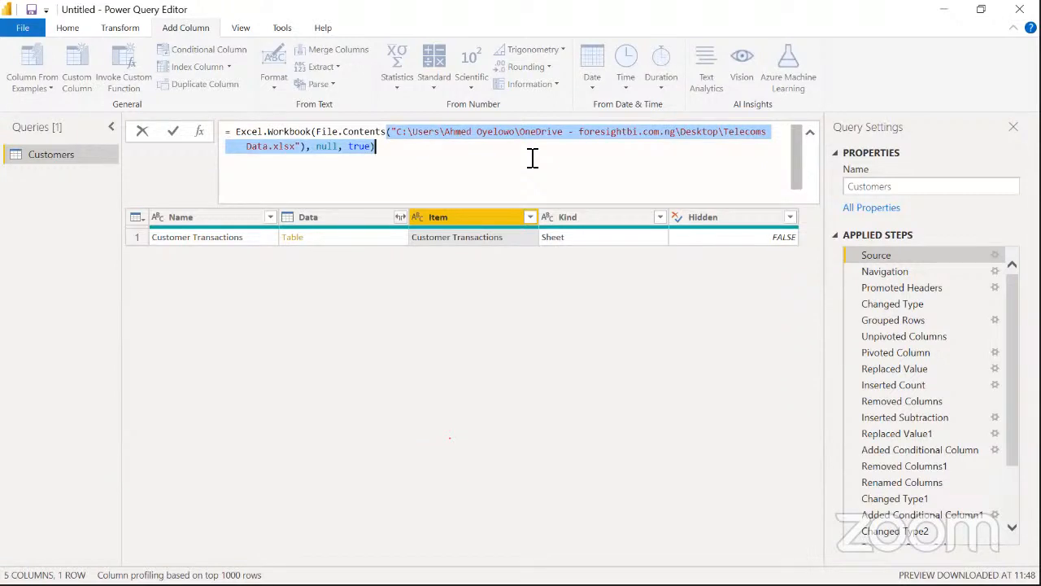
key(Escape)
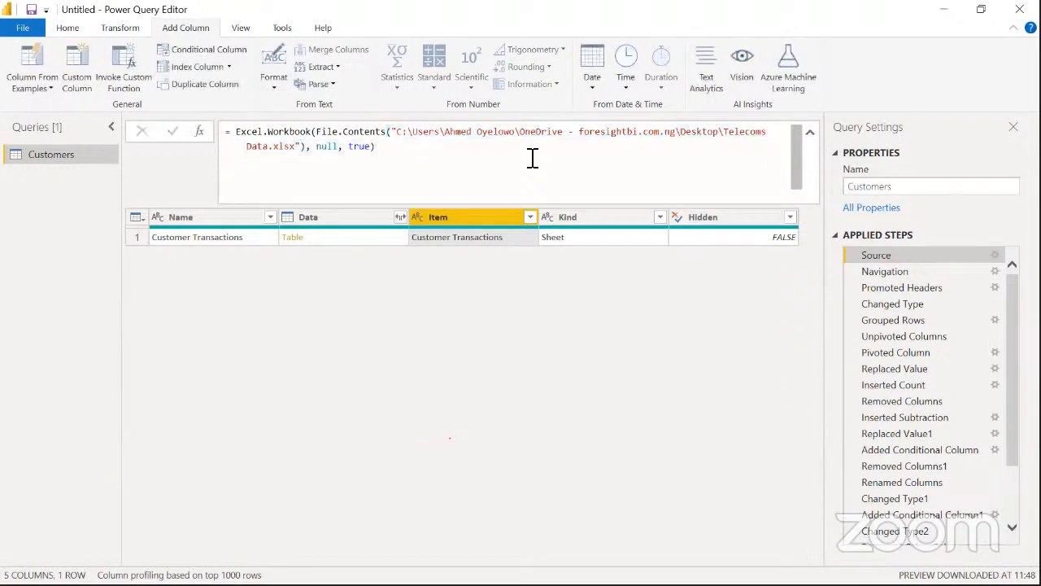
Open the Source step's settings, browse the Desktop for replacement Excel files, and leave without changing the file path
right_click(890, 259)
click(910, 262)
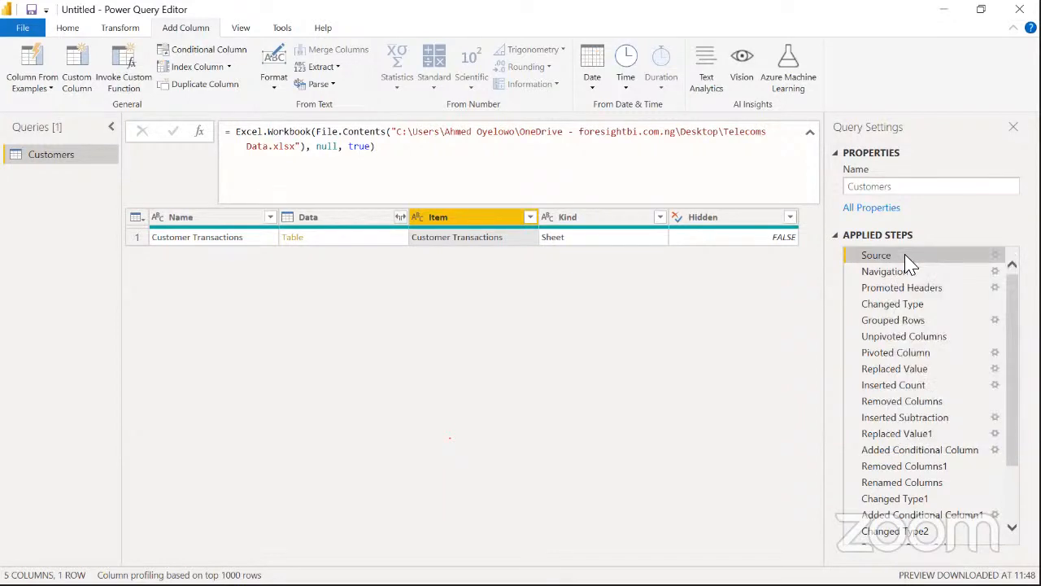
click(662, 284)
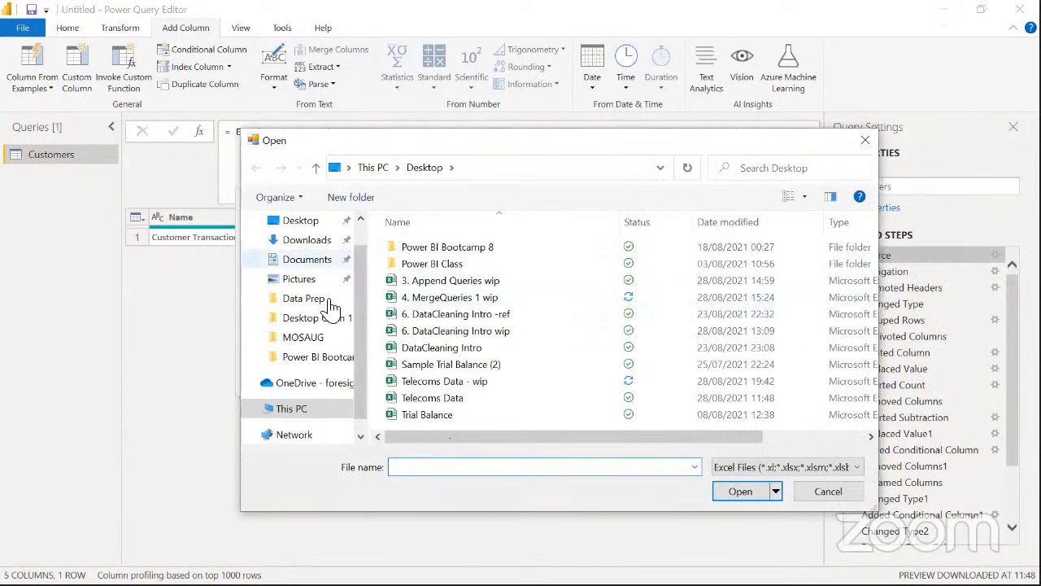
click(862, 145)
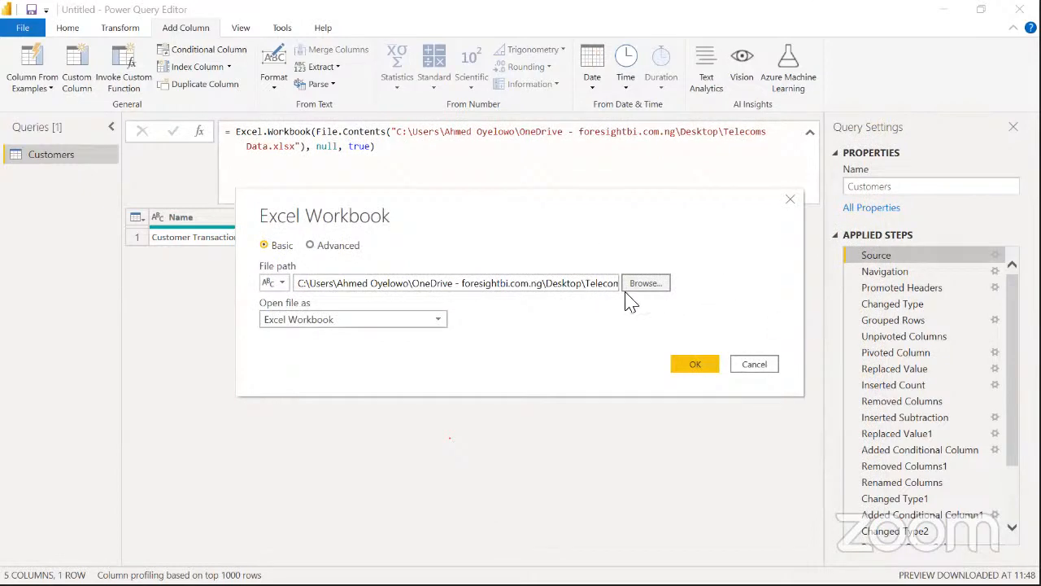
click(758, 366)
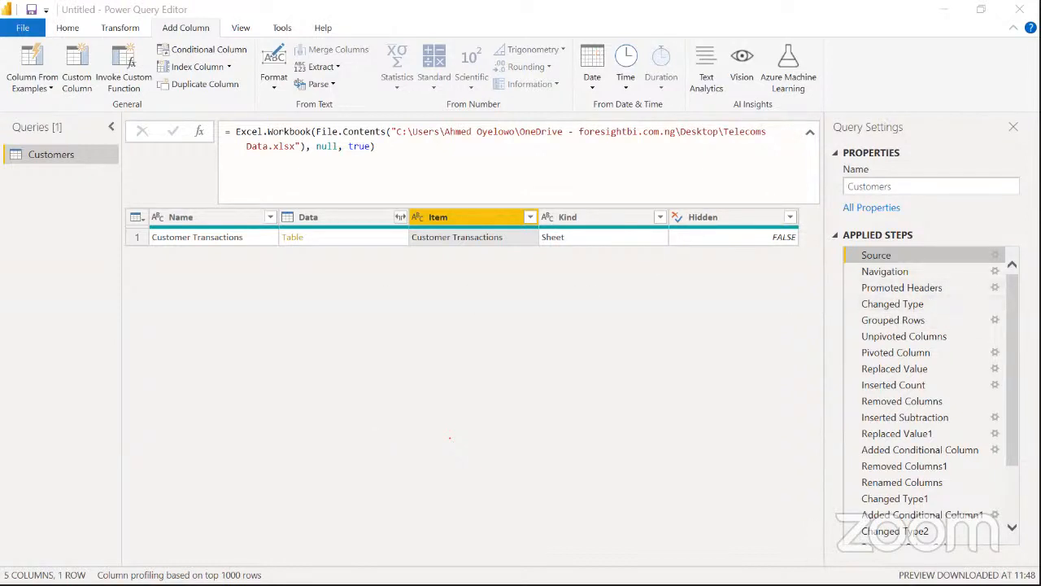
Examine the Customer Class formula in the Added Conditional Column2 step's settings, close it unchanged, and return to the Changed Type3 step
scroll(927, 382, down, 2)
drag(1012, 416, 1012, 422)
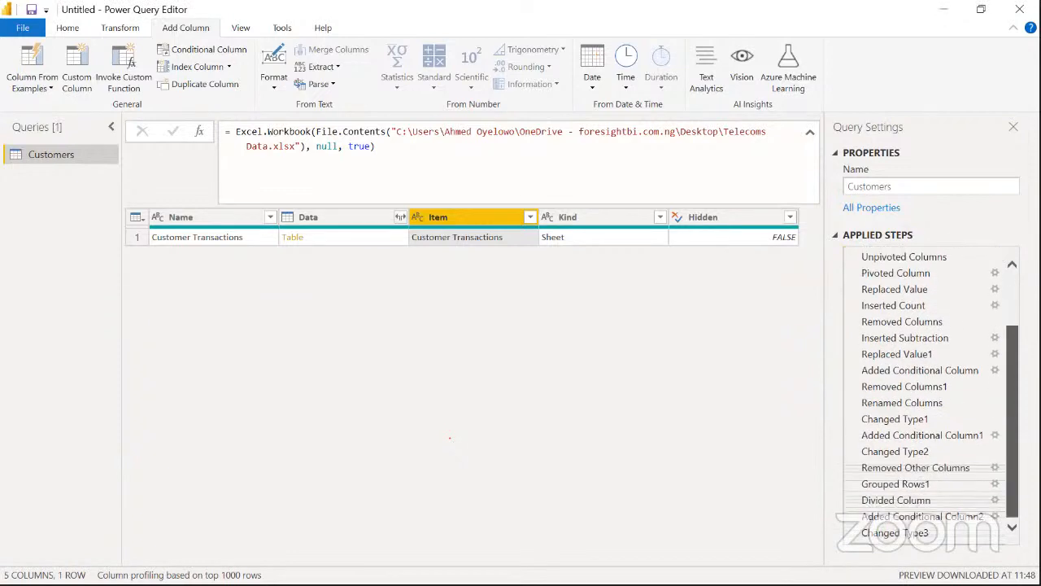
right_click(947, 520)
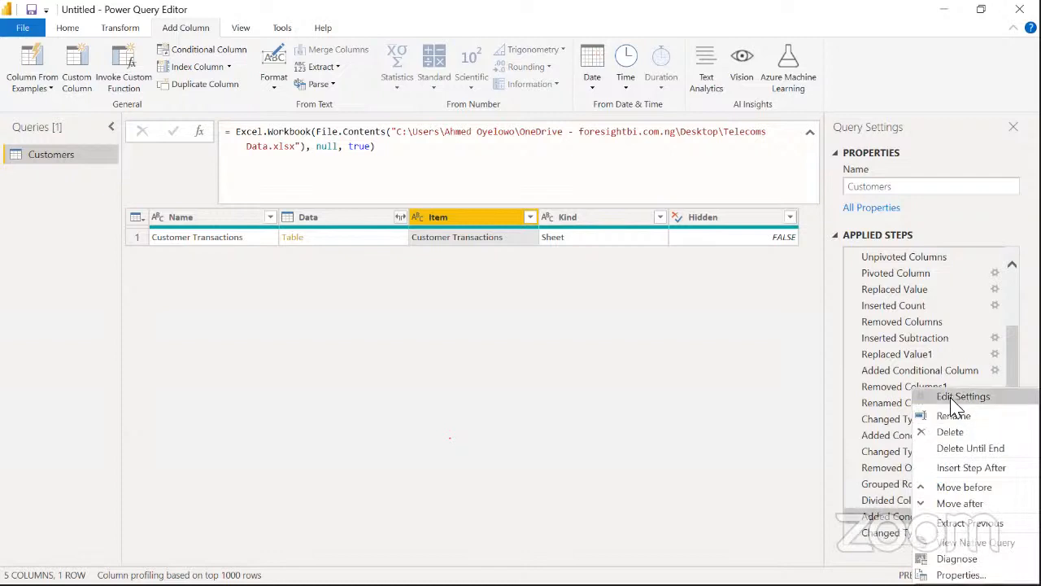
click(950, 400)
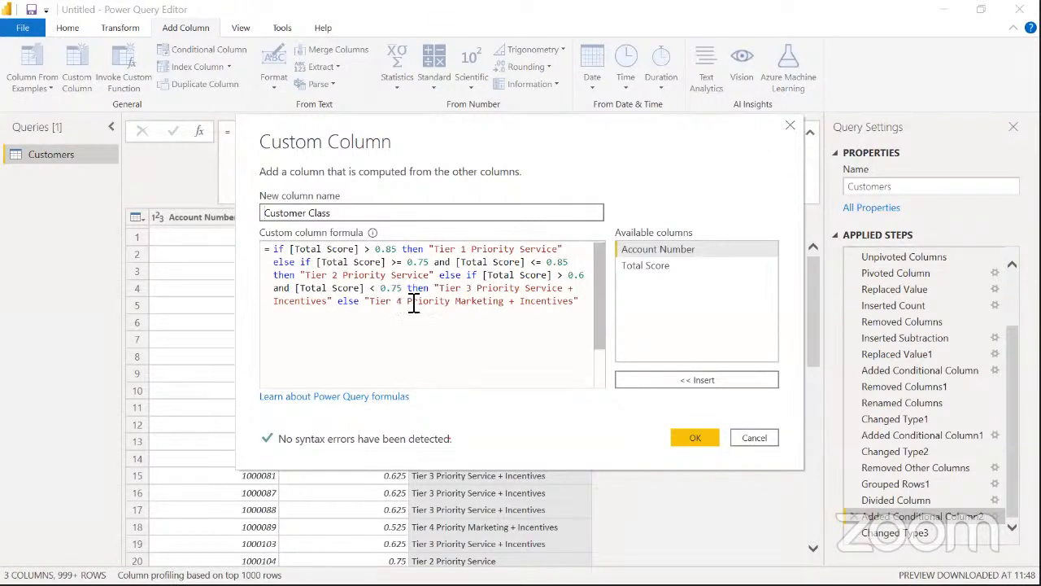
click(790, 127)
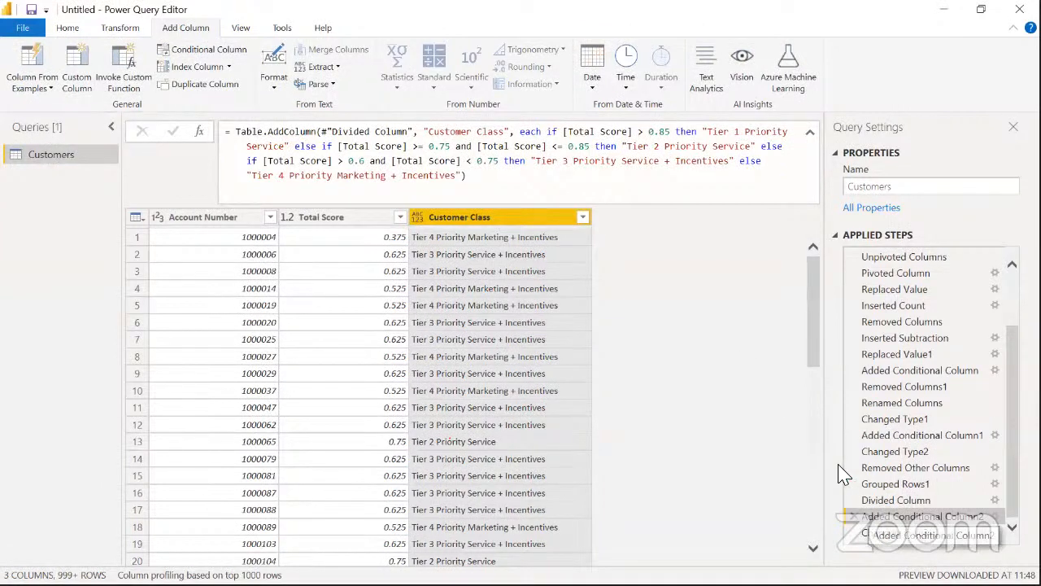
click(885, 533)
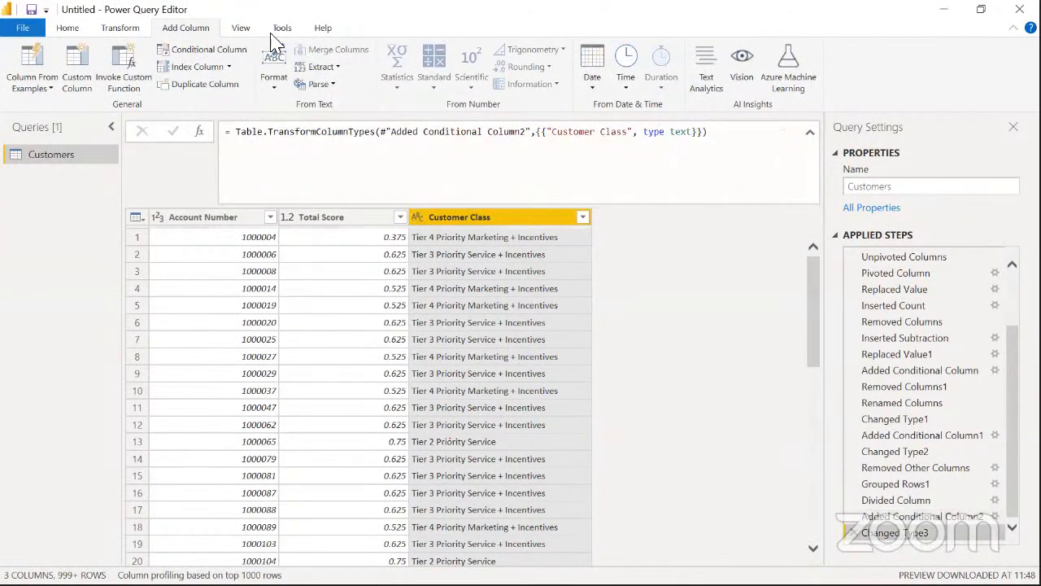
View the clause options for adding a conditional column and close the dialog without creating one
click(234, 50)
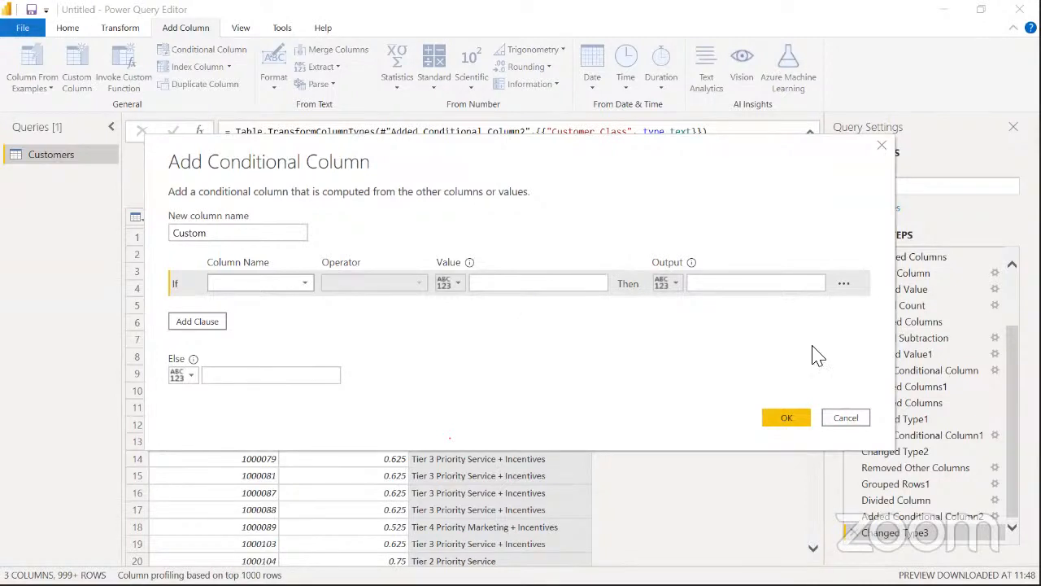
click(846, 418)
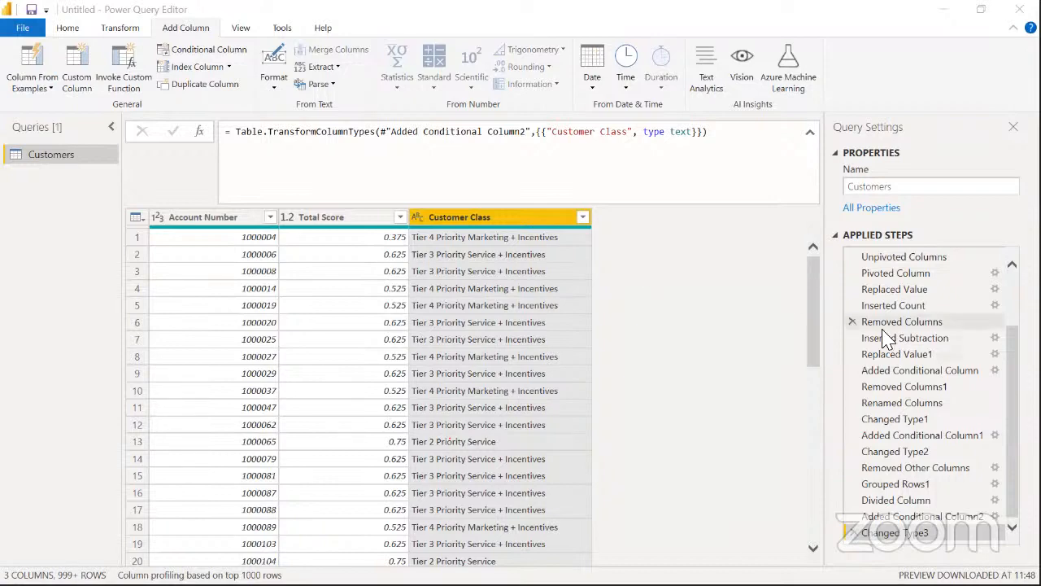
drag(818, 276, 793, 261)
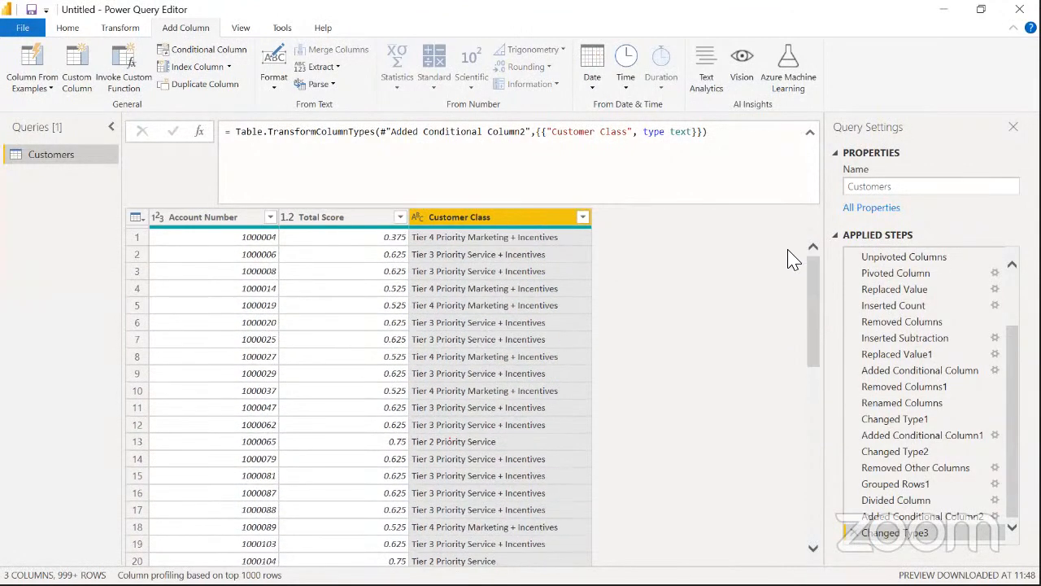